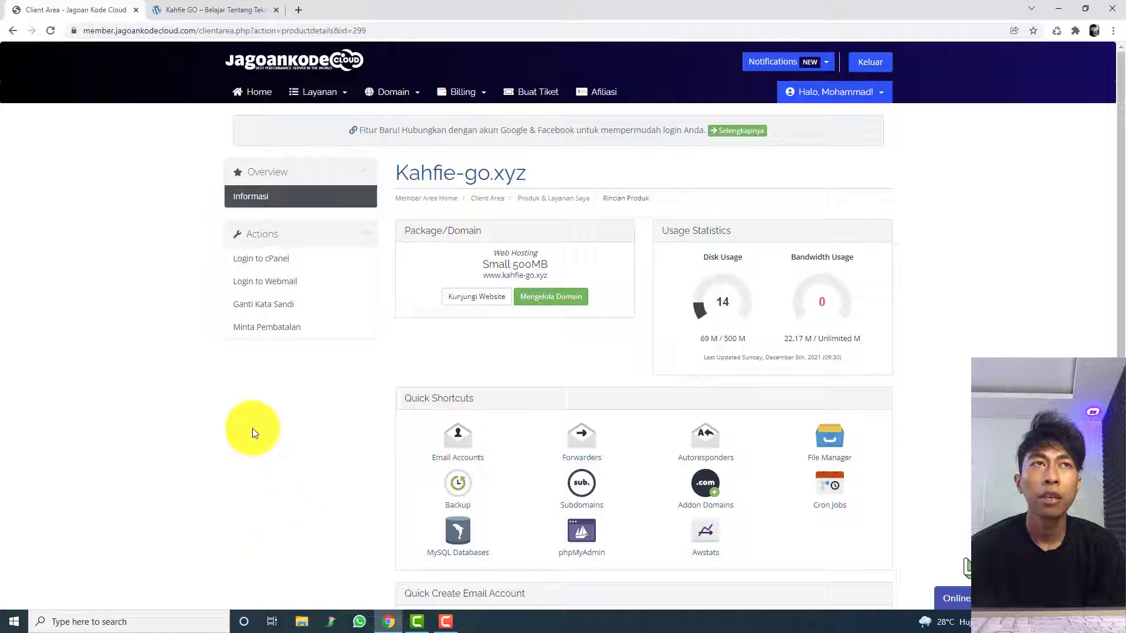
Step: Open the hosting account's cPanel File Manager, view the WordPress files in public_html, and close both cPanel pages
left_click(265, 269)
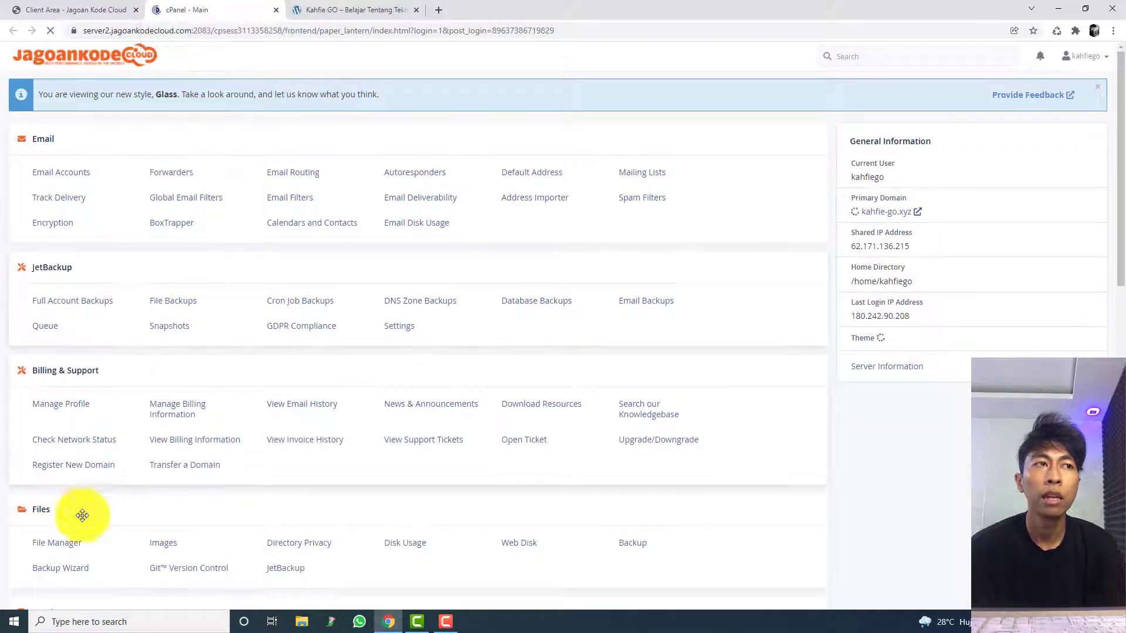
left_click(66, 545)
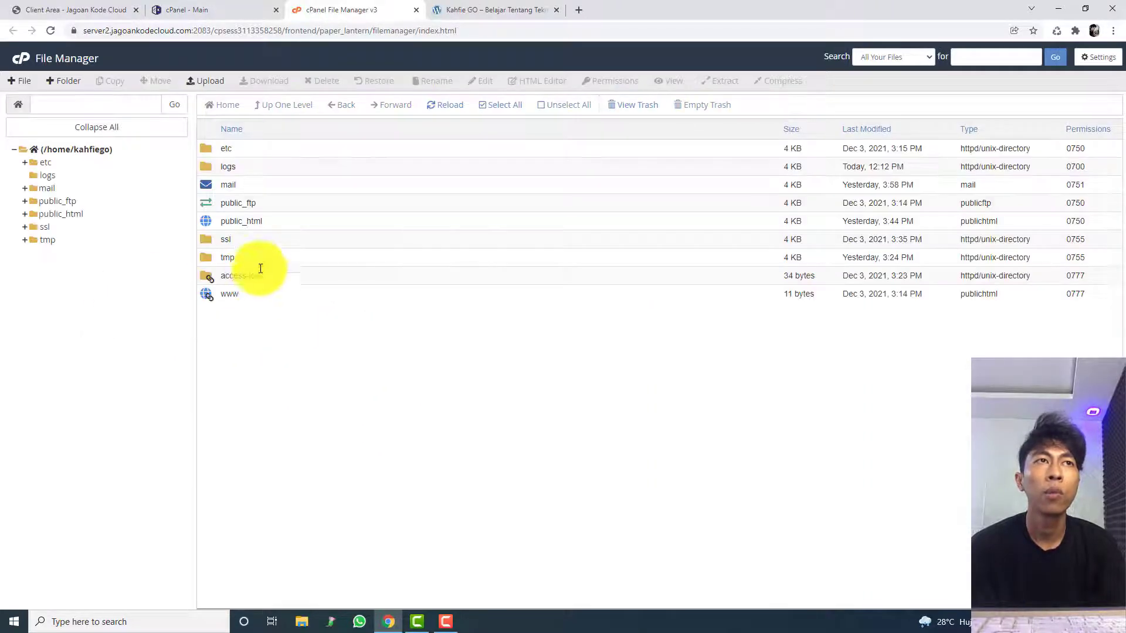
double_click(279, 226)
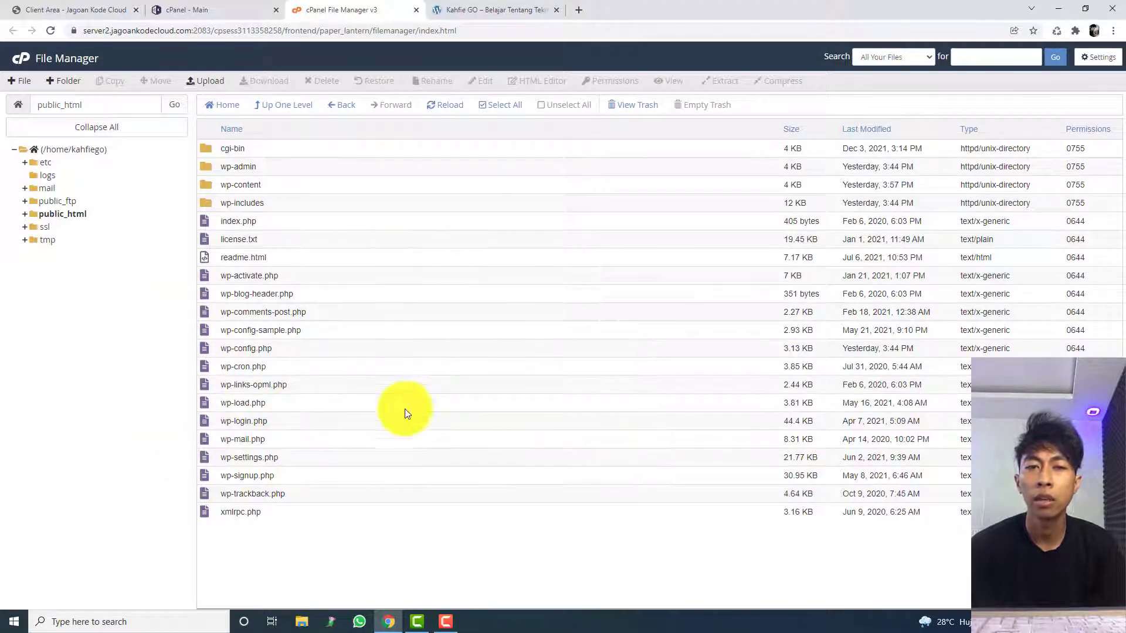
left_click(277, 11)
left_click(277, 11)
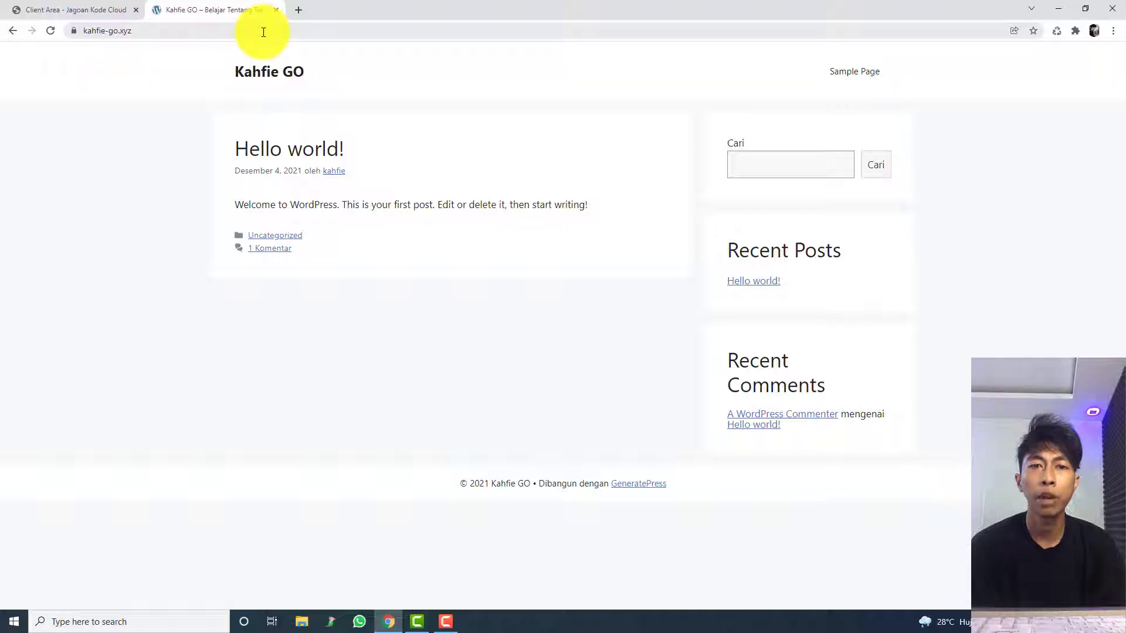
left_click(263, 31)
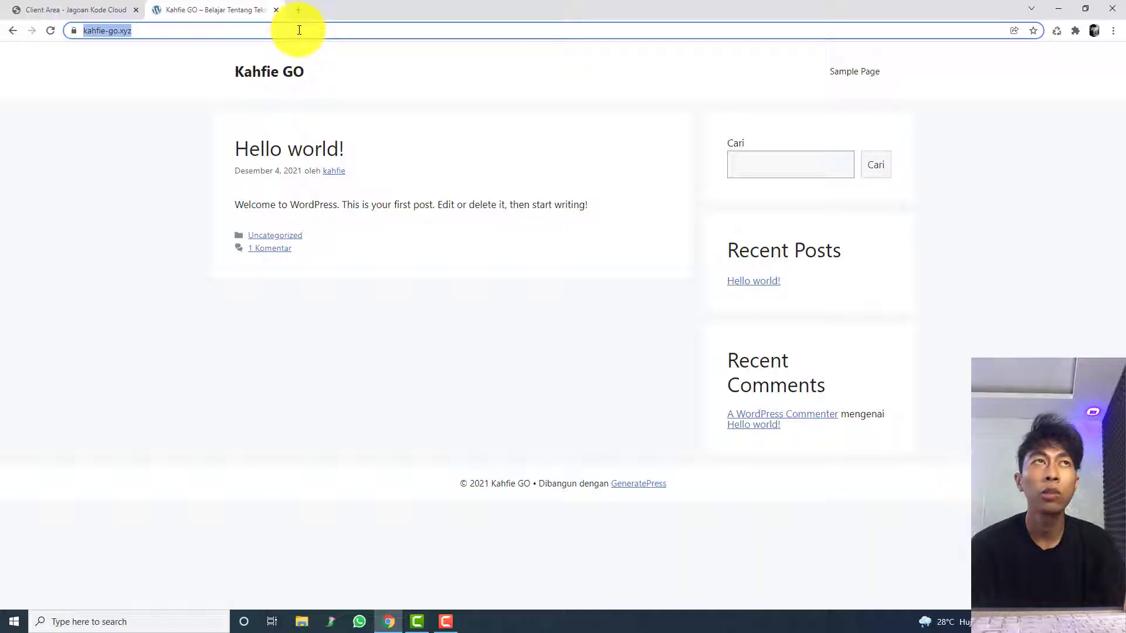
left_click(299, 30)
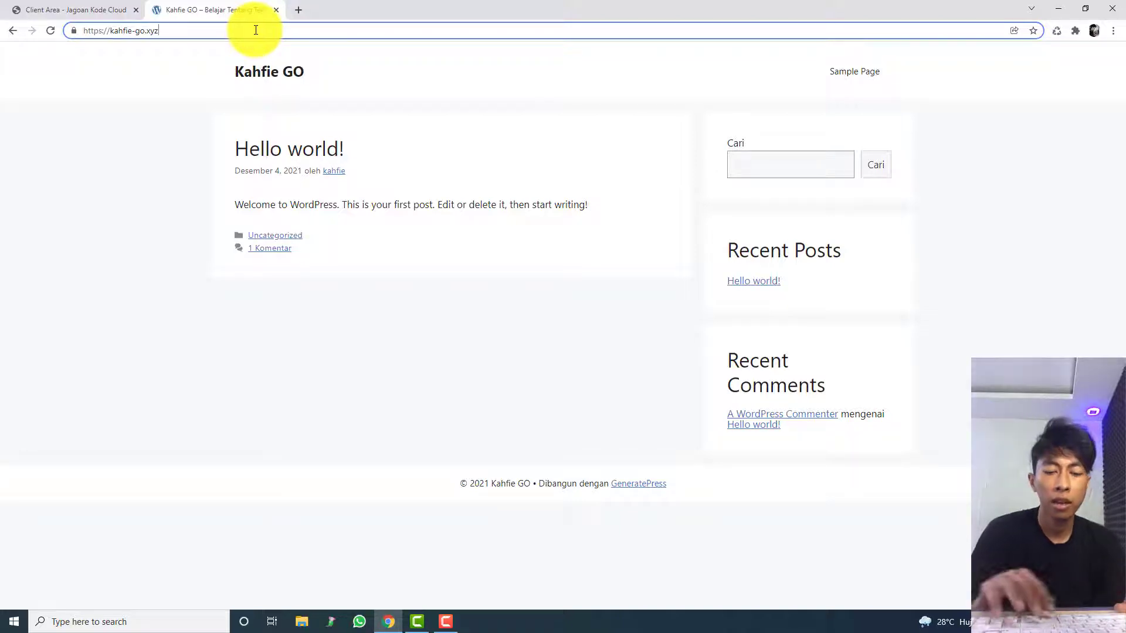
type("/wp-admin")
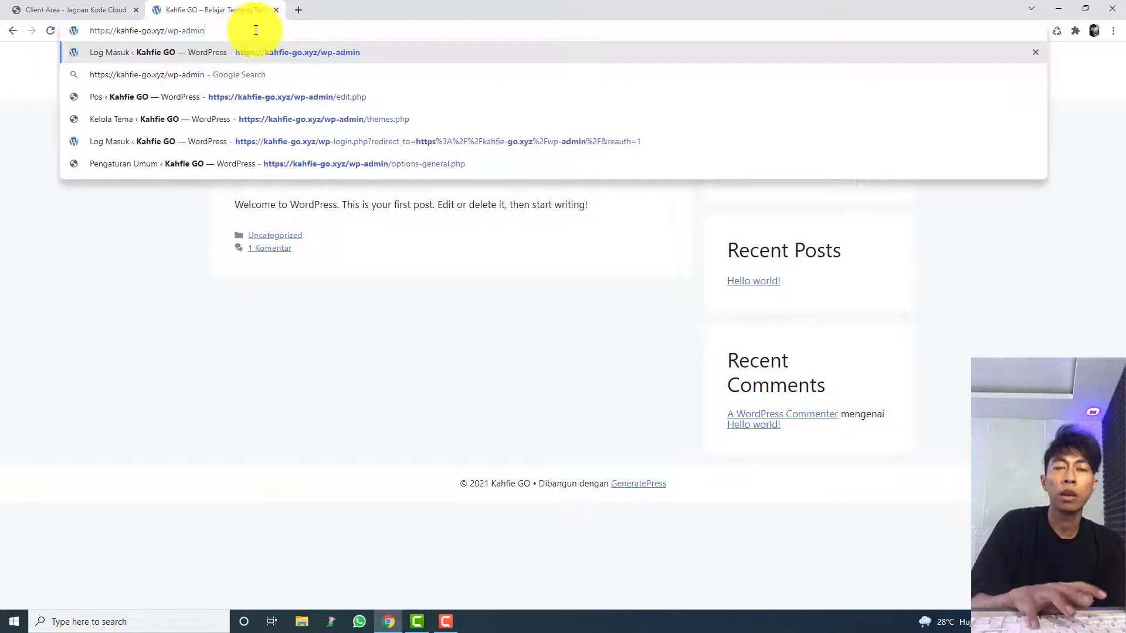
key("Return")
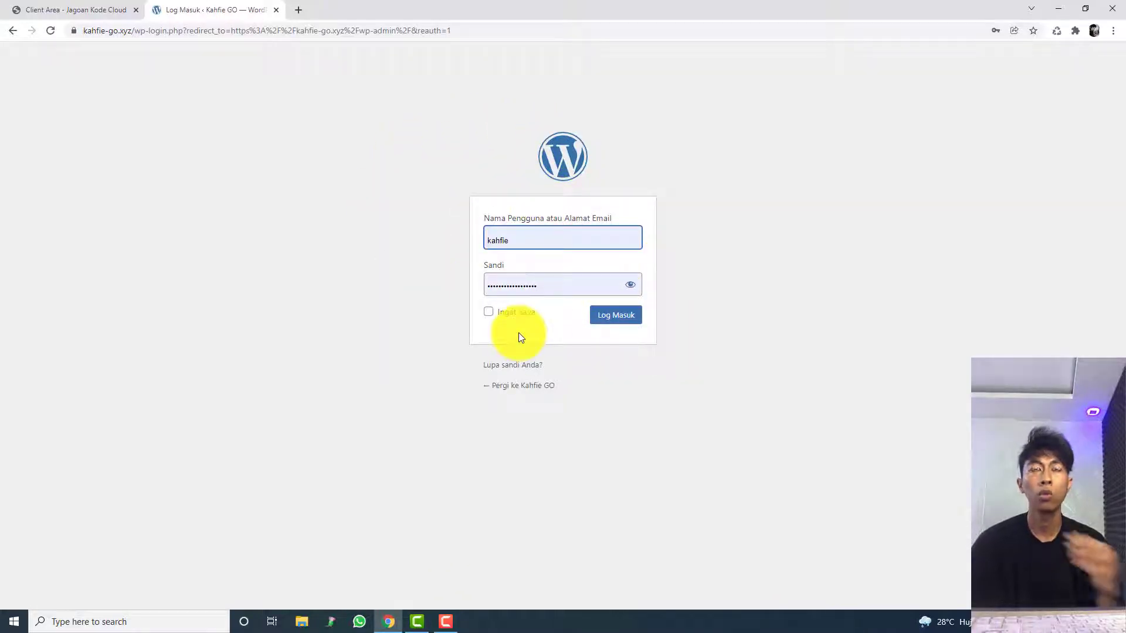
left_click(599, 323)
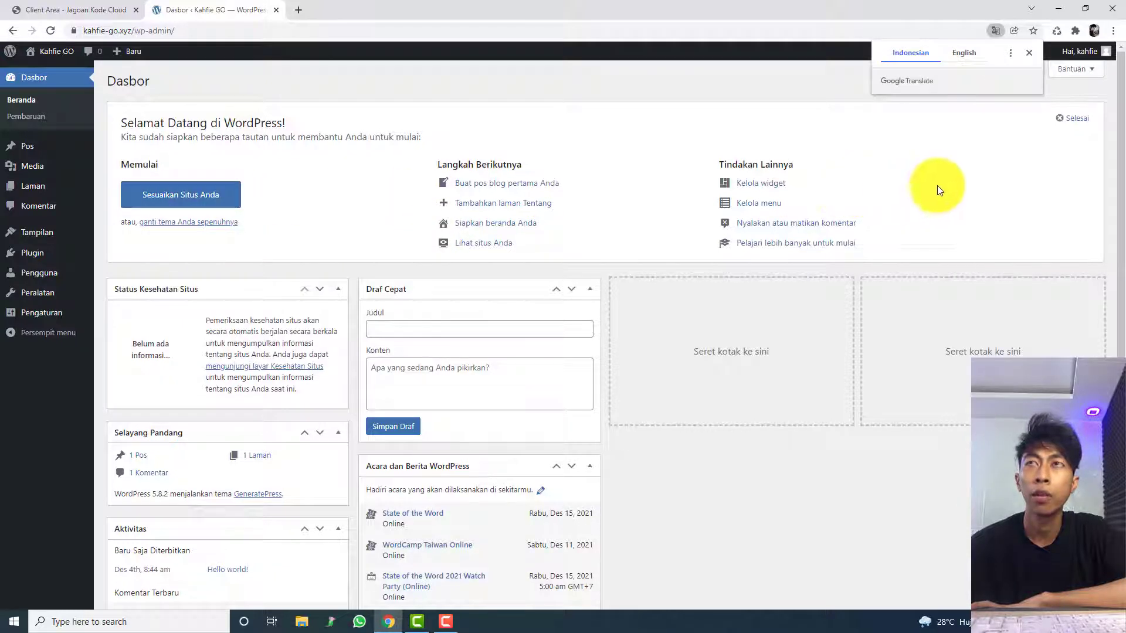
left_click(1028, 53)
Step: Open the live Kahfie GO site in a separate browser tab and look over its front page and footer
mouse_move(53, 52)
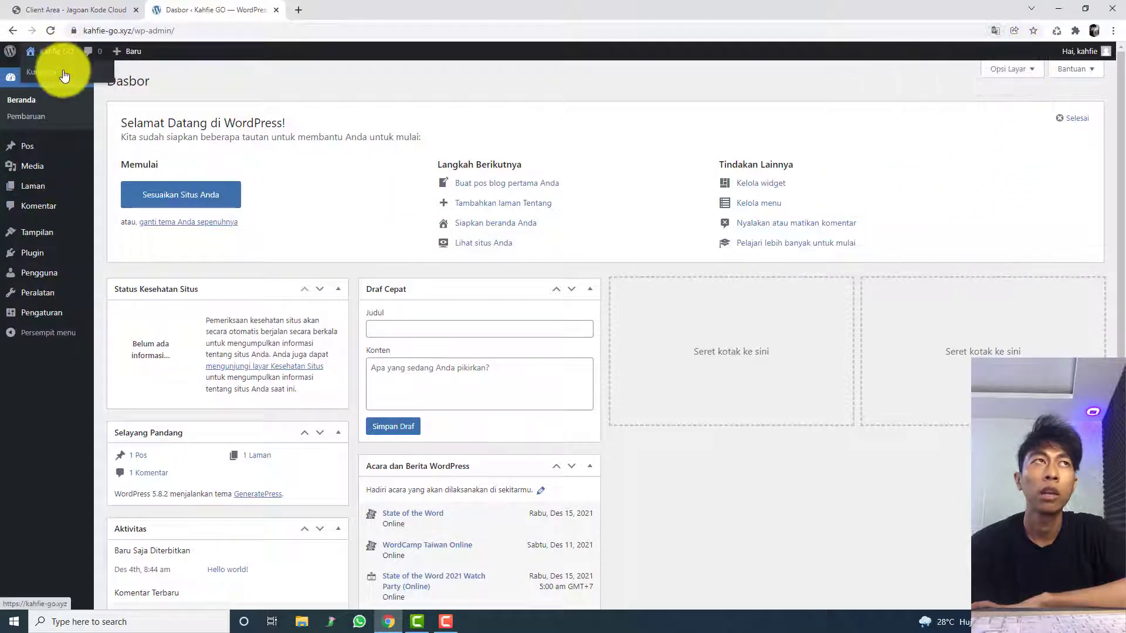
middle_click(65, 72)
left_click(320, 8)
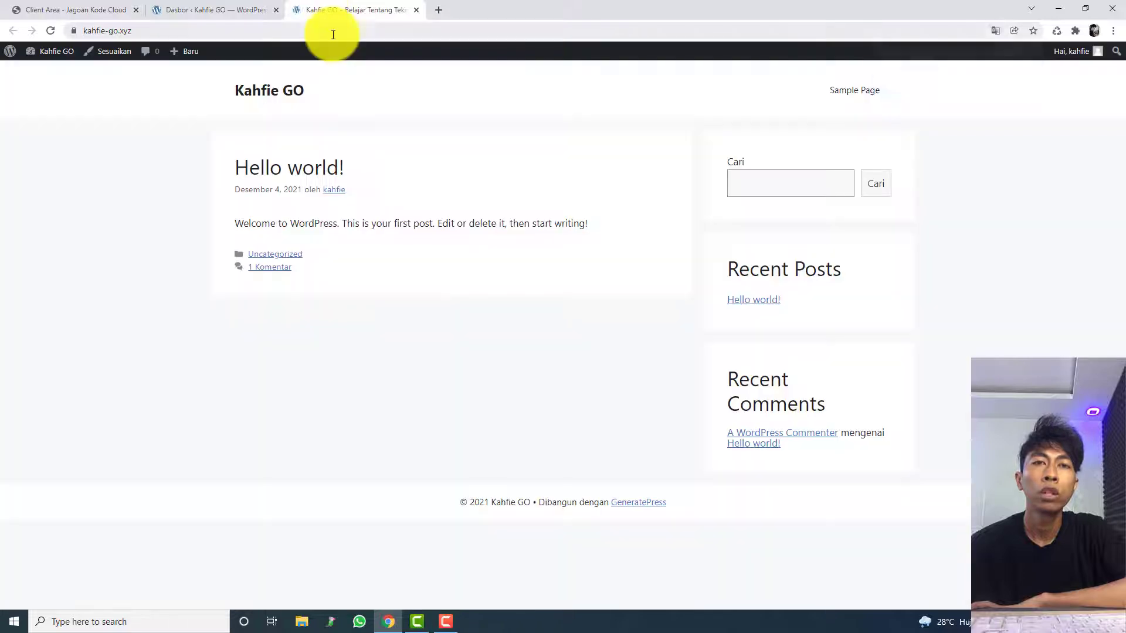
left_click(1028, 54)
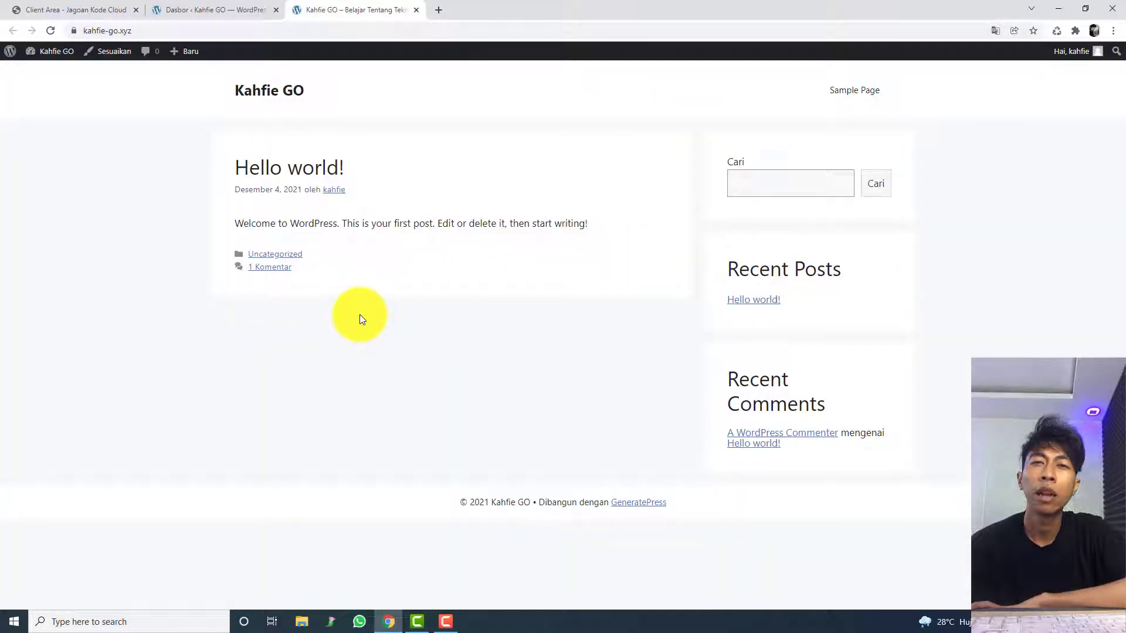
triple_click(691, 501)
left_click(702, 508)
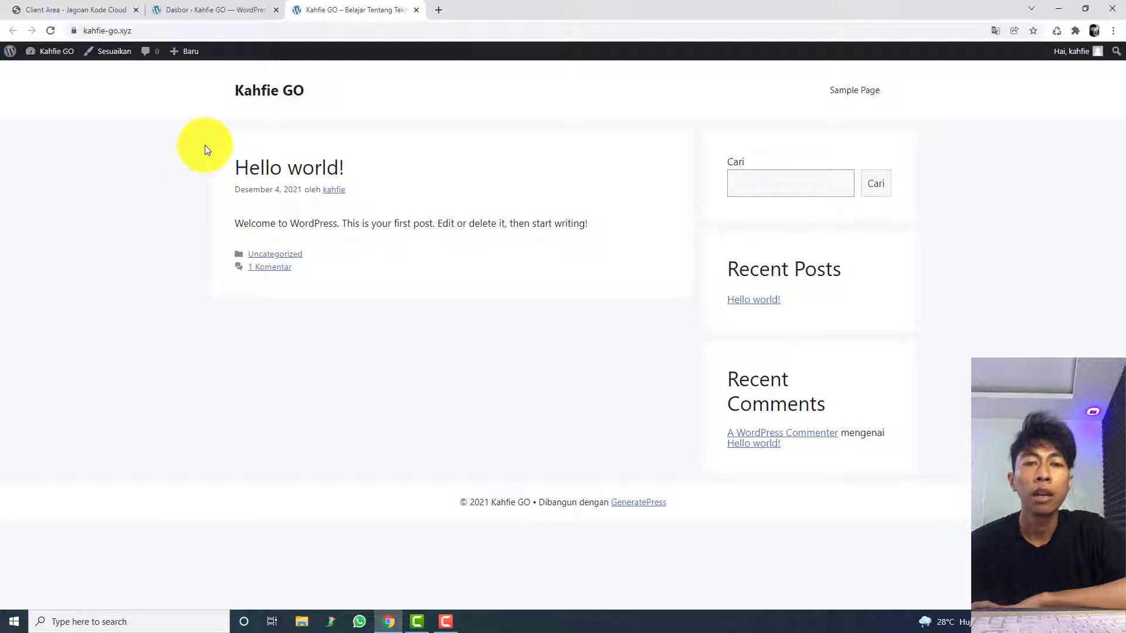
Step: Return to the WordPress dashboard and open the theme customizer (Sesuaikan)
left_click(230, 7)
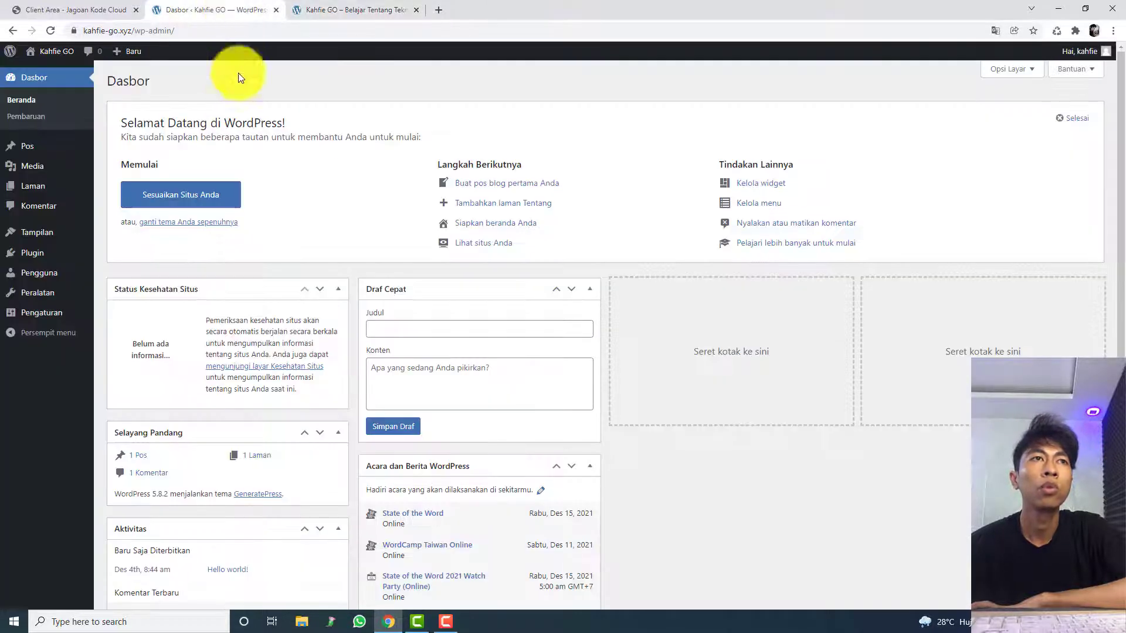
left_click(304, 6)
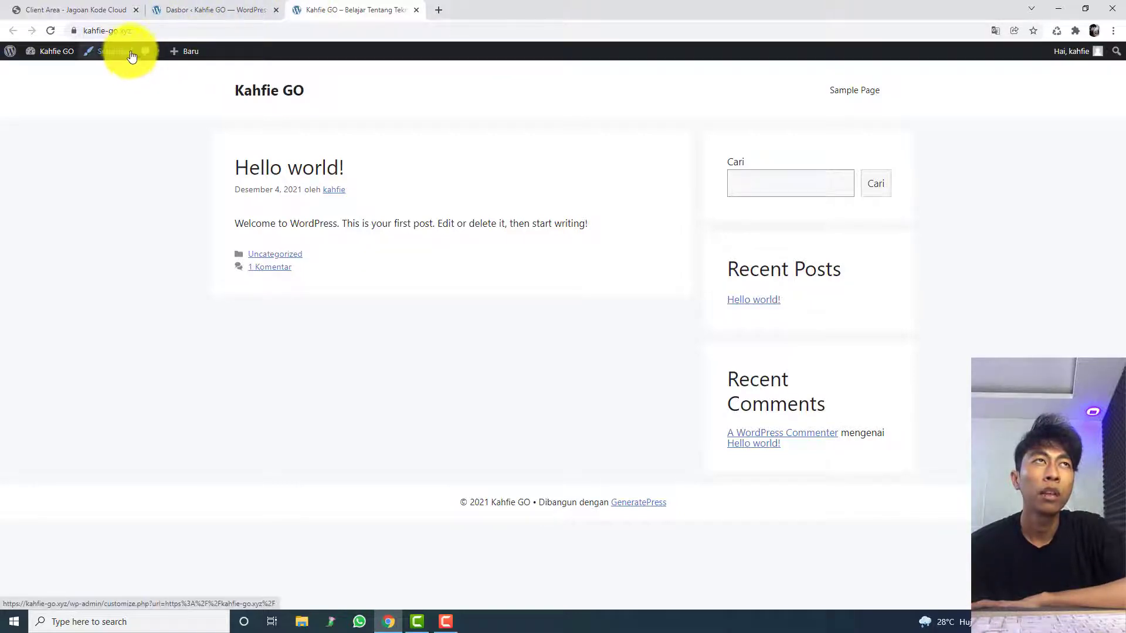
left_click(215, 9)
mouse_move(70, 233)
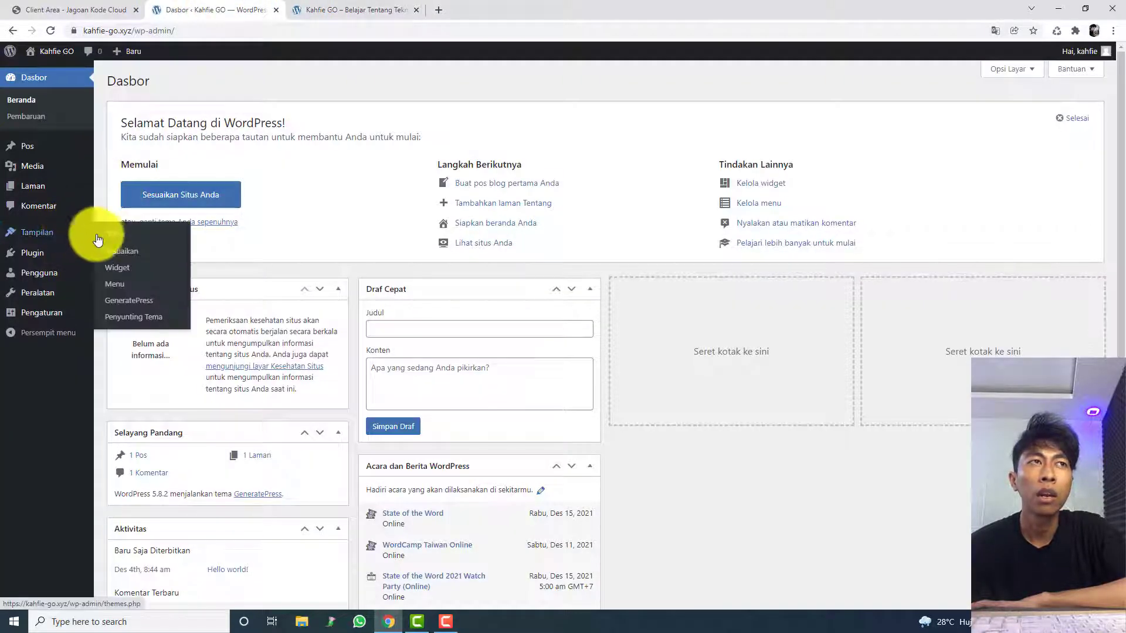
left_click(163, 258)
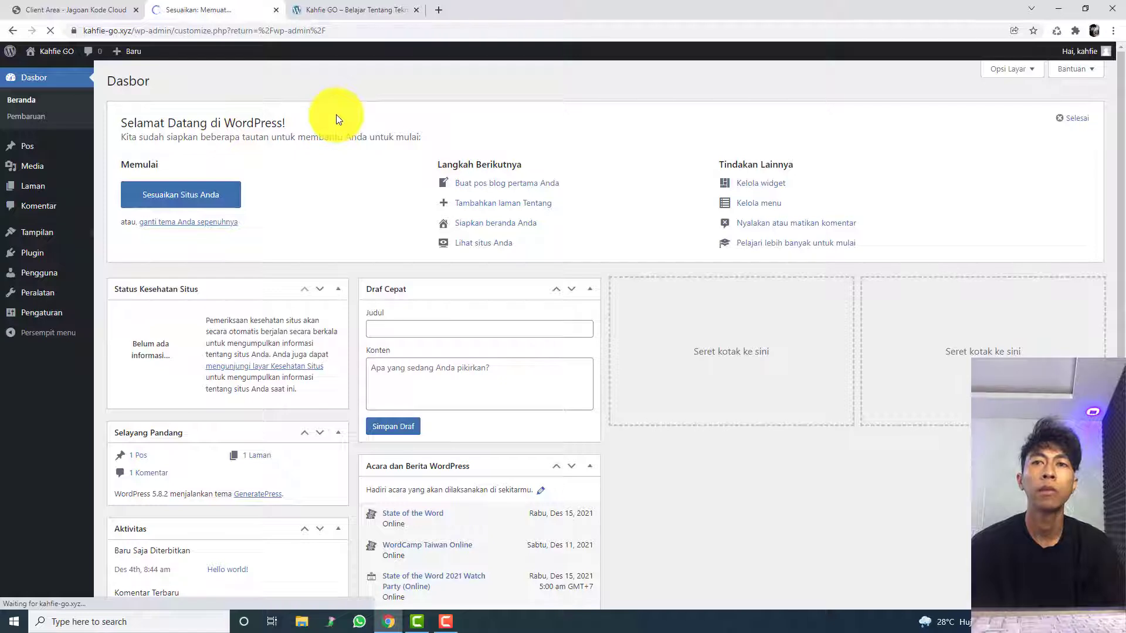
Step: Examine the site title in the live site's header
left_click(353, 9)
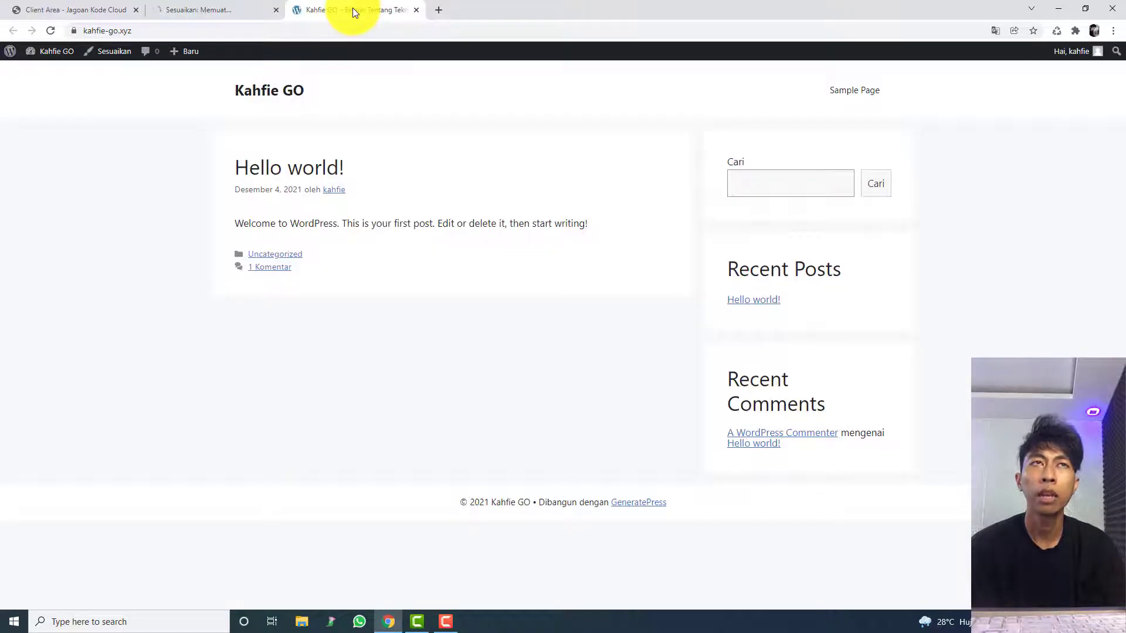
left_click(262, 8)
left_click(305, 7)
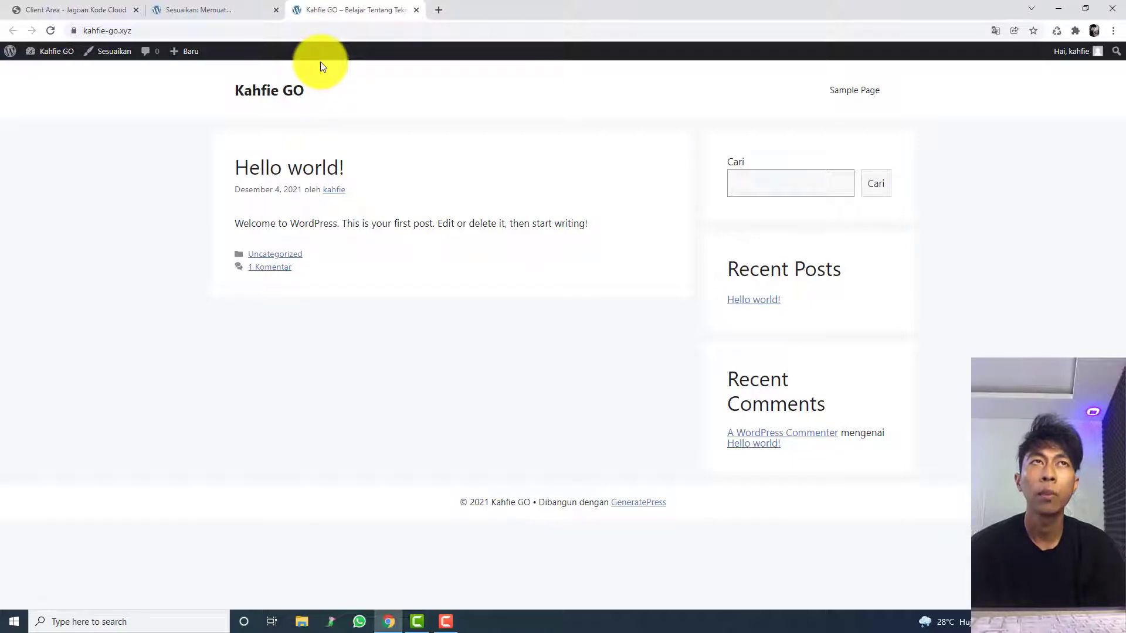
triple_click(332, 87)
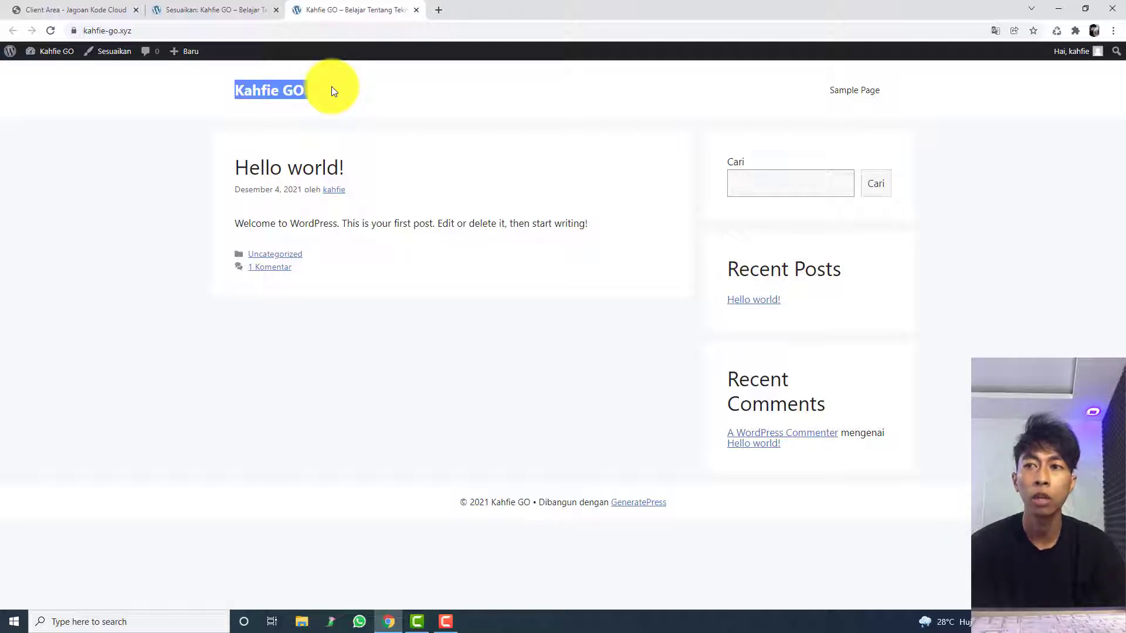
left_click(327, 95)
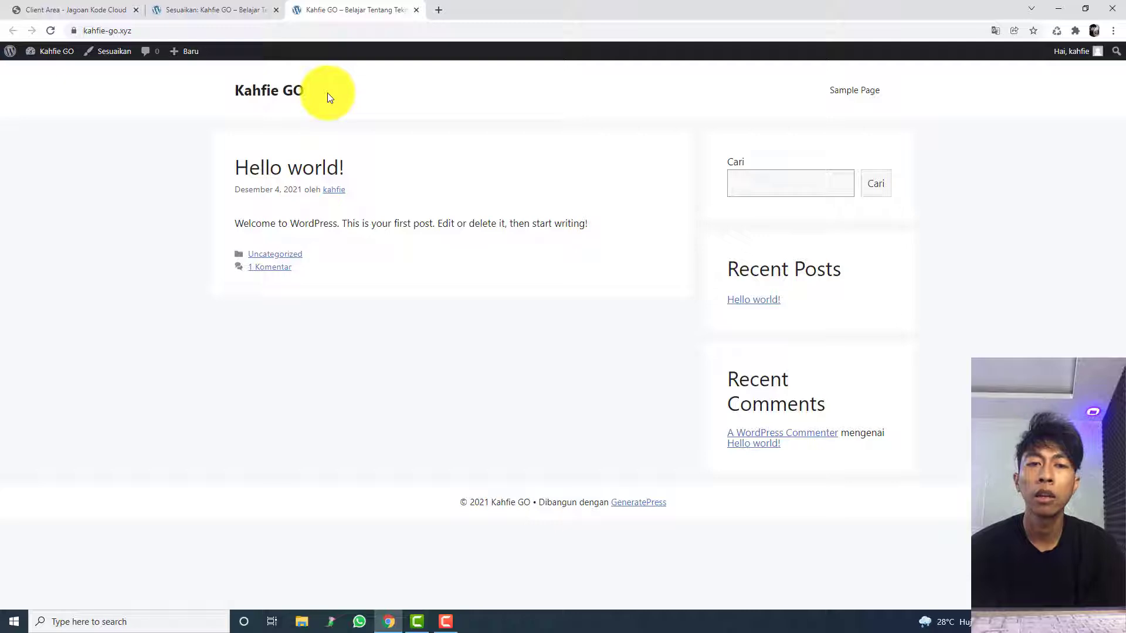
triple_click(327, 95)
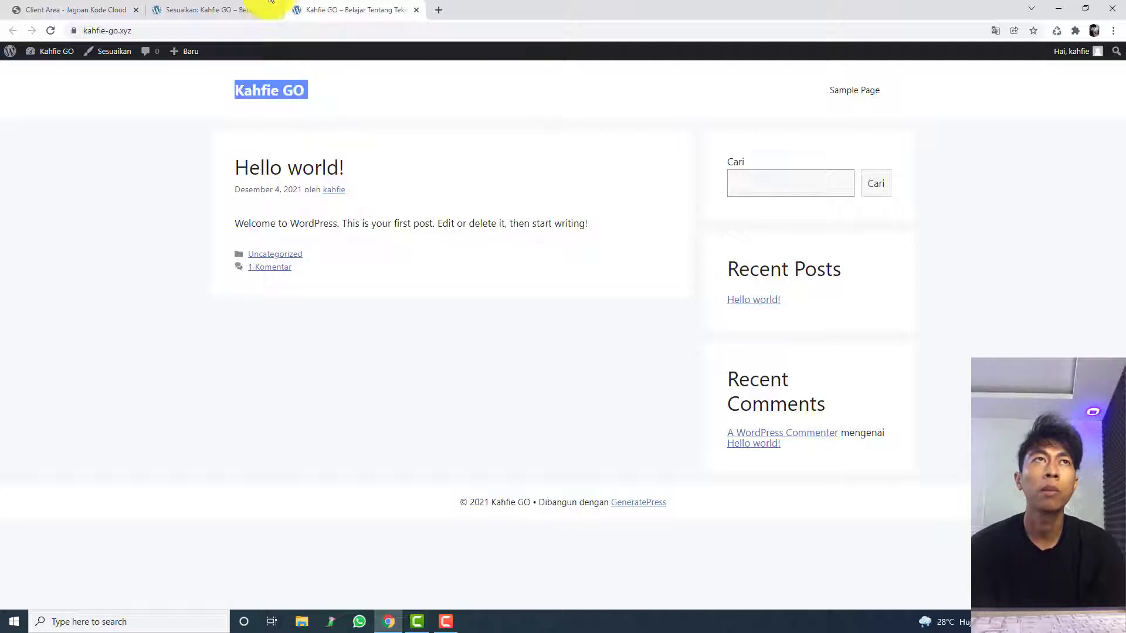
Step: Examine the customizer's Identitas Situs and Tata letak sections, including the header title's edit shortcut, and return to the section list
left_click(223, 9)
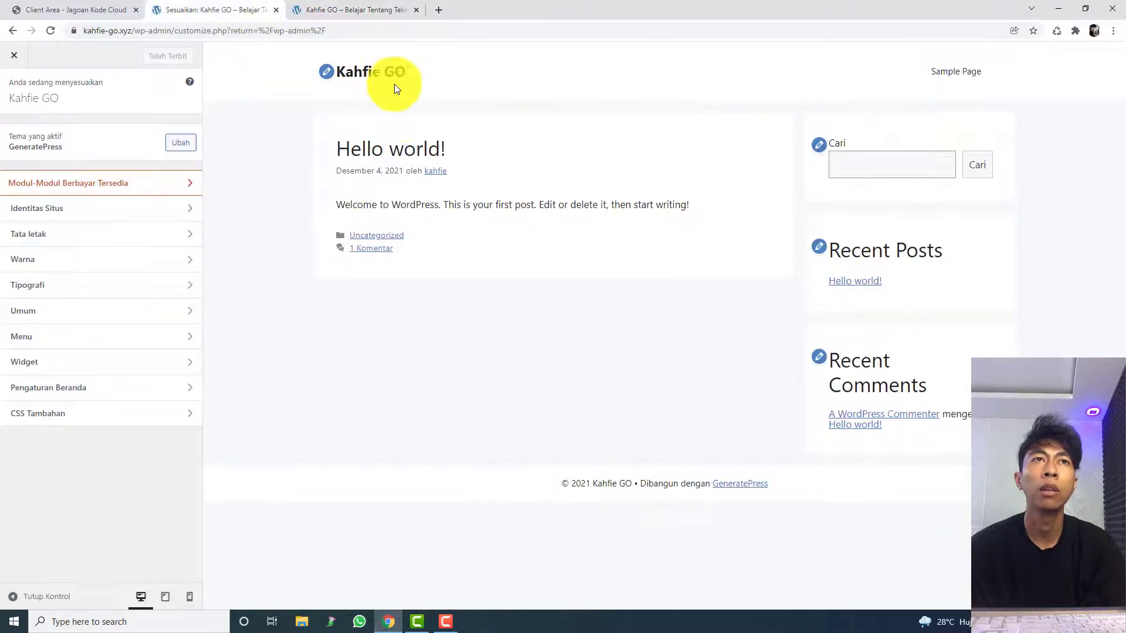
left_click(326, 81)
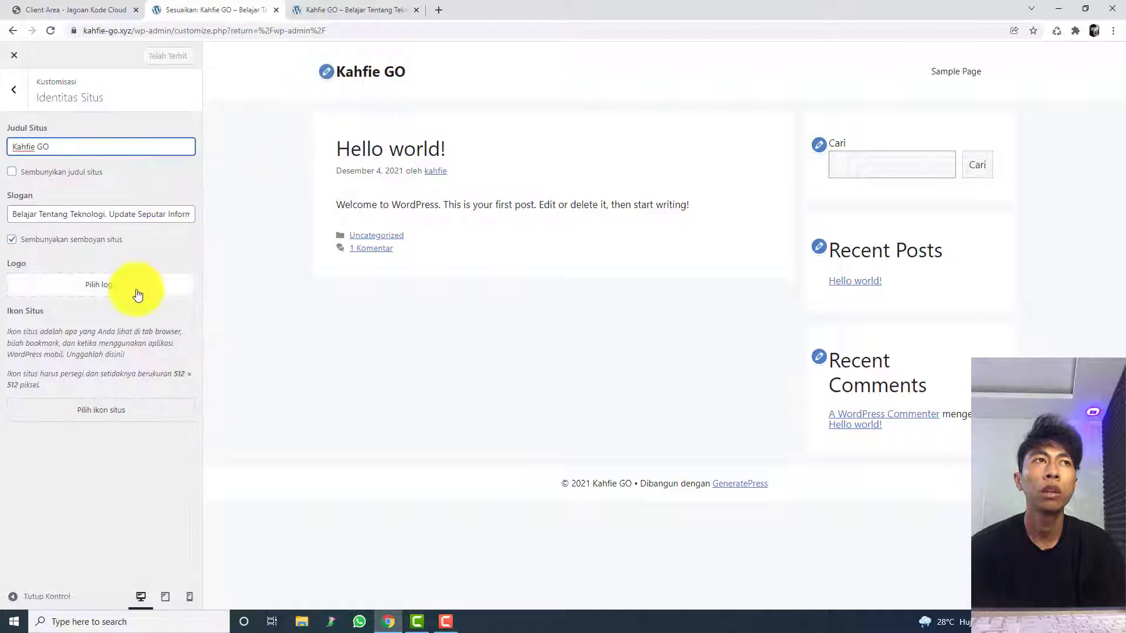
left_click(15, 78)
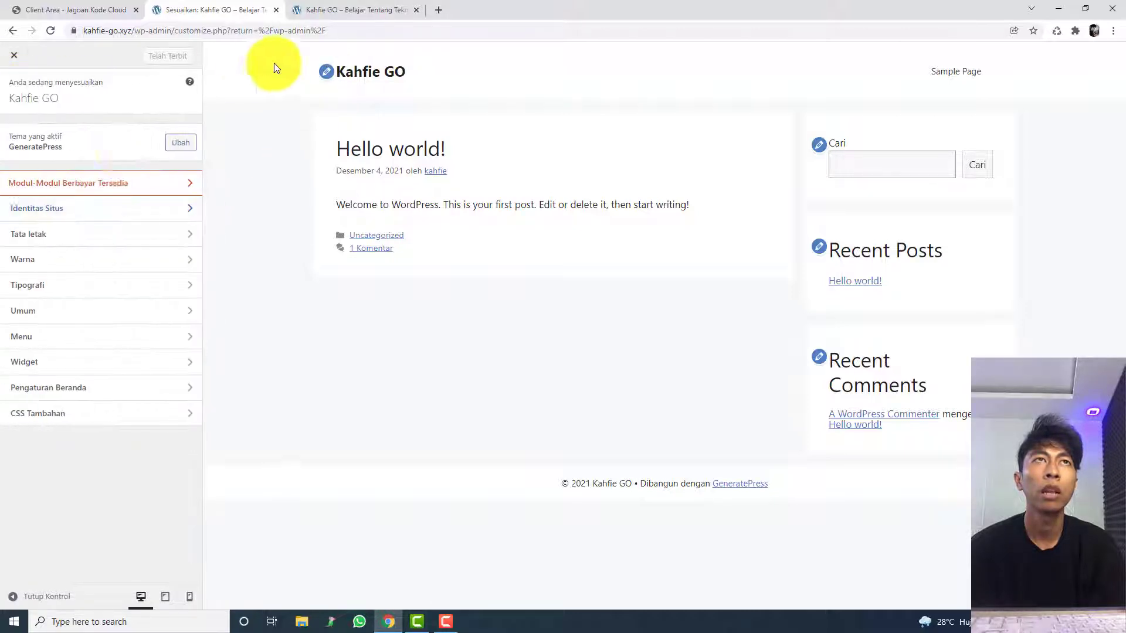
left_click(99, 214)
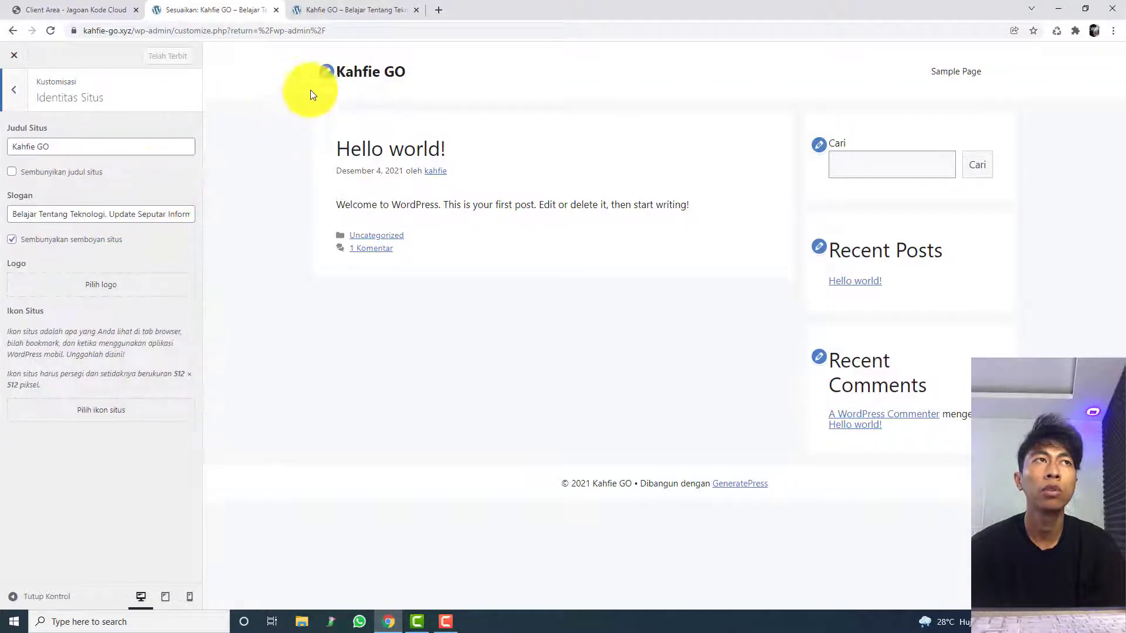
left_click(327, 80)
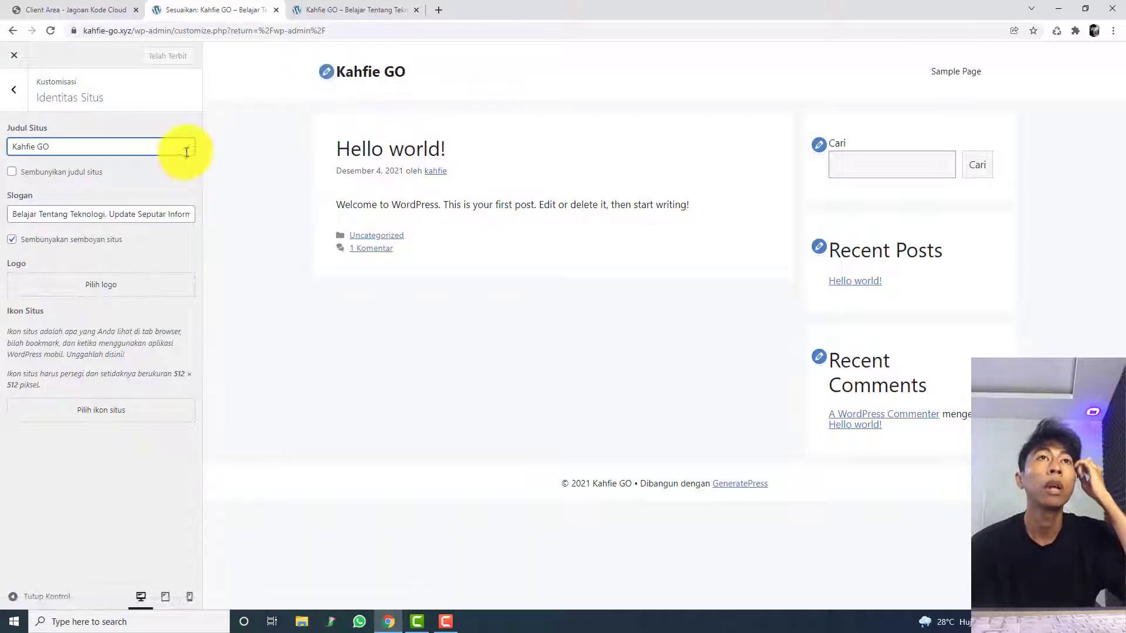
left_click(15, 92)
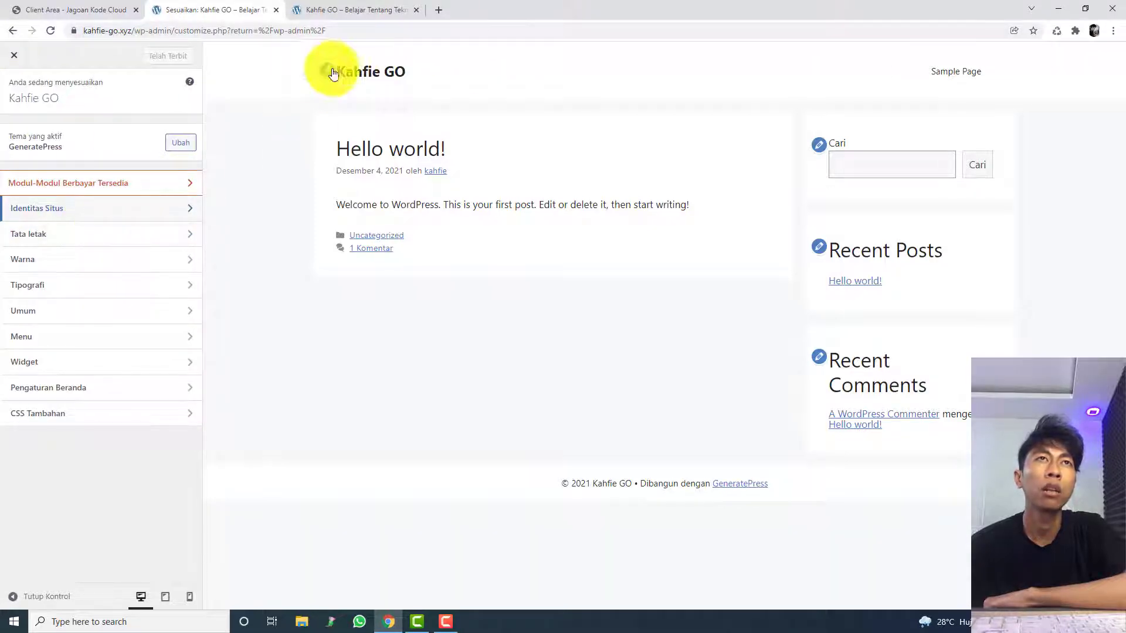
left_click(136, 232)
left_click(17, 77)
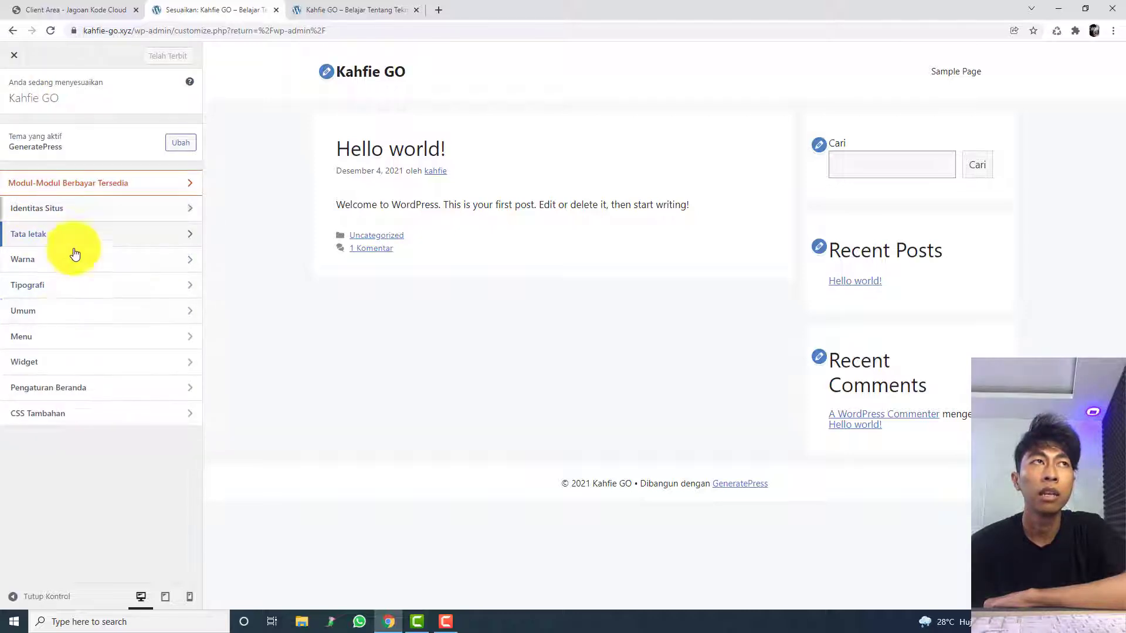
Step: In Identitas Situs, upload Hitam-dan-Oranye-Sederhana-Internet-Logo.png from Downloads, choose it as the site logo and proceed to cropping
left_click(65, 217)
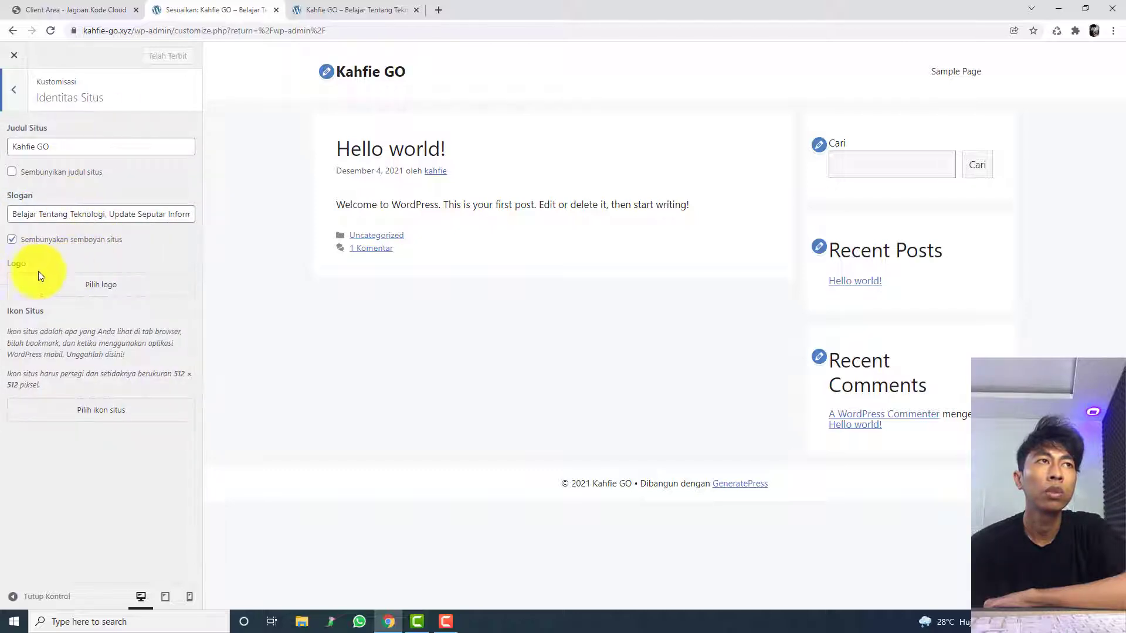
left_click(83, 293)
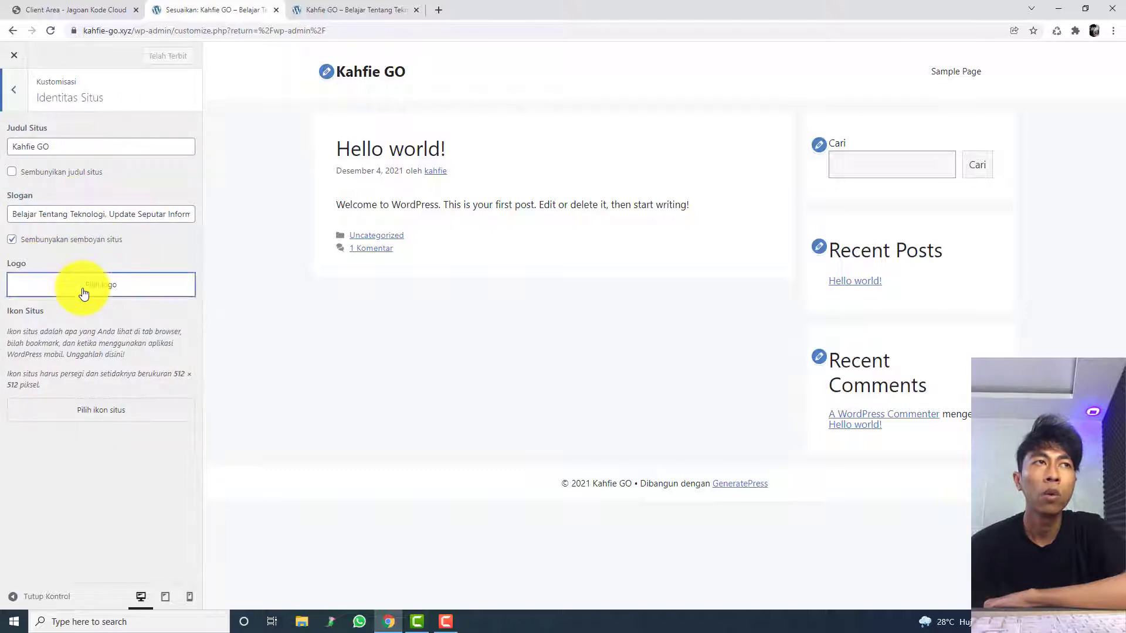
left_click(538, 311)
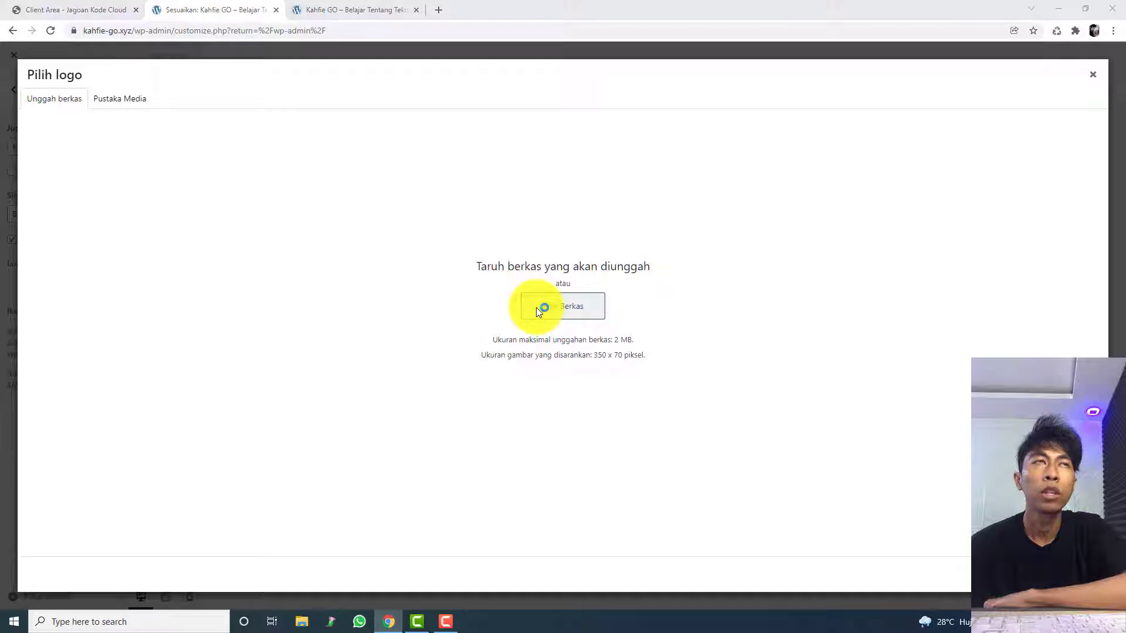
left_click(82, 175)
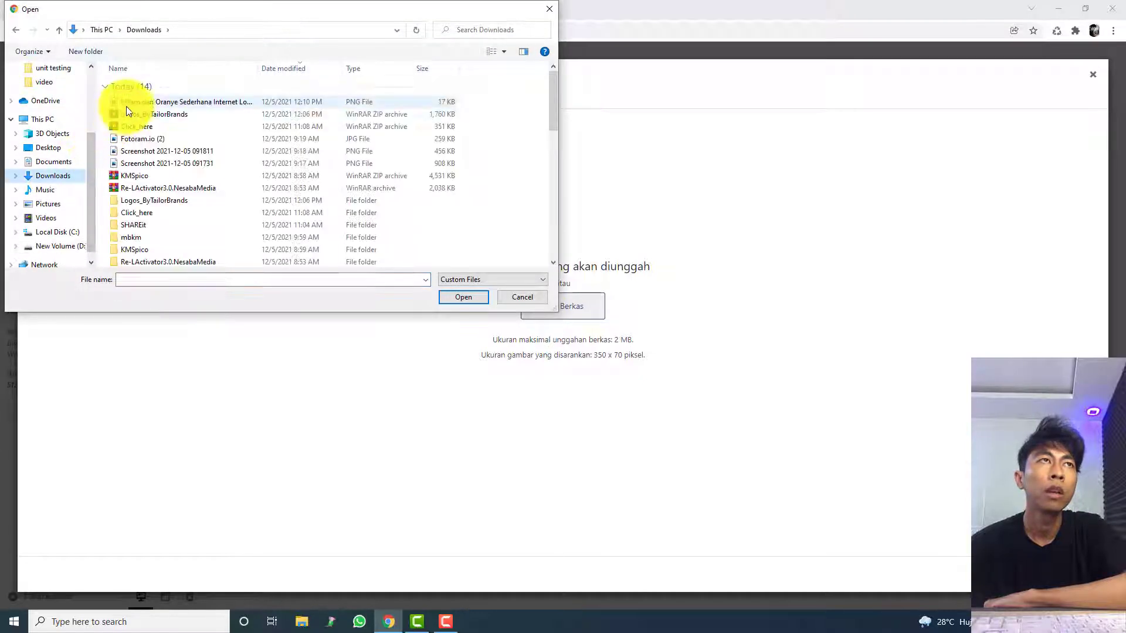
double_click(127, 104)
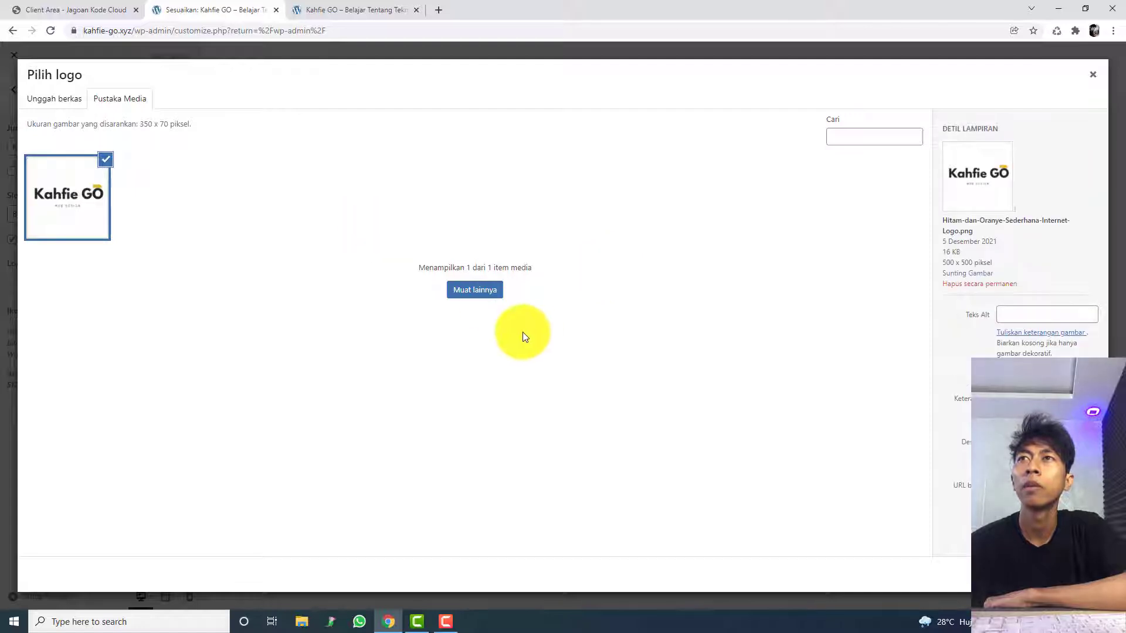
left_click(1079, 575)
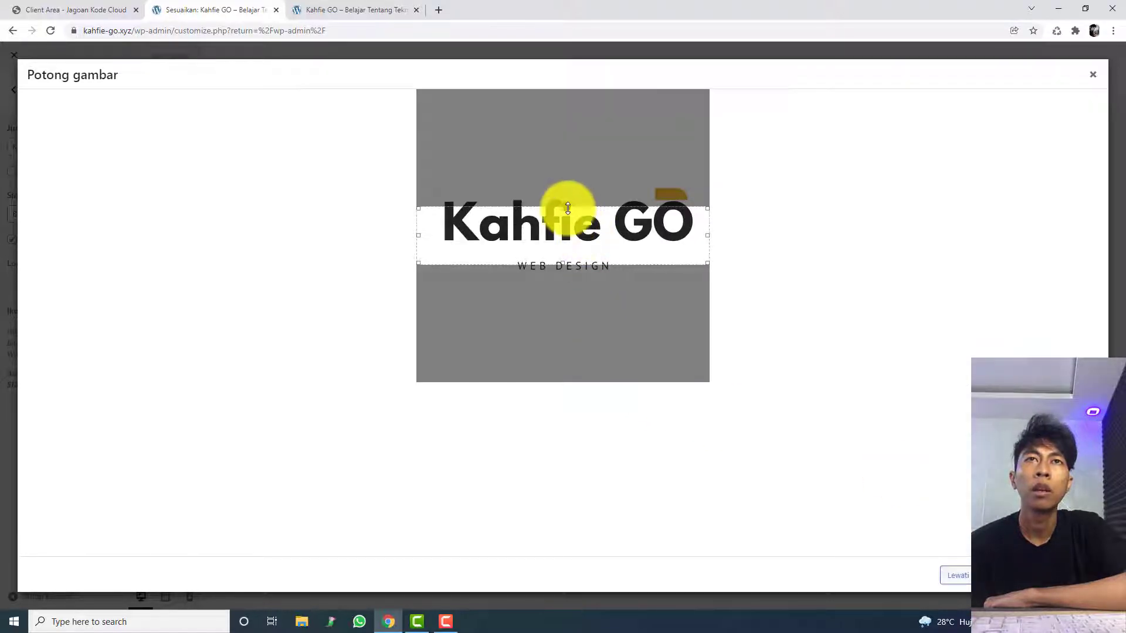
Step: Crop the logo to a band around the Kahfie GO wordmark and WEB DESIGN tagline, and publish the change
left_click_drag(568, 207, 570, 185)
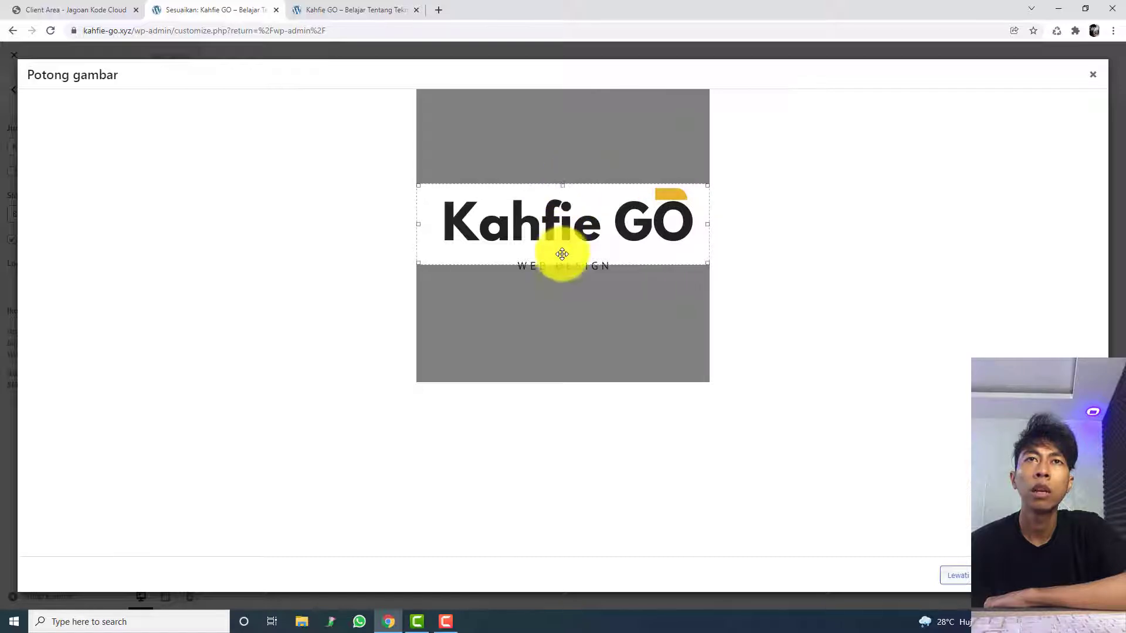
left_click_drag(558, 262, 563, 276)
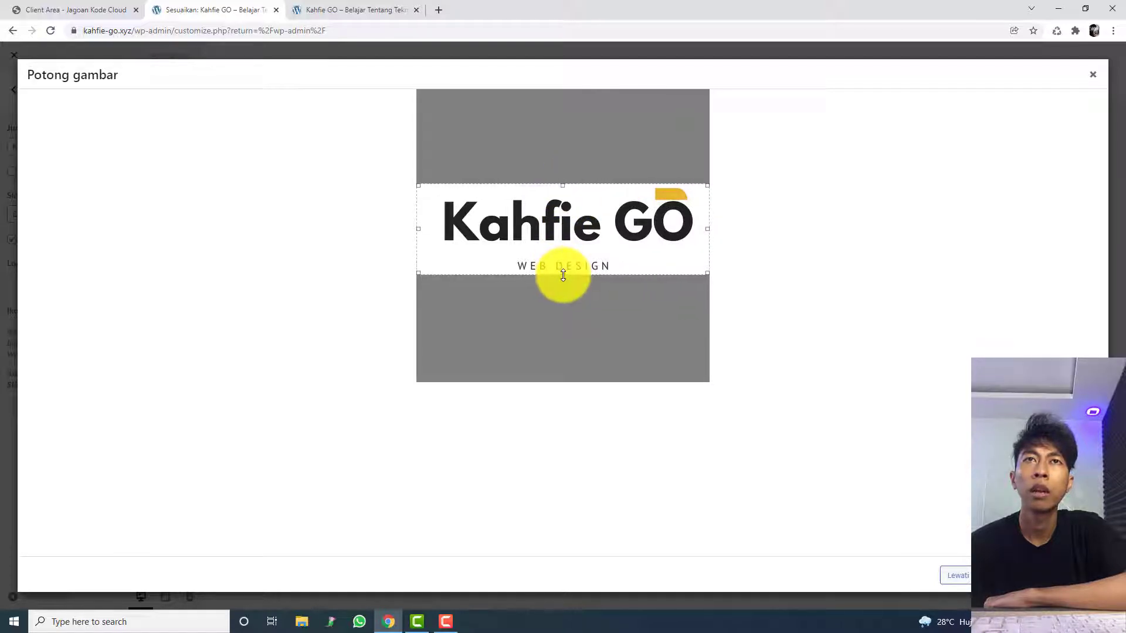
left_click(1065, 575)
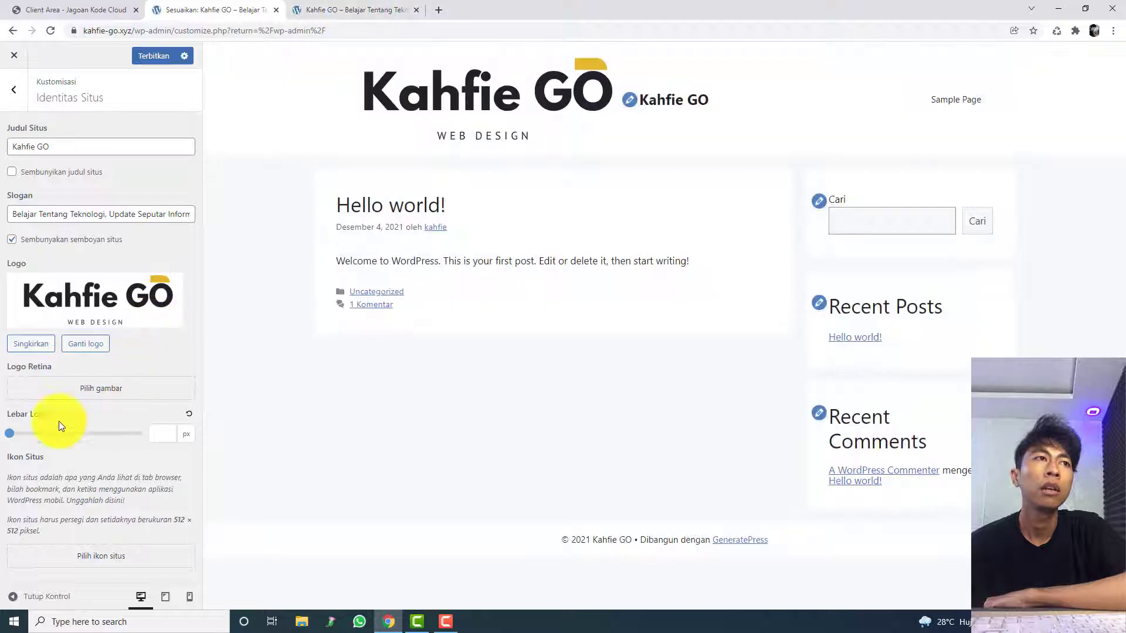
left_click(268, 3)
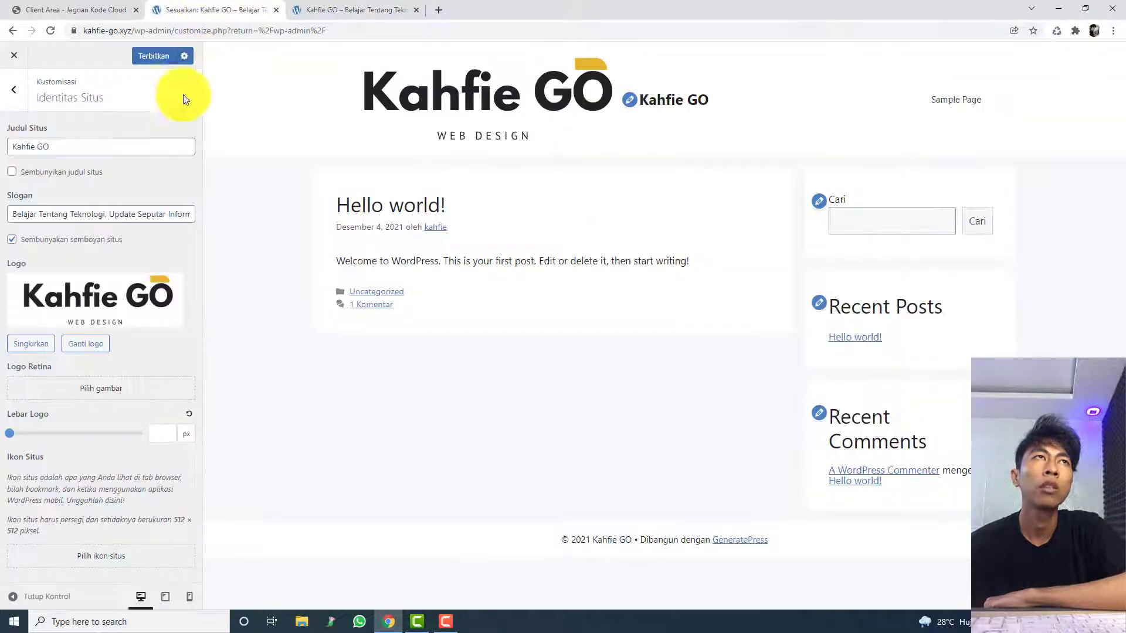
left_click(158, 55)
Step: Reload the live site and compare its header logo and adjacent site title with the Identitas Situs settings
left_click(350, 4)
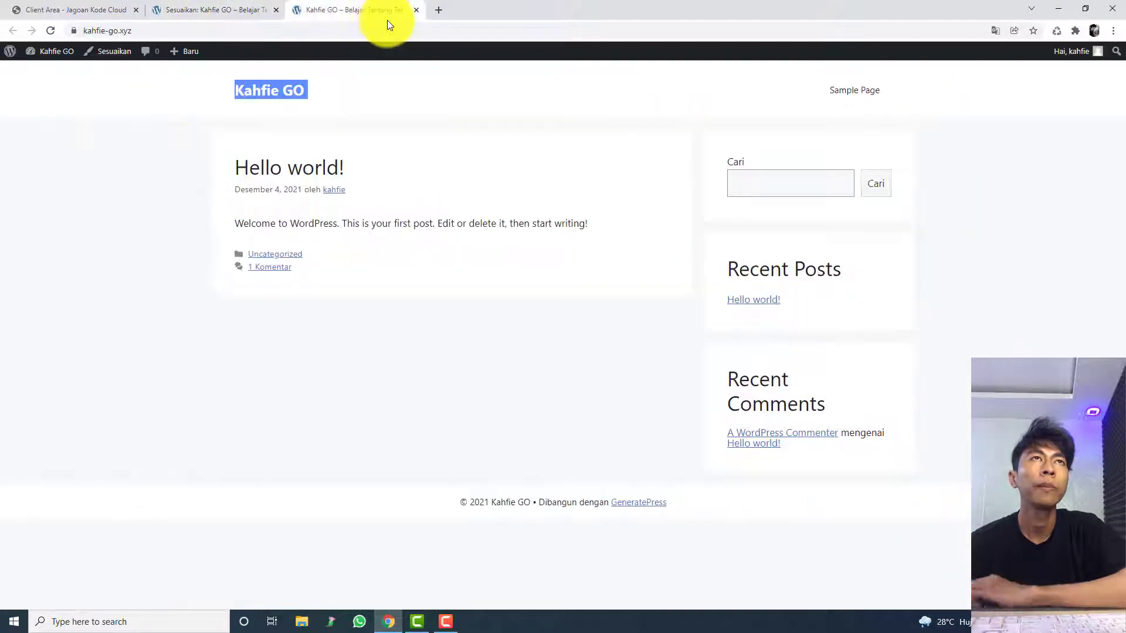
left_click(387, 28)
key("Return")
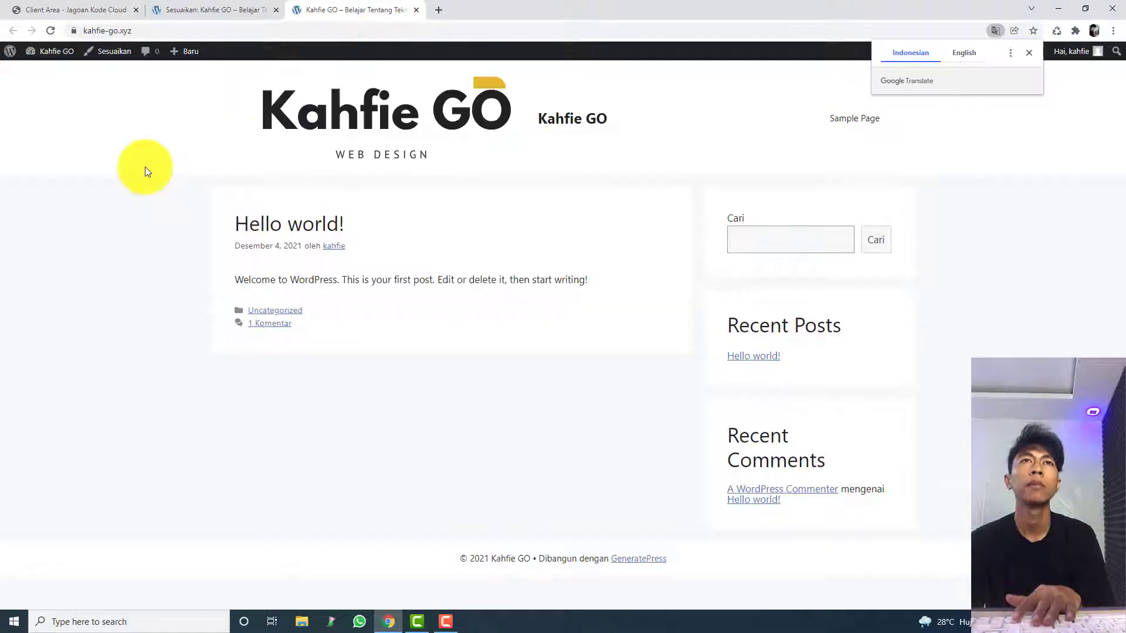
left_click_drag(609, 119, 585, 118)
left_click(215, 4)
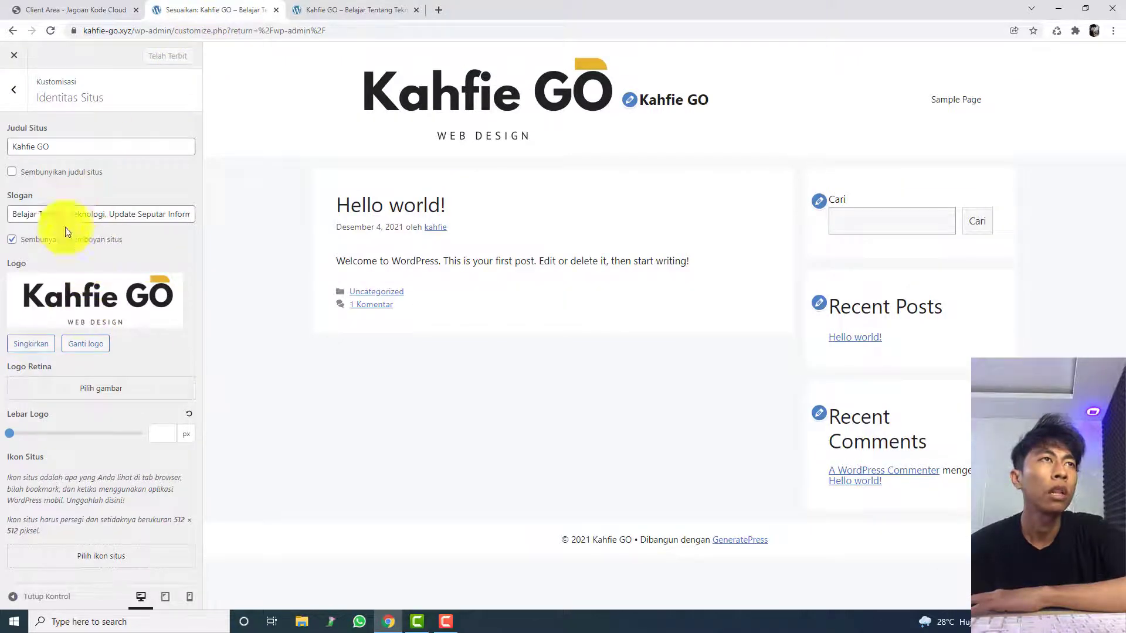
left_click(372, 9)
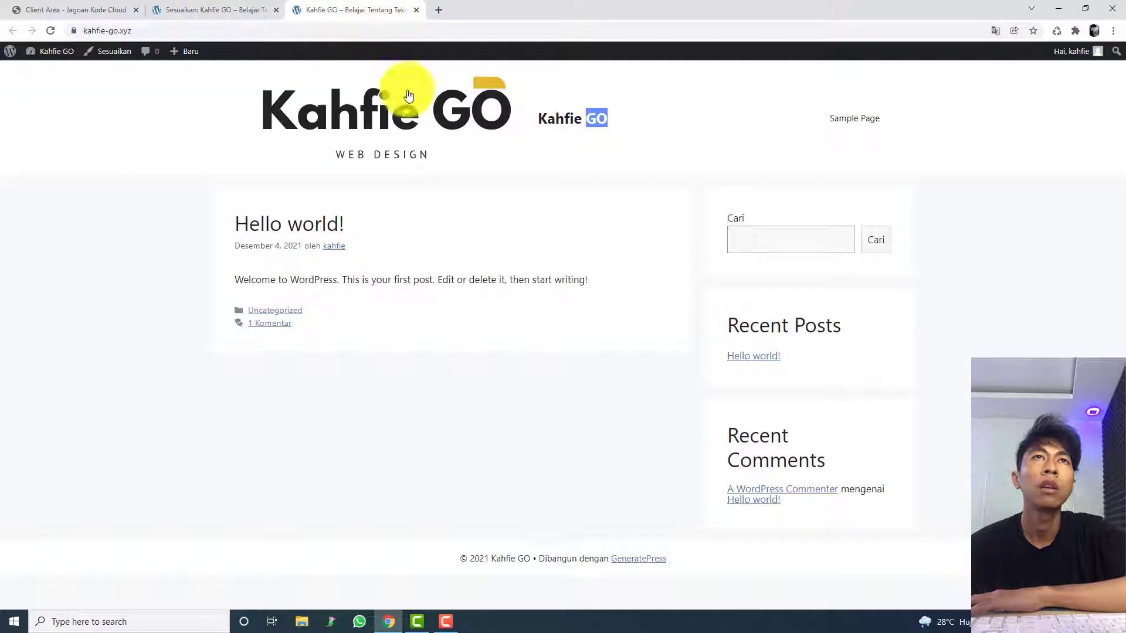
left_click(254, 8)
left_click(324, 9)
left_click_drag(640, 120, 548, 125)
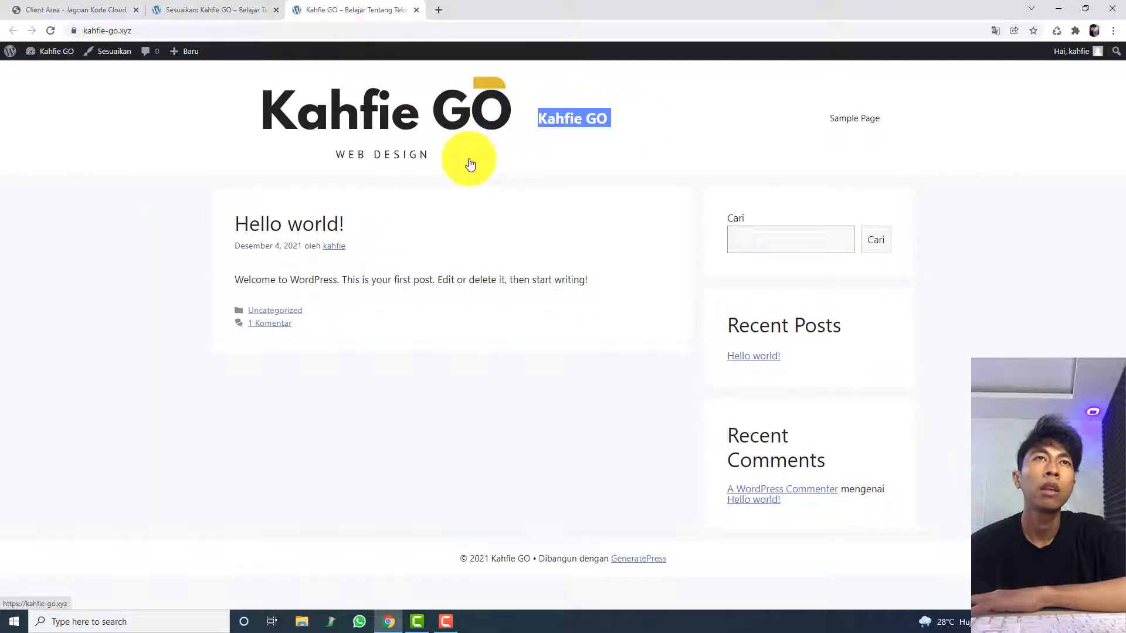
Step: Hide the site title in Identitas Situs and publish it, checking the header on the reloaded live site
left_click(251, 8)
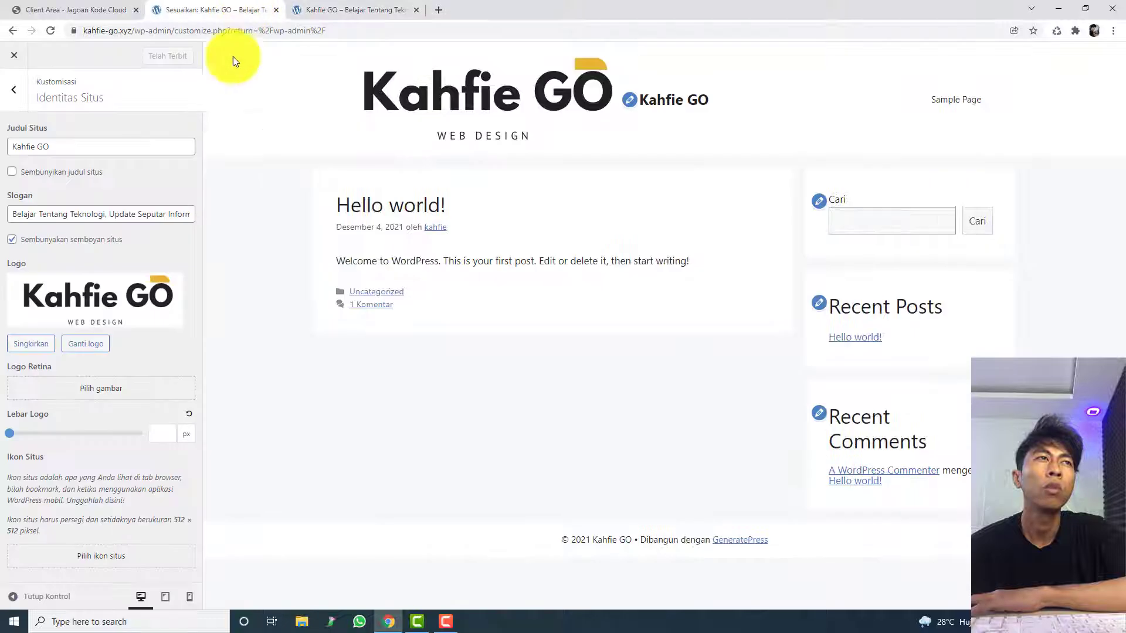
left_click(48, 176)
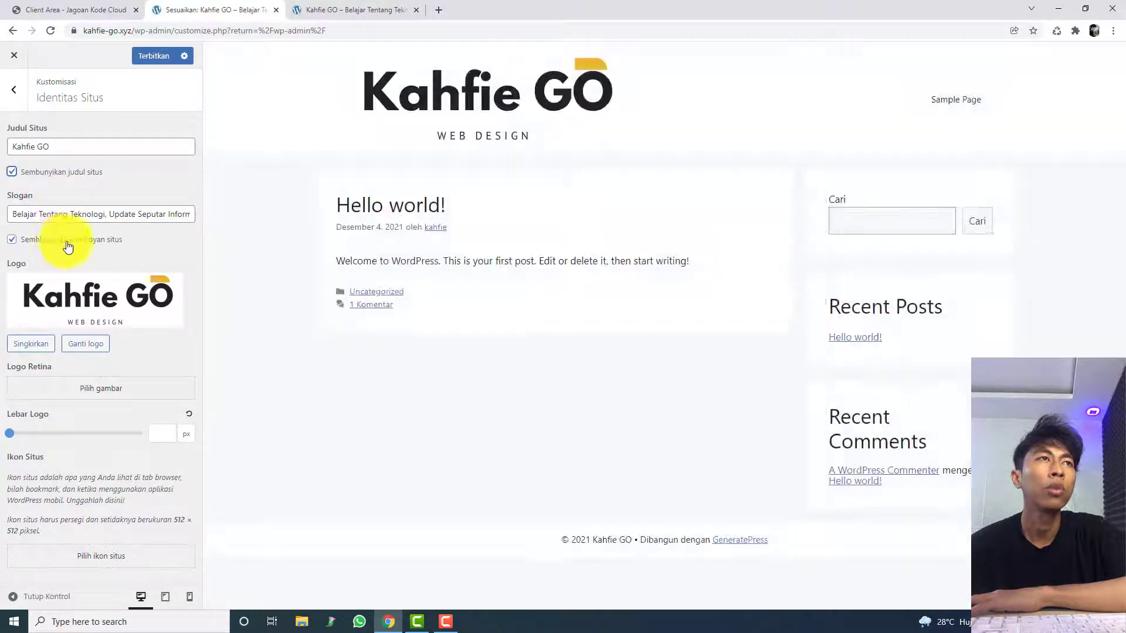
left_click(150, 58)
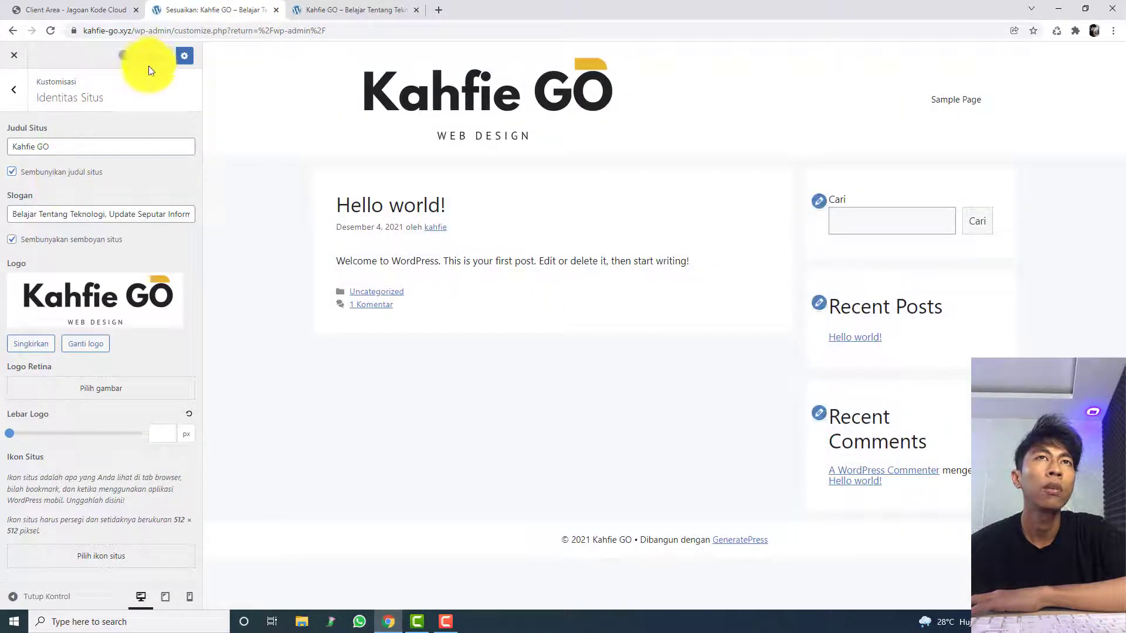
left_click(304, 7)
left_click(306, 28)
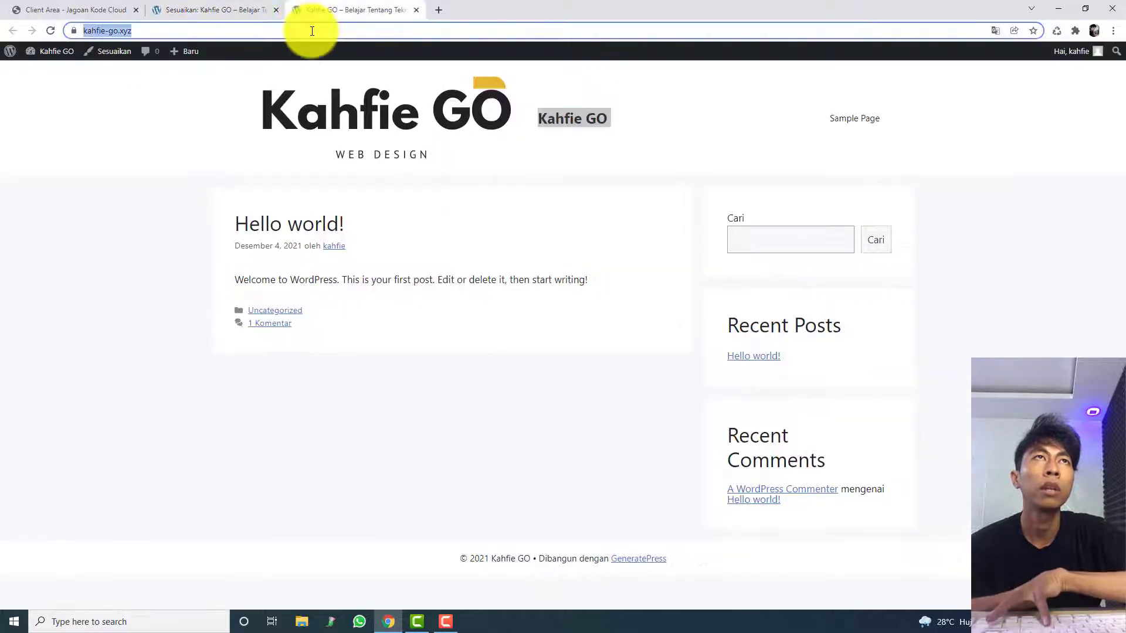
key("Return")
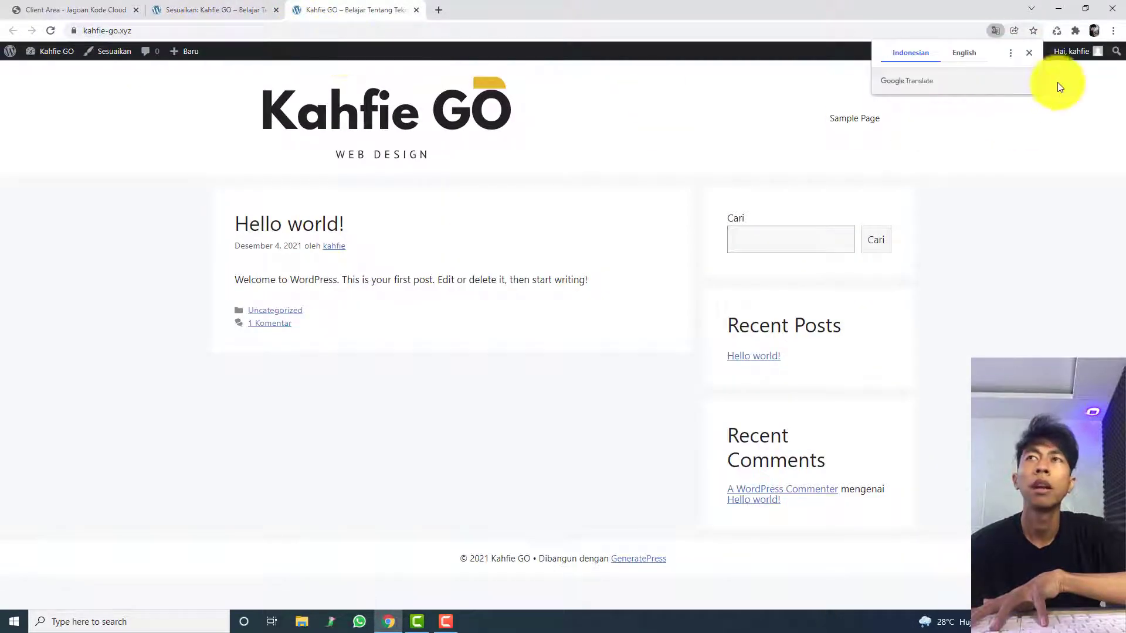
left_click(1028, 61)
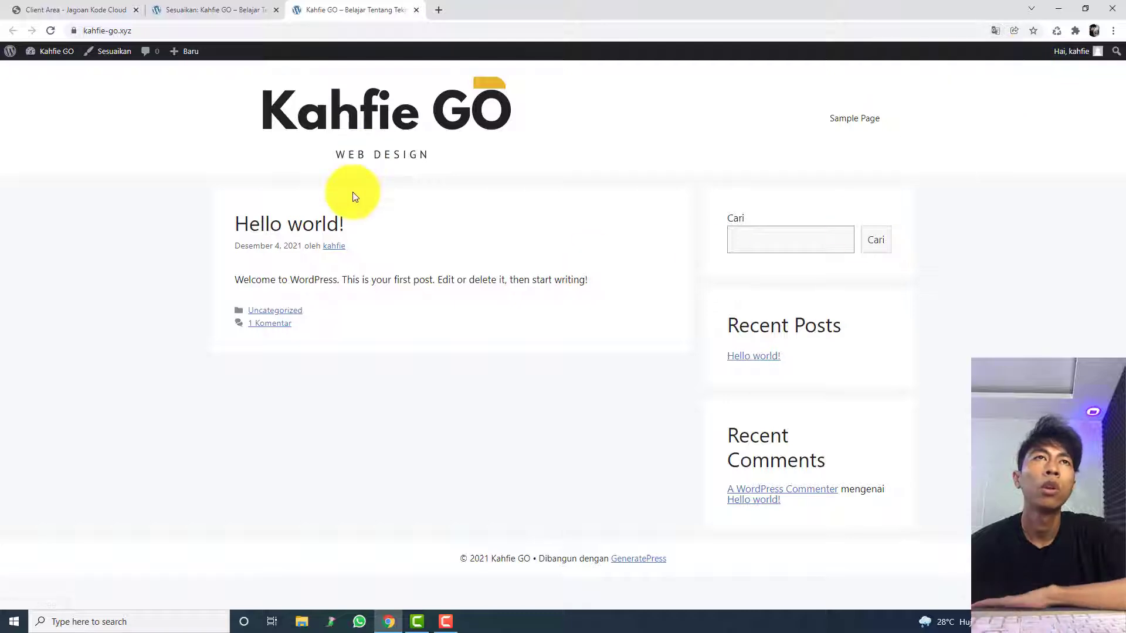
Step: Set the logo width (Lebar Logo) to 190 px and publish it, checking the resized logo on the live site
left_click(233, 7)
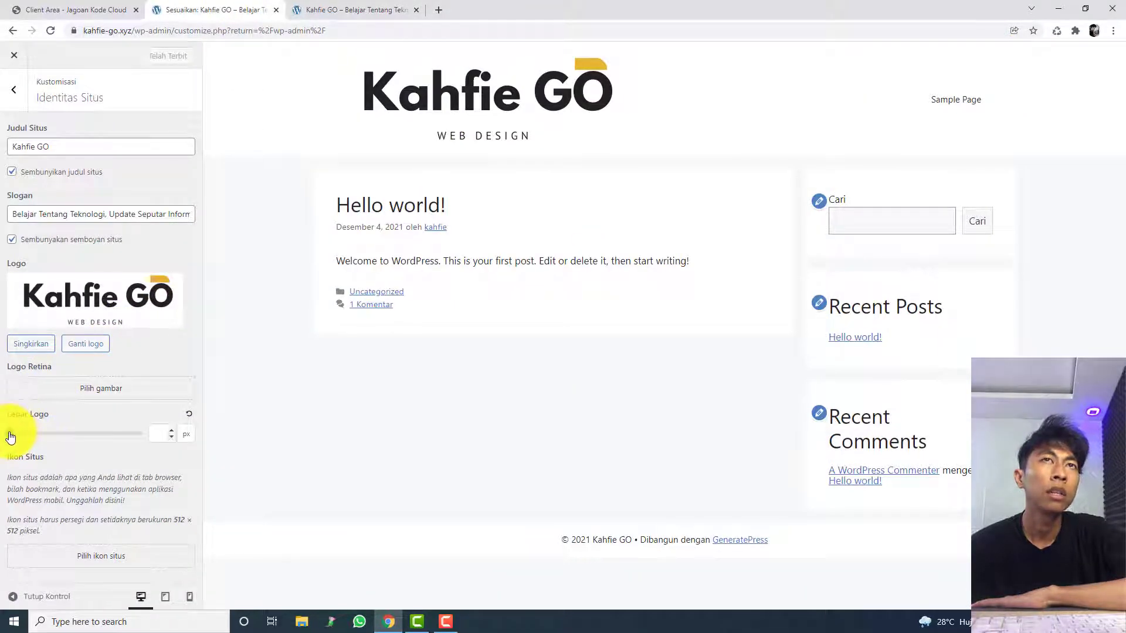
left_click_drag(11, 436, 29, 434)
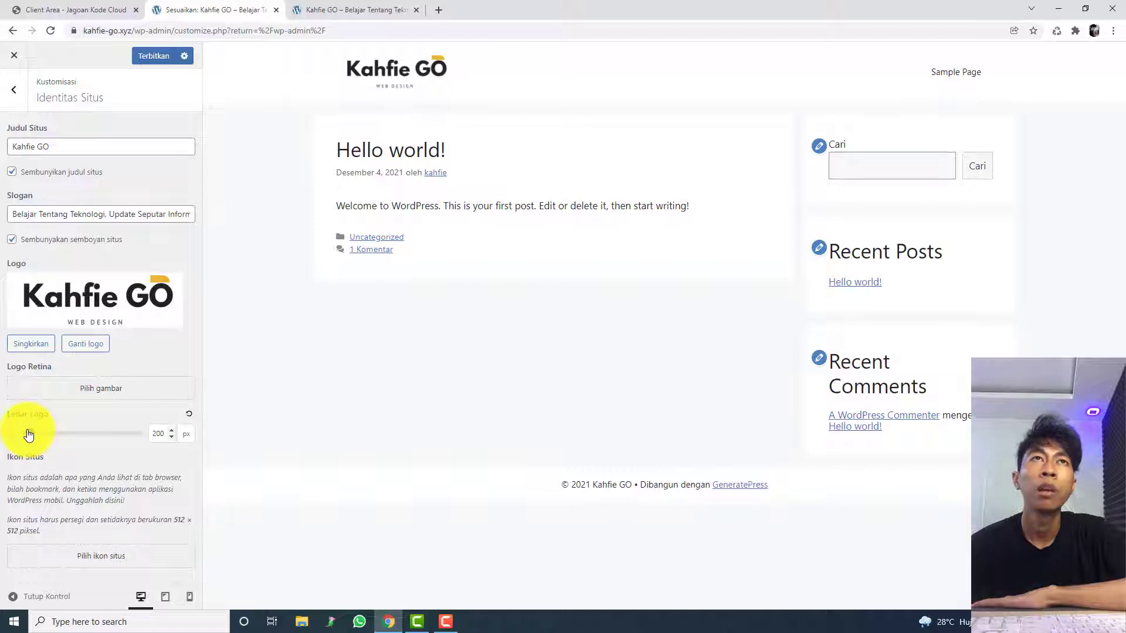
left_click(151, 57)
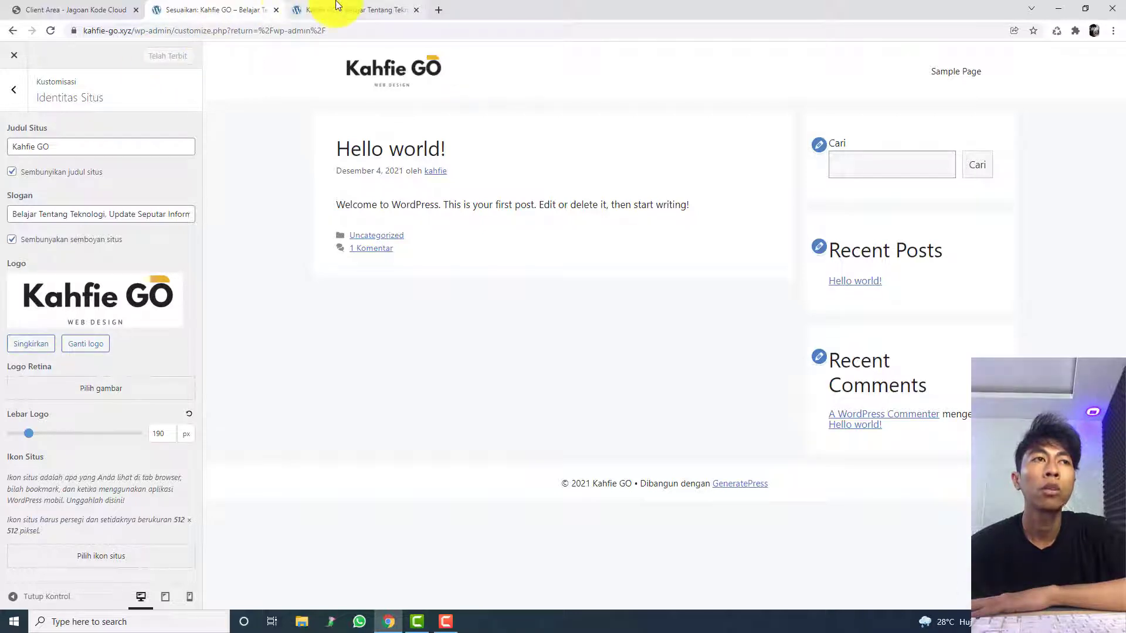
mouse_move(336, 2)
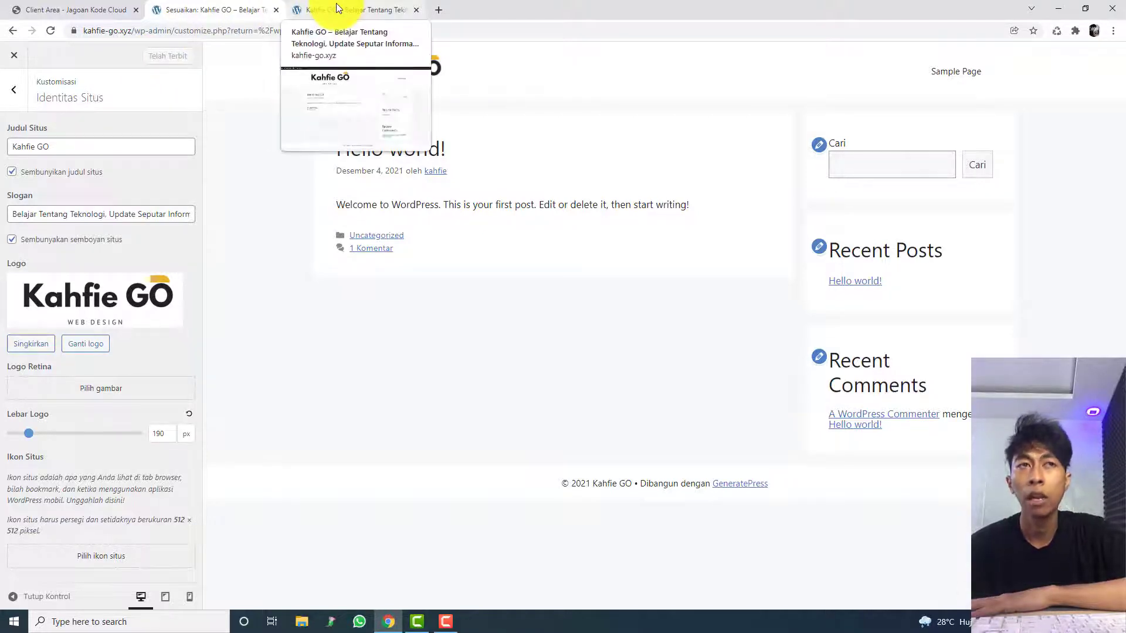
left_click(335, 2)
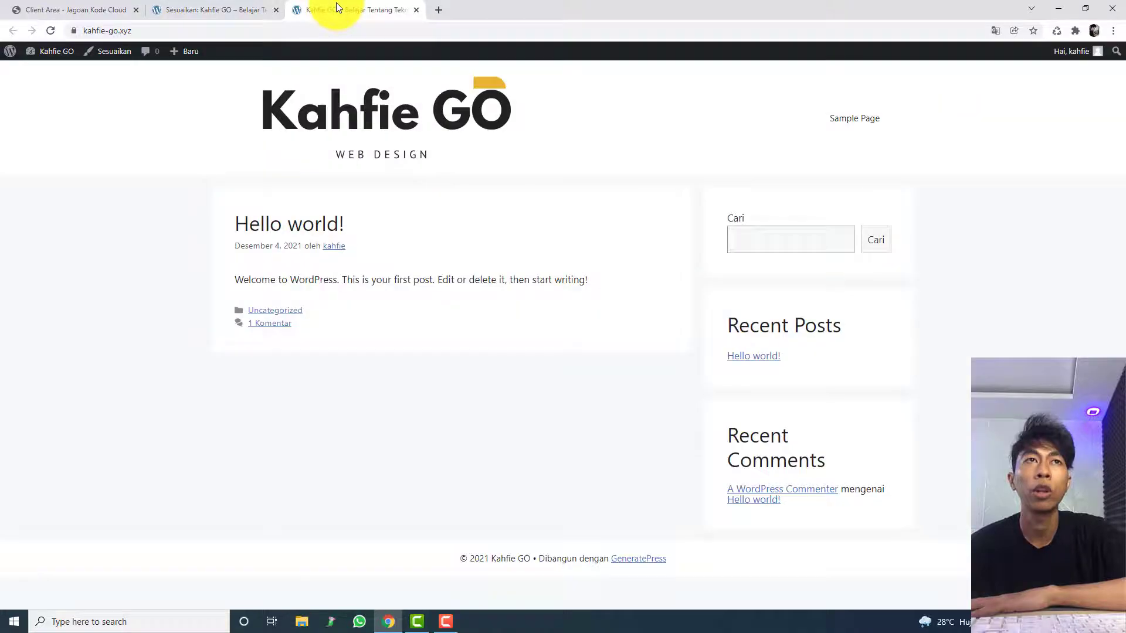
left_click(293, 125)
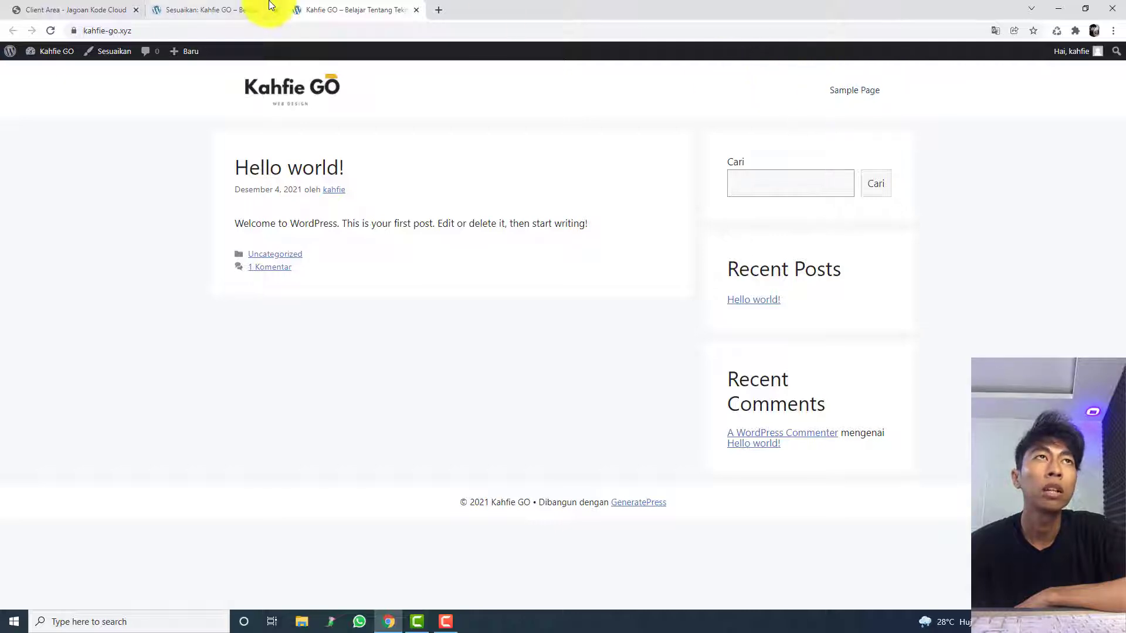
Step: Close the theme customizer and open the Menu management page from the WordPress dashboard
left_click(243, 9)
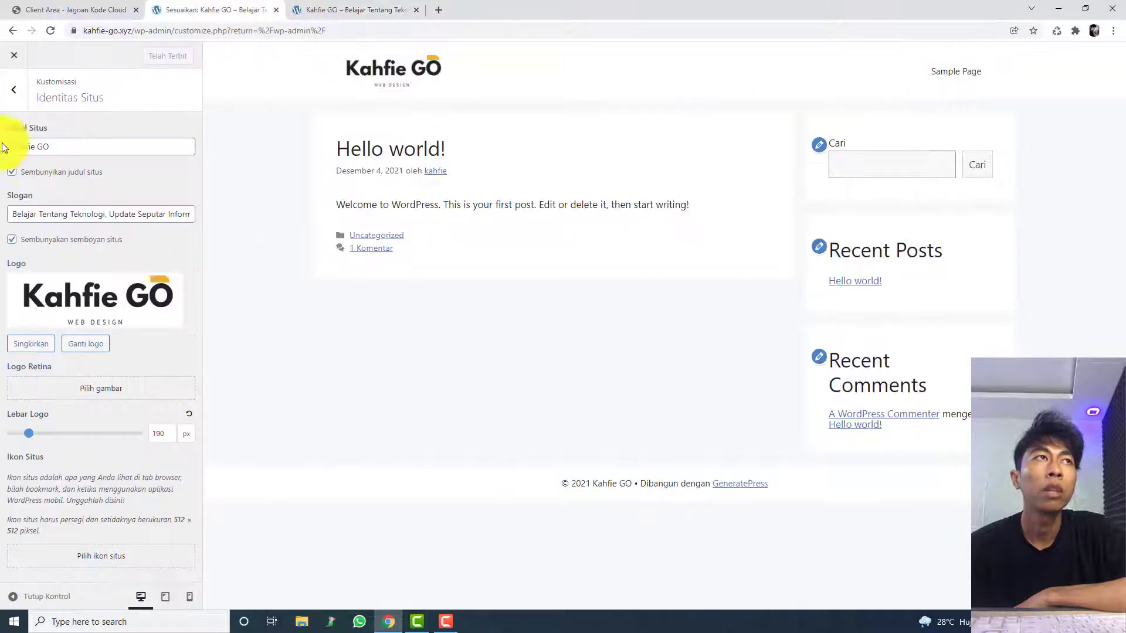
left_click(3, 94)
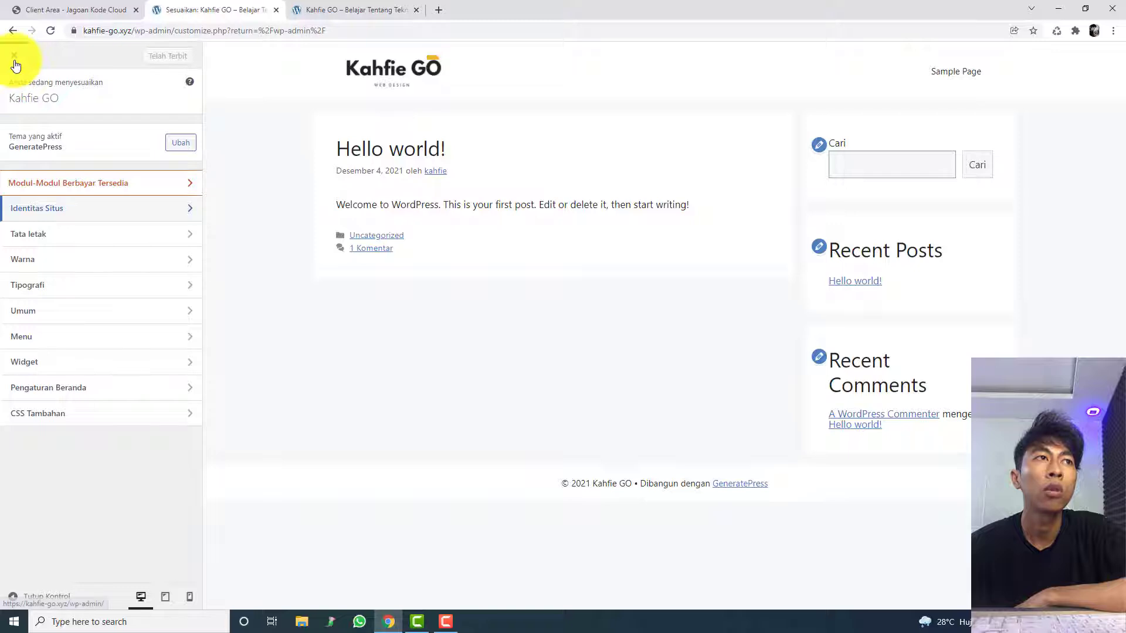
left_click(15, 59)
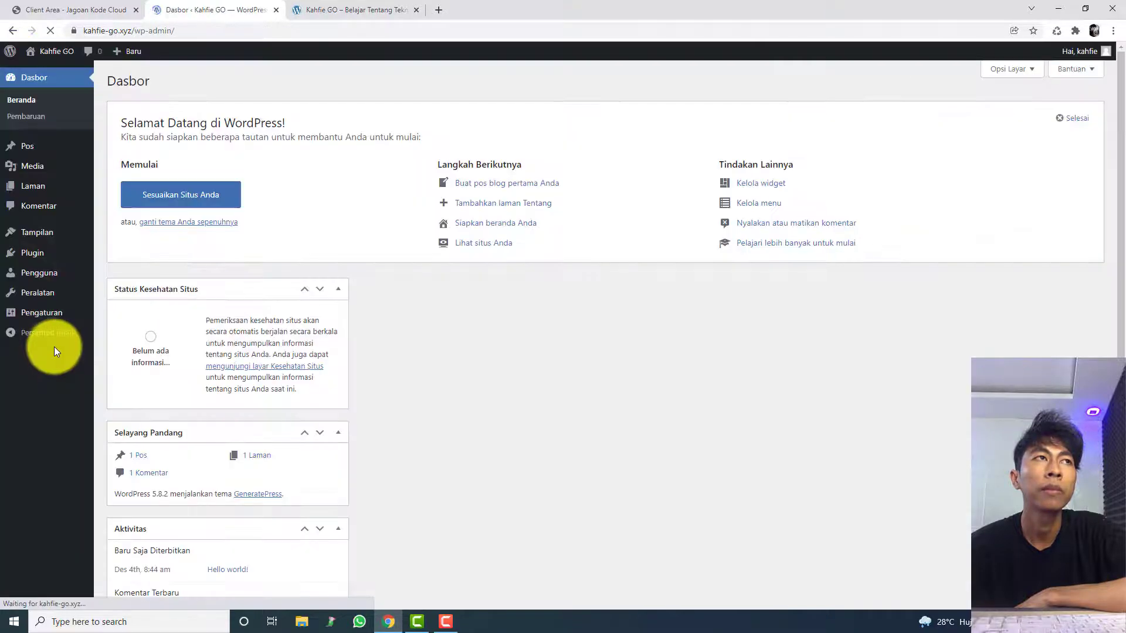
mouse_move(75, 236)
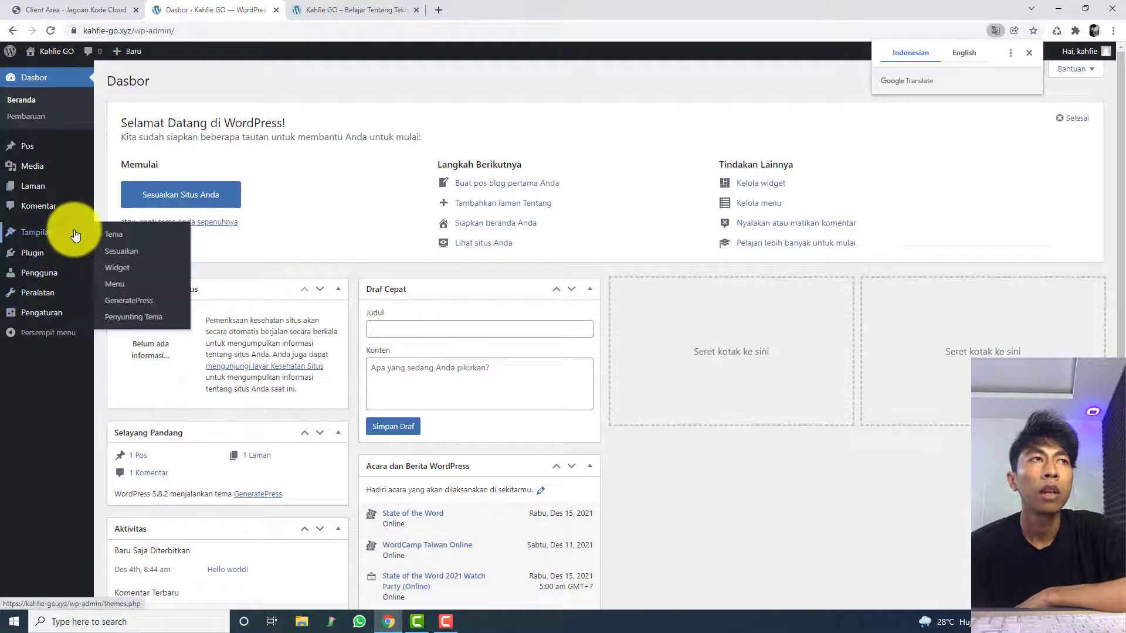
left_click(165, 288)
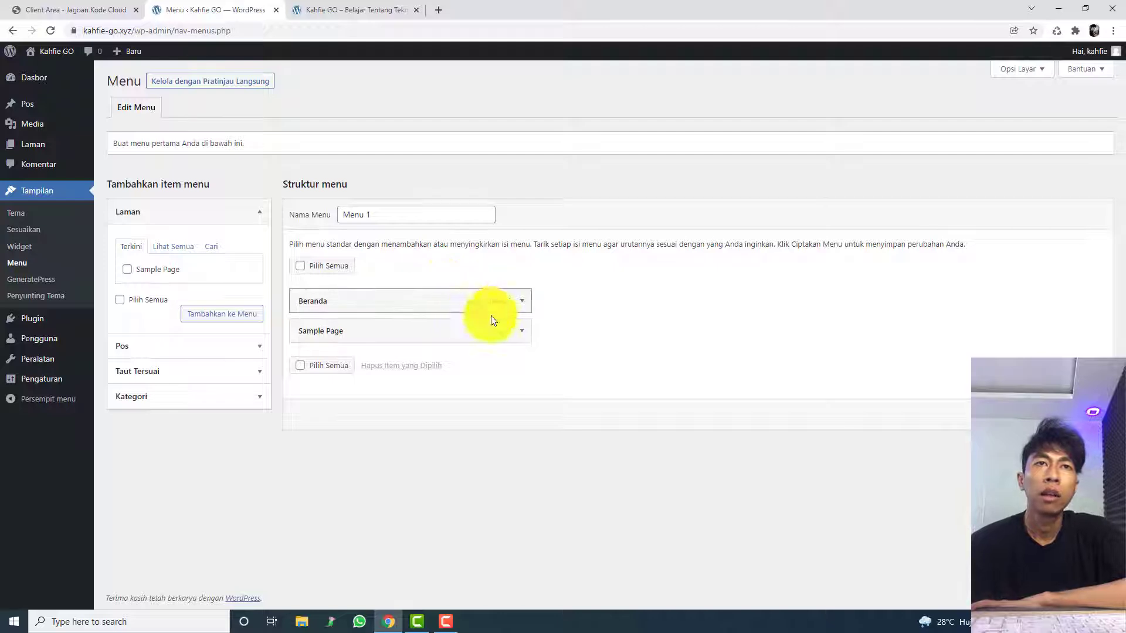
left_click(517, 332)
left_click(516, 332)
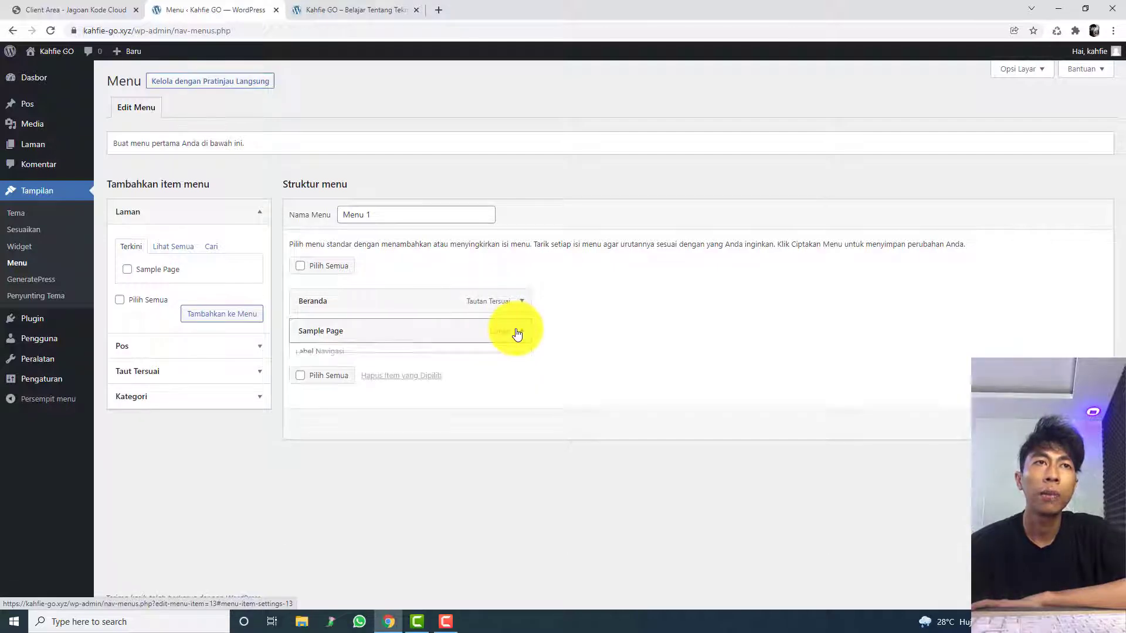
left_click(163, 380)
left_click(364, 9)
left_click(288, 30)
key("ctrl+c")
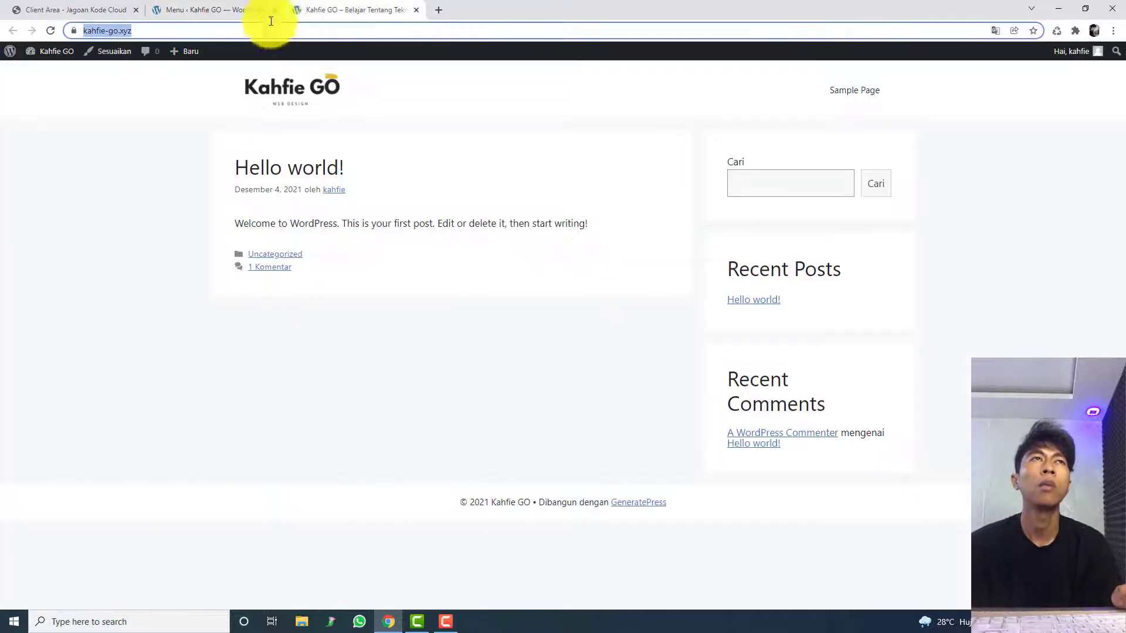
left_click(239, 9)
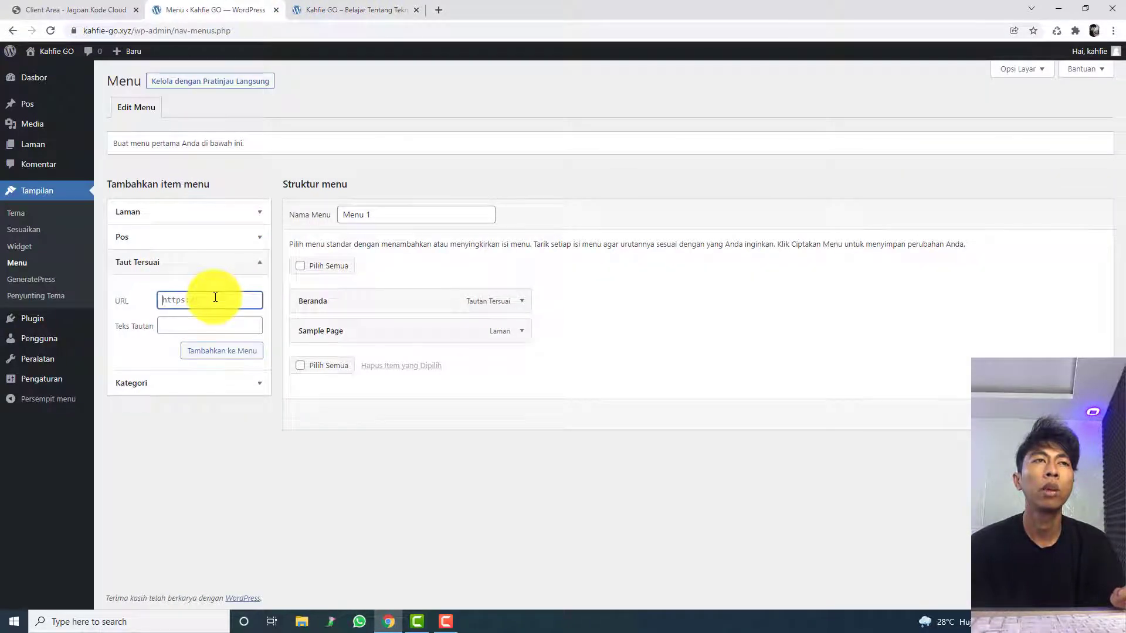
key("ctrl+v")
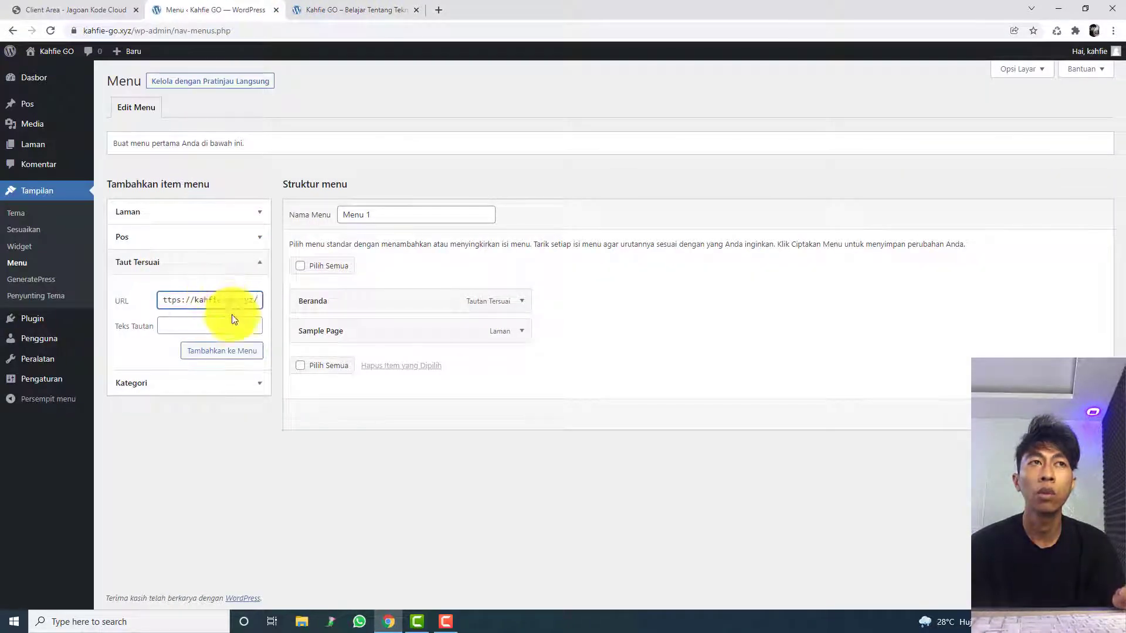
left_click(233, 325)
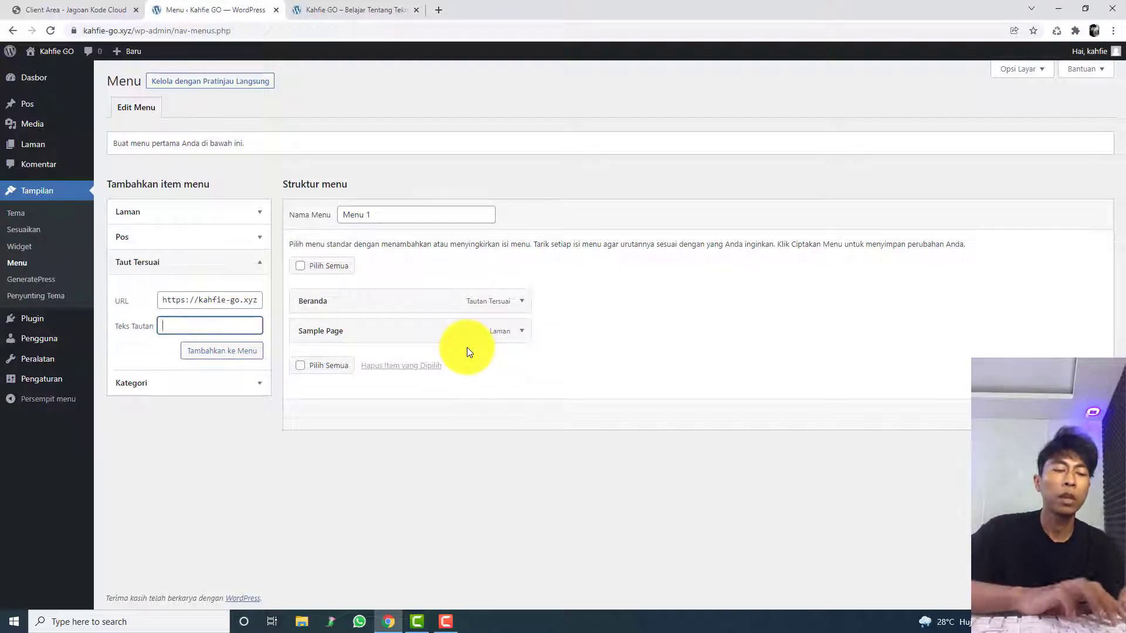
type("Home")
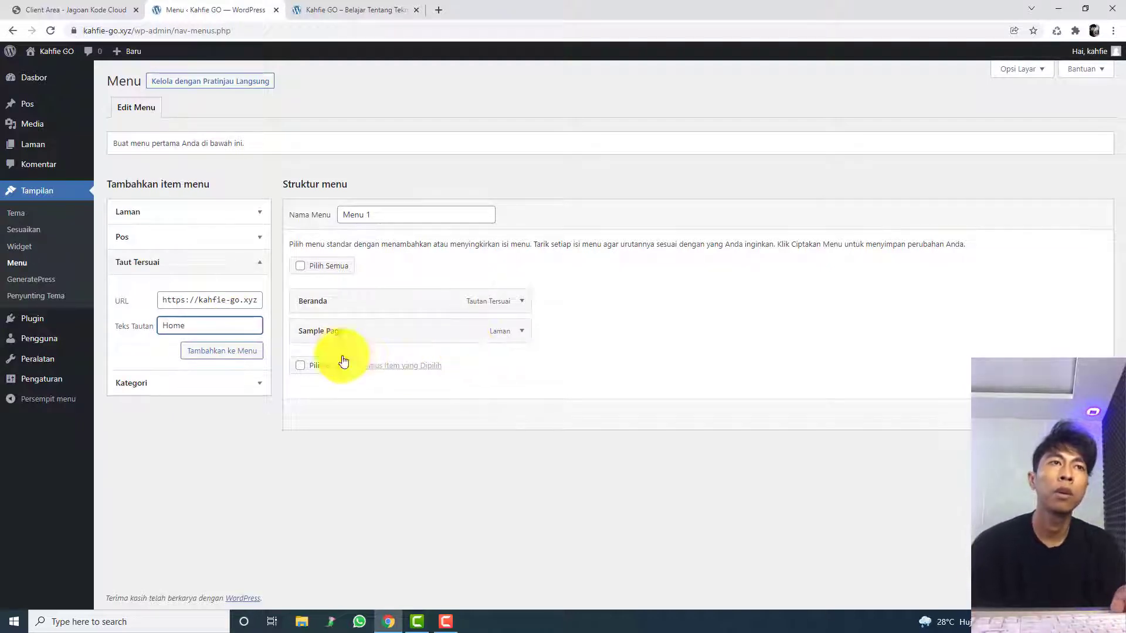
left_click(259, 355)
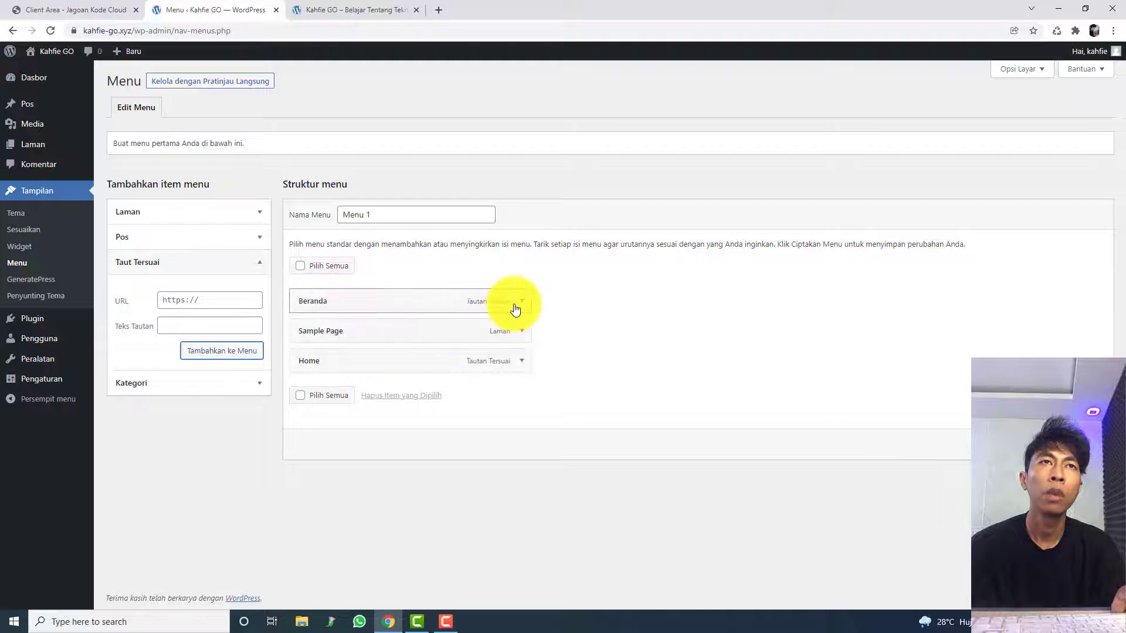
Step: Remove the Beranda and Sample Page items from Menu 1 and create the menu
left_click(519, 302)
left_click(311, 418)
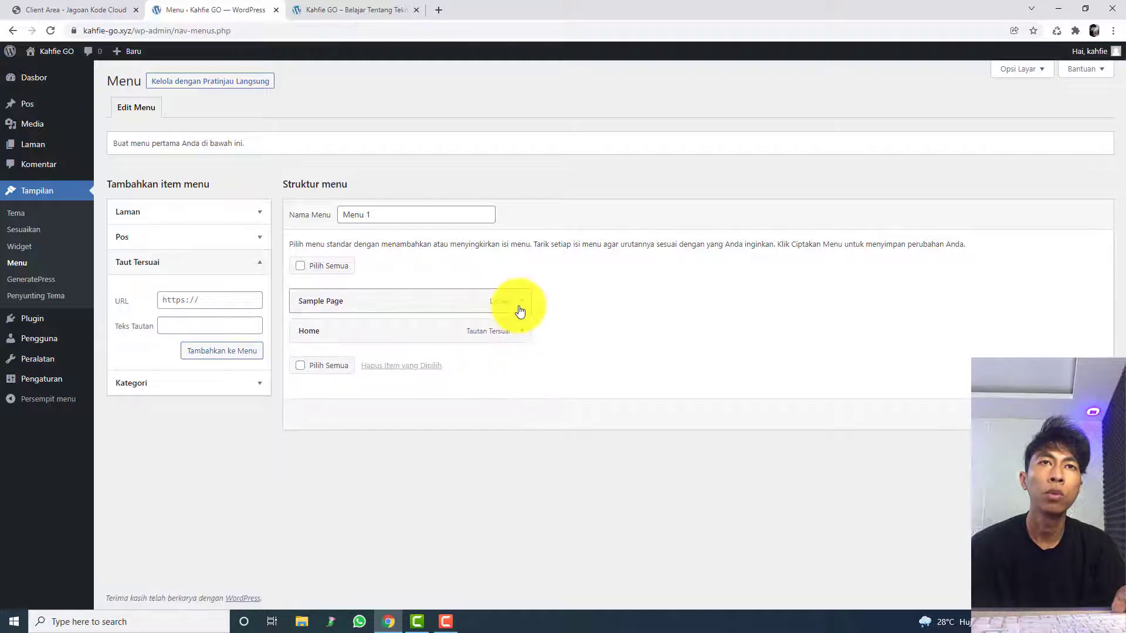
left_click(521, 302)
left_click(311, 414)
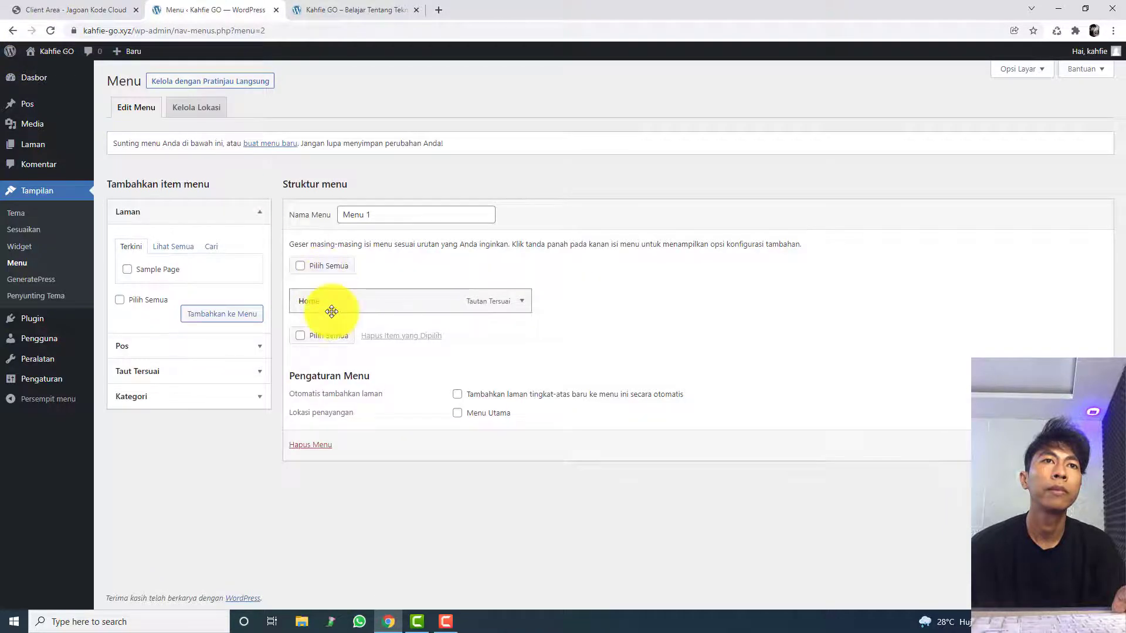
Step: Check the live site's header menu, and examine the Home item's URL and navigation label in Menu 1
left_click(346, 10)
key("Return")
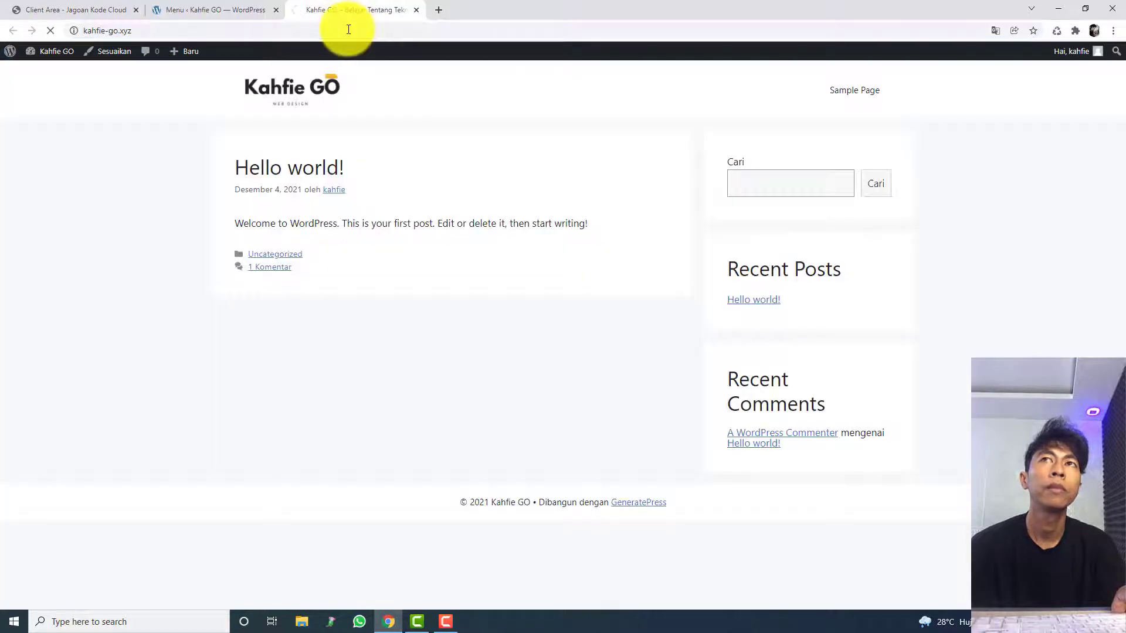
left_click(249, 10)
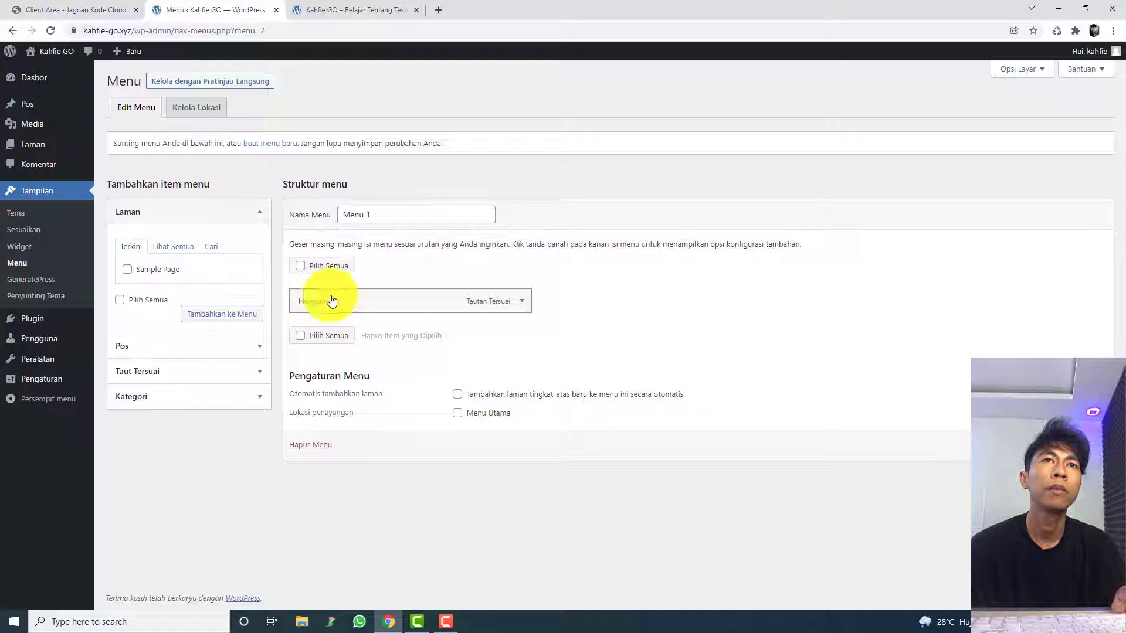
left_click(522, 302)
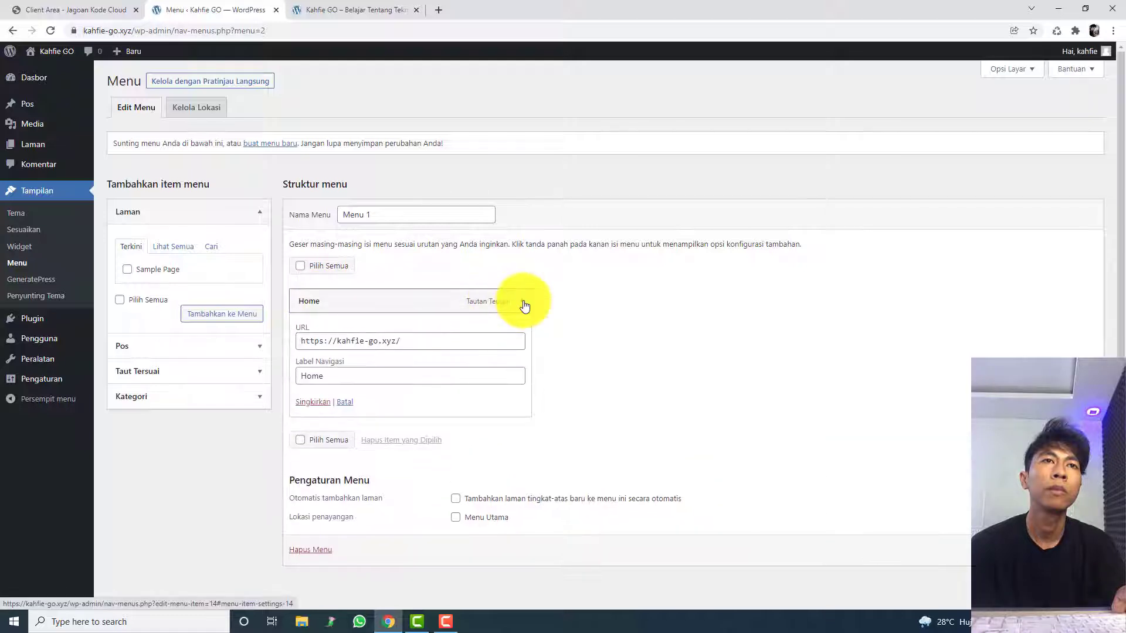
left_click(523, 303)
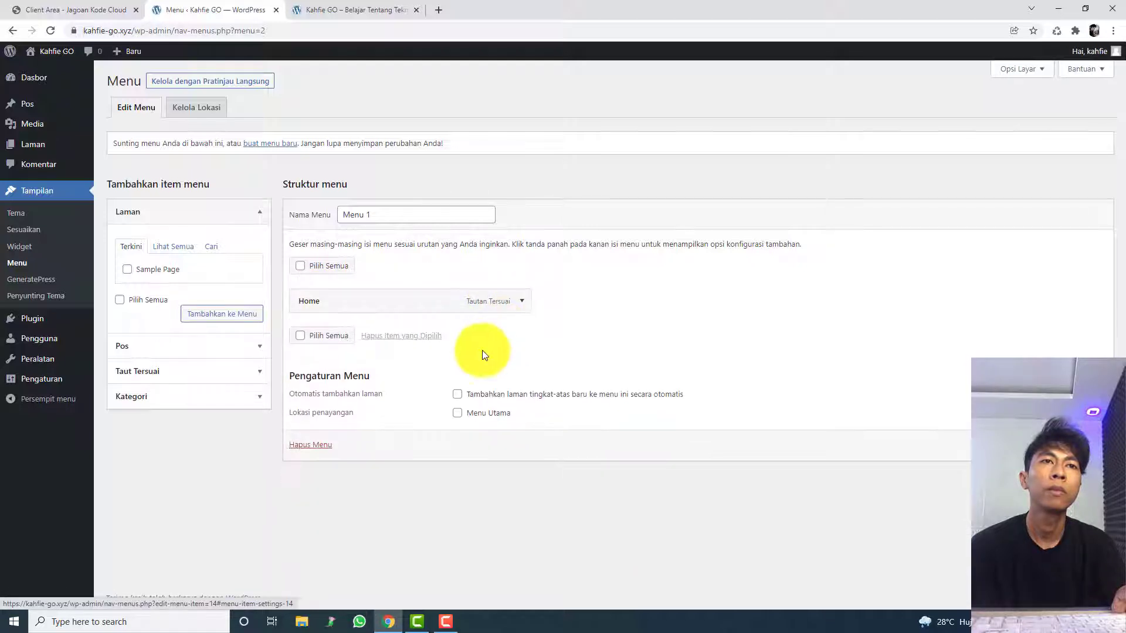
Step: Enable automatic adding of top-level pages and the Menu Utama display location for Menu 1, save it, and reload the live site
left_click(457, 395)
left_click(460, 415)
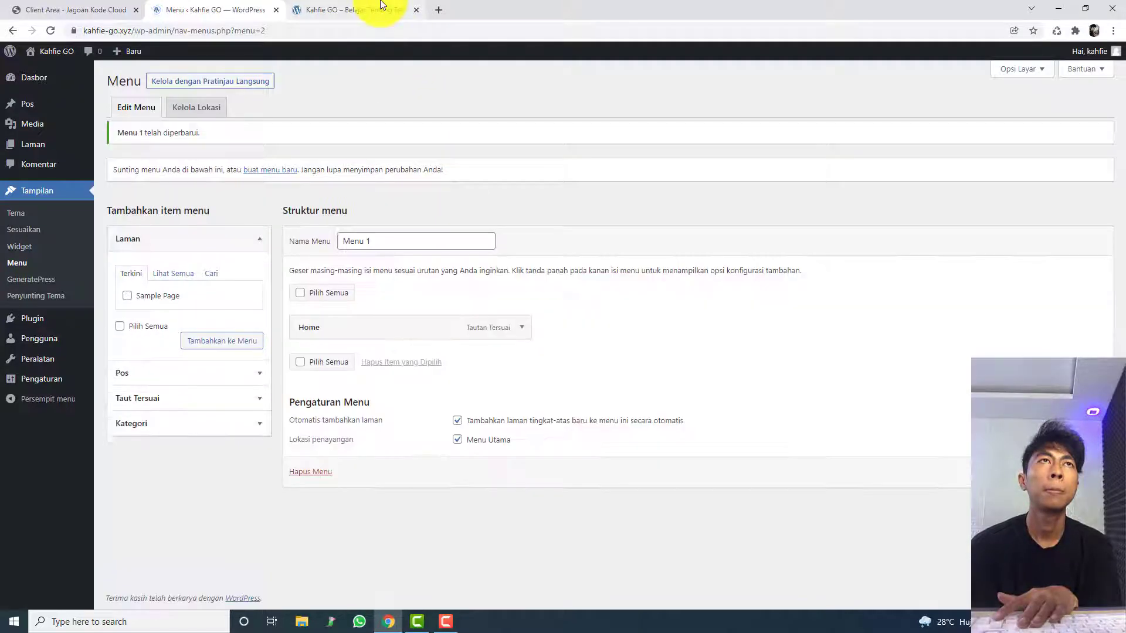
left_click(381, 8)
key("F5")
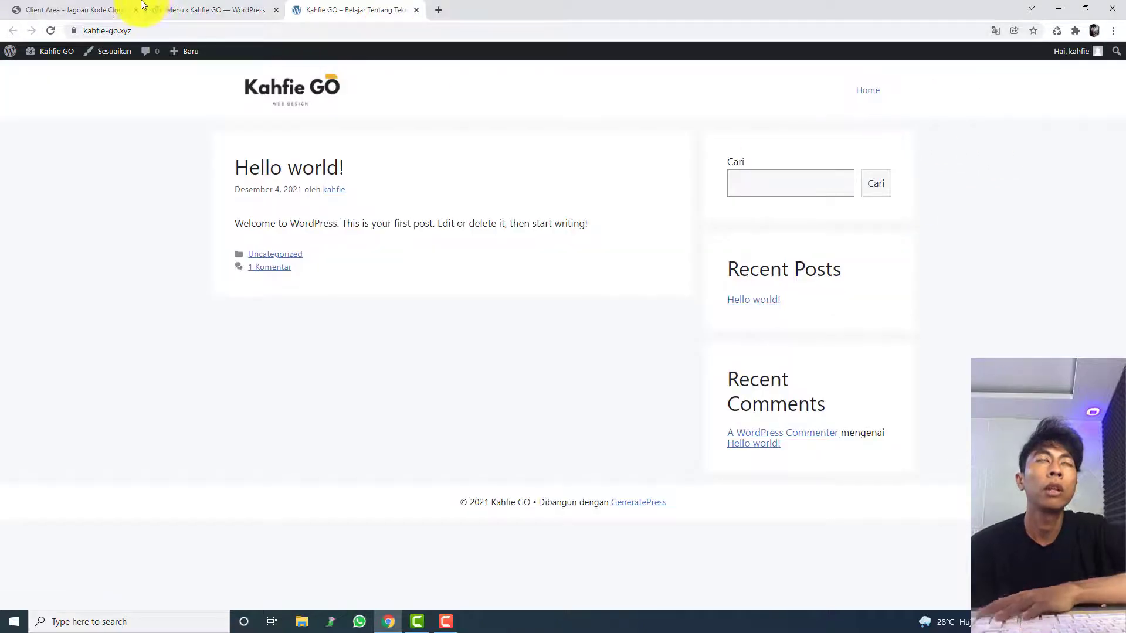
Step: Reopen the Menu management page, rename Menu 1 to Navigation, and save the menu
left_click(118, 9)
left_click(195, 7)
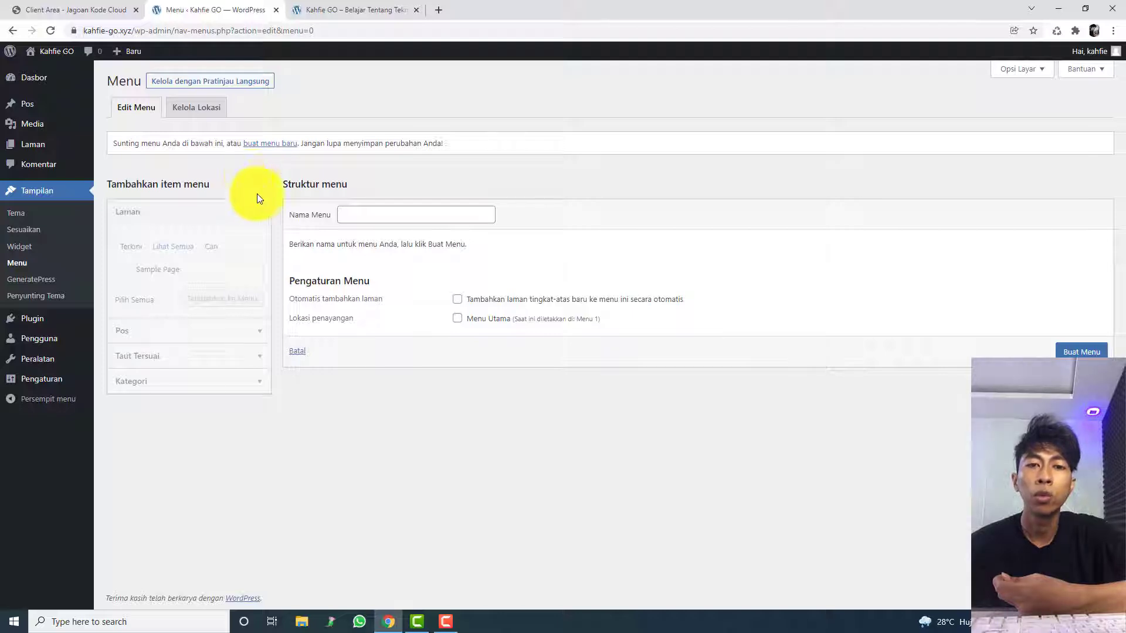
left_click(82, 265)
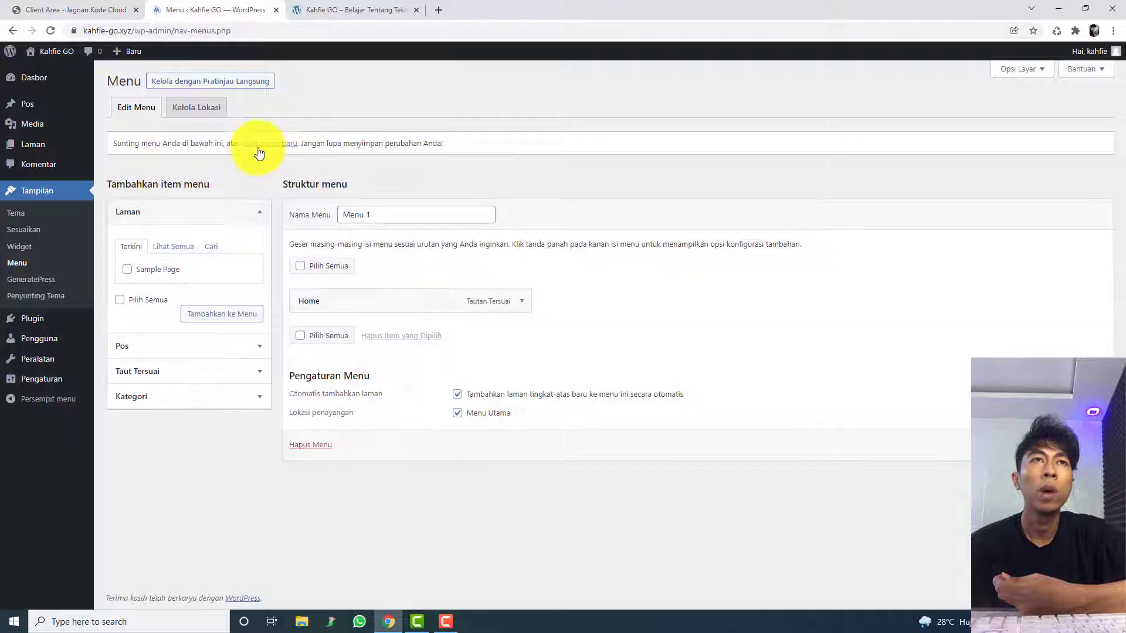
left_click_drag(403, 215, 261, 219)
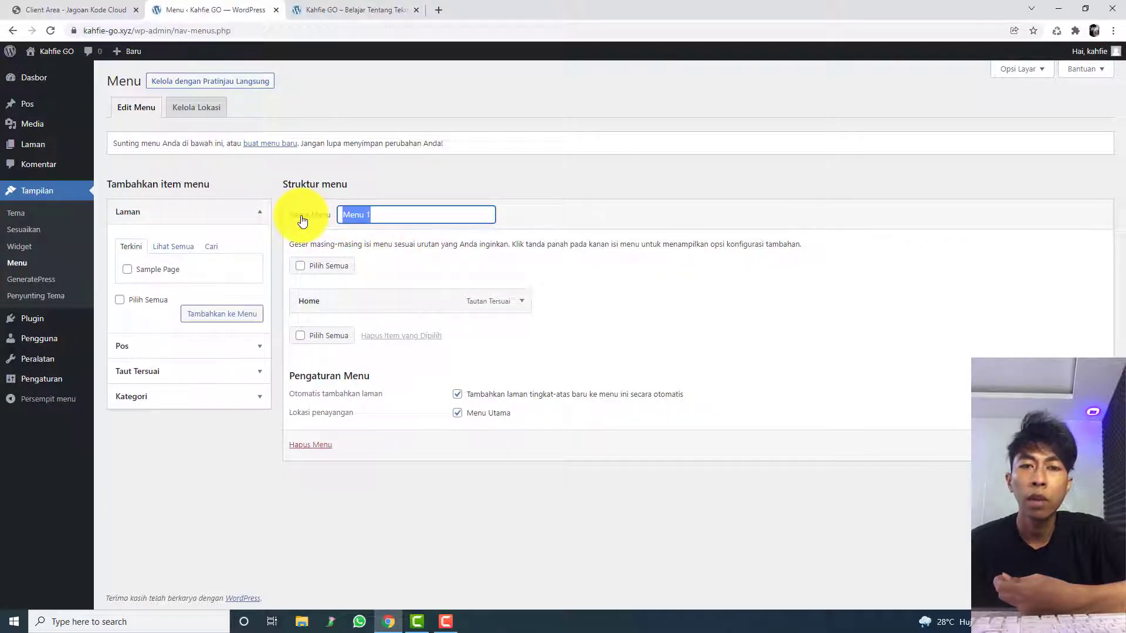
type("Nav")
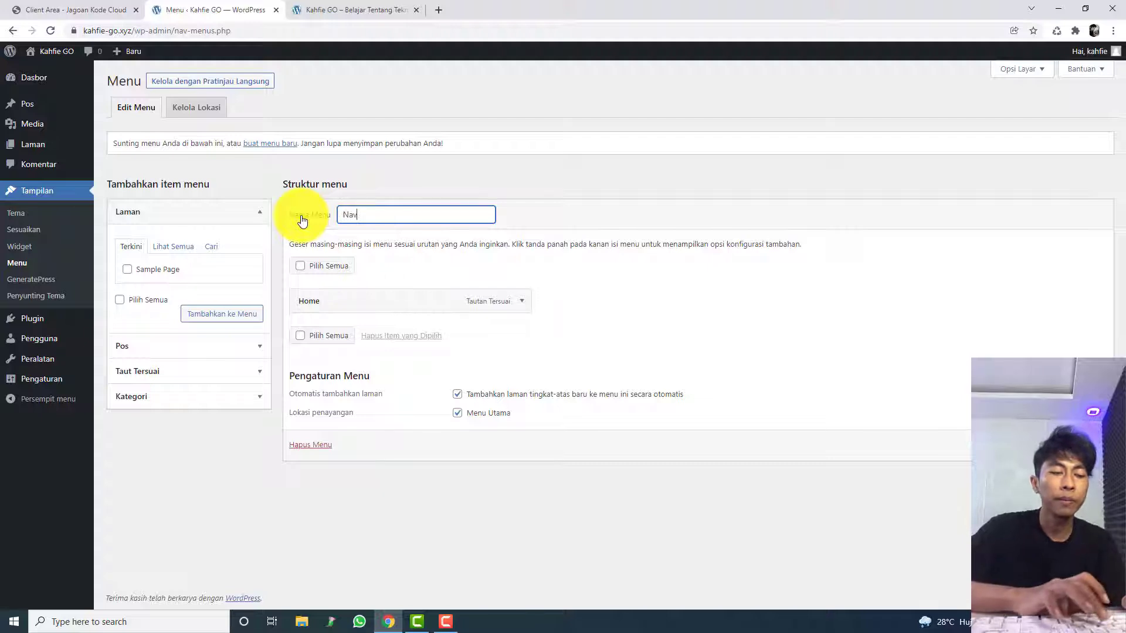
type("igation")
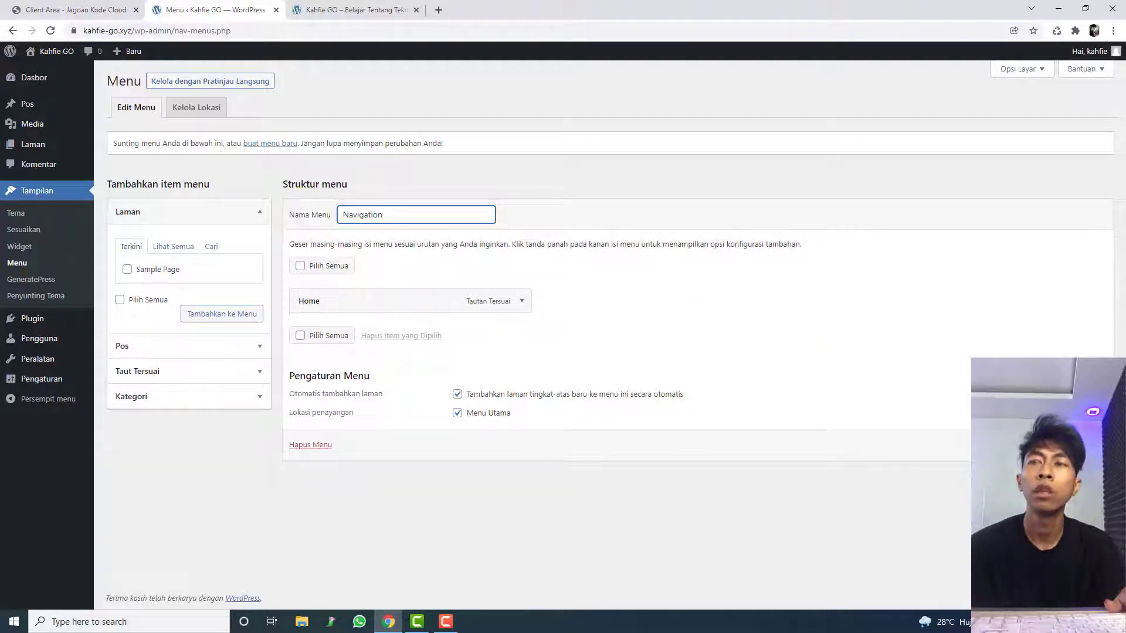
Step: Review the live site's header logo and menu, and return to the menu editor
left_click(340, 9)
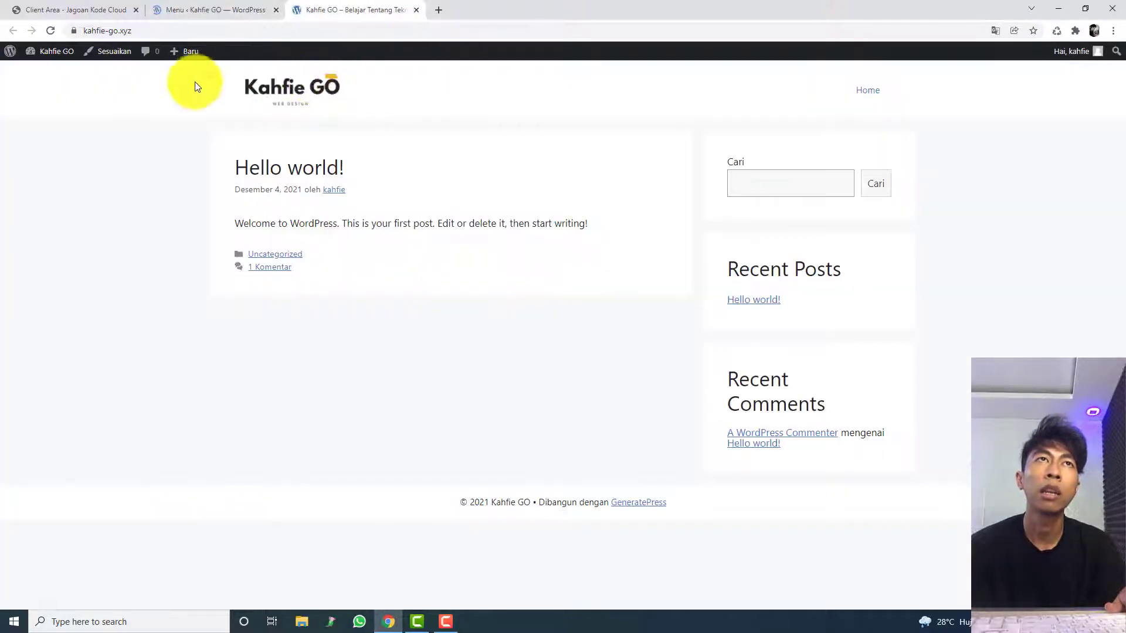
left_click(210, 5)
left_click(338, 7)
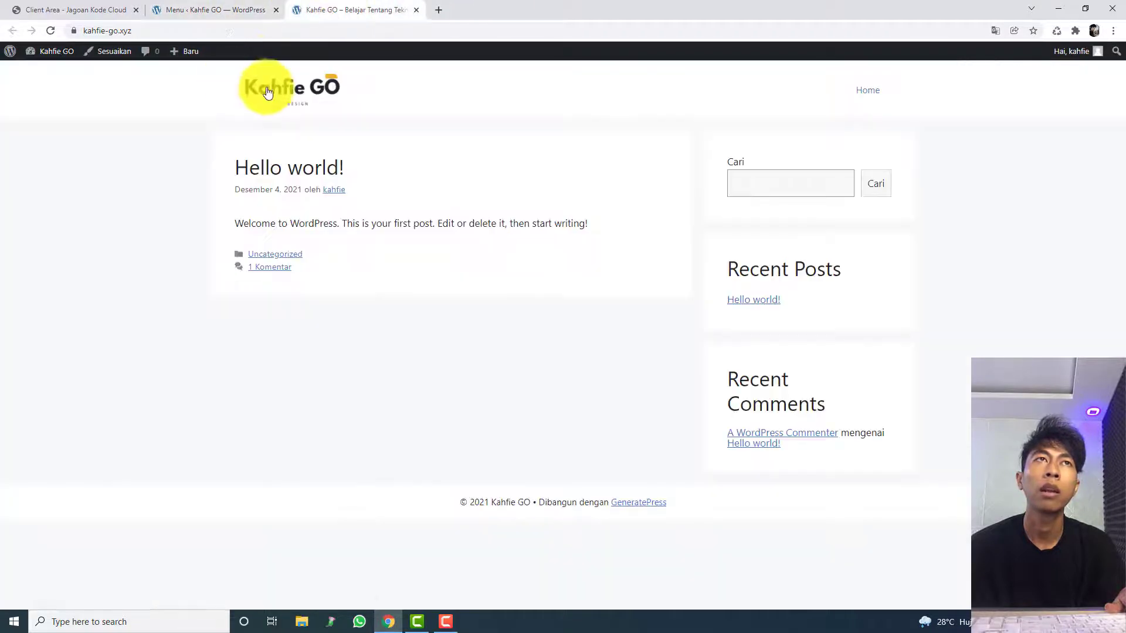
left_click(262, 88)
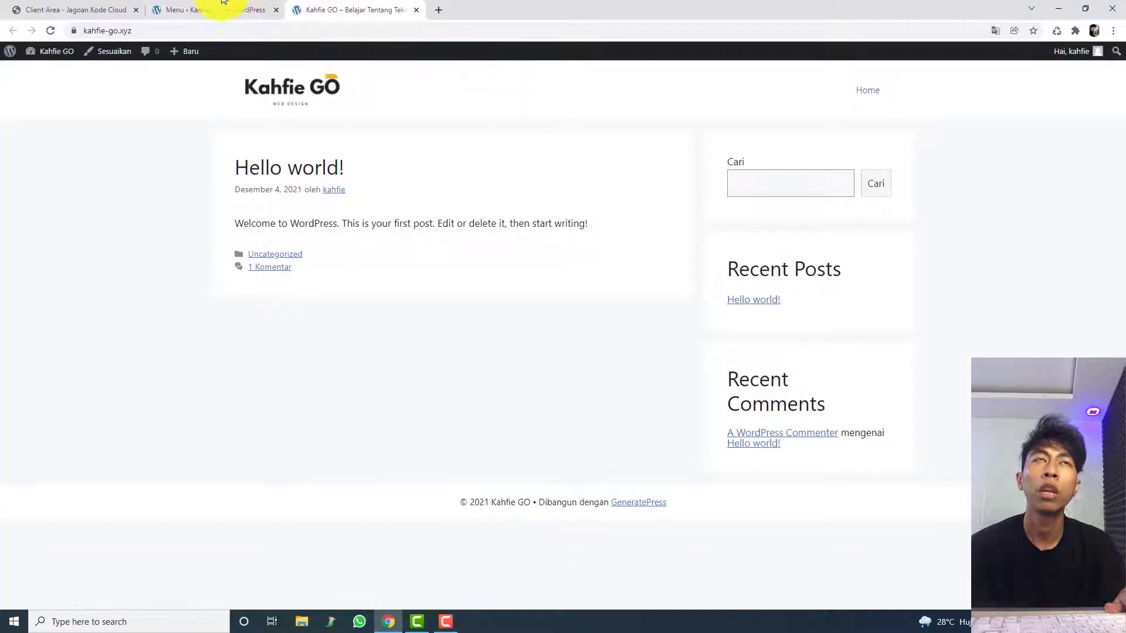
left_click(217, 10)
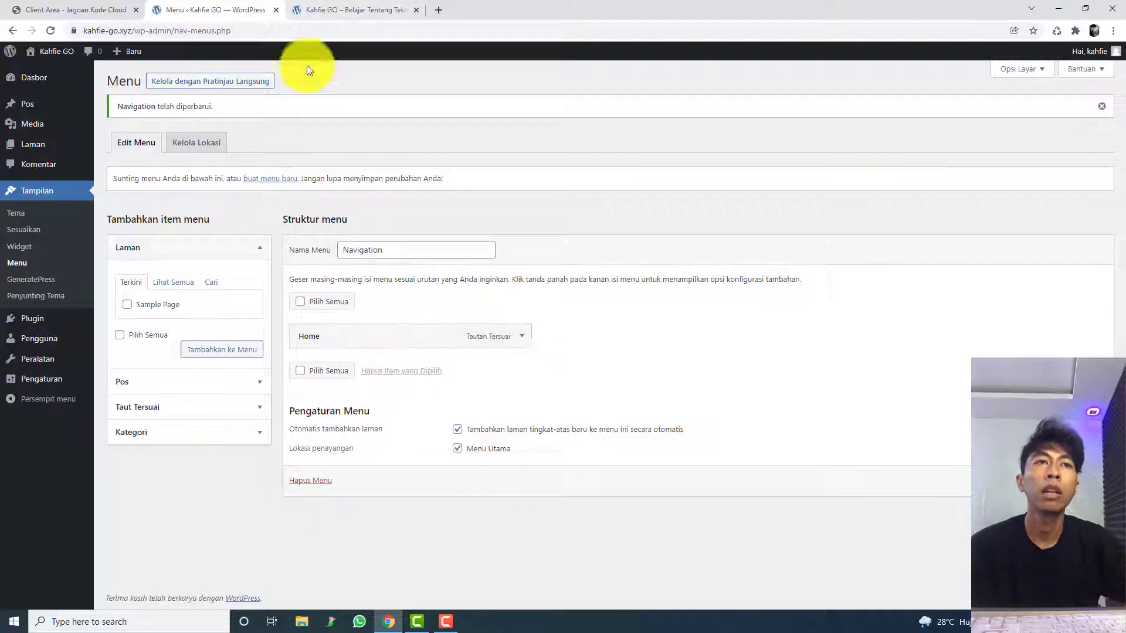
left_click(217, 409)
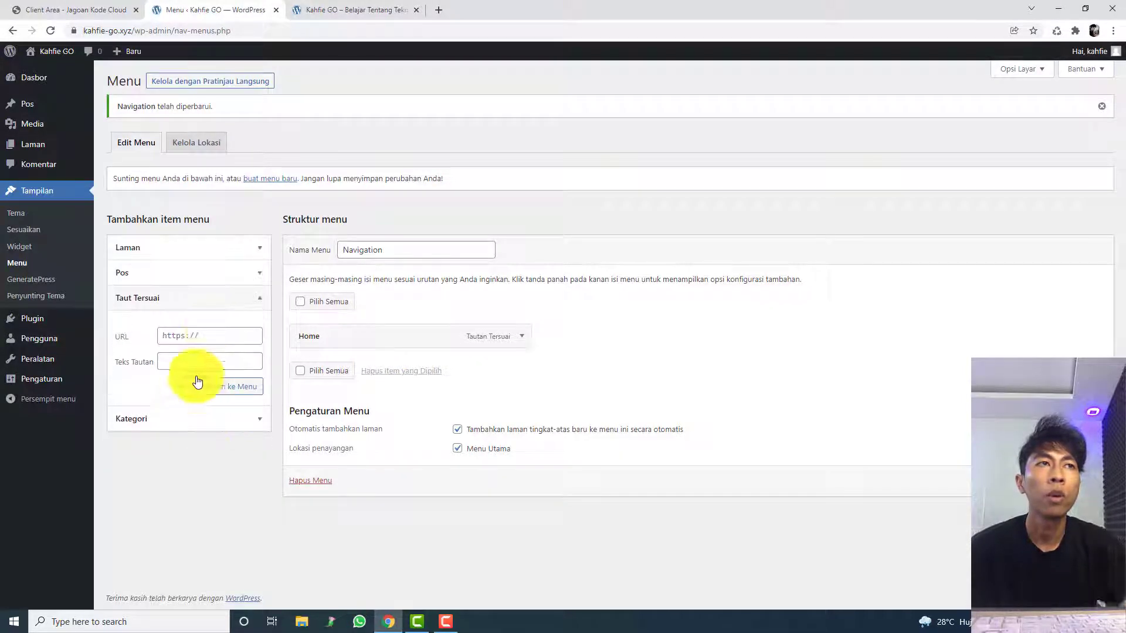
left_click(234, 333)
type("kahfie-go.xyz")
left_click(243, 356)
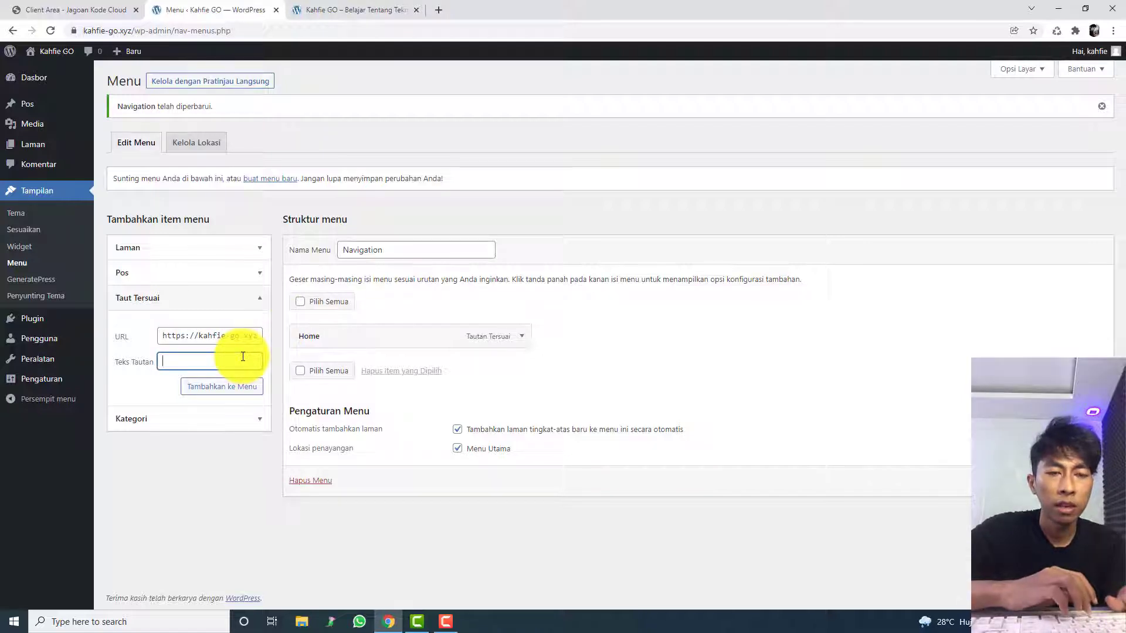
type("Hub")
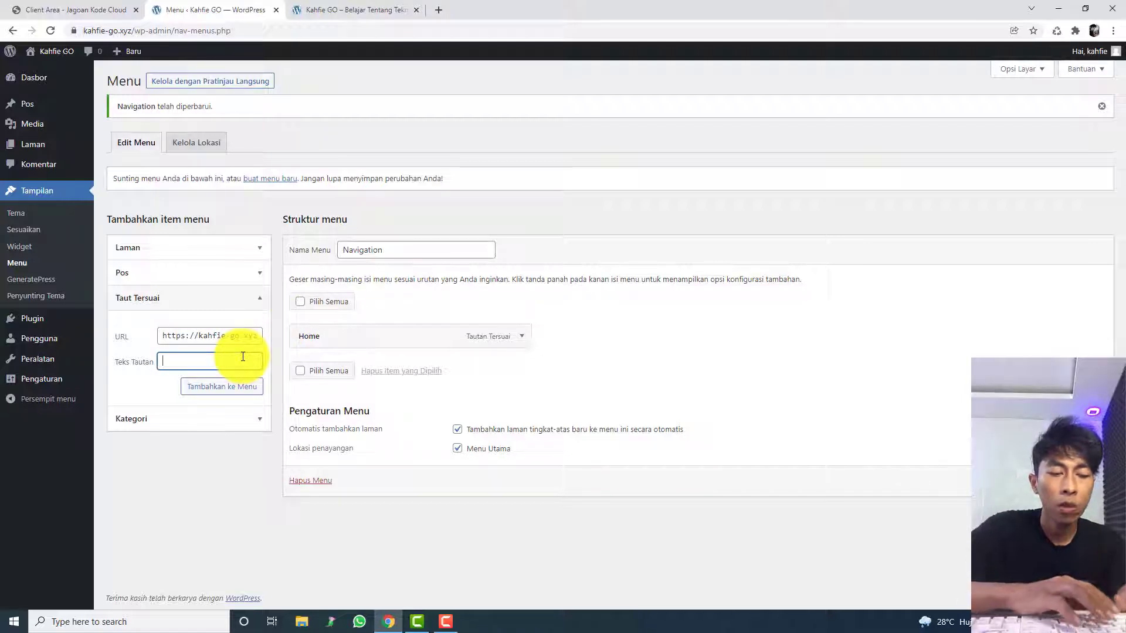
type("ungi Kami")
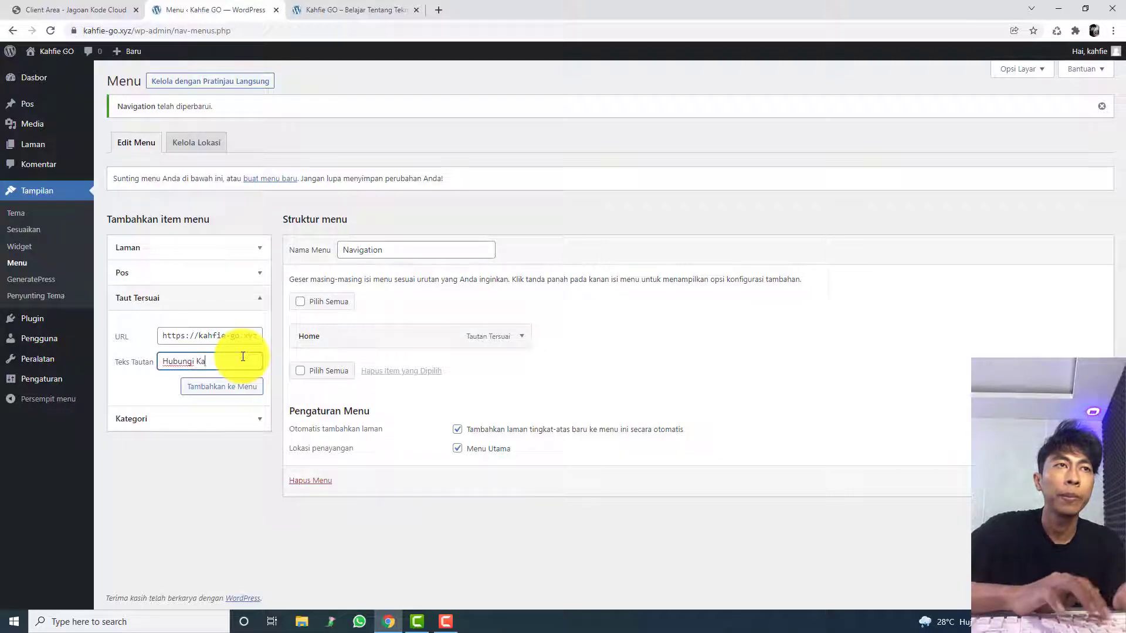
left_click(247, 379)
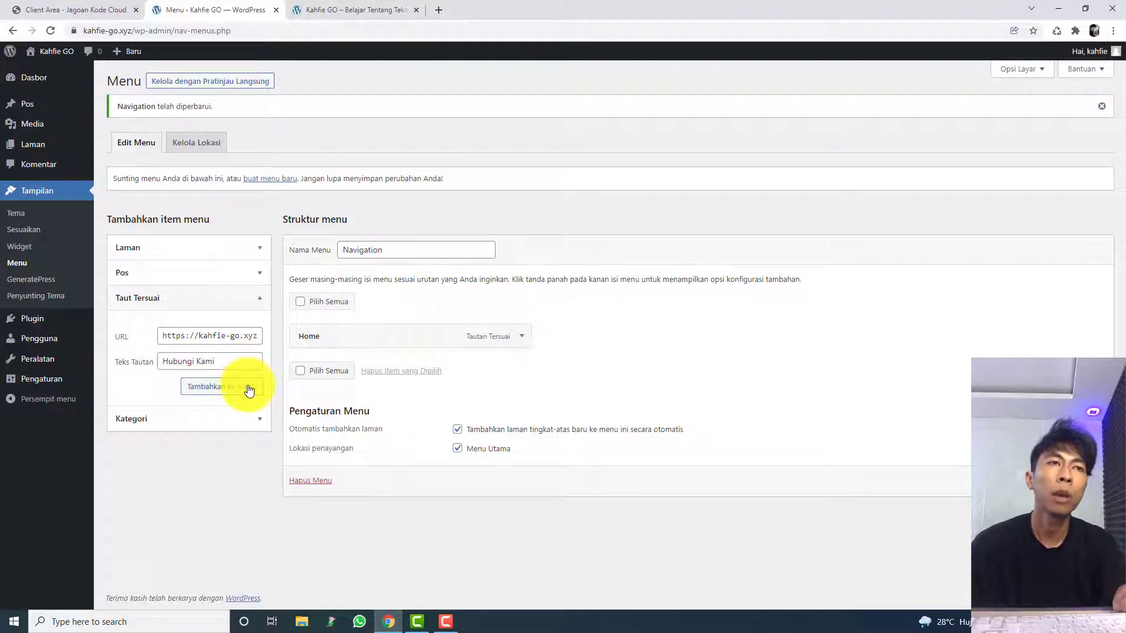
type("https://kahfie-go.xyz")
left_click(211, 361)
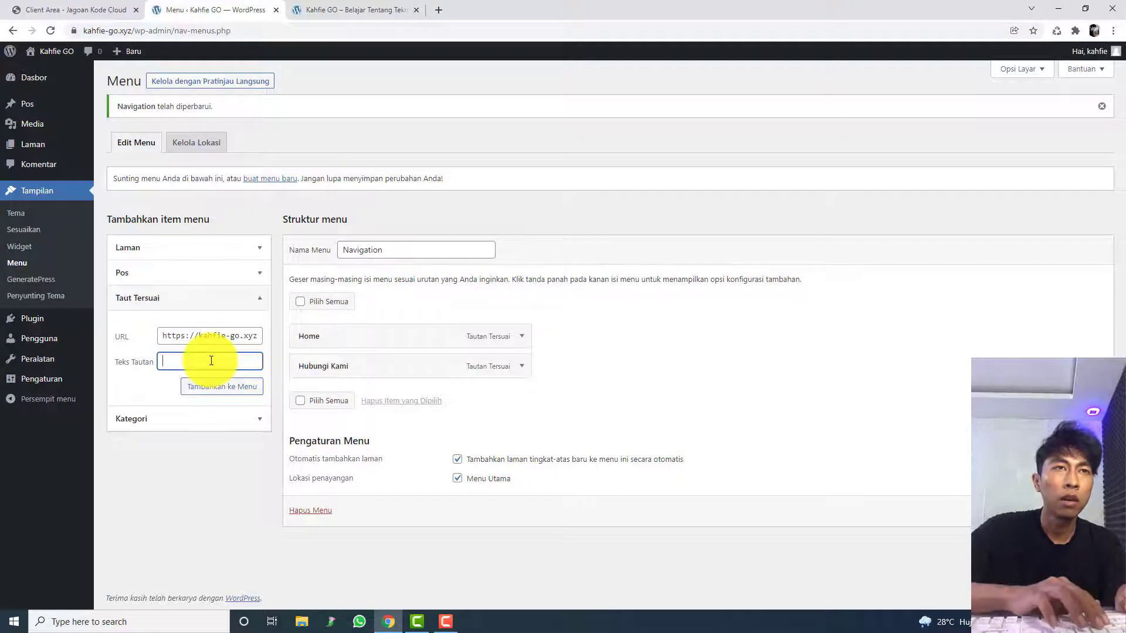
type("Tentang Kami")
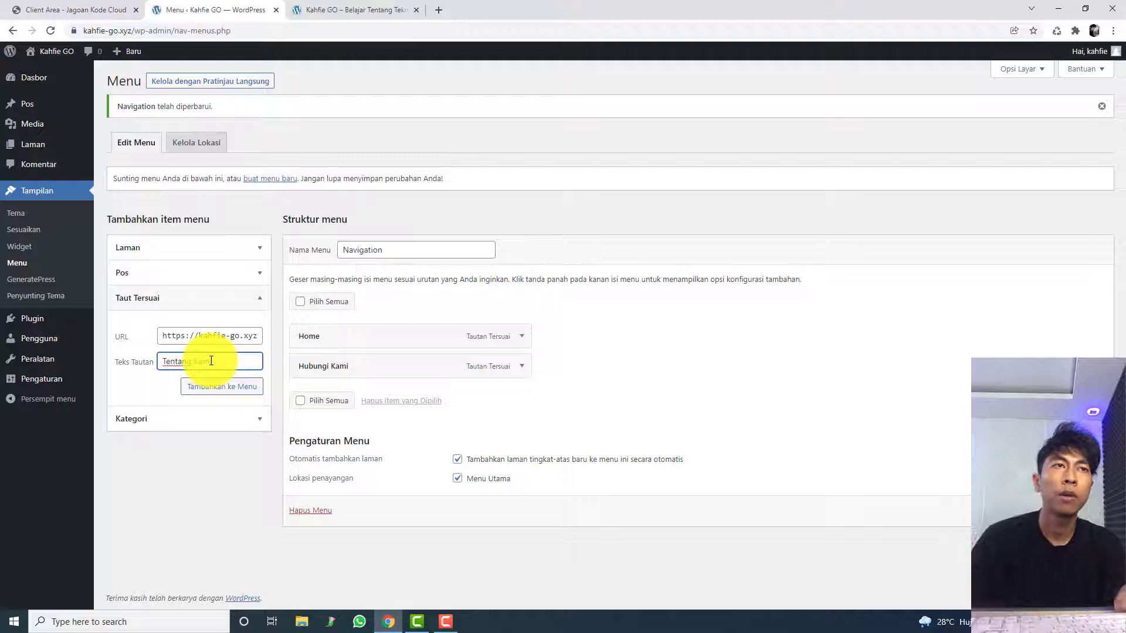
left_click(235, 387)
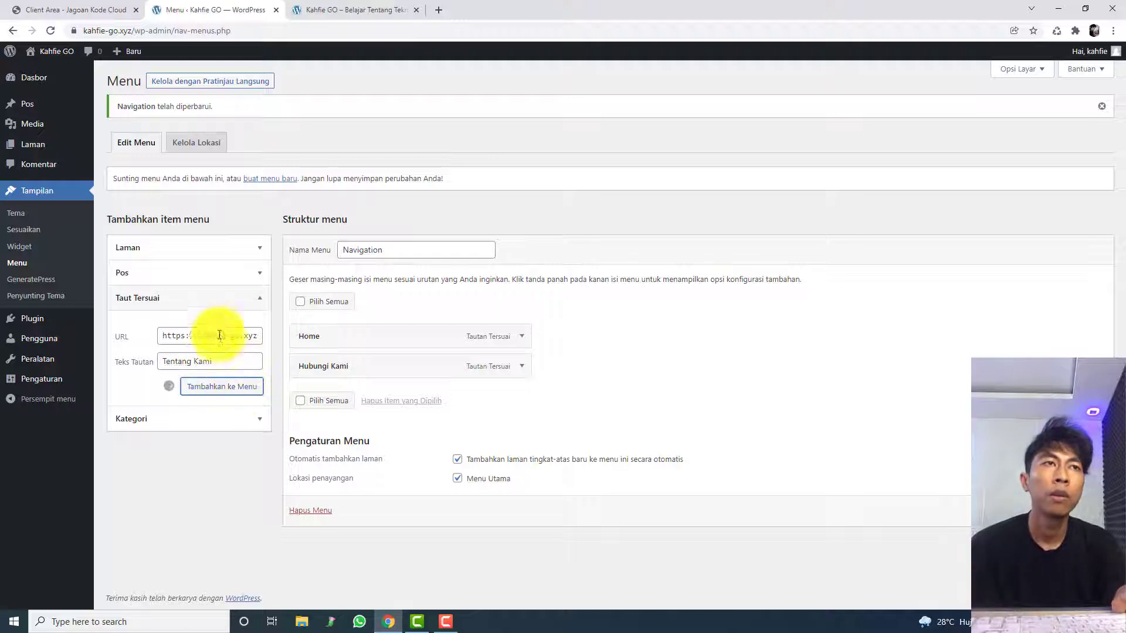
left_click(226, 333)
type("https://kahfie-go.xyz")
left_click(237, 362)
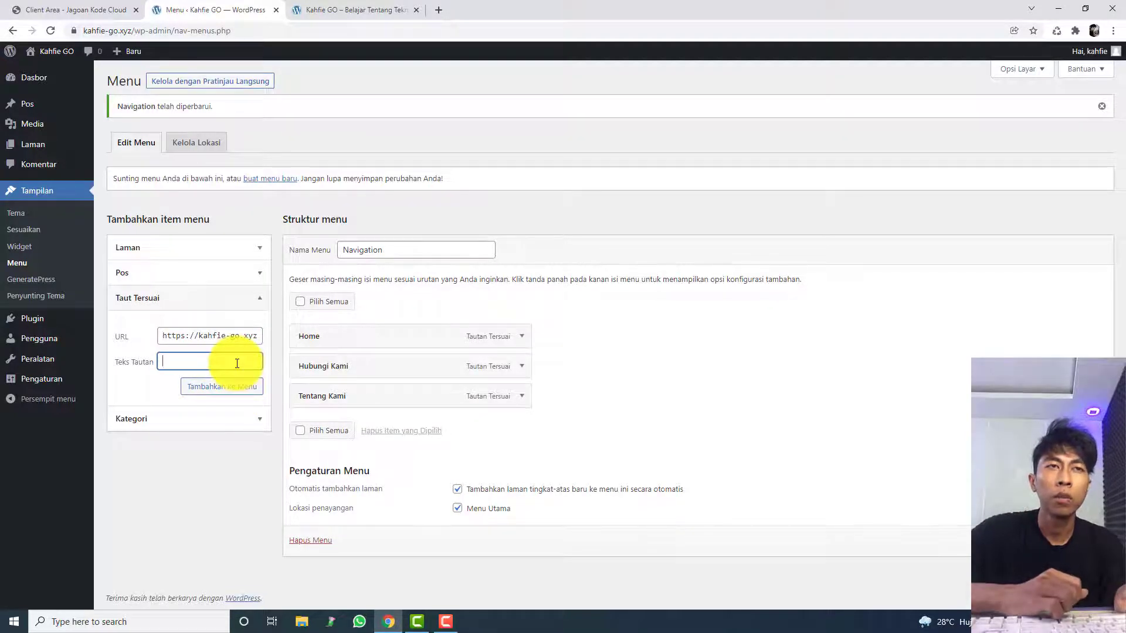
type("Kategori")
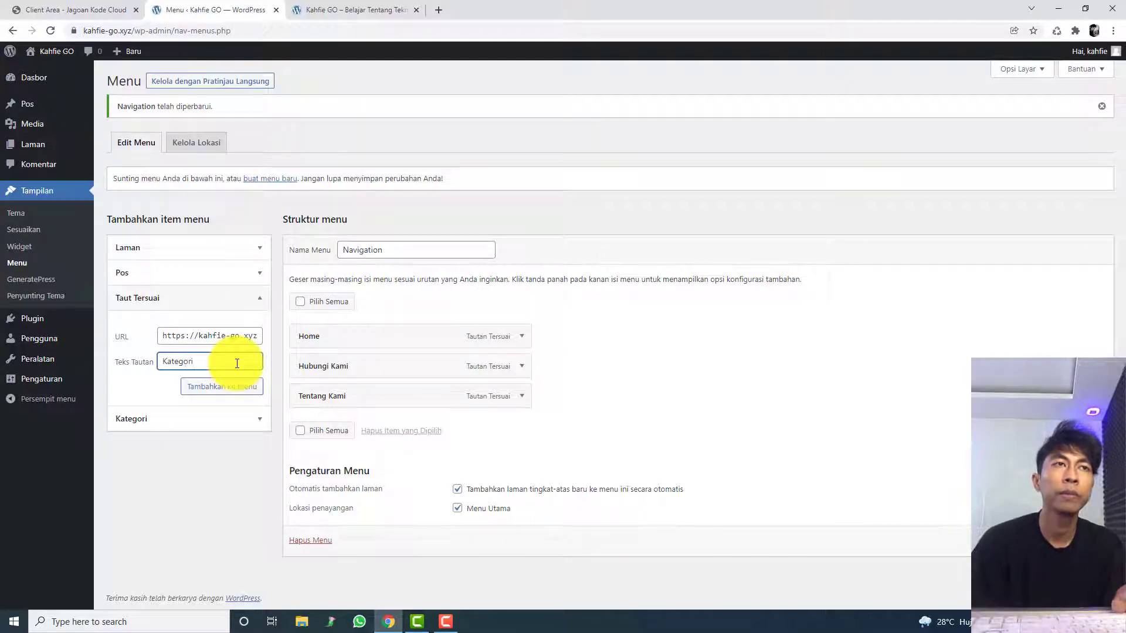
left_click(248, 384)
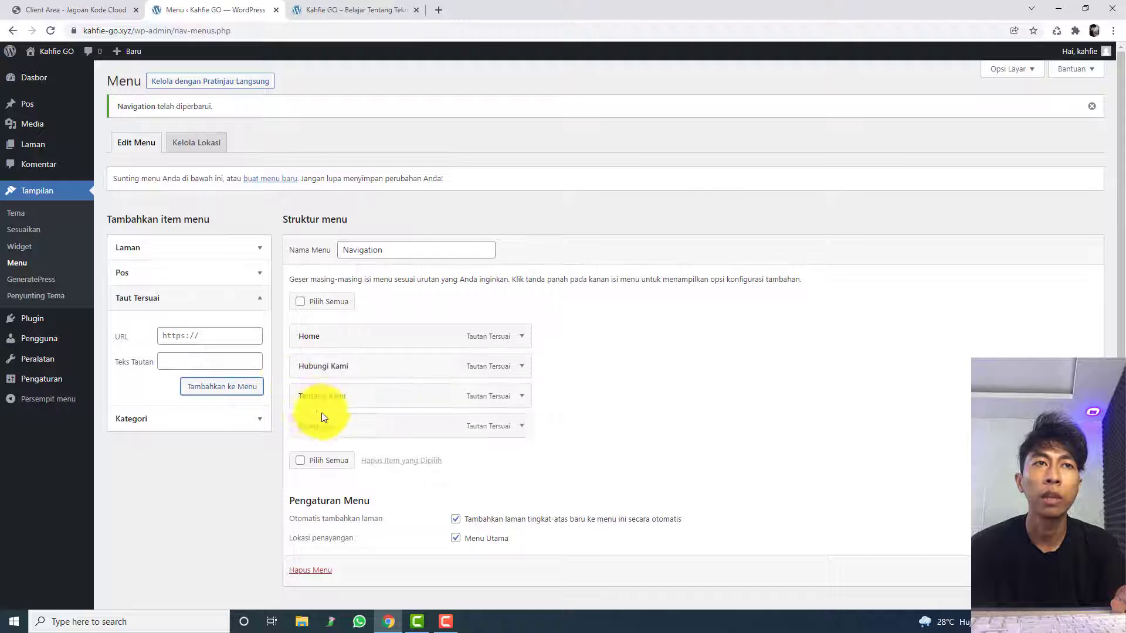
Step: Move Kategori directly below Home in the Navigation menu, save the menu, and check the new order on the live site
left_click_drag(321, 414, 409, 374)
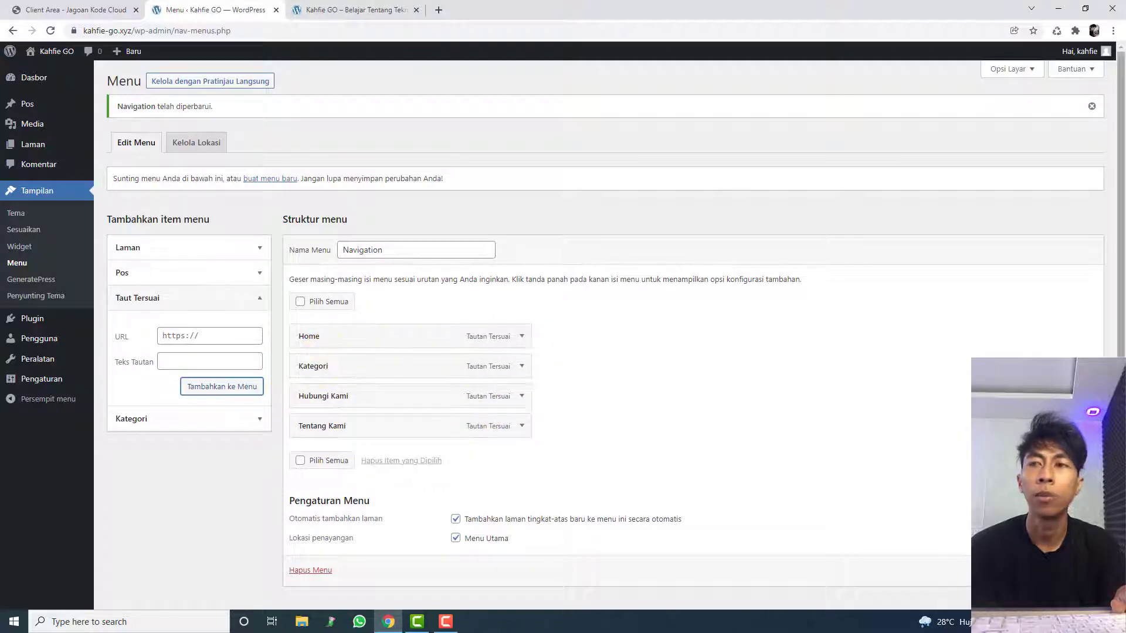
scroll(1070, 560, "down", 1)
left_click(1070, 559)
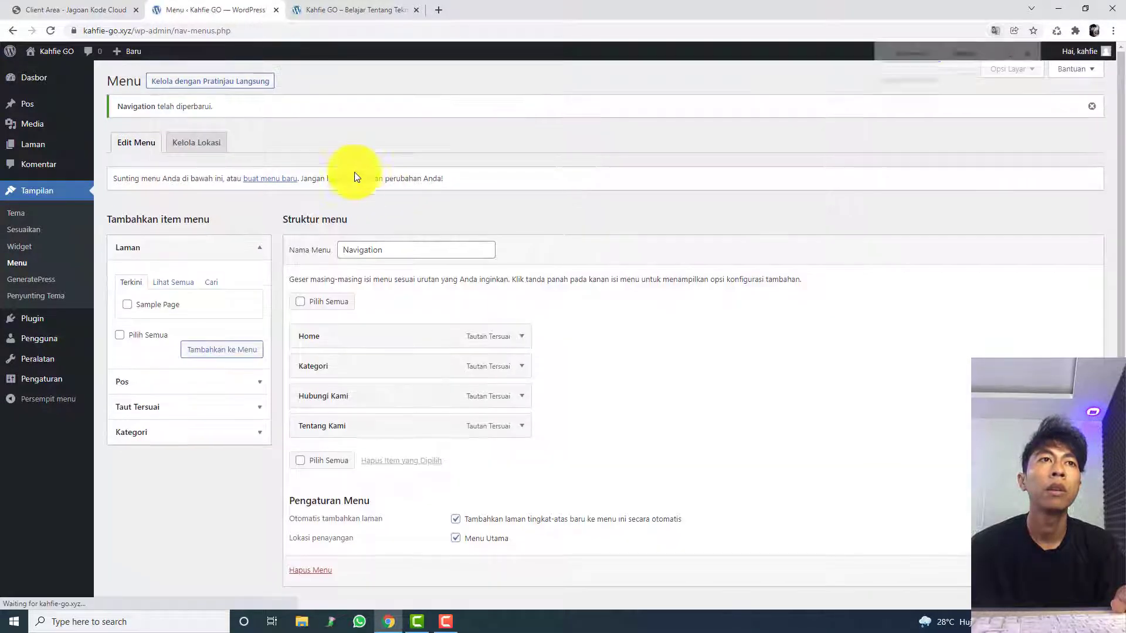
left_click(346, 10)
key("F5")
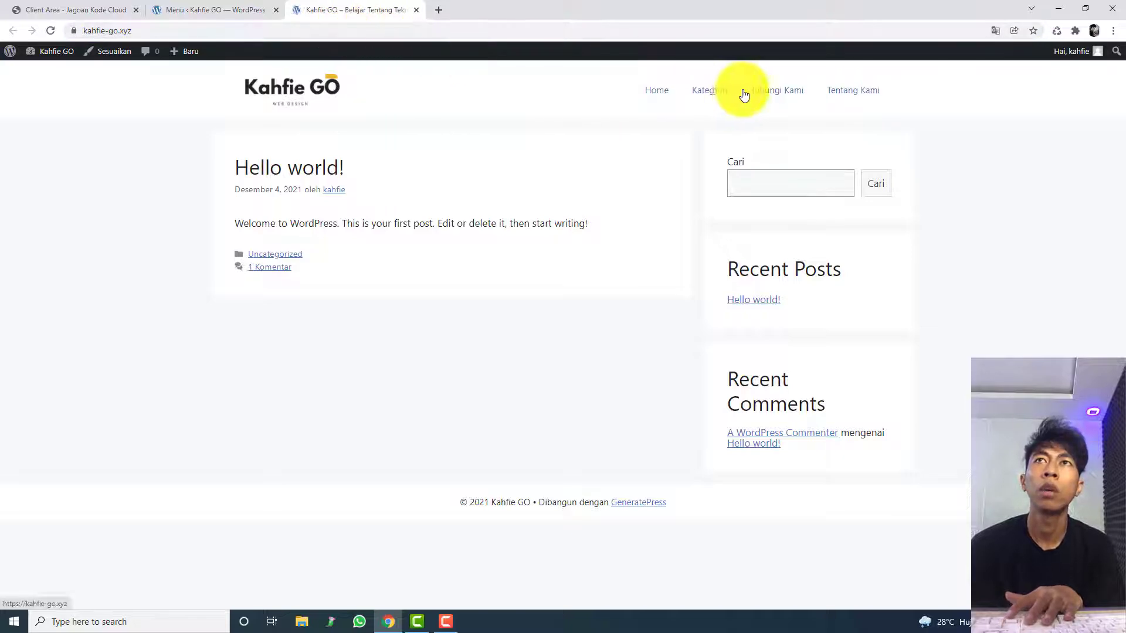
Step: Nest Kategori, Hubungi Kami and Tentang Kami as sub-items of Home, save the menu, and check the dropdown on the live site
left_click(215, 10)
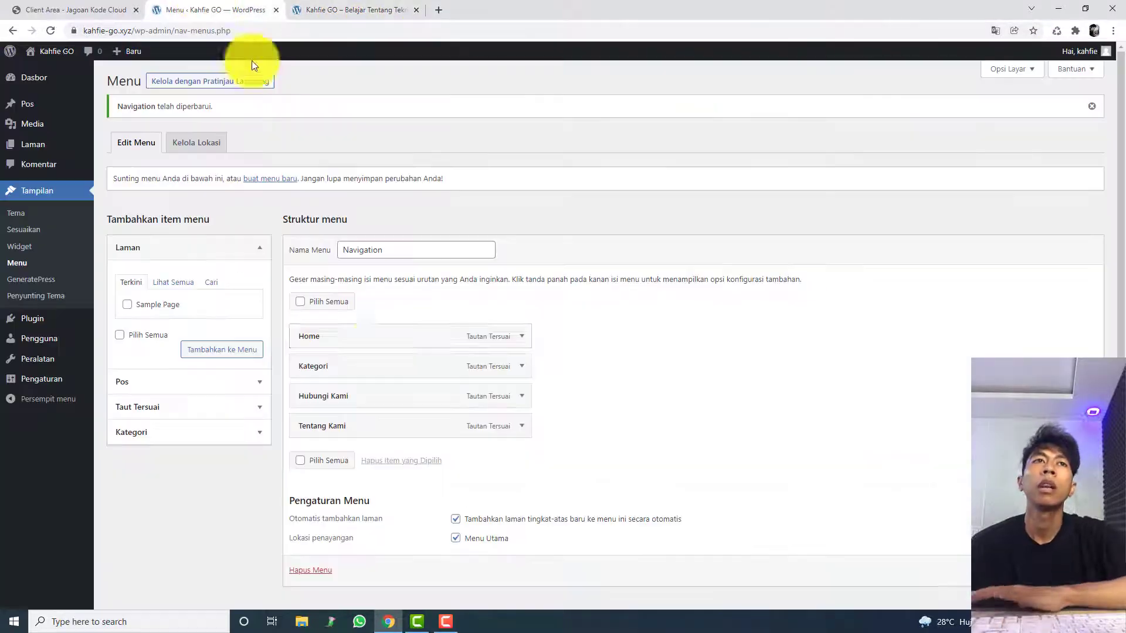
left_click_drag(364, 370, 399, 392)
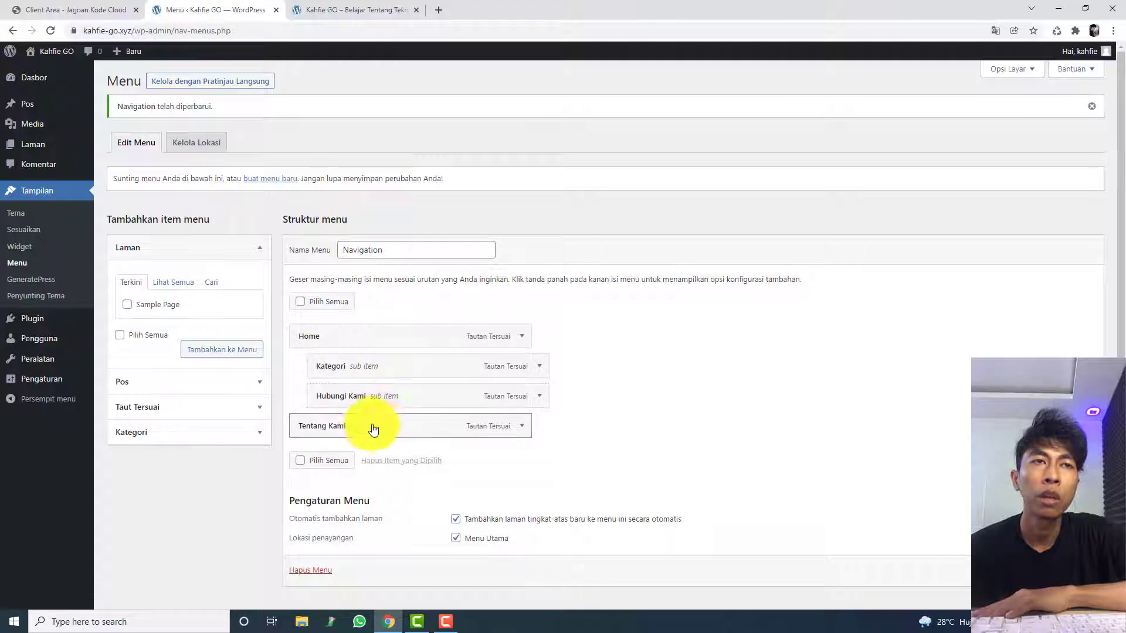
left_click_drag(448, 425, 405, 428)
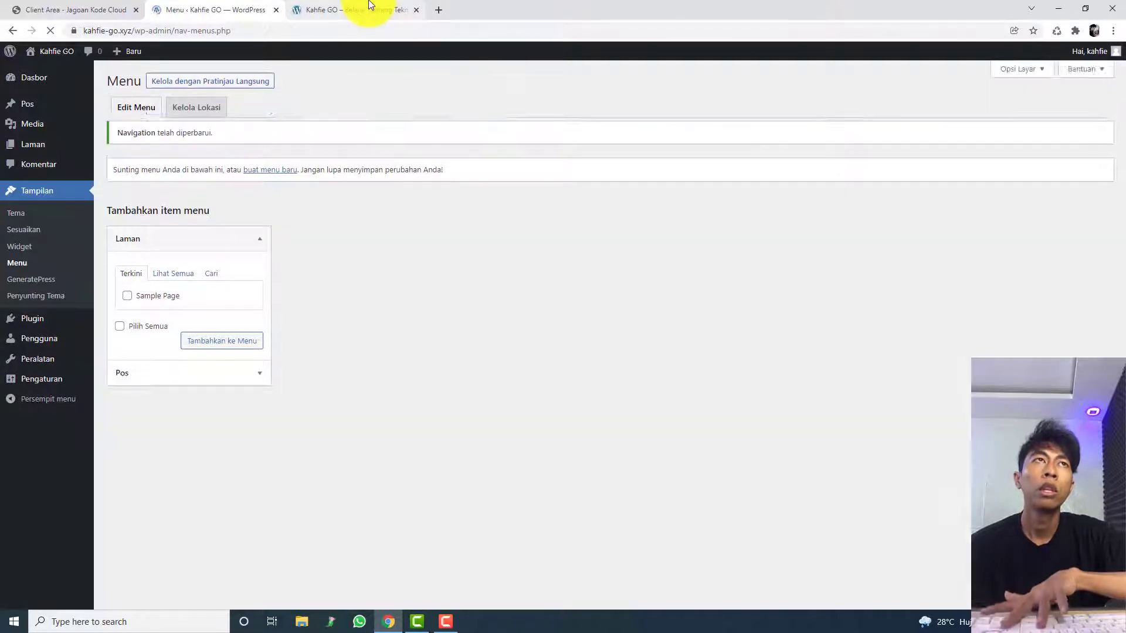
left_click(356, 11)
key("F5")
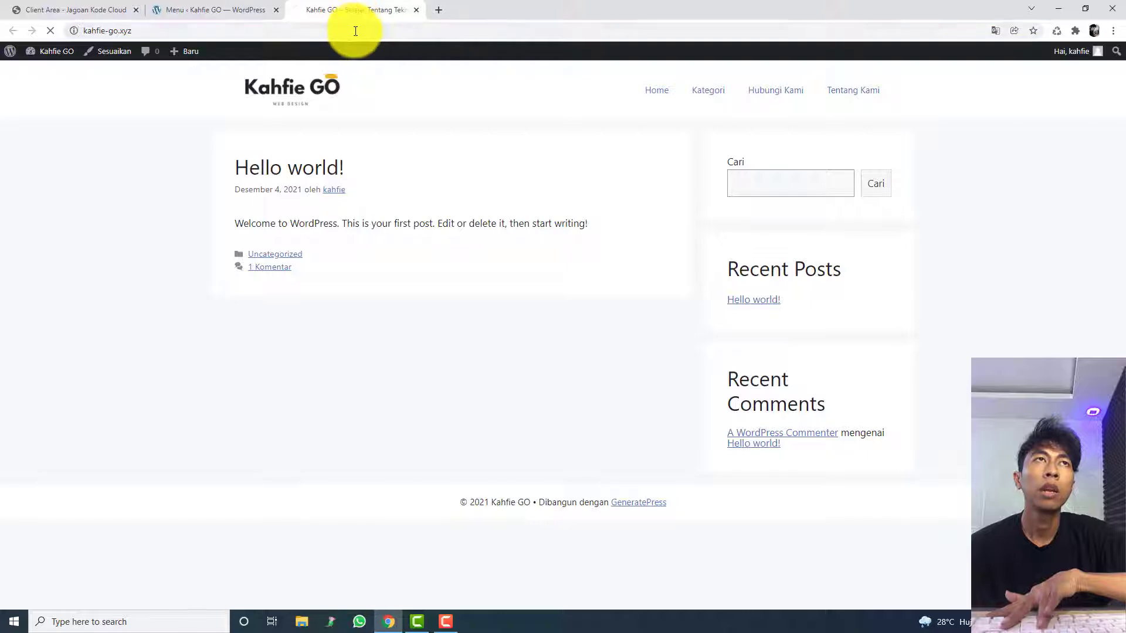
mouse_move(846, 91)
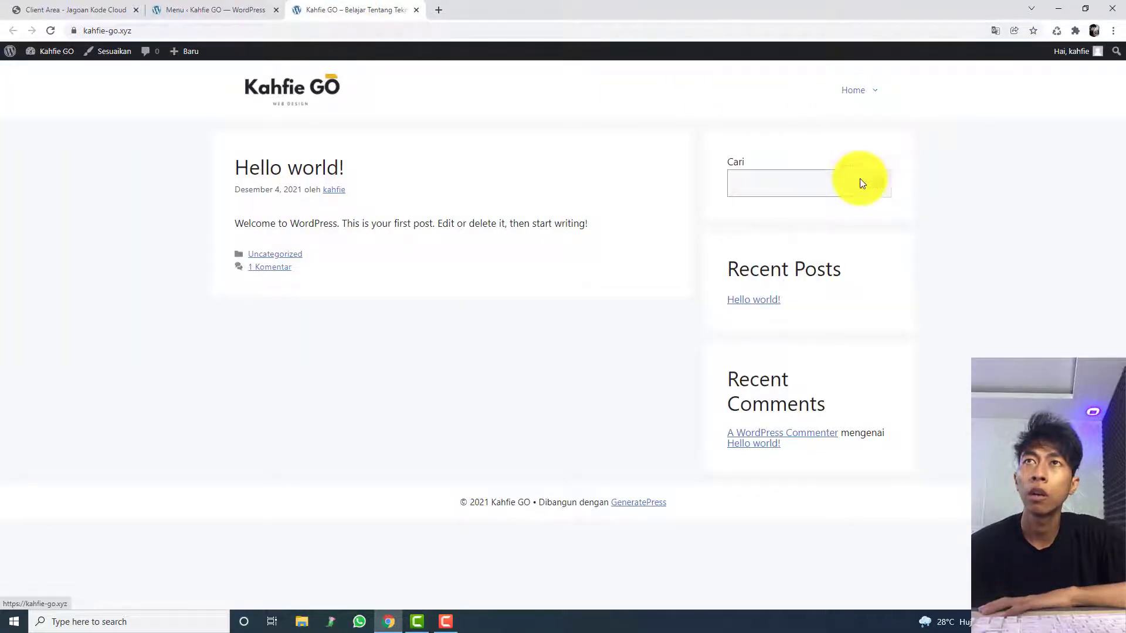
Step: Move Kategori, Hubungi Kami and Tentang Kami back to the top level of the Navigation menu
left_click(251, 8)
left_click_drag(419, 366, 290, 369)
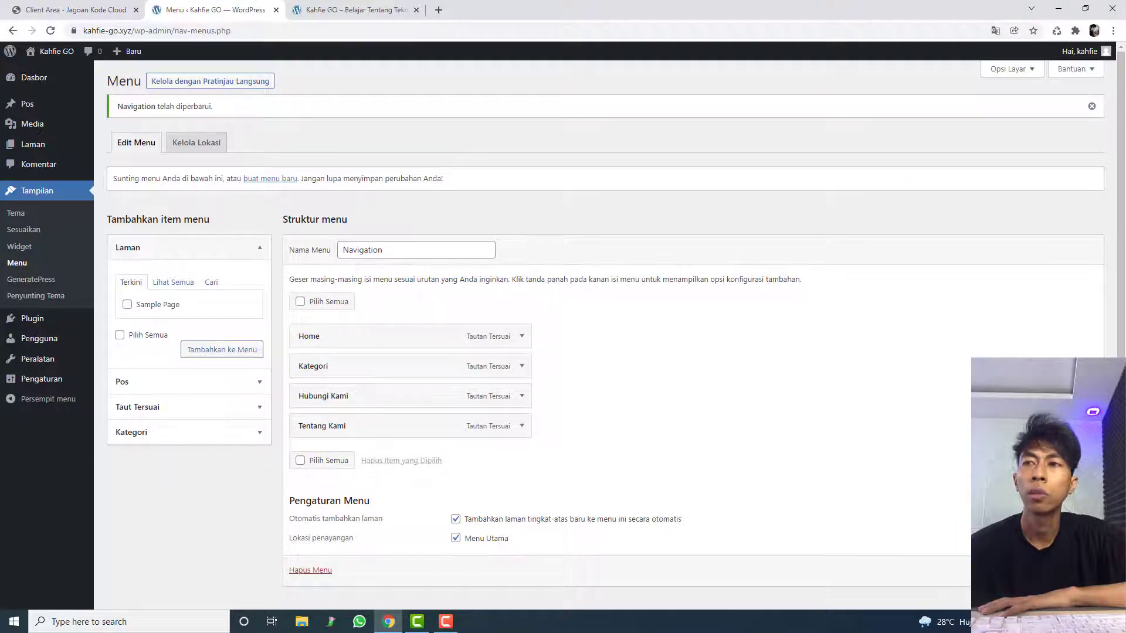
Step: Save the Navigation menu and reload the live site kahfie-go.xyz to check the top-level menu items
scroll(1068, 563, "down", 1)
left_click(1069, 560)
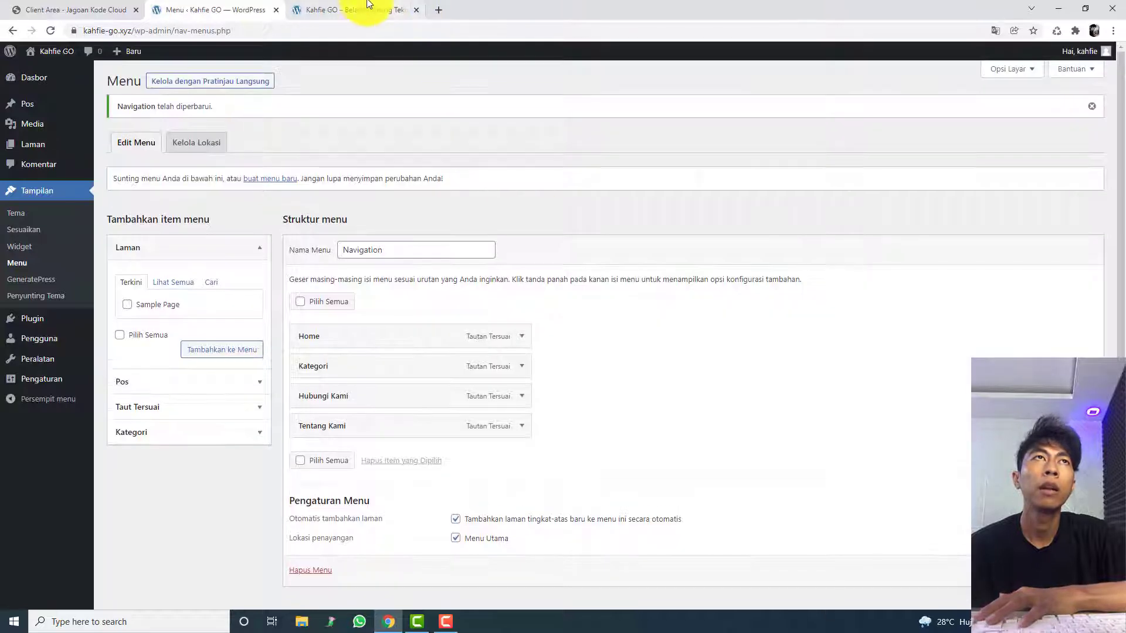
left_click(369, 10)
left_click(369, 30)
key("Return")
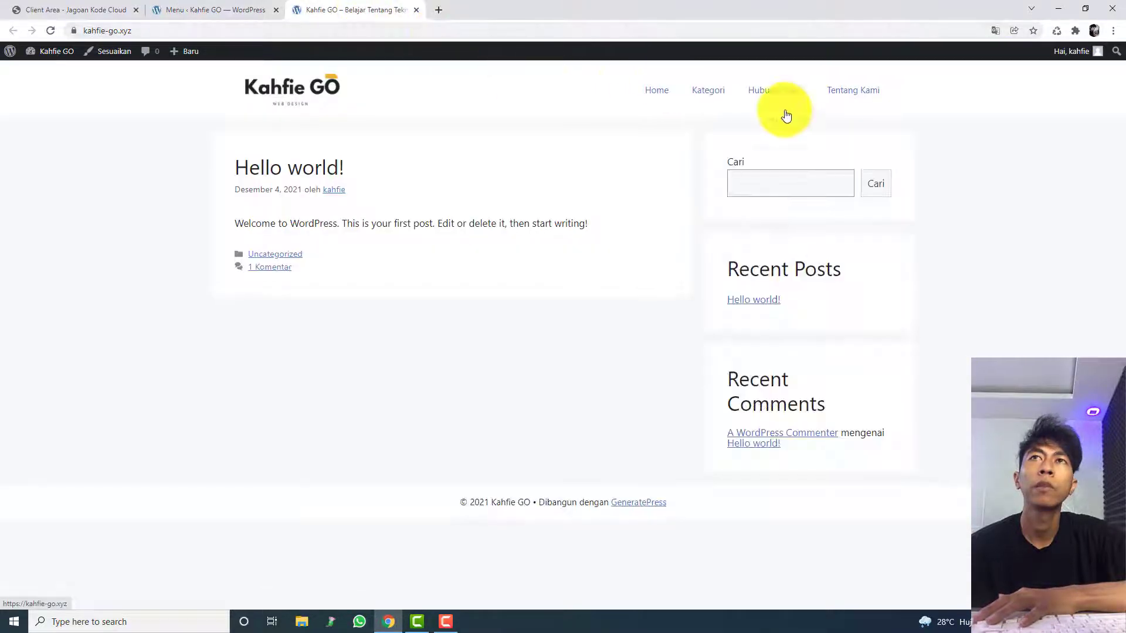
Step: Review the Navigation menu's settings for automatically adding pages and for the display location
left_click(258, 10)
scroll(419, 517, "down", 1)
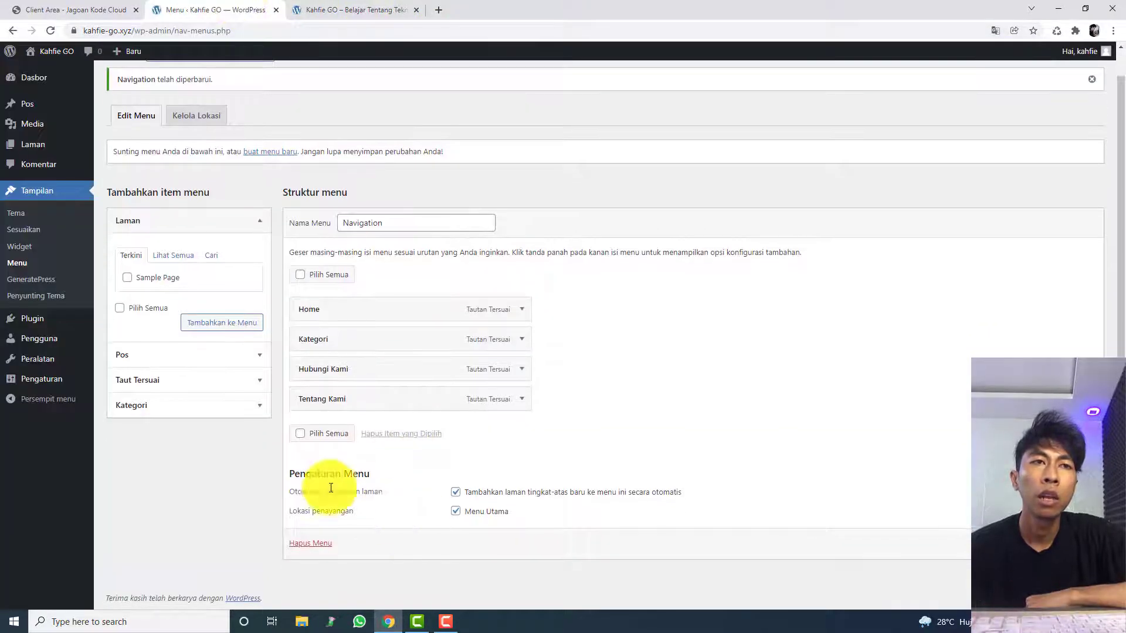
triple_click(313, 470)
left_click(331, 478)
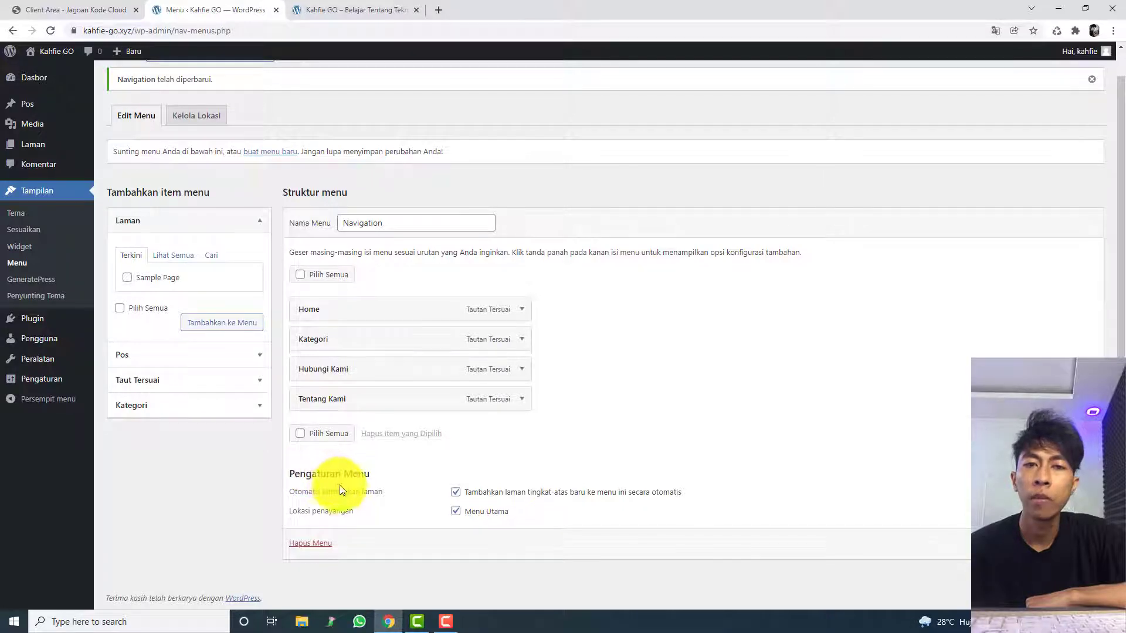
triple_click(344, 496)
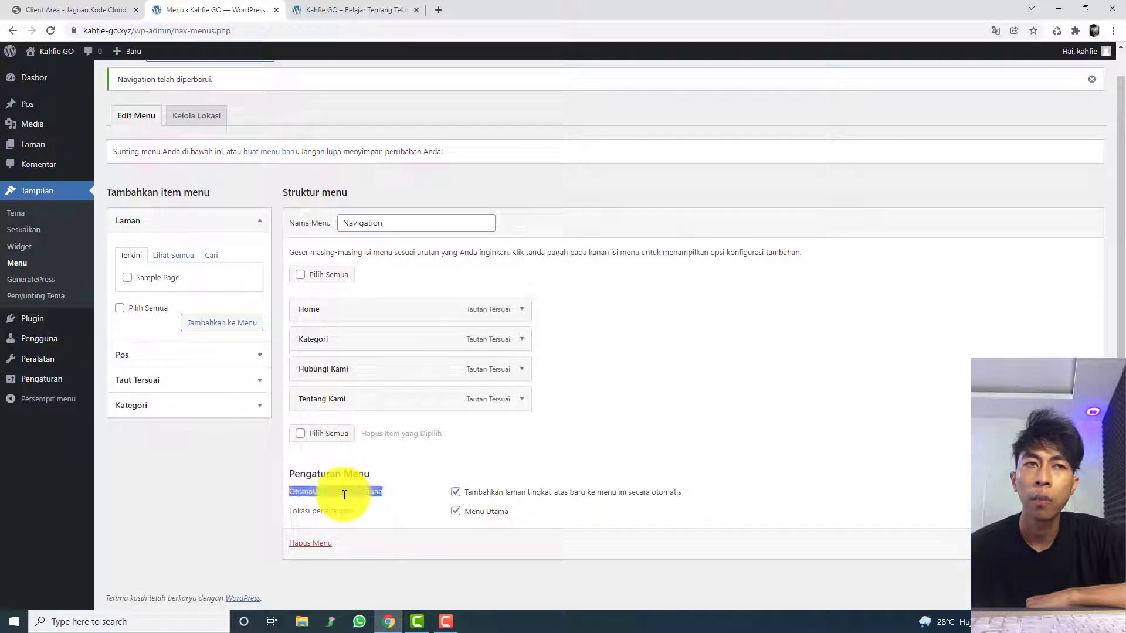
left_click(375, 492)
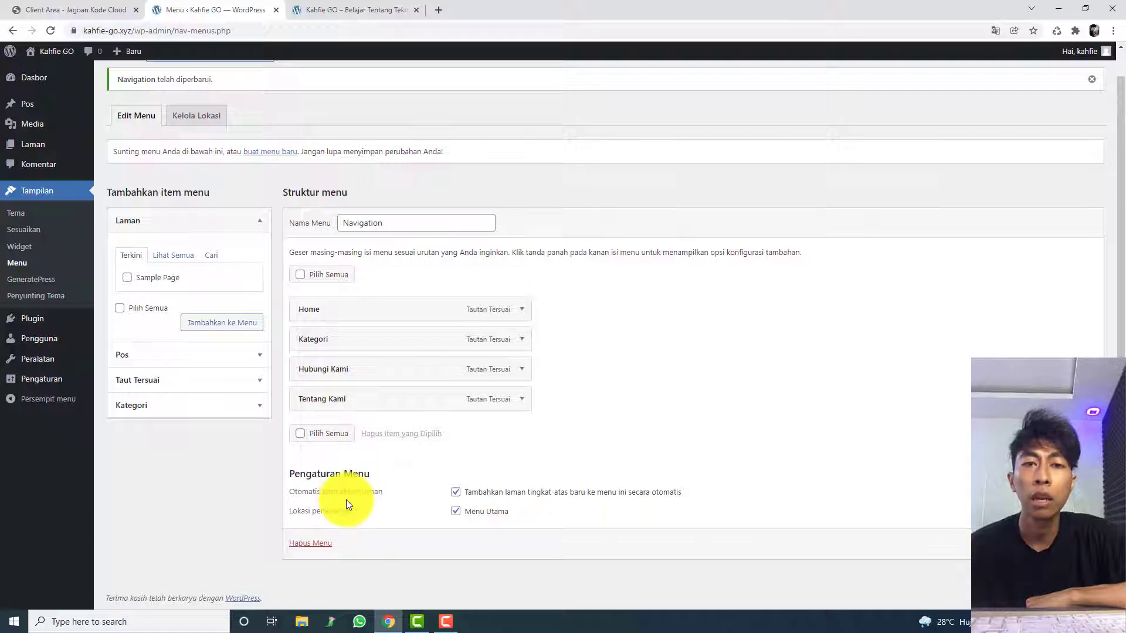
triple_click(530, 518)
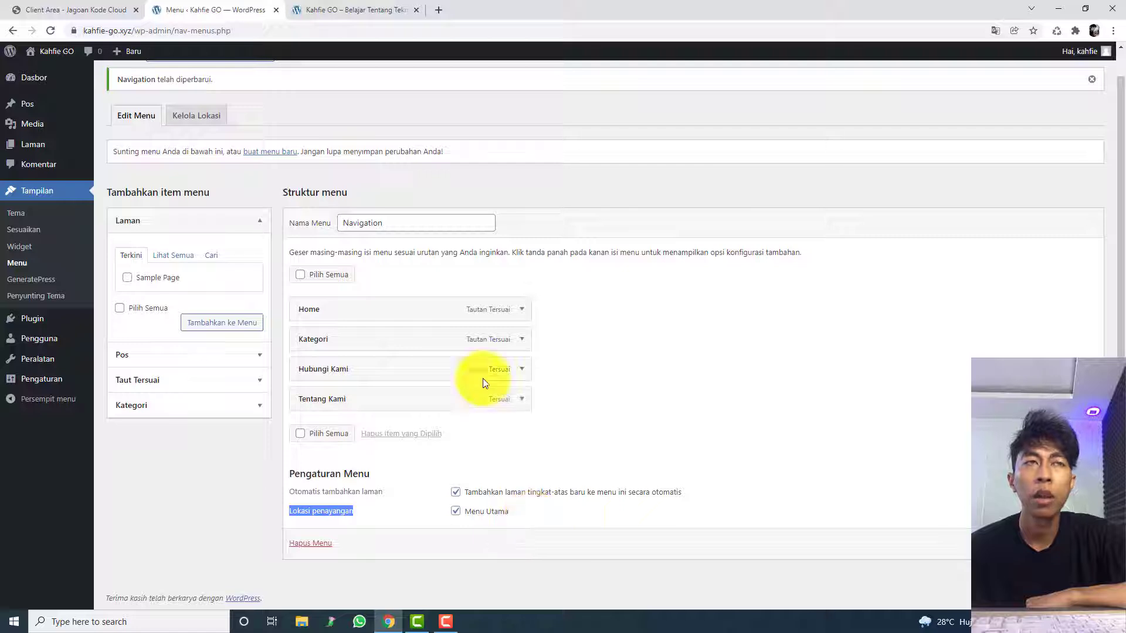
Step: Compare the header menu on the live site with the Navigation menu structure in the editor
left_click(382, 8)
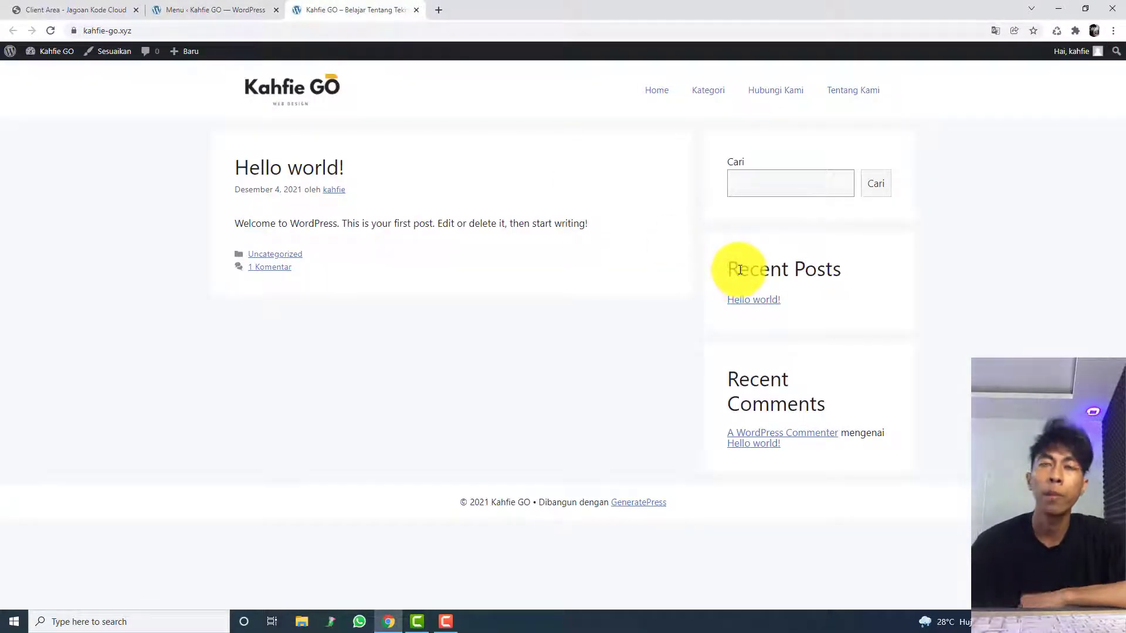
left_click(655, 95)
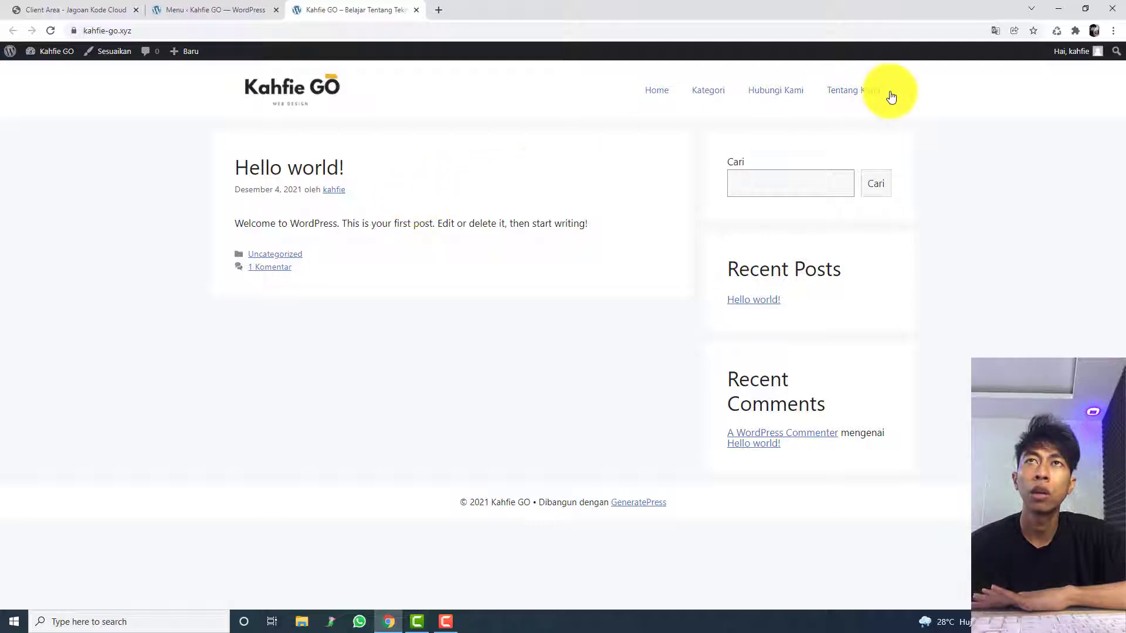
left_click(214, 8)
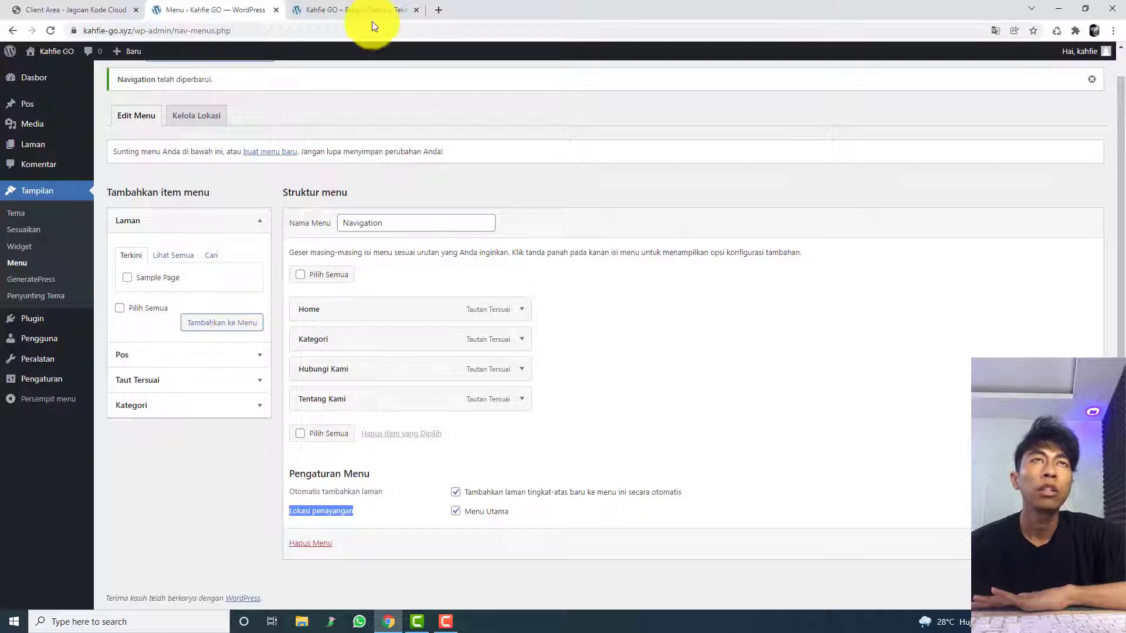
left_click(358, 10)
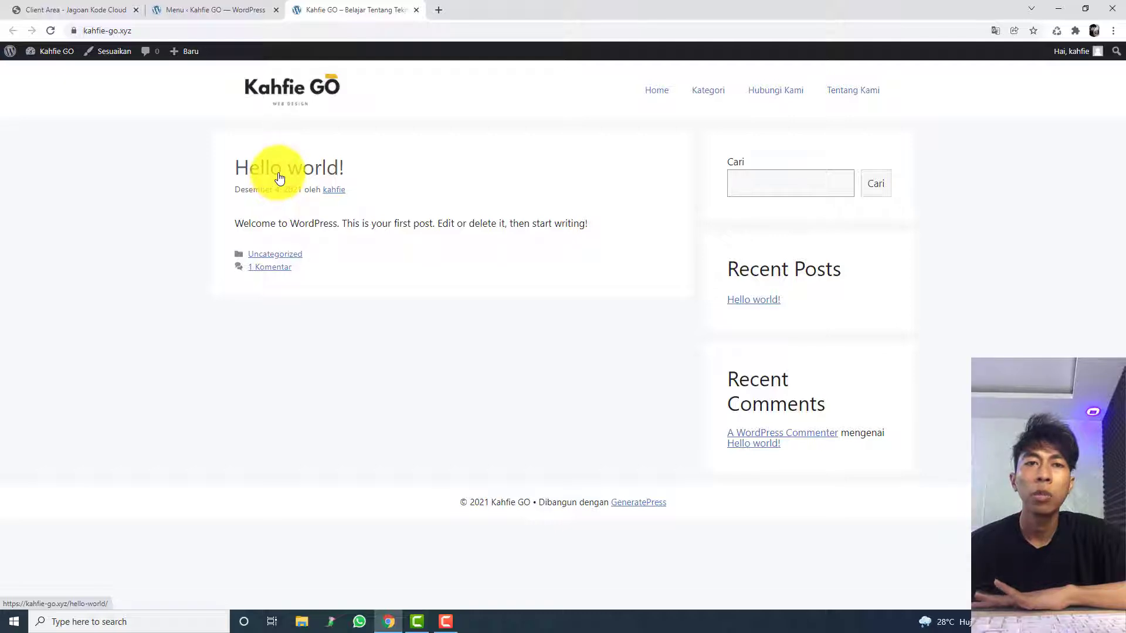
Step: Search Google in a new browser tab for "download content dummy wordpress"
left_click(446, 7)
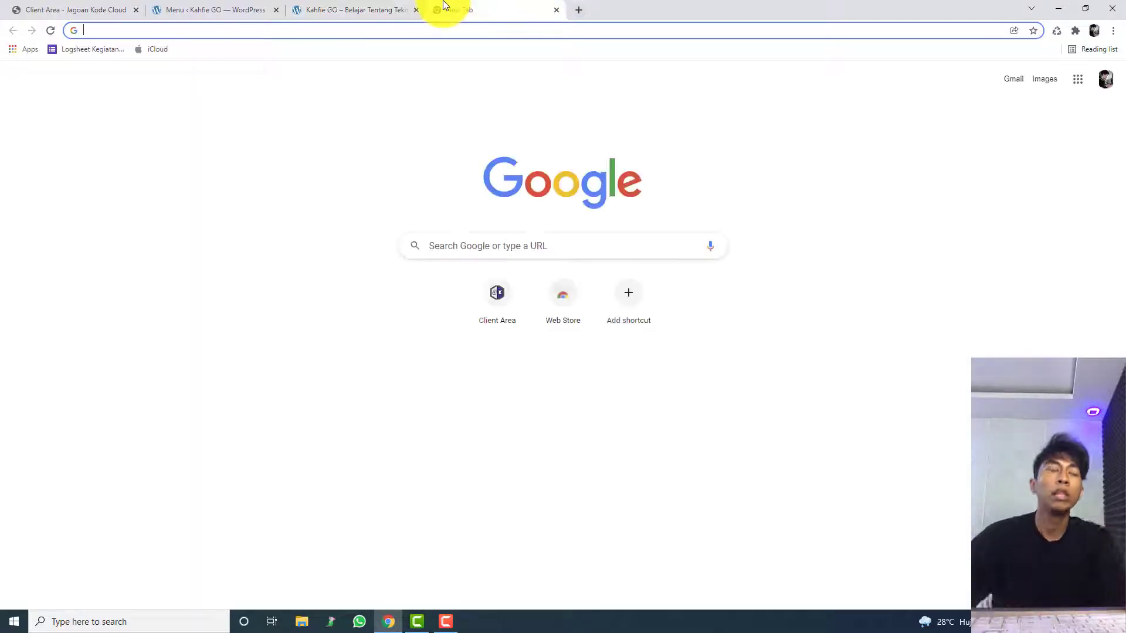
type("download con")
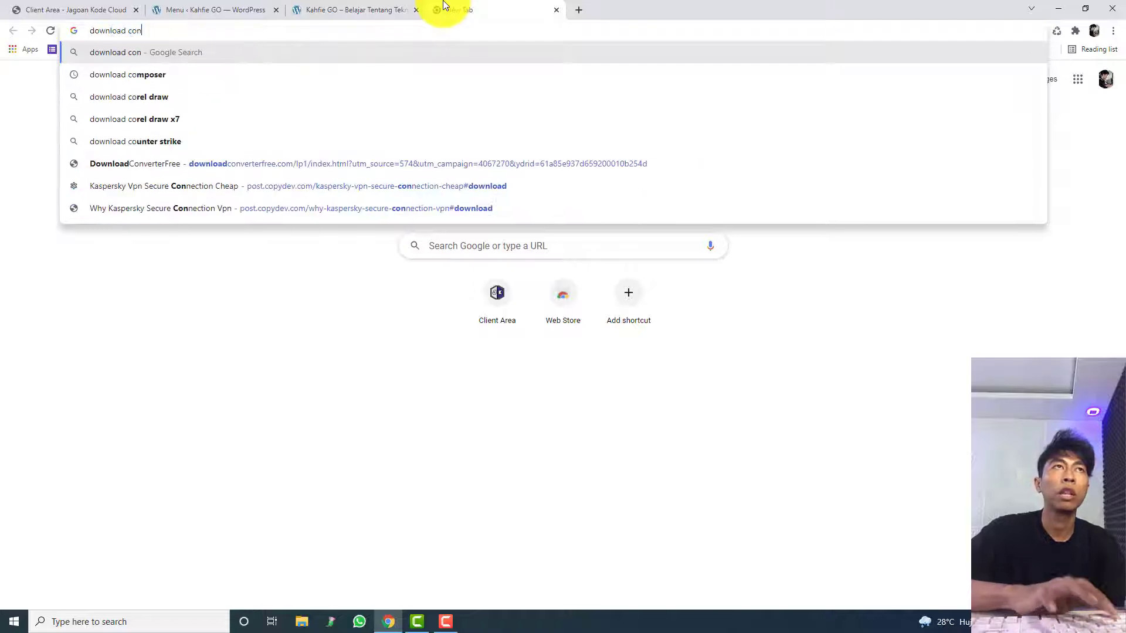
type("tent dummy wor")
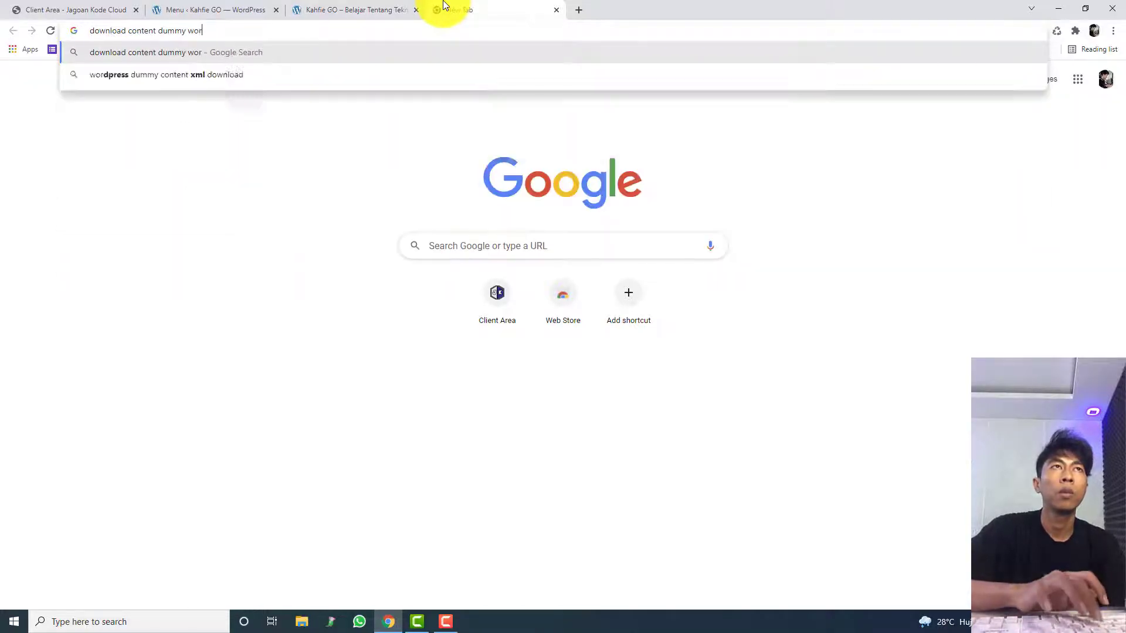
type("dpress")
key("Return")
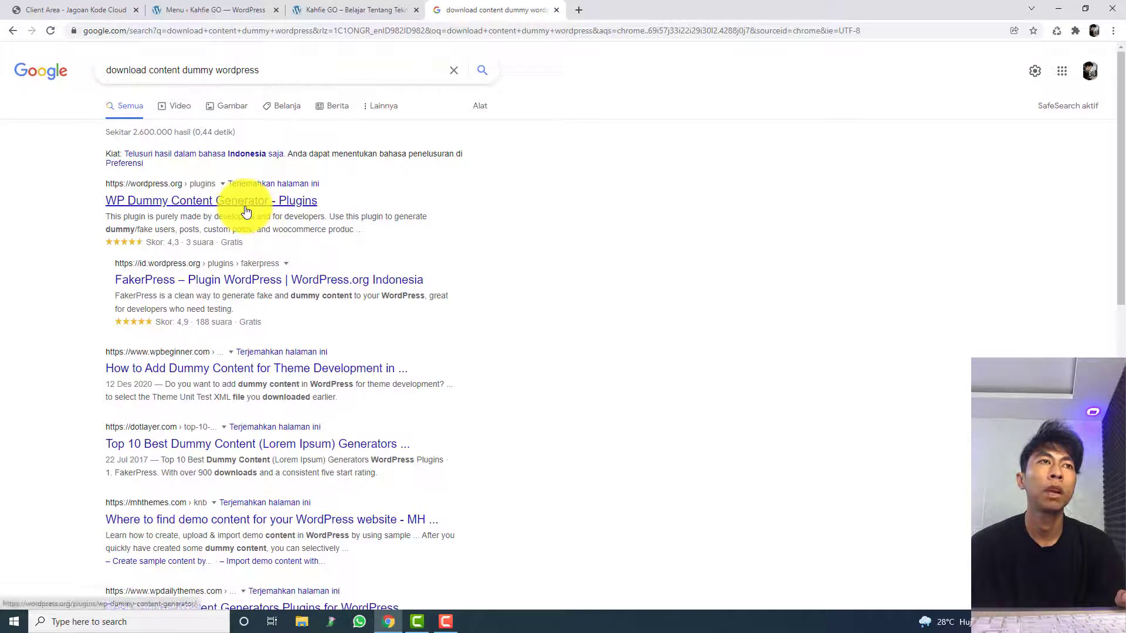
Step: Copy the plugin name WP Dummy Content Generator from the Google search results
scroll(229, 341, "down", 1)
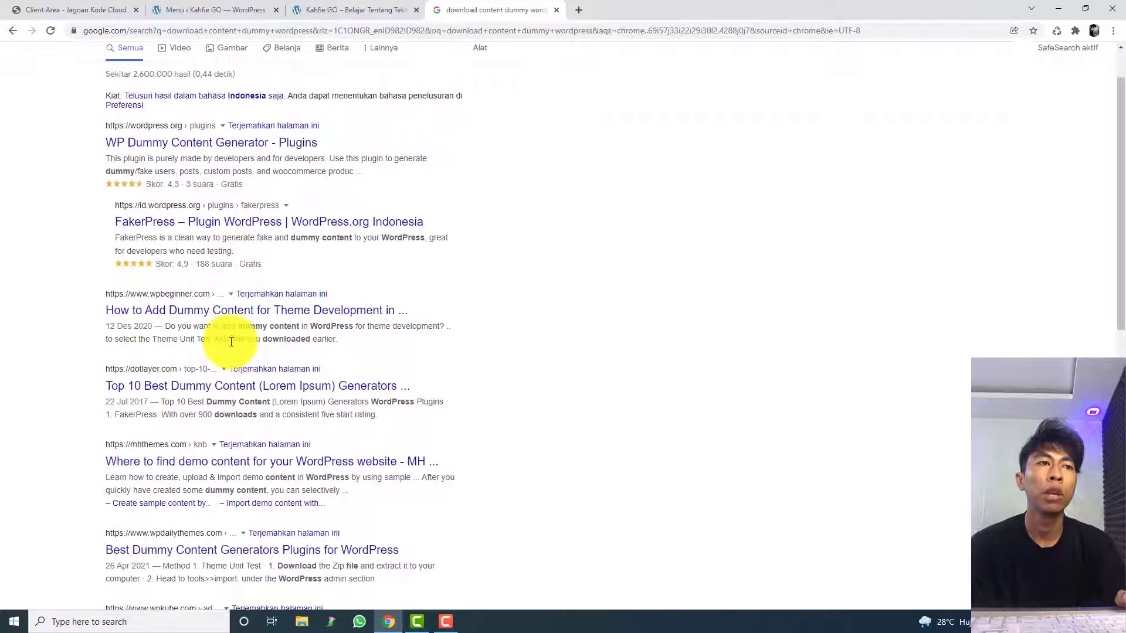
scroll(227, 340, "up", 1)
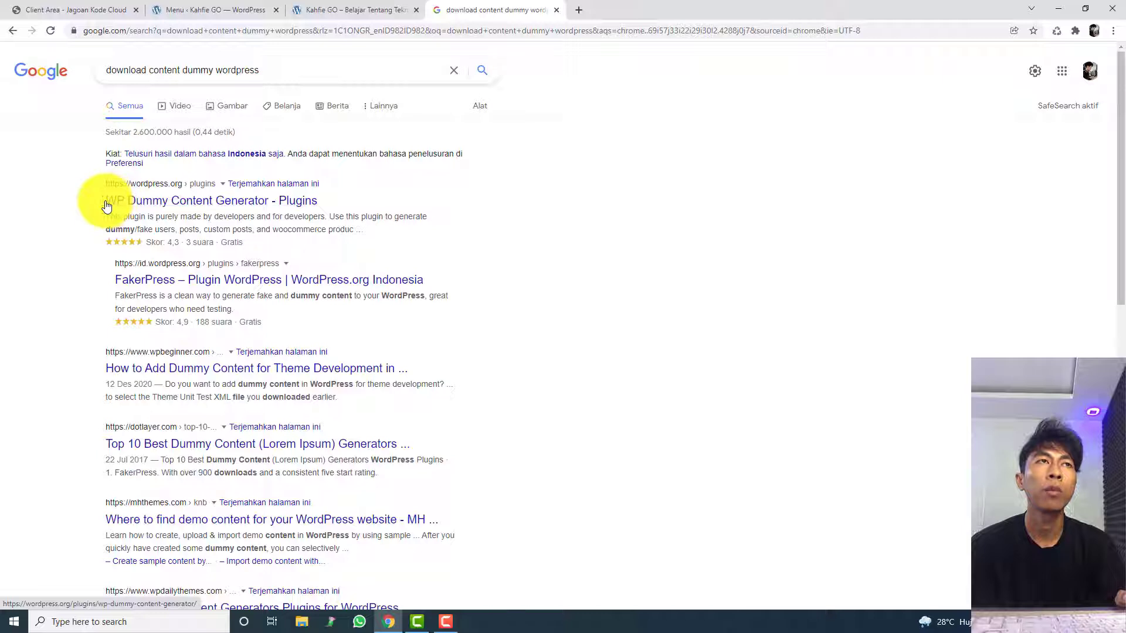
left_click_drag(106, 205, 269, 205)
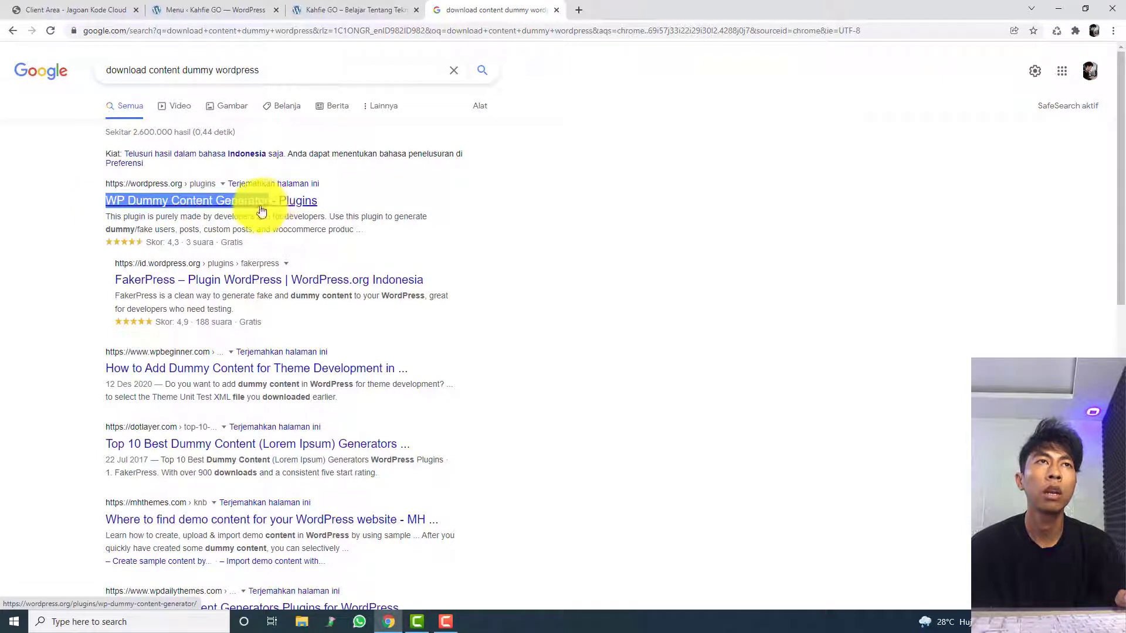
right_click(269, 204)
left_click(281, 287)
Step: Search for WP Dummy Content Generator among the plugins that can be added in the WordPress admin, and install it
left_click(370, 6)
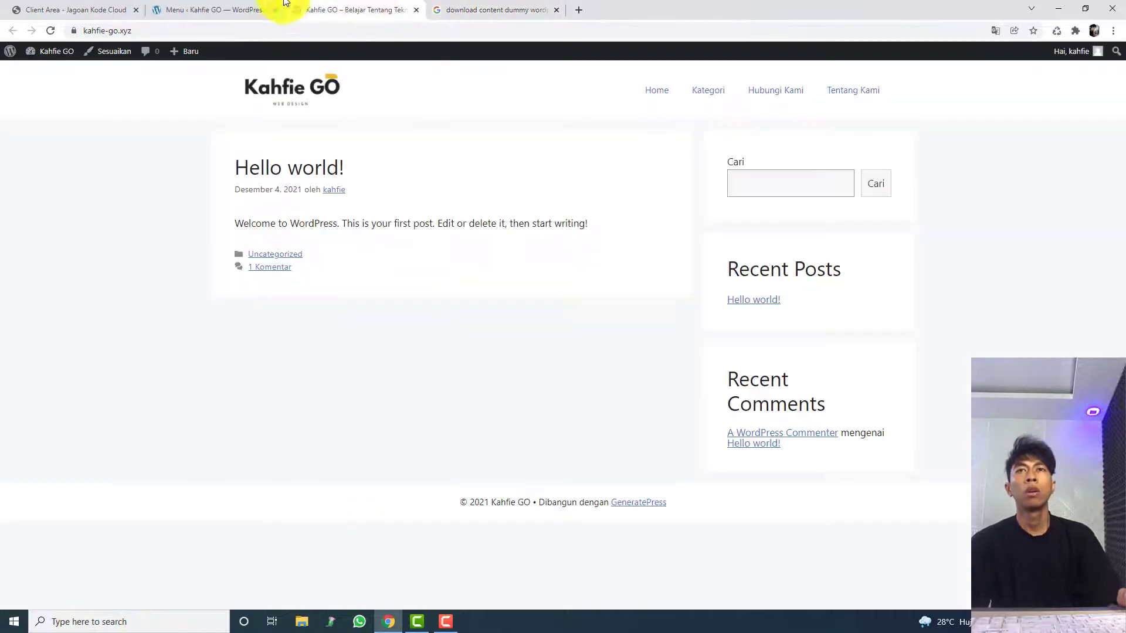
left_click(239, 8)
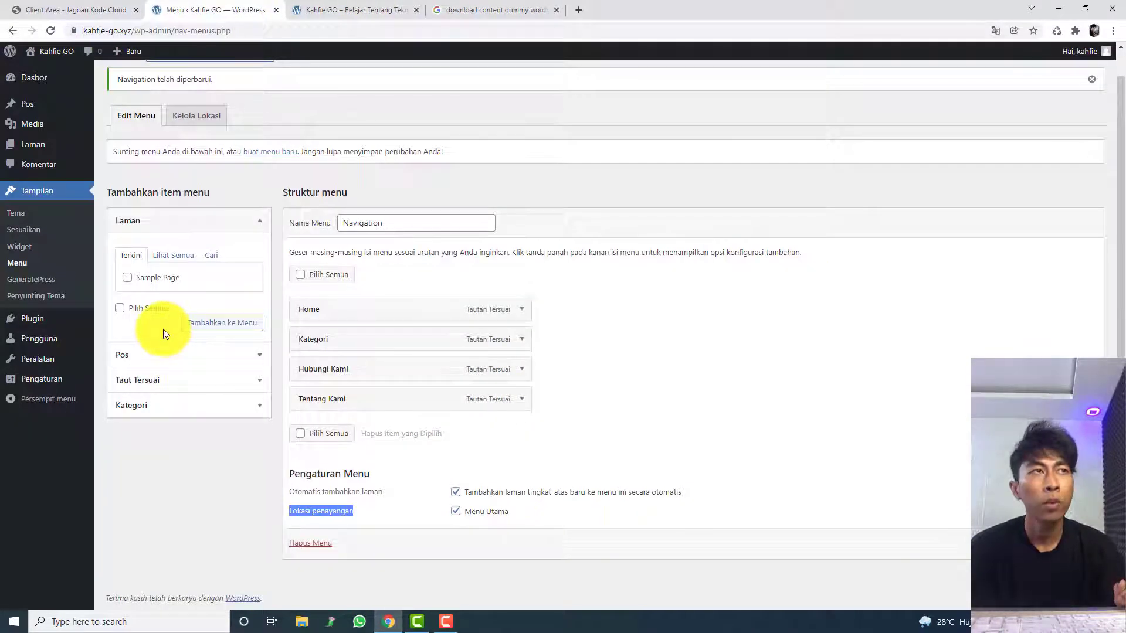
mouse_move(59, 329)
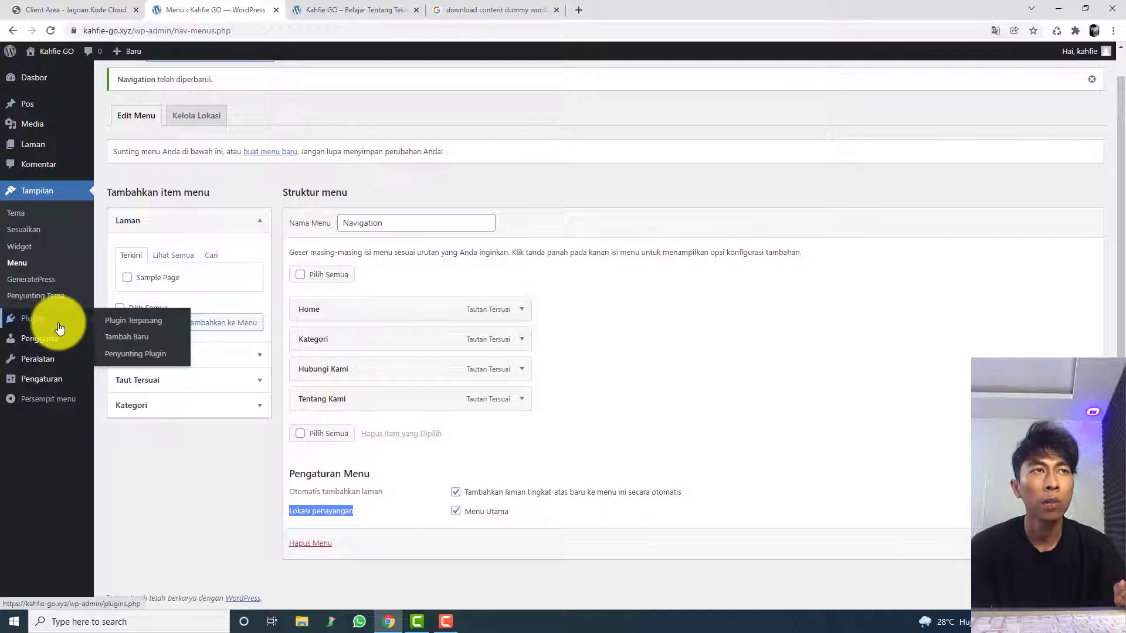
left_click(59, 326)
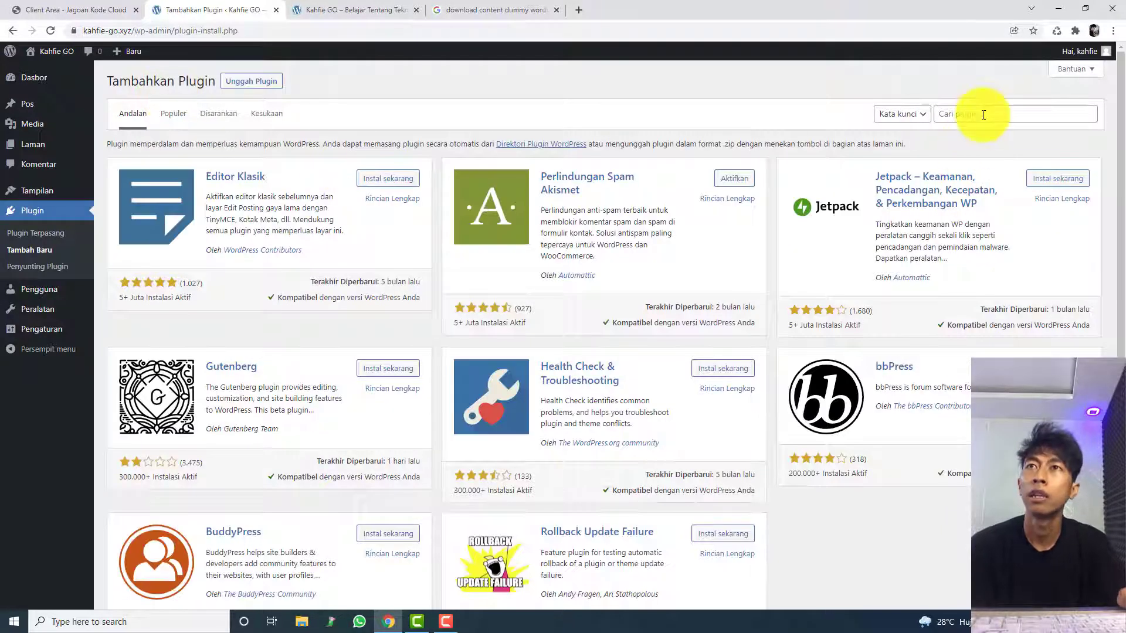
left_click(983, 115)
key("ctrl+v")
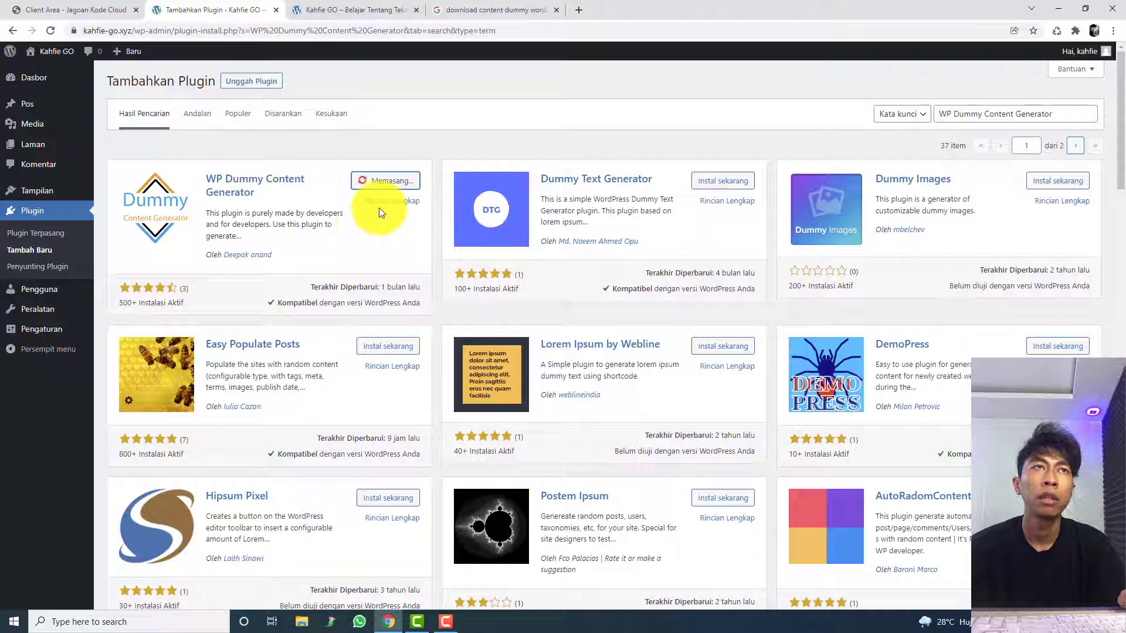
Step: View the Hello world! post on the live site, then return to the homepage
left_click(409, 10)
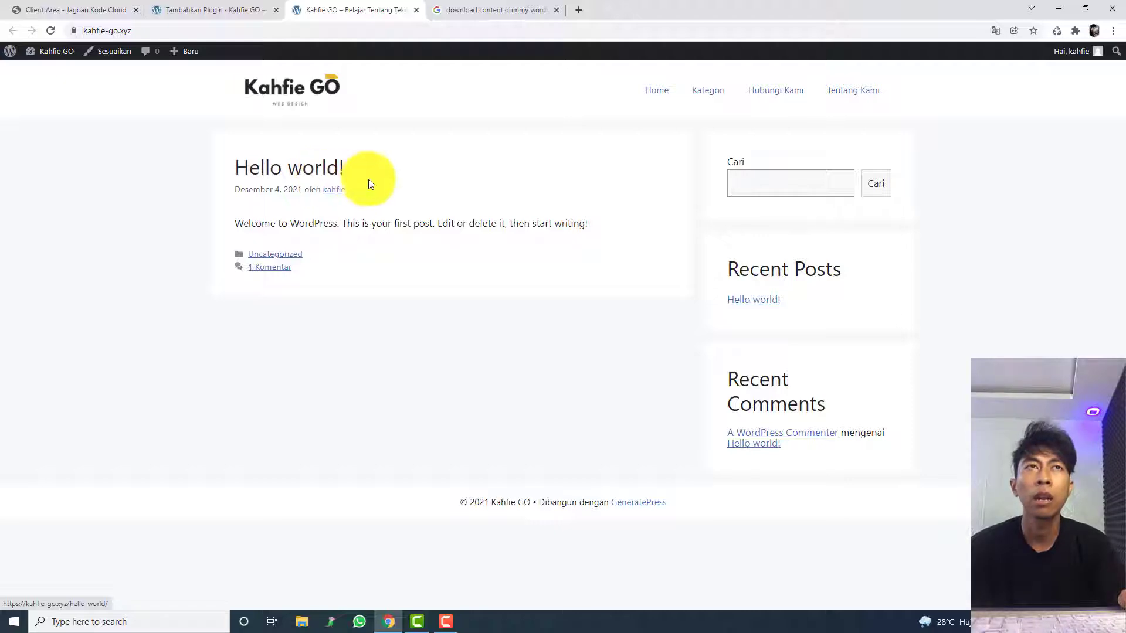
triple_click(326, 176)
left_click(311, 179)
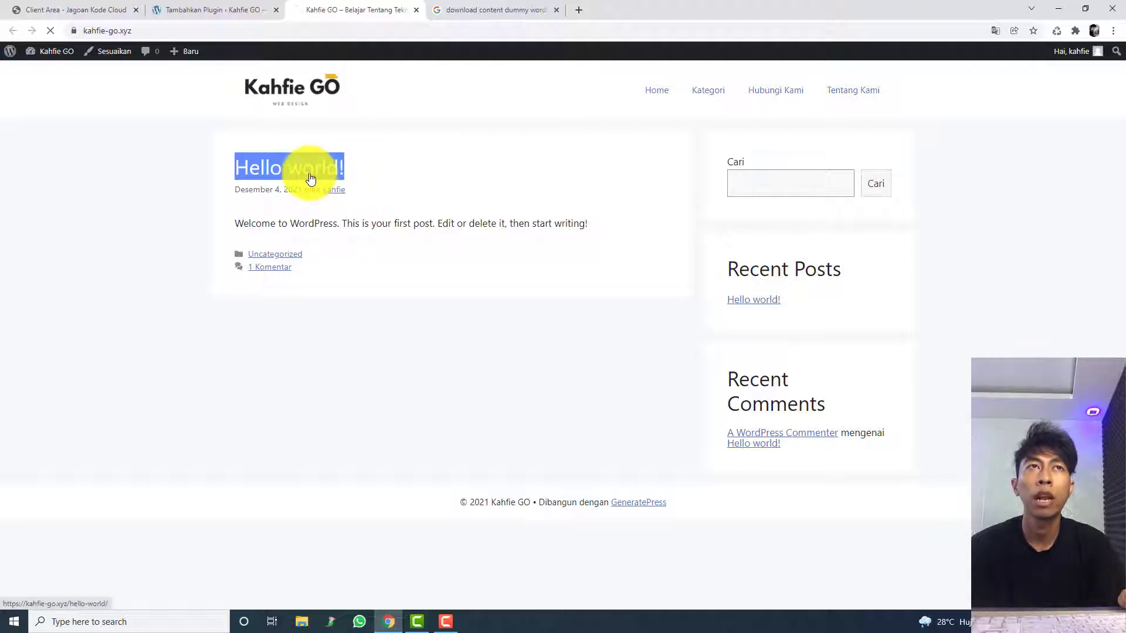
left_click(291, 93)
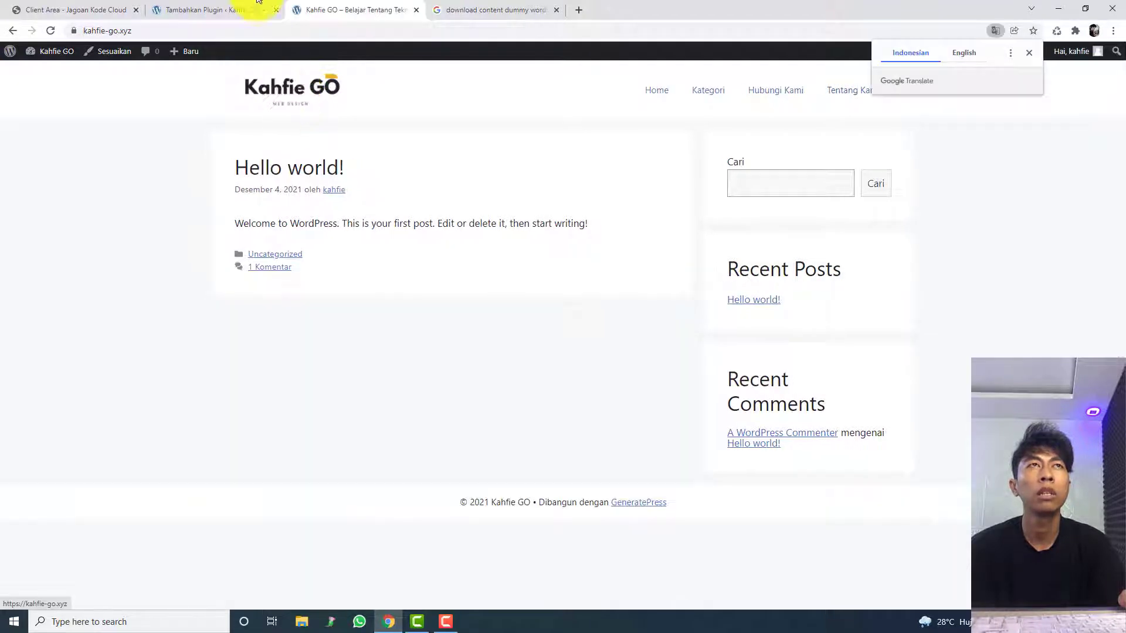
Step: Activate the WP Dummy Content Generator plugin and open its dummy posts generator
left_click(262, 9)
left_click(400, 181)
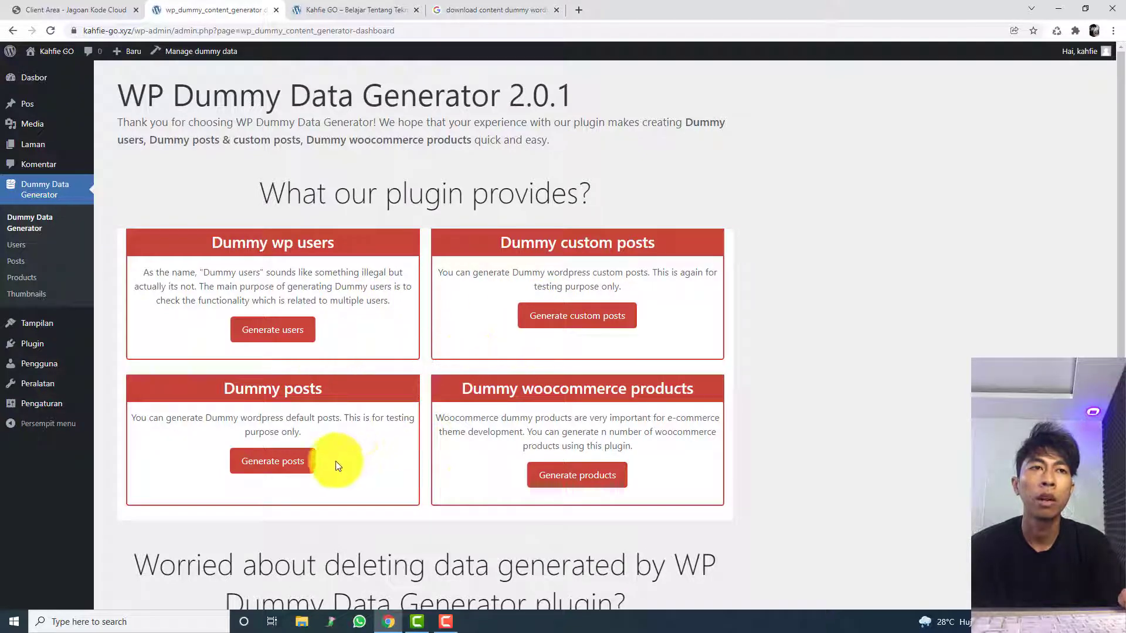
left_click(293, 465)
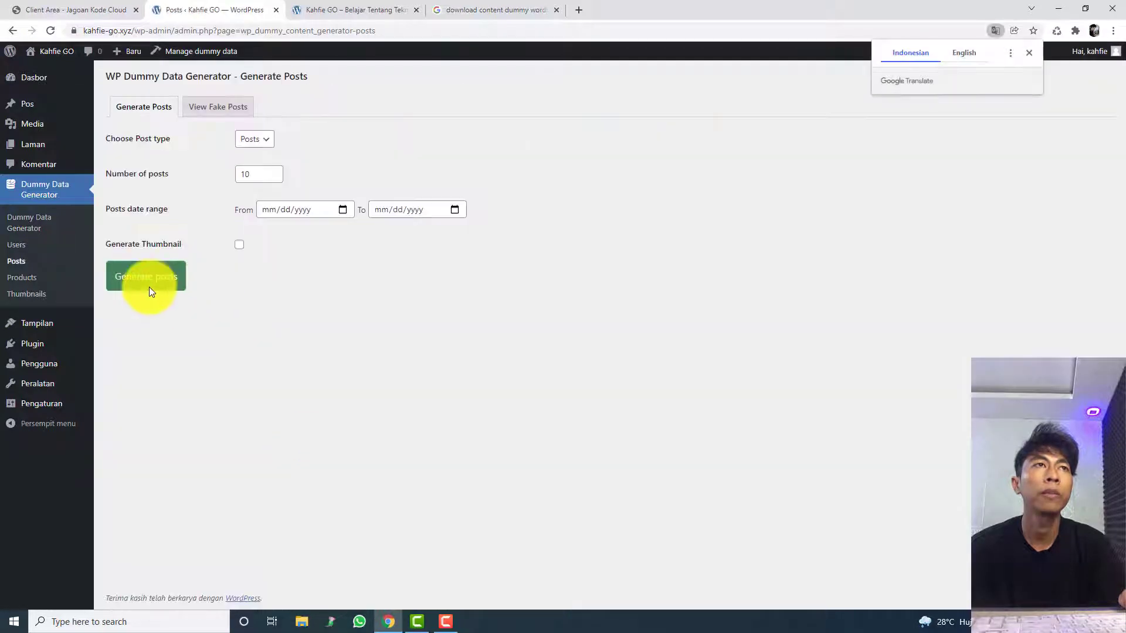
Step: Set the number of posts to 15 and generate the dummy posts
double_click(251, 174)
type("15")
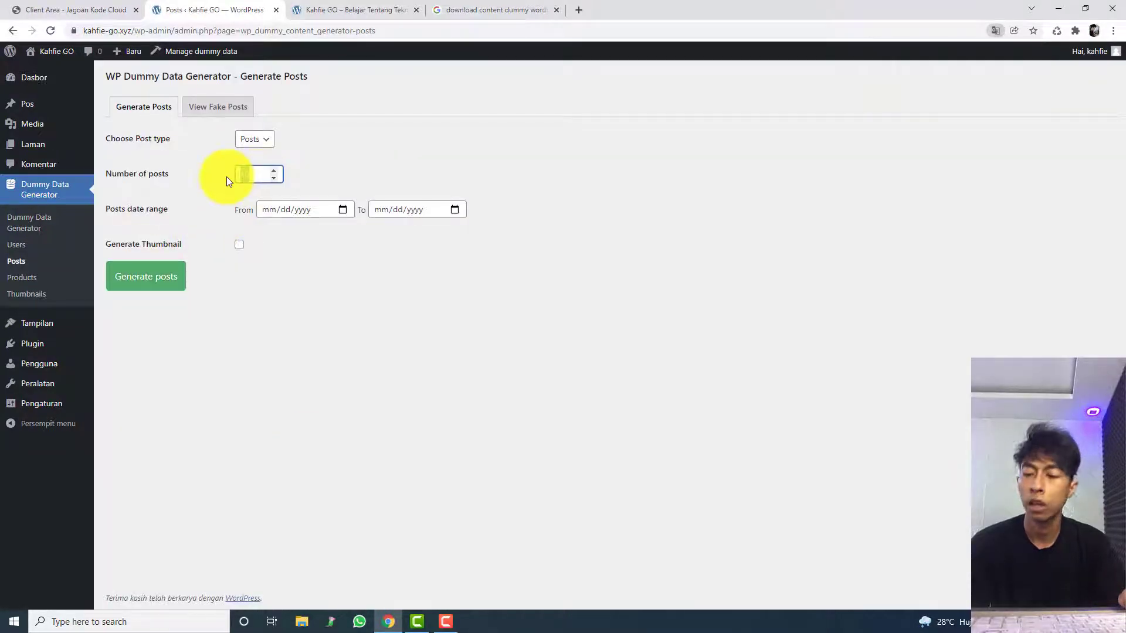
left_click(136, 282)
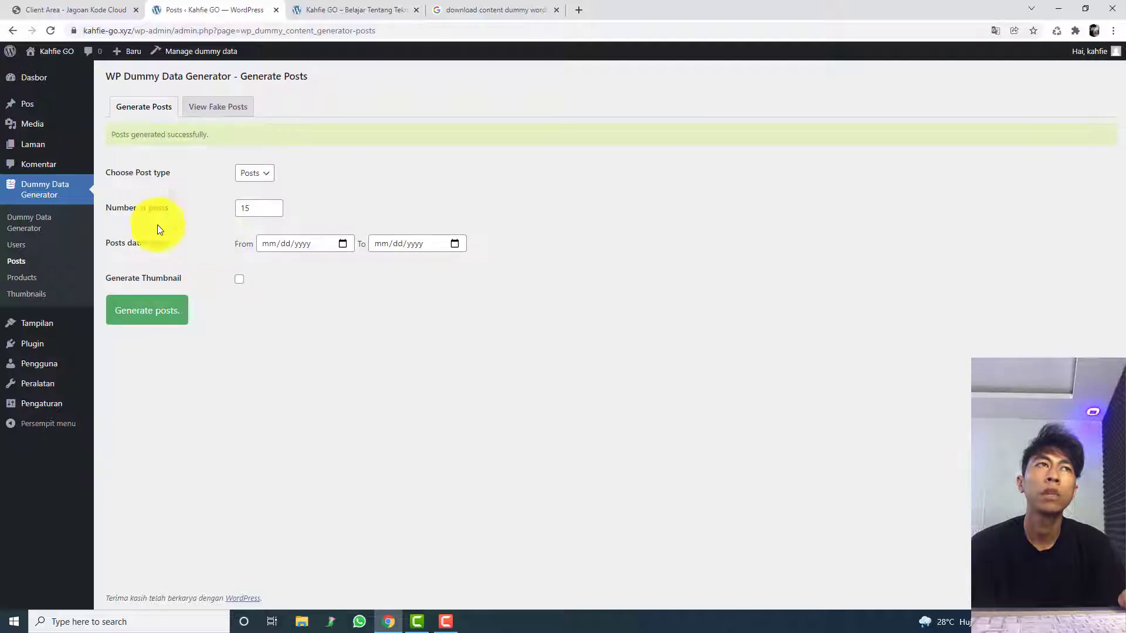
Step: Reload the live site's homepage and look through the generated dummy posts
left_click(314, 8)
left_click(358, 30)
key("Return")
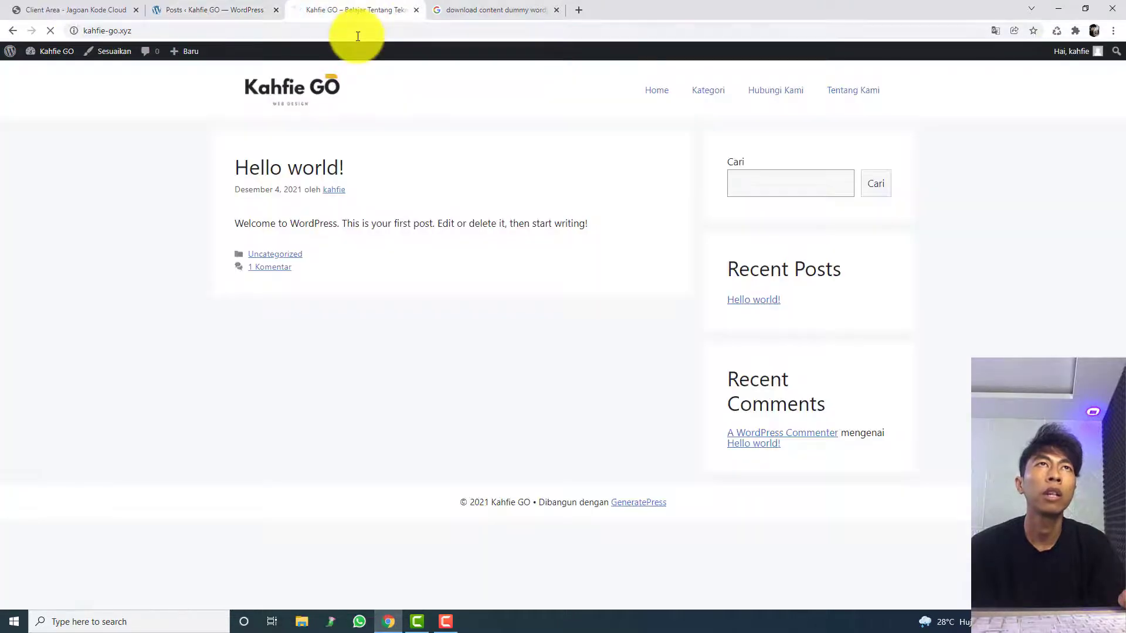
scroll(266, 244, "down", 14)
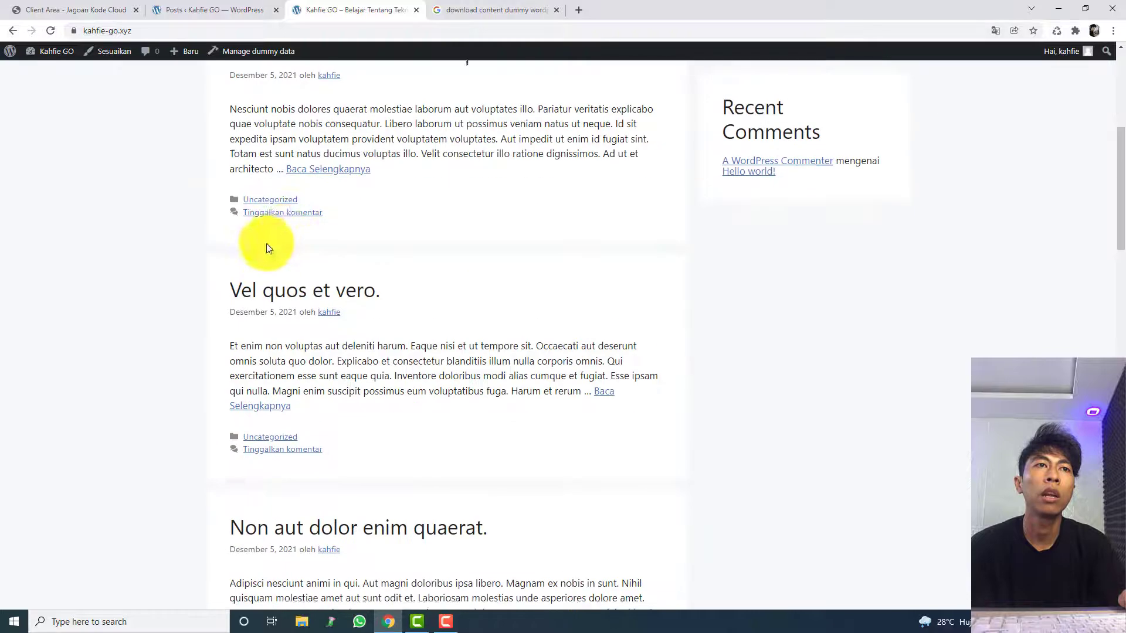
scroll(266, 246, "down", 20)
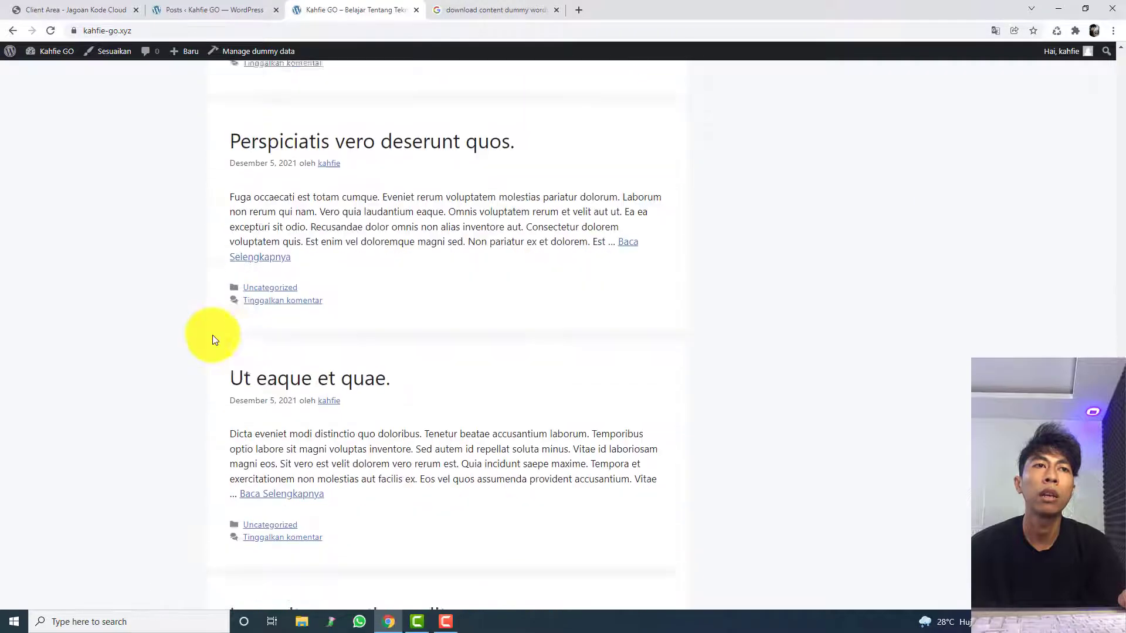
scroll(209, 191, "up", 20)
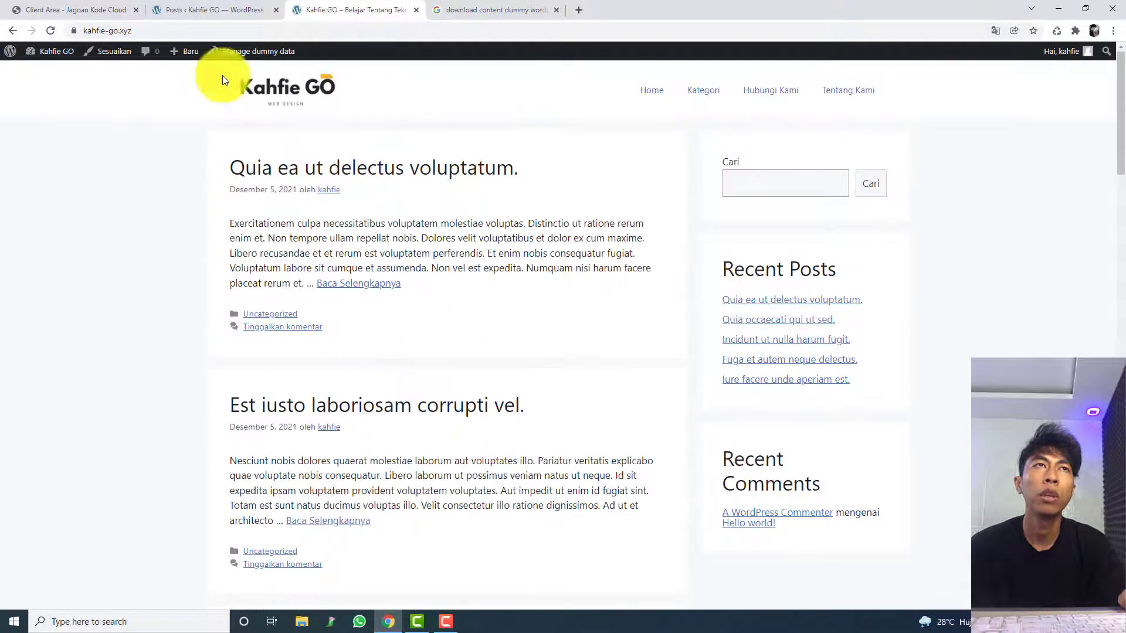
Step: Open the list of all posts in the dashboard and look through the generated dummy posts
left_click(213, 10)
mouse_move(58, 112)
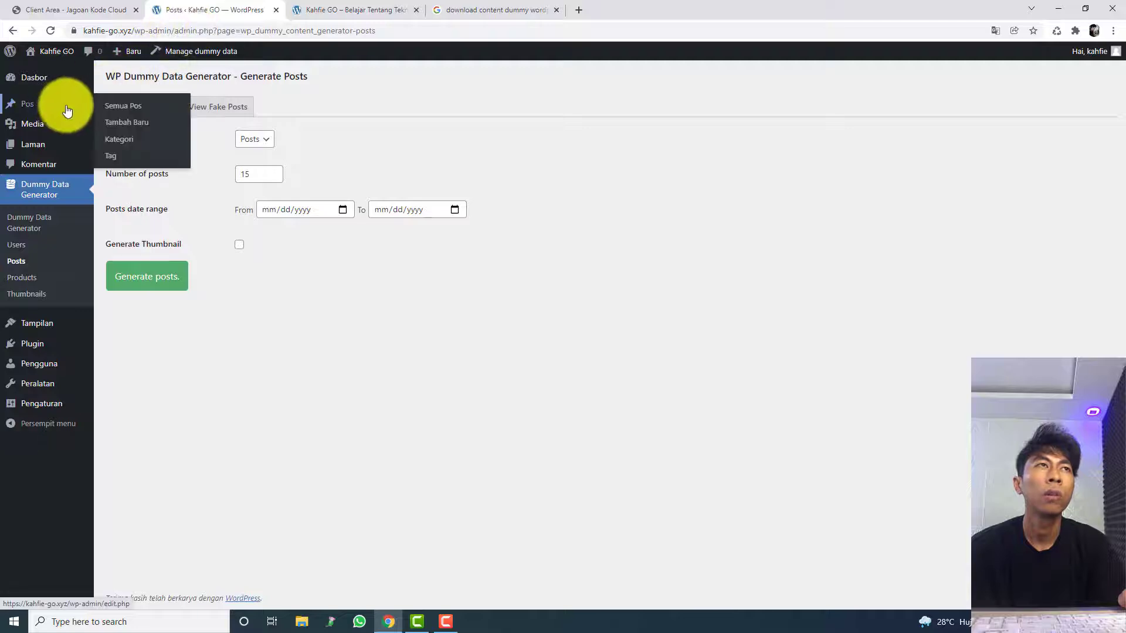
left_click(122, 108)
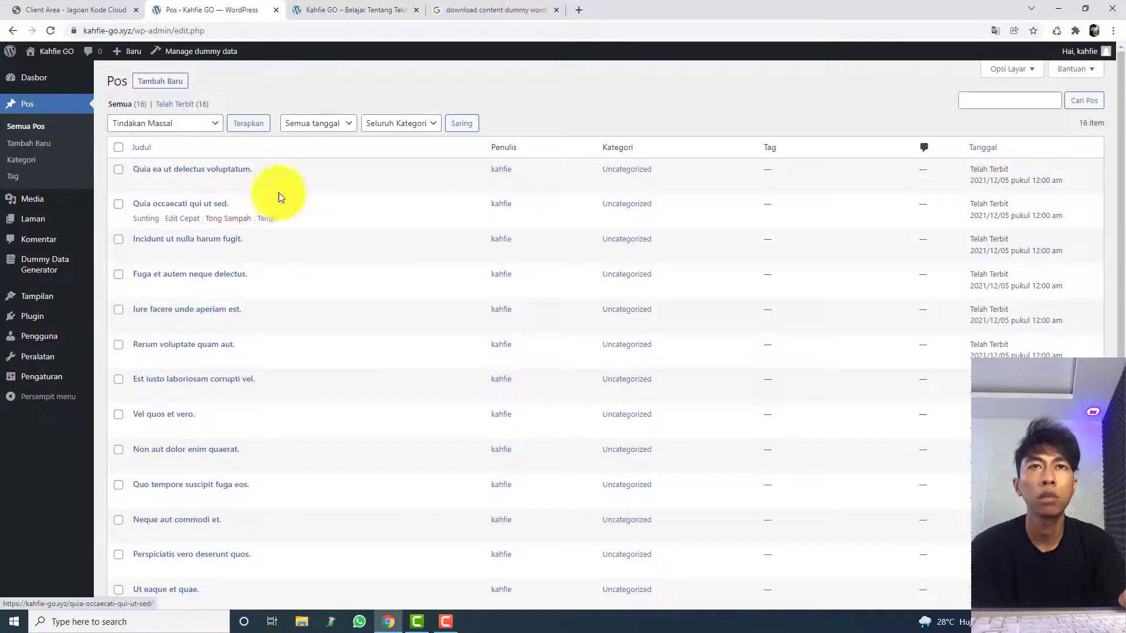
scroll(364, 443, "down", 1)
scroll(363, 445, "down", 3)
scroll(363, 446, "up", 5)
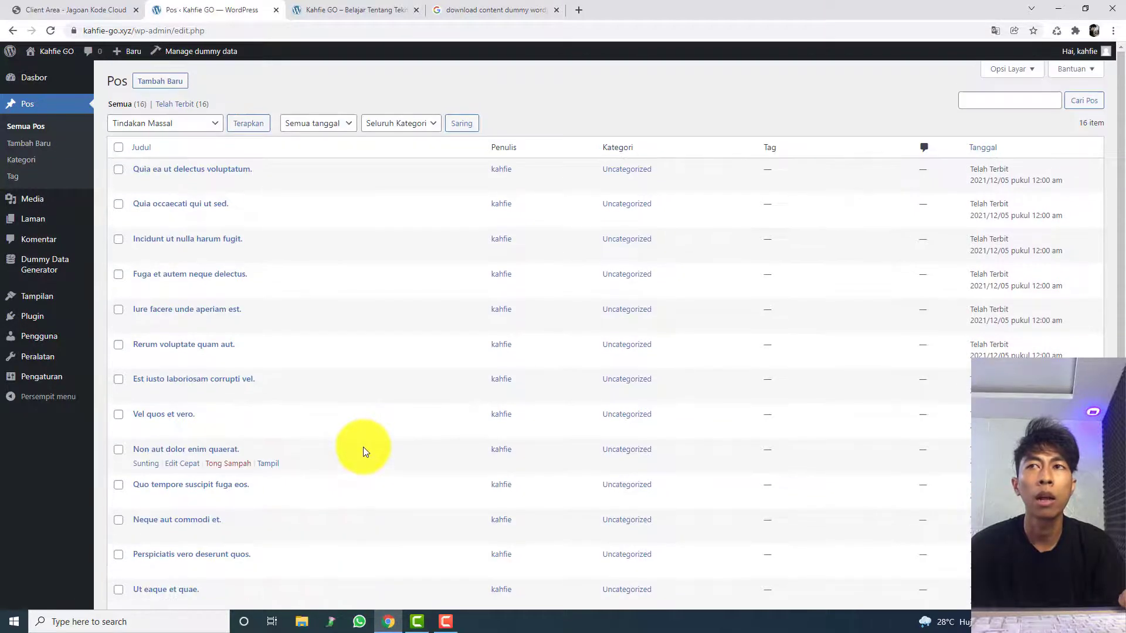
Step: Open the Dummy Data Generator overview and read the Quia ea ut delectus voluptatum. post on the live site
left_click(62, 264)
left_click(347, 9)
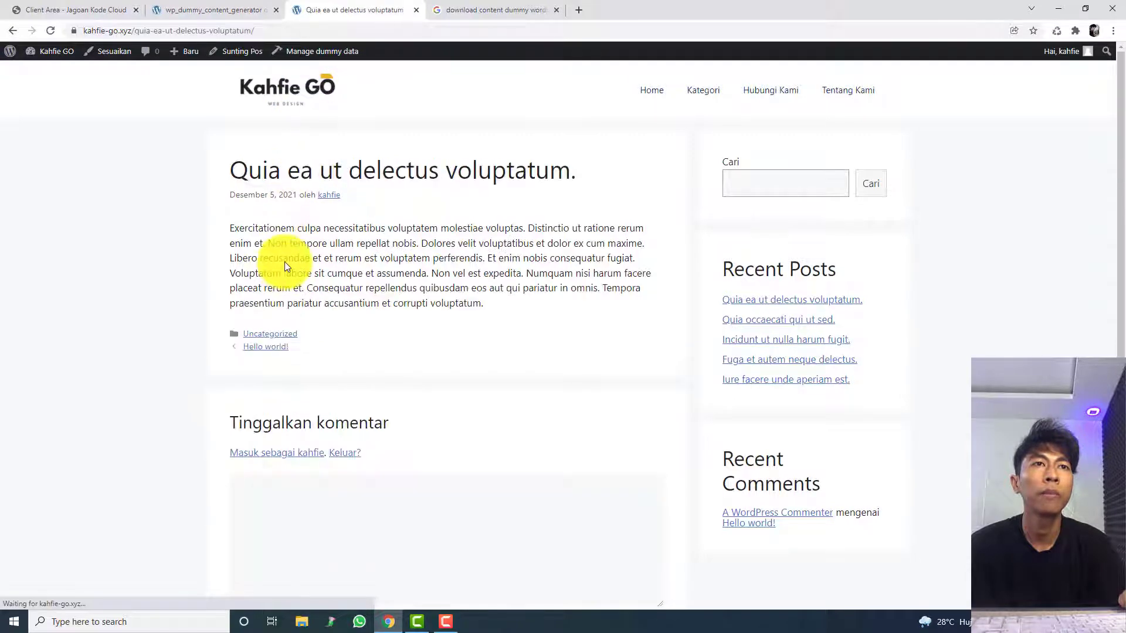
scroll(284, 262, "down", 1)
scroll(285, 252, "up", 1)
left_click(270, 11)
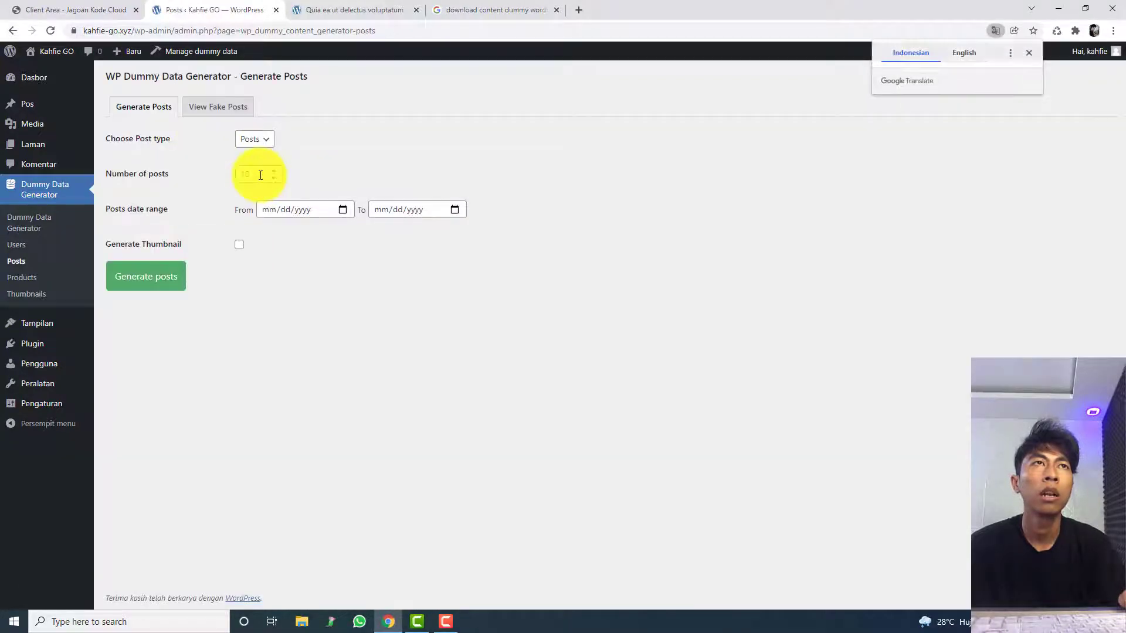
Step: Set the dummy post generator to 2 posts with Generate Thumbnail enabled and generate them
left_click_drag(258, 175, 210, 174)
type("2")
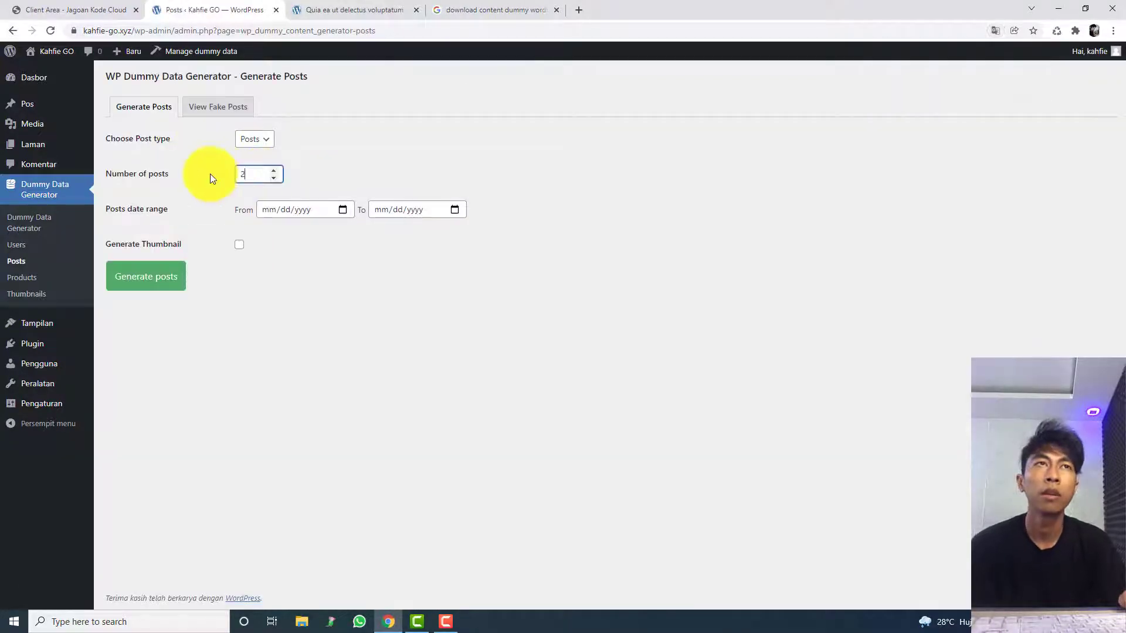
left_click(239, 244)
left_click(150, 291)
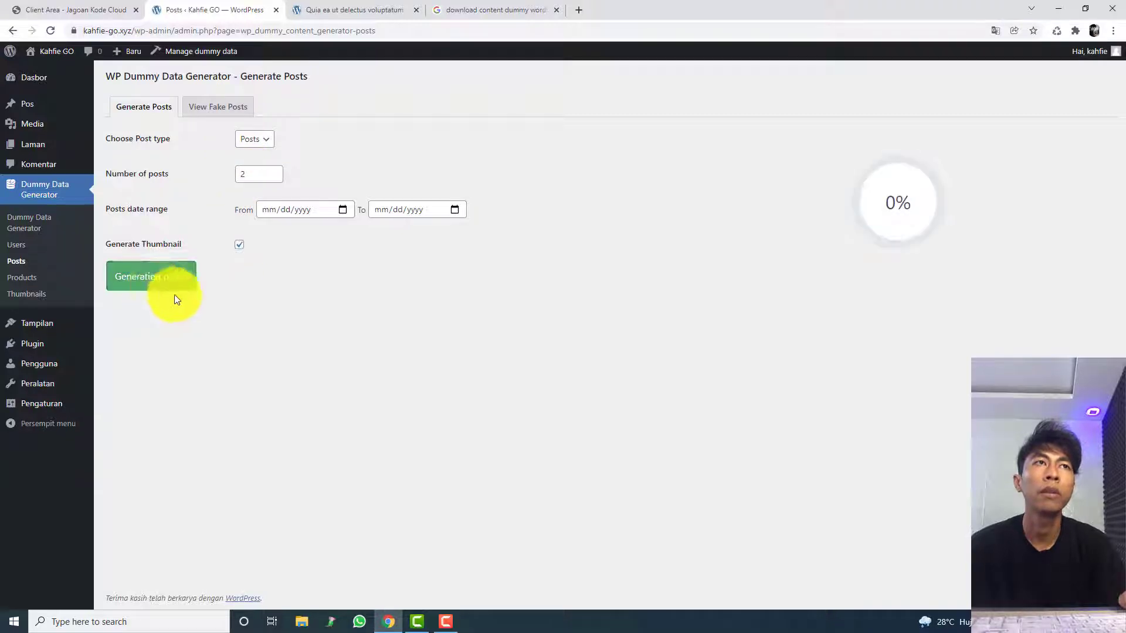
Step: Return to the live site's homepage and look through the new dummy posts with thumbnails
left_click(364, 10)
left_click(364, 31)
left_click(359, 35)
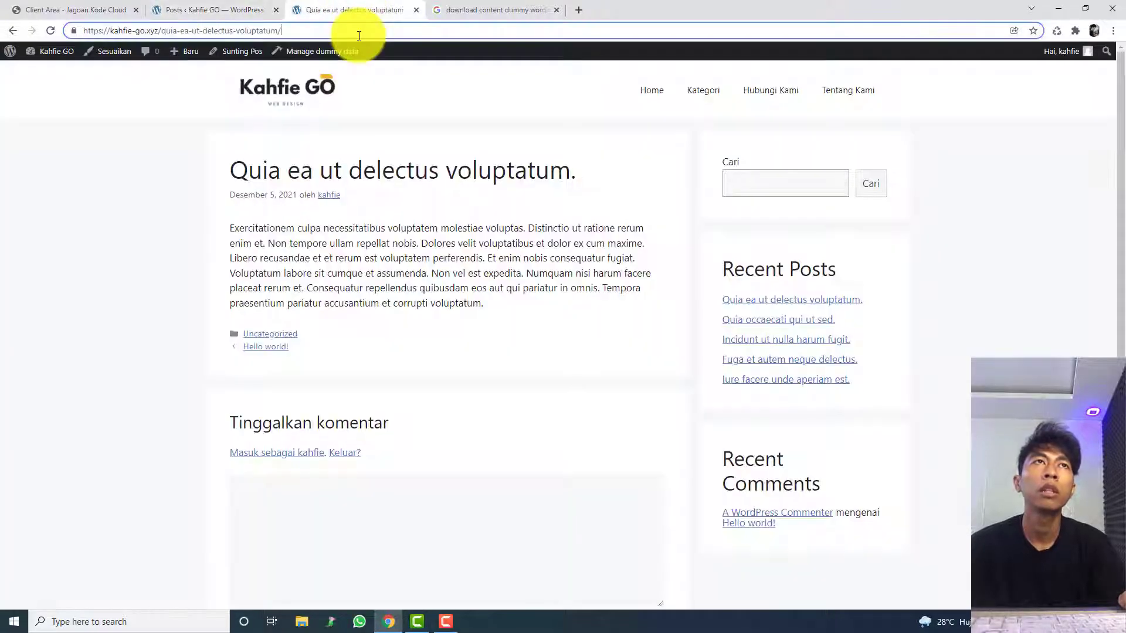
left_click(314, 89)
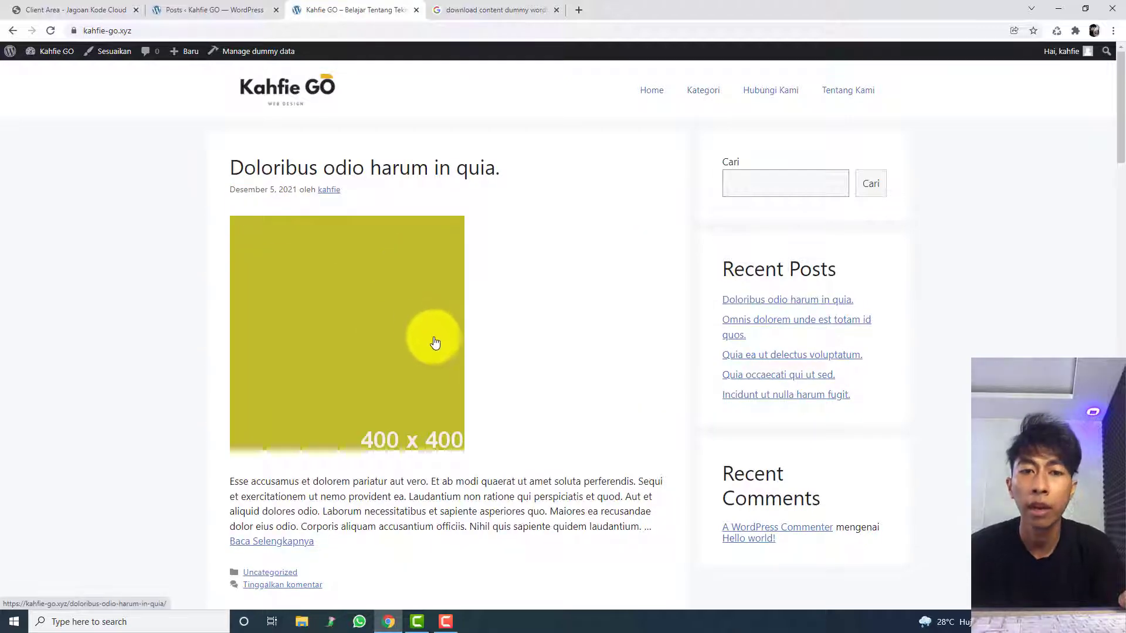
scroll(435, 343, "down", 20)
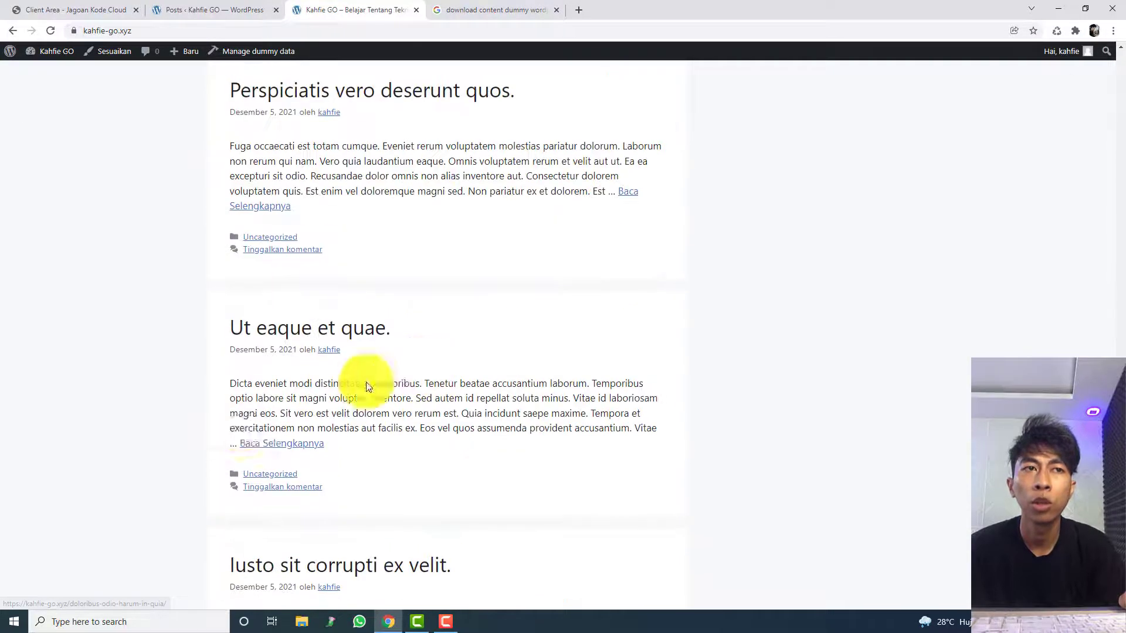
scroll(233, 426, "down", 5)
scroll(194, 282, "up", 20)
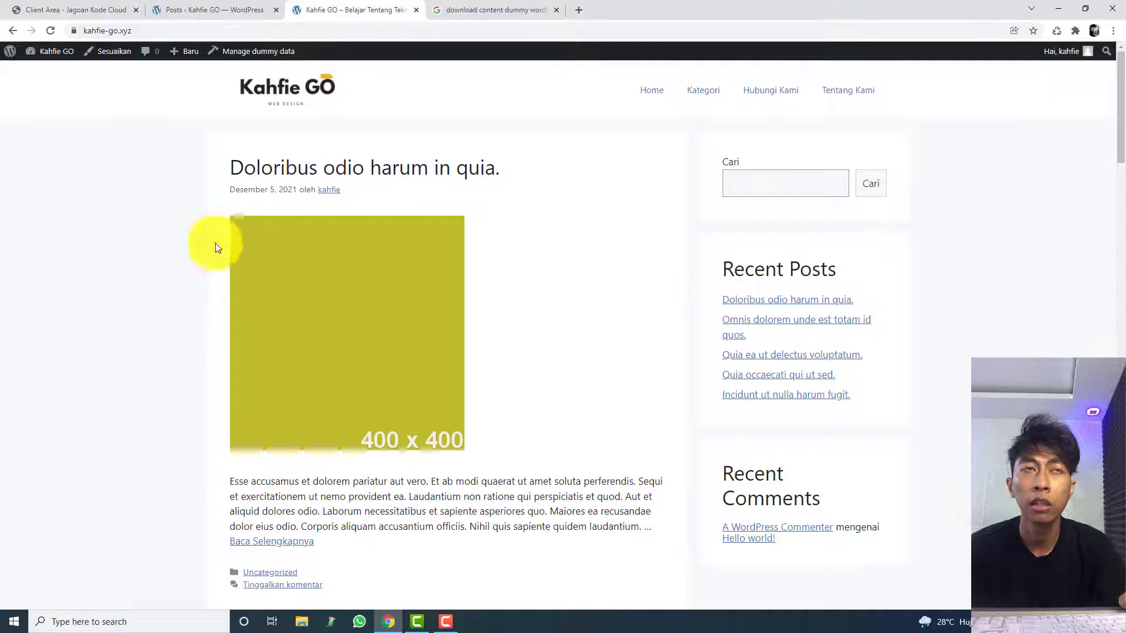
Step: Open the list of all posts and check the thumbnail posts on the live homepage against it
left_click(258, 10)
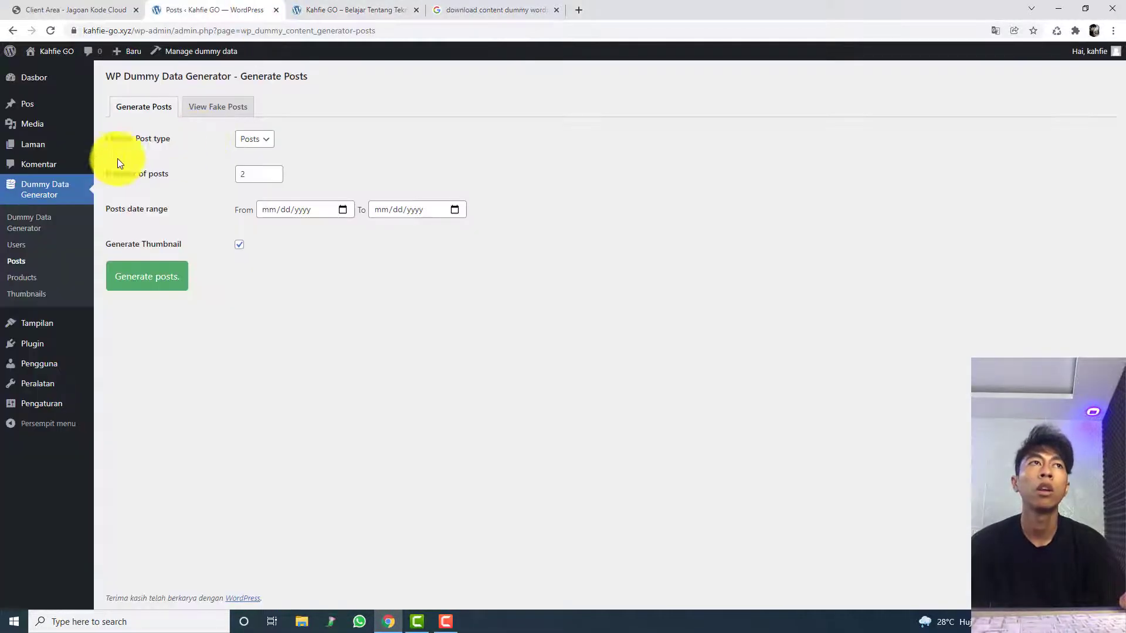
left_click(378, 9)
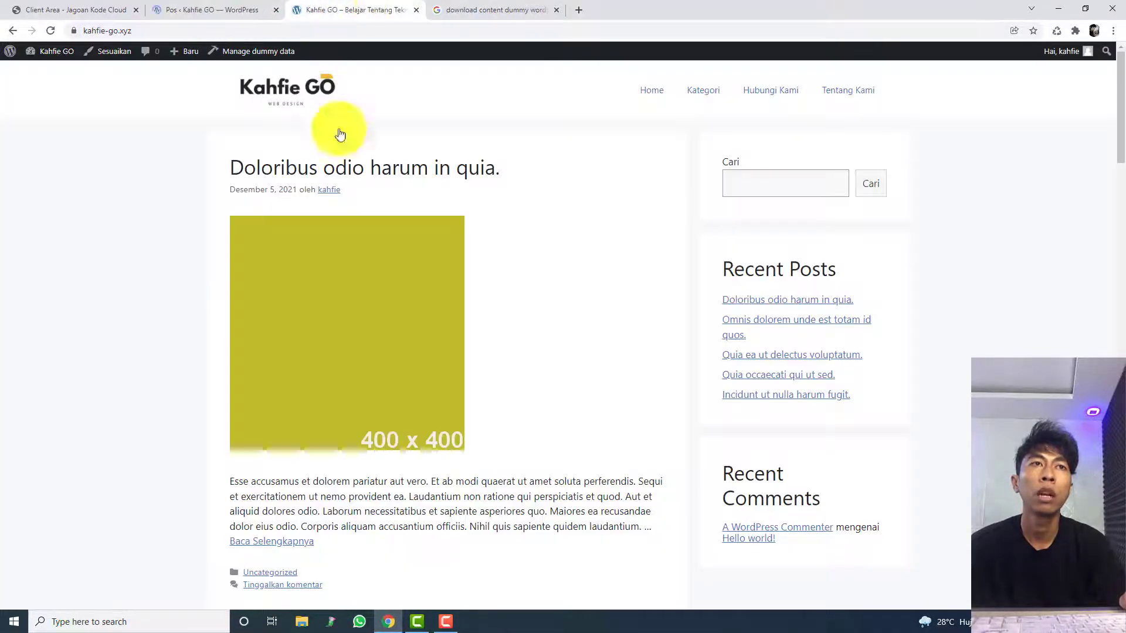
scroll(346, 235, "down", 7)
left_click(266, 7)
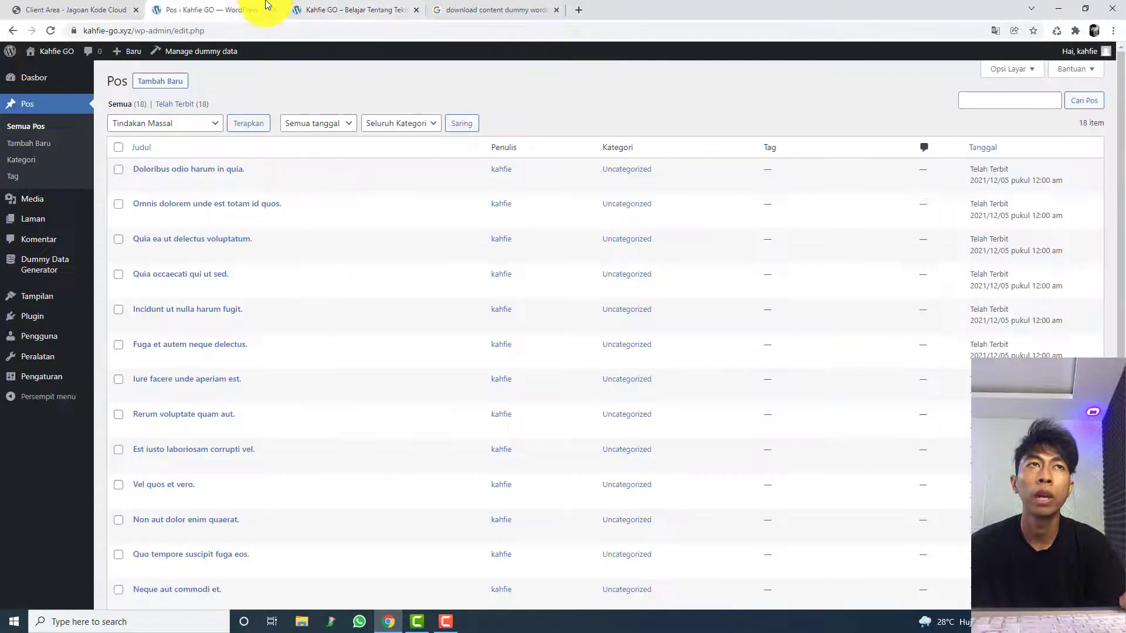
left_click(358, 10)
scroll(327, 226, "up", 7)
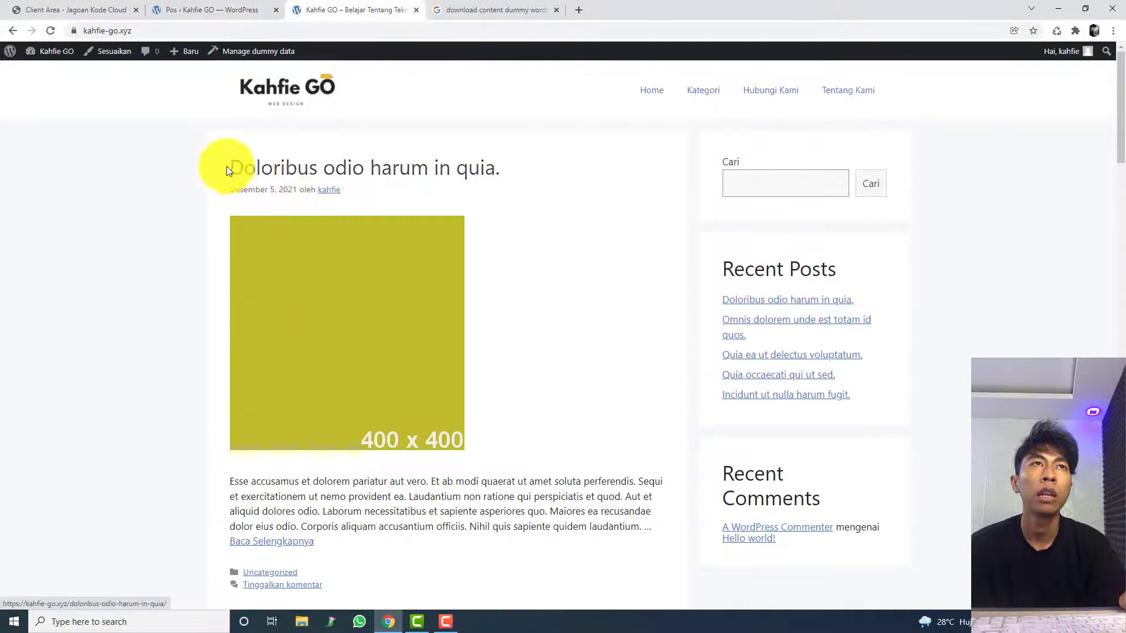
Step: Find the homepage post title "Doloribus odio harum in quia." in the posts list and move that post to the trash
left_click_drag(232, 167, 564, 177)
key("ctrl+c")
left_click(267, 8)
key("ctrl+f")
key("ctrl+v")
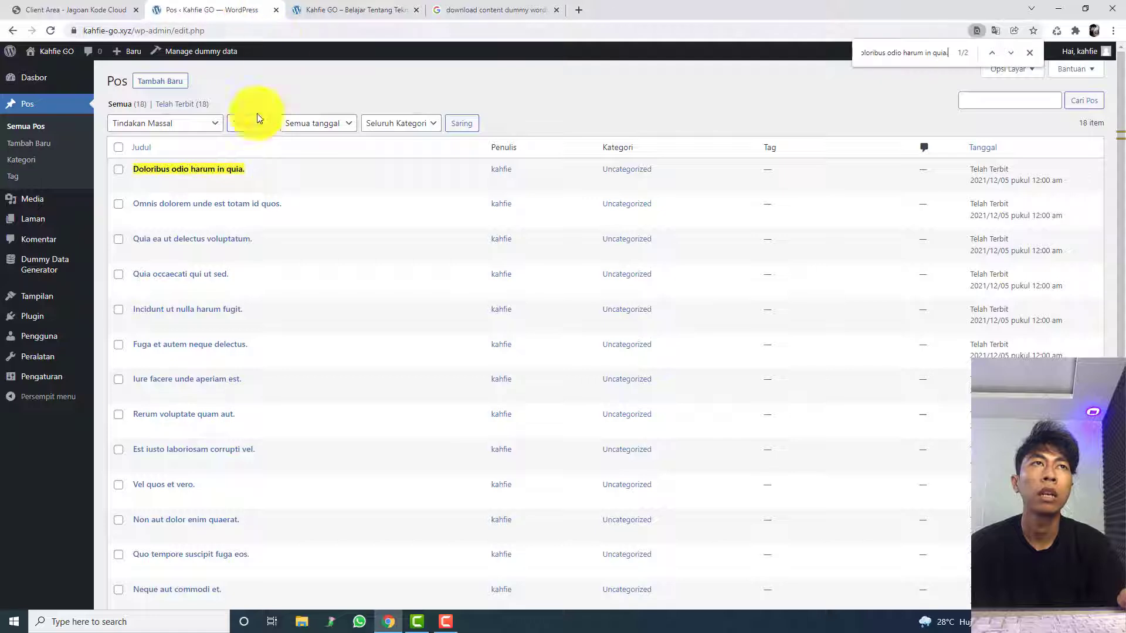
left_click(228, 183)
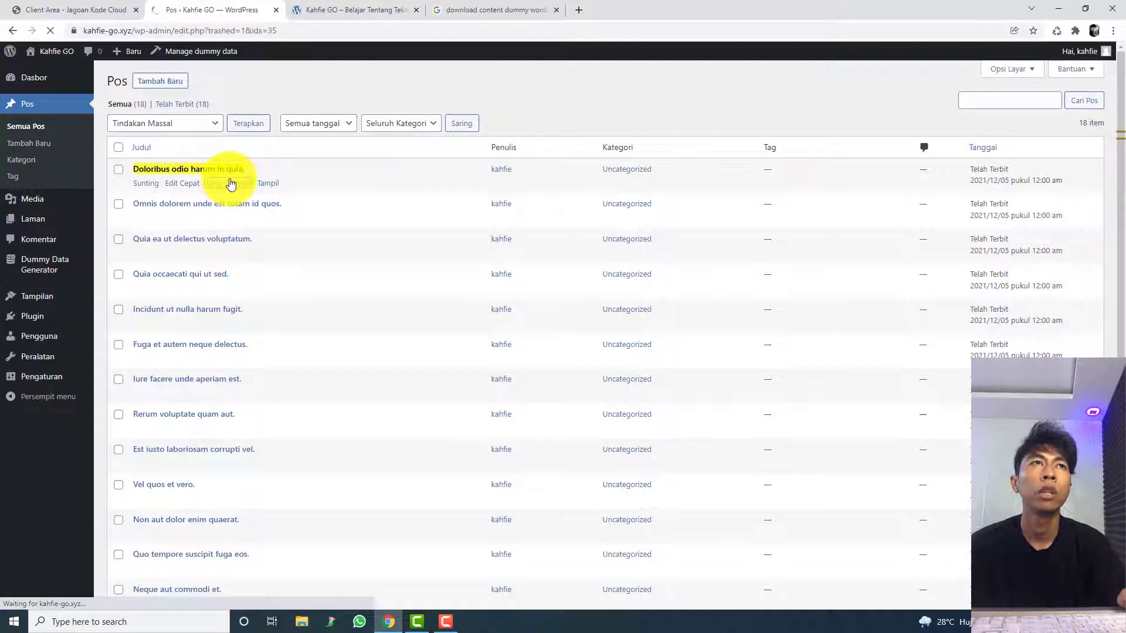
Step: Reload the live homepage and move the remaining thumbnail post "Omnis dolorem unde est totam id quos." to the trash
left_click(323, 11)
key("F5")
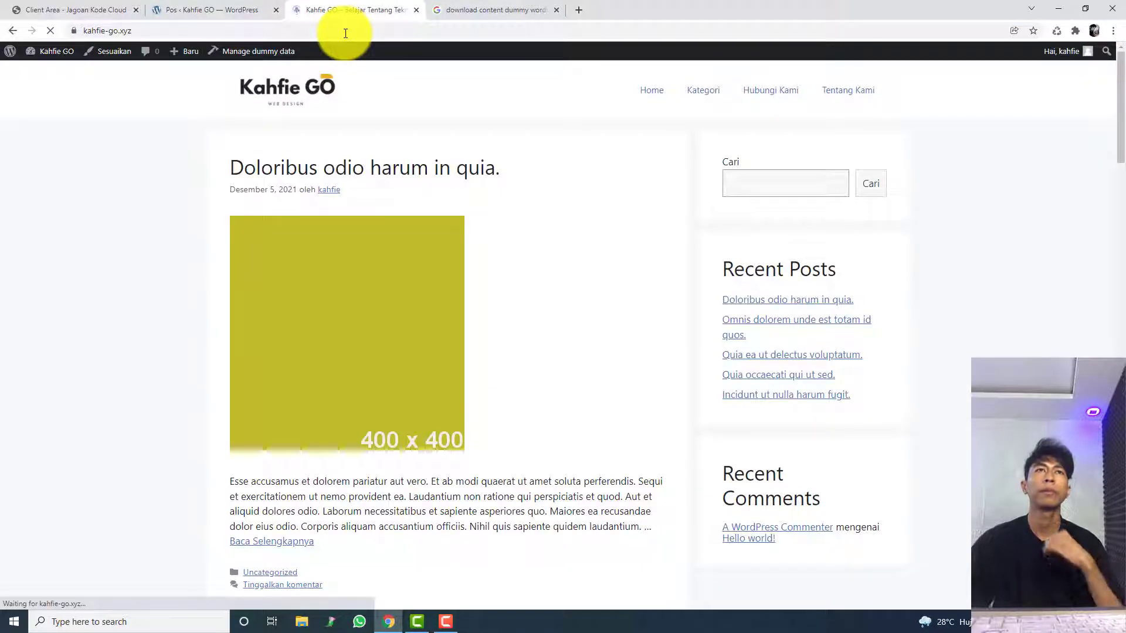
left_click(205, 11)
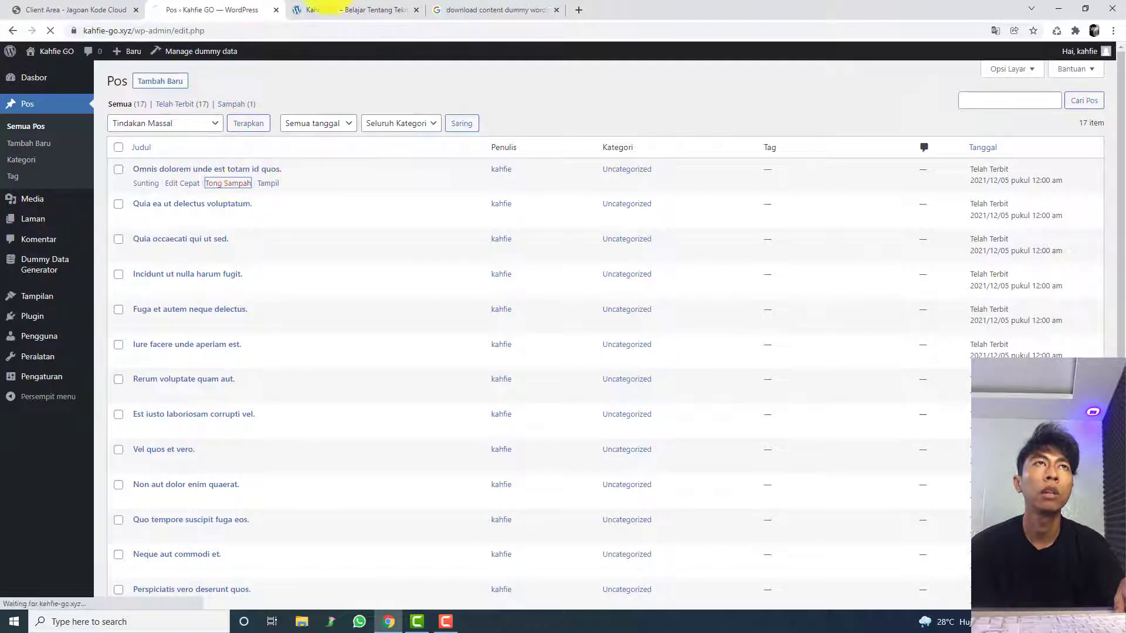
left_click(319, 12)
left_click(263, 7)
Step: Reload the live homepage and look through the remaining posts, including the second page of posts
left_click(326, 11)
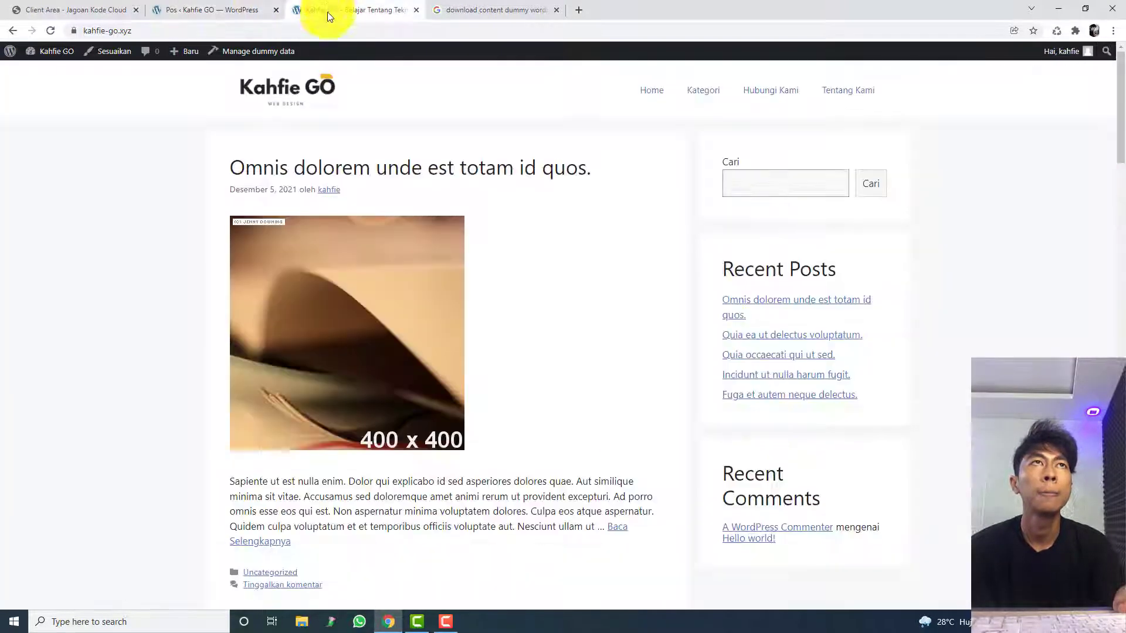
left_click(329, 30)
key("Return")
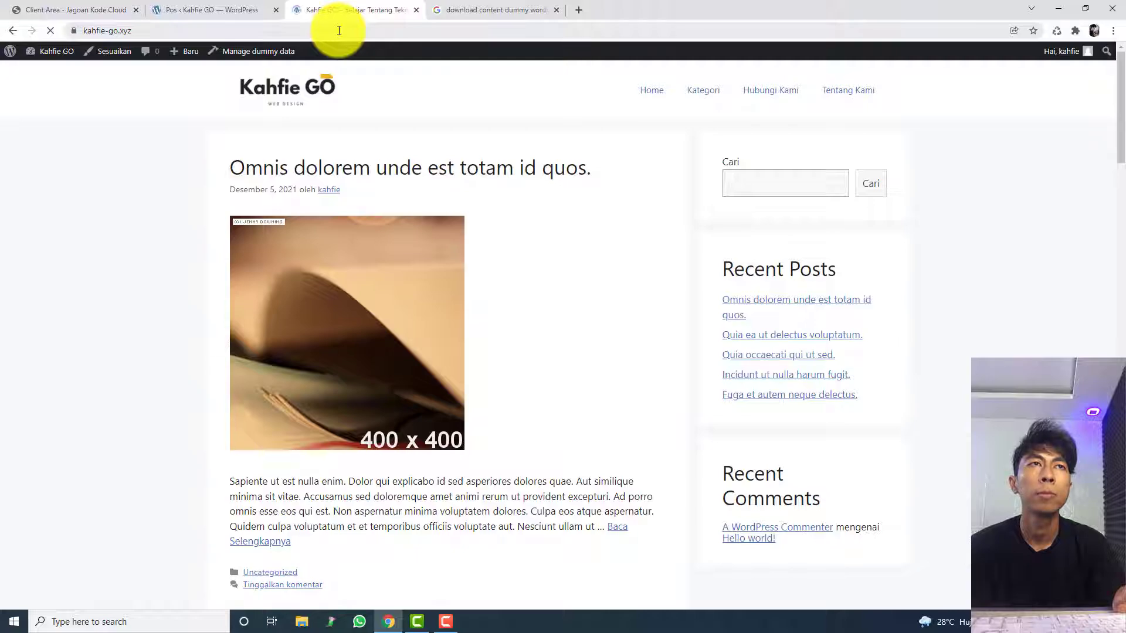
scroll(319, 256, "down", 10)
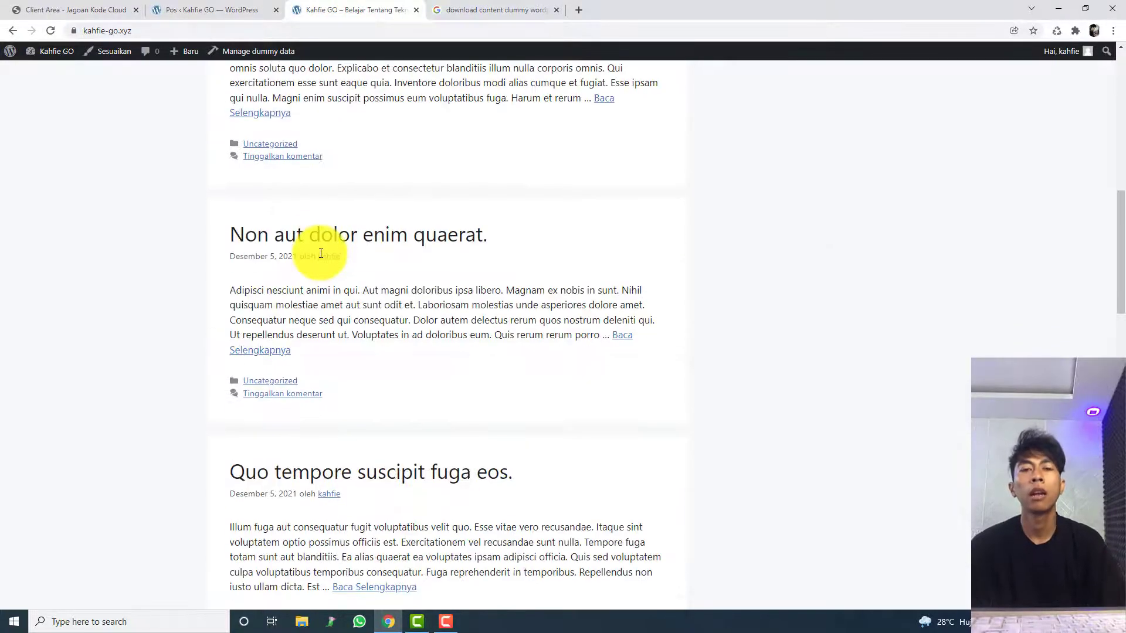
scroll(321, 253, "down", 12)
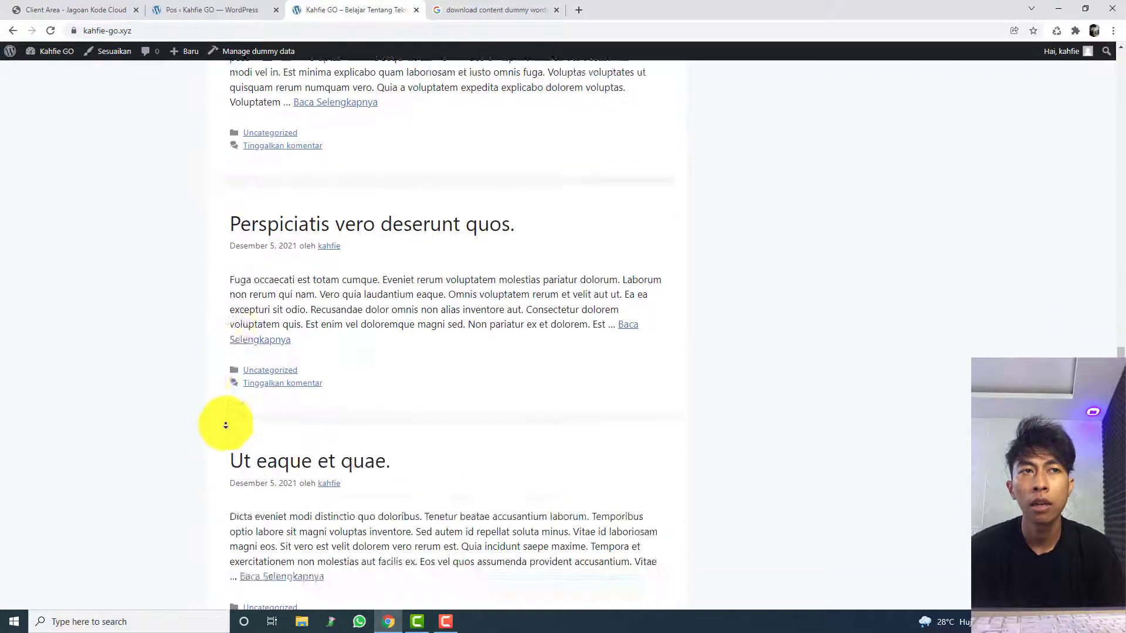
scroll(225, 425, "down", 10)
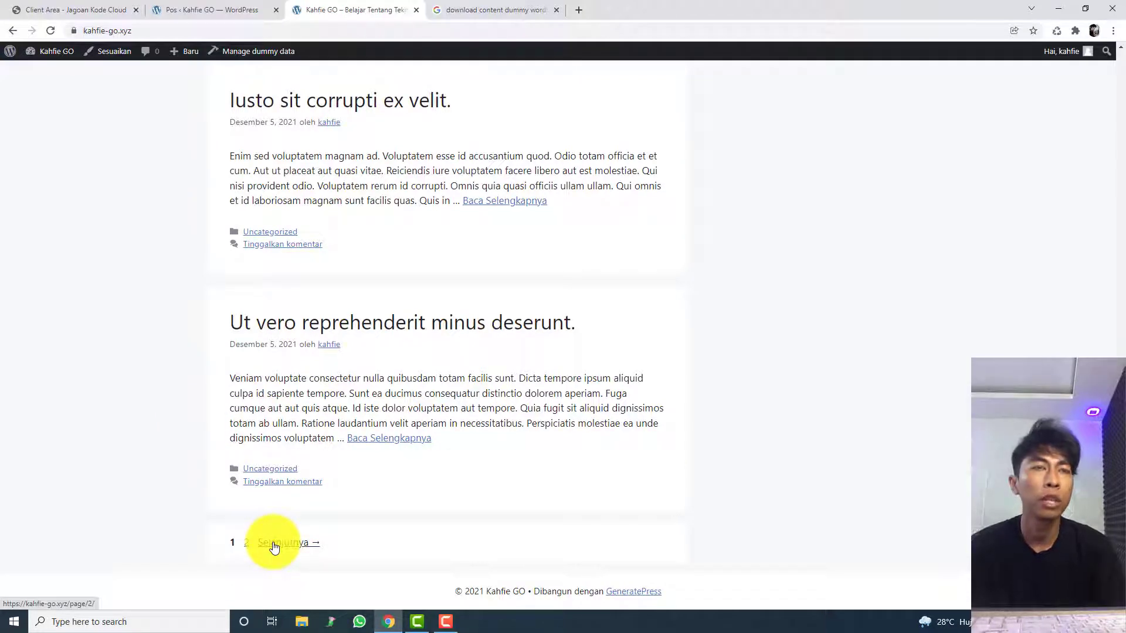
left_click(274, 544)
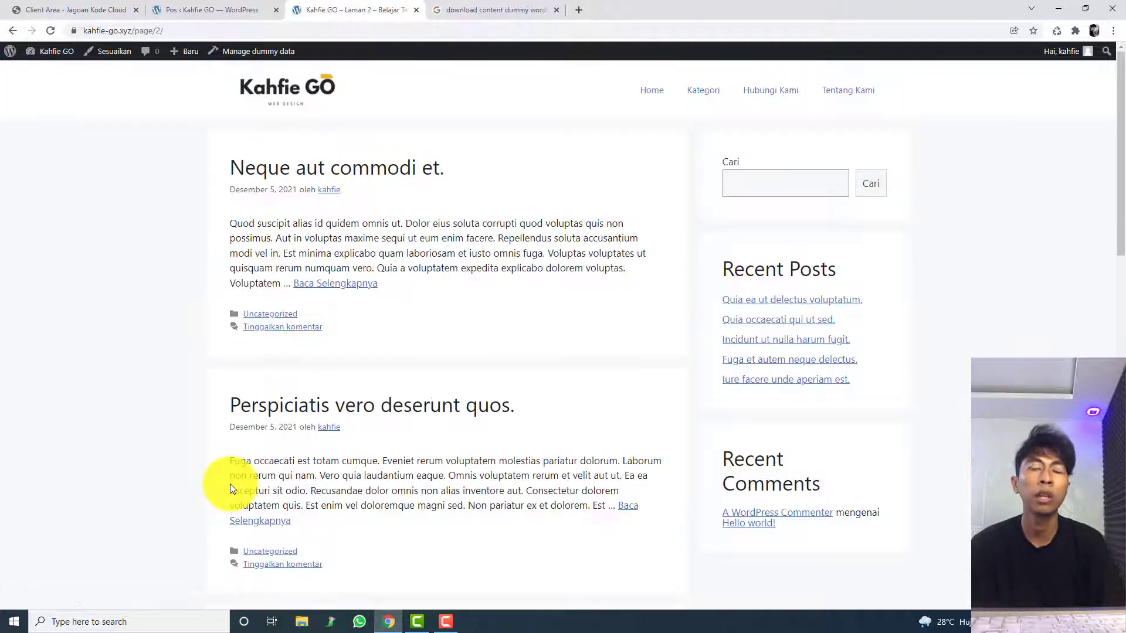
scroll(201, 425, "down", 2)
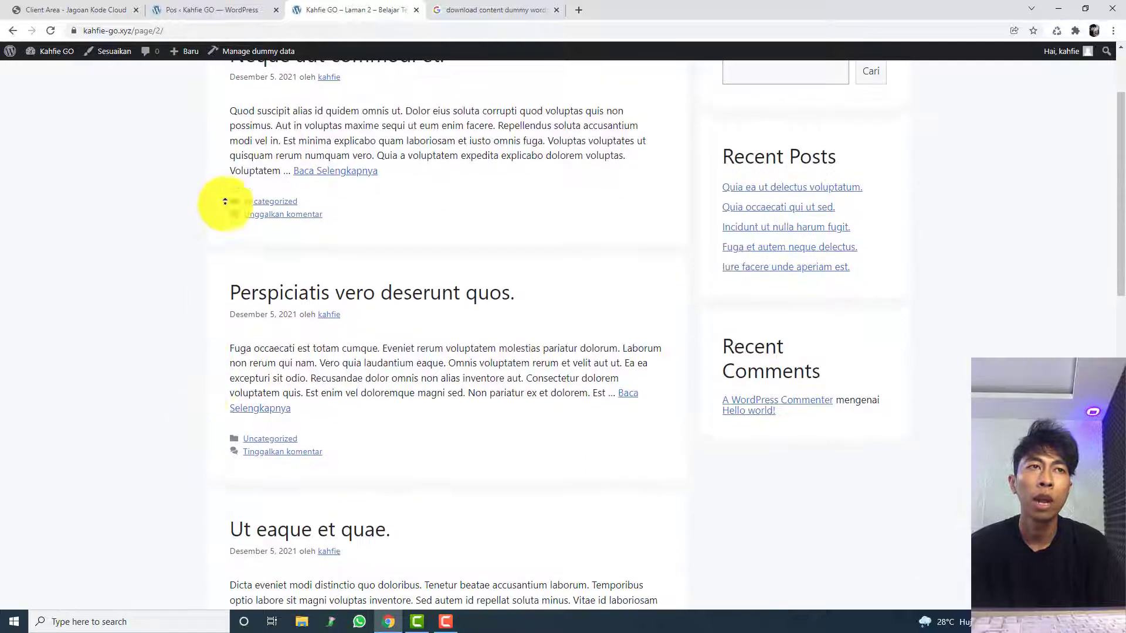
scroll(221, 201, "up", 2)
Step: Open the theme customizer from the dashboard and check the live homepage while it loads
left_click(243, 9)
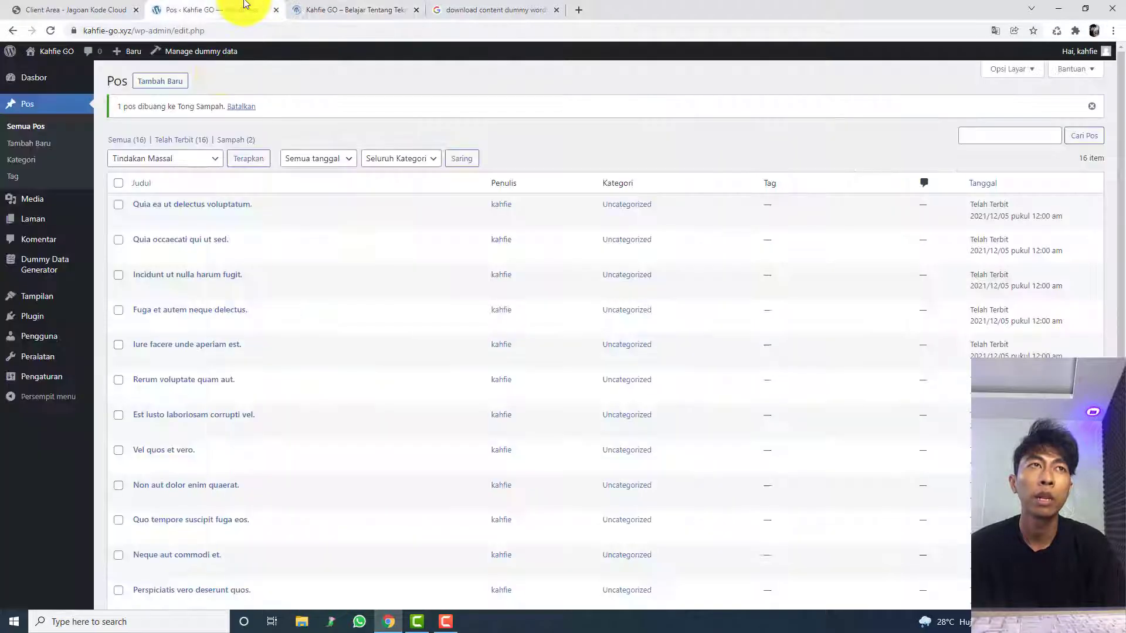
mouse_move(70, 295)
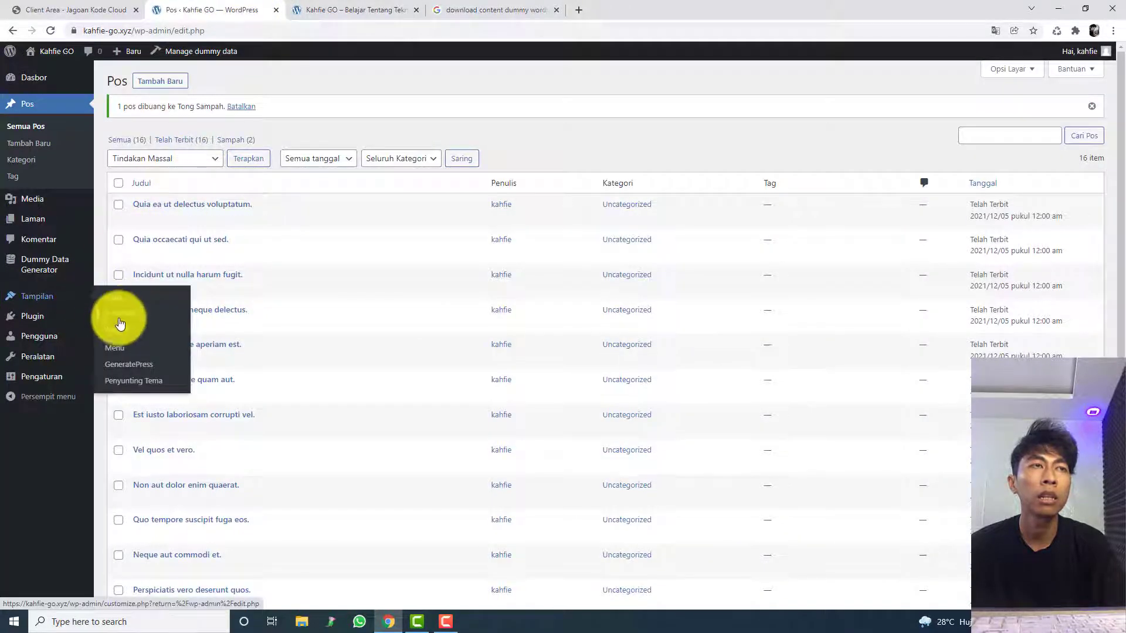
left_click(121, 325)
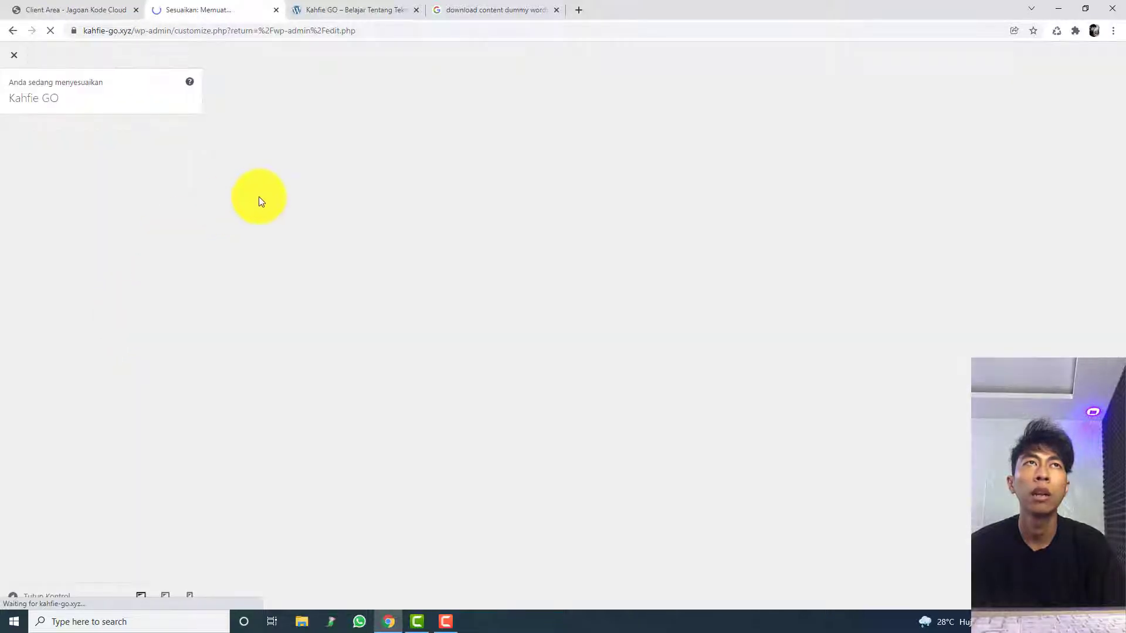
left_click(331, 10)
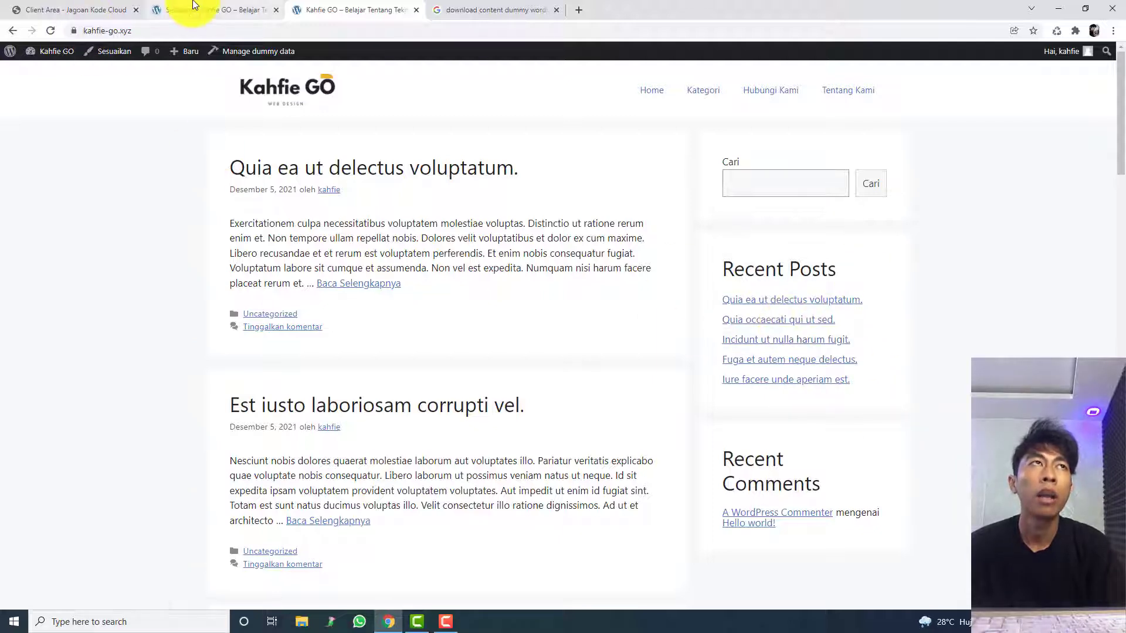
left_click(200, 9)
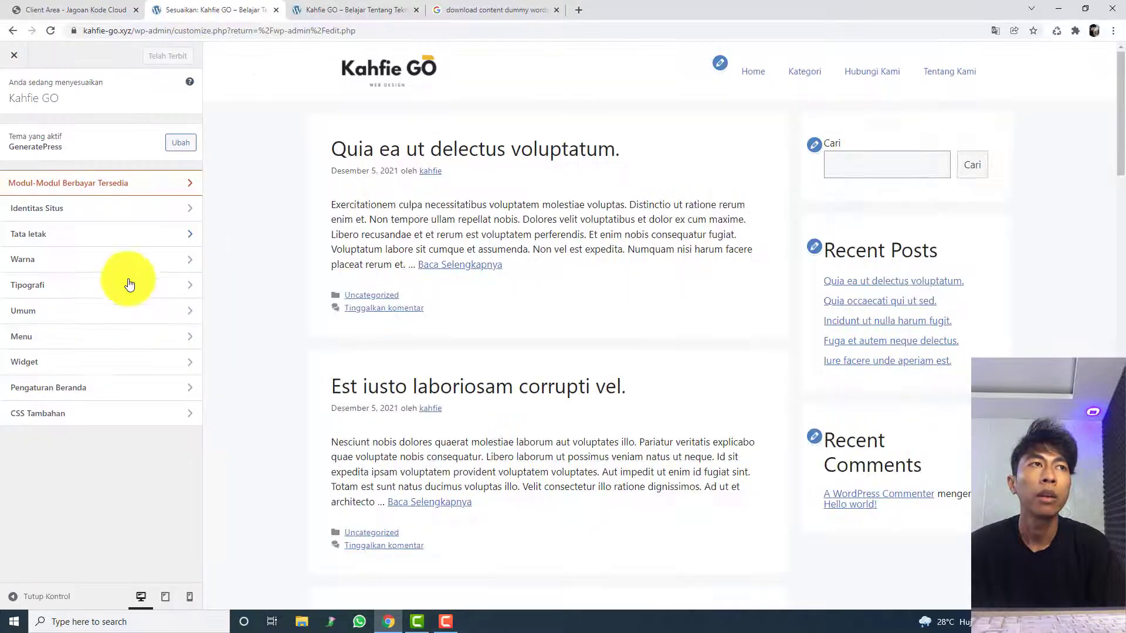
Step: Open the Sidebar Kanan widget area in the customizer and check its search, recent posts and recent comments blocks
left_click(94, 361)
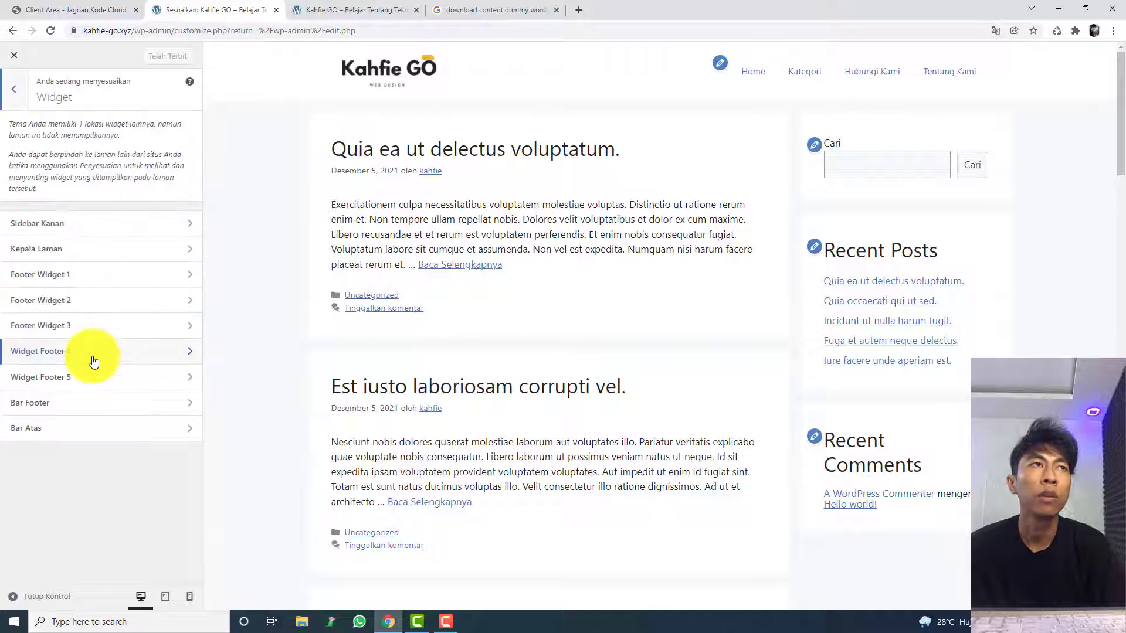
left_click(82, 228)
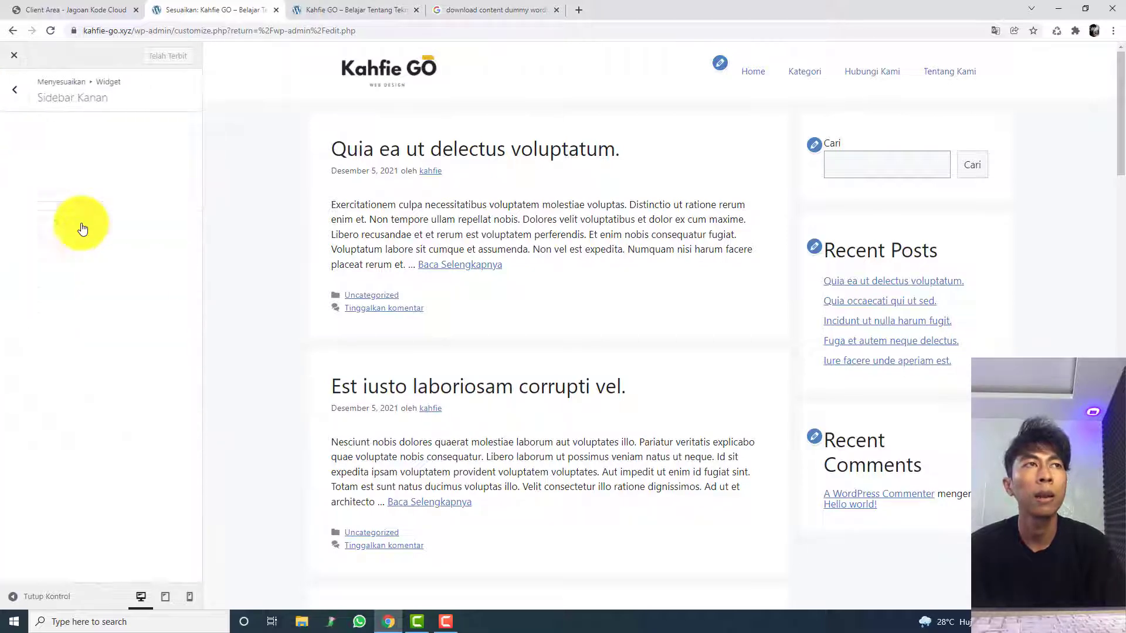
left_click(107, 380)
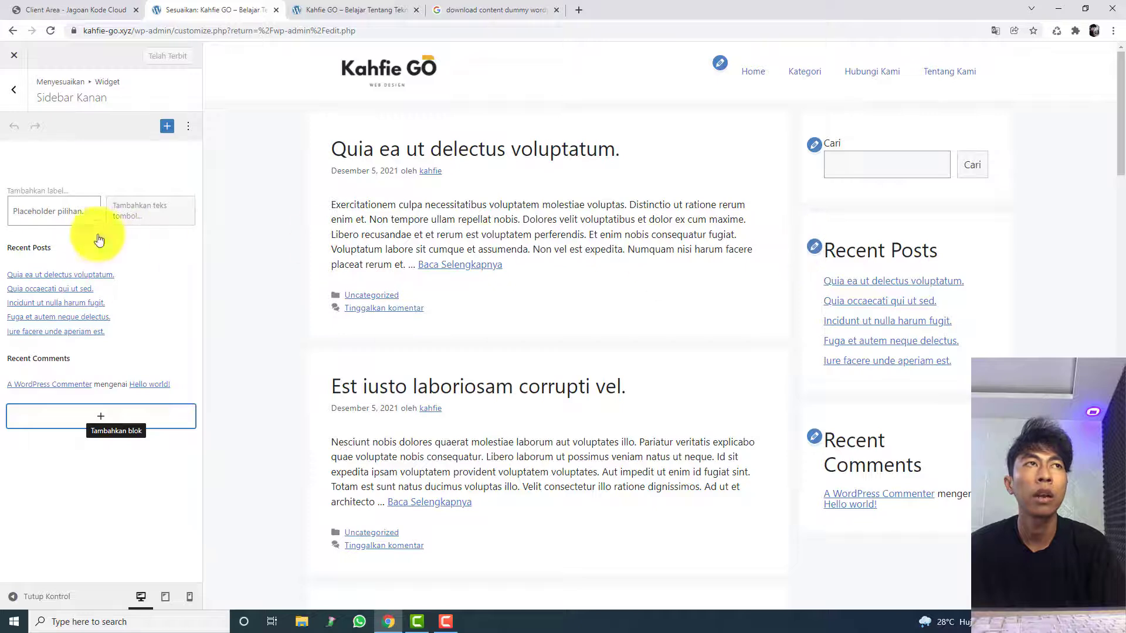
left_click(72, 224)
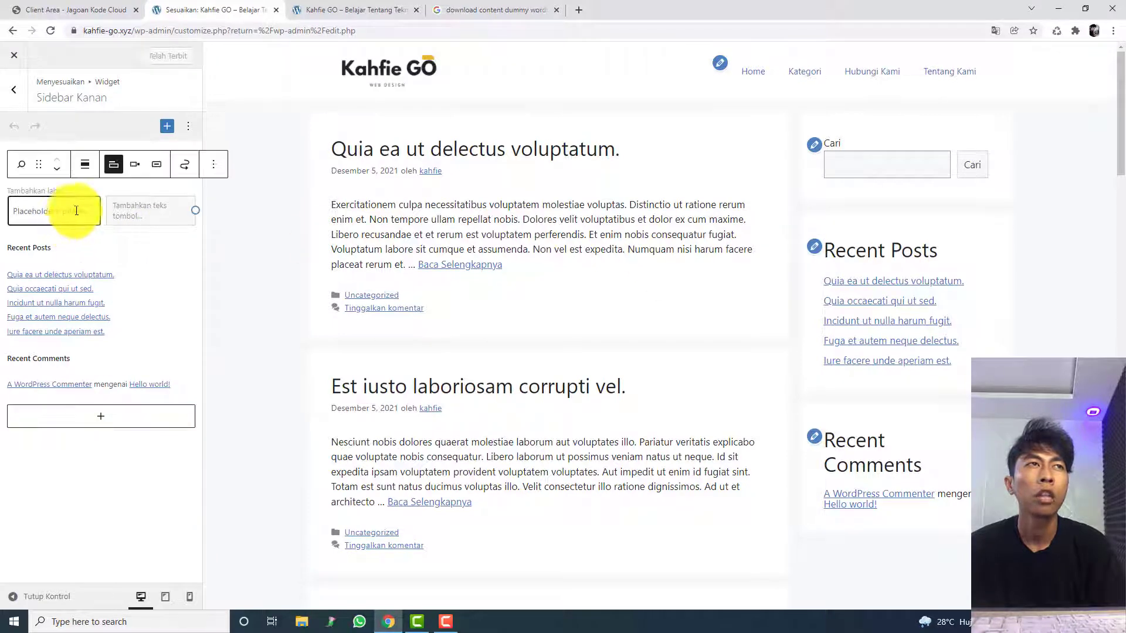
left_click(816, 156)
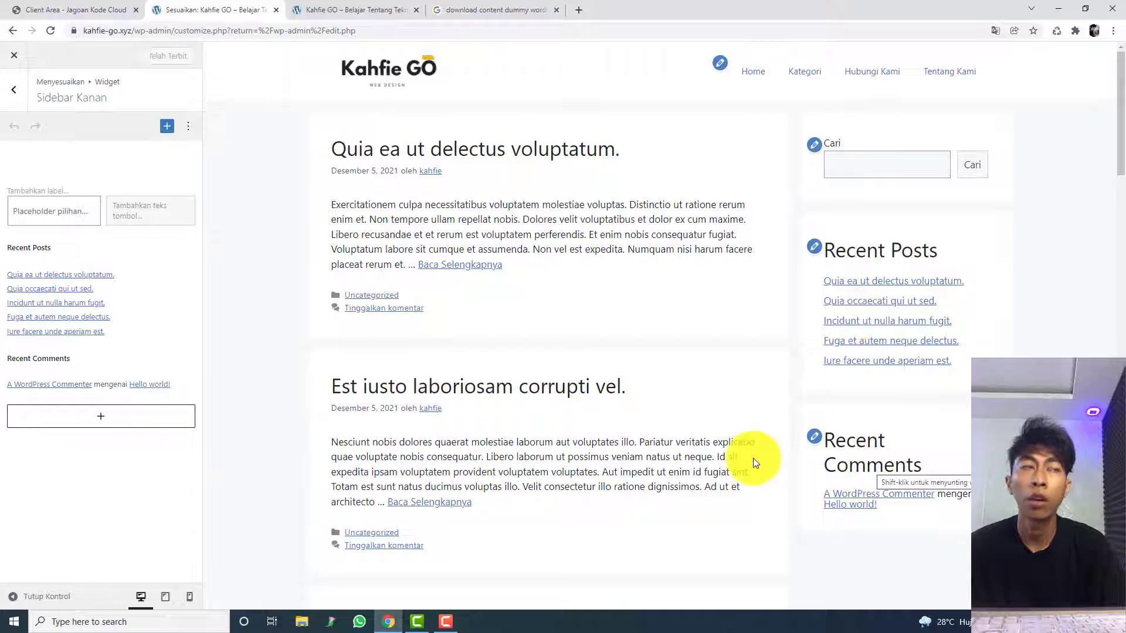
left_click(88, 365)
left_click(98, 466)
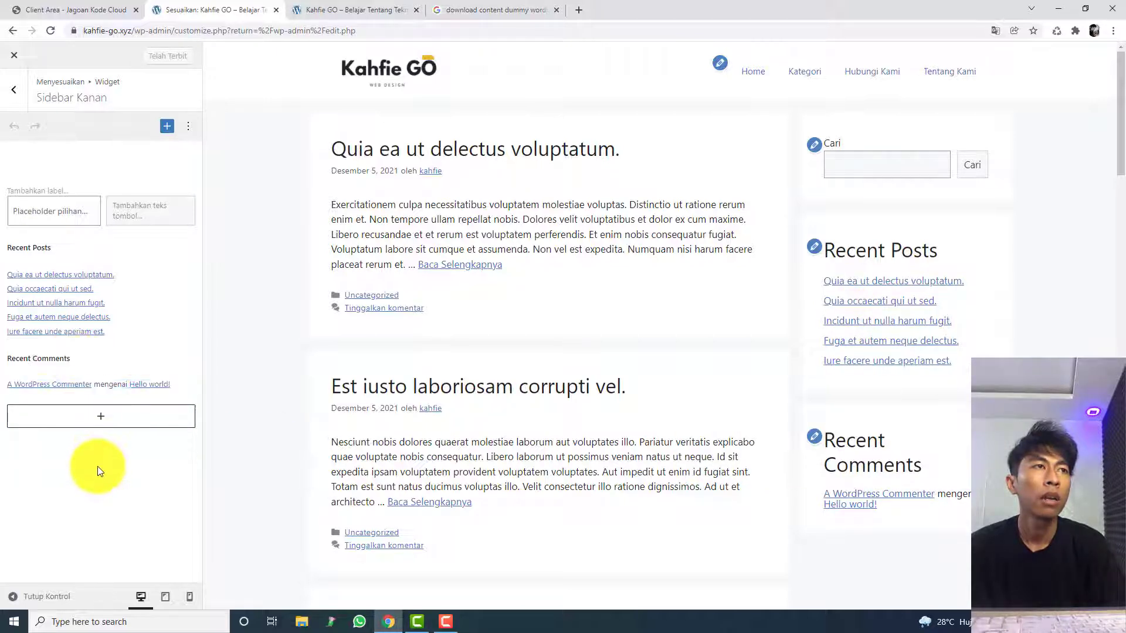
Step: Delete the "Recent Comments" heading block from Sidebar Kanan
left_click(41, 358)
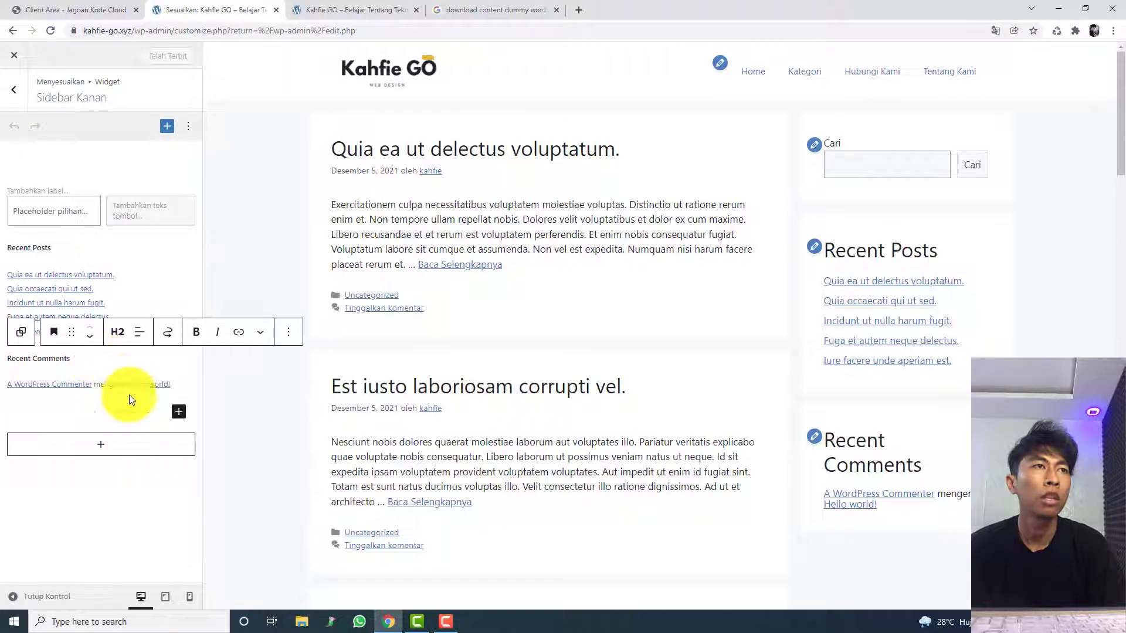
left_click(156, 477)
left_click(156, 359)
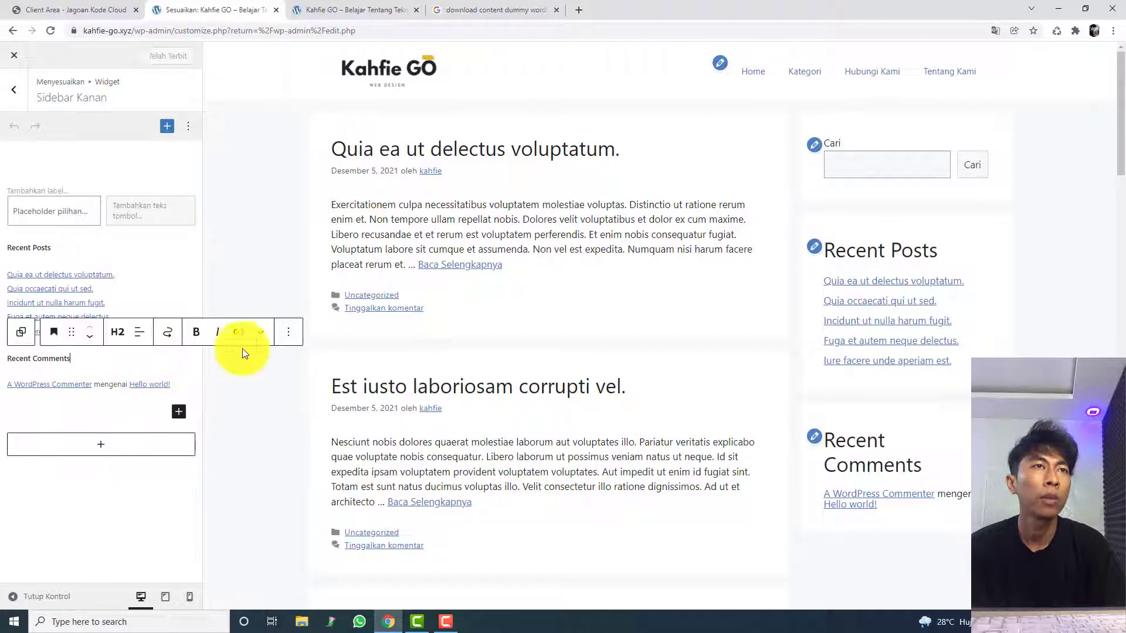
left_click(292, 339)
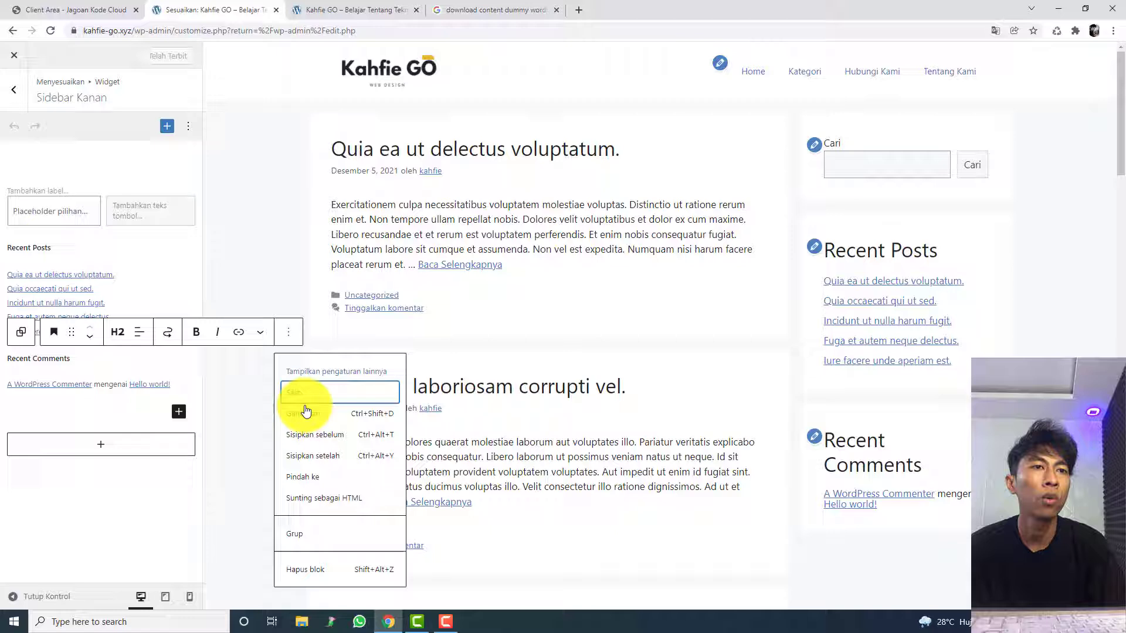
left_click(329, 568)
Step: Delete the recent comments list block from Sidebar Kanan and publish the change
left_click(188, 357)
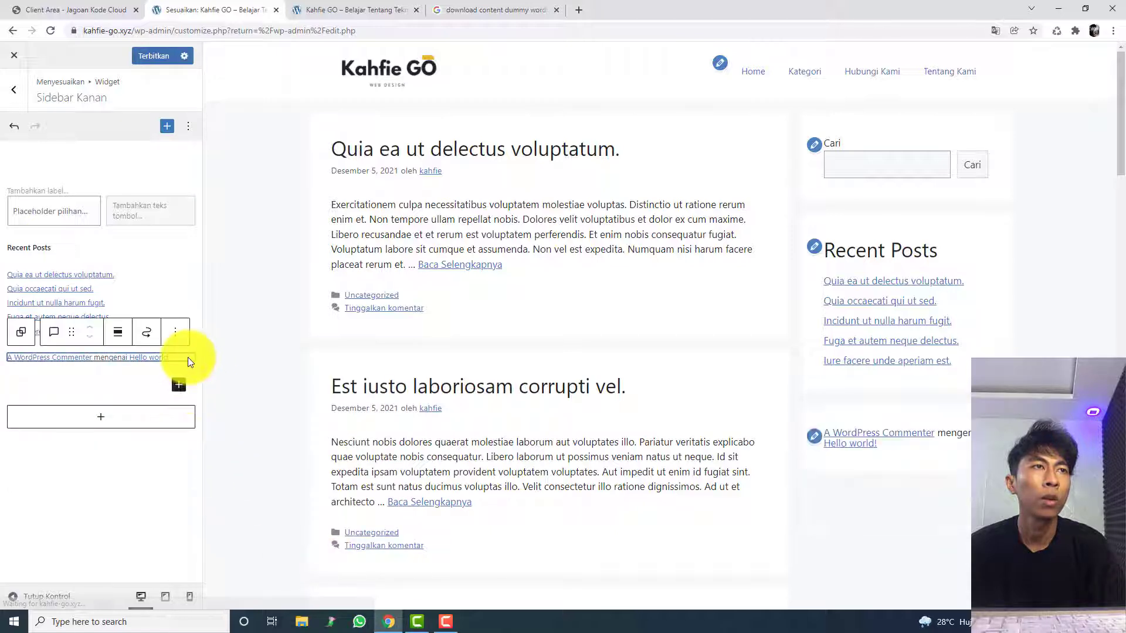
left_click(175, 333)
left_click(227, 550)
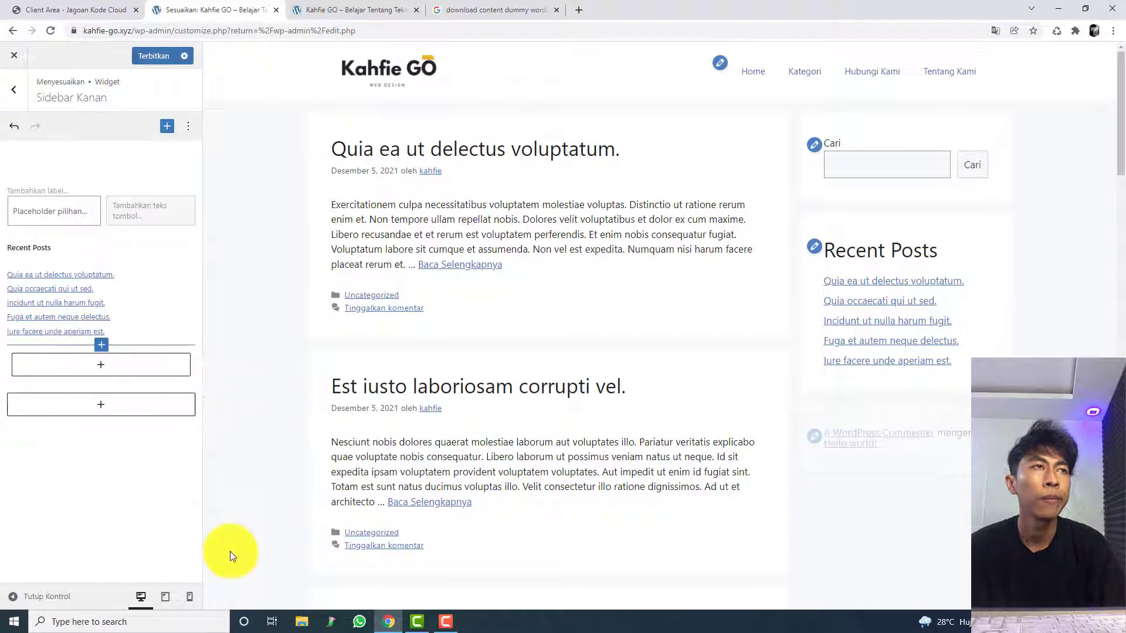
left_click(153, 55)
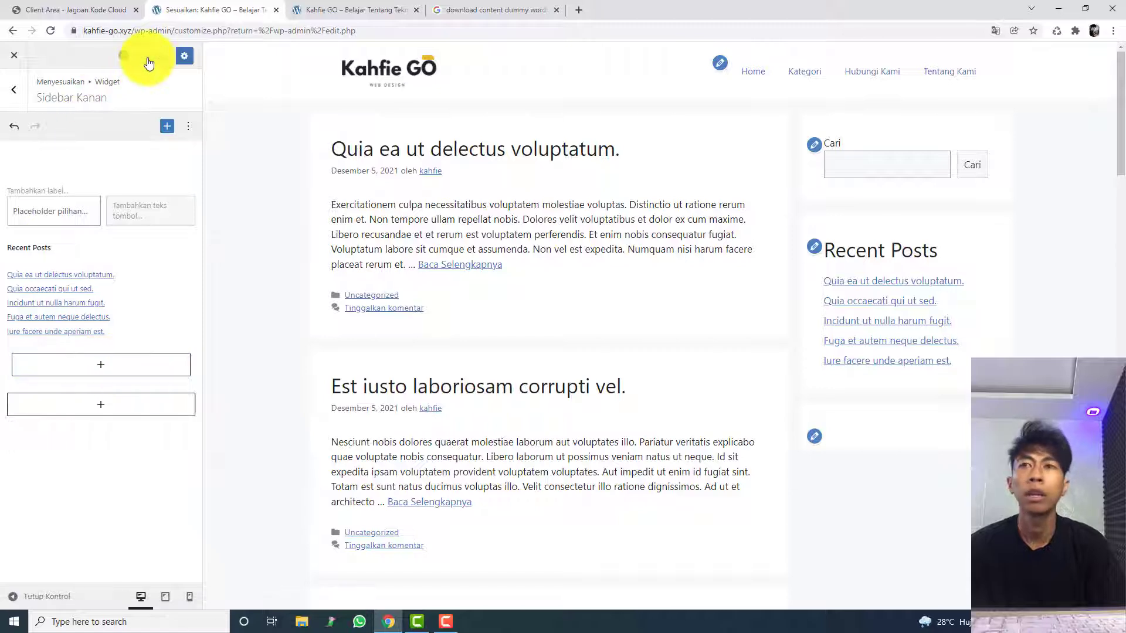
Step: Delete the leftover empty group block below Recent Posts and publish the sidebar
left_click(146, 364)
left_click(142, 332)
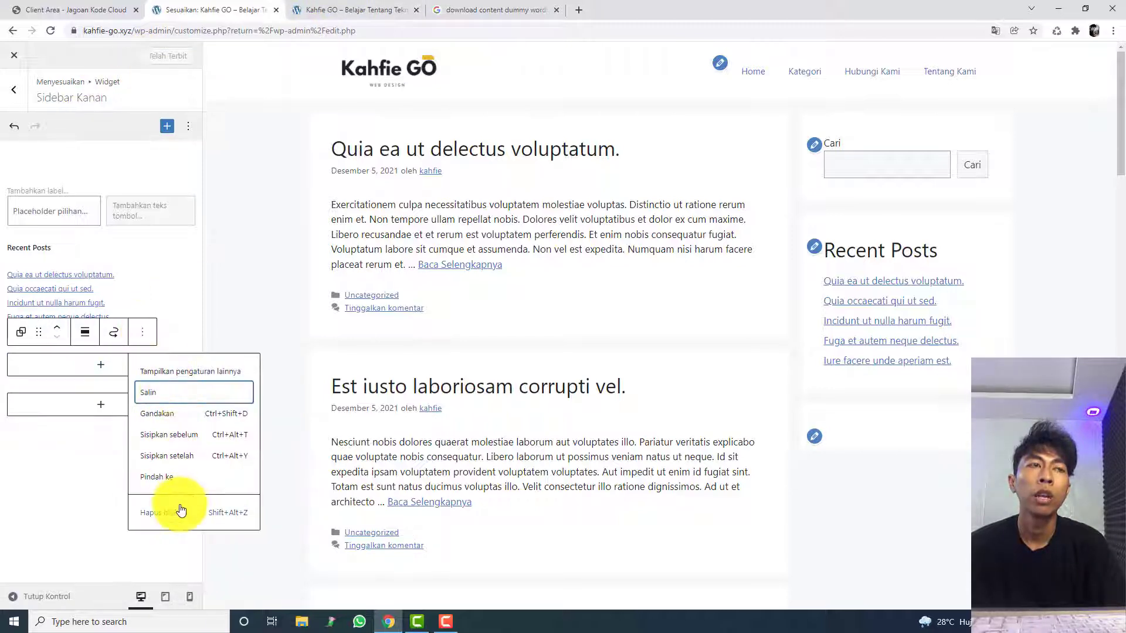
left_click(180, 510)
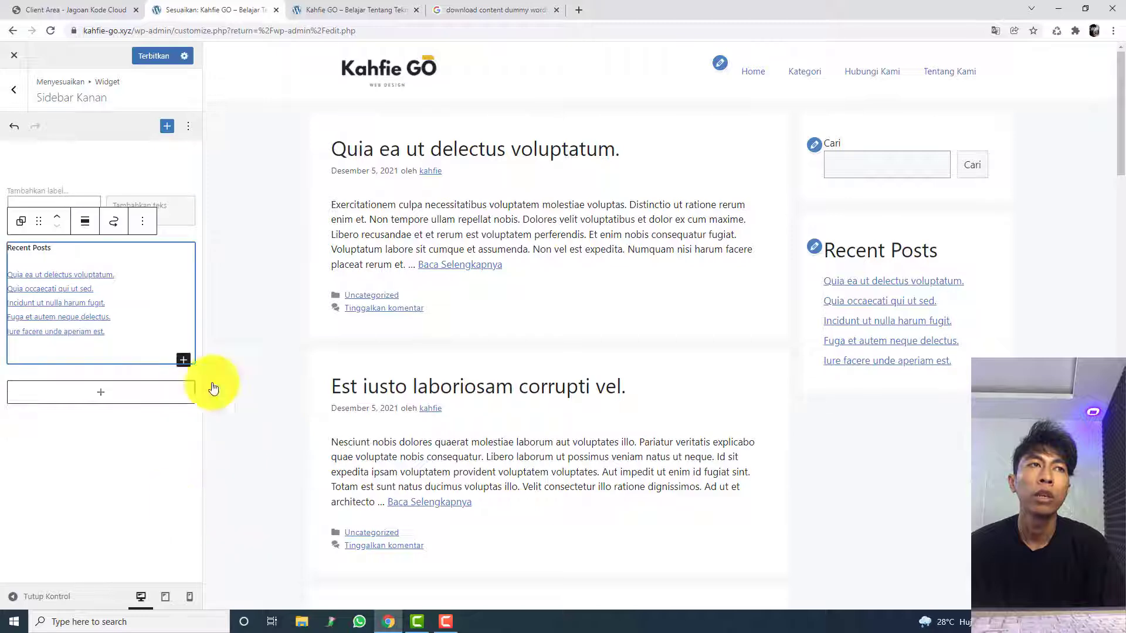
left_click(176, 54)
Step: Reload the live homepage kahfie-go.xyz and check the sidebar widgets alongside the posts
left_click(351, 10)
left_click(353, 28)
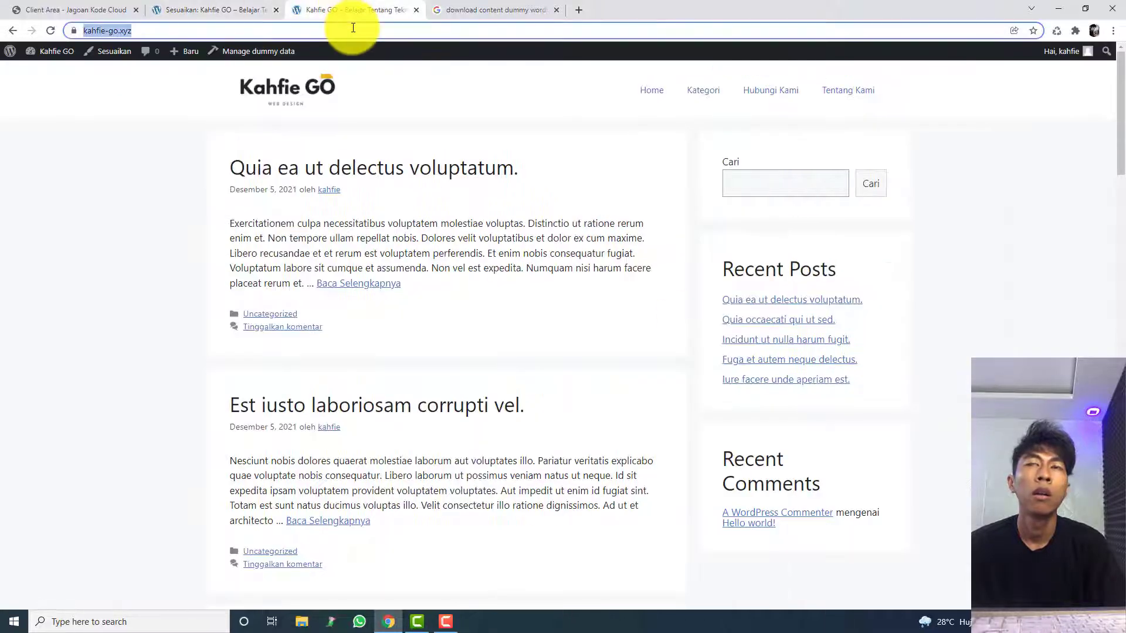
key("Return")
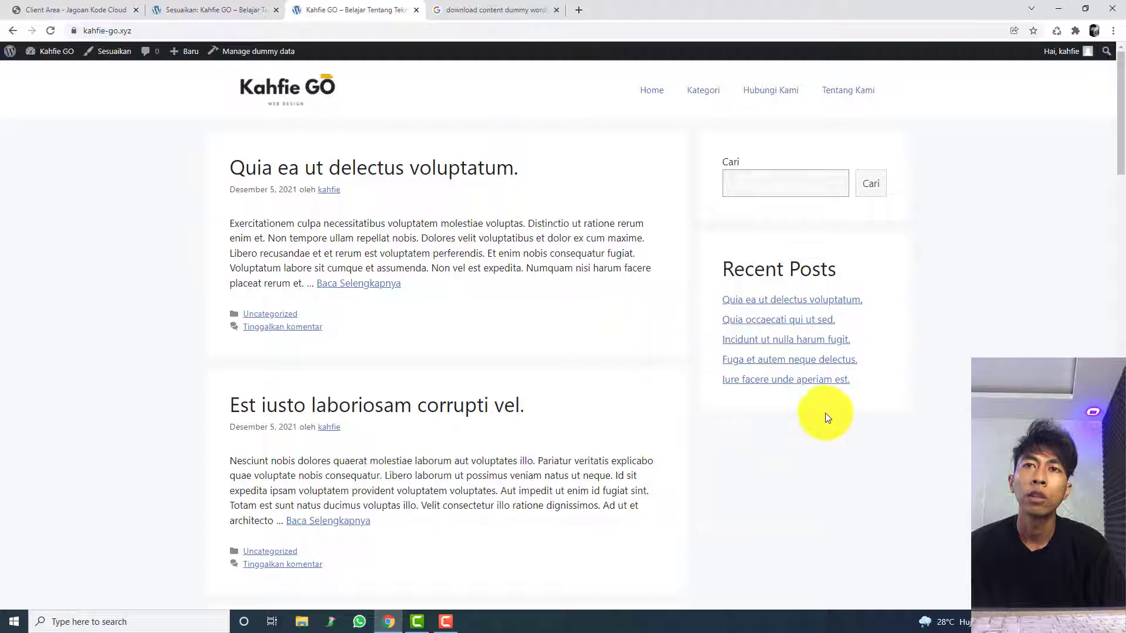
scroll(758, 417, "down", 9)
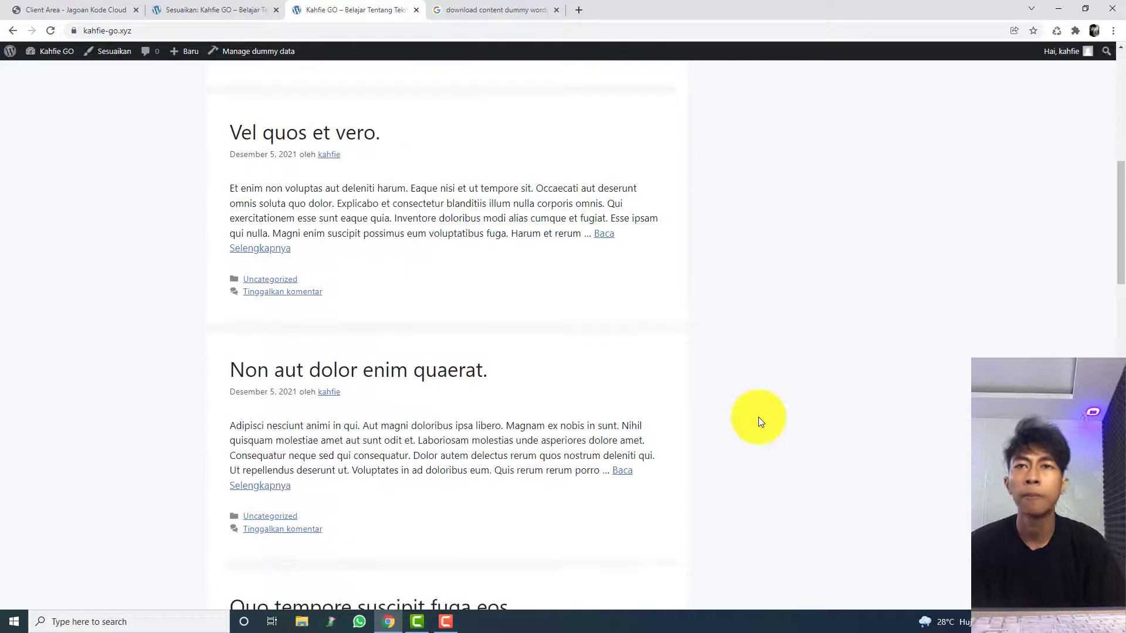
scroll(758, 417, "up", 9)
Step: Return to the customizer, open the full block list for Sidebar Kanan and look through the available blocks
left_click(175, 10)
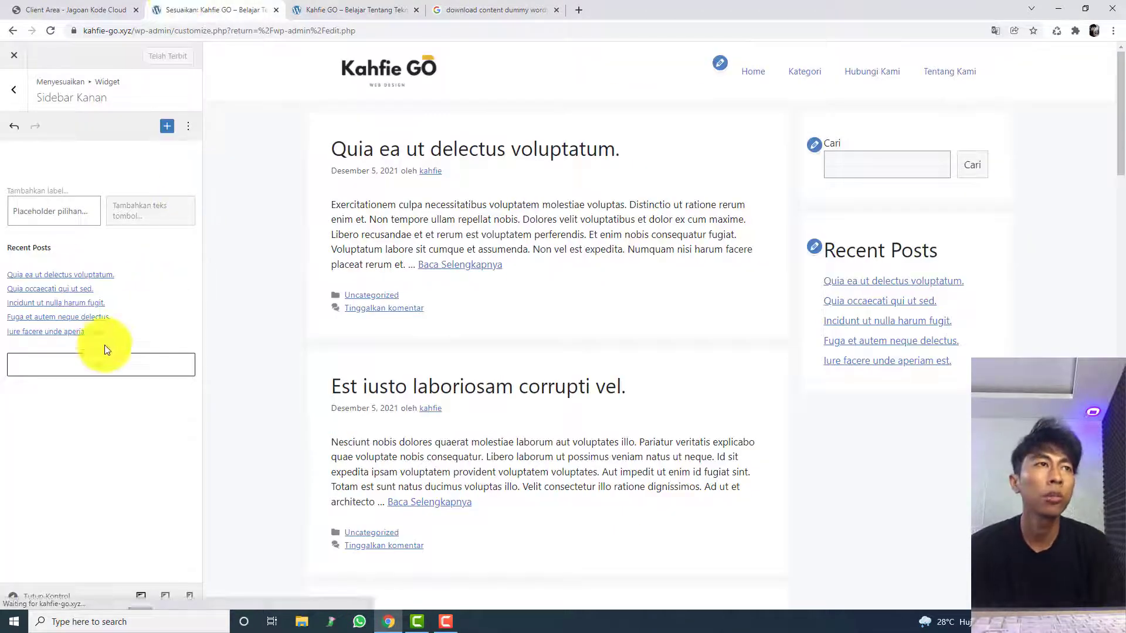
left_click(101, 365)
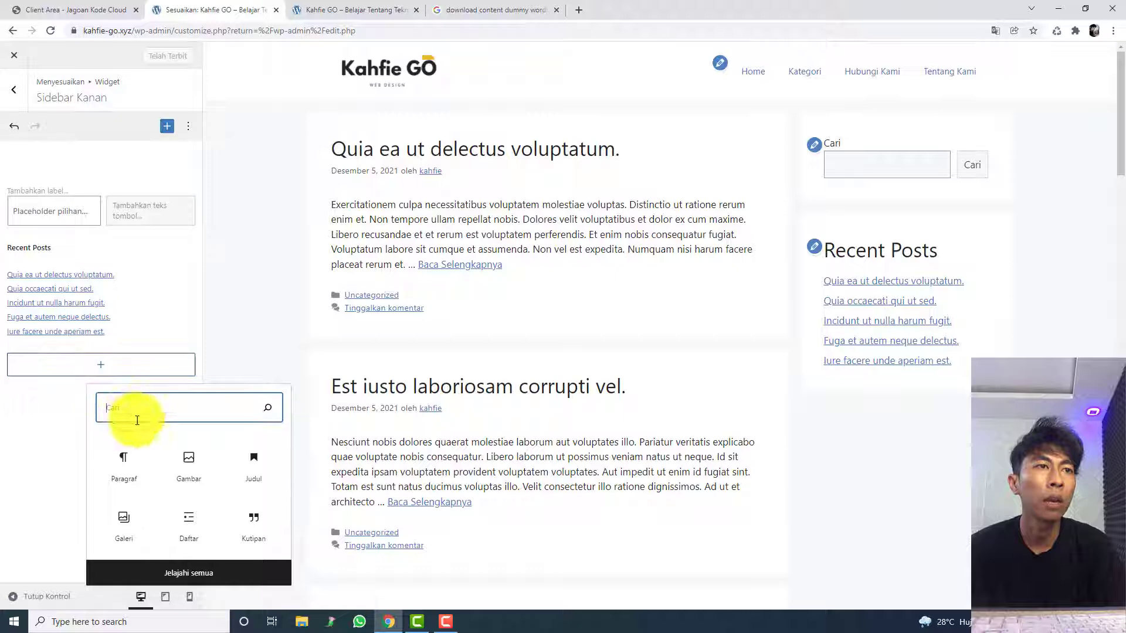
left_click(201, 573)
scroll(275, 398, "down", 10)
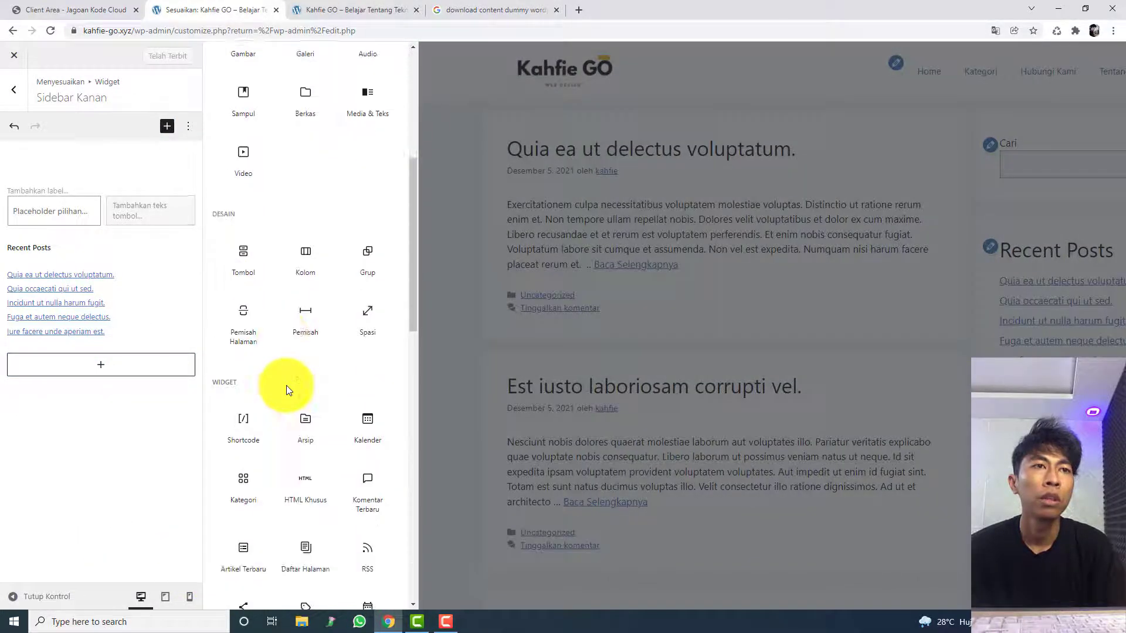
scroll(287, 387, "up", 10)
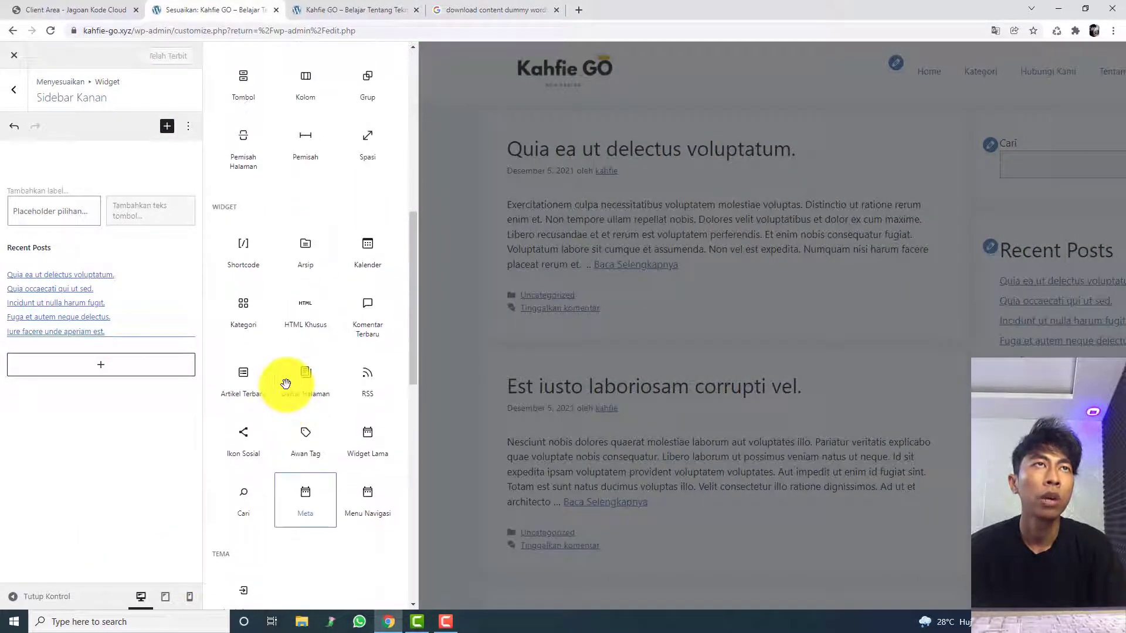
scroll(291, 391, "down", 12)
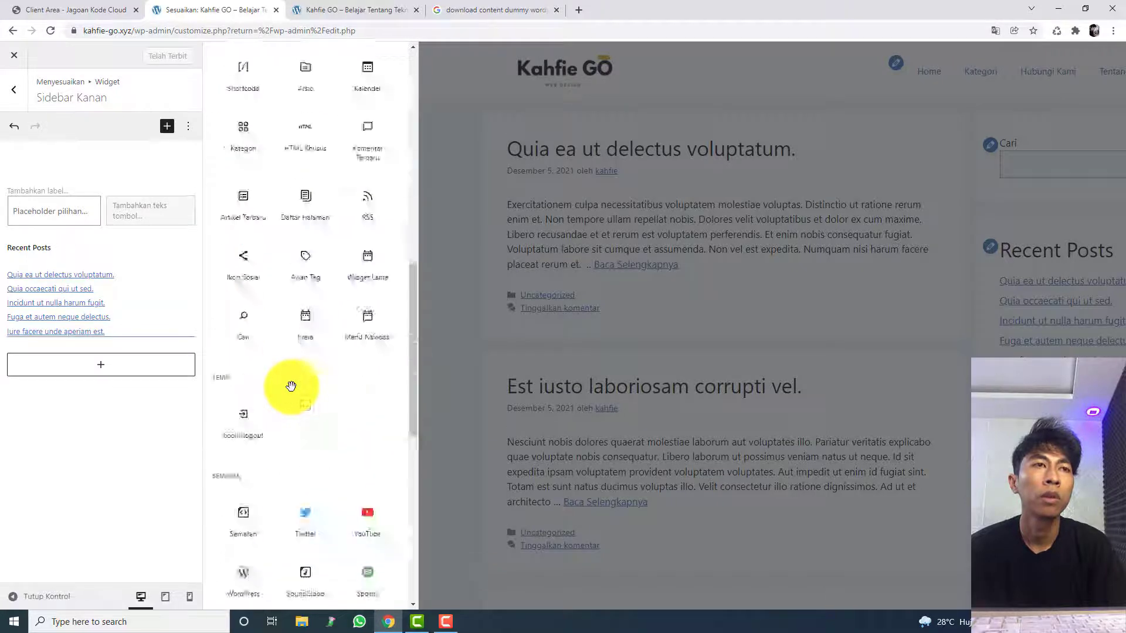
scroll(291, 387, "down", 2)
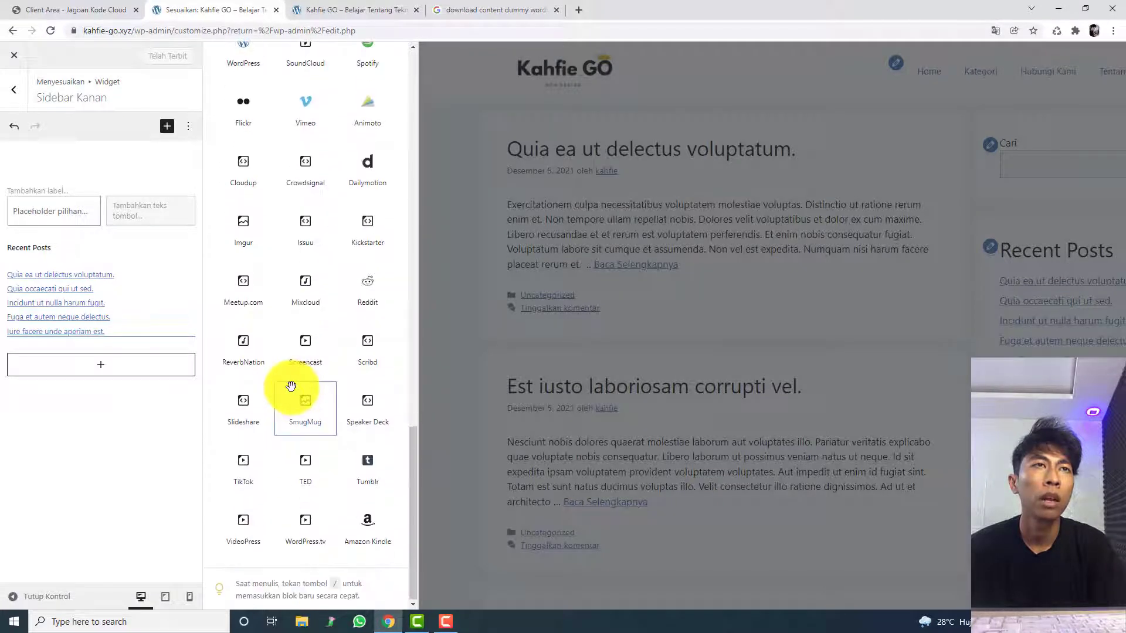
scroll(292, 386, "up", 5)
scroll(292, 388, "up", 8)
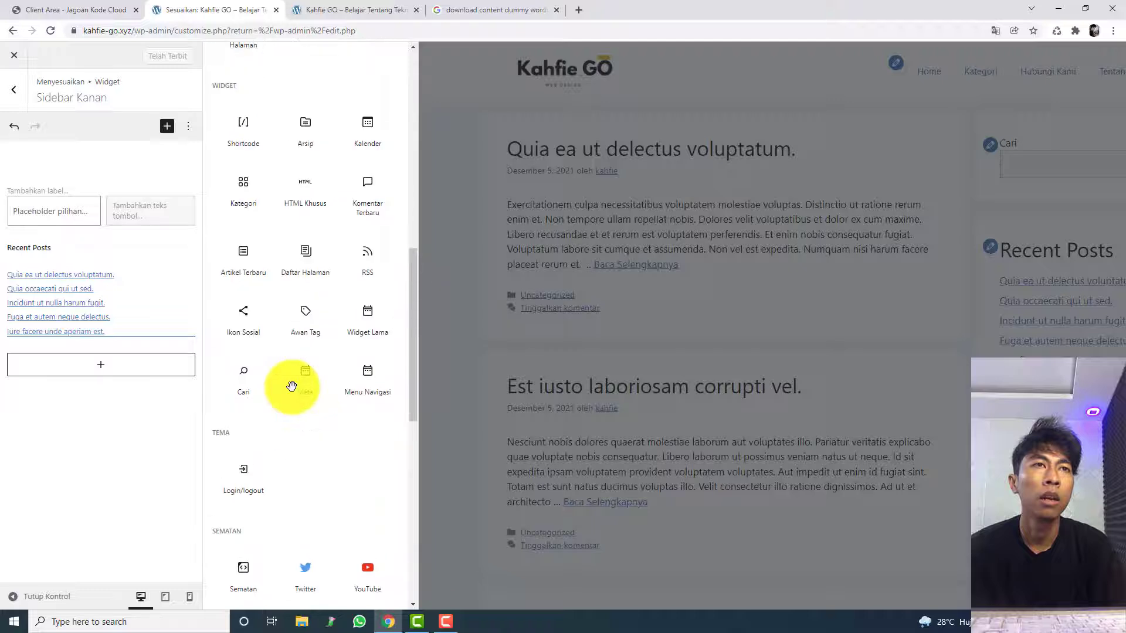
scroll(293, 393, "up", 2)
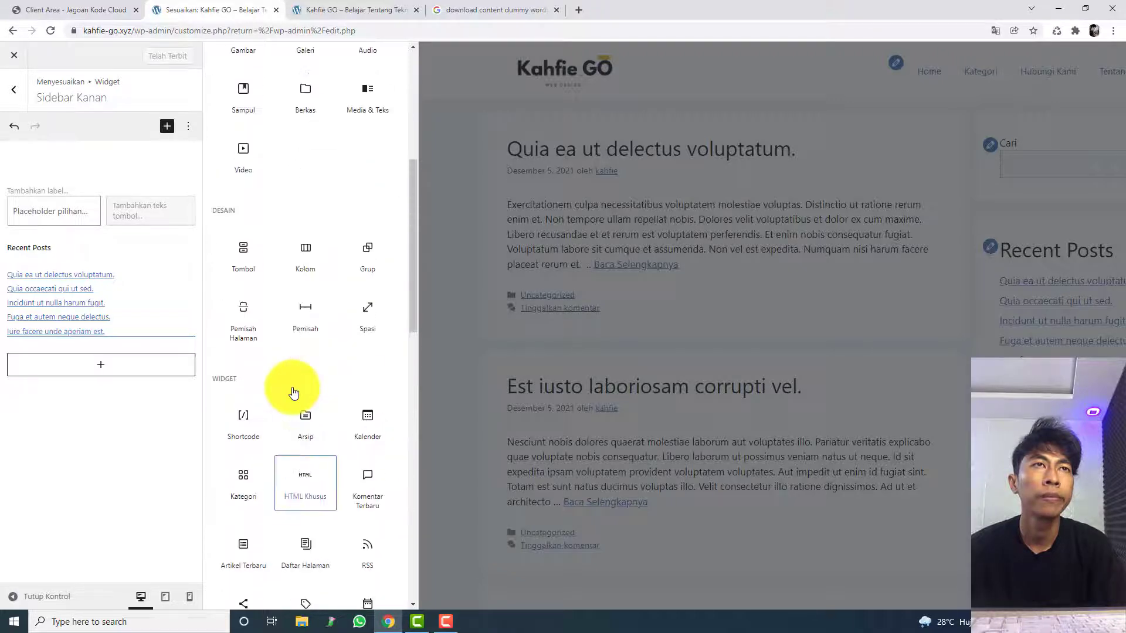
scroll(292, 387, "up", 6)
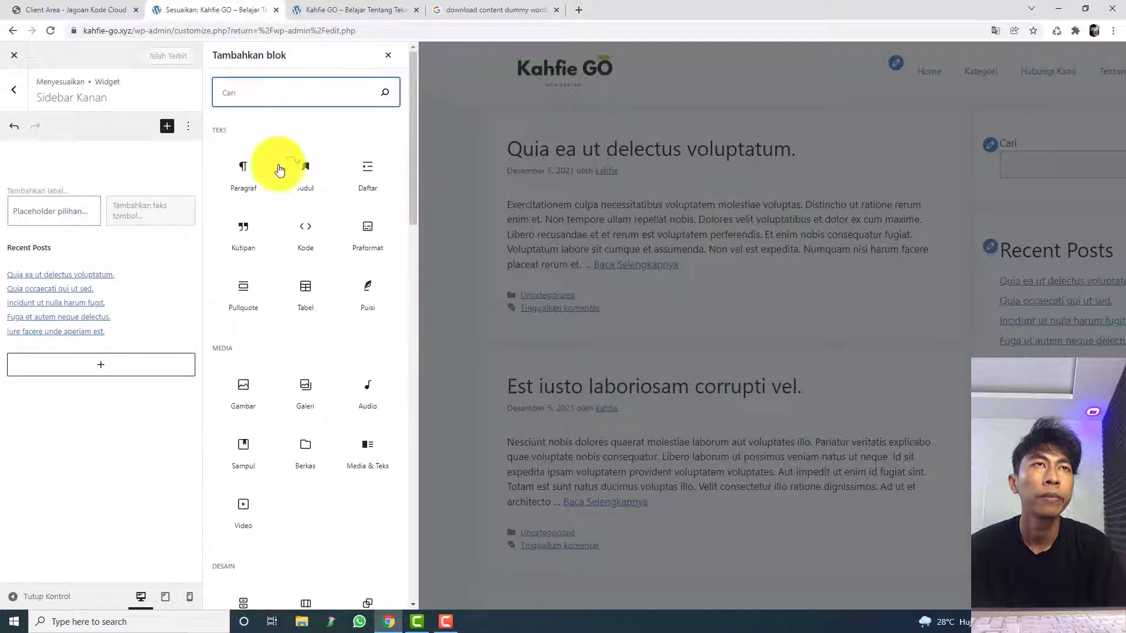
Step: Search the block list for "gene" and clear the search
type("gemb")
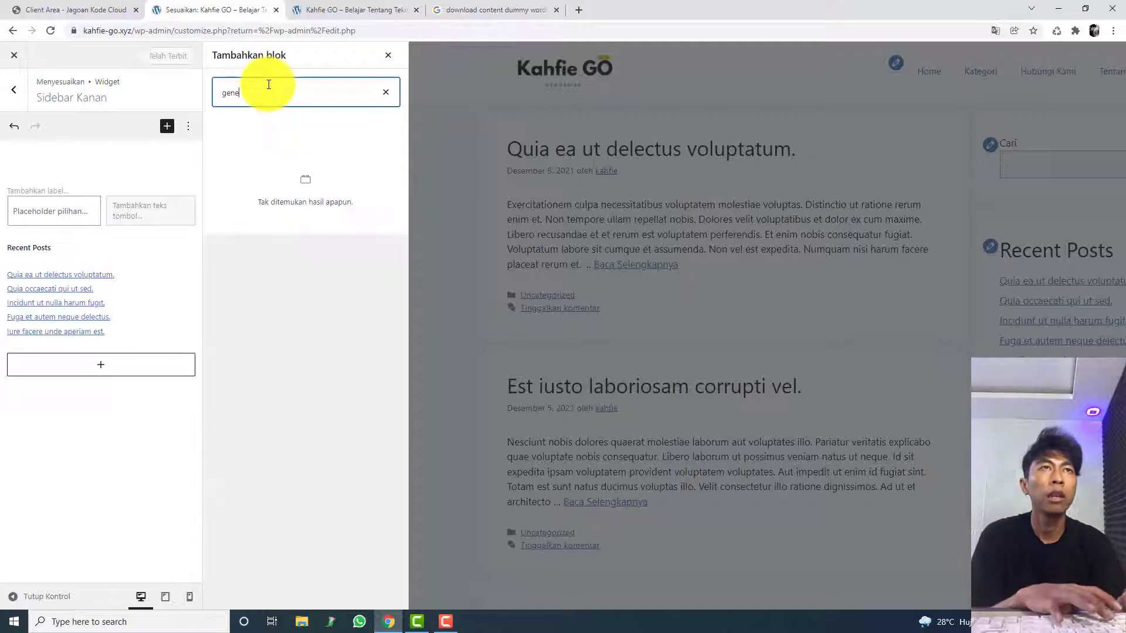
key("BackSpace")
key("BackSpace")
key("BackSpace")
key("BackSpace")
Step: Add a Gambar (image) block below Recent Posts in Sidebar Kanan
scroll(282, 264, "down", 5)
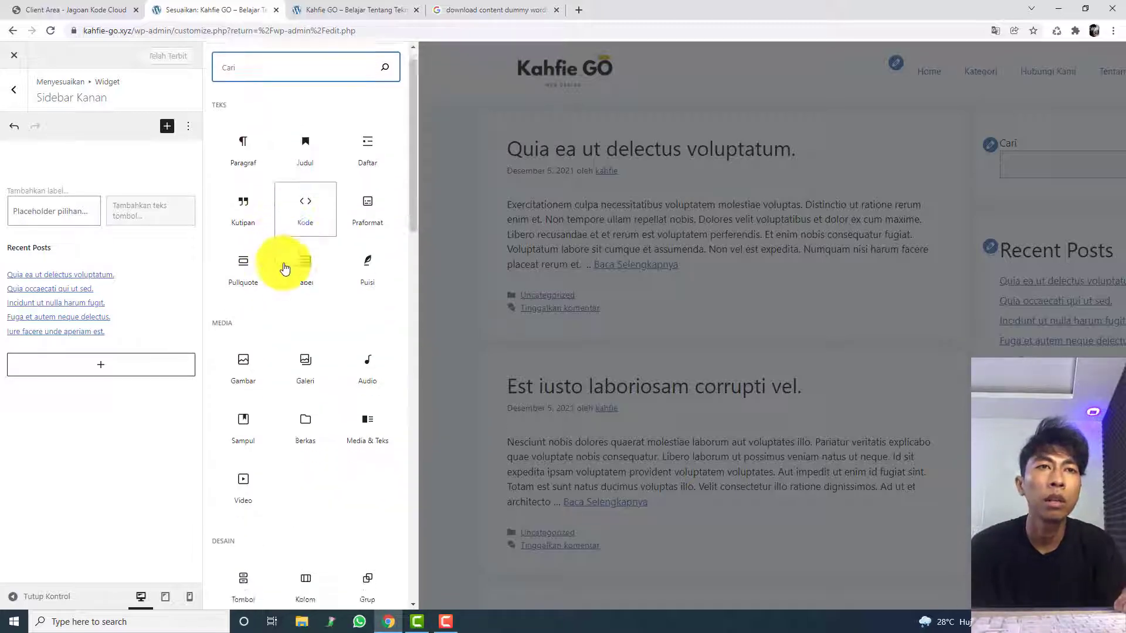
scroll(293, 264, "down", 3)
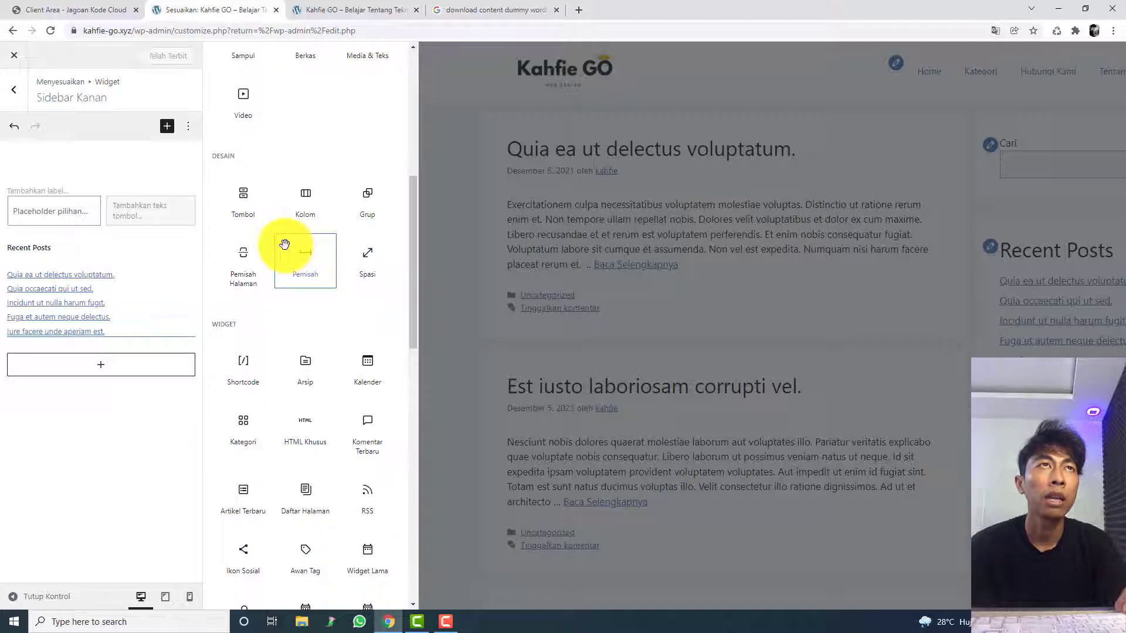
scroll(284, 244, "up", 8)
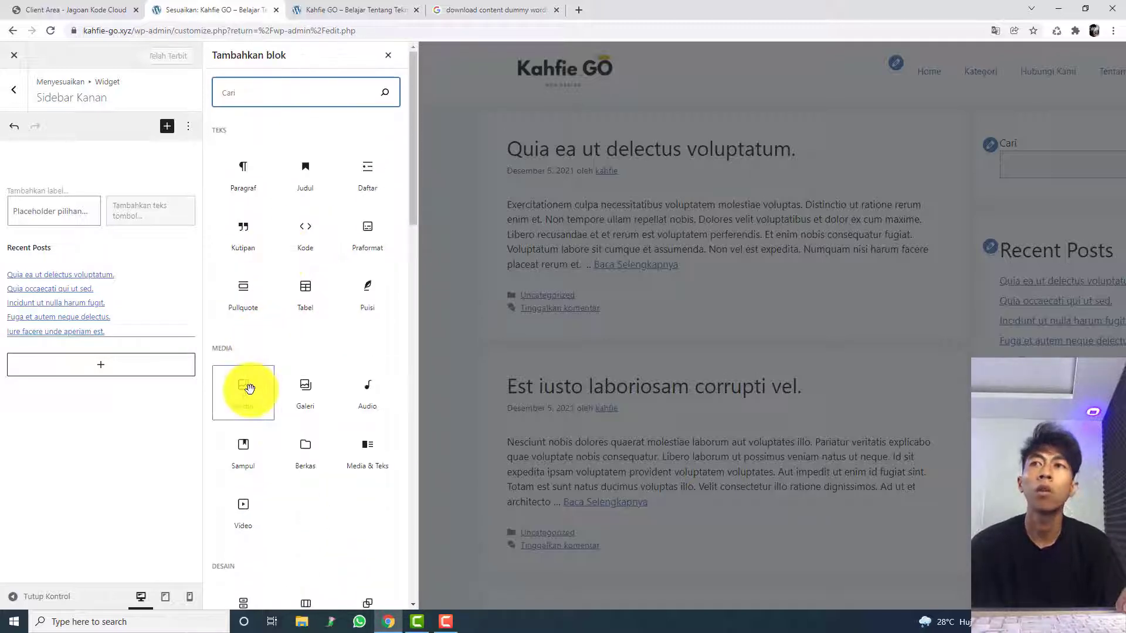
left_click(249, 388)
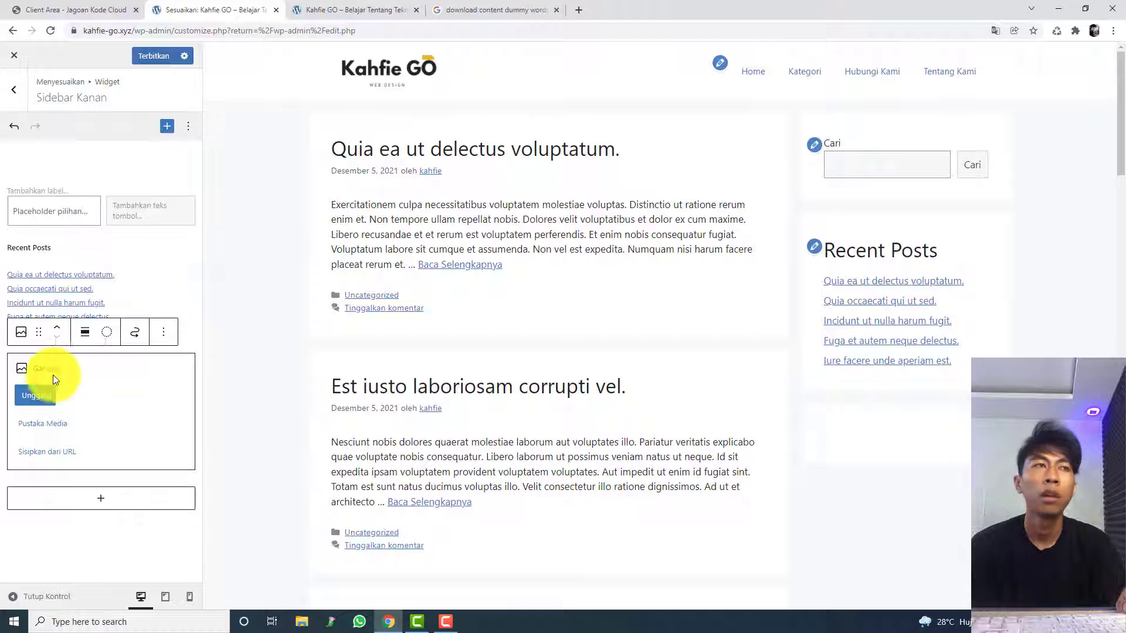
left_click(28, 399)
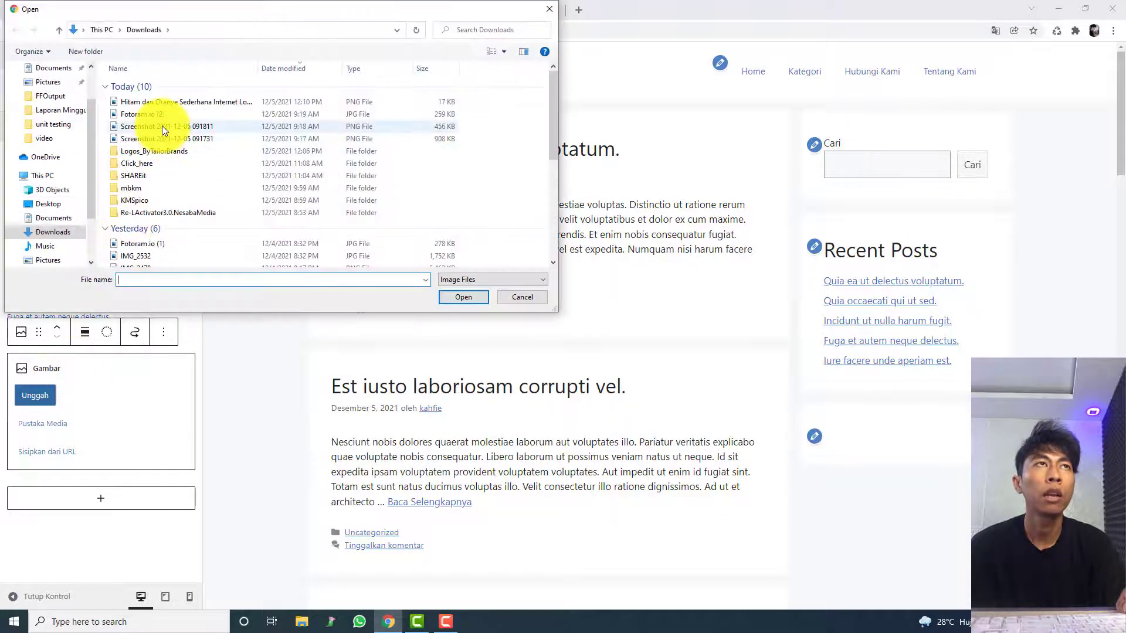
scroll(156, 135, "down", 4)
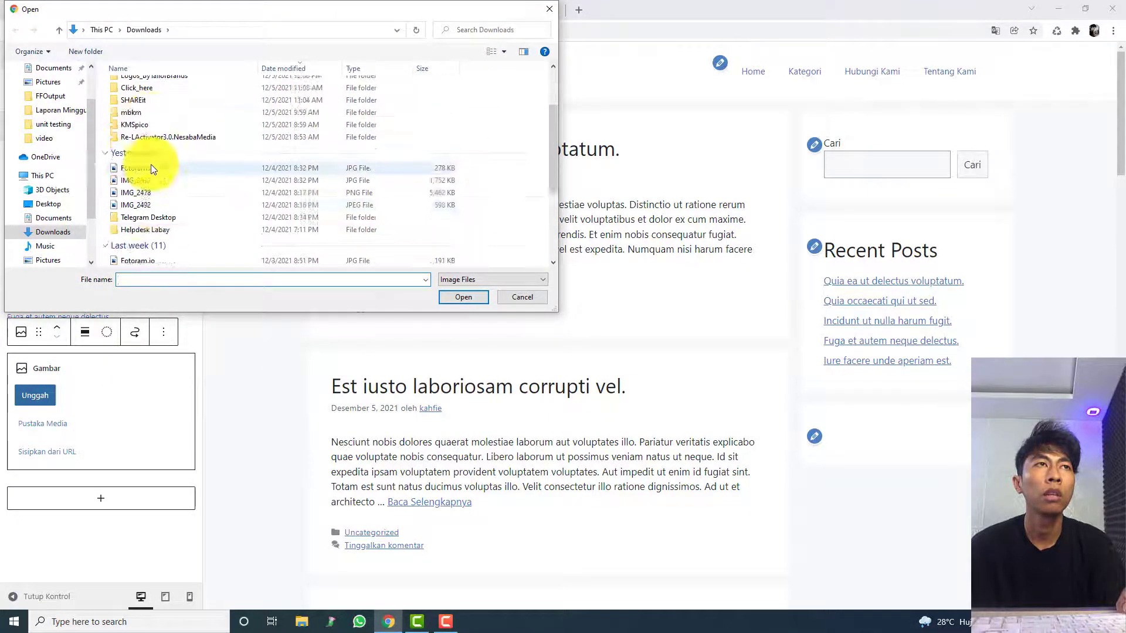
scroll(154, 172, "down", 1)
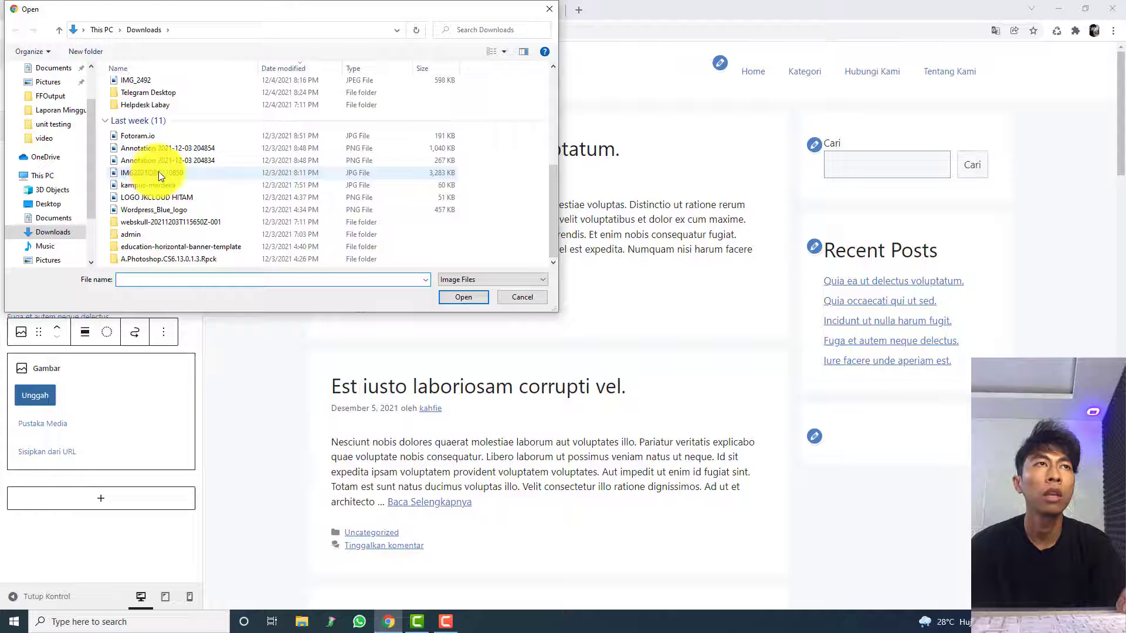
left_click(68, 258)
scroll(87, 213, "down", 1)
left_click(62, 244)
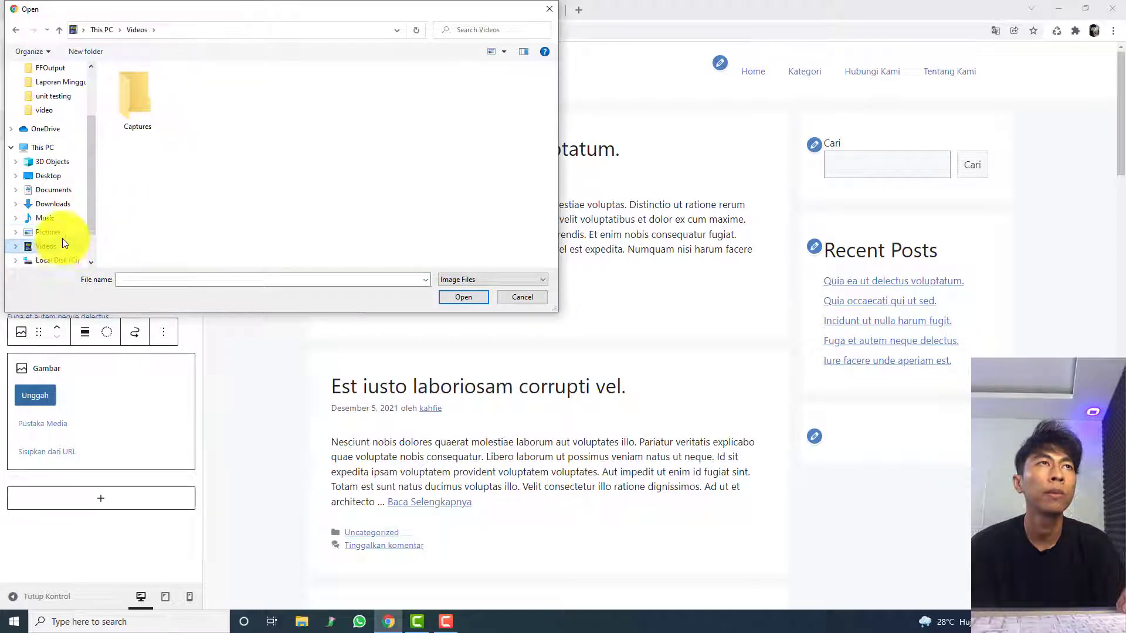
left_click(61, 232)
left_click(69, 206)
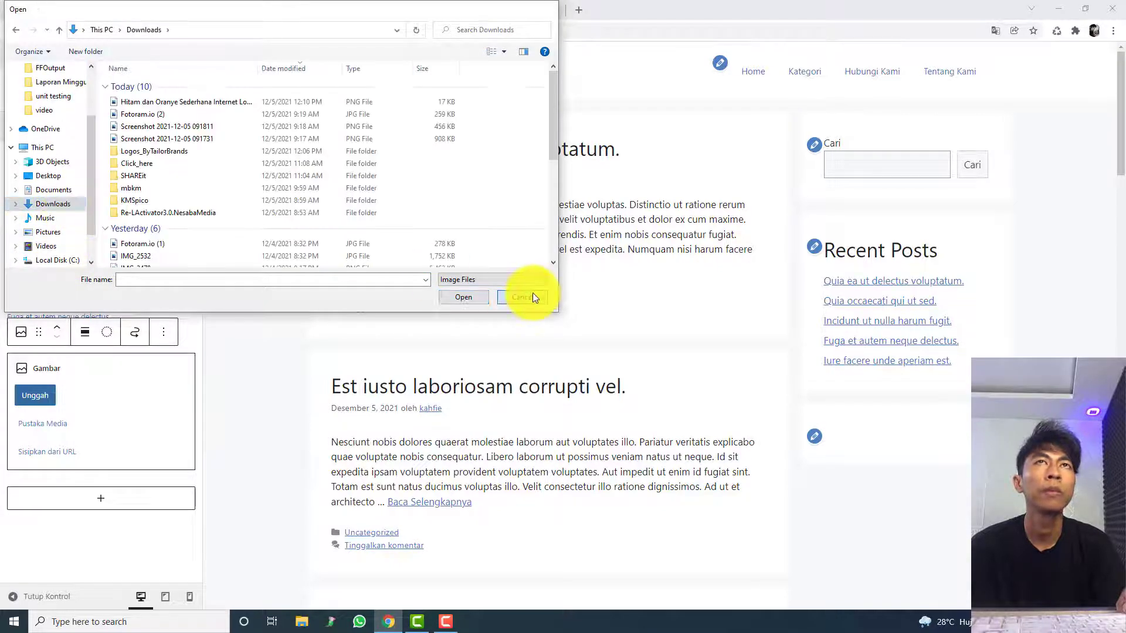
left_click(531, 295)
Step: Search Google for "jagoankodecloud" in a new browser tab and open the jagoankodecloud.com website from the results
left_click(579, 9)
type("jagoankode")
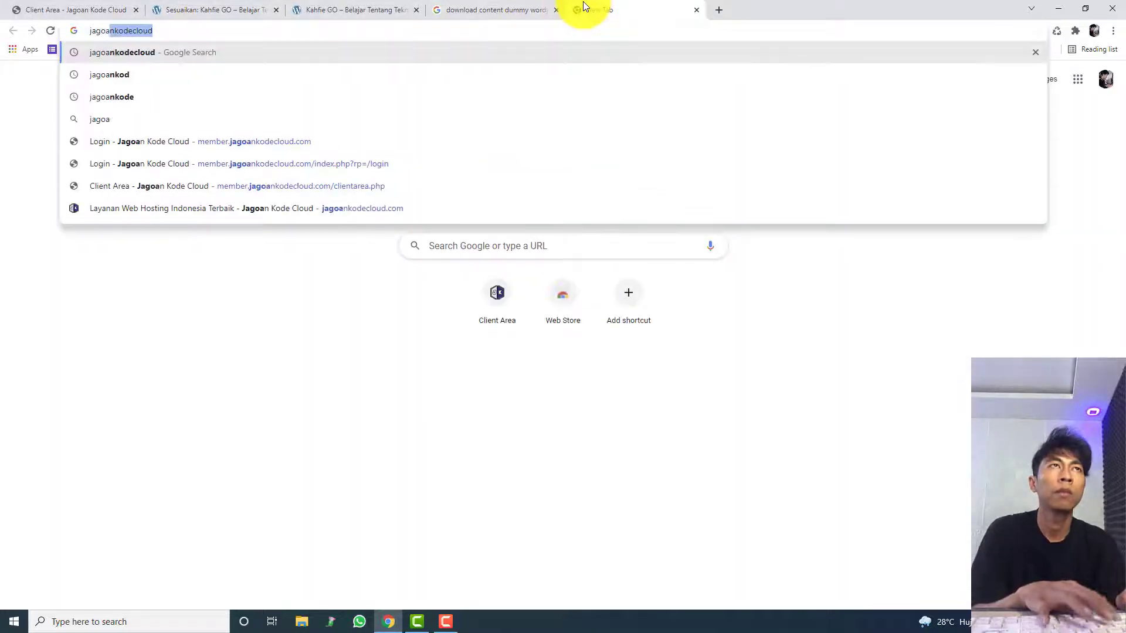
key("Return")
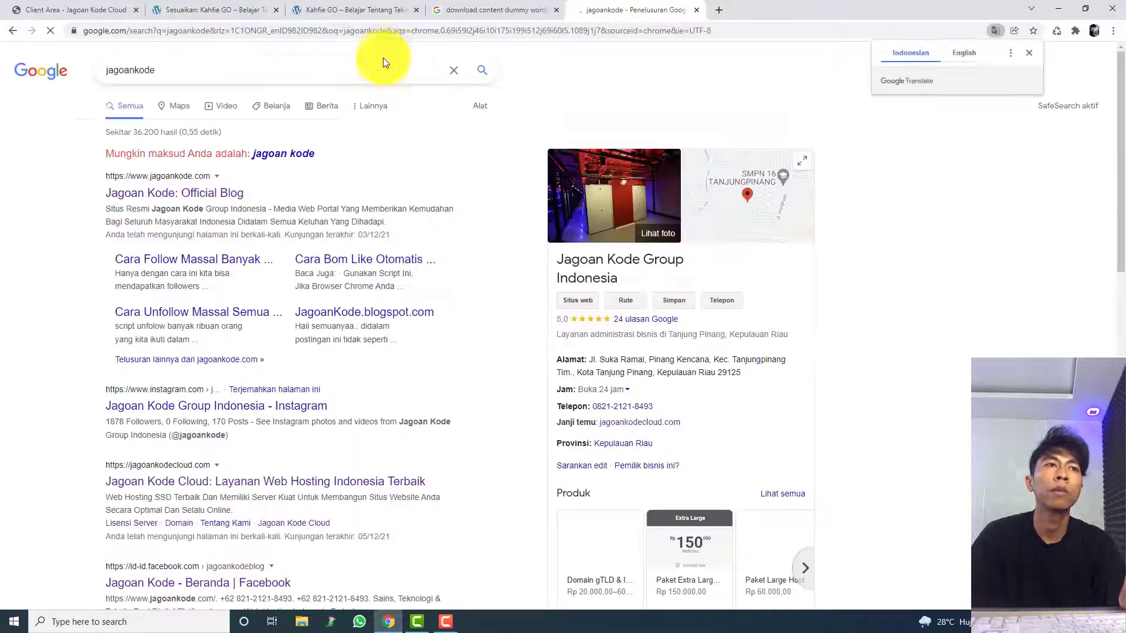
left_click(384, 62)
type("ud")
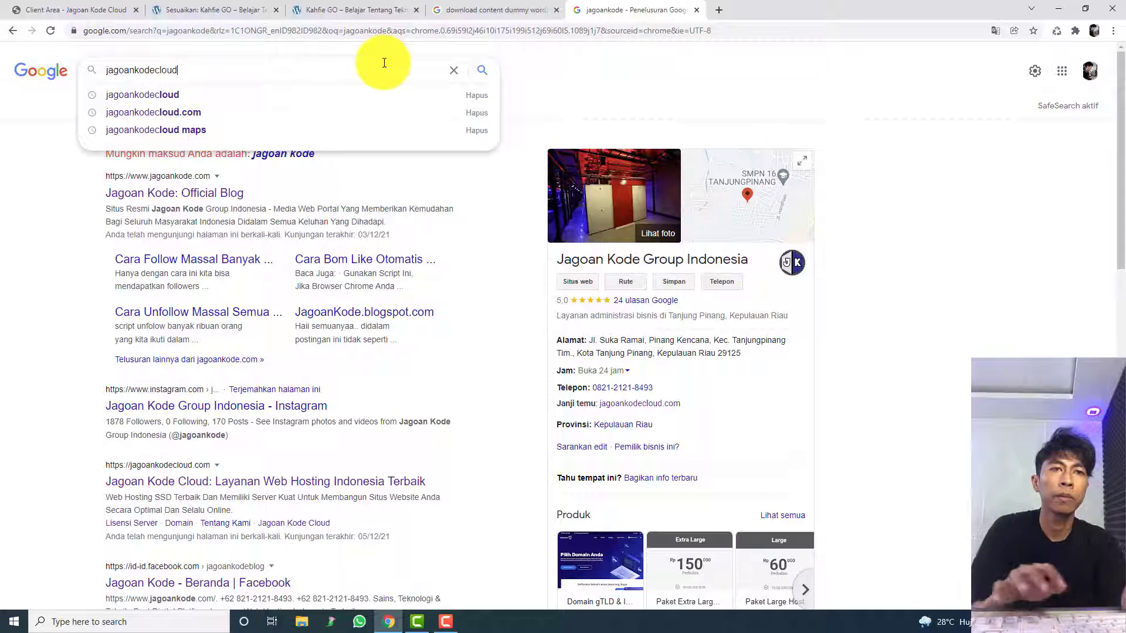
key("Return")
left_click(171, 466)
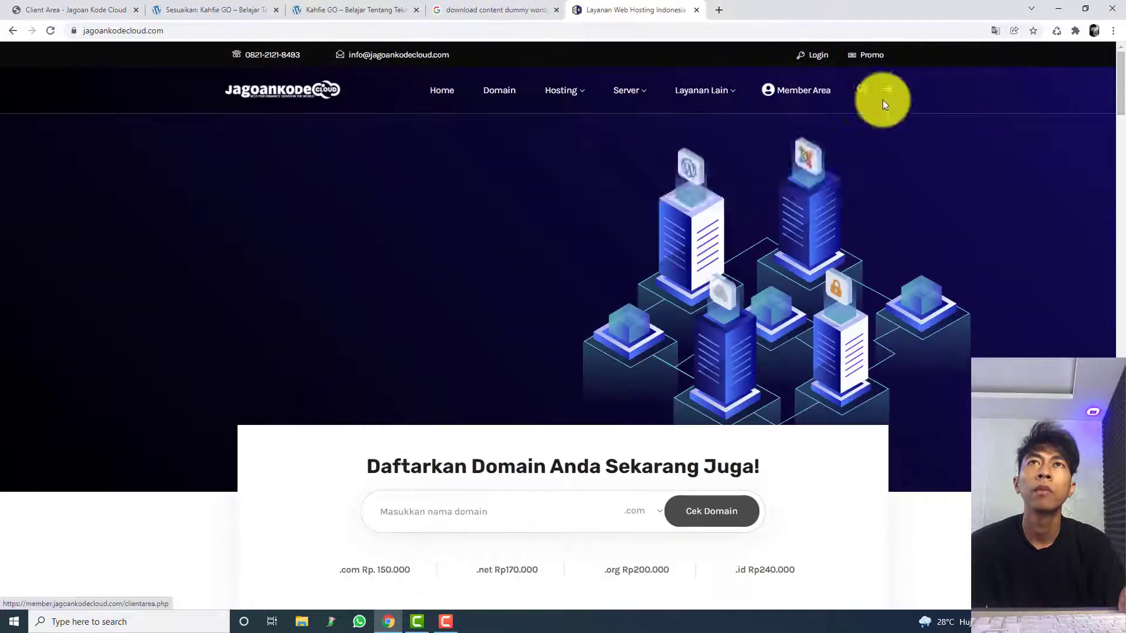
Step: Open the site's Program Afiliasi page and expand the 250x360 and 300x250 pixel banner sections
scroll(582, 480, "down", 20)
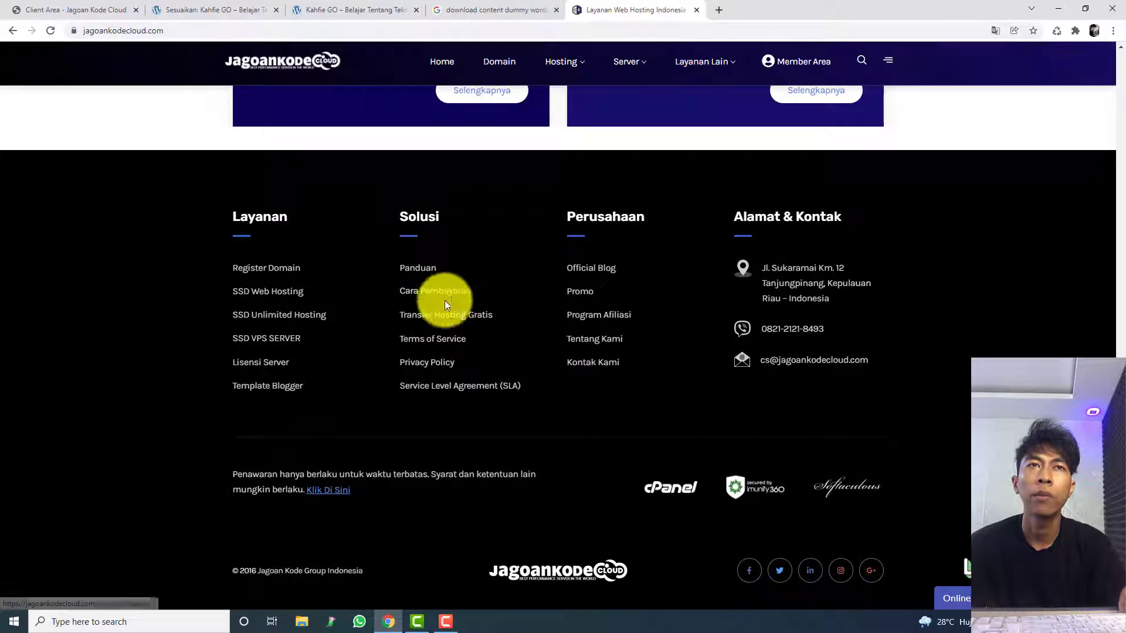
left_click(599, 312)
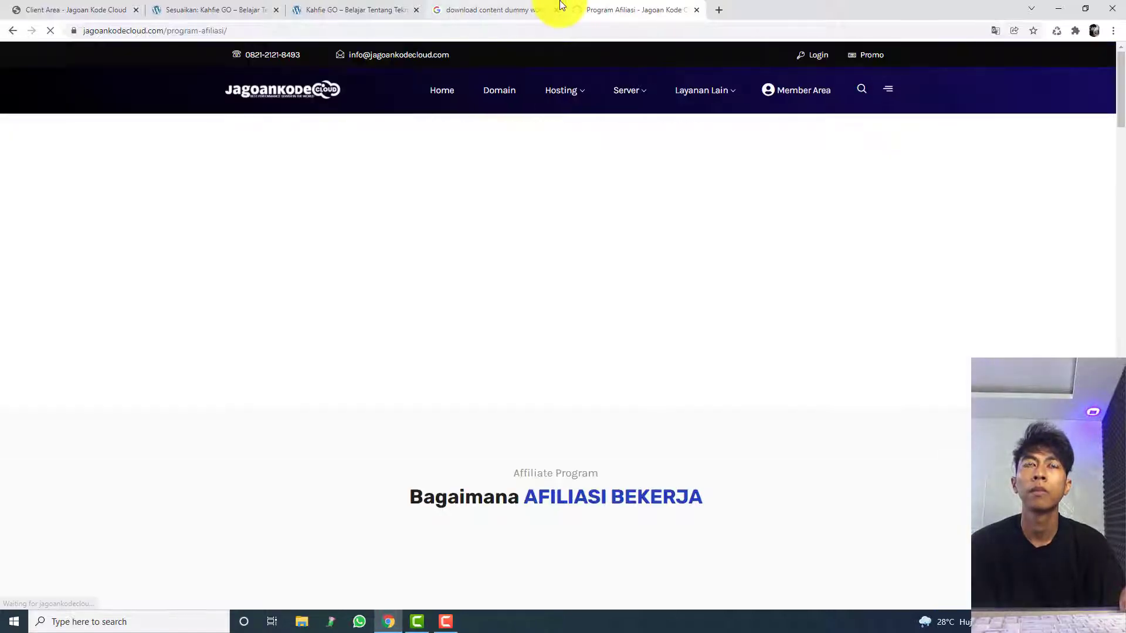
left_click_drag(1121, 99, 1120, 435)
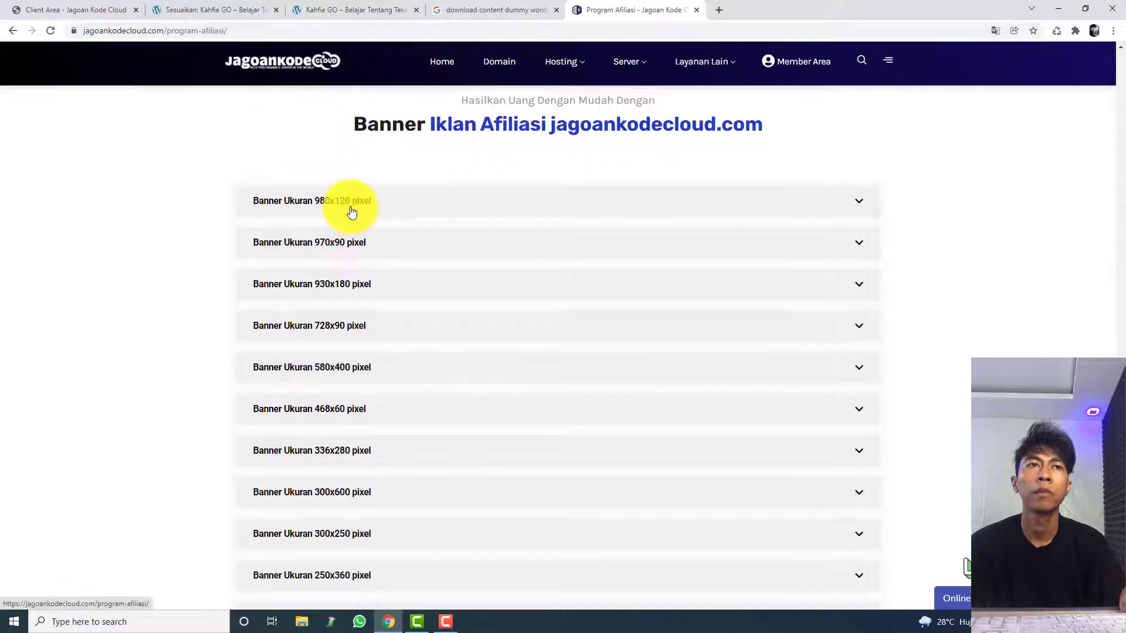
scroll(352, 212, "down", 5)
left_click(370, 286)
left_click(376, 256)
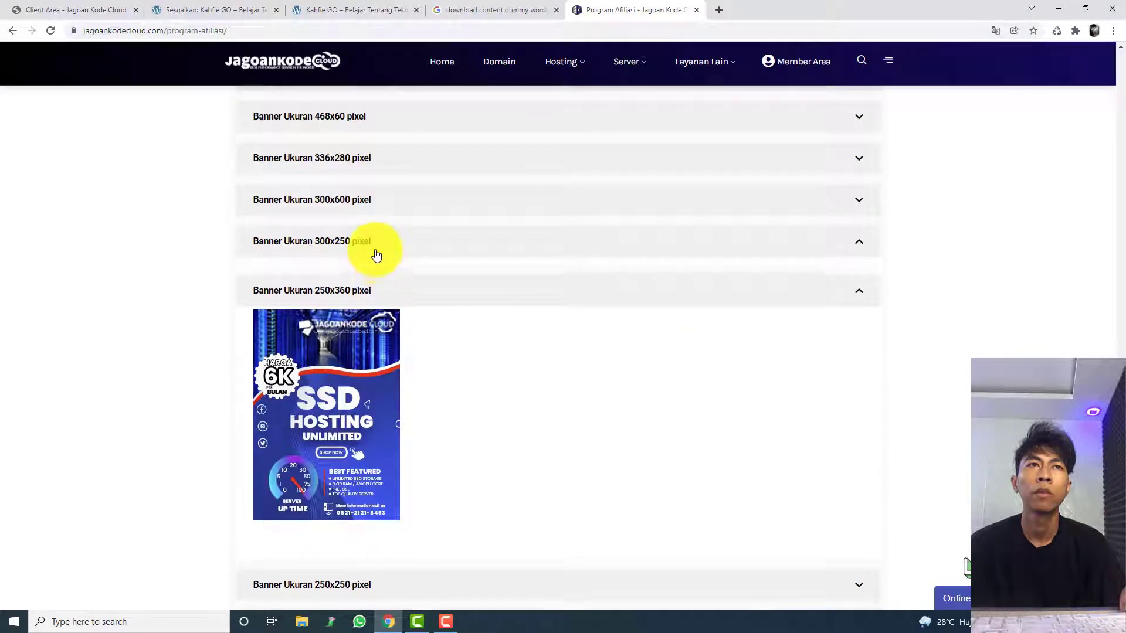
Step: Open the 250x360 pixel banner image on its own and save it to Downloads as Banner-Ukuran-250x360-pixel-1
scroll(363, 302, "down", 5)
right_click(352, 296)
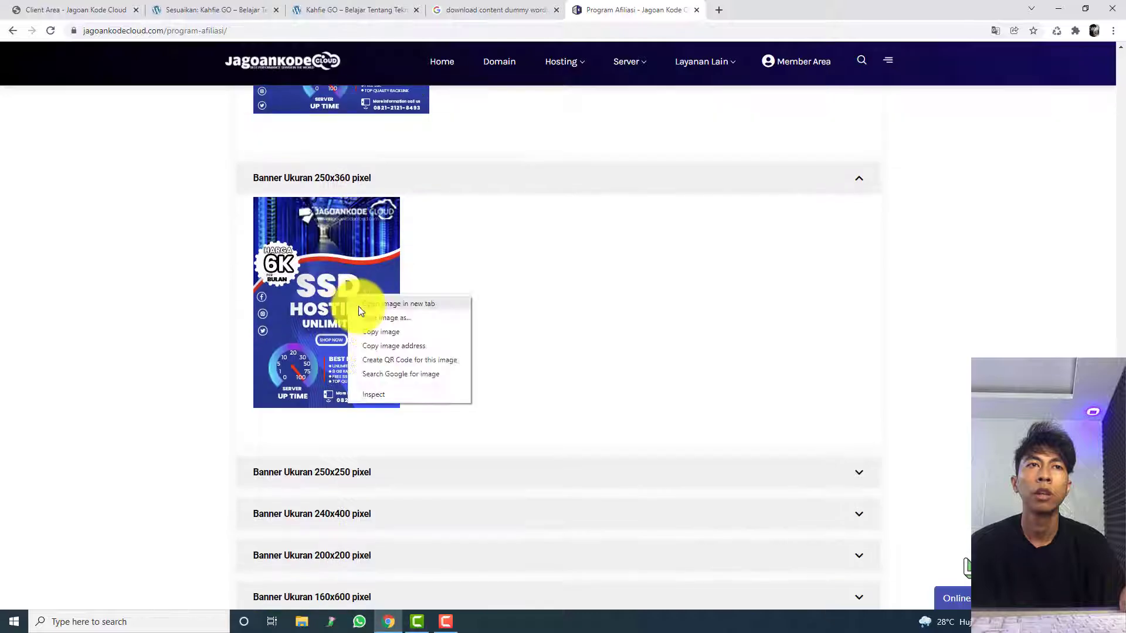
left_click(359, 305)
left_click(762, 10)
right_click(539, 299)
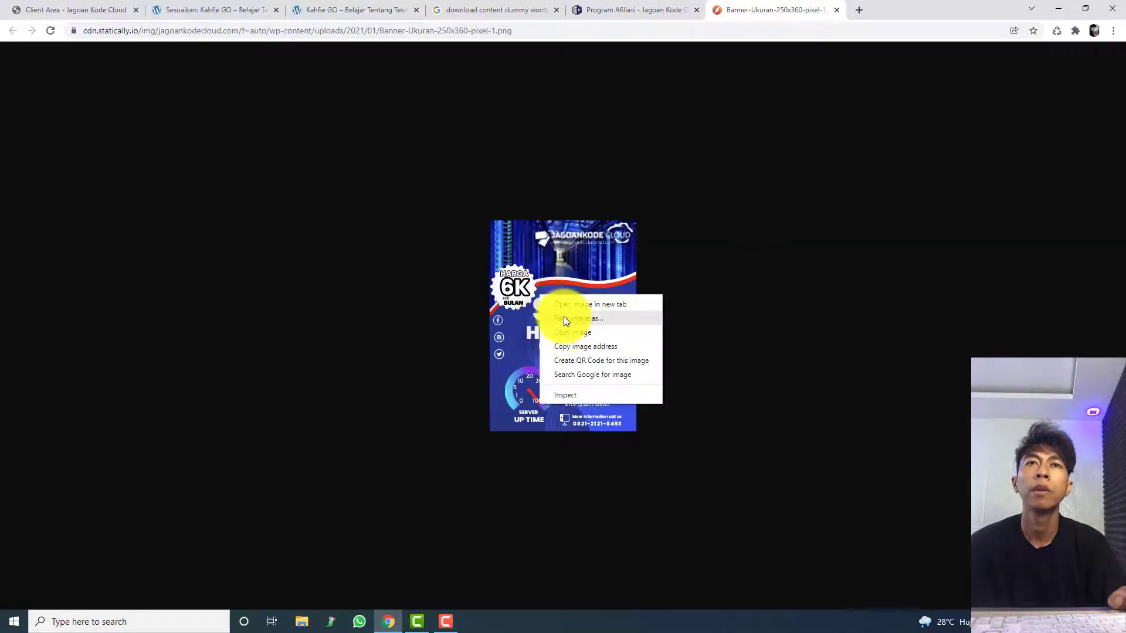
left_click(564, 317)
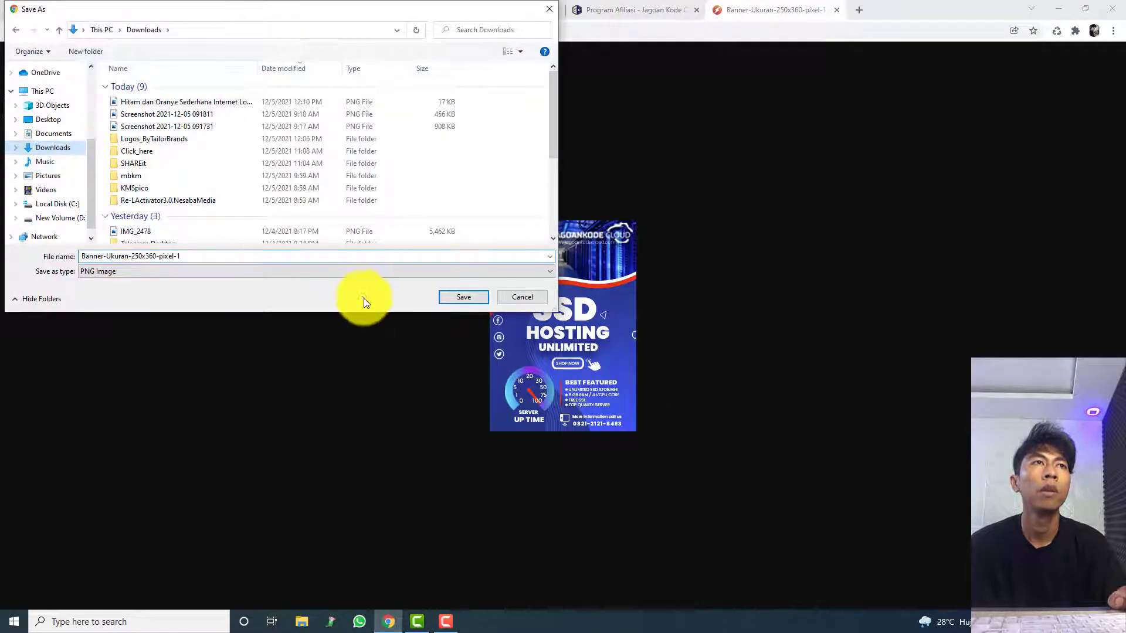
left_click(463, 297)
Step: Return to the customizer and upload Banner-Ukuran-250x360-pixel-1 into the Gambar block of Sidebar Kanan, checking it in the preview
left_click(490, 9)
left_click(351, 9)
left_click(267, 9)
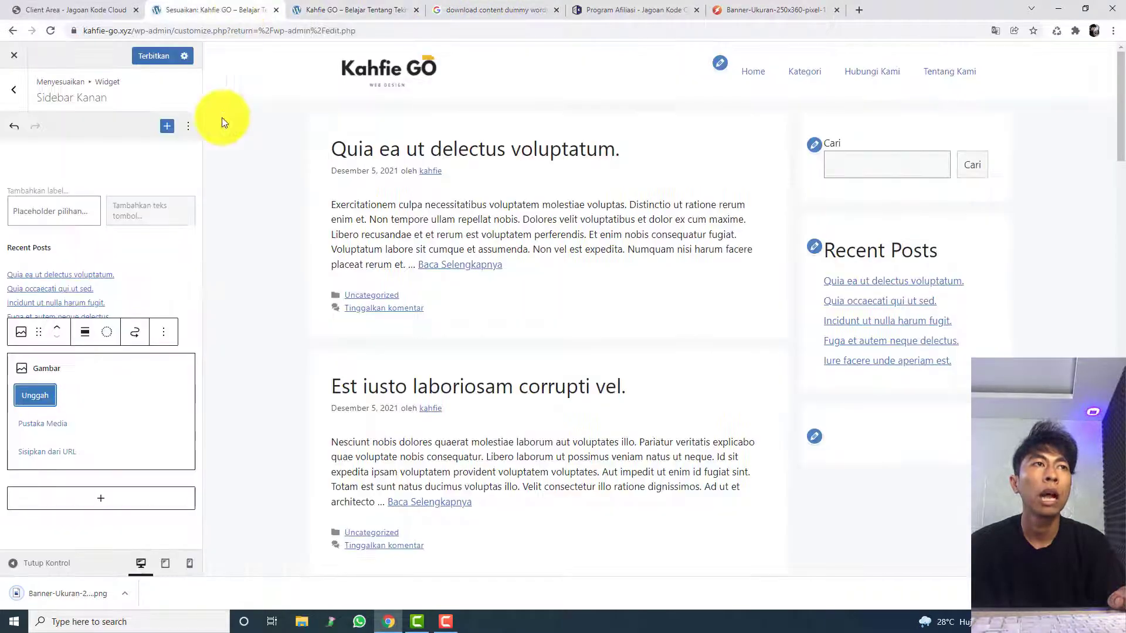
left_click(36, 395)
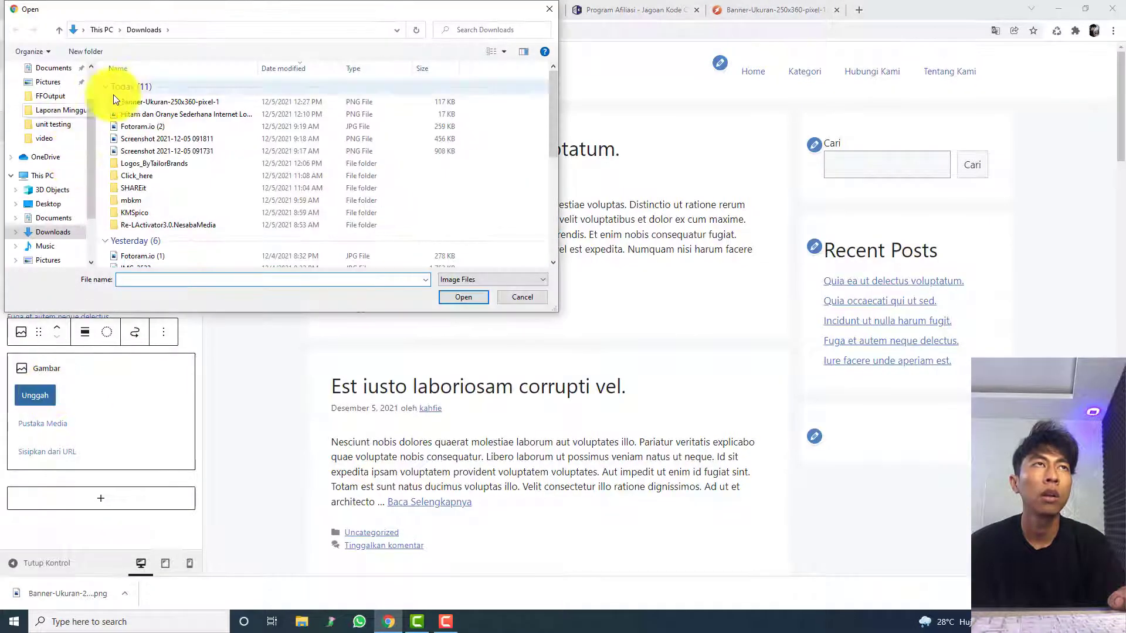
double_click(136, 101)
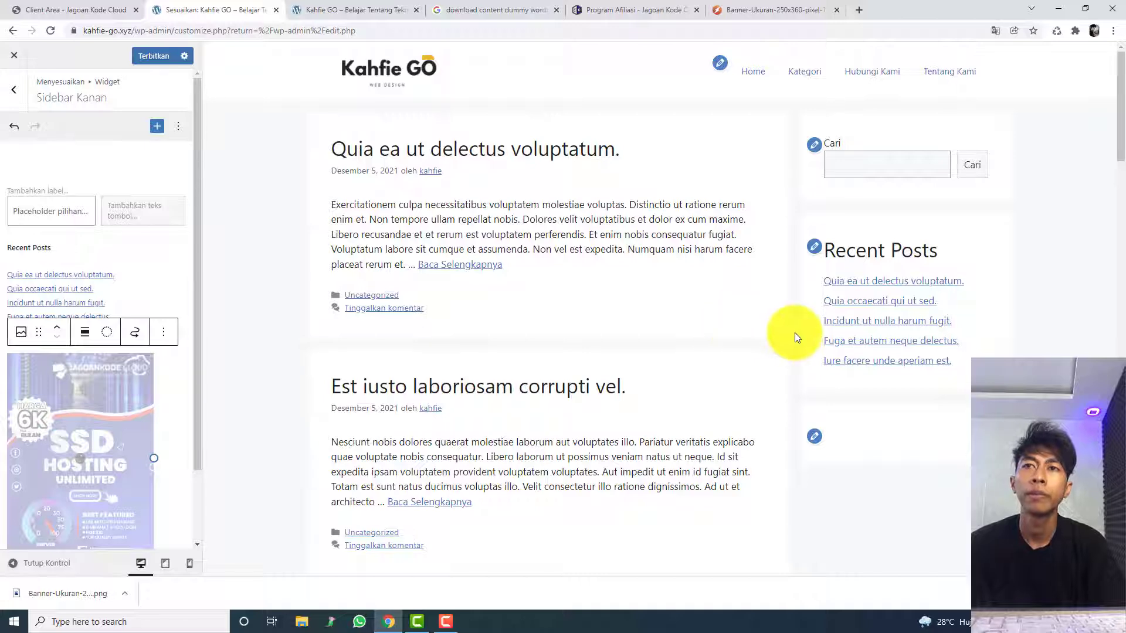
scroll(794, 332, "down", 2)
scroll(794, 333, "down", 1)
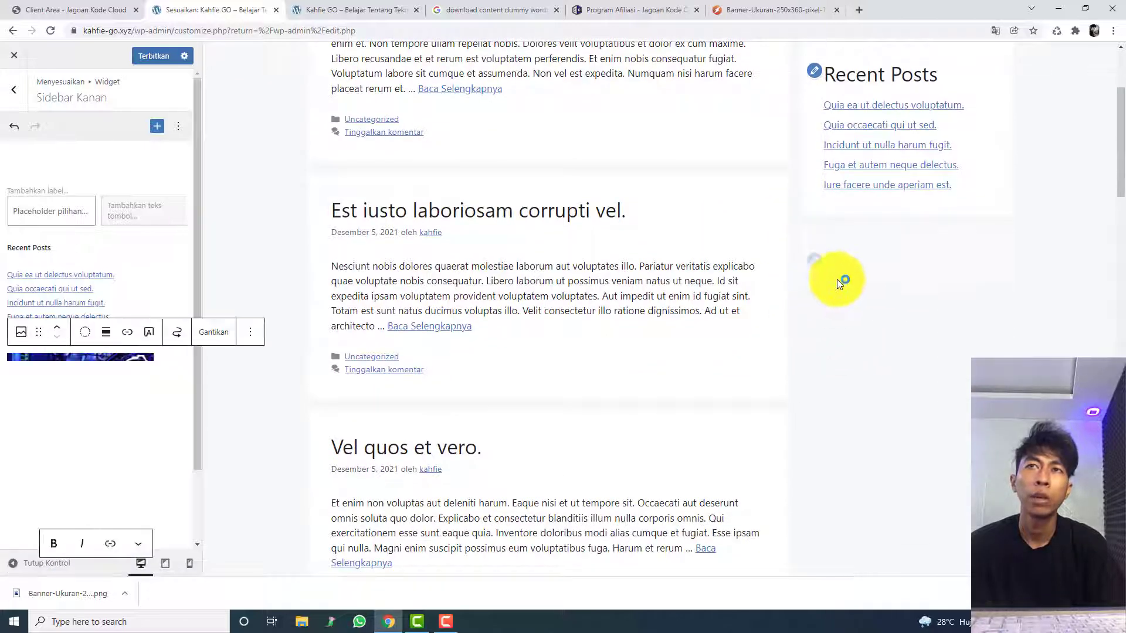
left_click(799, 299)
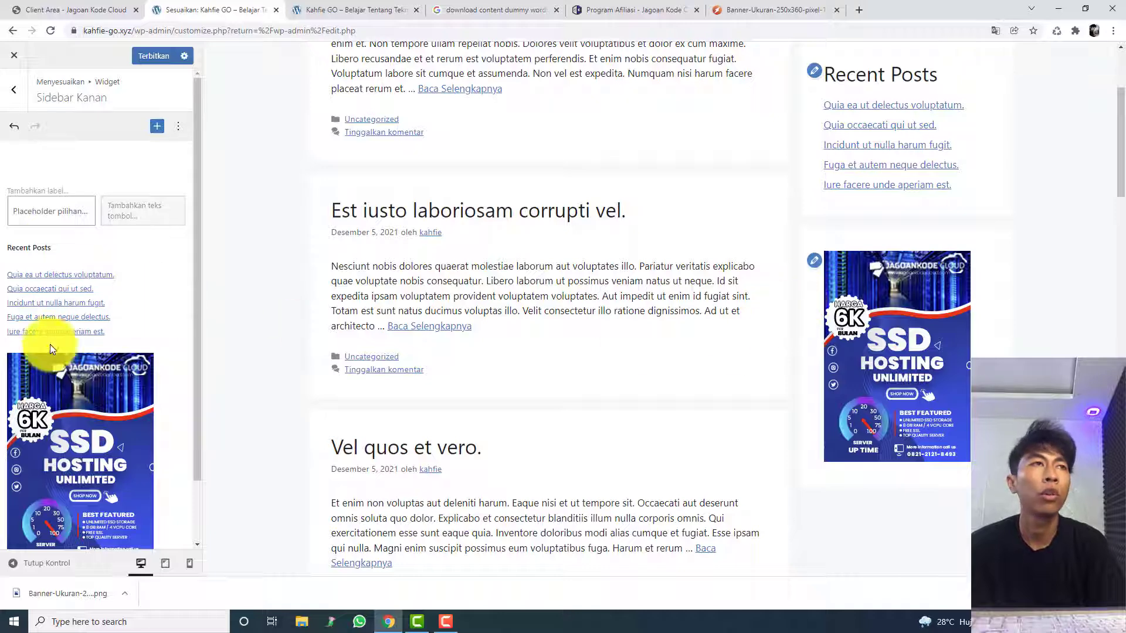
left_click(160, 372)
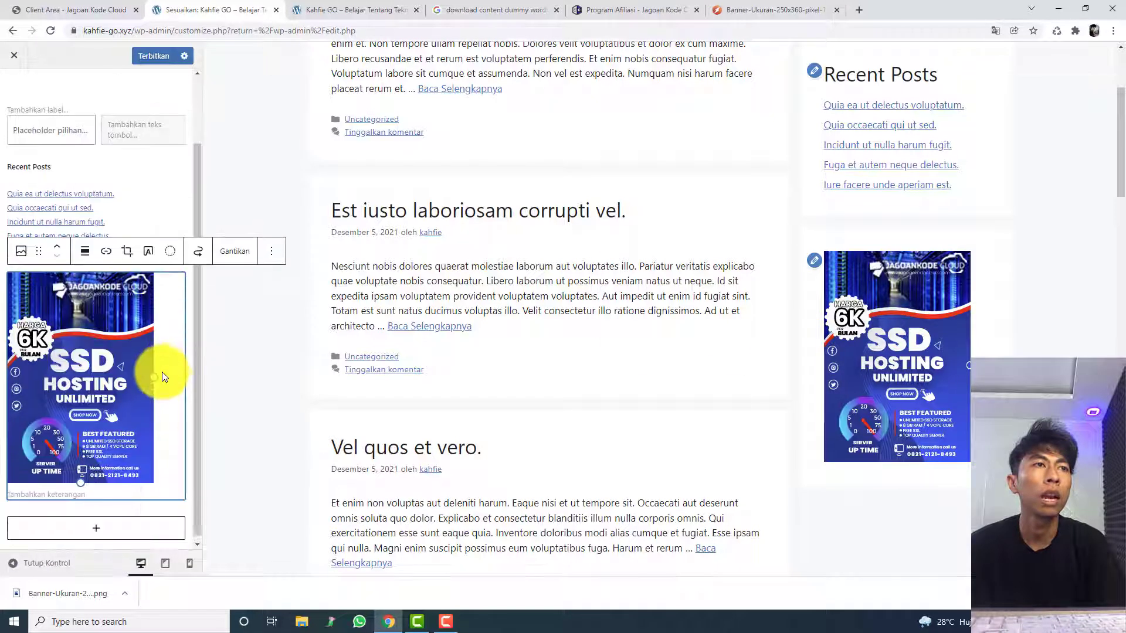
left_click(105, 249)
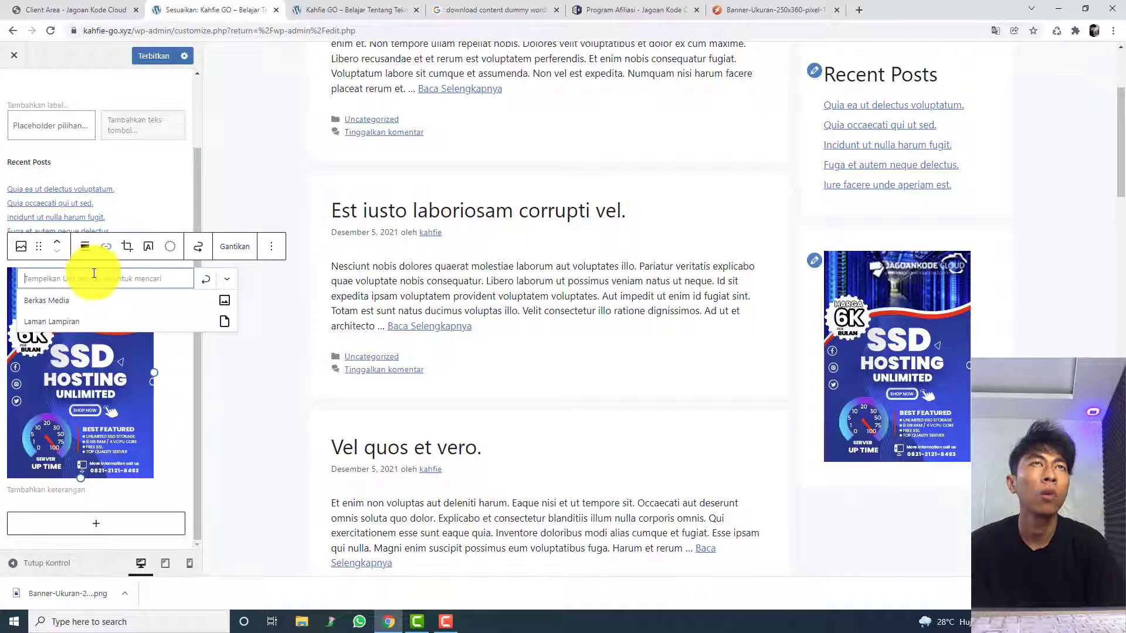
left_click(387, 10)
left_click(213, 10)
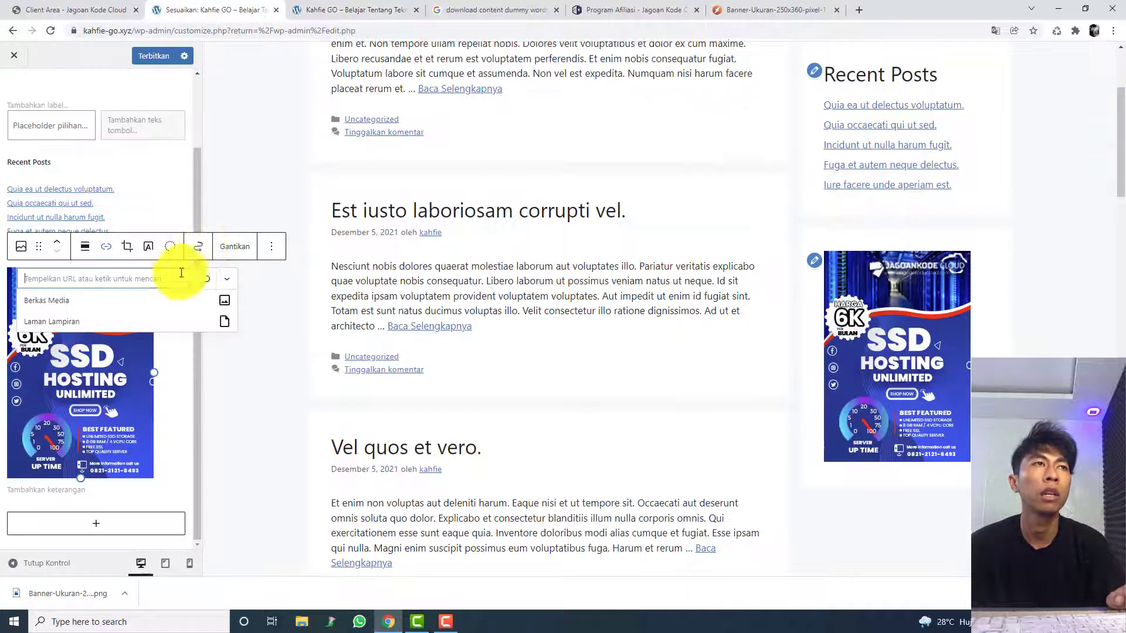
type("https://kahfie-go.xyz/")
left_click(228, 280)
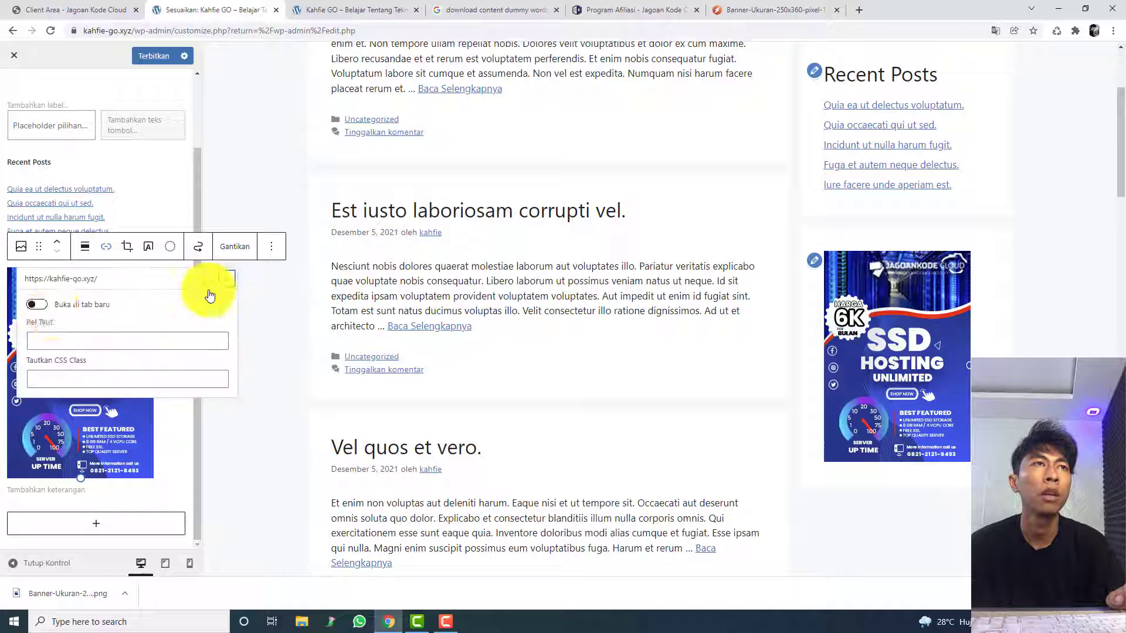
left_click(36, 305)
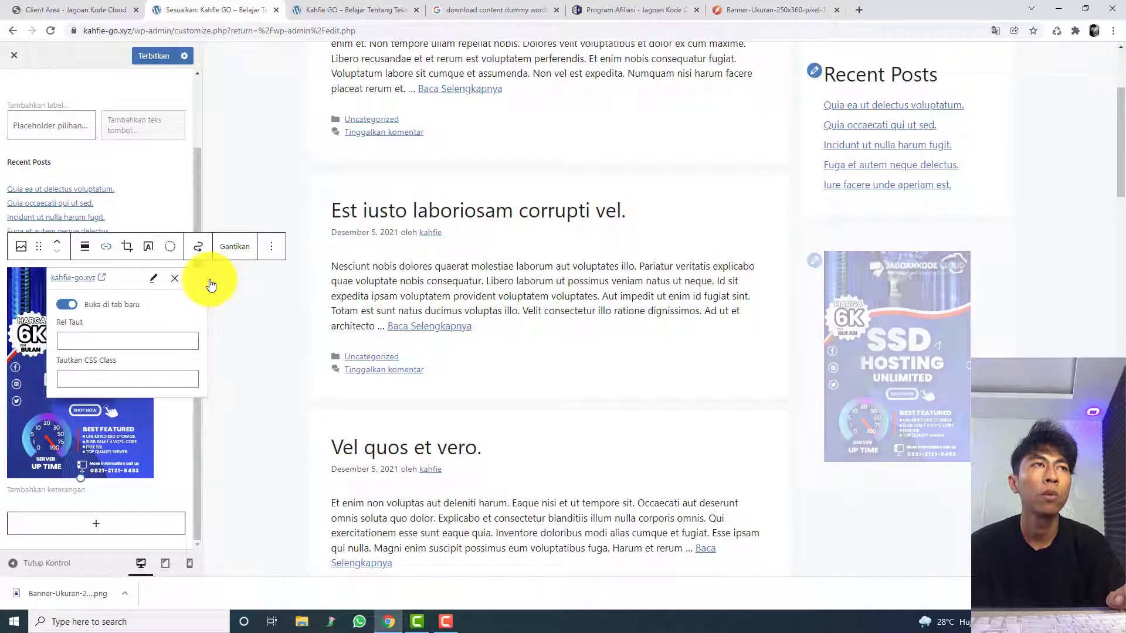
left_click(241, 307)
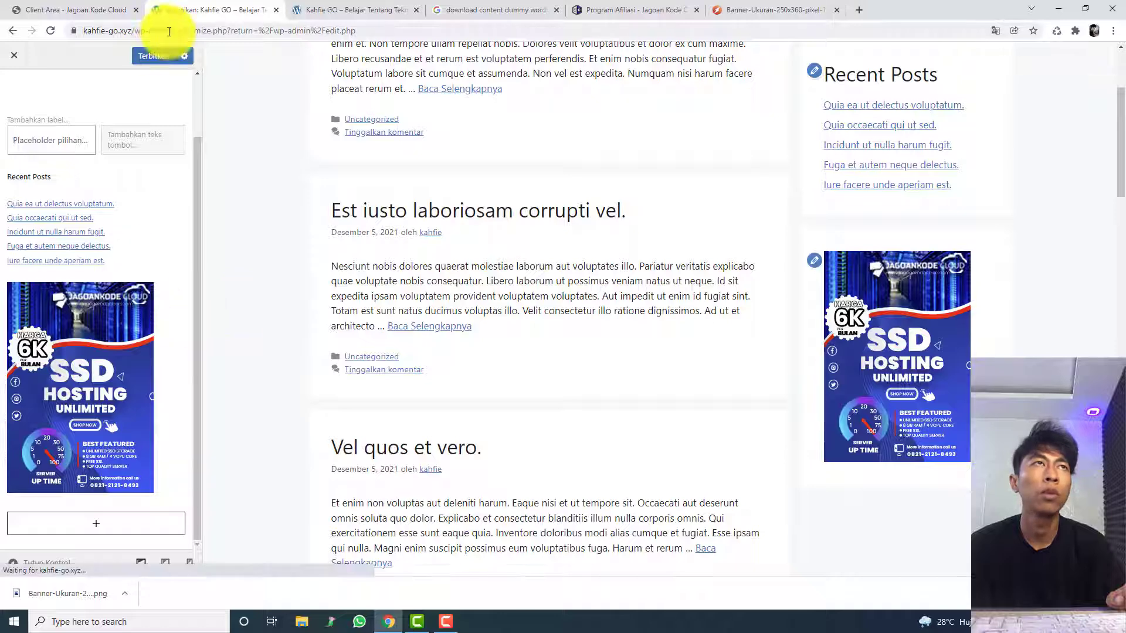
left_click(162, 56)
Step: Reload the live homepage, test the sidebar banner's link, and close the tab it opens
left_click(332, 7)
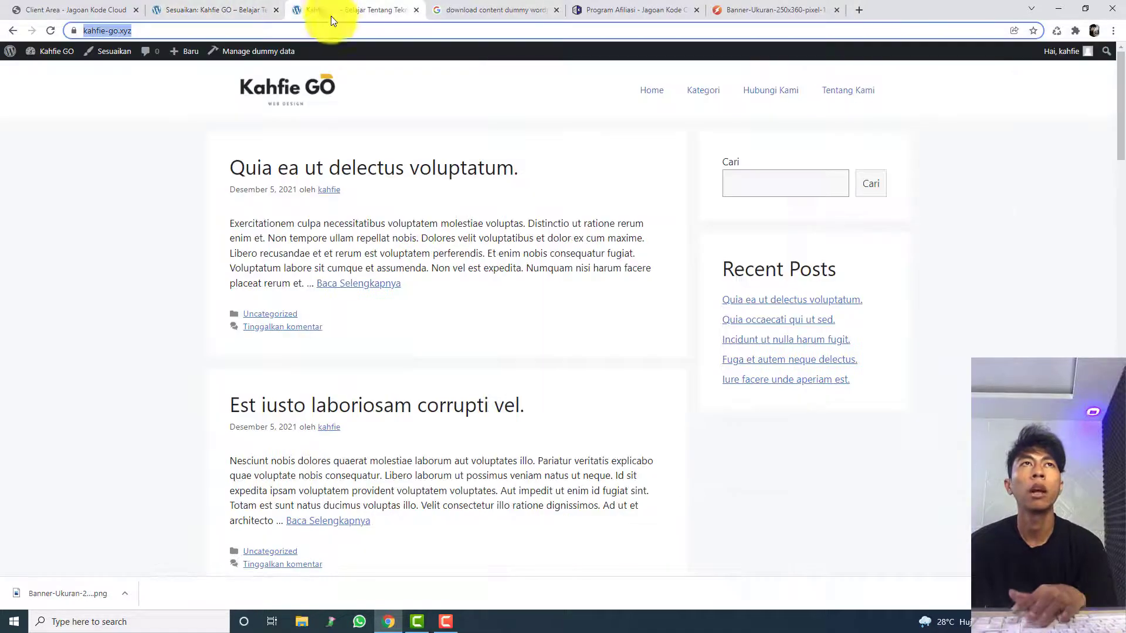
key("F5")
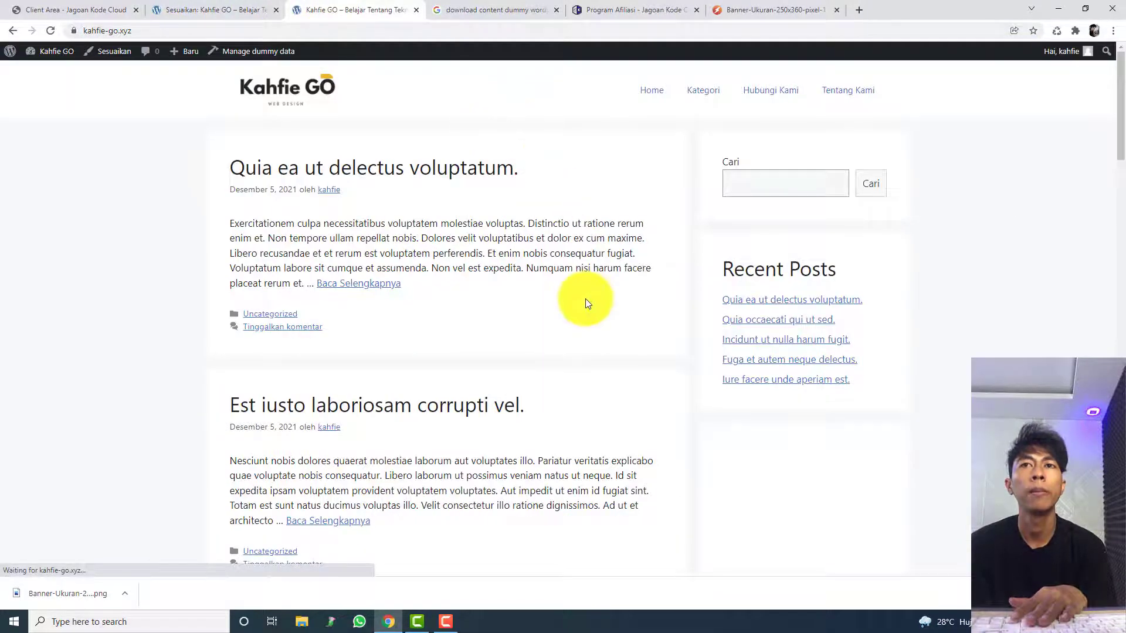
scroll(585, 298, "down", 4)
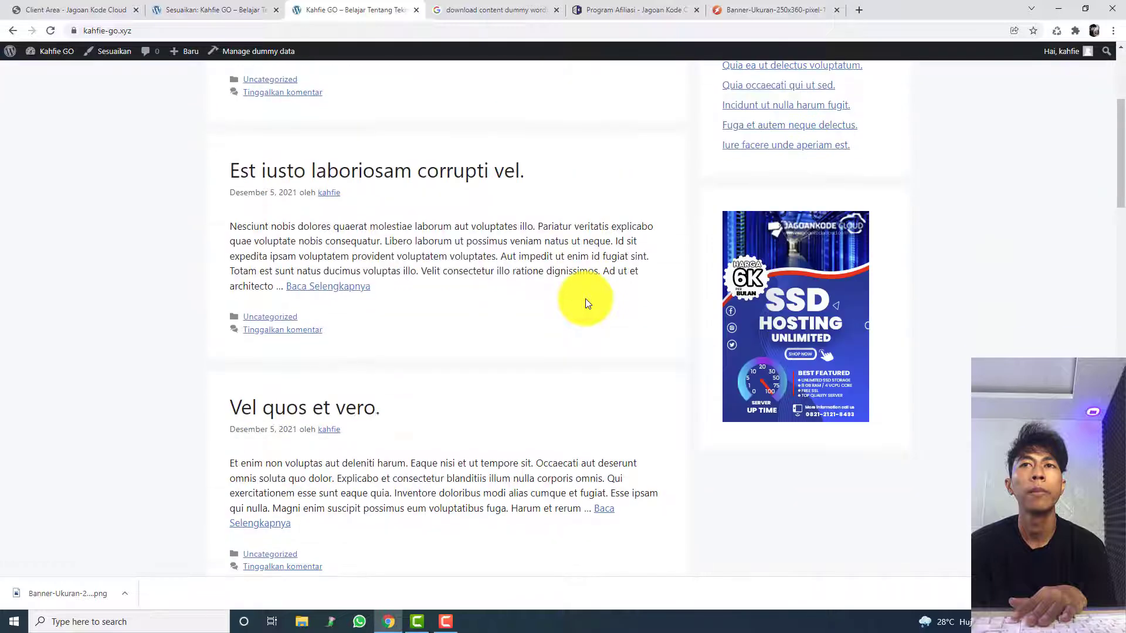
left_click(771, 312)
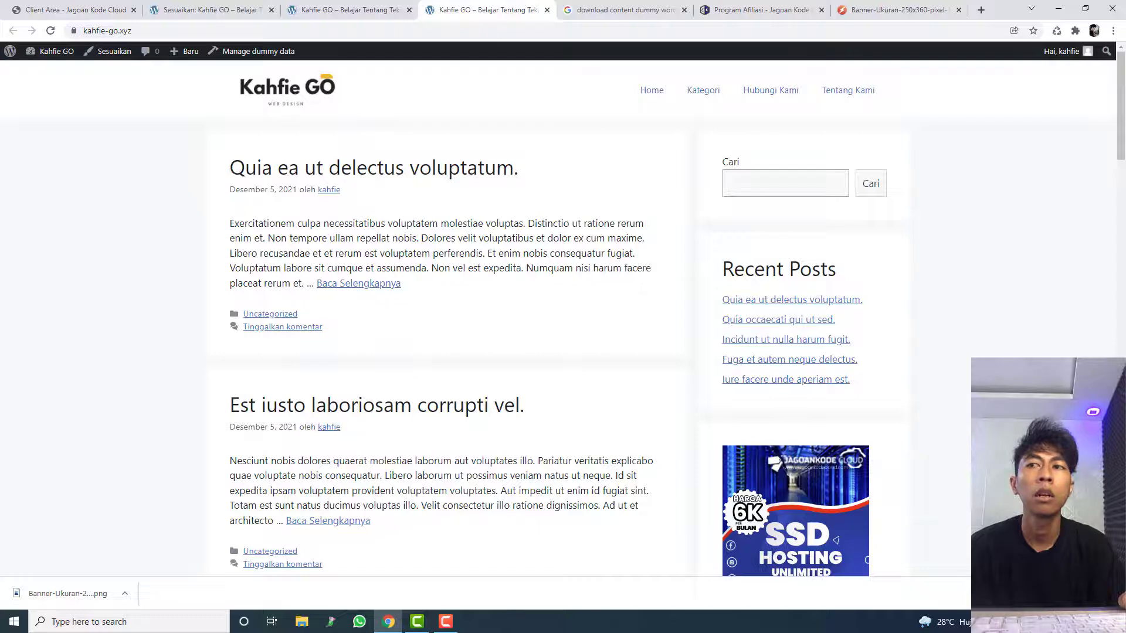
scroll(614, 445, "down", 4)
scroll(613, 446, "up", 4)
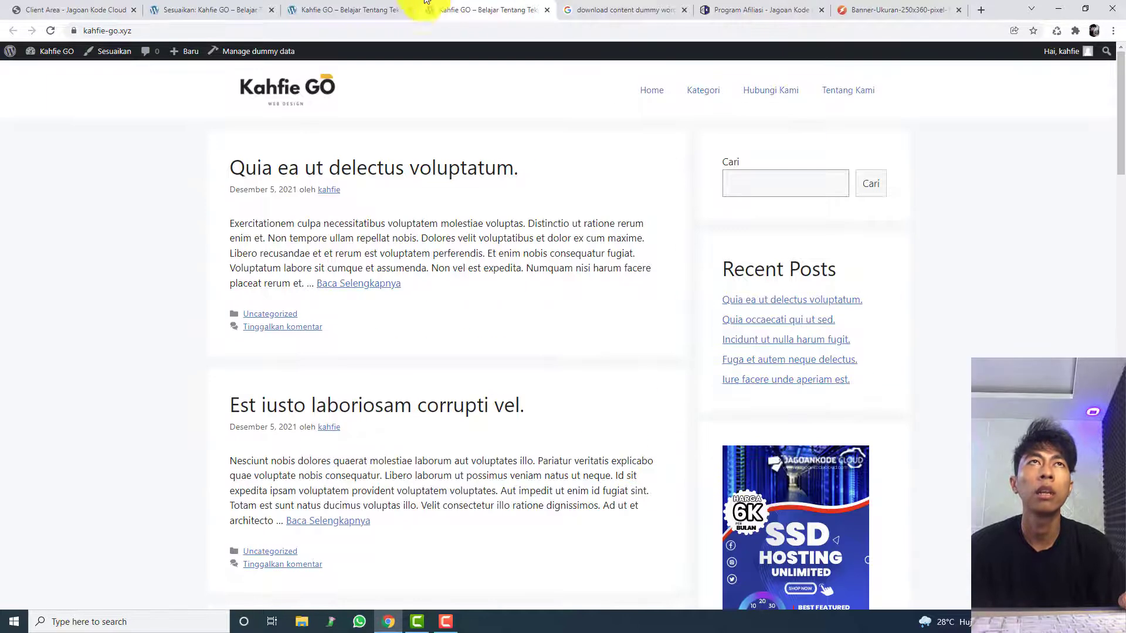
left_click(549, 11)
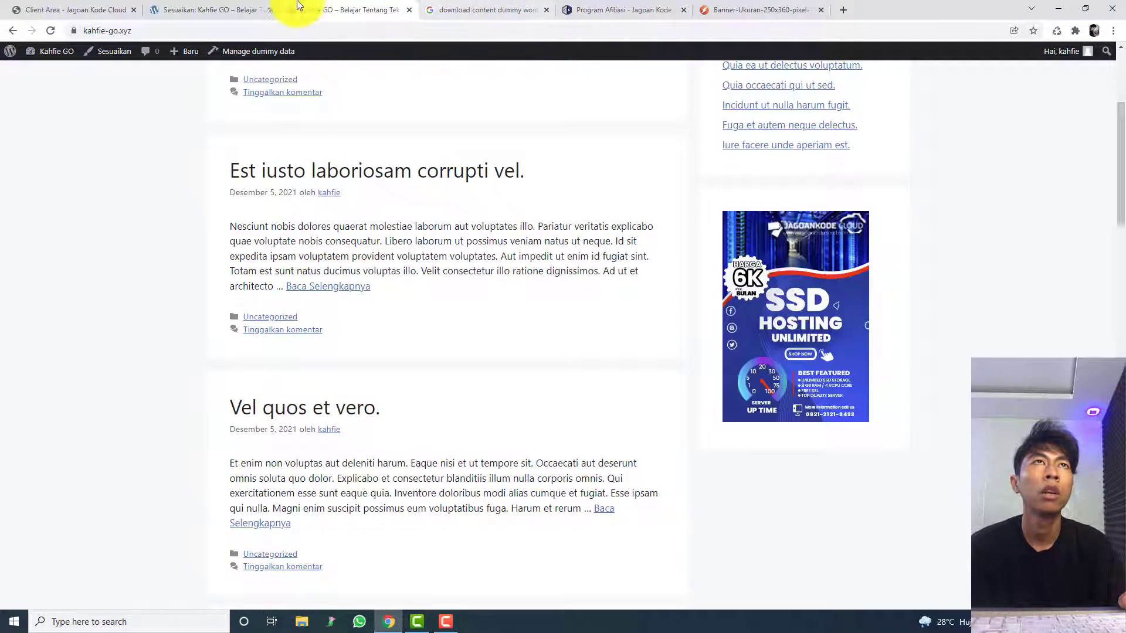
Step: Return to the customizer and look over the Recent Posts heading and banner blocks in Sidebar Kanan
left_click(232, 10)
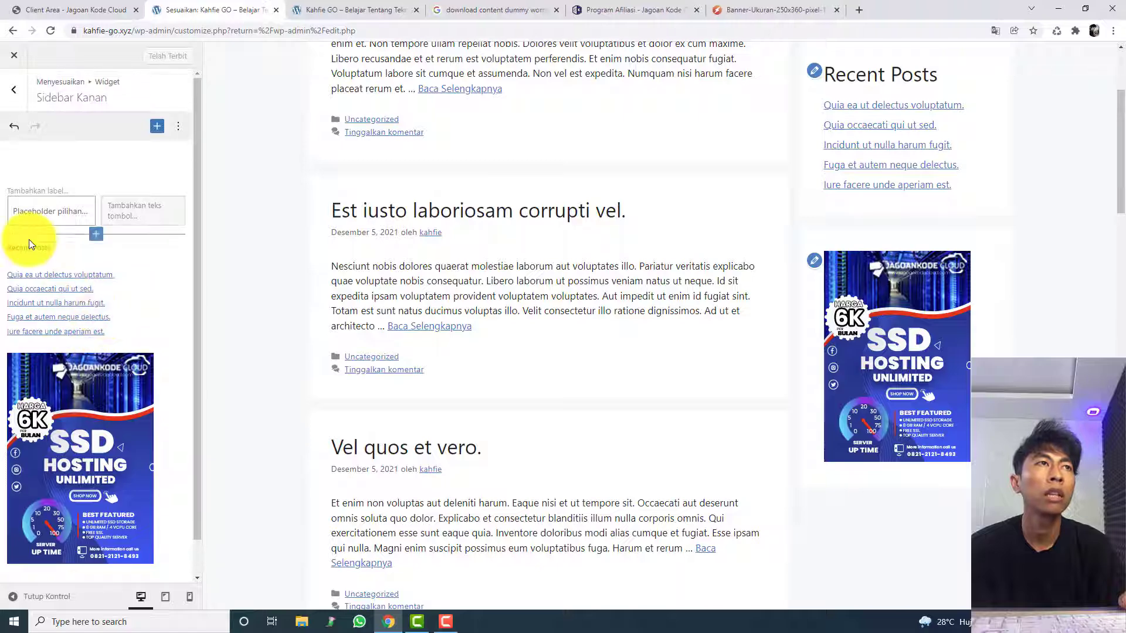
left_click(50, 253)
left_click(49, 253)
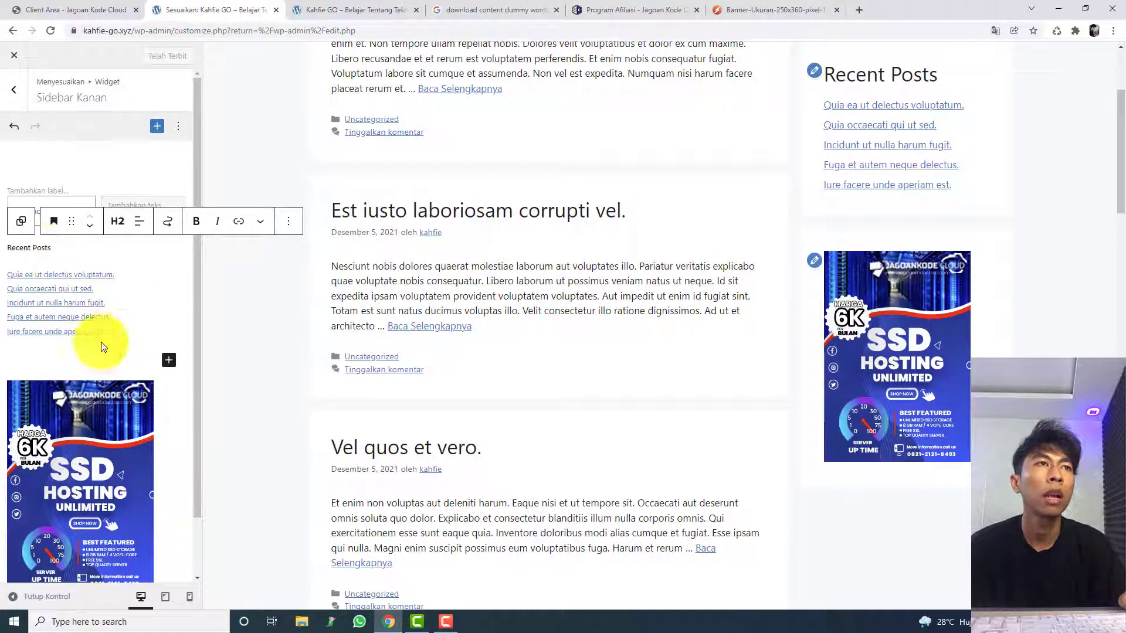
left_click(160, 351)
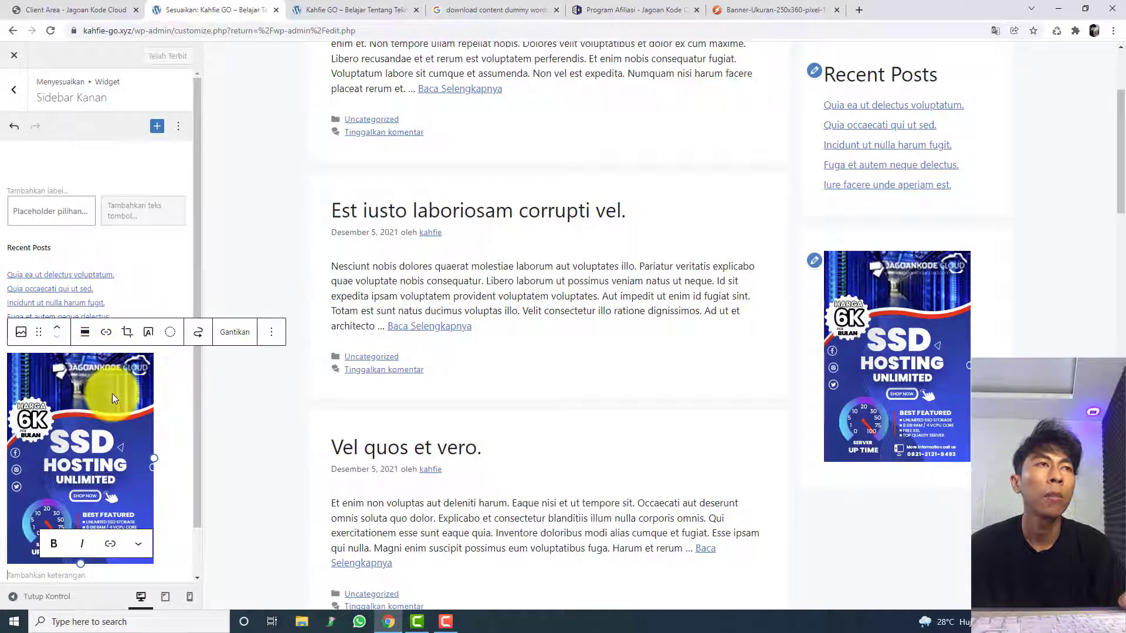
left_click(164, 380)
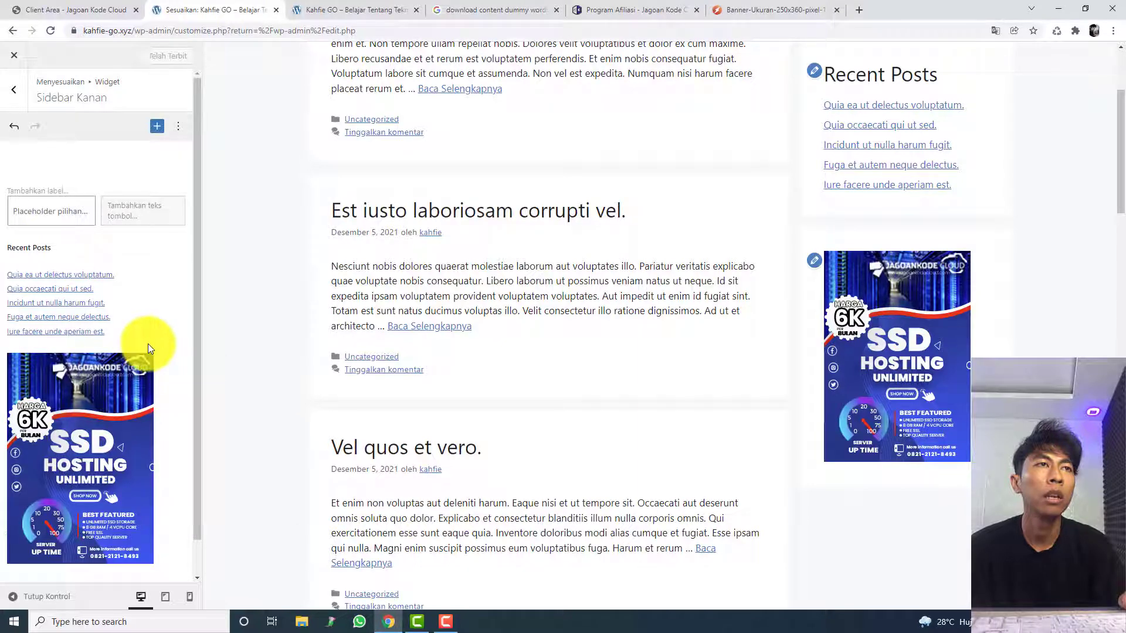
Step: Insert a Judul block between the recent posts list and the banner, with the text Iklan
left_click(94, 346)
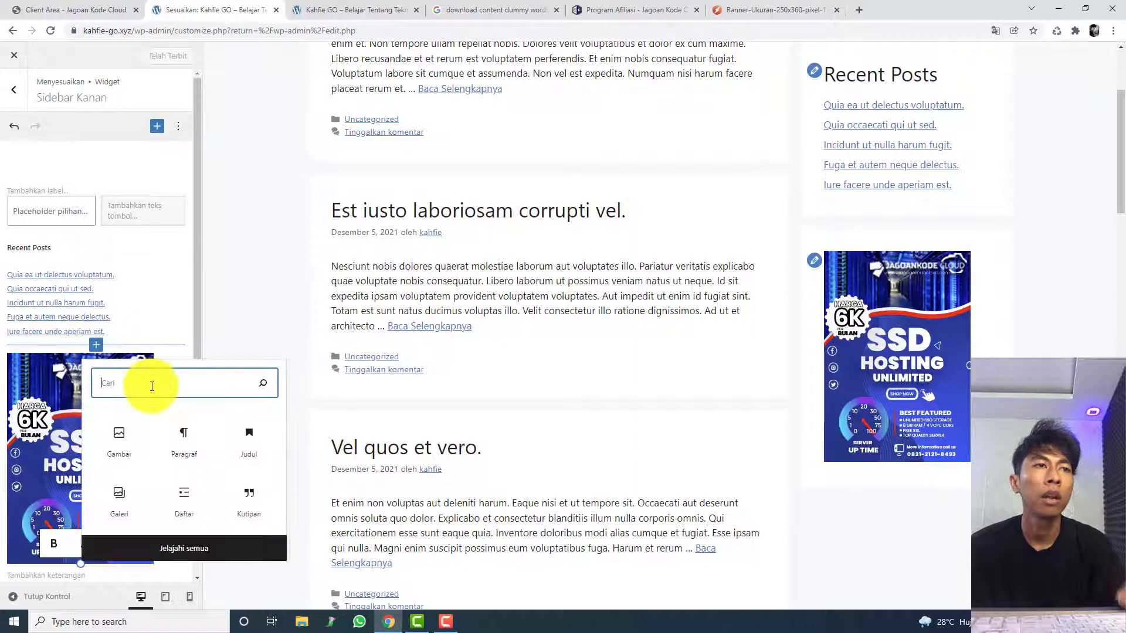
type("tex")
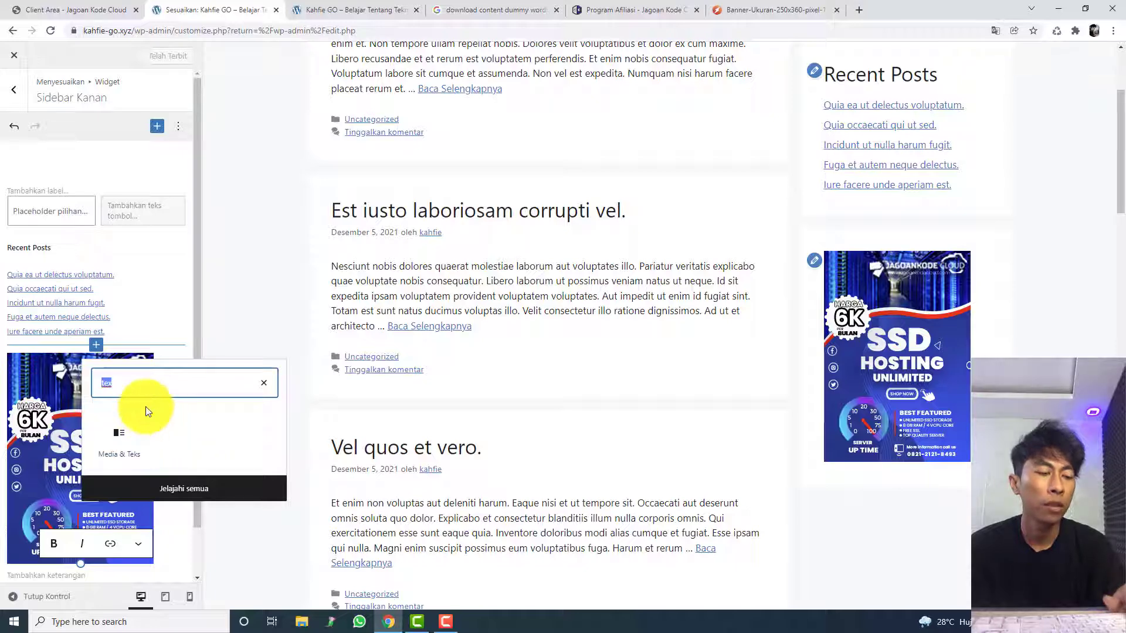
type("head")
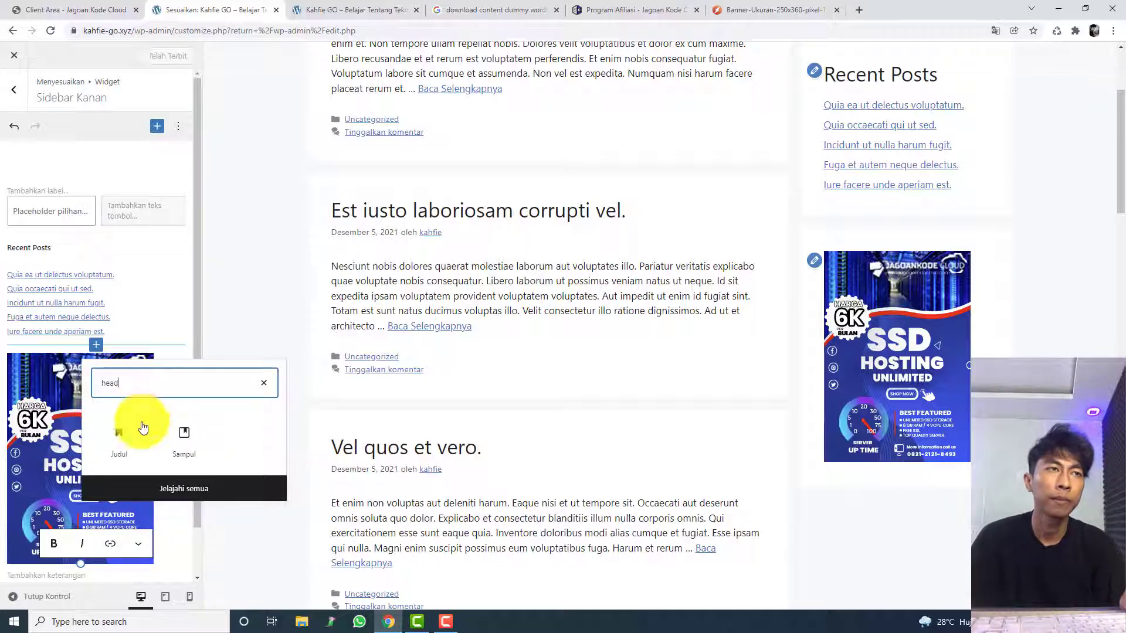
left_click(143, 427)
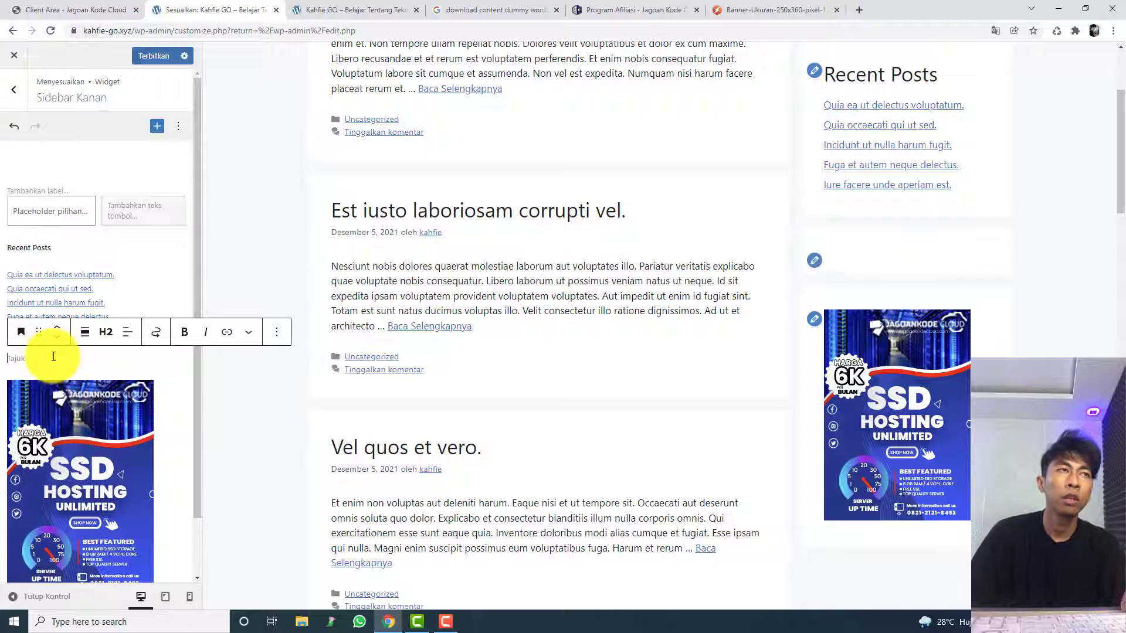
type("Iklan")
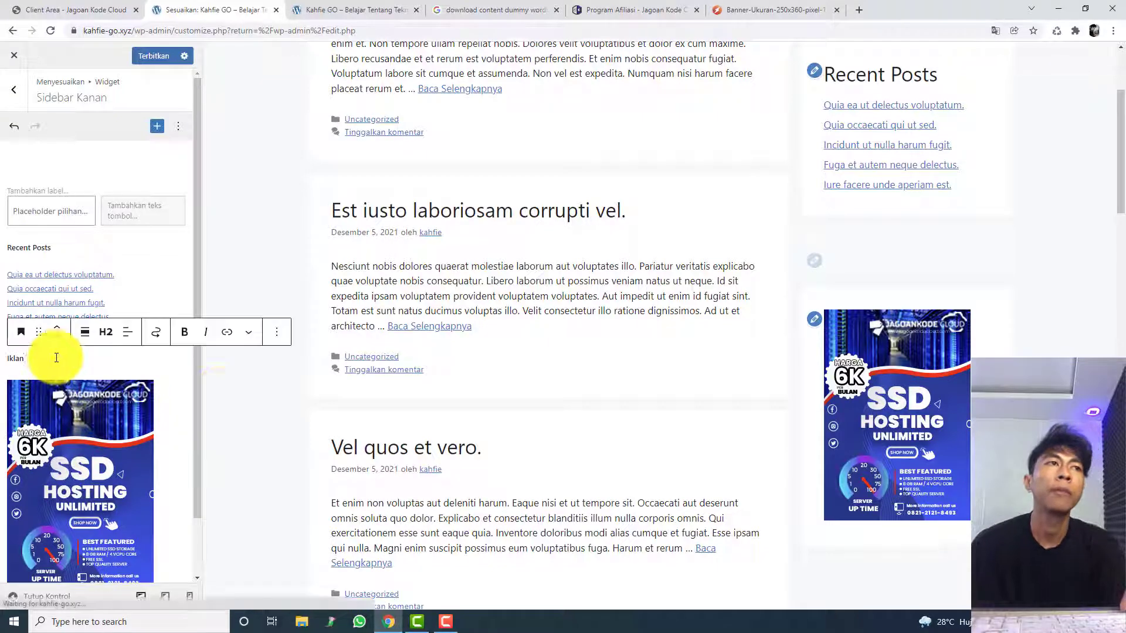
left_click(258, 404)
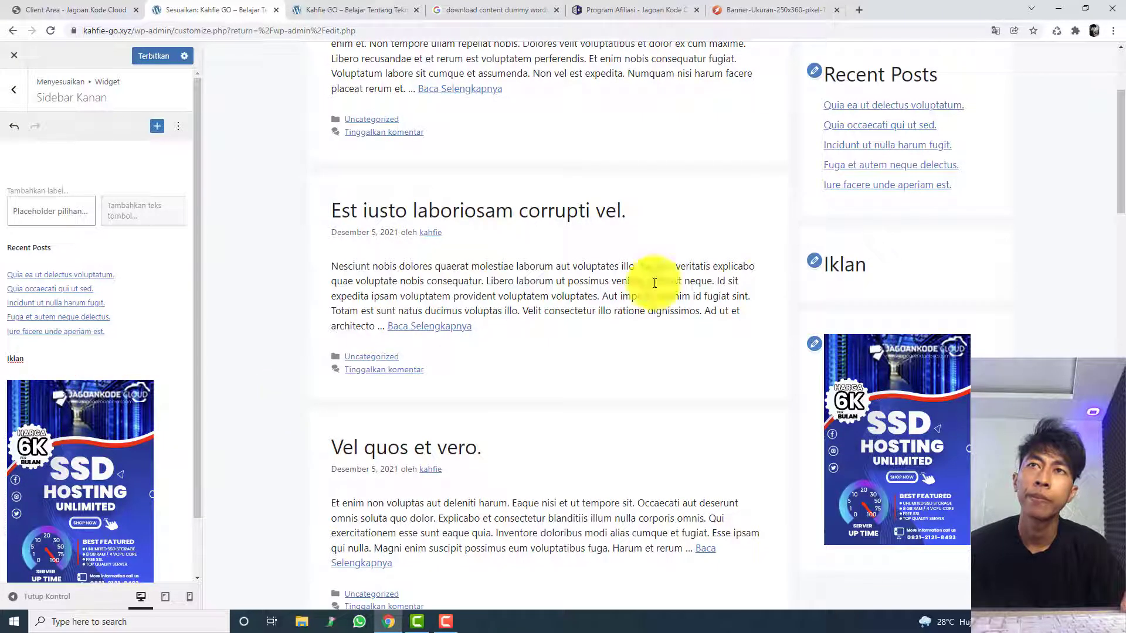
Step: Try moving the banner block above the Iklan heading and back below it
left_click(98, 410)
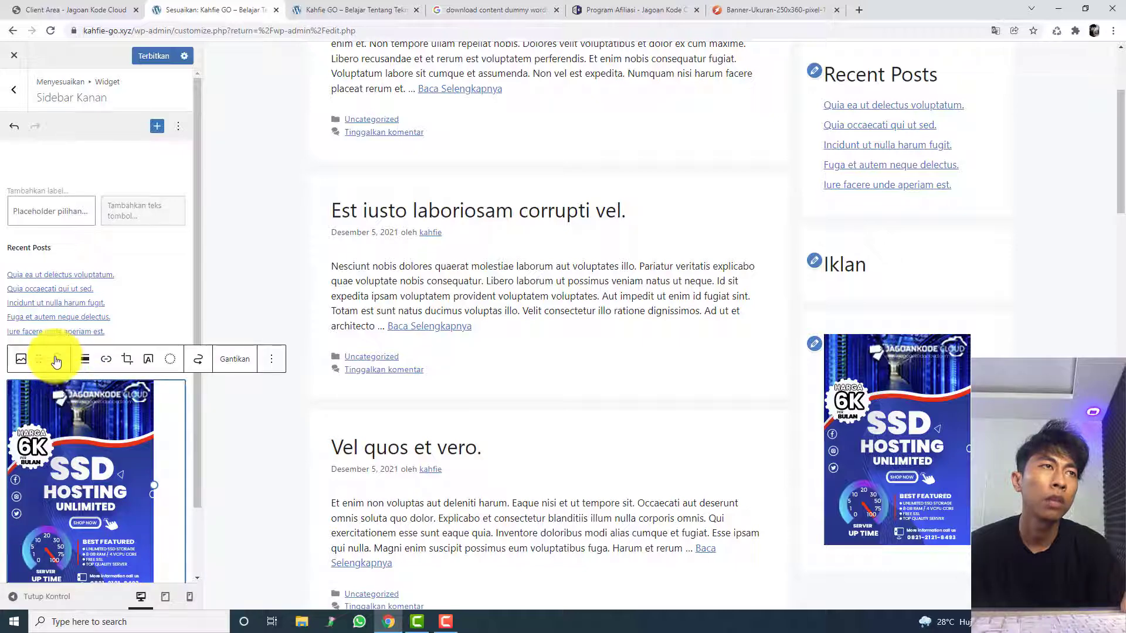
left_click(56, 356)
left_click(57, 336)
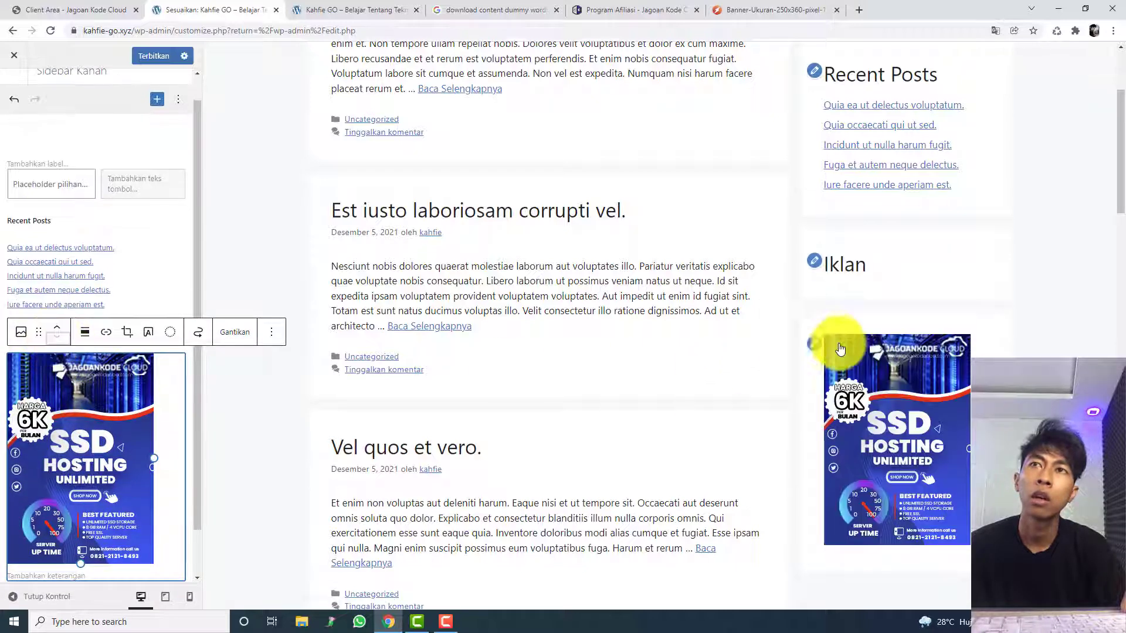
left_click(814, 343)
left_click(168, 324)
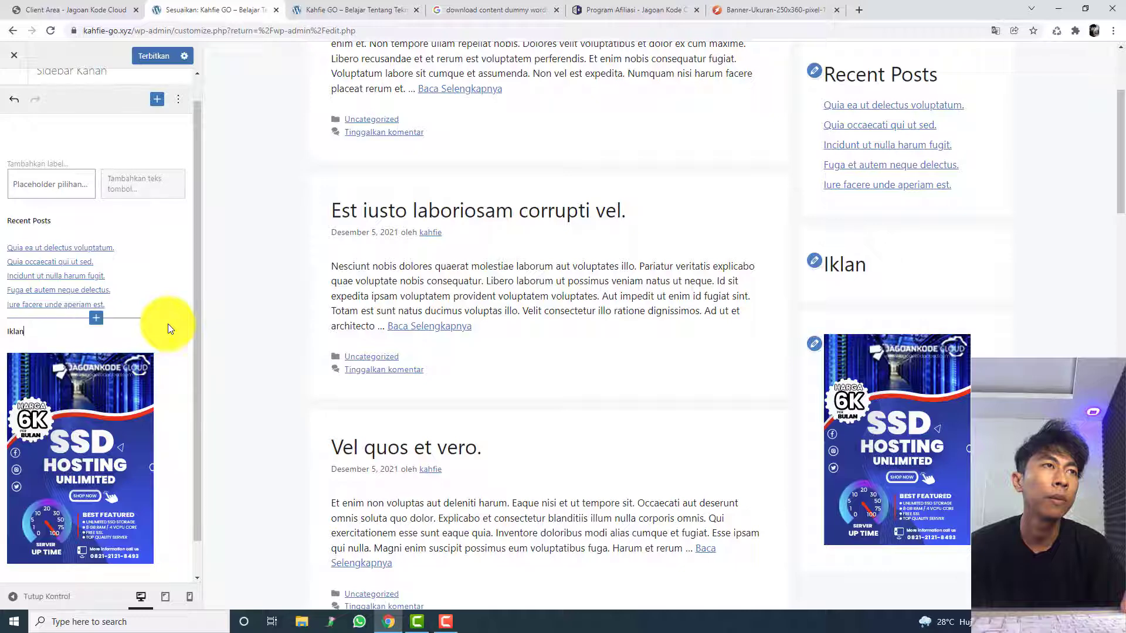
Step: Try adding a text overlay to the banner image, undo it, and check the banner's block options
left_click(139, 343)
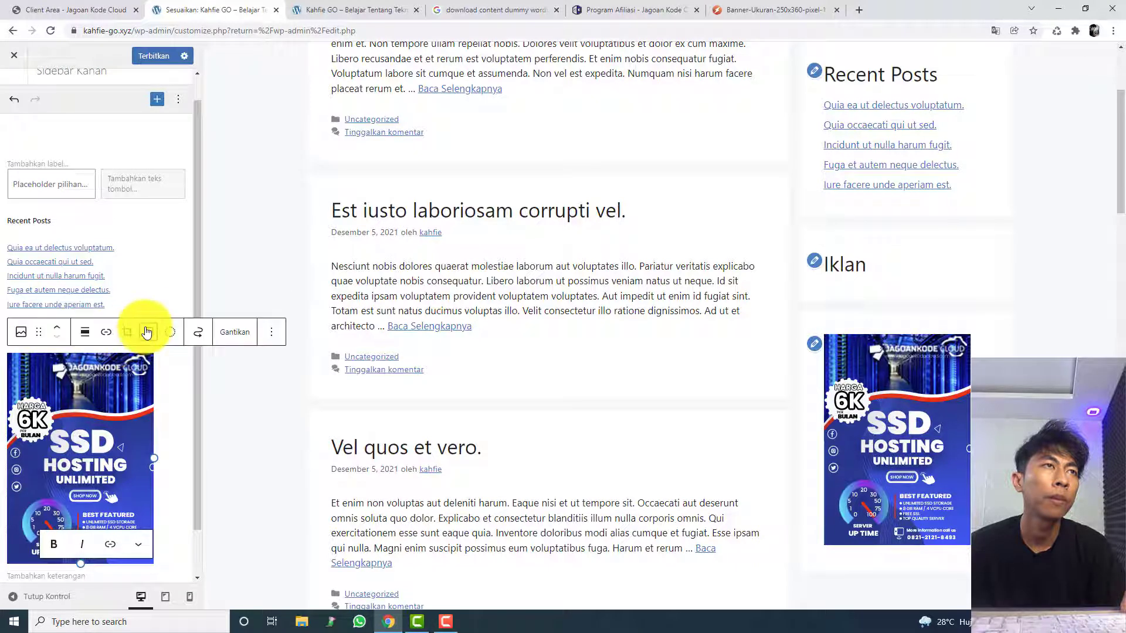
left_click(146, 328)
key("ctrl+z")
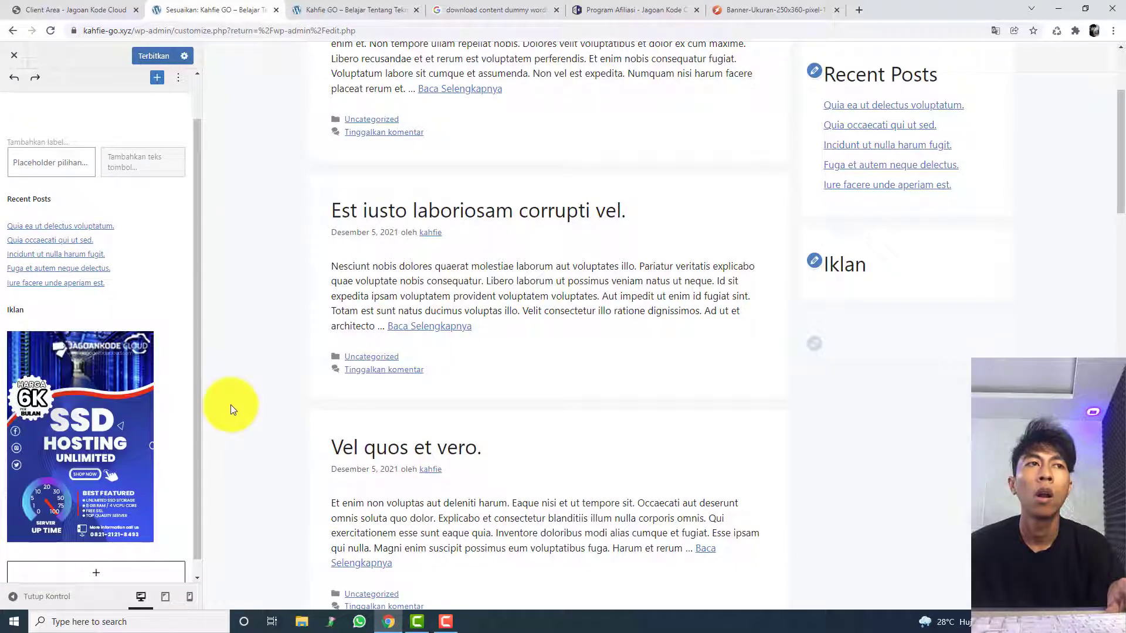
left_click(141, 419)
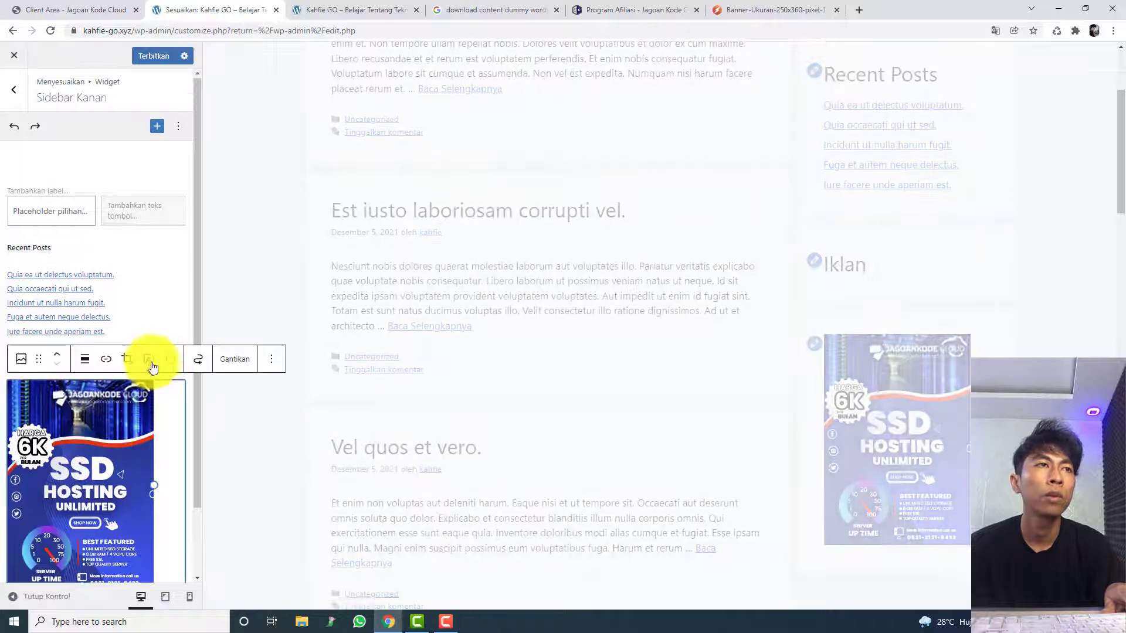
left_click(270, 359)
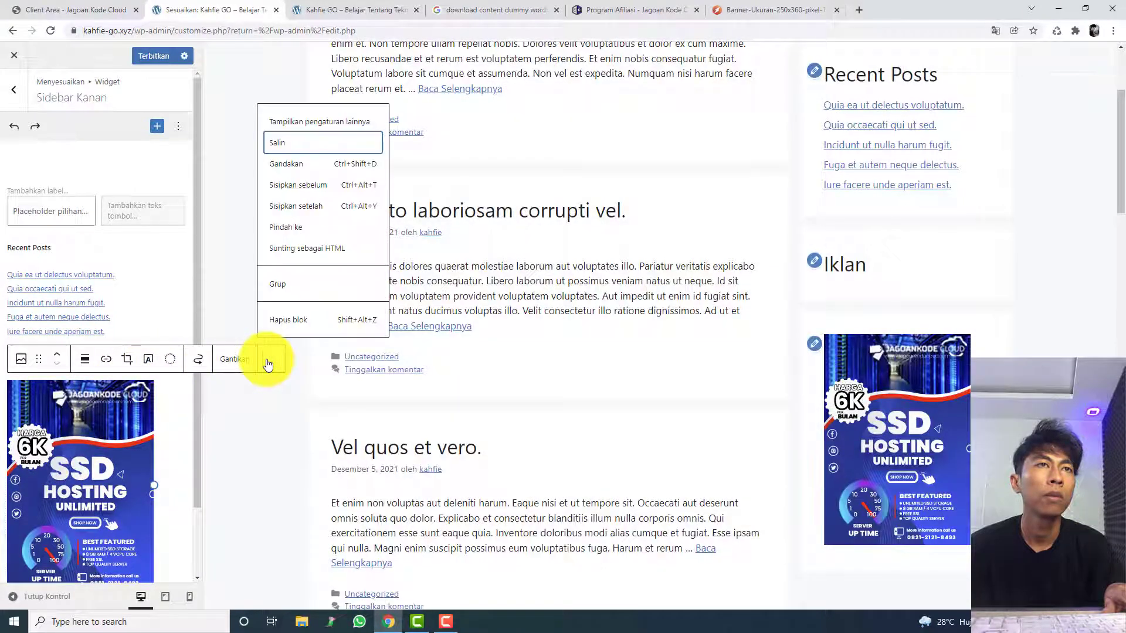
left_click(267, 381)
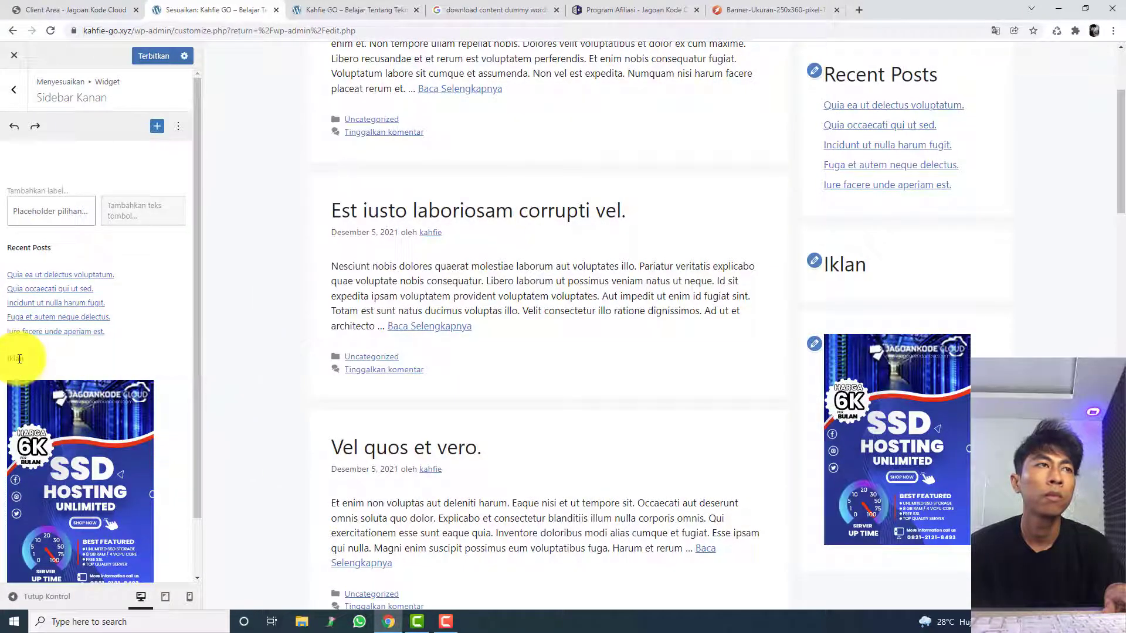
Step: Delete the Iklan heading block from Sidebar Kanan
left_click(19, 358)
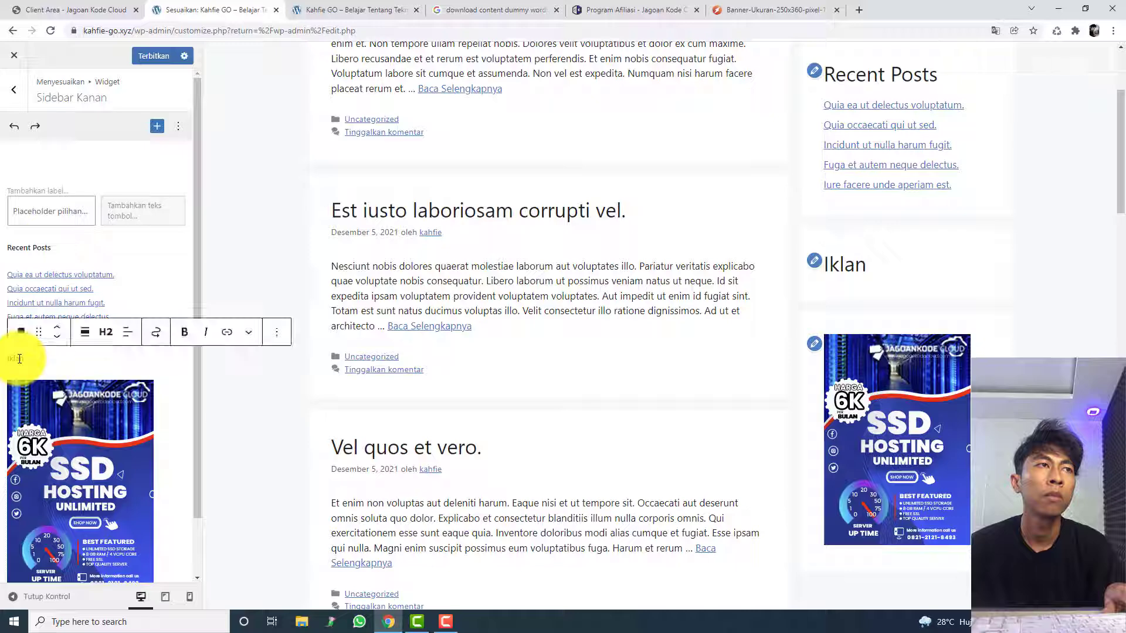
left_click(277, 332)
left_click(319, 578)
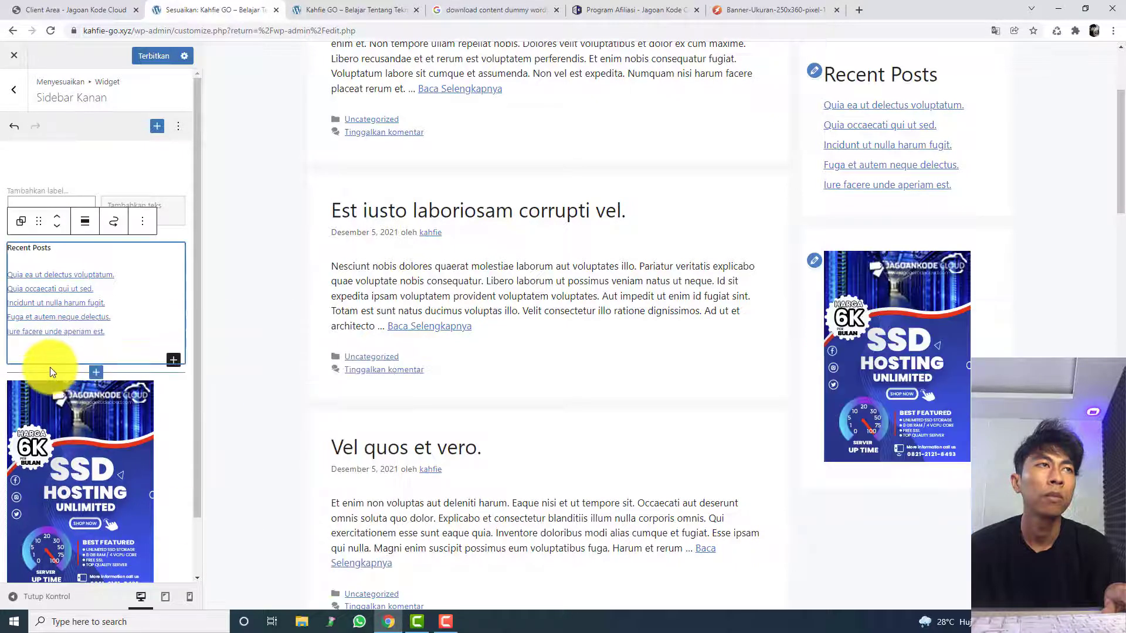
Step: Duplicate the Recent Posts group in Sidebar Kanan and stay on the customizer page
left_click(142, 225)
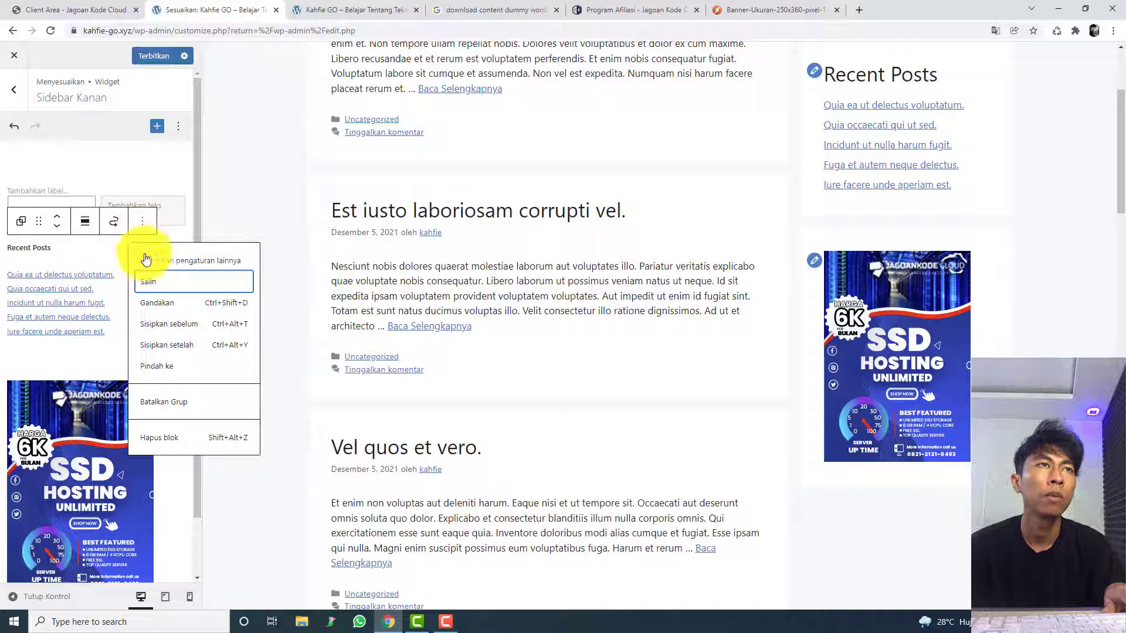
left_click(163, 308)
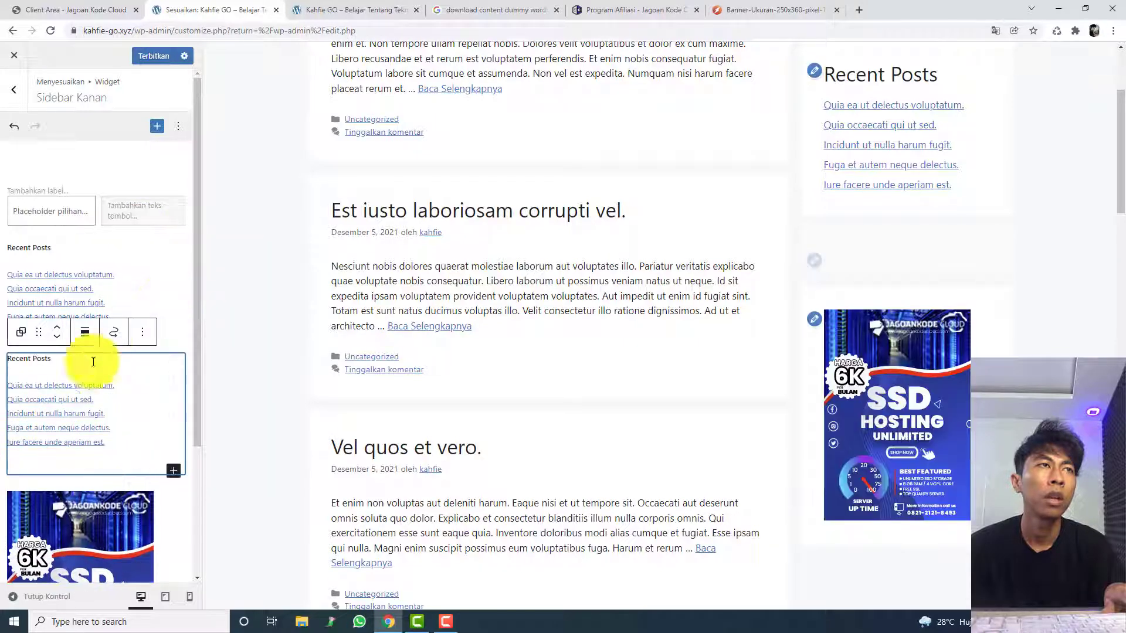
left_click(73, 386)
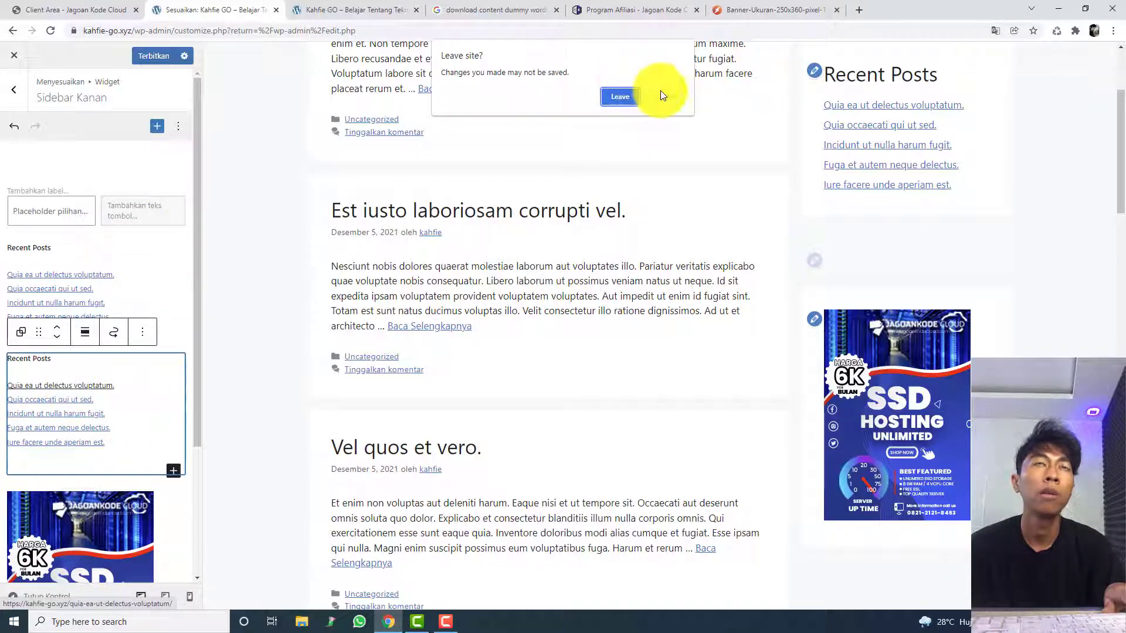
left_click(662, 93)
Step: Delete the list of latest posts from the duplicated Recent Posts group
right_click(146, 406)
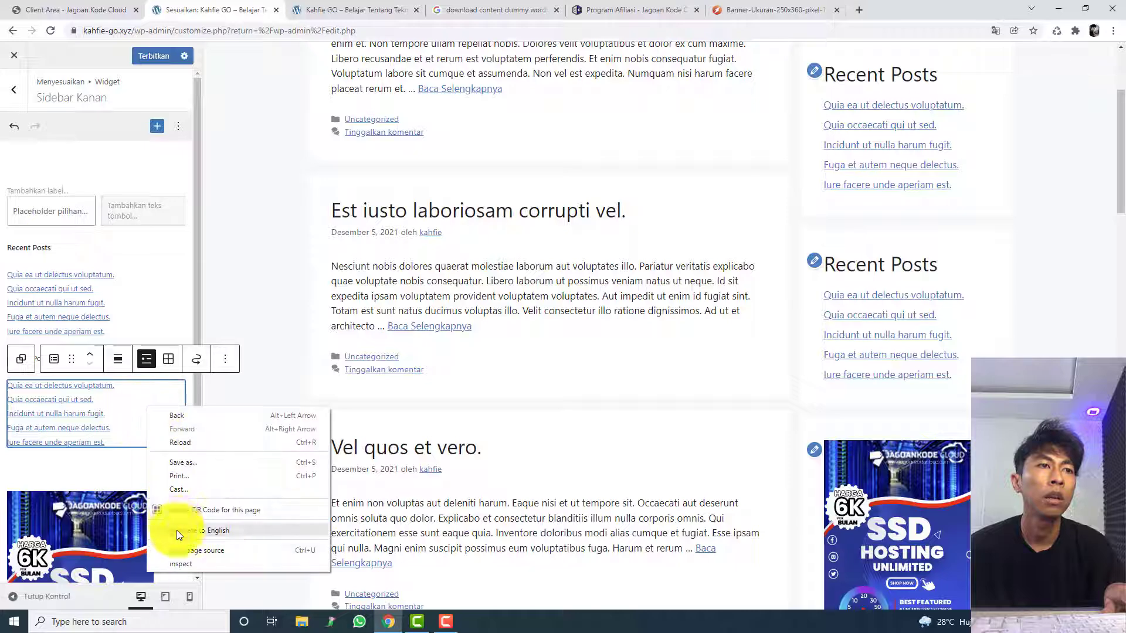
left_click(216, 364)
left_click(126, 399)
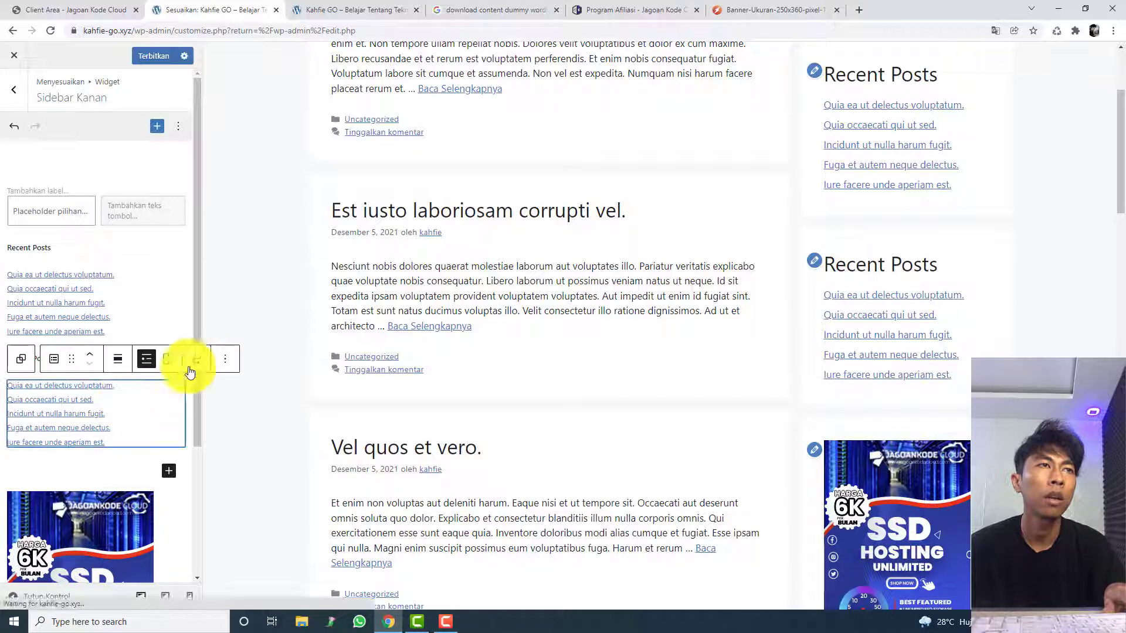
left_click(223, 362)
left_click(240, 576)
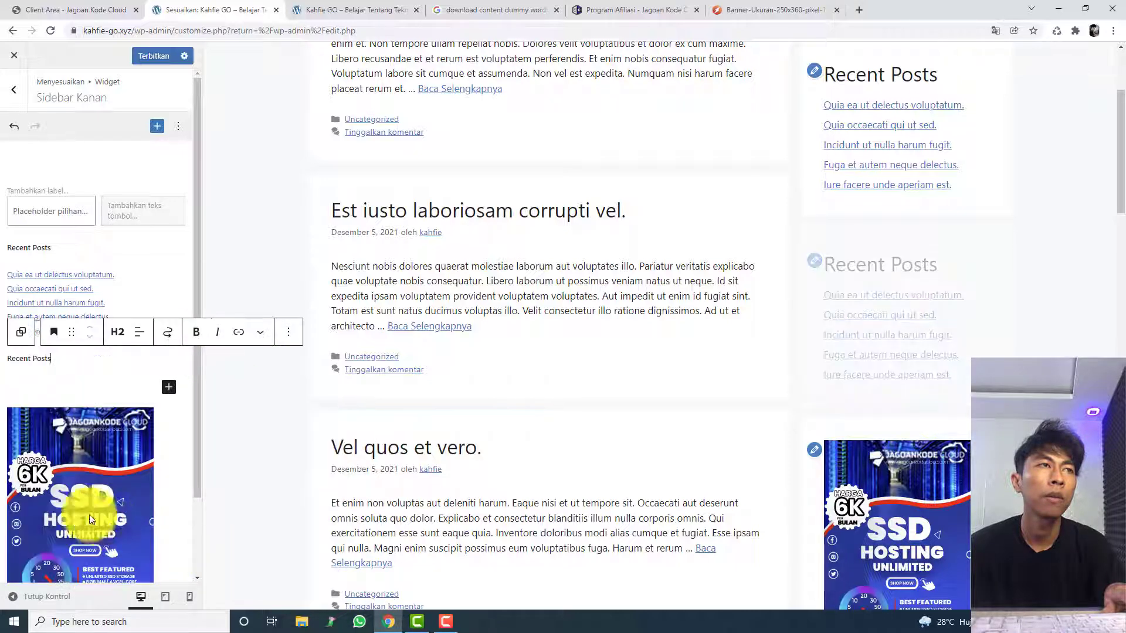
Step: Add an empty paragraph block below the heading of the duplicated Recent Posts group
left_click(69, 384)
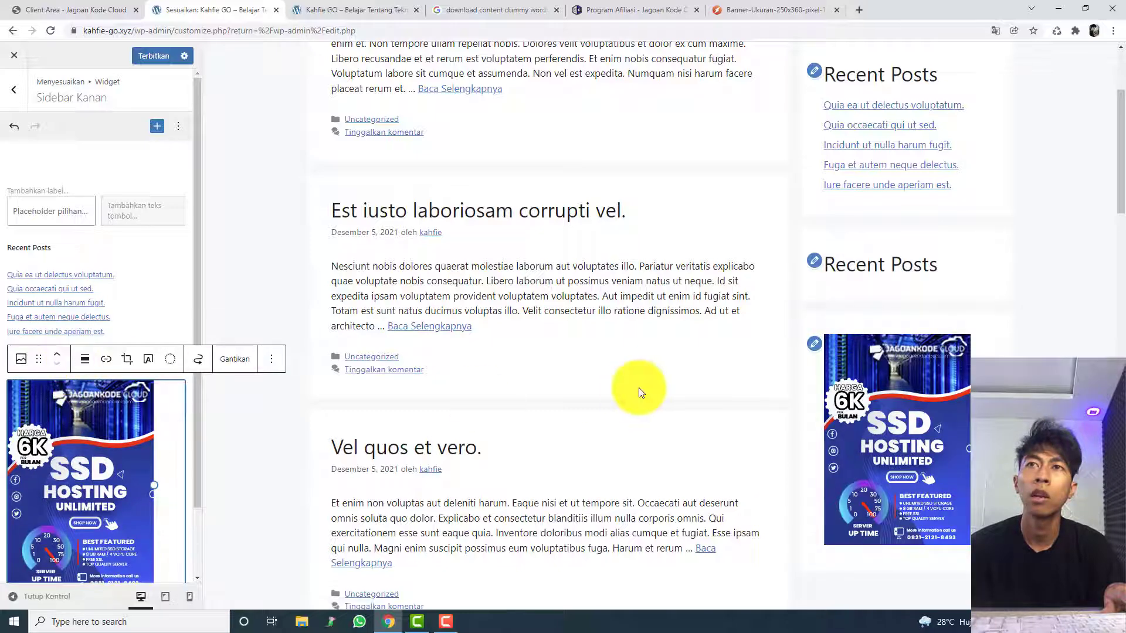
scroll(108, 398, "down", 1)
scroll(108, 410, "down", 1)
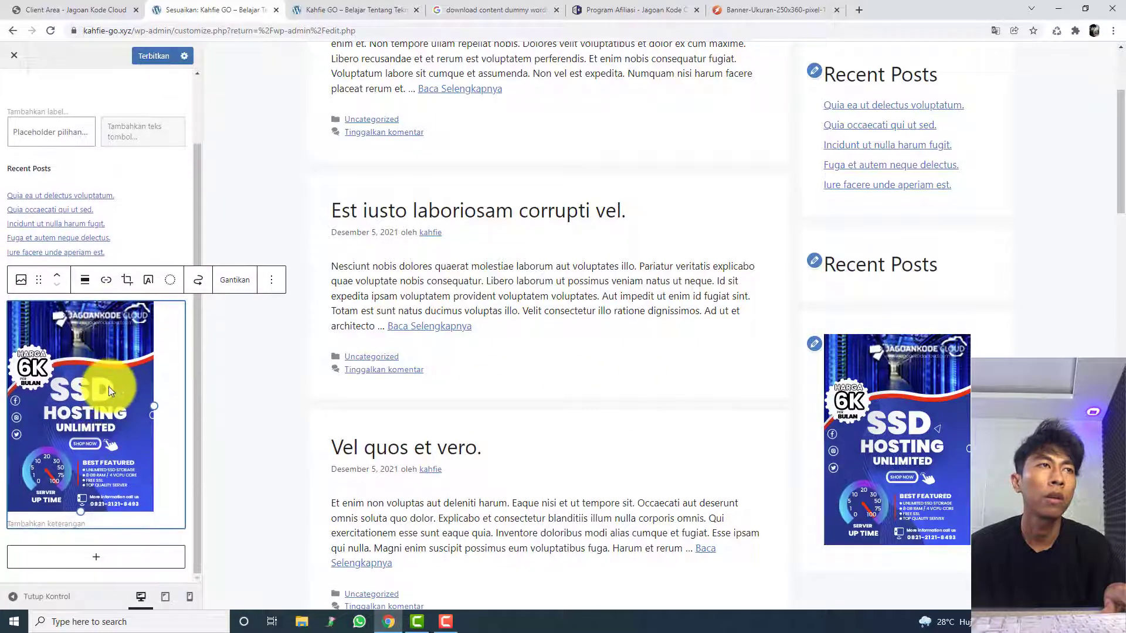
scroll(108, 386, "up", 2)
left_click(151, 358)
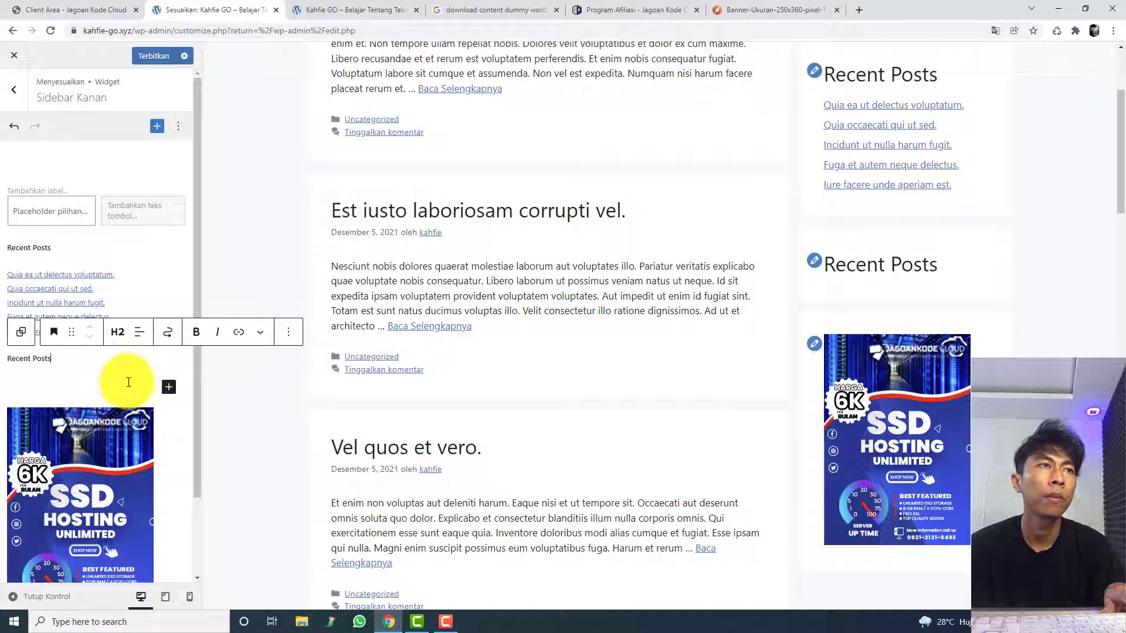
key("Return")
right_click(96, 367)
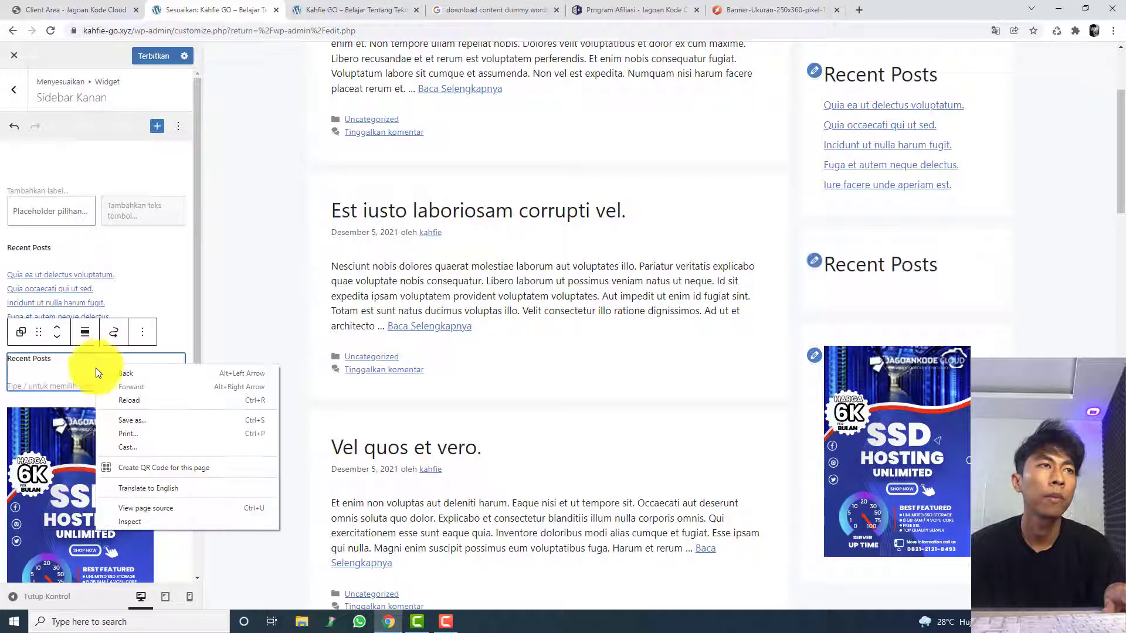
left_click(65, 361)
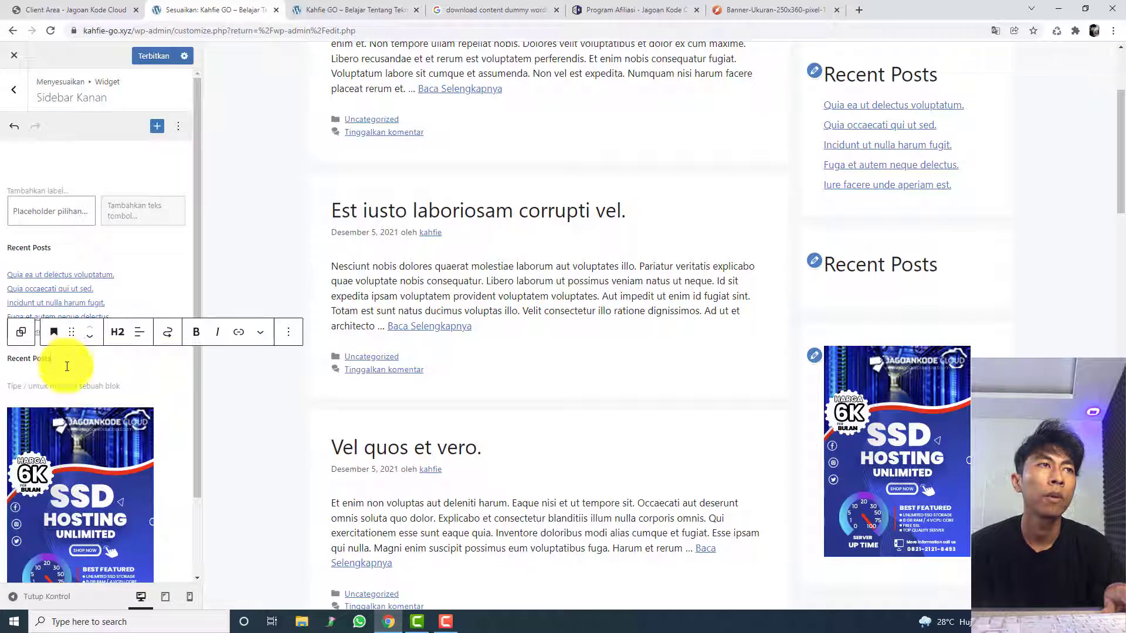
left_click(64, 384)
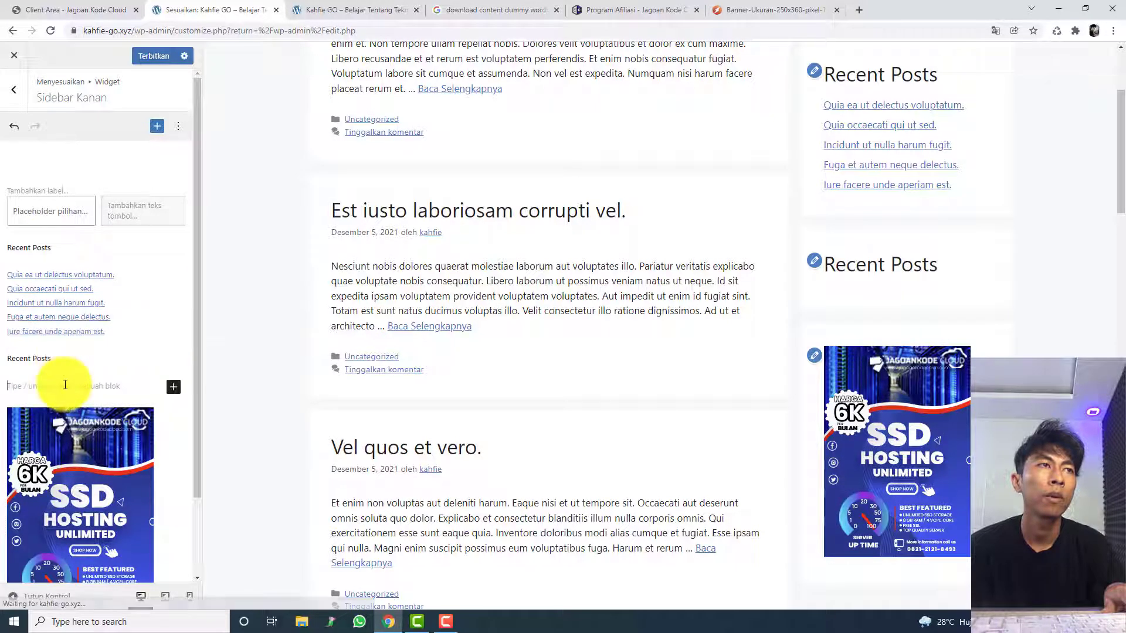
Step: Replace the duplicated group's heading text with Informasi and select the empty block below it
triple_click(54, 353)
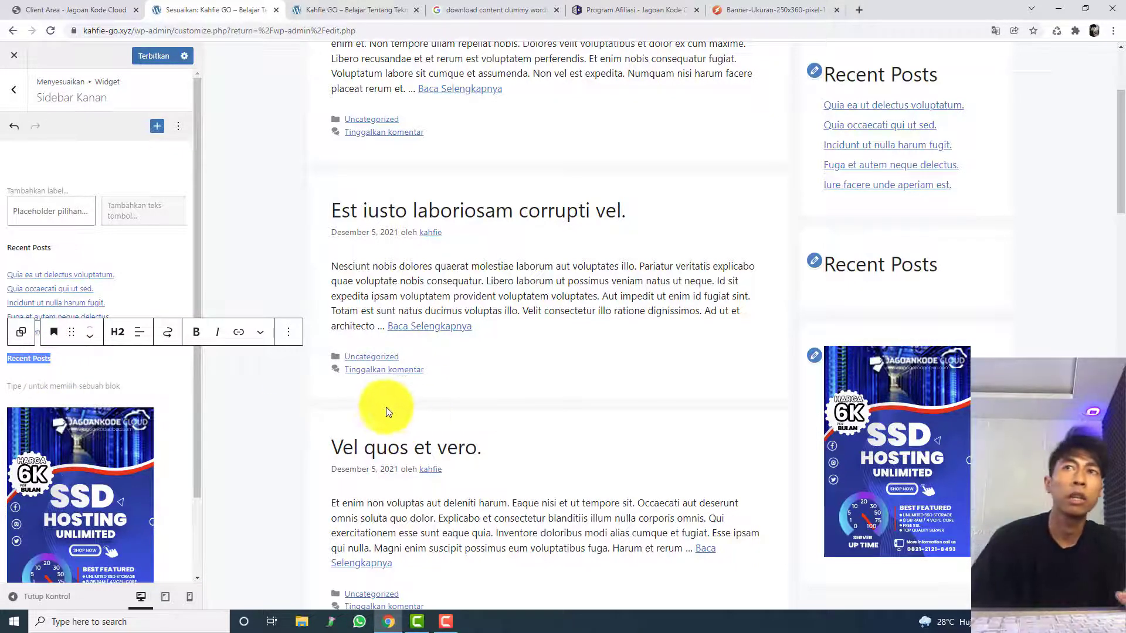
mouse_move(161, 395)
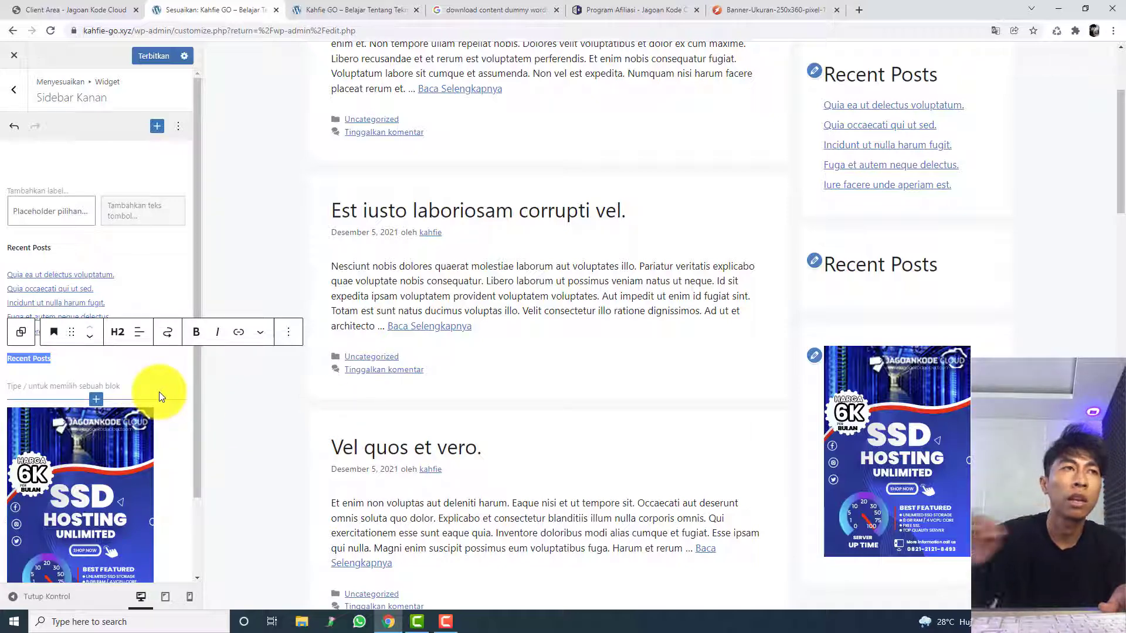
type("Infrom")
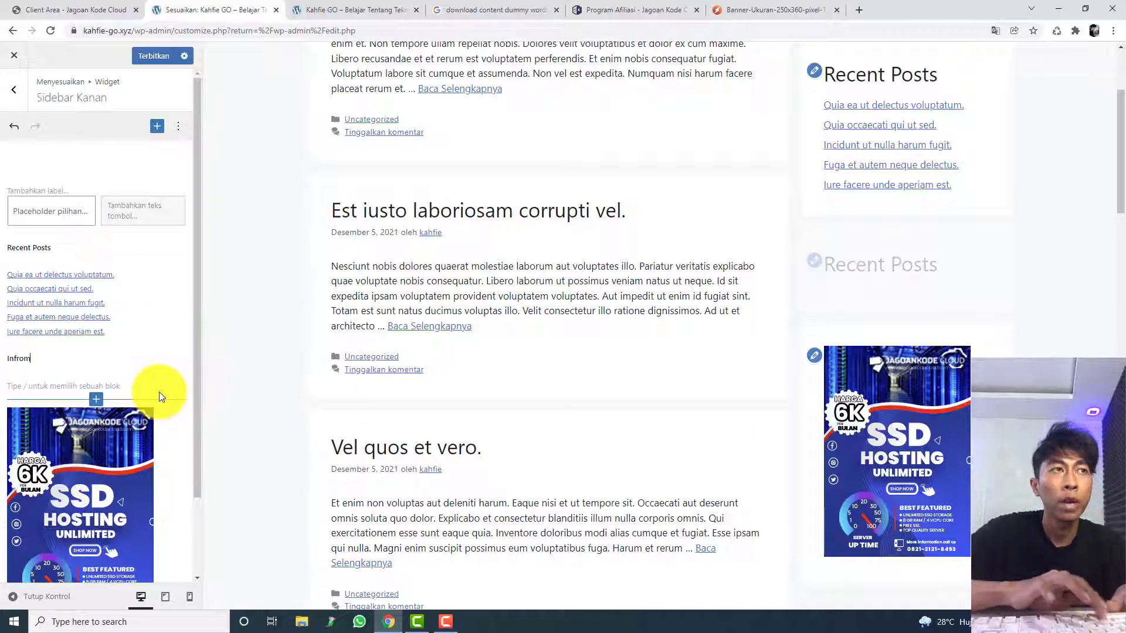
key("BackSpace")
key("BackSpace")
key("BackSpace")
type("orma")
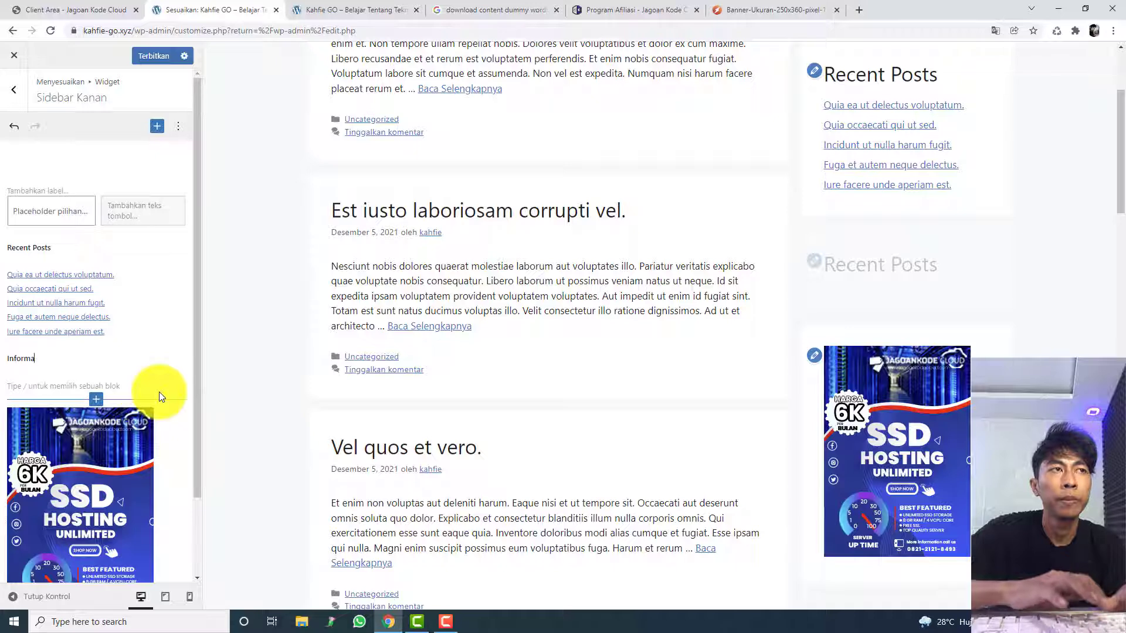
type("si")
left_click(133, 384)
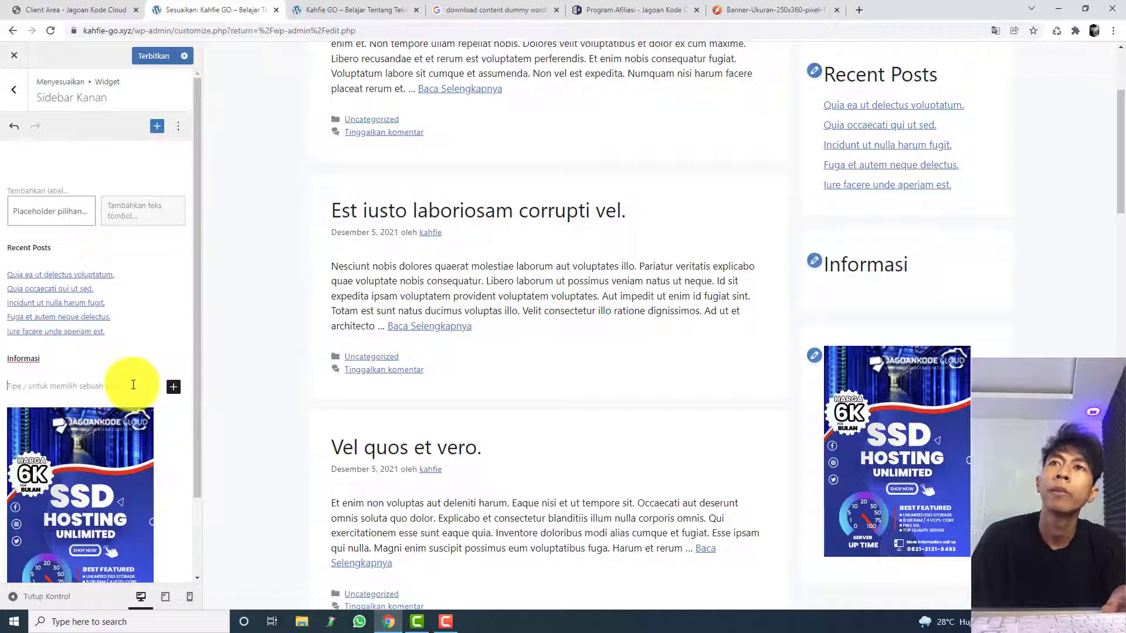
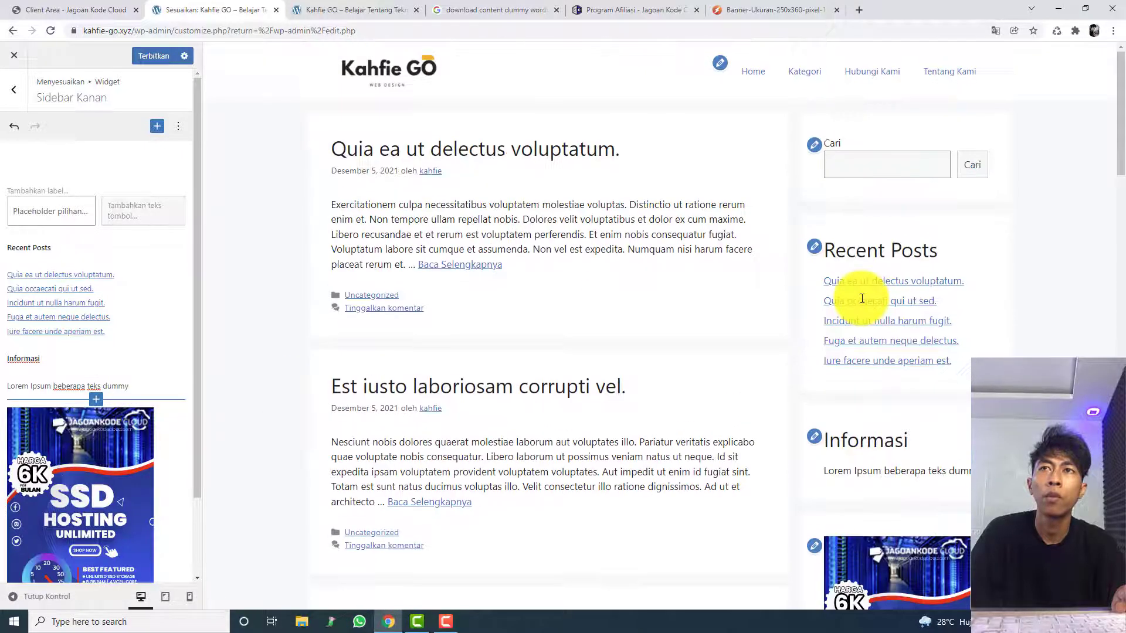
Step: Extend the paragraph under the Informasi heading with ", kepada pengunjung."
scroll(859, 300, "down", 3)
left_click(170, 382)
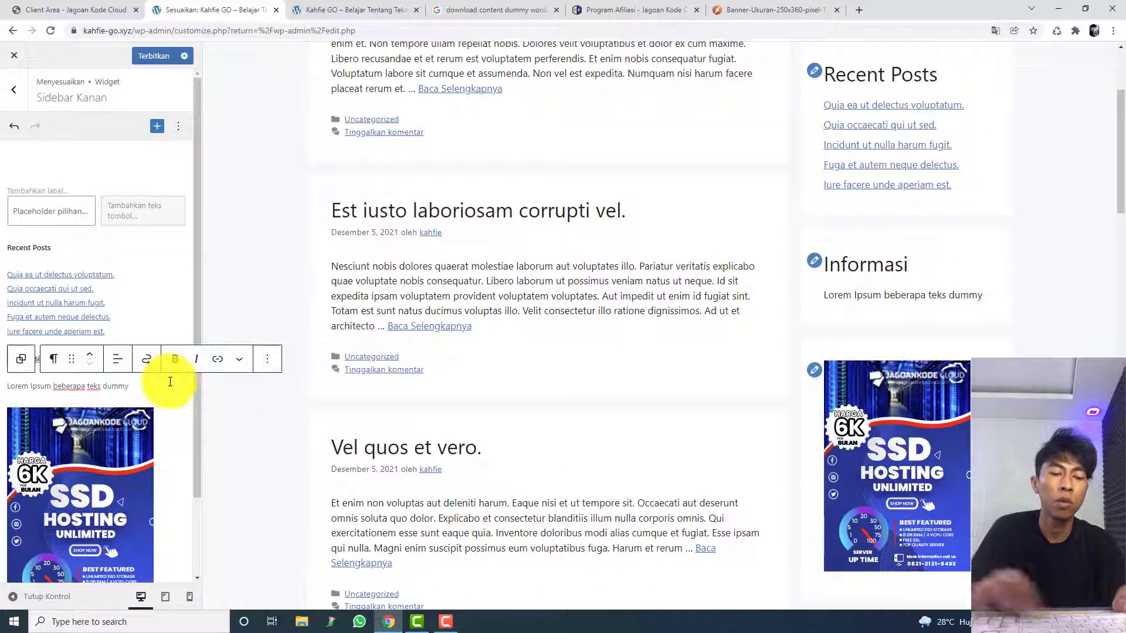
type(", kep")
type("ada para mu")
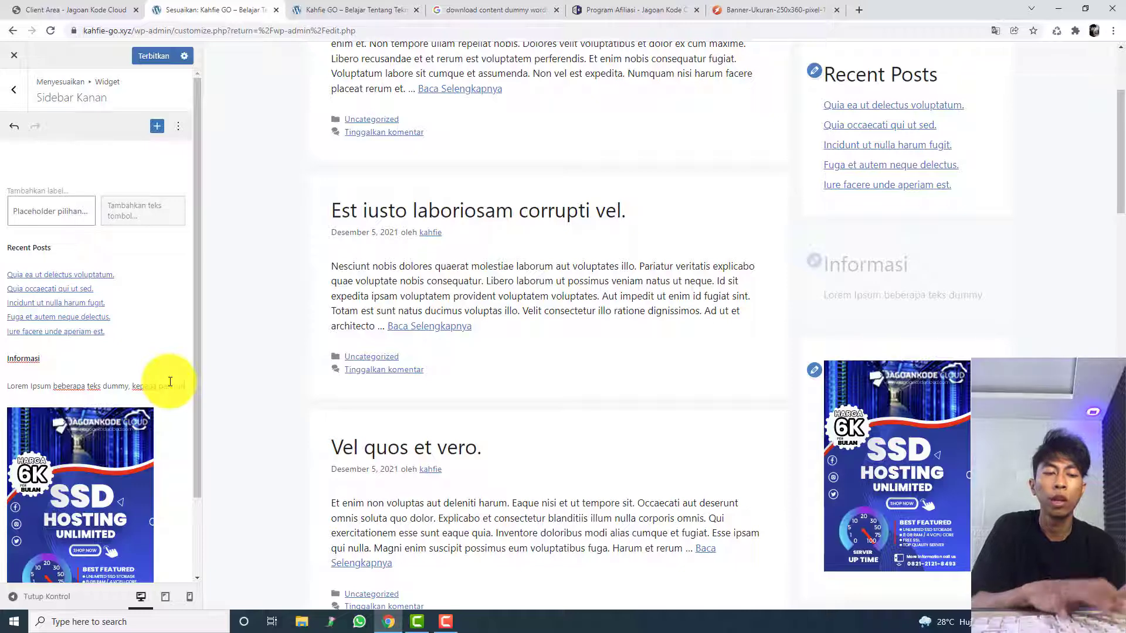
type("jung.")
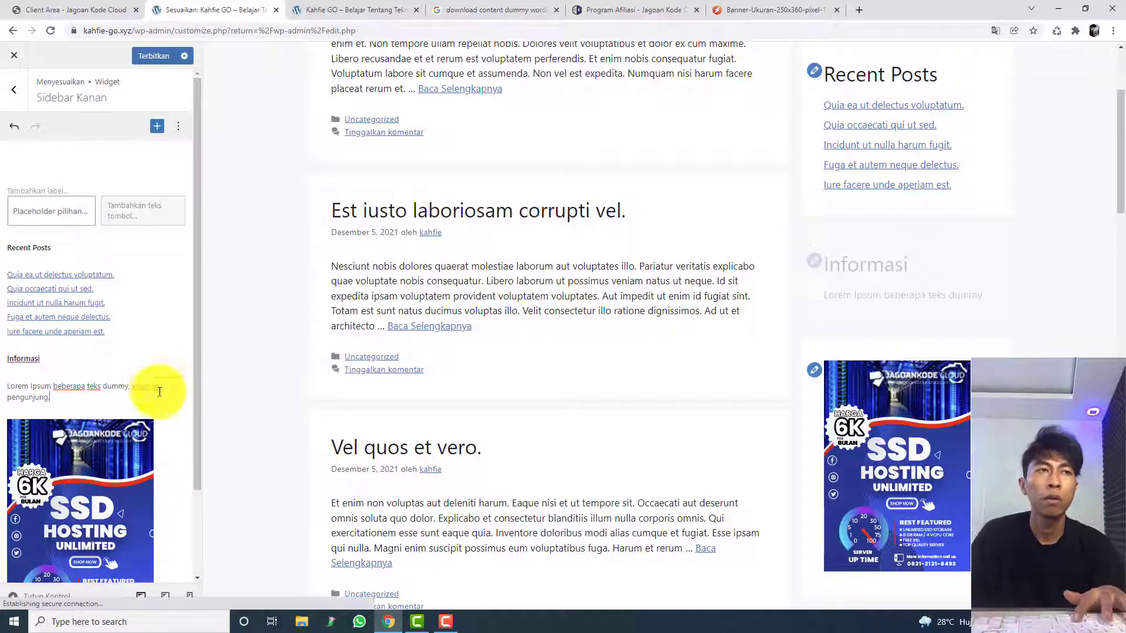
left_click(224, 415)
scroll(804, 382, "down", 3)
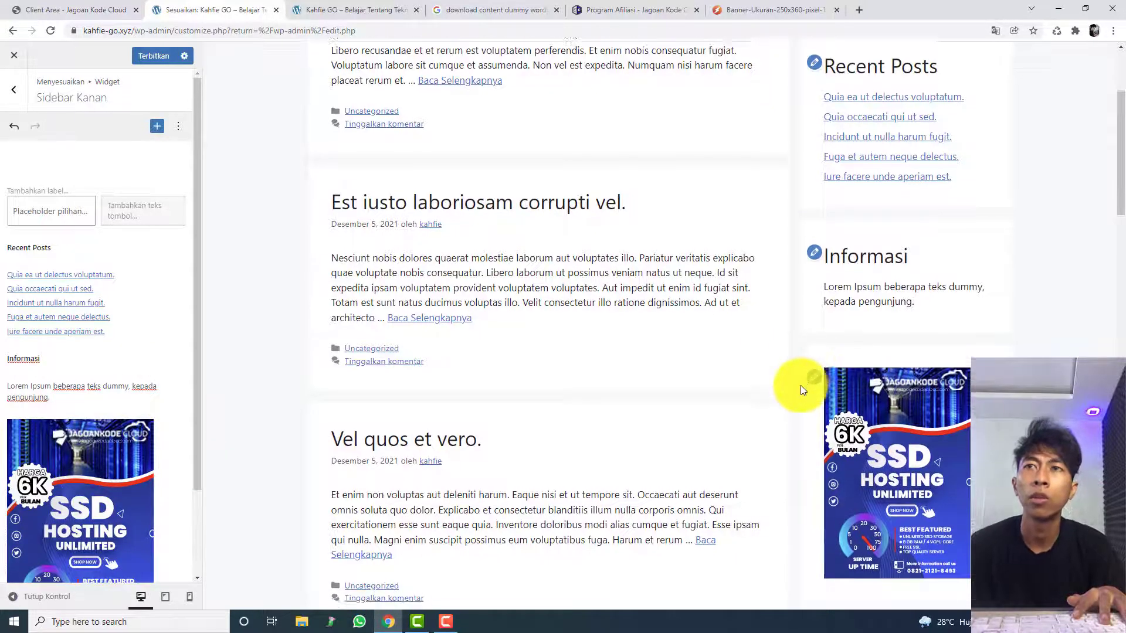
scroll(800, 385, "up", 7)
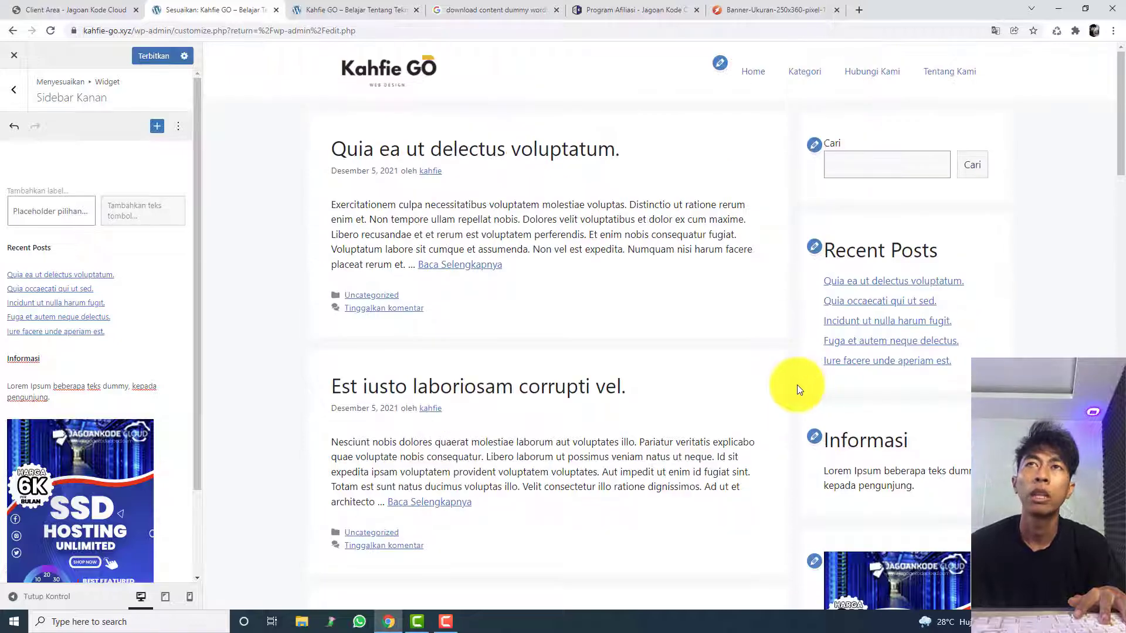
Step: Publish the sidebar changes and return to the main list of customizer sections
scroll(143, 488, "down", 3)
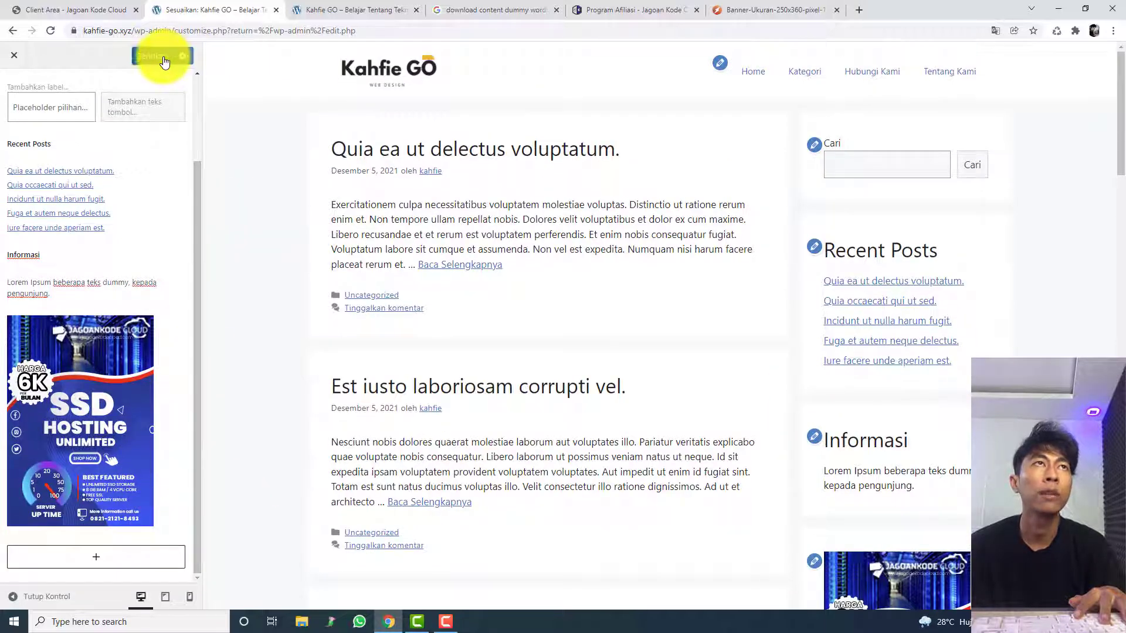
scroll(47, 136, "up", 3)
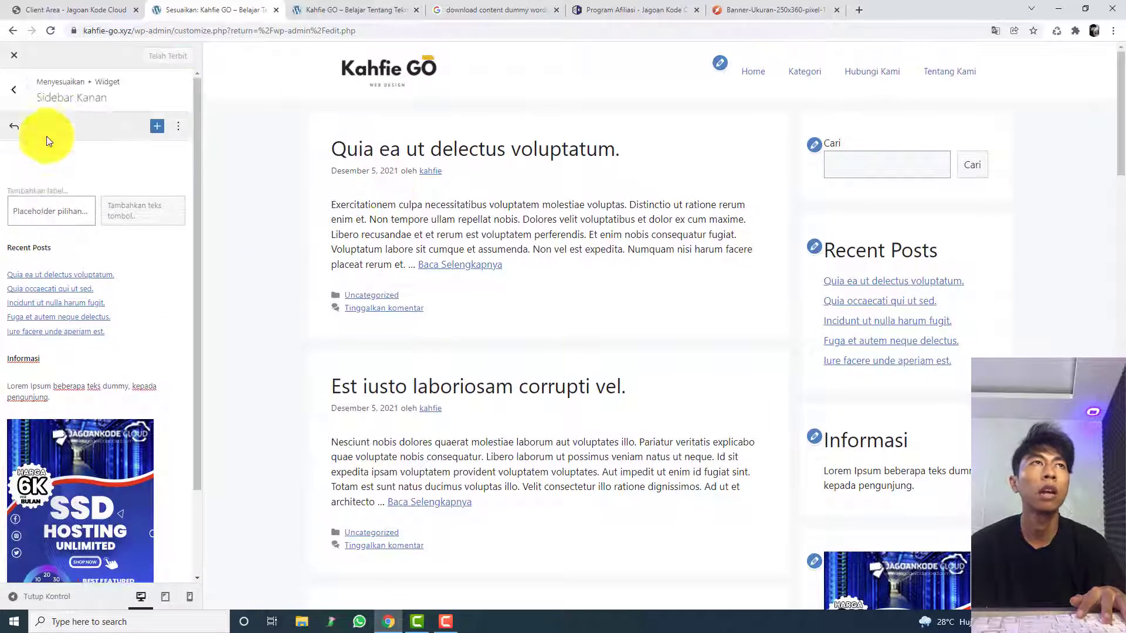
left_click(16, 101)
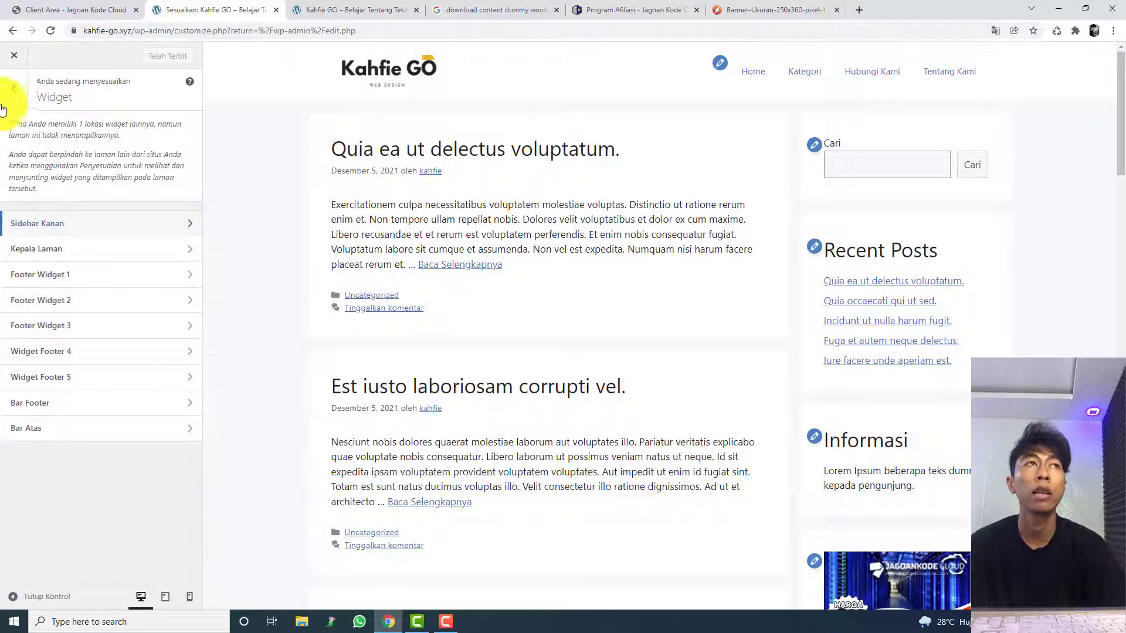
left_click(5, 101)
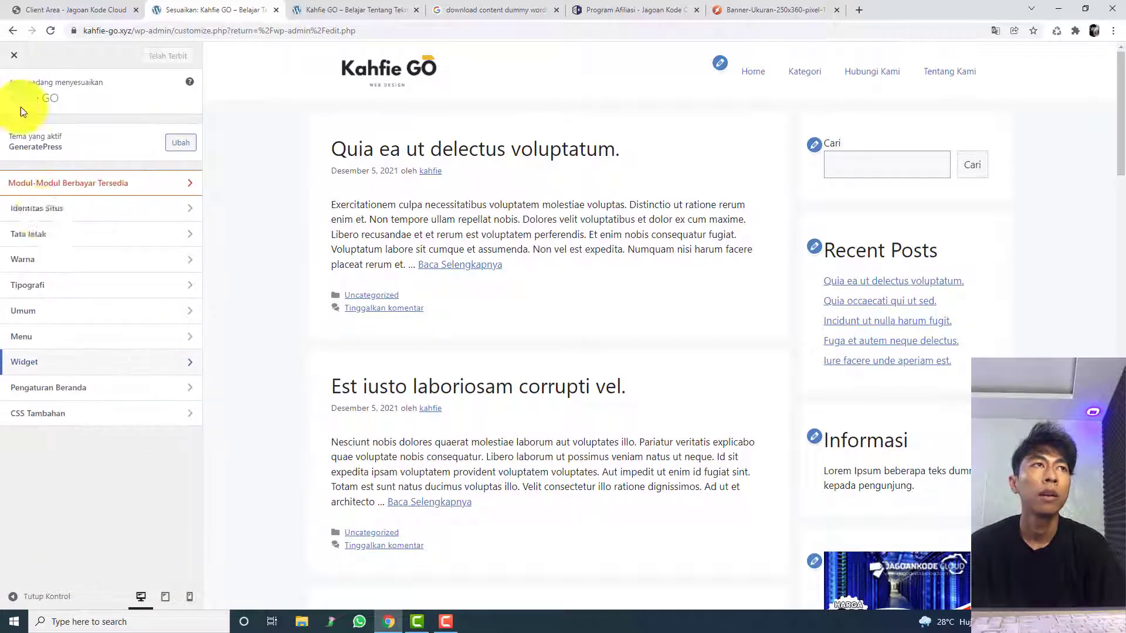
Step: In the Warna settings, set the Body background colour to white
left_click(52, 260)
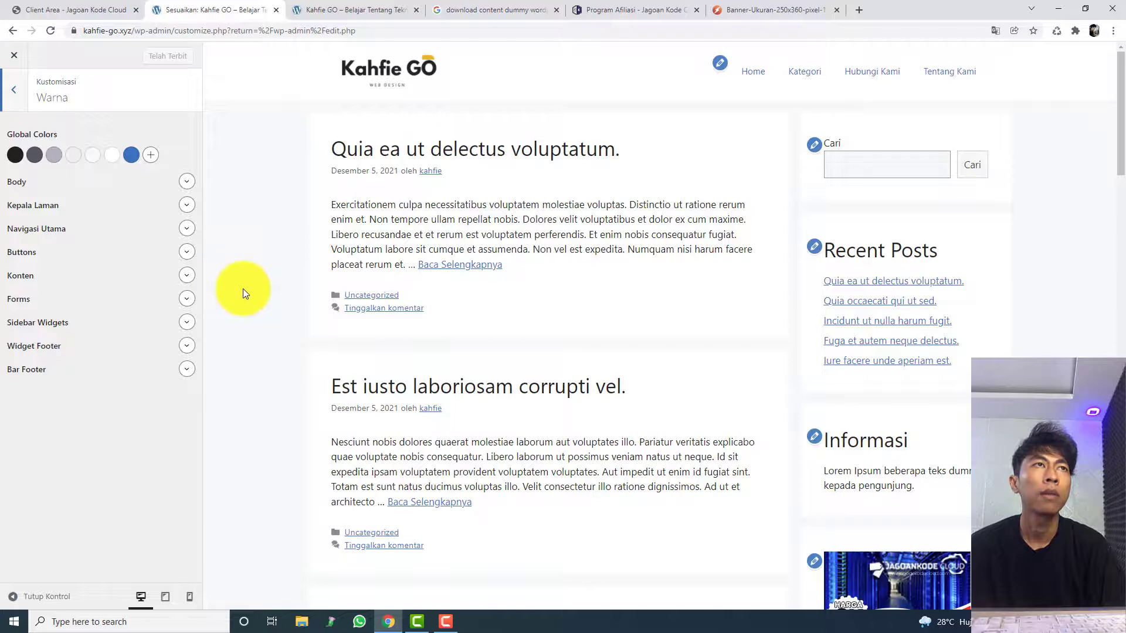
scroll(243, 288, "down", 4)
scroll(243, 288, "up", 4)
scroll(243, 288, "down", 1)
scroll(258, 256, "up", 1)
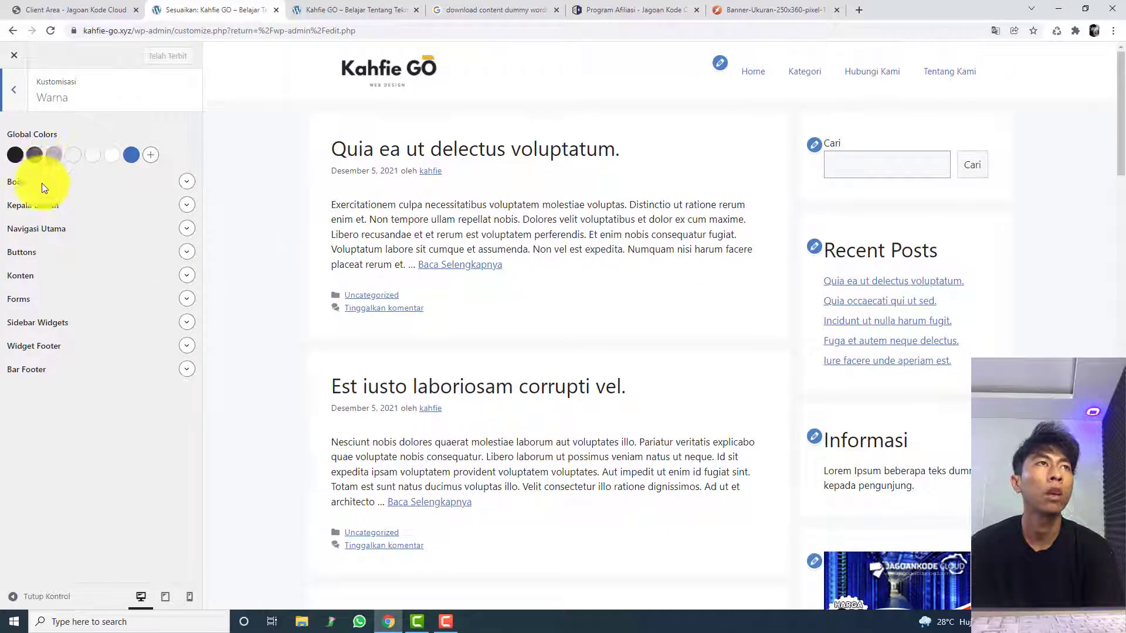
left_click(182, 181)
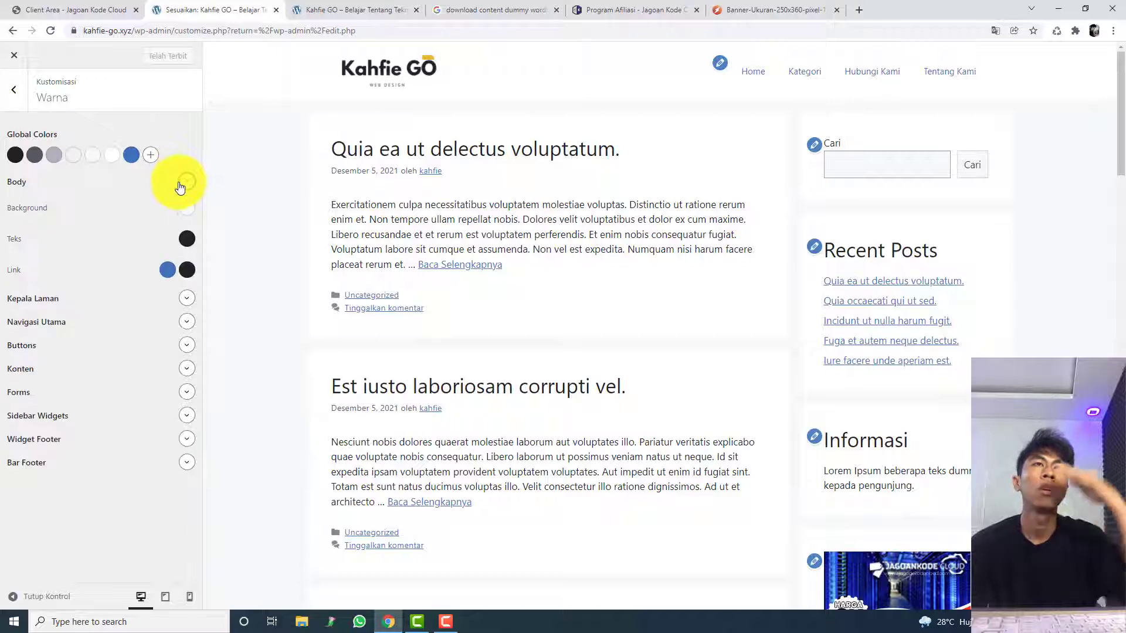
left_click(186, 206)
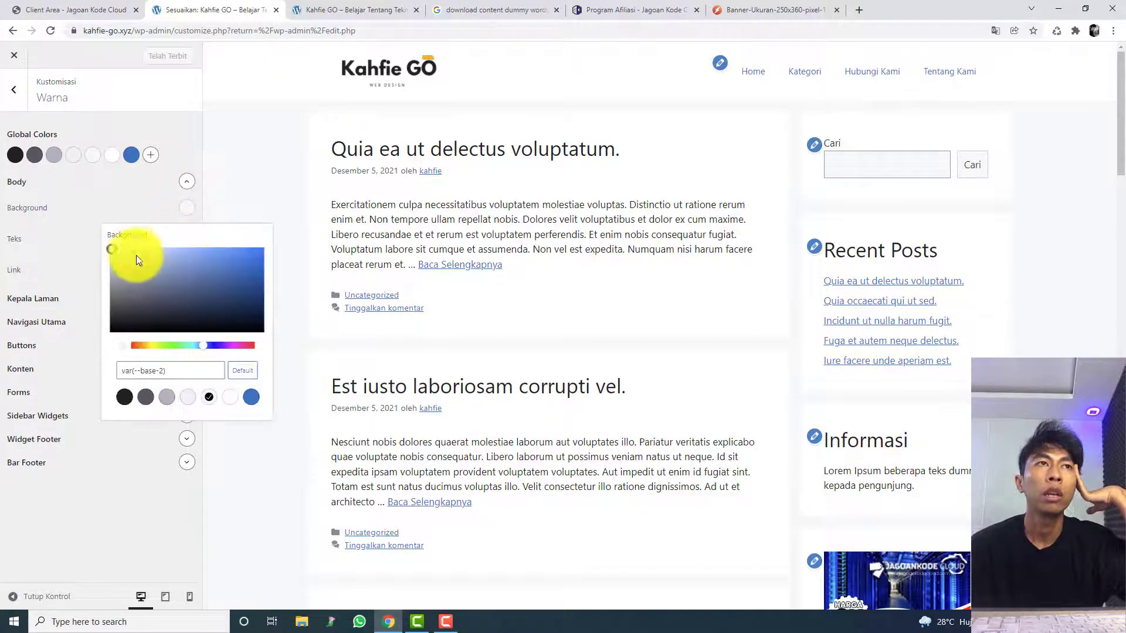
left_click(129, 257)
left_click_drag(113, 268, 239, 197)
left_click(238, 198)
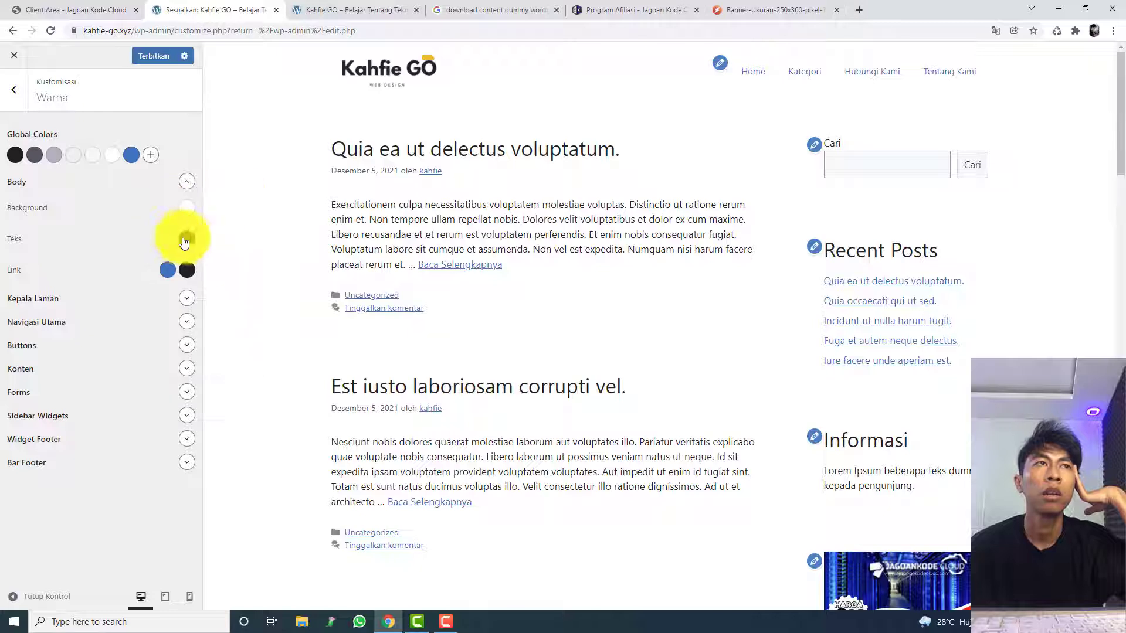
Step: Set the Body text colour to black
left_click(186, 239)
left_click_drag(193, 307, 68, 388)
left_click(284, 184)
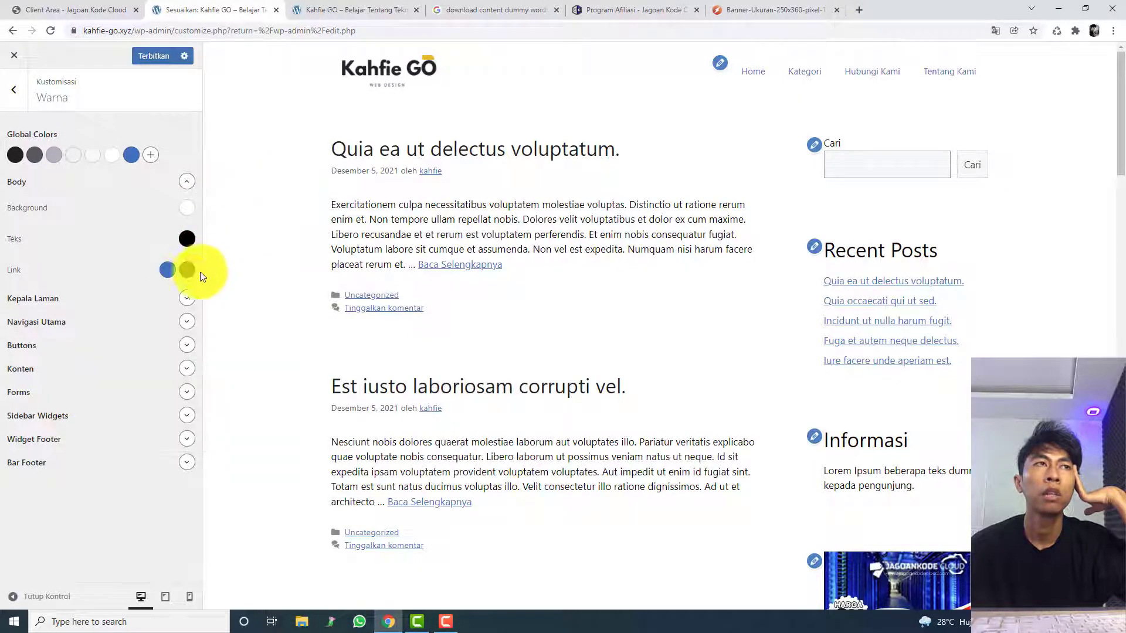
Step: Try a bluish-purple background colour for the Kepala Laman section
left_click(187, 299)
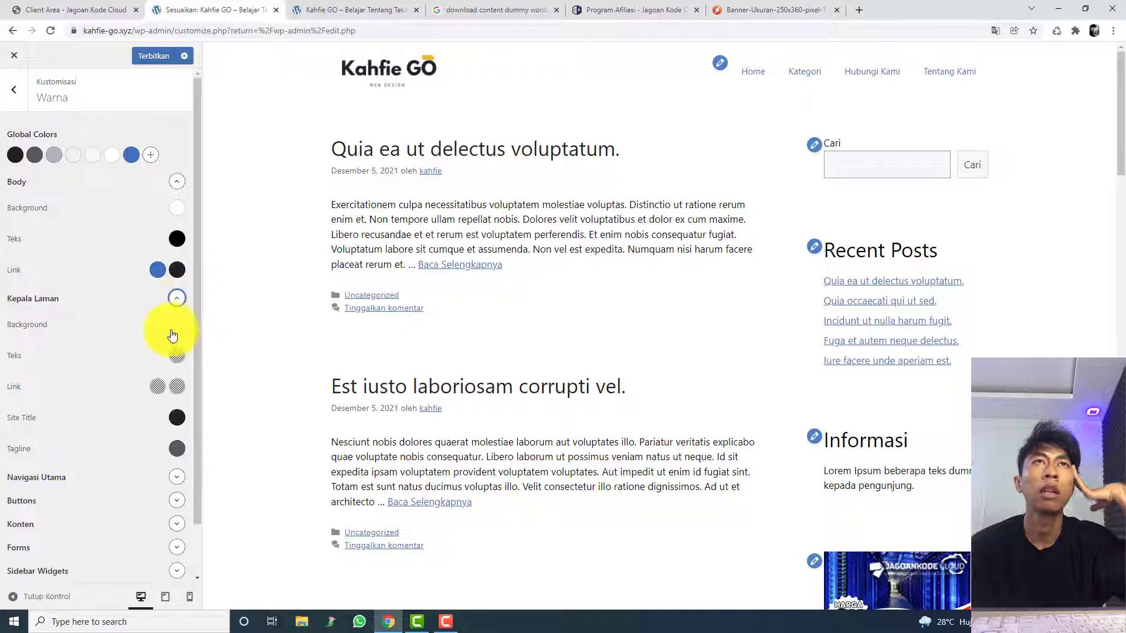
mouse_move(191, 392)
left_mouse_down()
mouse_move(157, 394)
mouse_move(176, 406)
mouse_move(196, 377)
mouse_move(191, 404)
mouse_move(146, 366)
mouse_move(120, 372)
mouse_move(119, 391)
mouse_move(141, 407)
mouse_move(104, 359)
mouse_move(170, 396)
left_mouse_up()
left_click(205, 462)
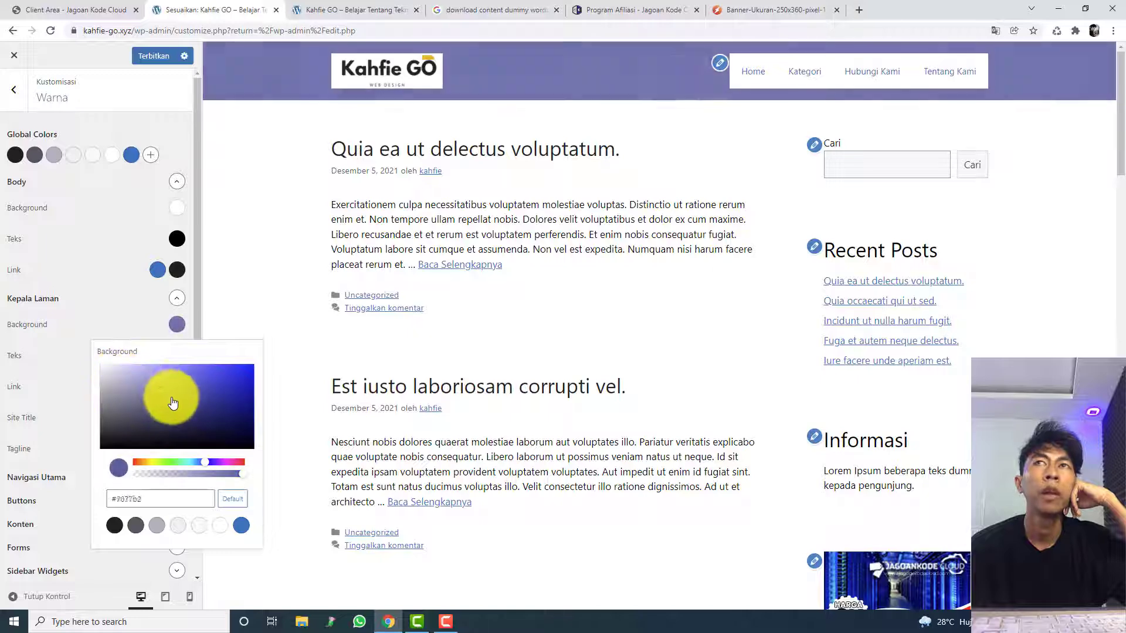
left_click(384, 75)
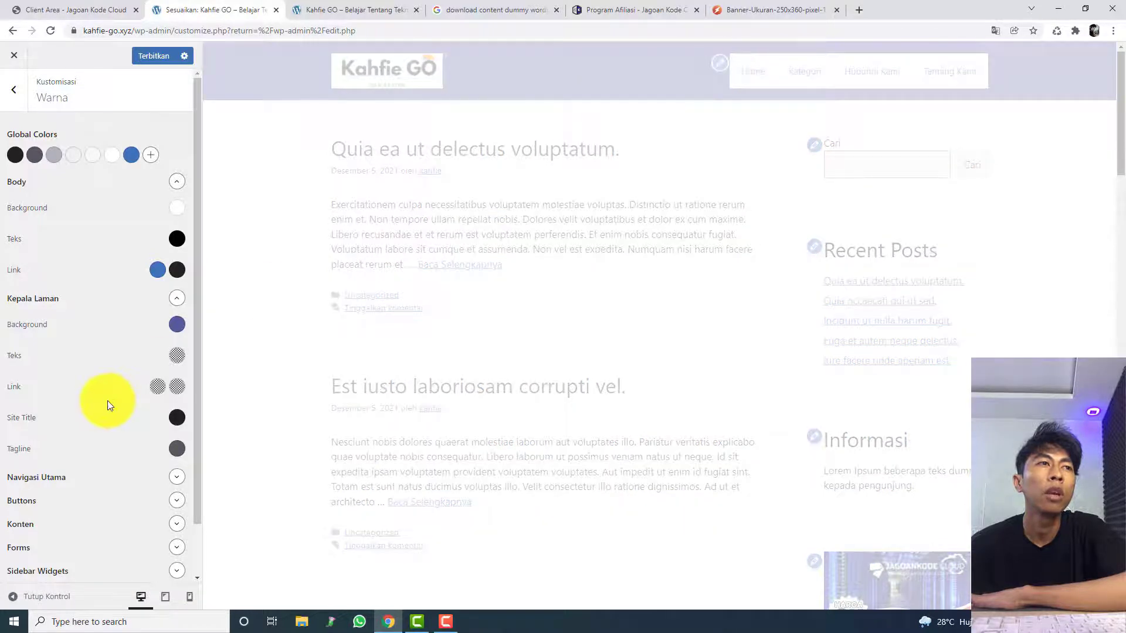
Step: Set the Kepala Laman background colour to white, #ffffff
scroll(109, 401, "down", 1)
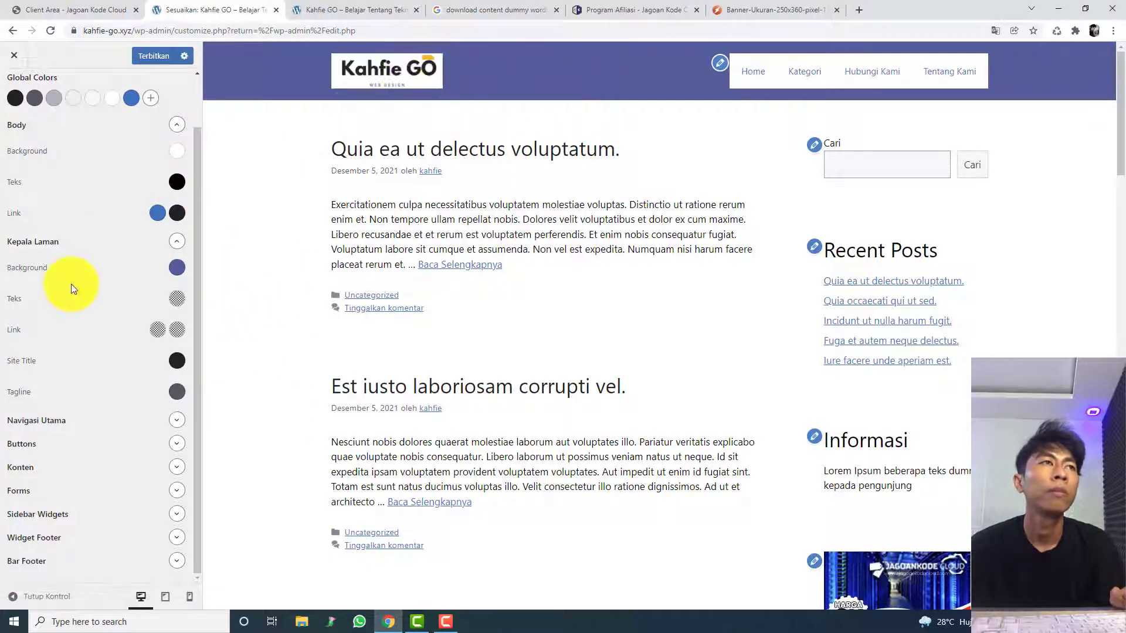
scroll(117, 305, "up", 1)
left_click(177, 325)
left_click_drag(173, 381, 54, 340)
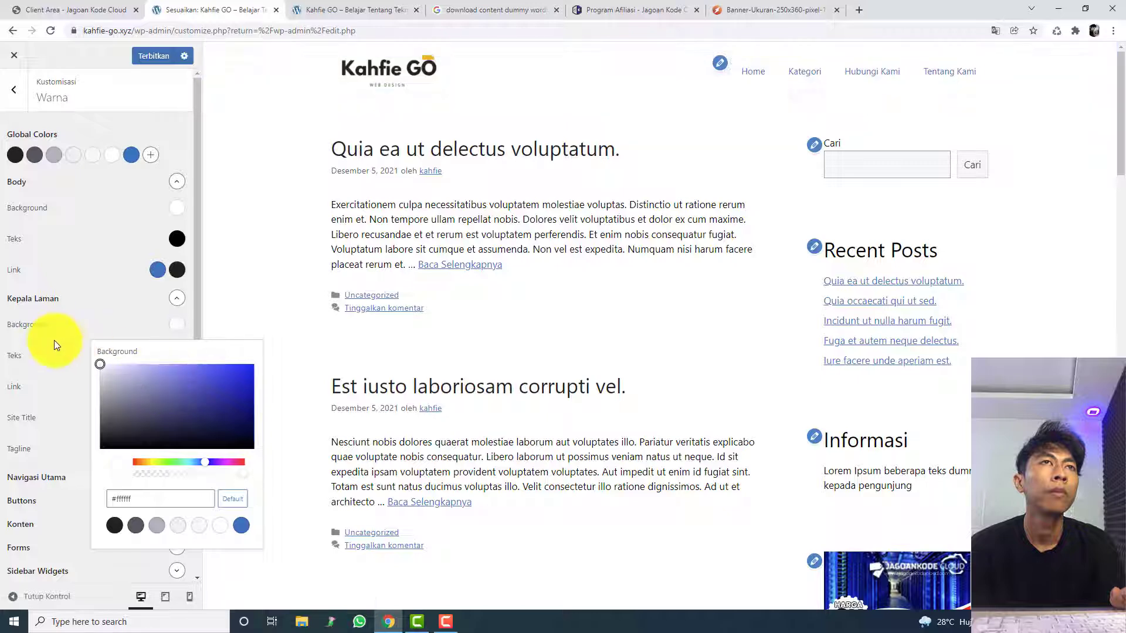
left_click(189, 260)
Step: Try other background colours for Sidebar Widgets and return it to the global colour var(--base-3)
scroll(82, 439, "down", 1)
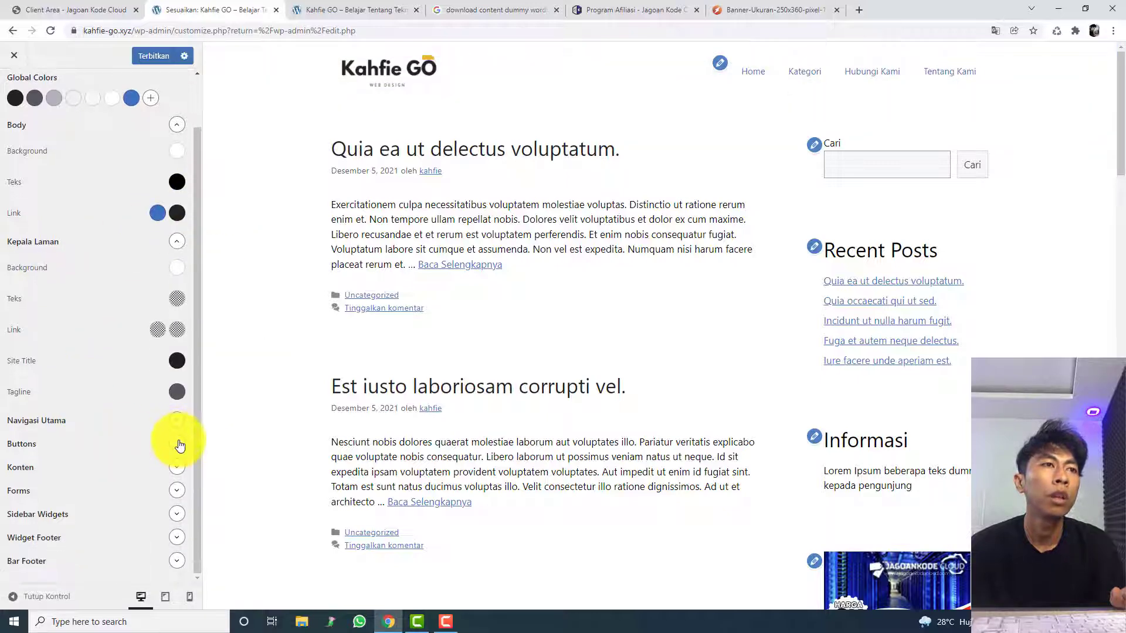
left_click(177, 443)
scroll(192, 437, "down", 1)
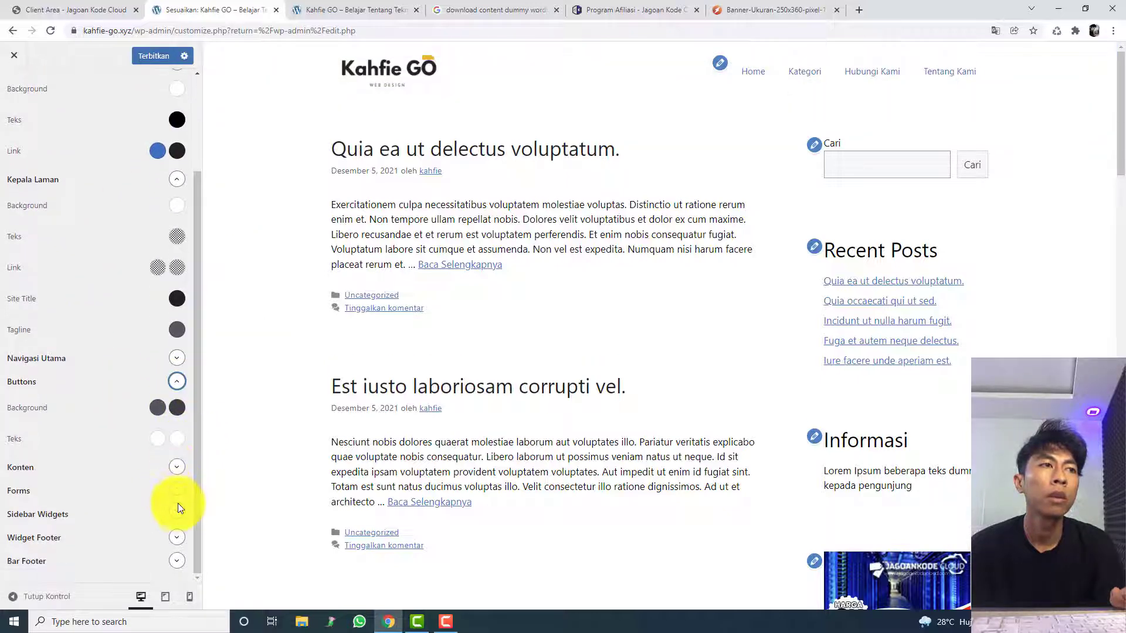
left_click(177, 513)
scroll(178, 509, "down", 2)
left_click(183, 414)
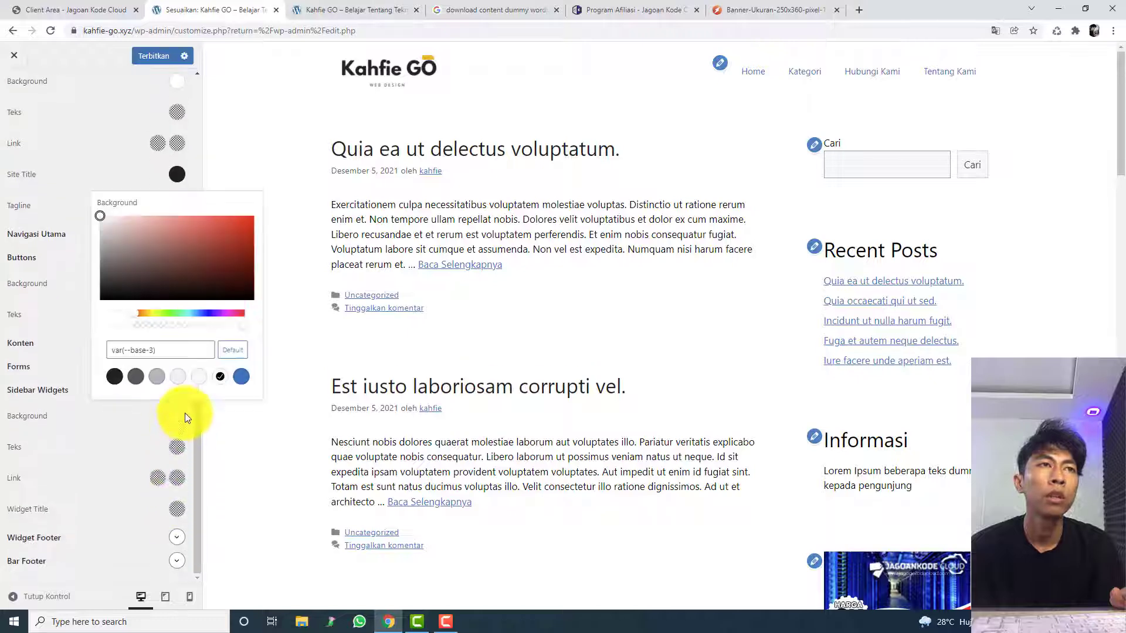
left_click_drag(164, 291, 64, 199)
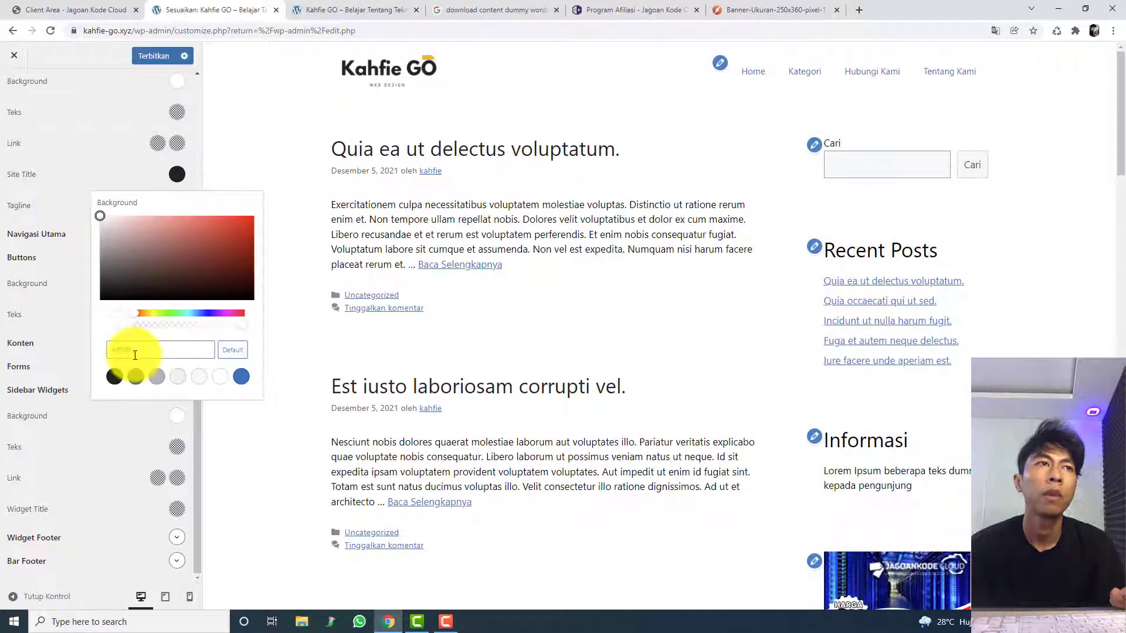
type("e-3)")
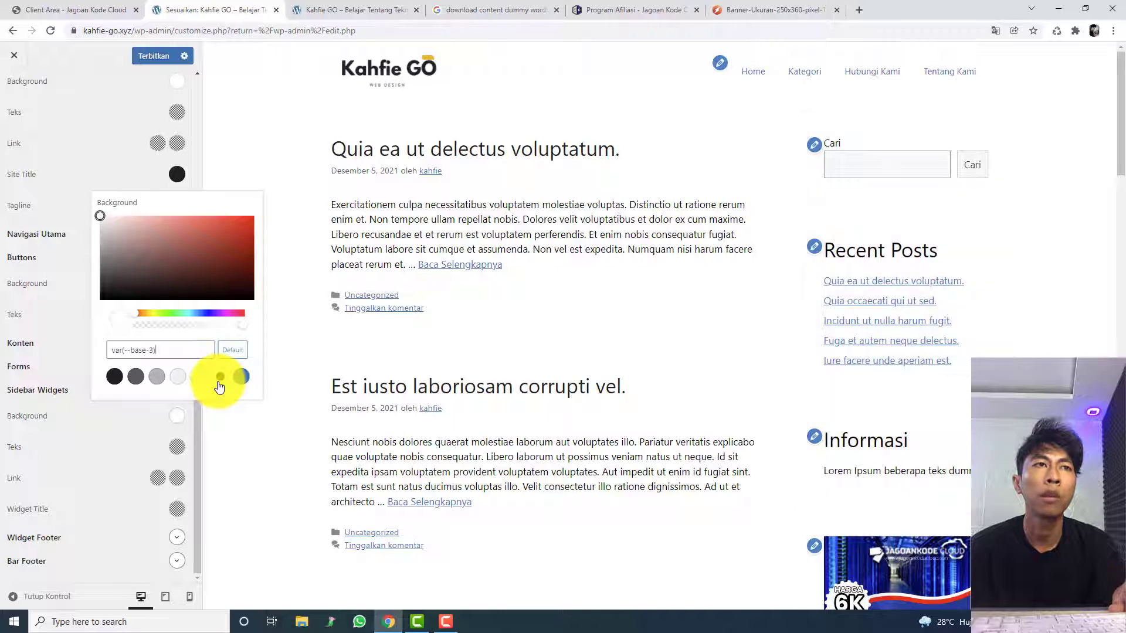
left_click(239, 381)
left_click(220, 378)
left_click(245, 443)
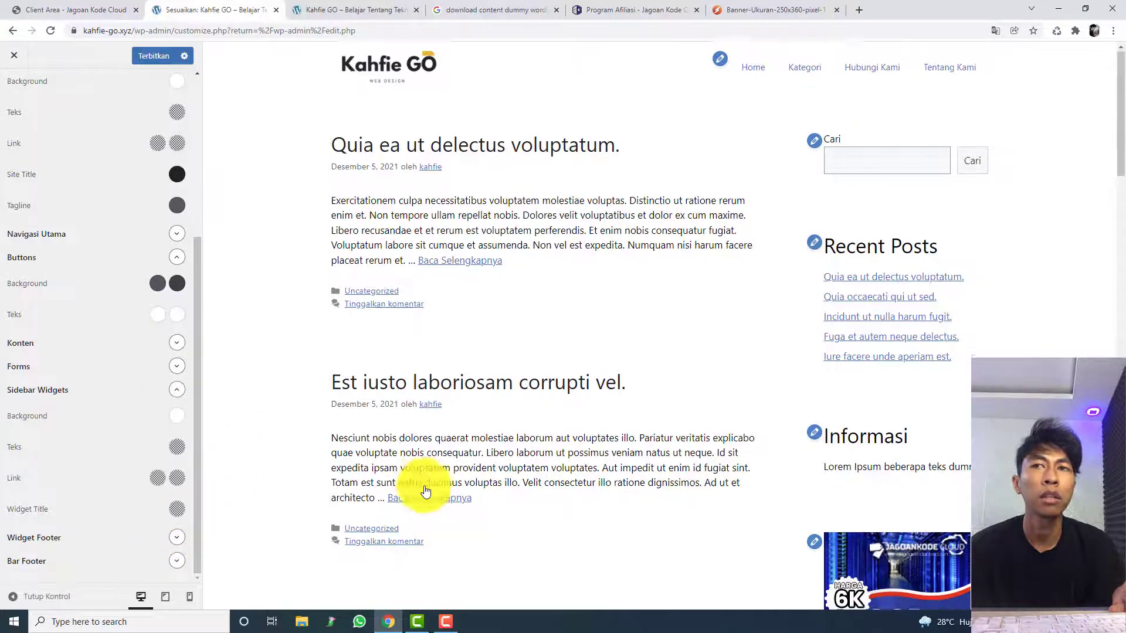
Step: Review the recoloured page preview, leave the colour settings and open the Tipografi settings
scroll(411, 469, "down", 10)
scroll(404, 460, "up", 9)
scroll(404, 460, "down", 6)
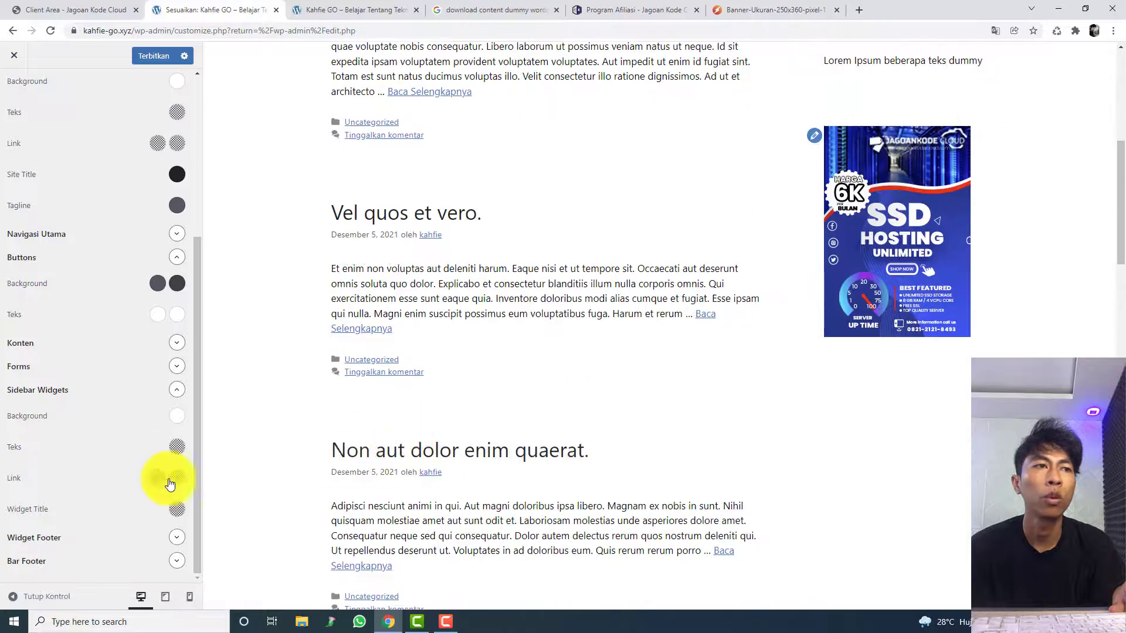
left_click_drag(195, 495, 193, 200)
left_click(13, 85)
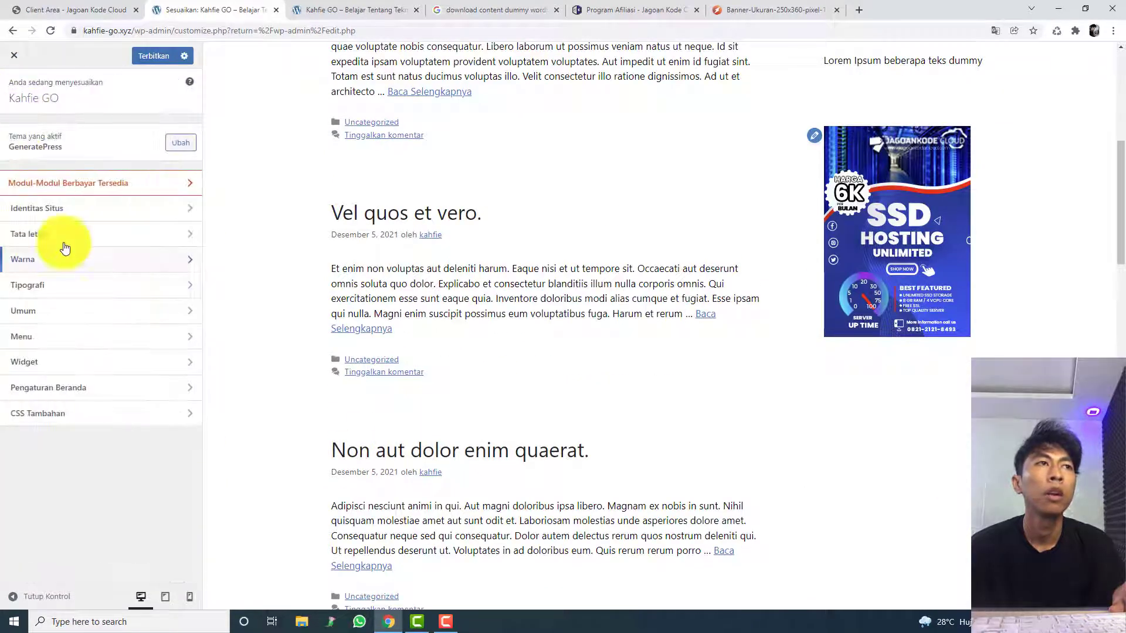
left_click(95, 293)
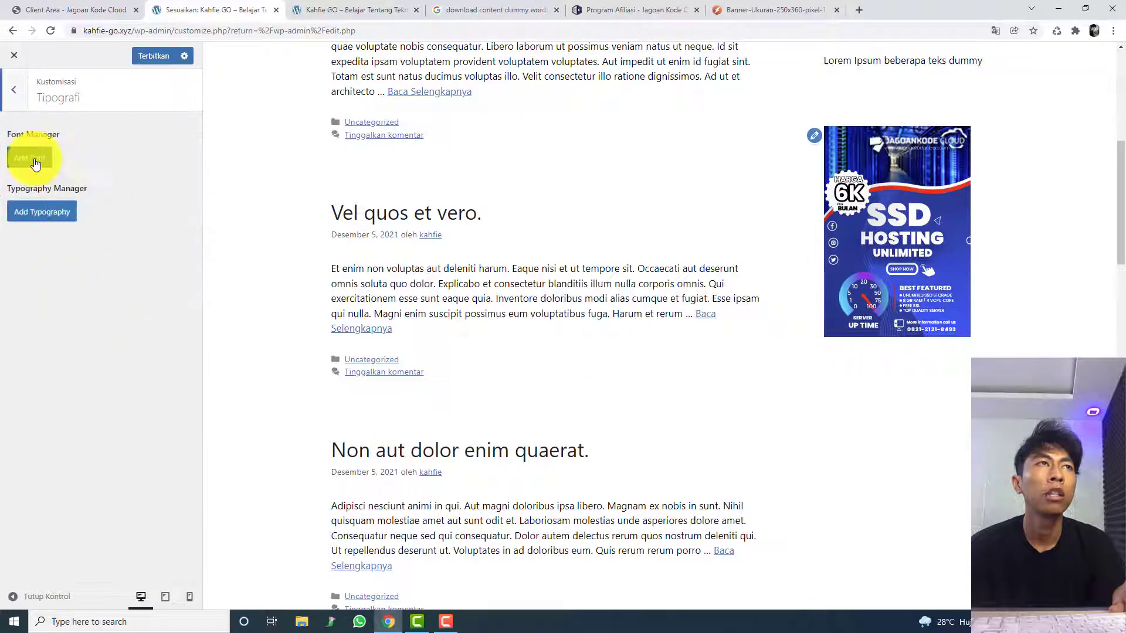
Step: Add the Google font Roboto to the Font Manager
left_click(35, 160)
left_click(64, 193)
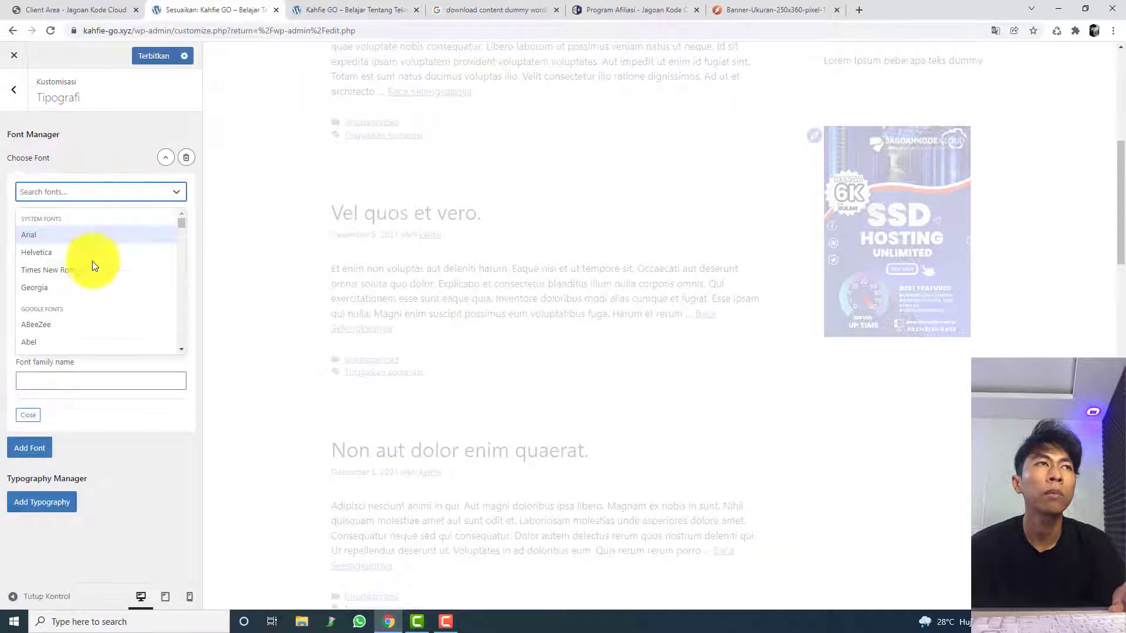
type("robo")
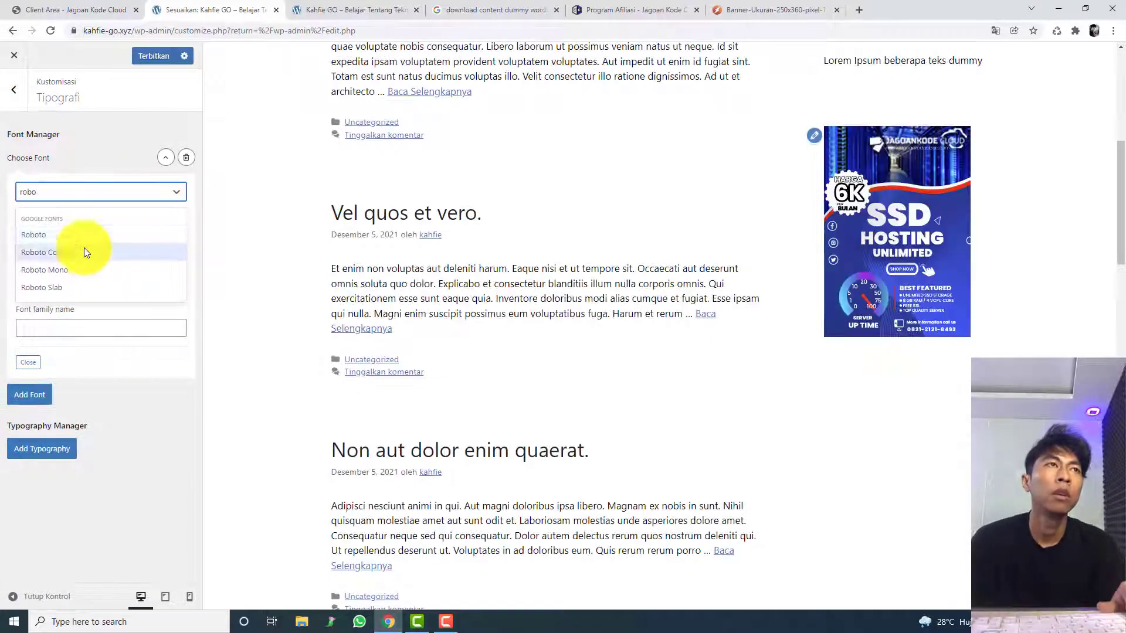
left_click(69, 233)
scroll(273, 273, "up", 5)
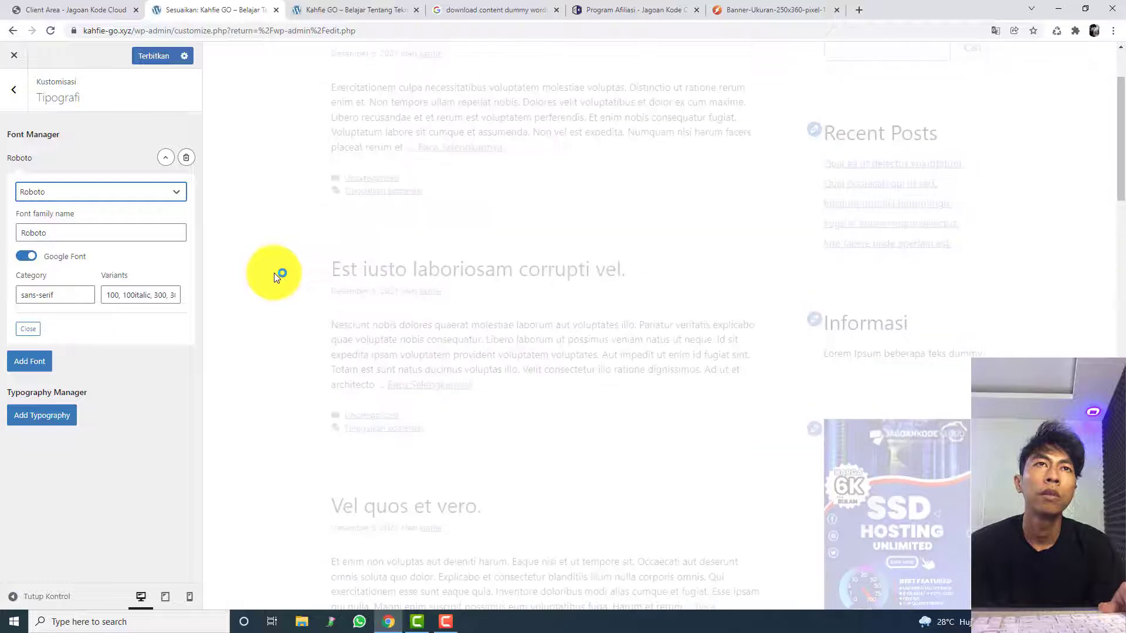
scroll(273, 273, "up", 2)
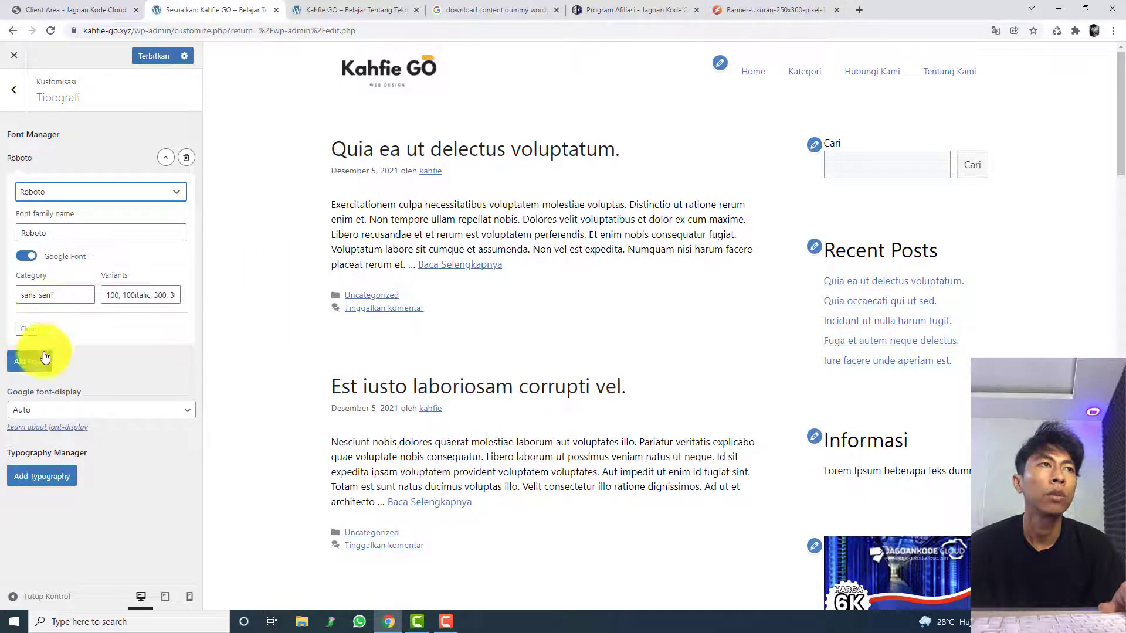
Step: Set the Google font-display option to Block
left_click(89, 410)
left_click(87, 438)
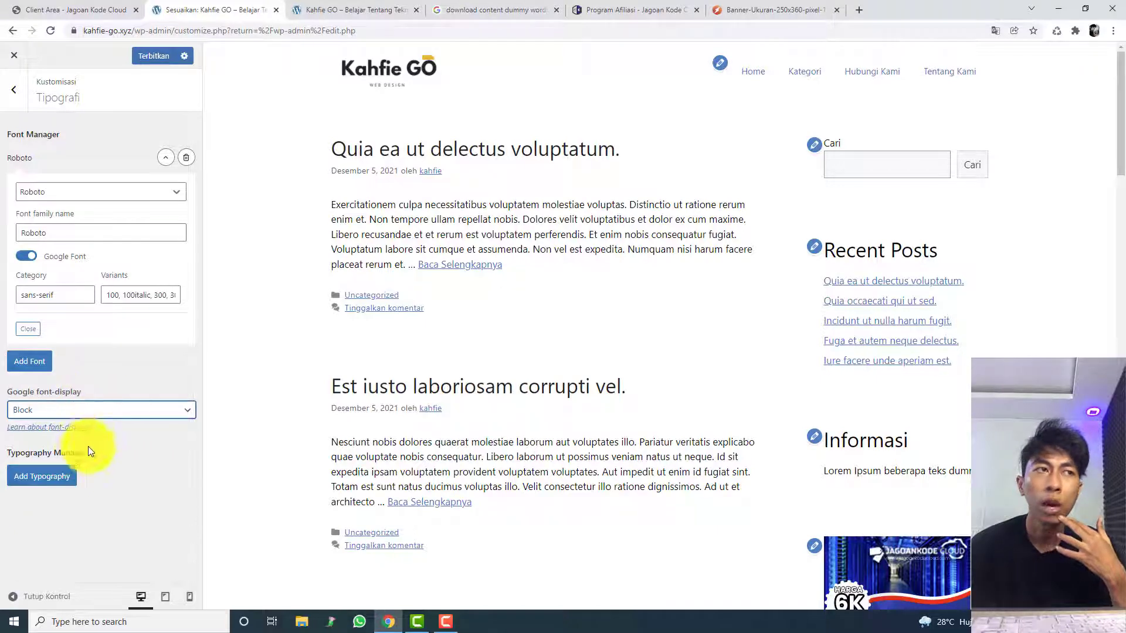
left_click(32, 332)
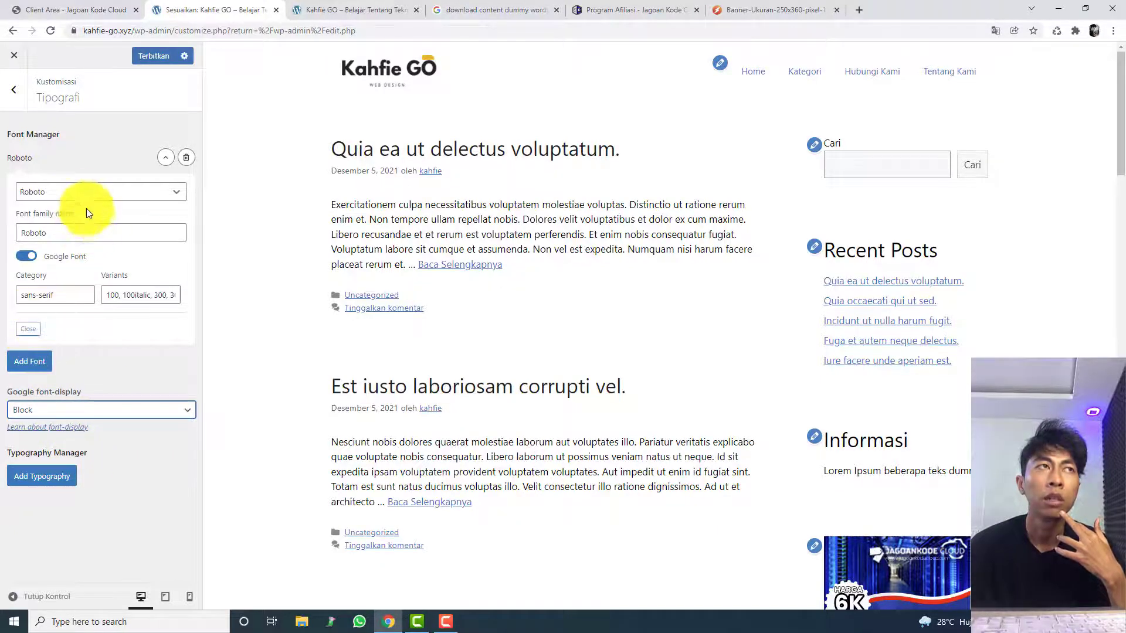
Step: Change the font in the Font Manager to the system font Helvetica, check the page preview and leave the typography settings
left_click(79, 192)
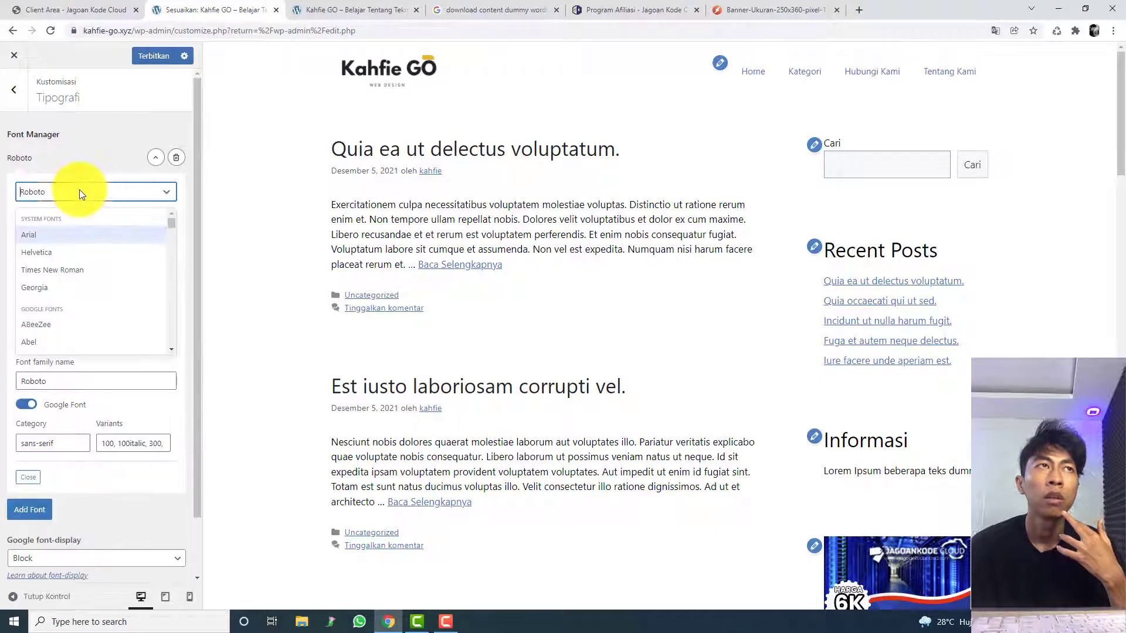
left_click(80, 258)
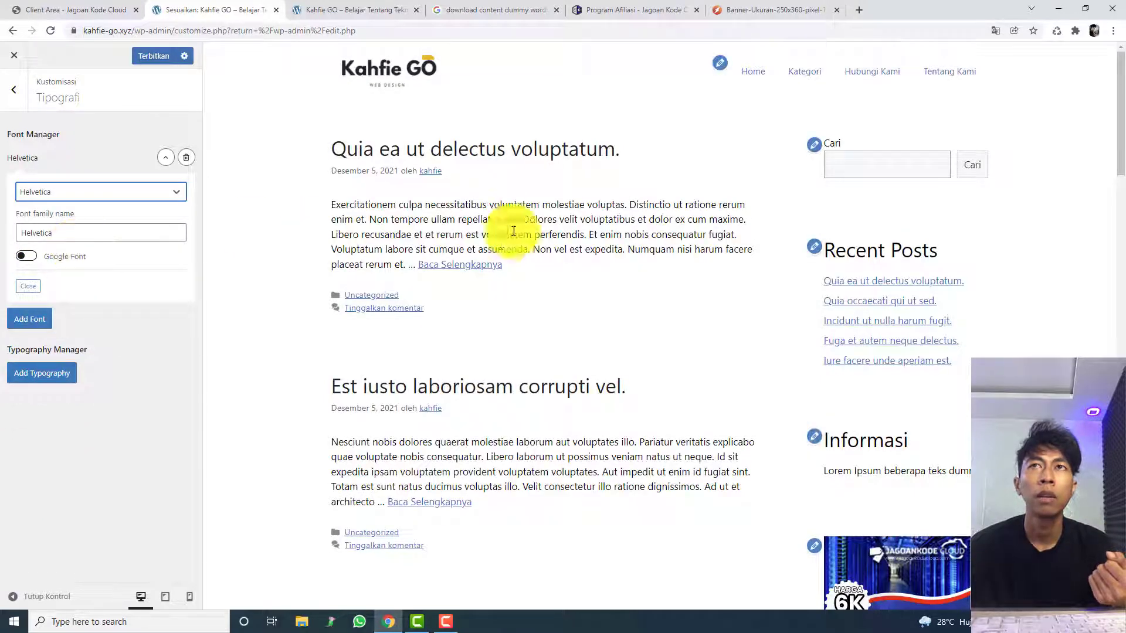
scroll(500, 248, "down", 1)
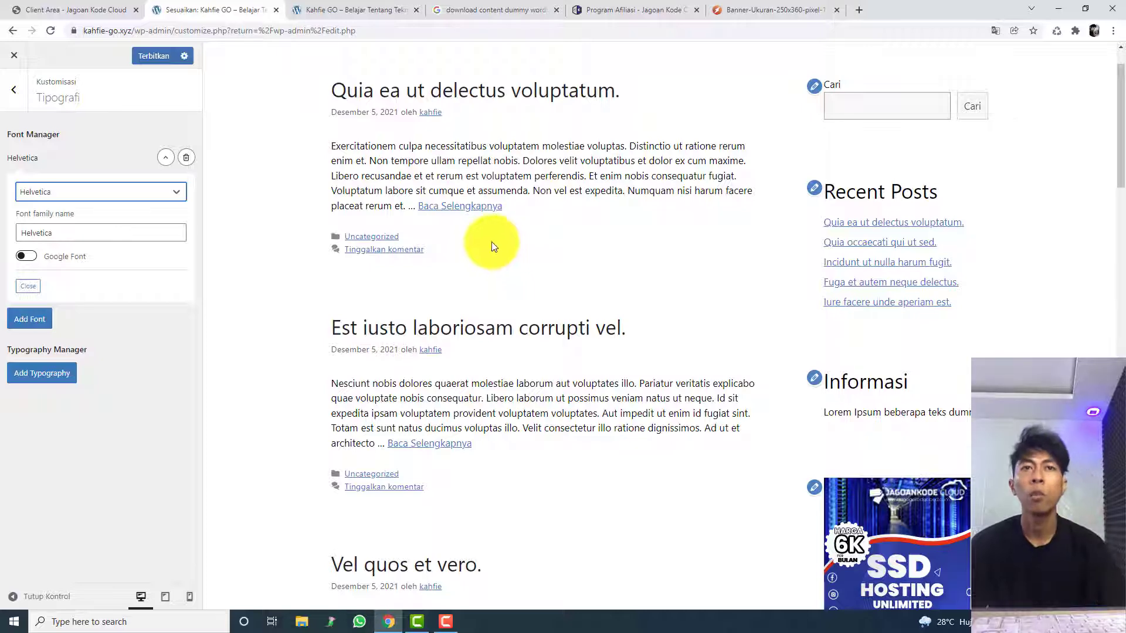
scroll(491, 243, "down", 10)
middle_click(245, 378)
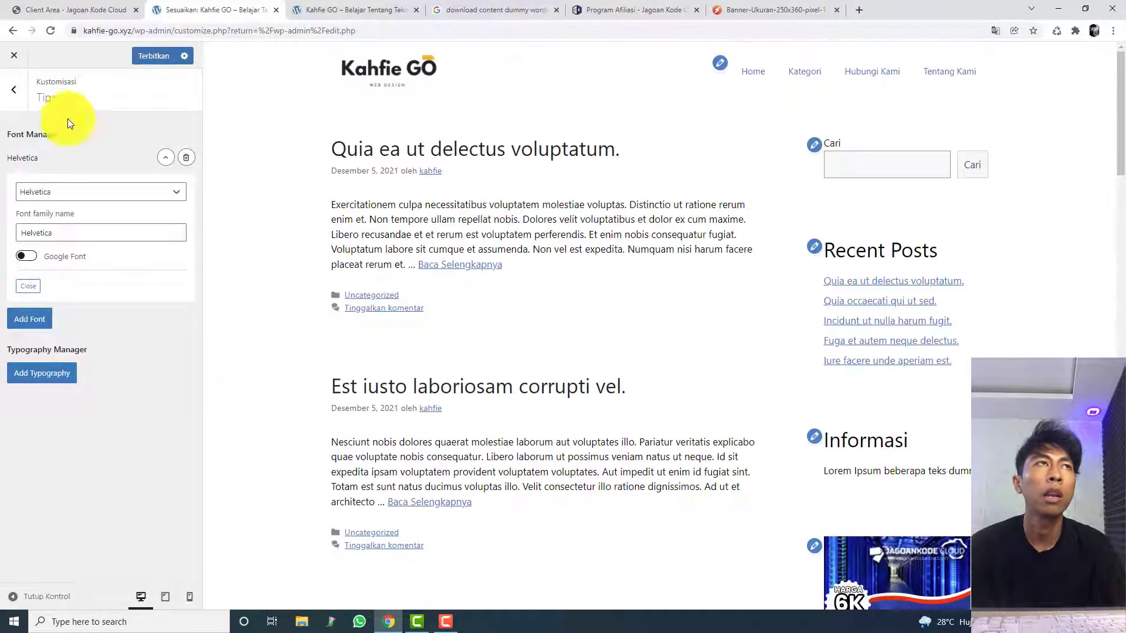
left_click(7, 104)
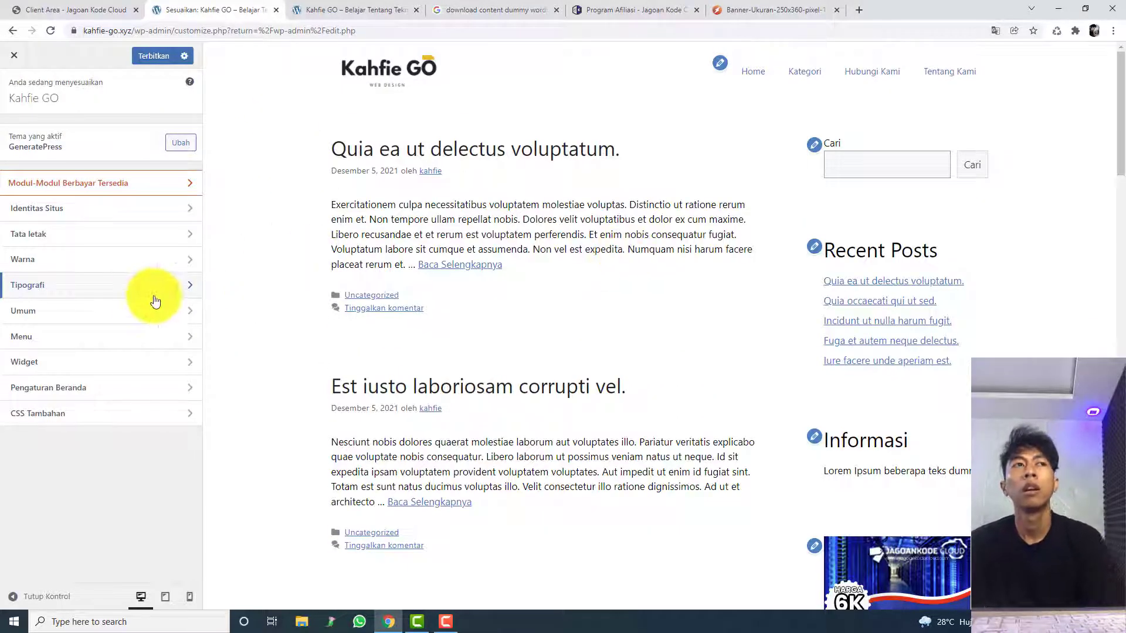
Step: Glance at the Tipografi and Umum settings and open Footer Widget 1 in the Widget settings
left_click(136, 290)
left_click(23, 108)
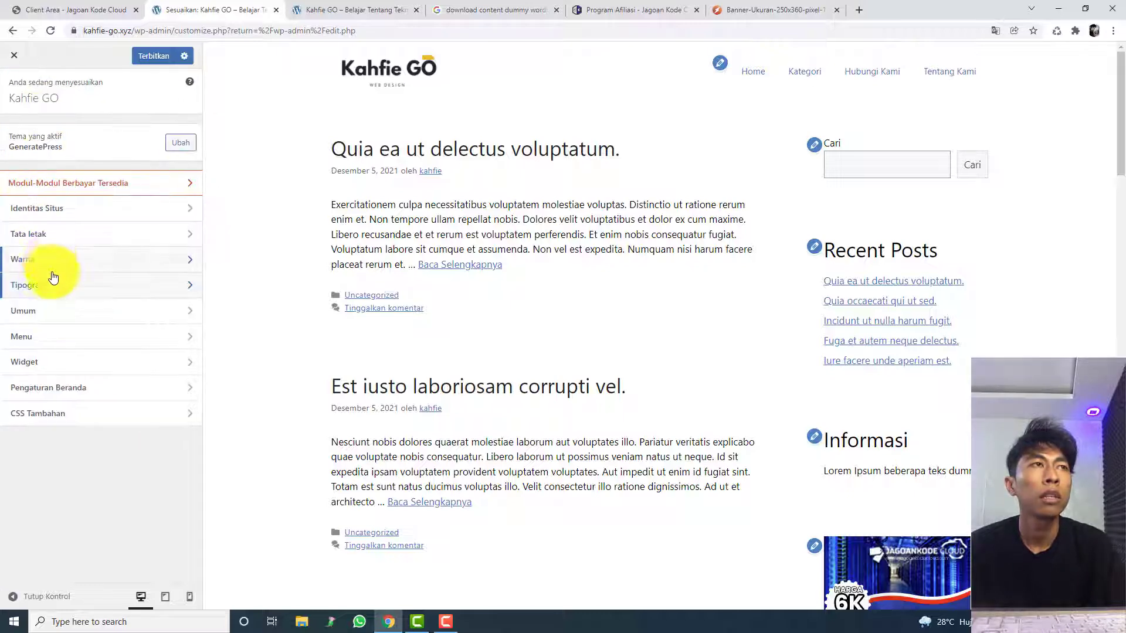
left_click(62, 310)
left_click(13, 93)
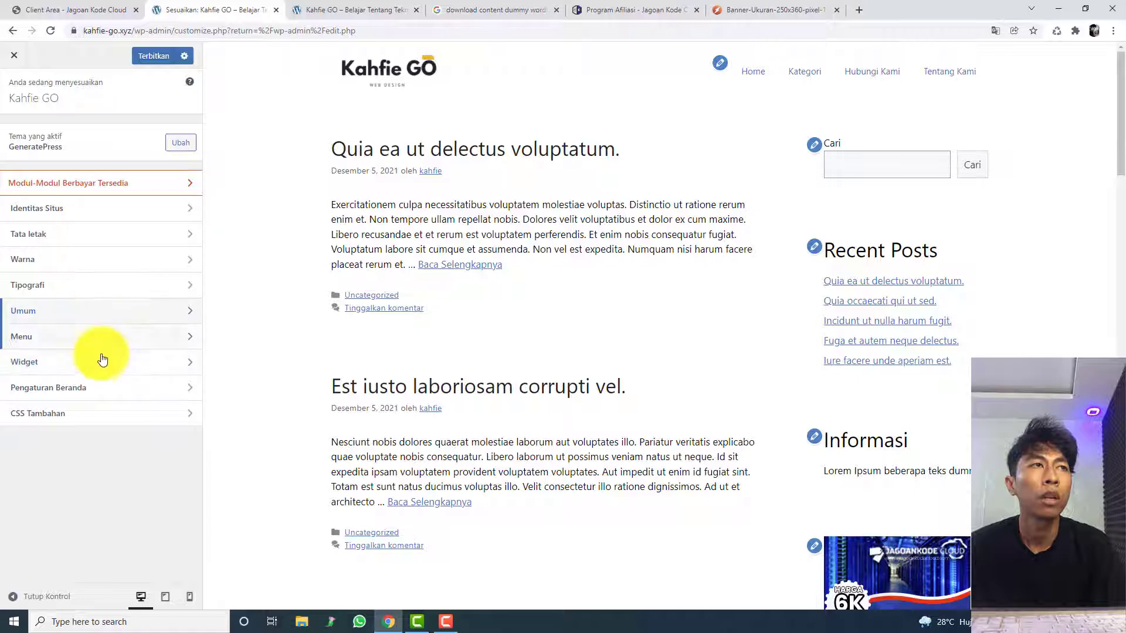
left_click(95, 359)
left_click(92, 285)
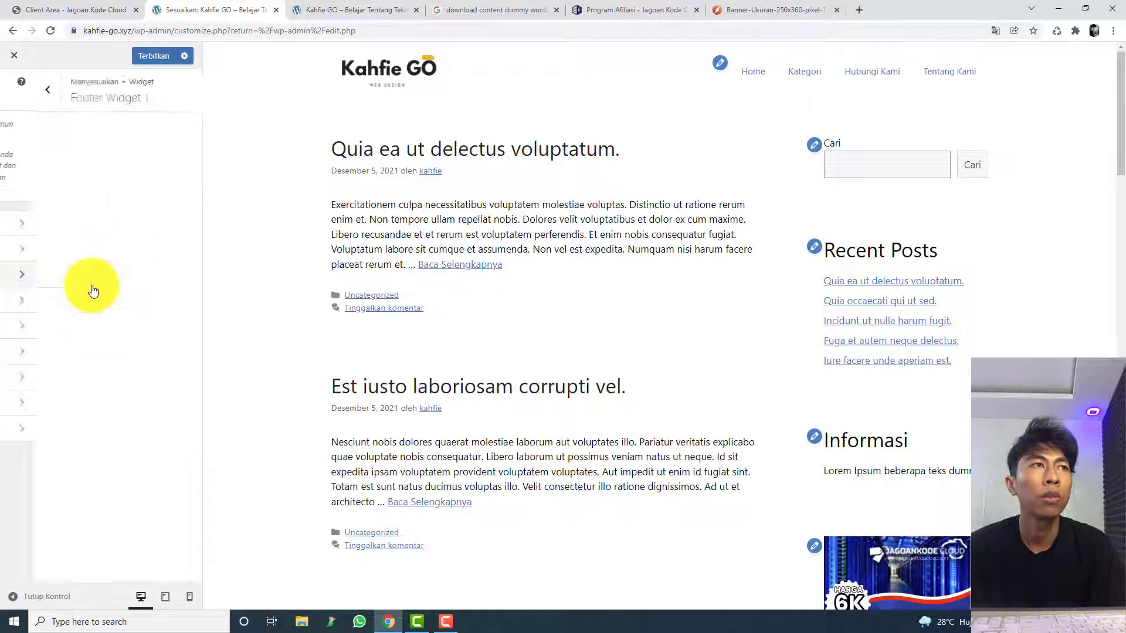
Step: Browse the full block library for a block that suits Footer Widget 1
left_click(96, 198)
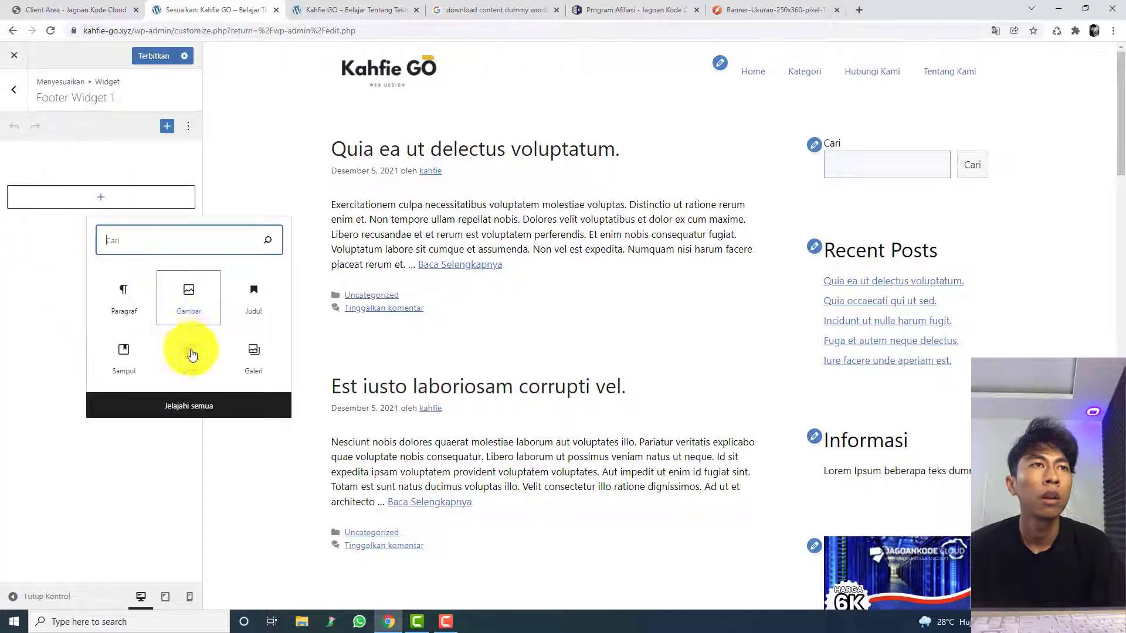
left_click(200, 403)
scroll(269, 399, "down", 10)
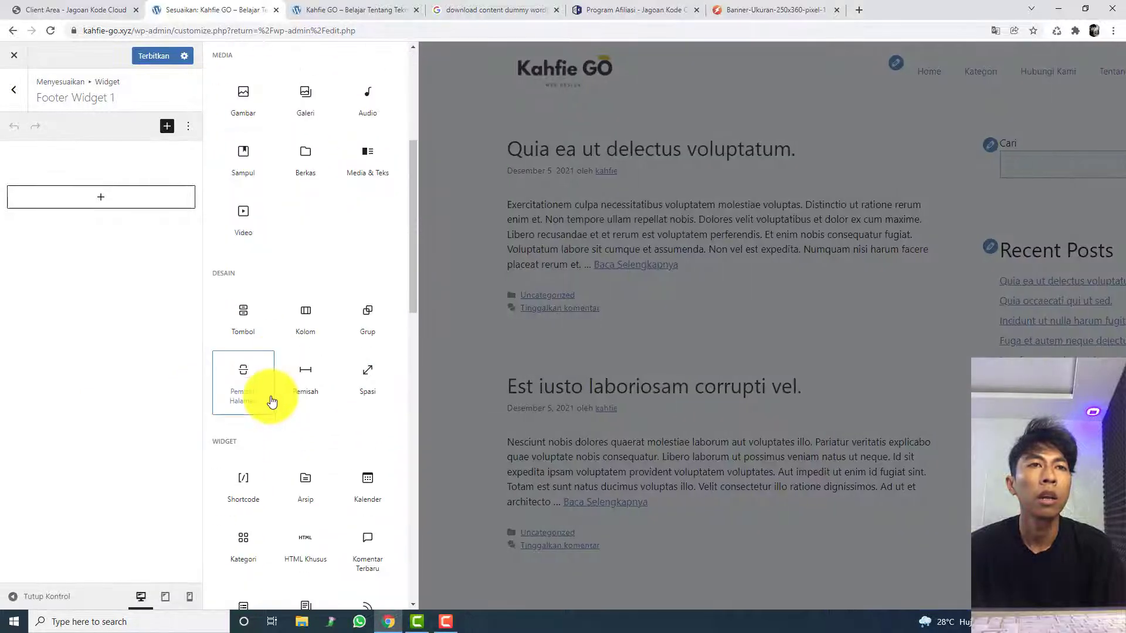
scroll(272, 401, "down", 10)
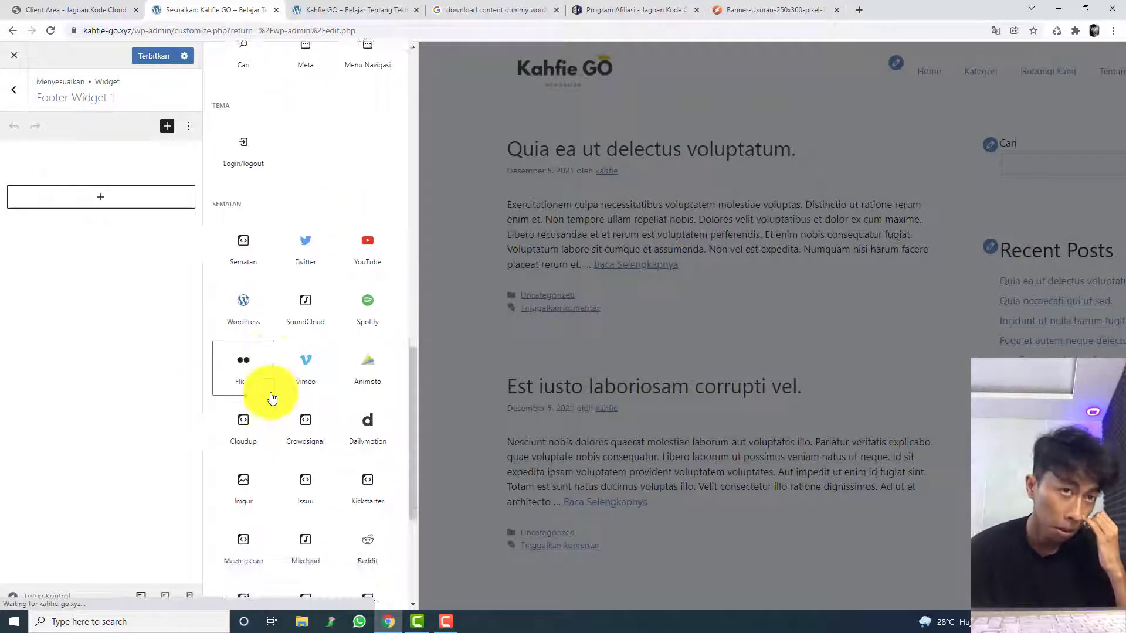
scroll(274, 402, "down", 1)
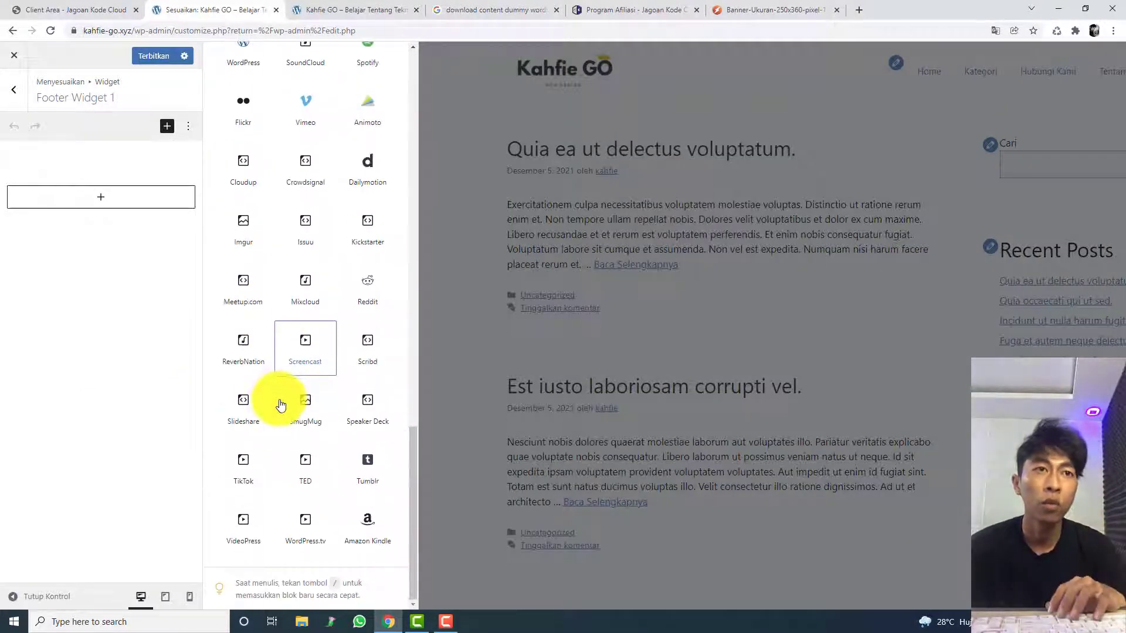
scroll(280, 405, "up", 5)
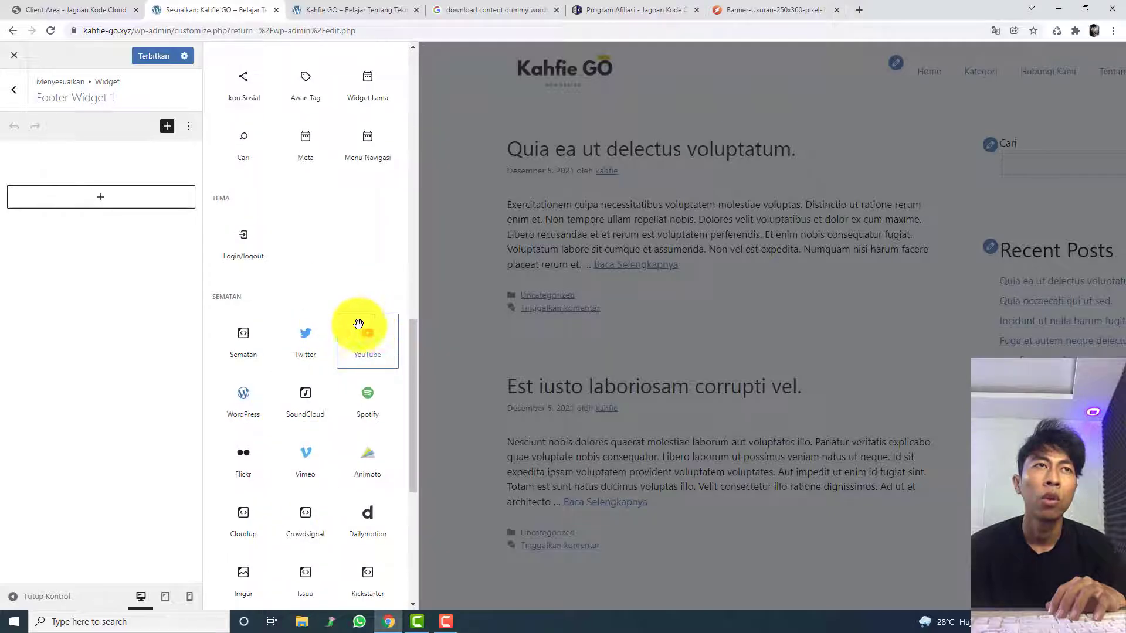
scroll(317, 323, "up", 4)
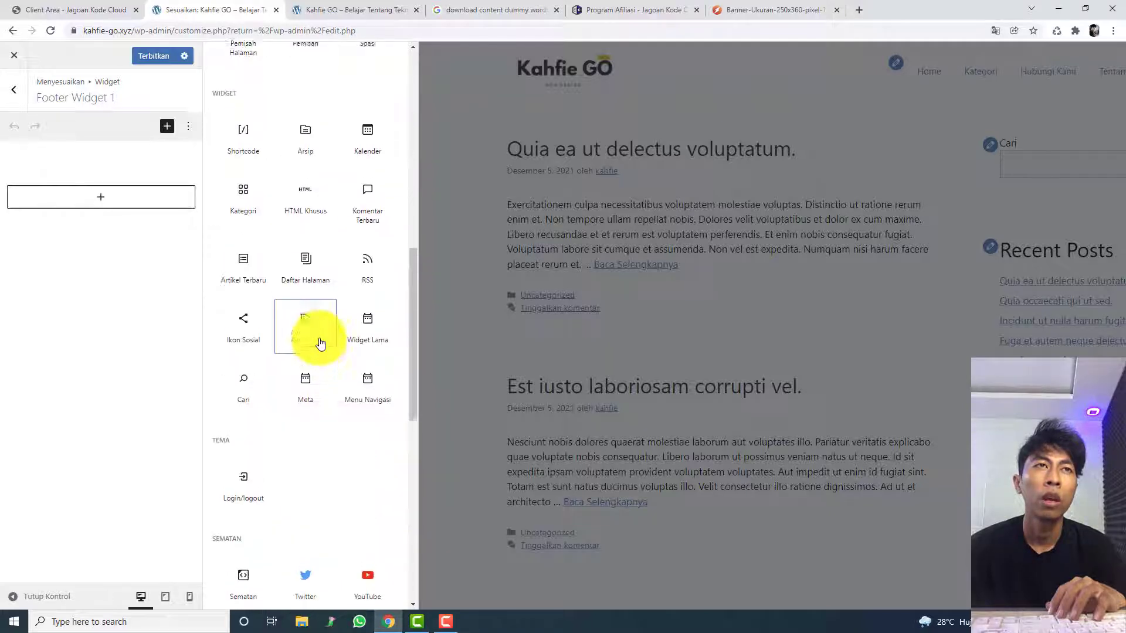
scroll(320, 343, "up", 1)
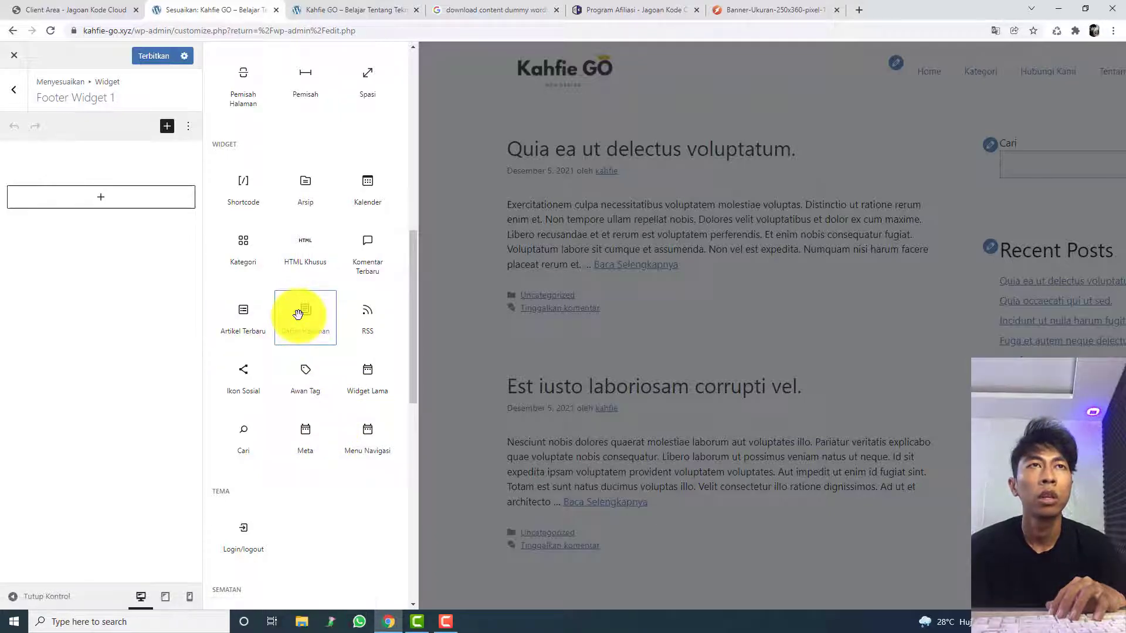
Step: Try a Komentar Terbaru block in Footer Widget 1 and undo its insertion
left_click(359, 253)
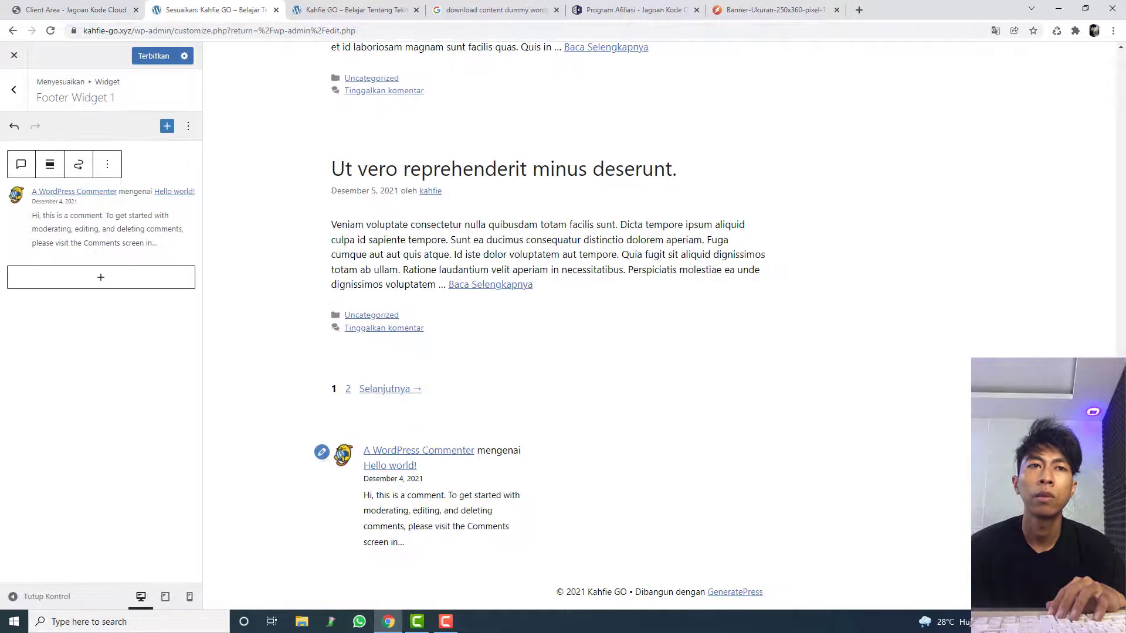
left_click(108, 277)
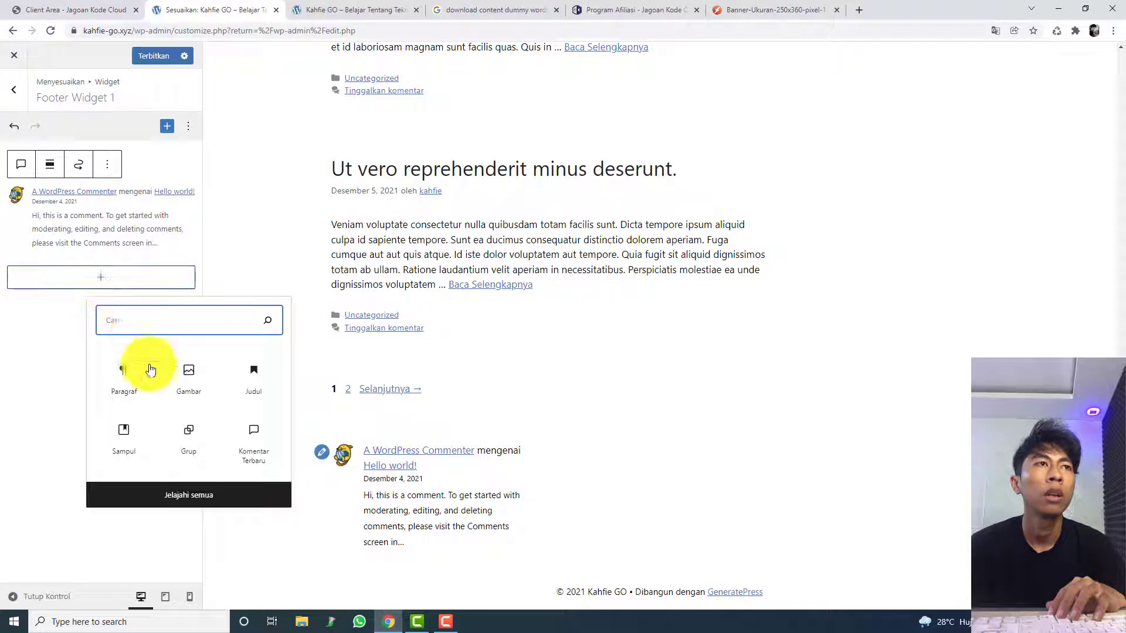
left_click(14, 126)
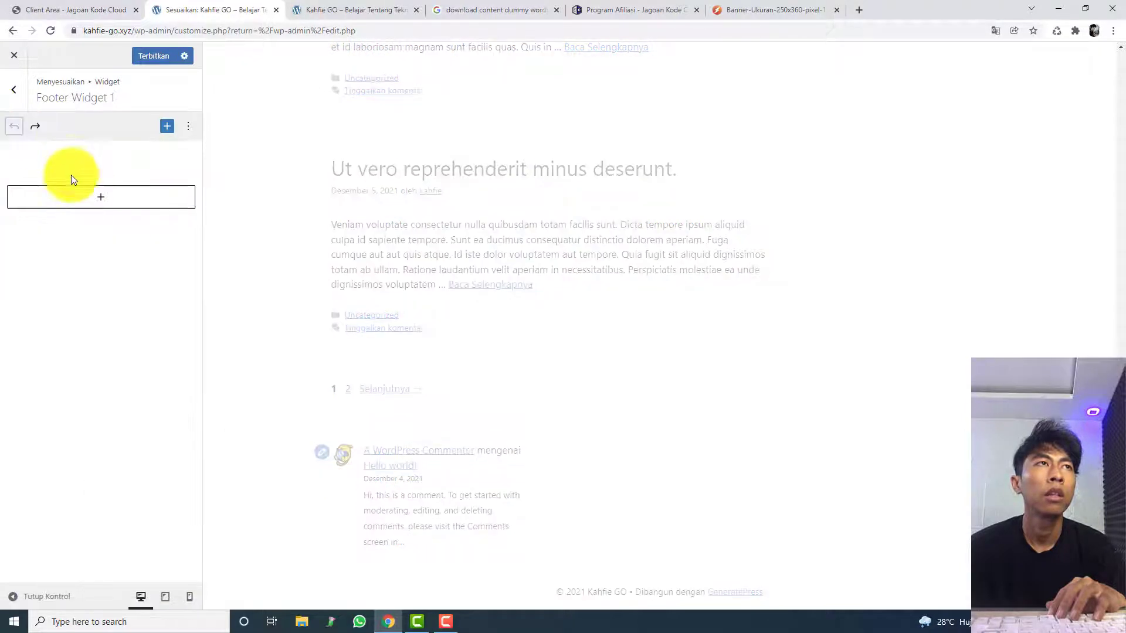
Step: Find the Komentar Terbaru block with the search term komen, add it to Footer Widget 1 and publish
left_click(82, 197)
type("komen")
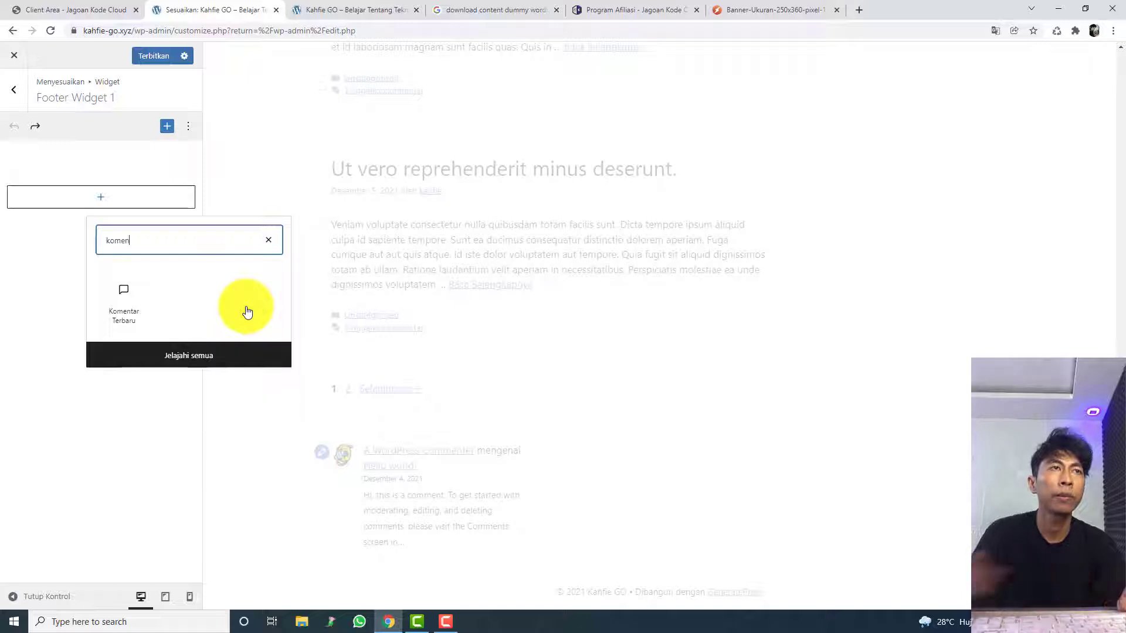
left_click(147, 301)
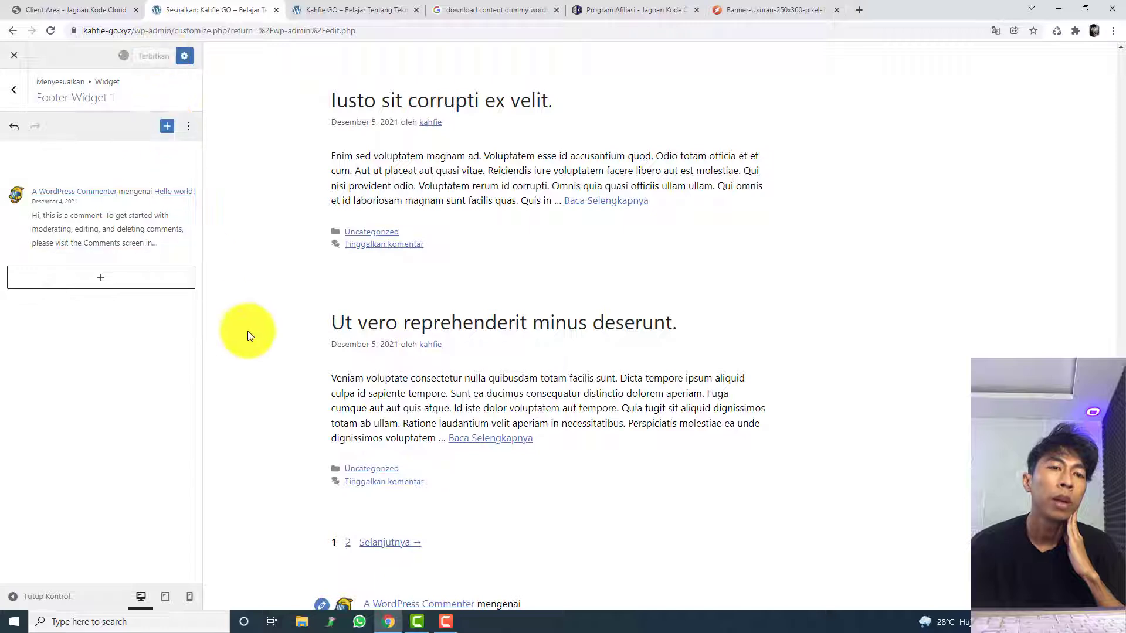
scroll(247, 331, "down", 3)
Step: Add an Artikel Terbaru block to Footer Widget 2
left_click(16, 90)
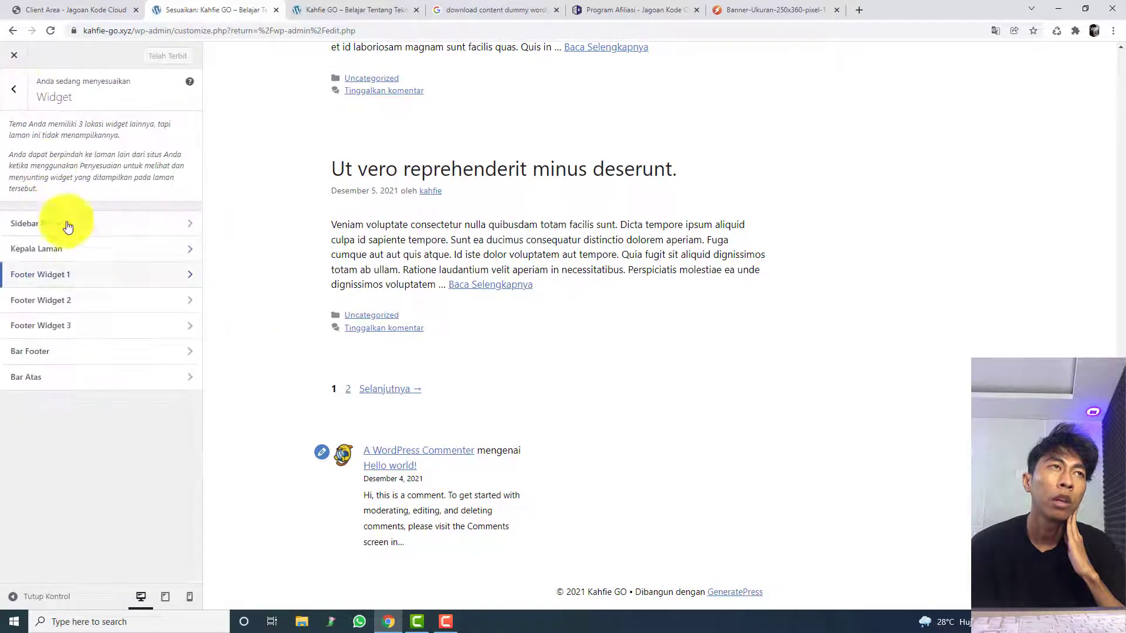
left_click(88, 300)
left_click(87, 193)
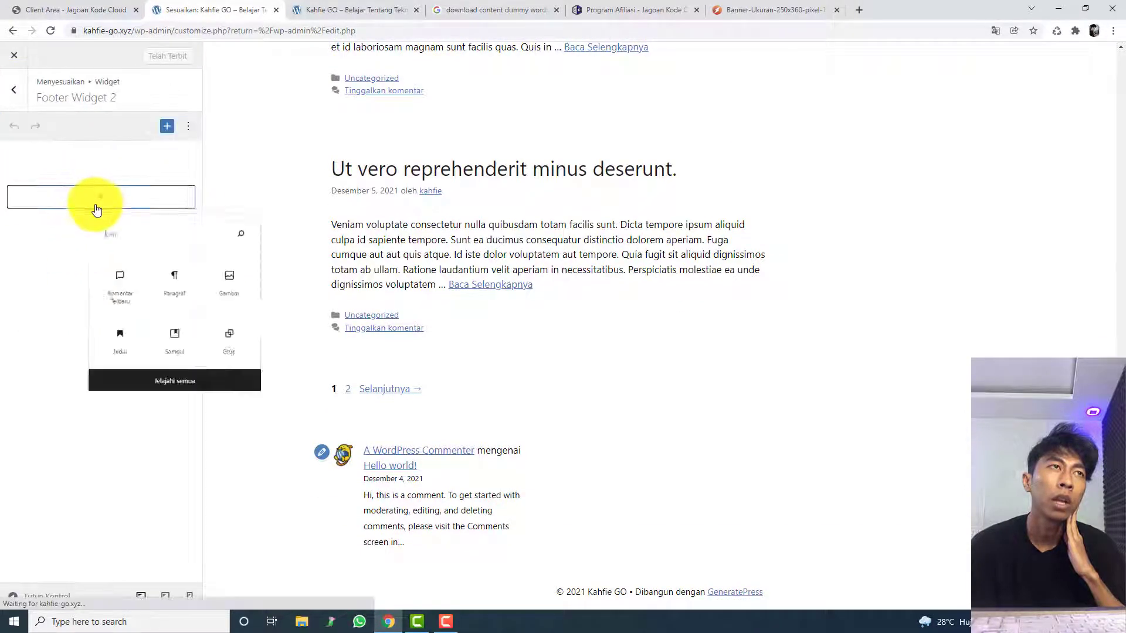
type("art")
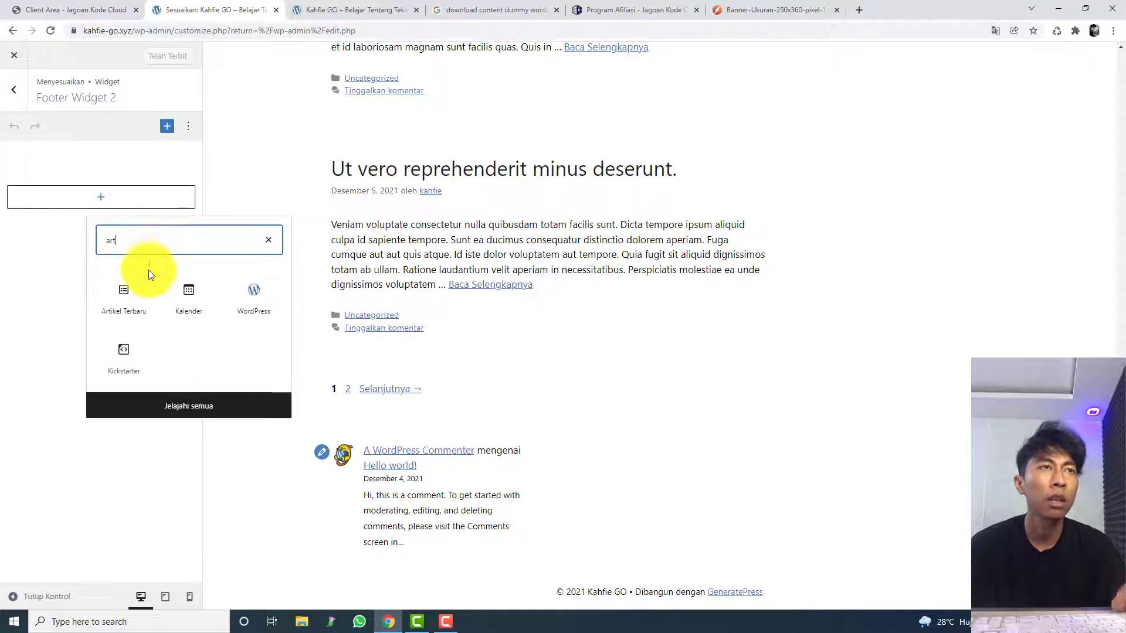
left_click(134, 293)
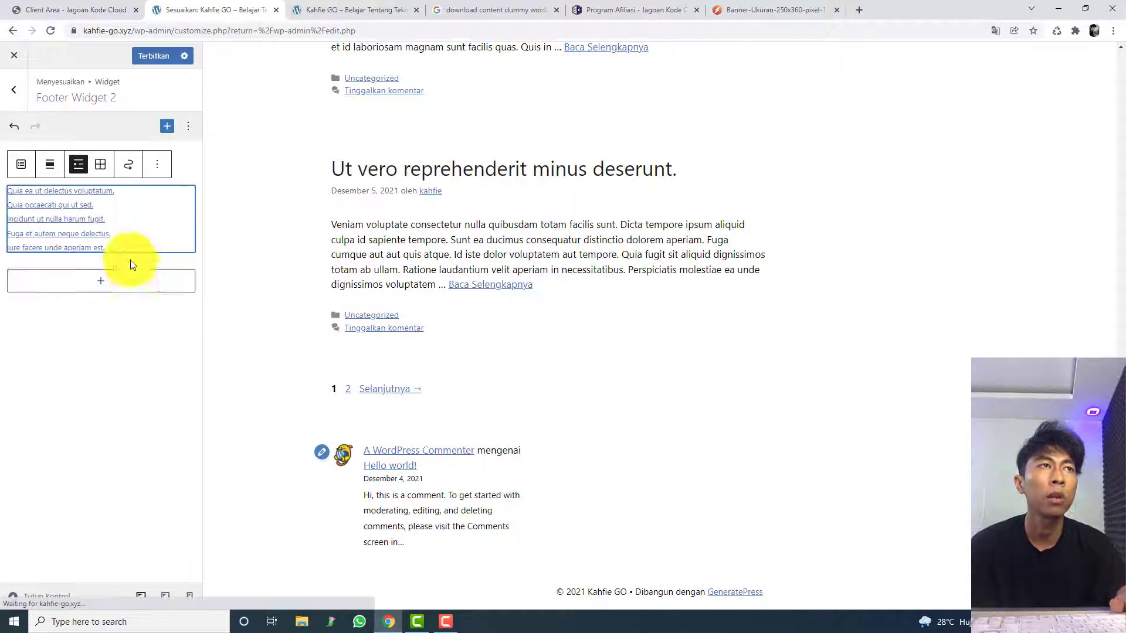
Step: Publish the Footer Widget 2 change and open Footer Widget 3
left_click(154, 57)
left_click(158, 166)
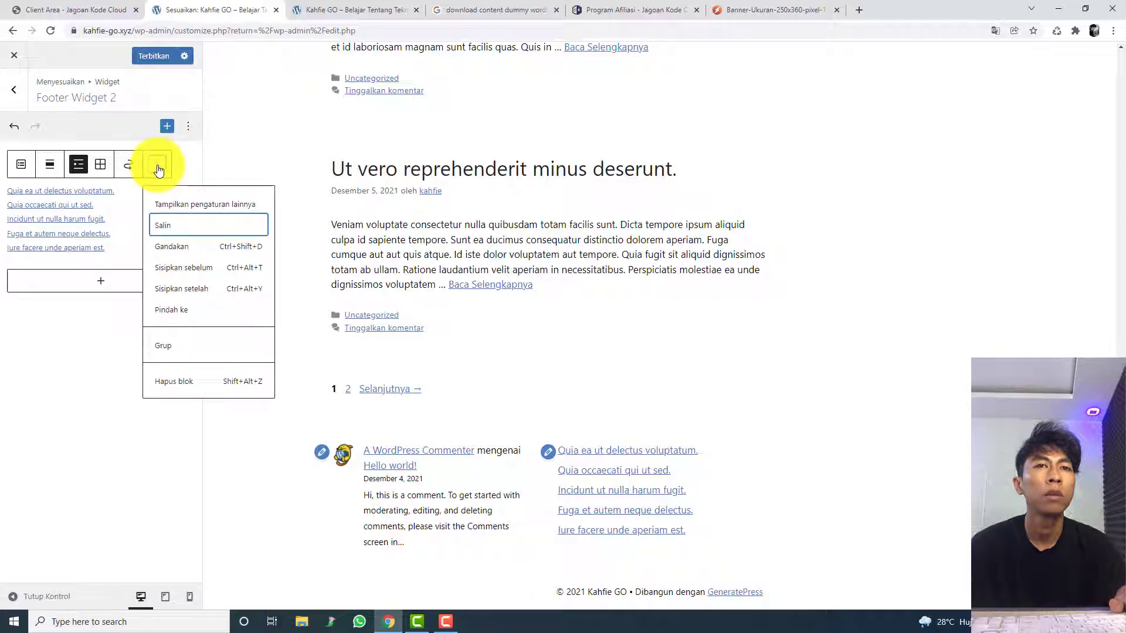
left_click(158, 169)
left_click(143, 59)
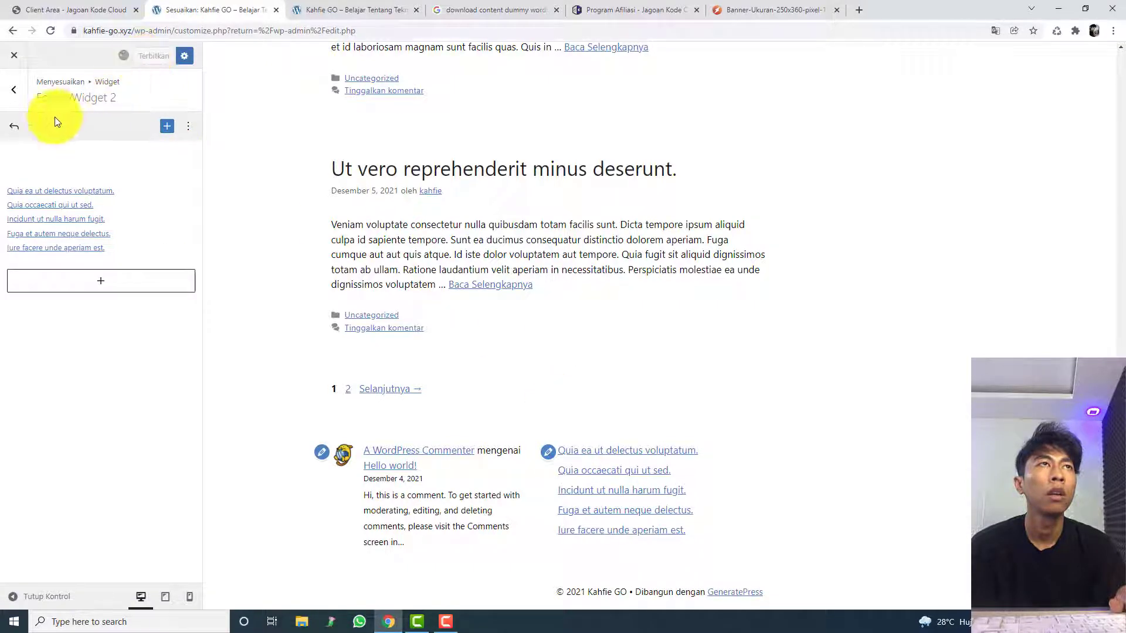
key("Escape")
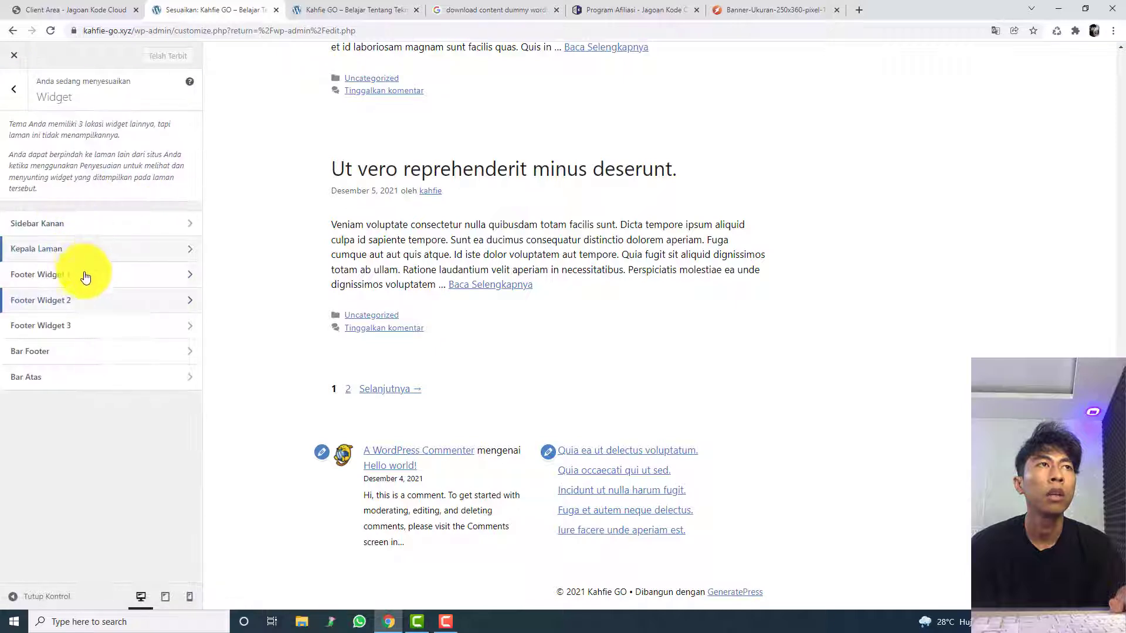
left_click(100, 324)
Step: Try a Sampul block in Footer Widget 3 and delete the block
left_click(143, 205)
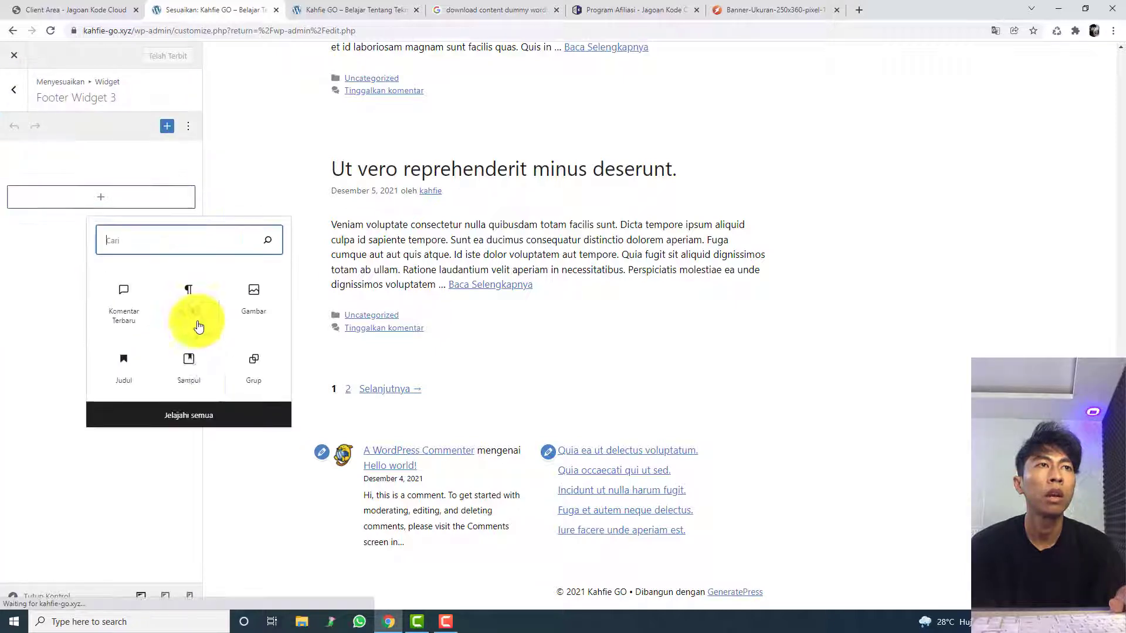
left_click(204, 392)
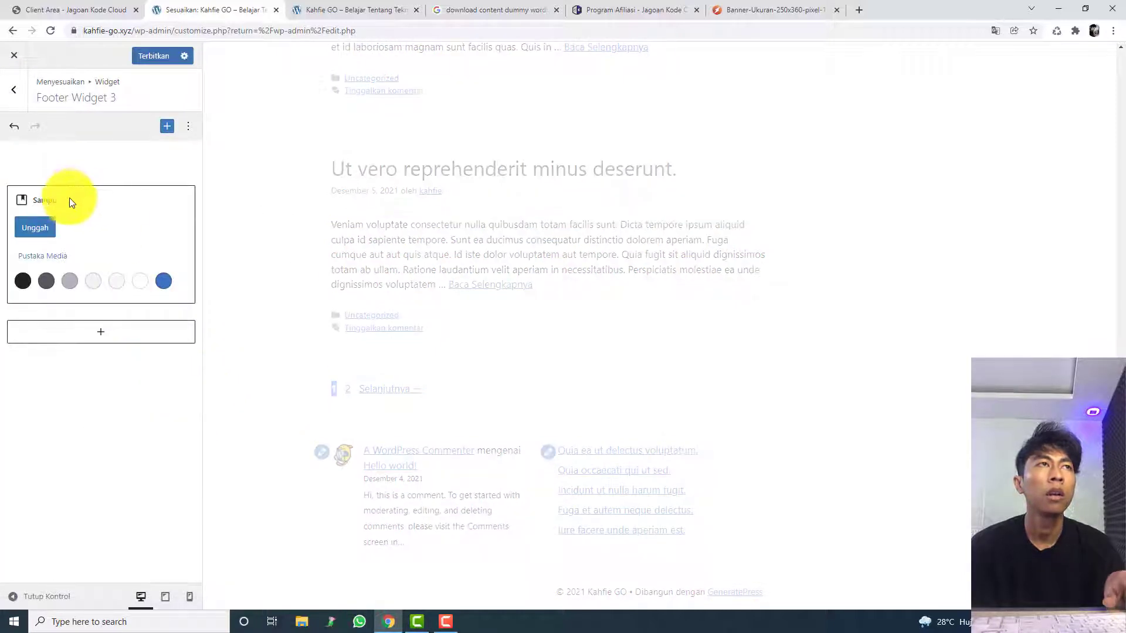
left_click(162, 229)
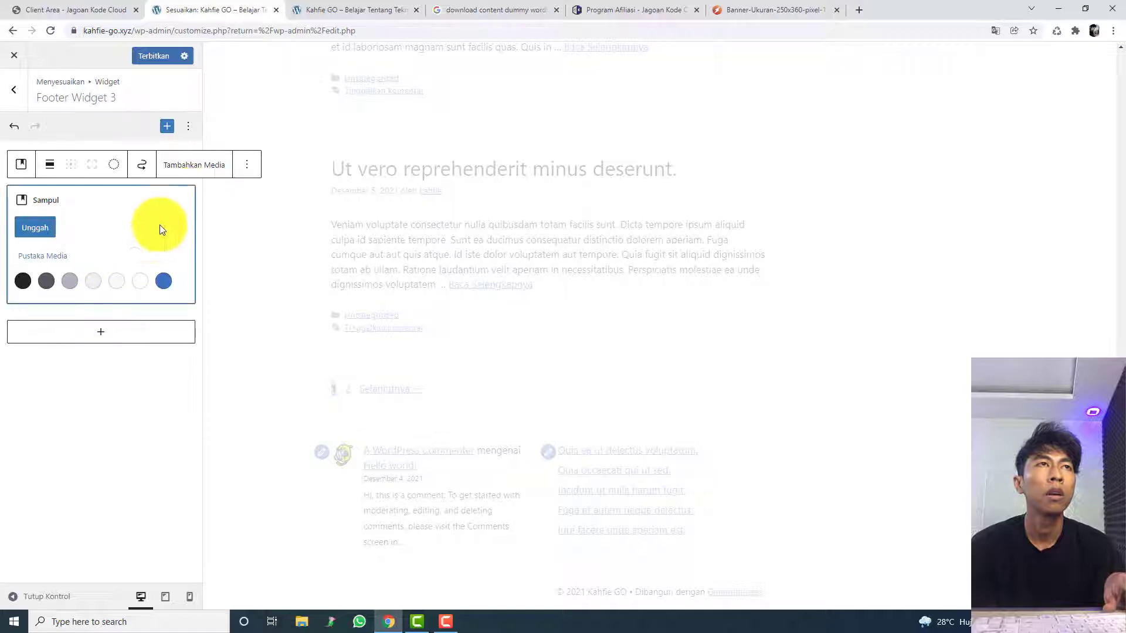
left_click(247, 165)
left_click(292, 382)
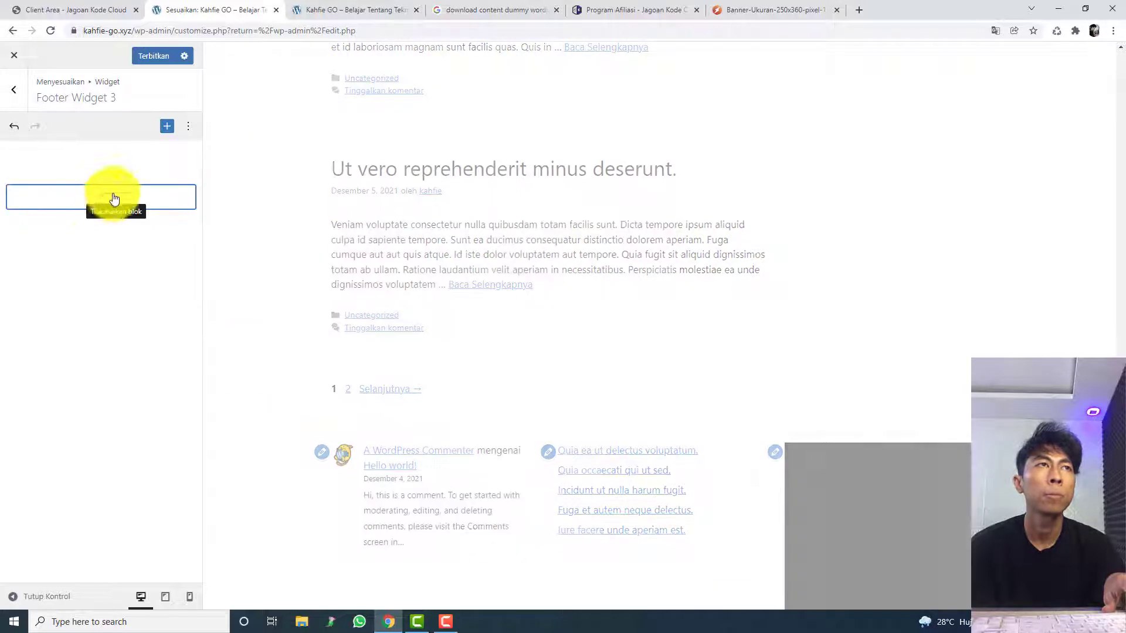
Step: Add a Menu Navigasi block from the full block library to Footer Widget 3
left_click(97, 198)
left_click(200, 413)
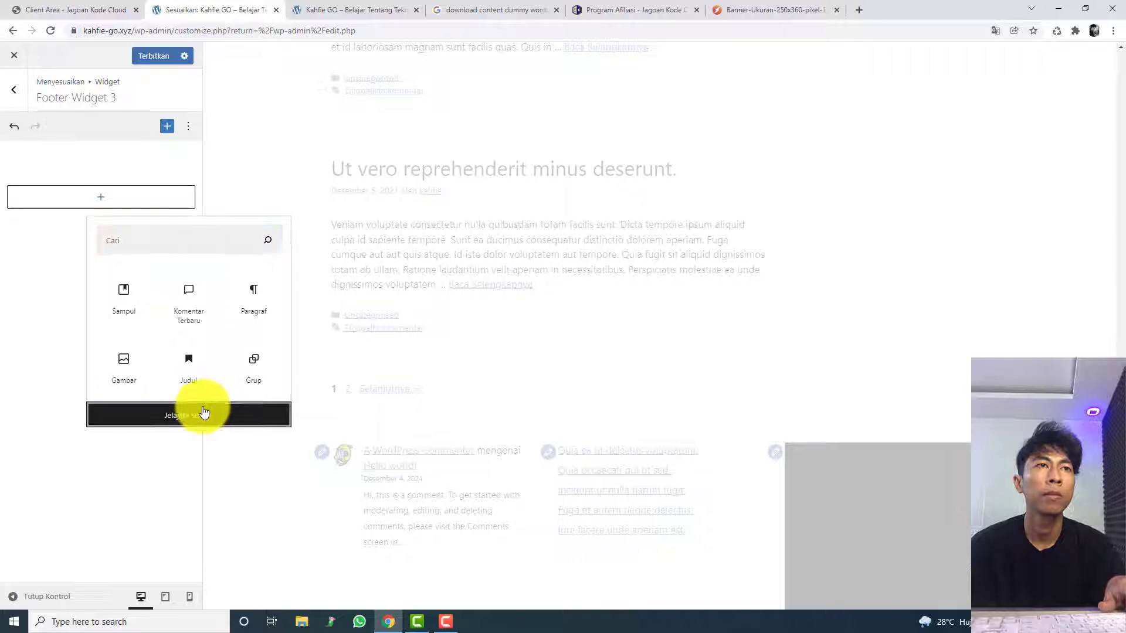
scroll(322, 432, "down", 5)
scroll(322, 432, "down", 7)
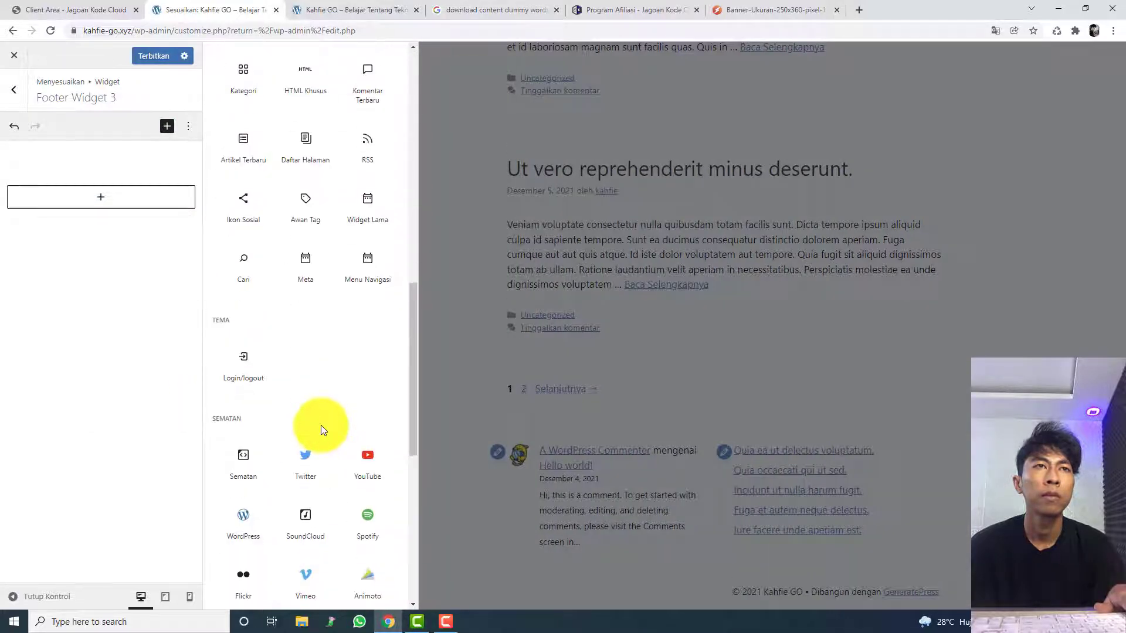
scroll(322, 424, "up", 2)
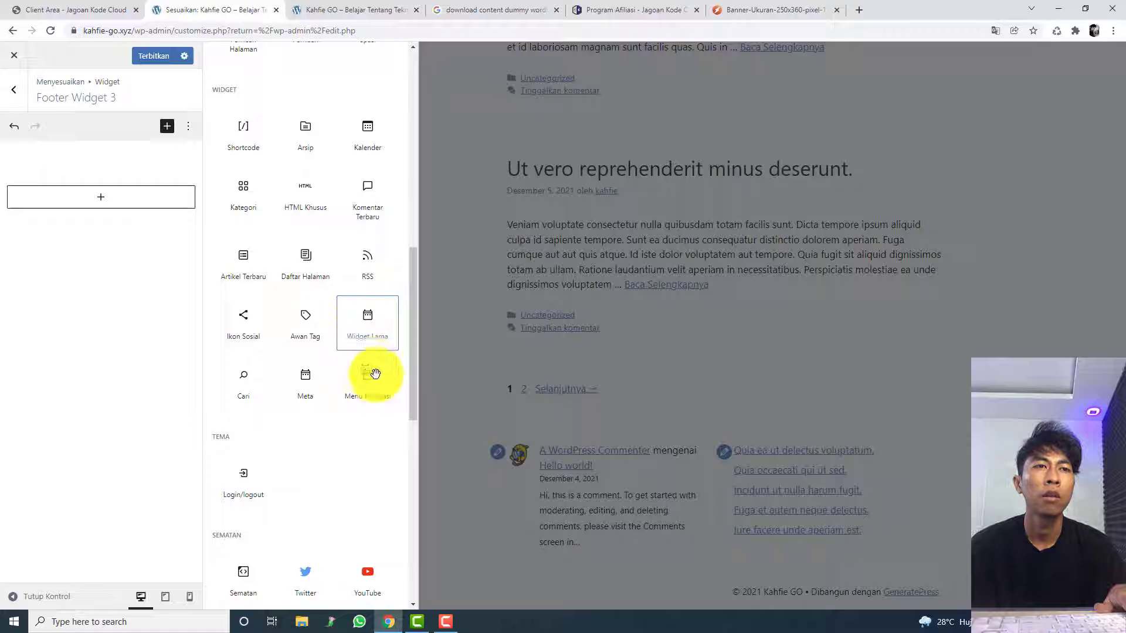
left_click(377, 378)
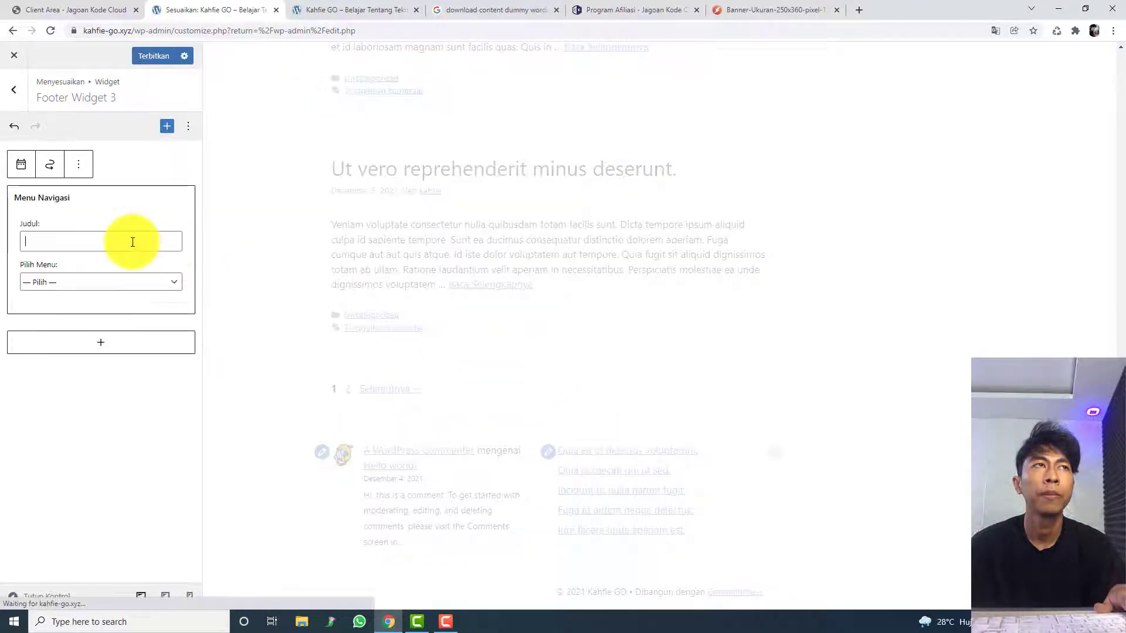
Step: Choose the Navigation menu in Footer Widget 3's Menu Navigasi block and publish the change
left_click(131, 282)
left_click(131, 308)
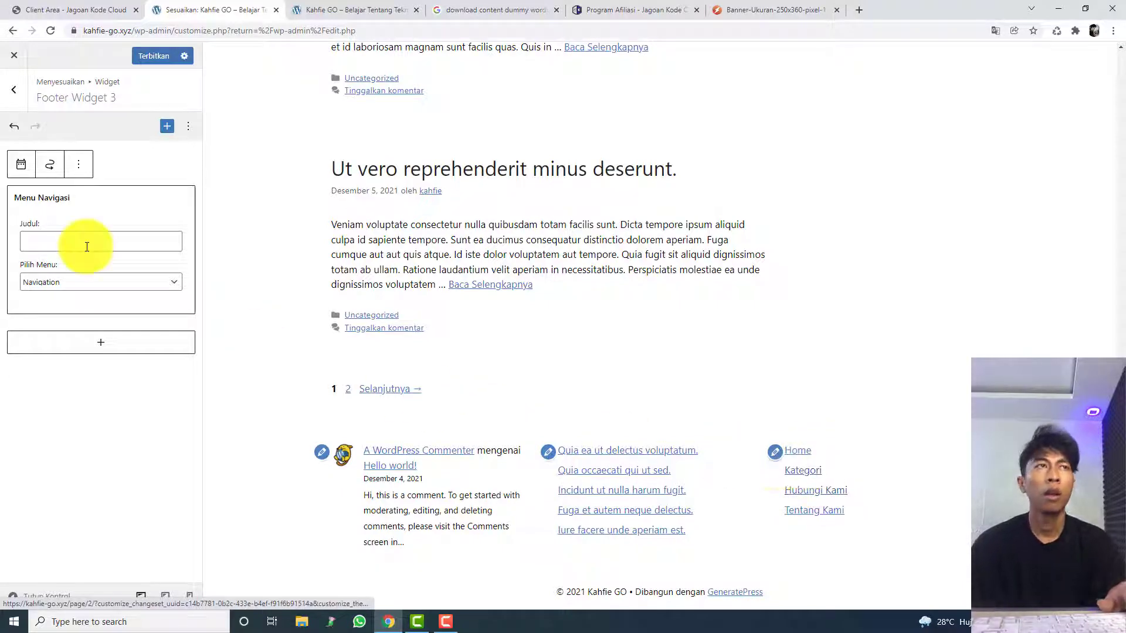
left_click(152, 56)
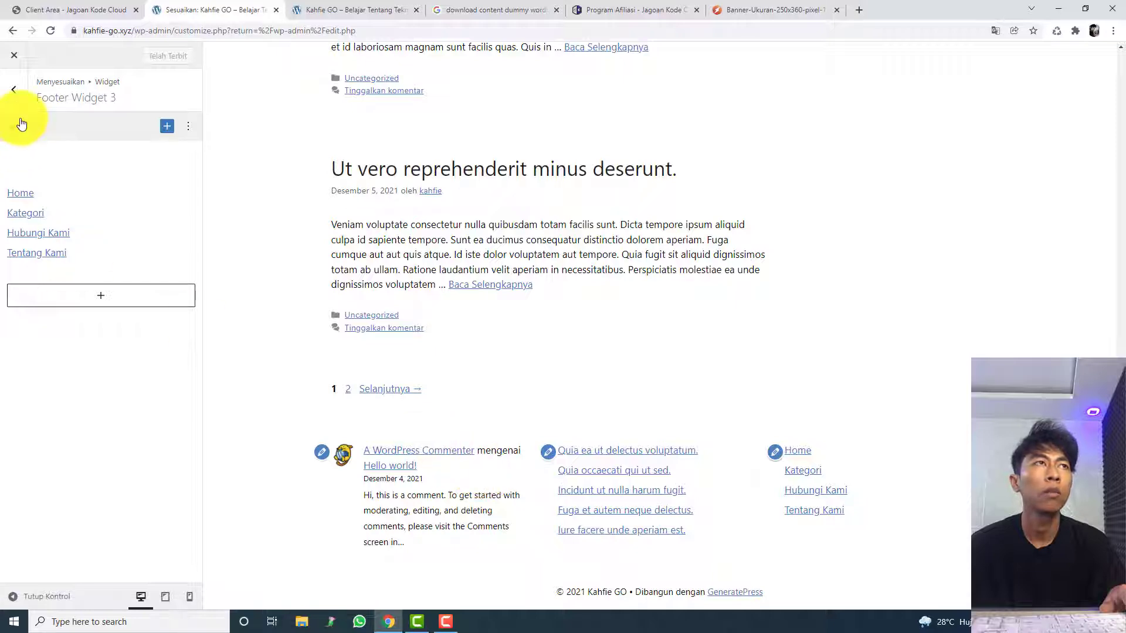
Step: Open Footer Widget 1 and look through the options of its Komentar Terbaru block
left_click(12, 95)
left_click(49, 280)
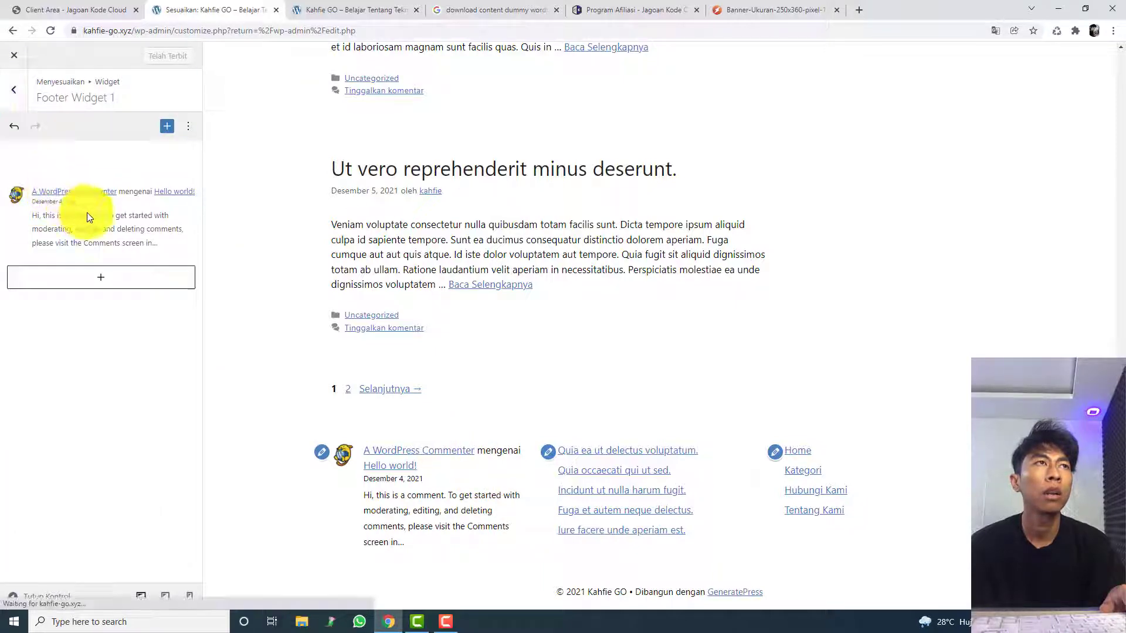
left_click(87, 213)
left_click(22, 171)
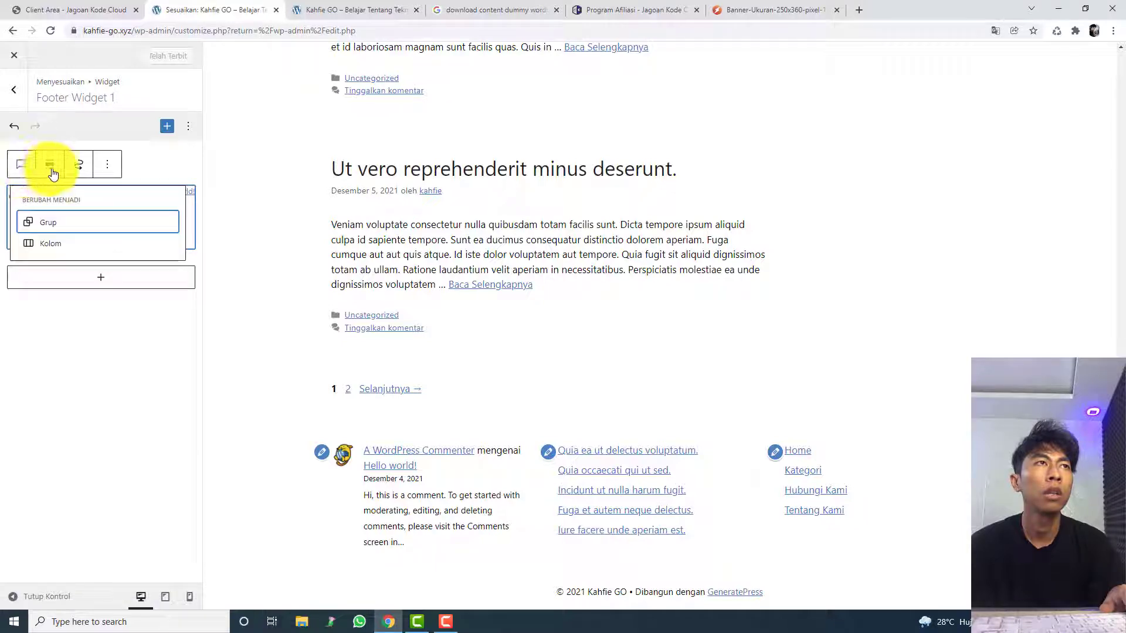
left_click(112, 167)
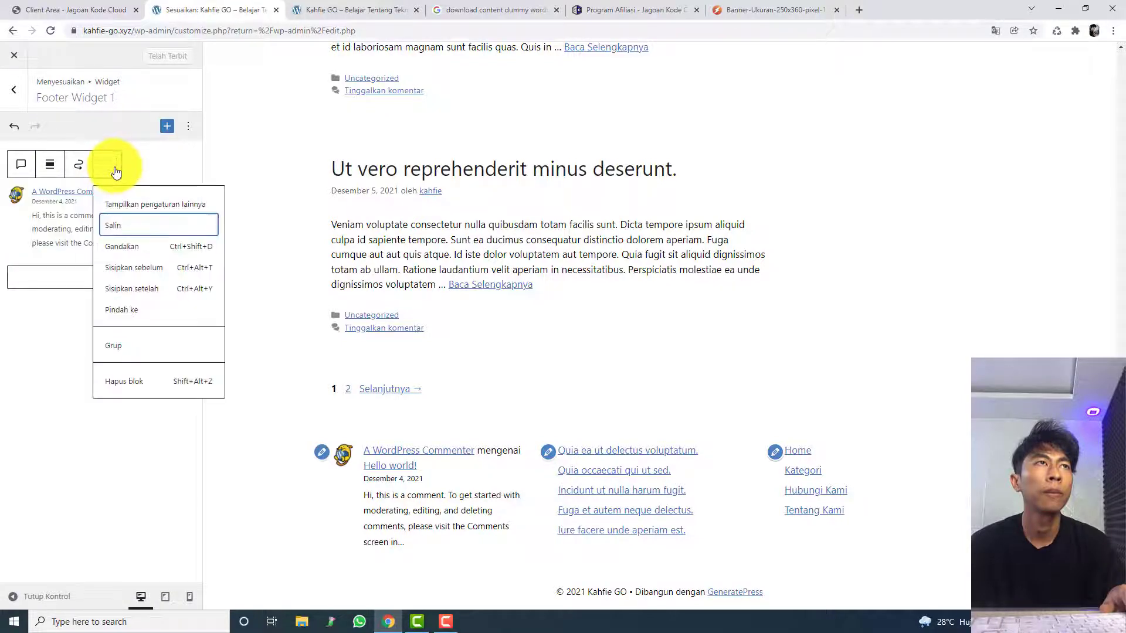
left_click(63, 307)
Step: Add a Judul heading reading "Komentar Terbaru" to Footer Widget 1 and move it above the comments block
left_click(77, 281)
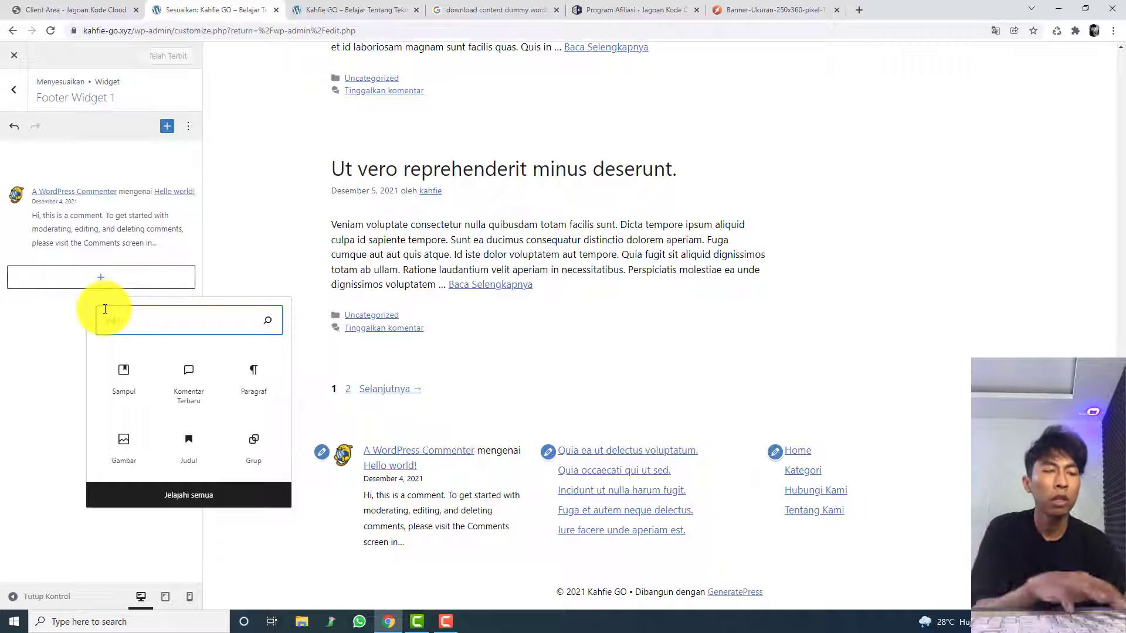
type("head")
left_click(188, 375)
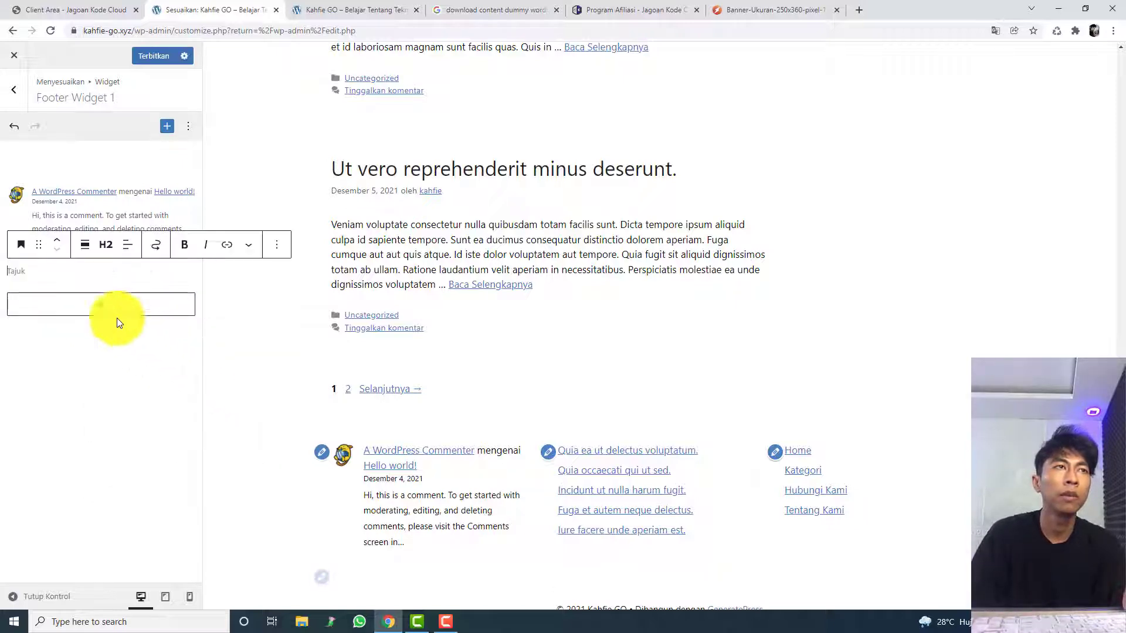
left_click(100, 305)
left_click(46, 272)
type("K")
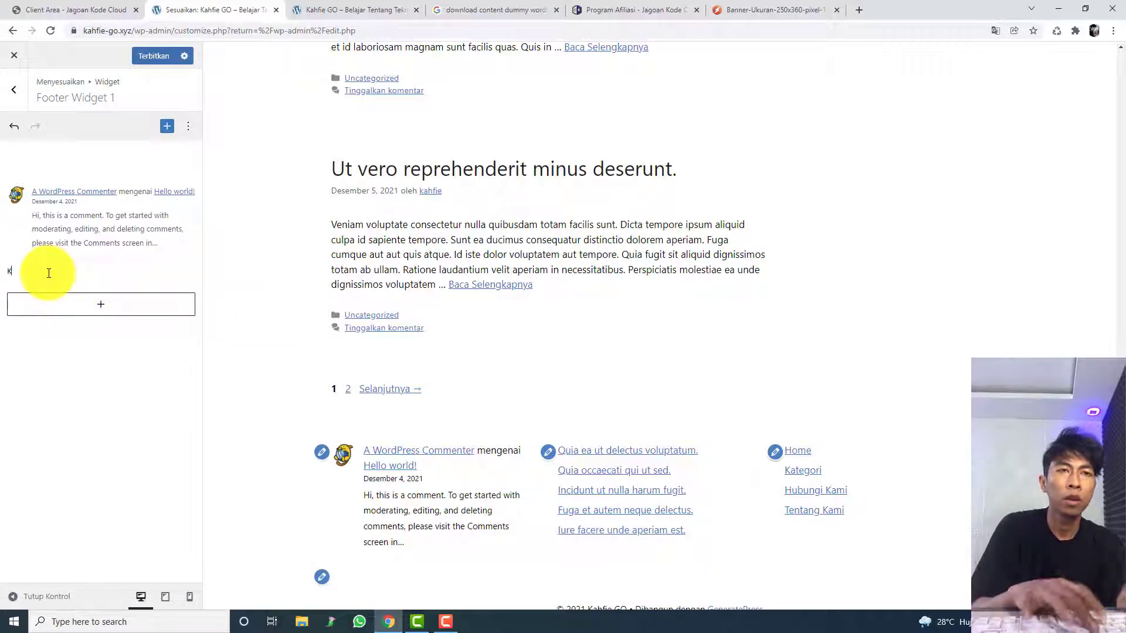
type("omentar Terbaru")
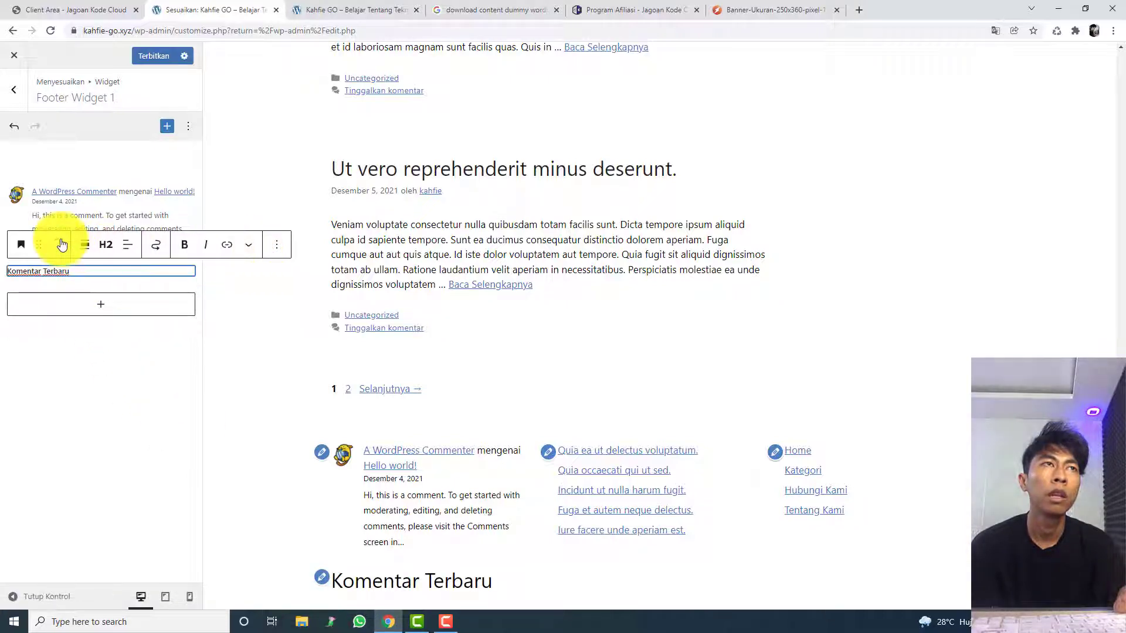
left_click(62, 244)
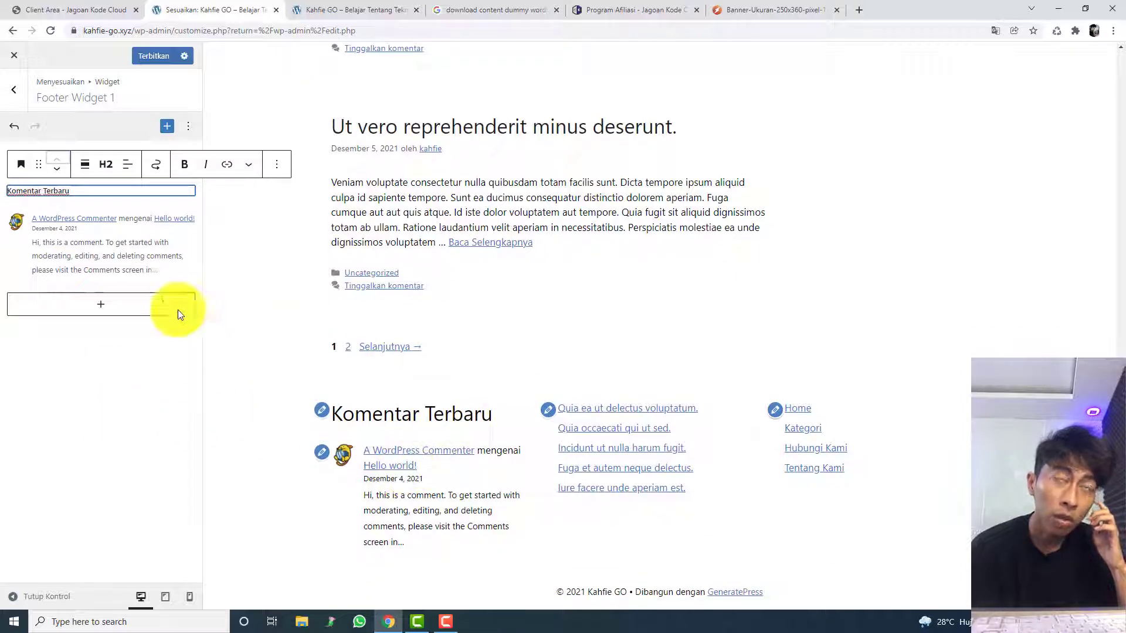
Step: Add a Judul heading reading "Artikel Terbaru" to Footer Widget 2 and move it above the article list
left_click(13, 89)
left_click(69, 302)
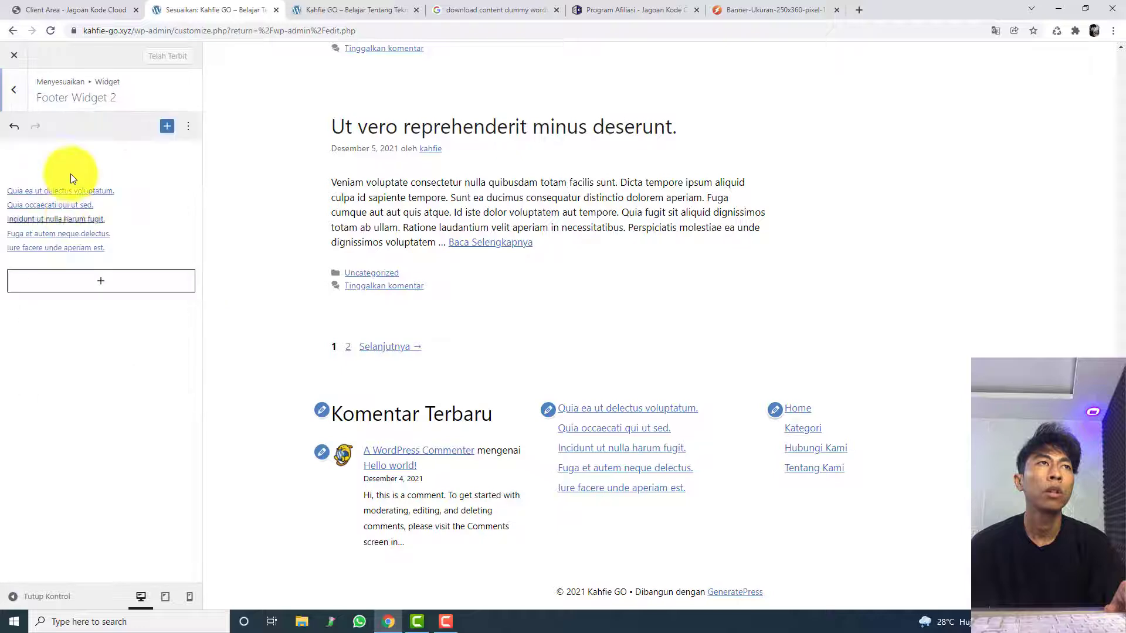
left_click(69, 291)
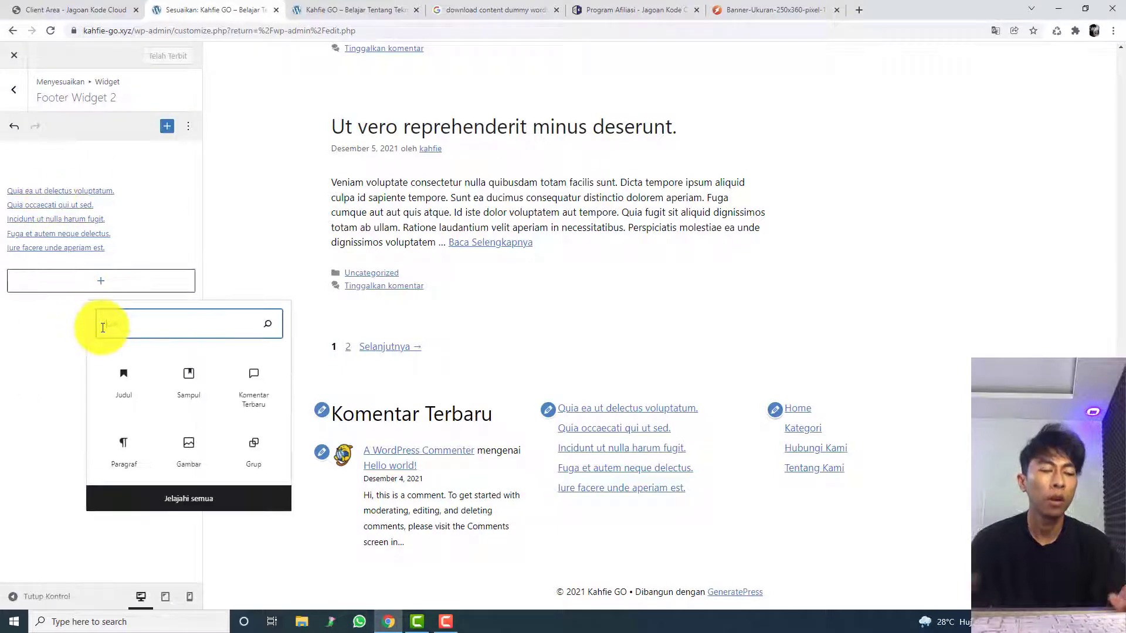
type("jud")
left_click(126, 369)
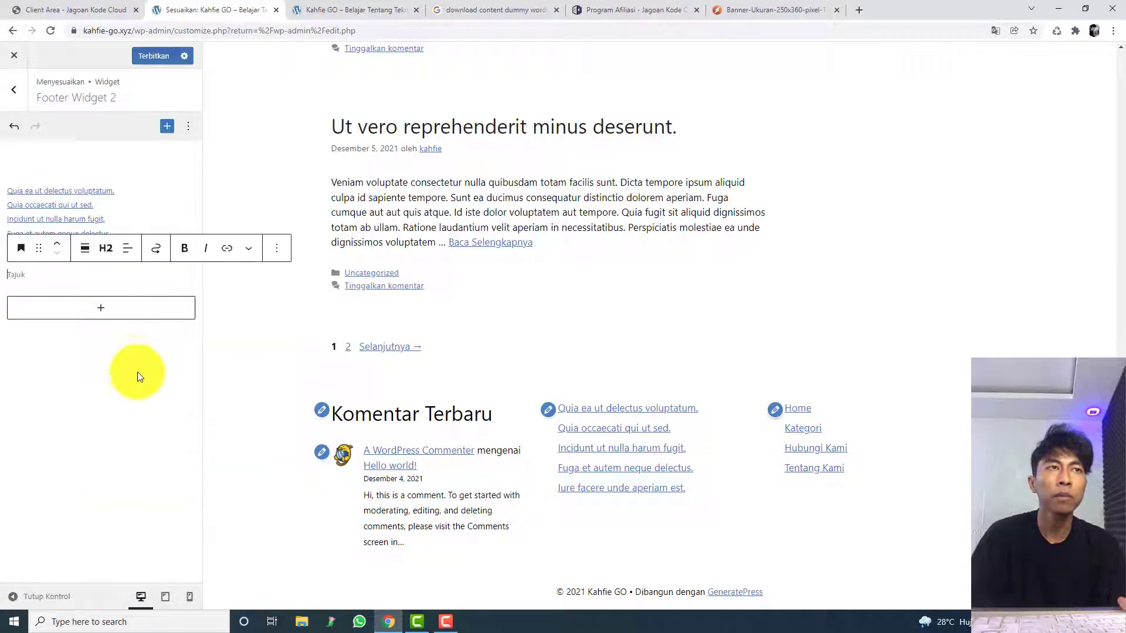
type("Art")
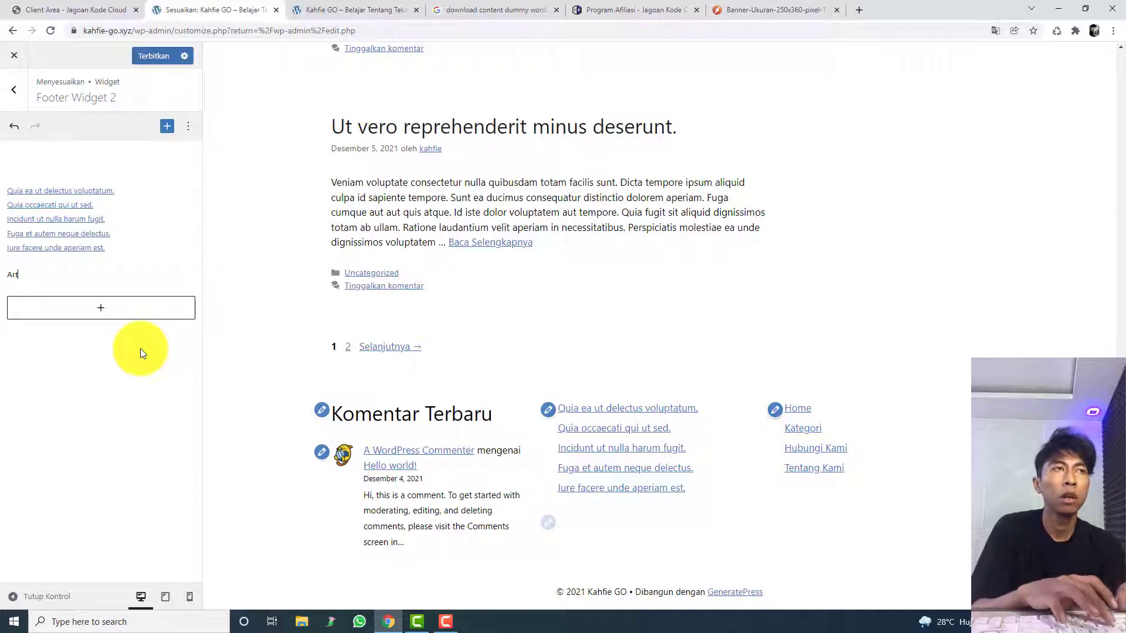
type("ikel Terbaru")
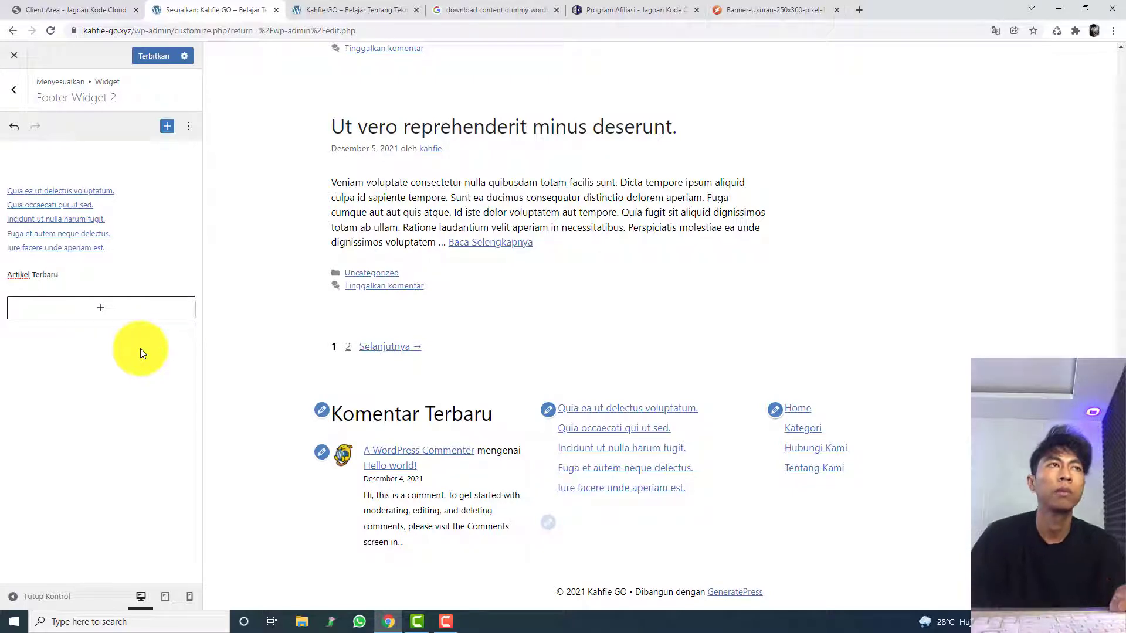
left_click(80, 282)
left_click(64, 274)
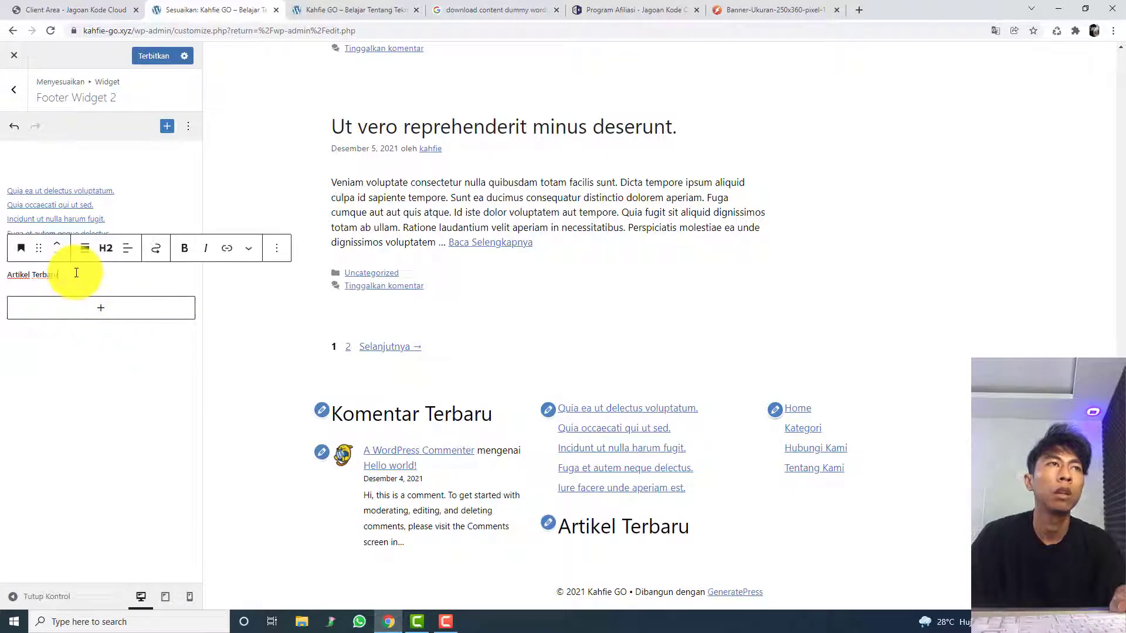
left_click(57, 240)
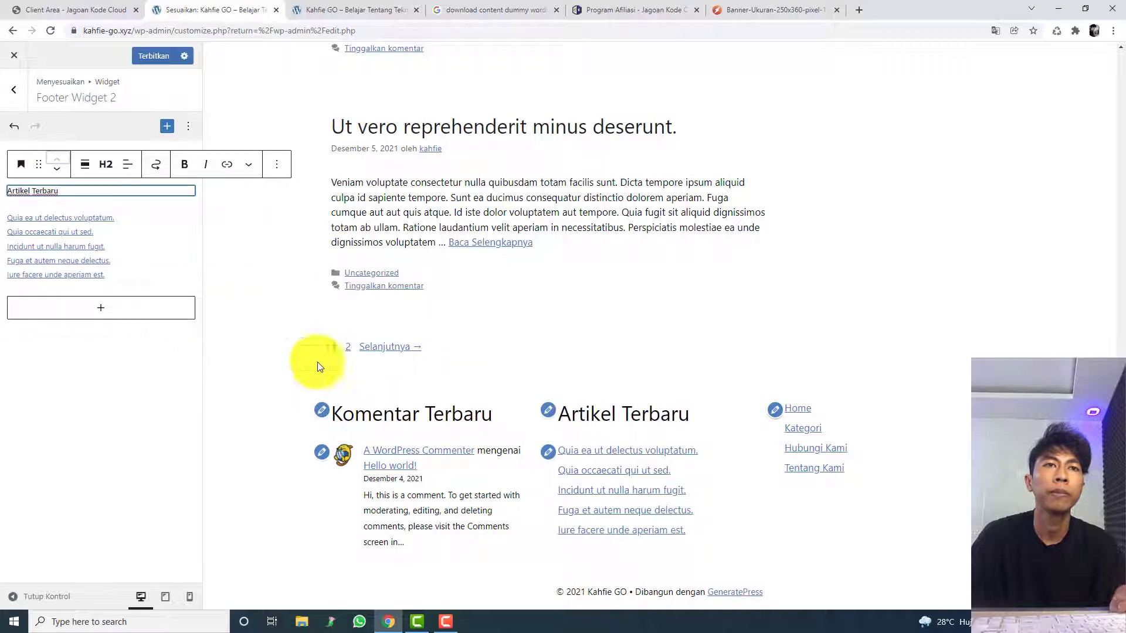
left_click(154, 227, "shift")
right_click(154, 227)
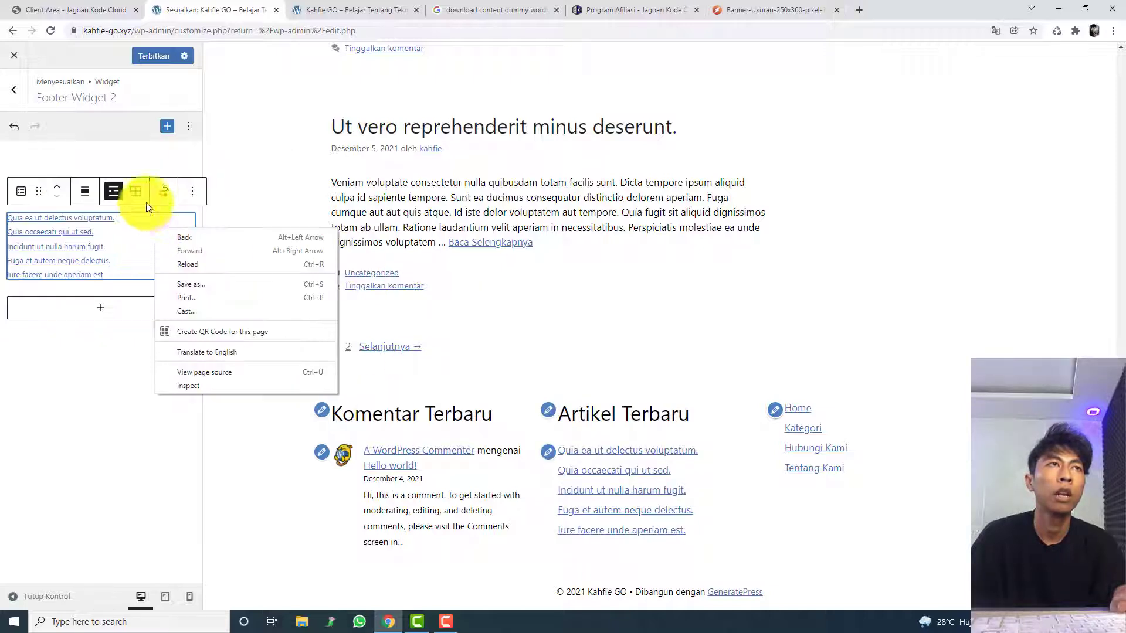
left_click(191, 193)
left_click(188, 206)
left_click(160, 361)
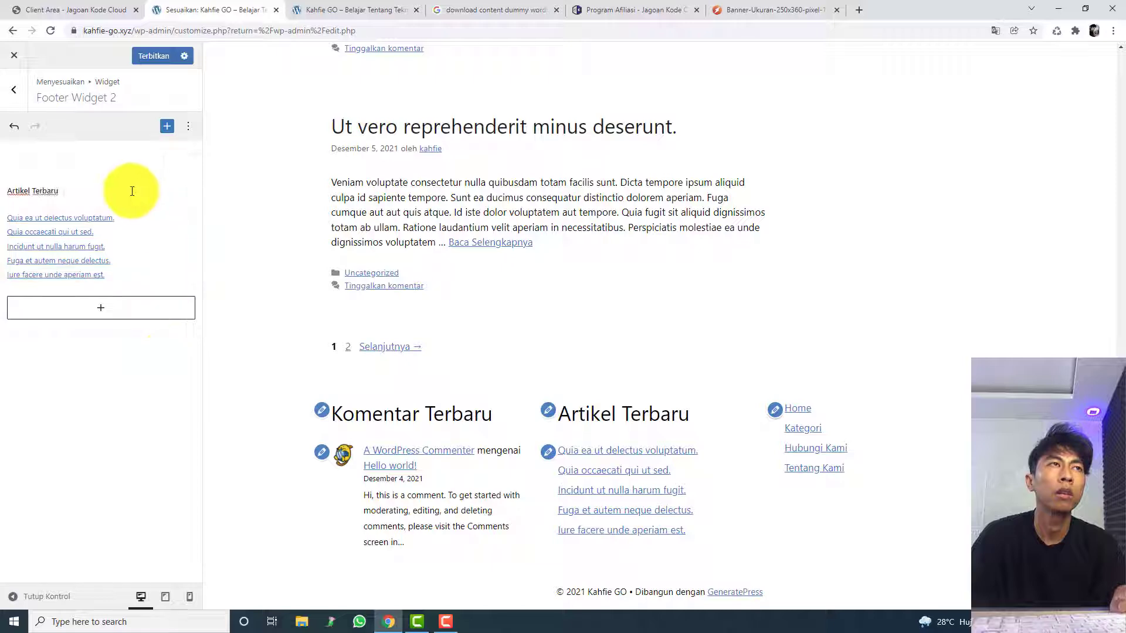
Step: Group the heading and the article list in Footer Widget 2 into one Grup block and publish the change
left_click(130, 190)
left_click(138, 224, "shift")
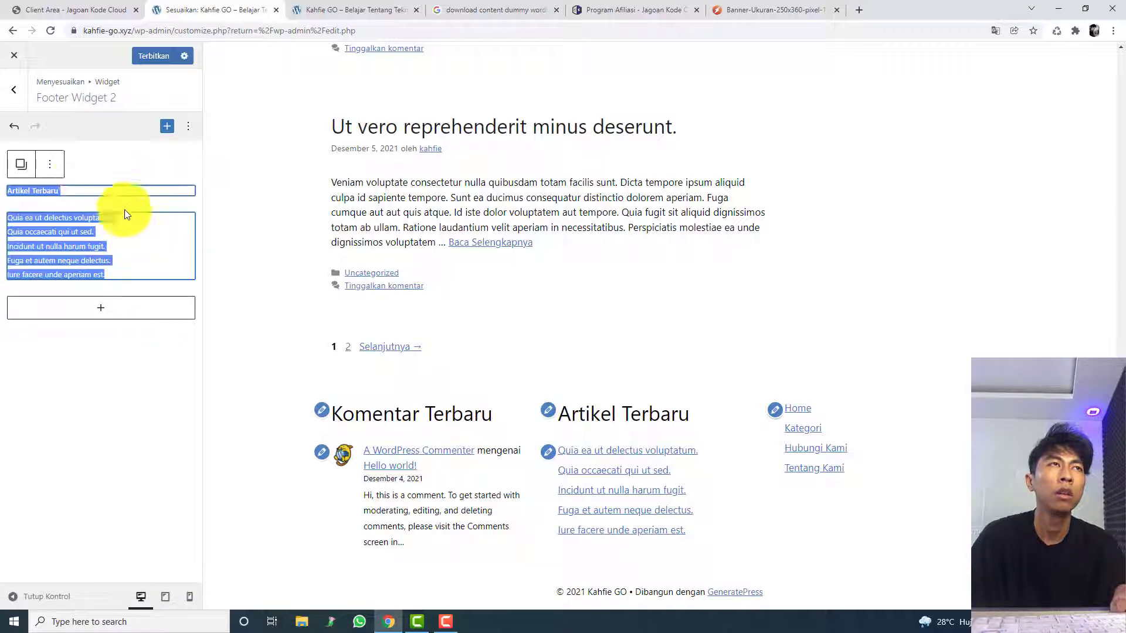
left_click(50, 164)
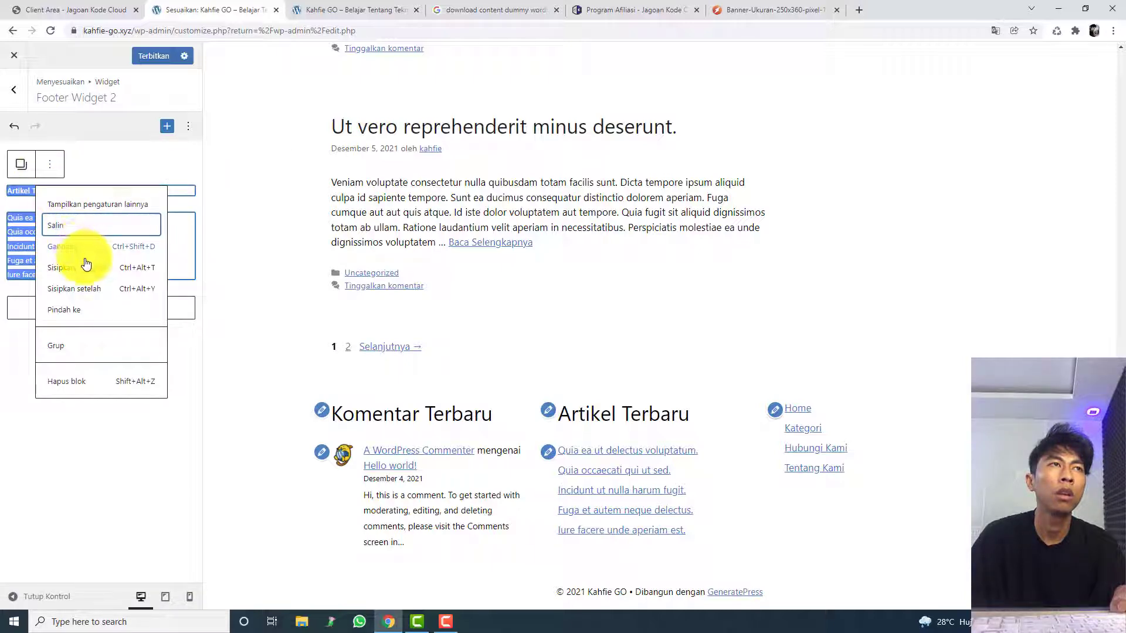
left_click(93, 342)
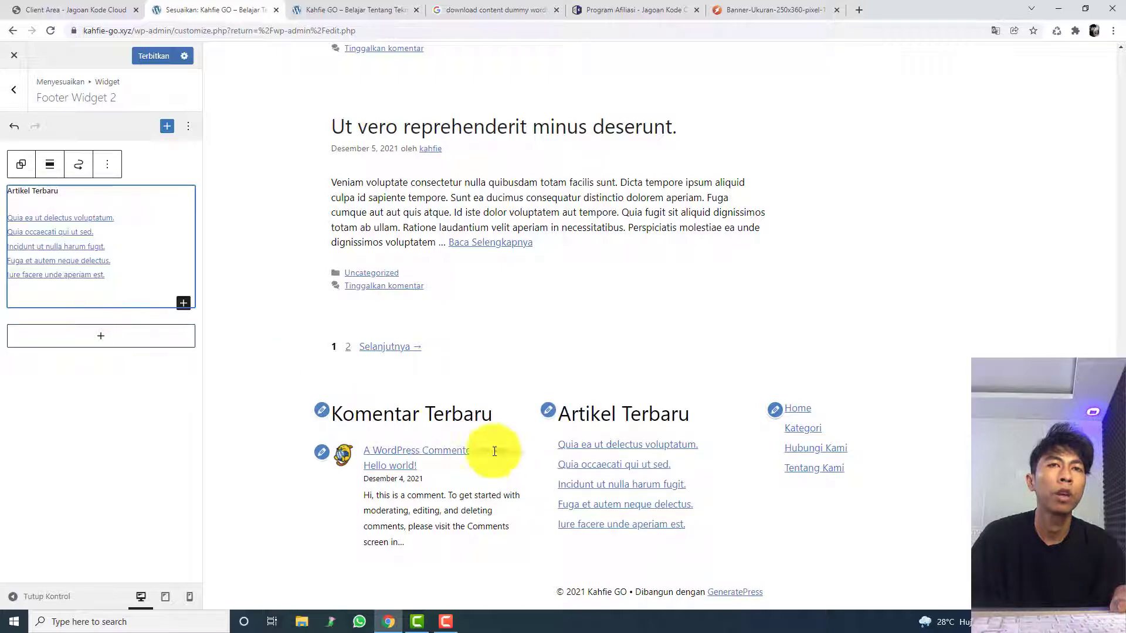
left_click(481, 419)
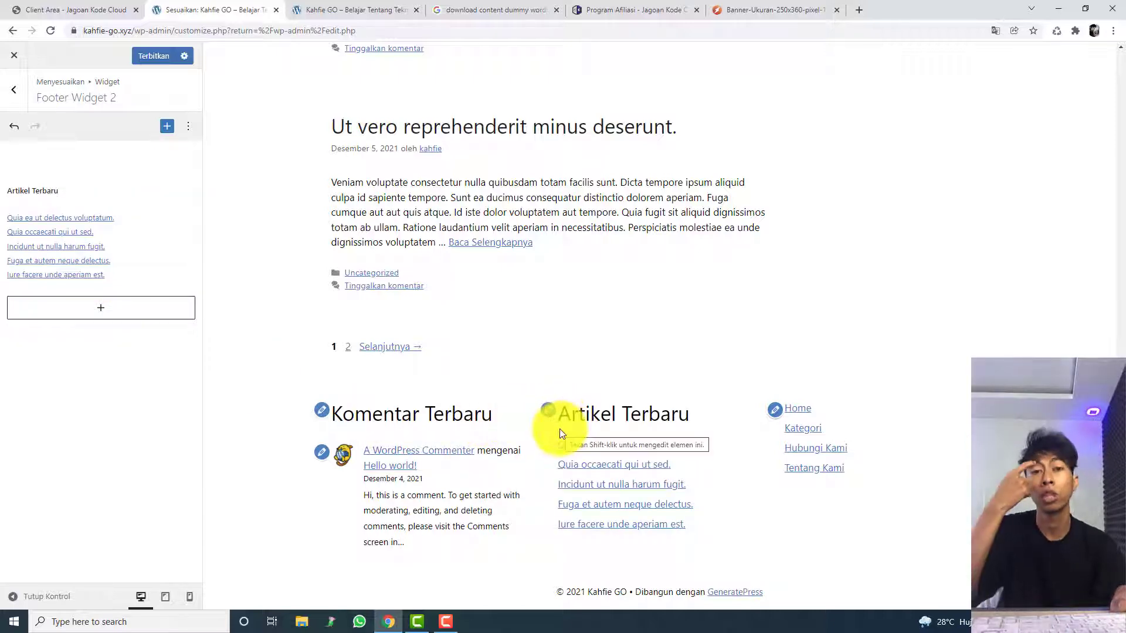
scroll(1076, 346, "up", 15)
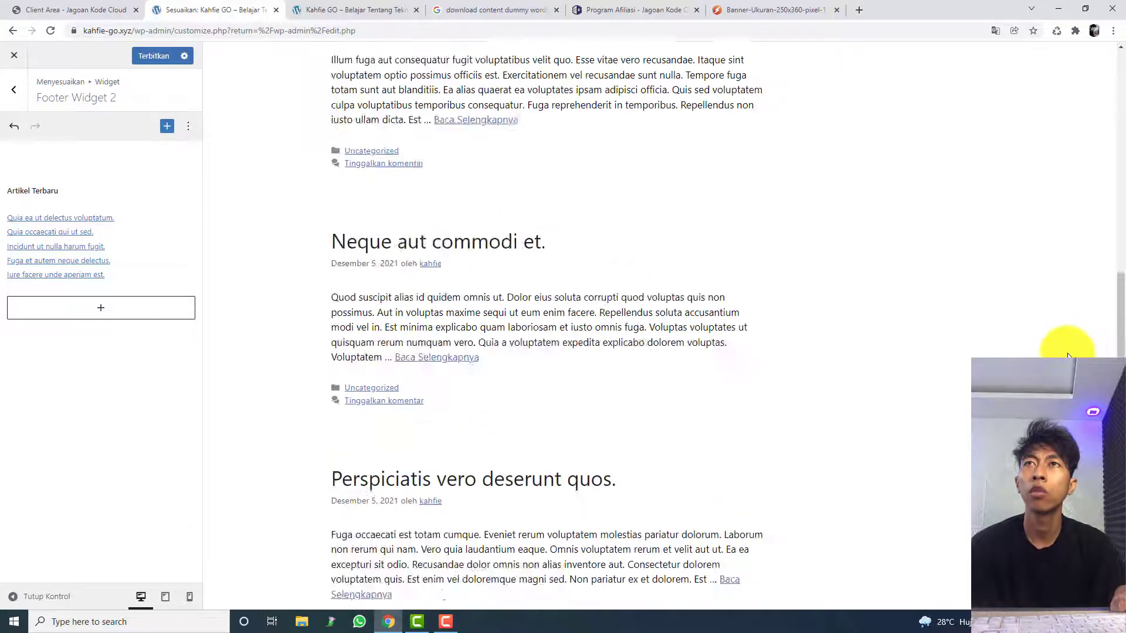
scroll(855, 244, "up", 5)
scroll(817, 221, "down", 15)
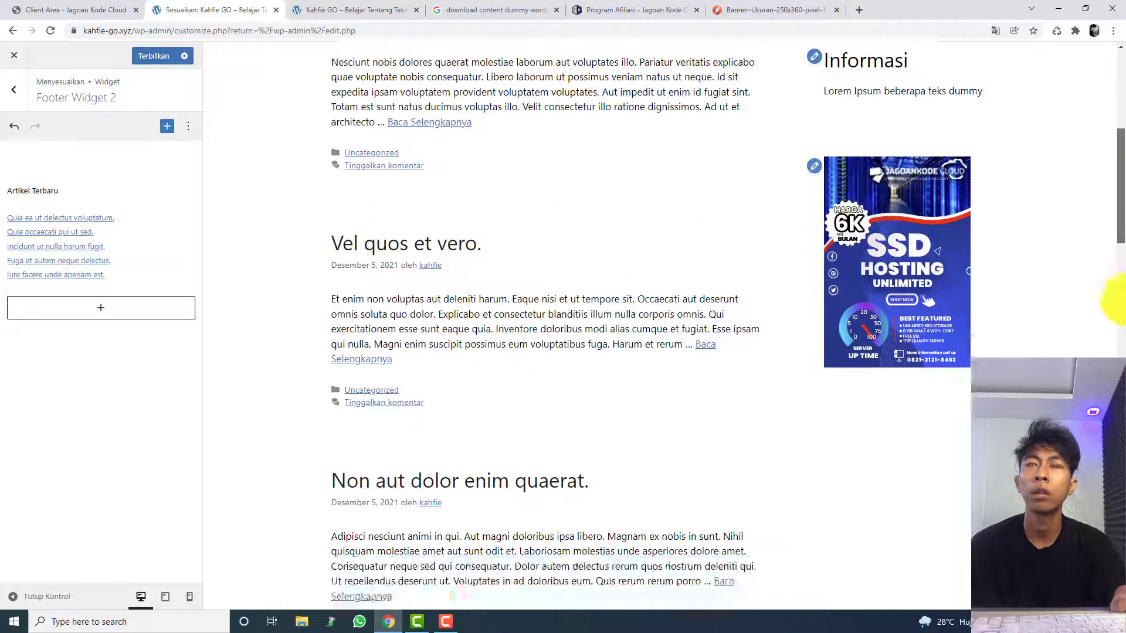
left_click(158, 55)
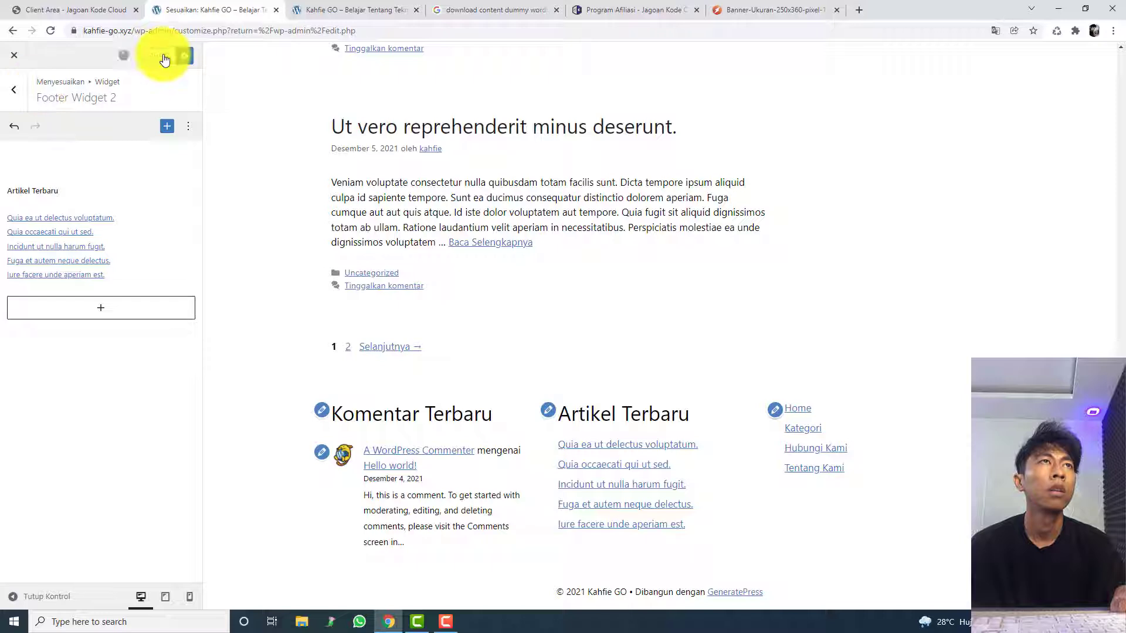
Step: Group the Komentar Terbaru heading and the comments block in Footer Widget 1 into one Grup block
left_click(15, 97)
left_click(80, 267)
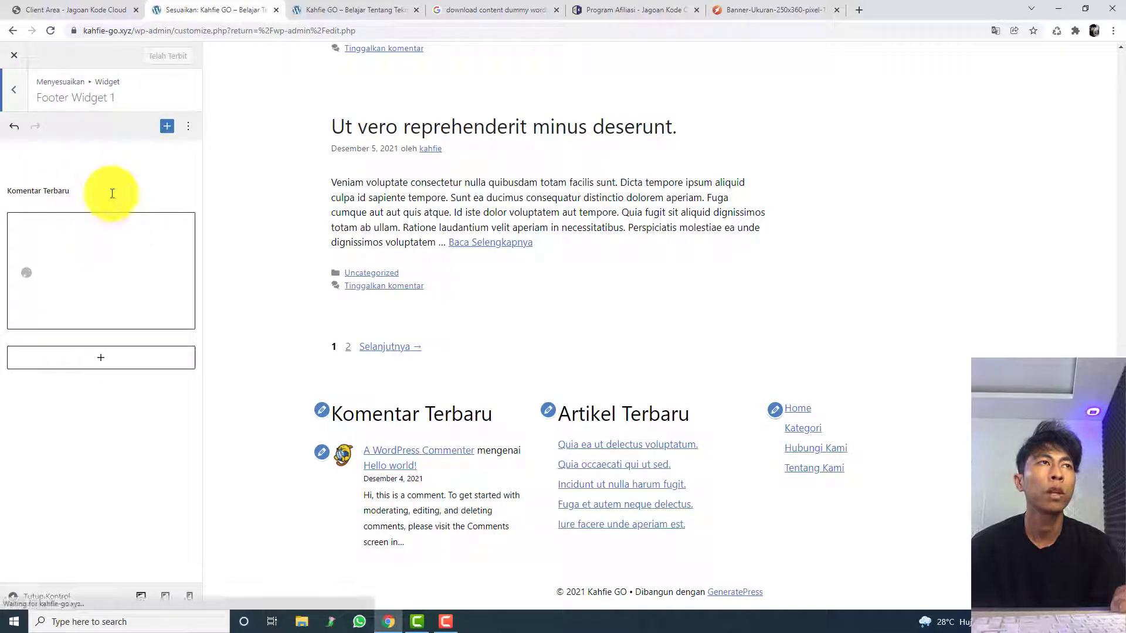
left_click(140, 251, "shift")
left_click(50, 164)
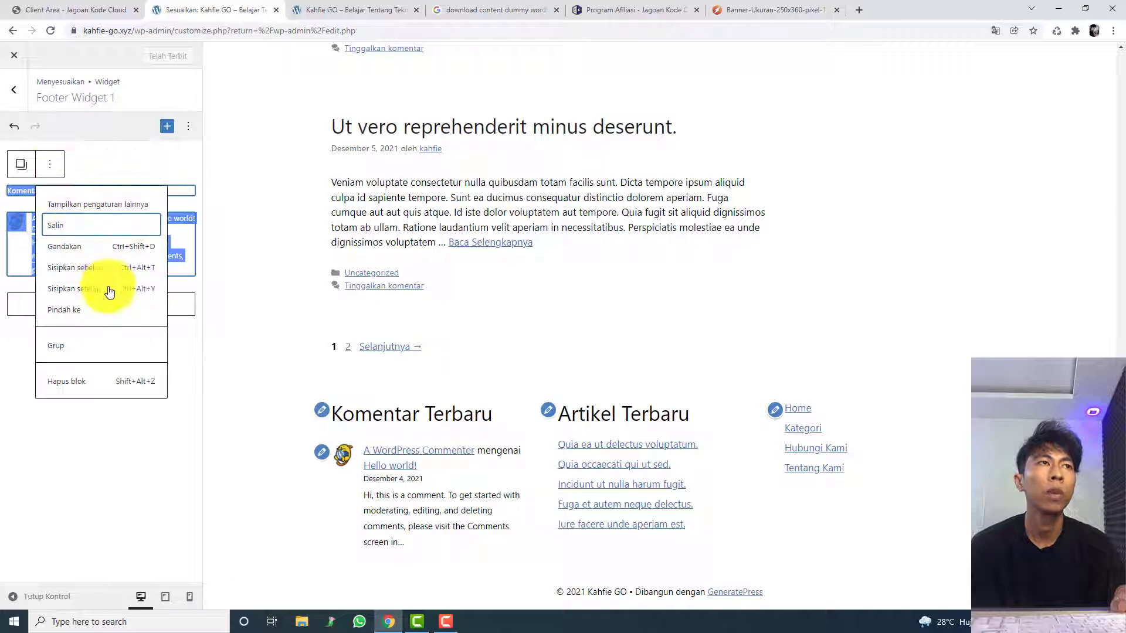
left_click(116, 352)
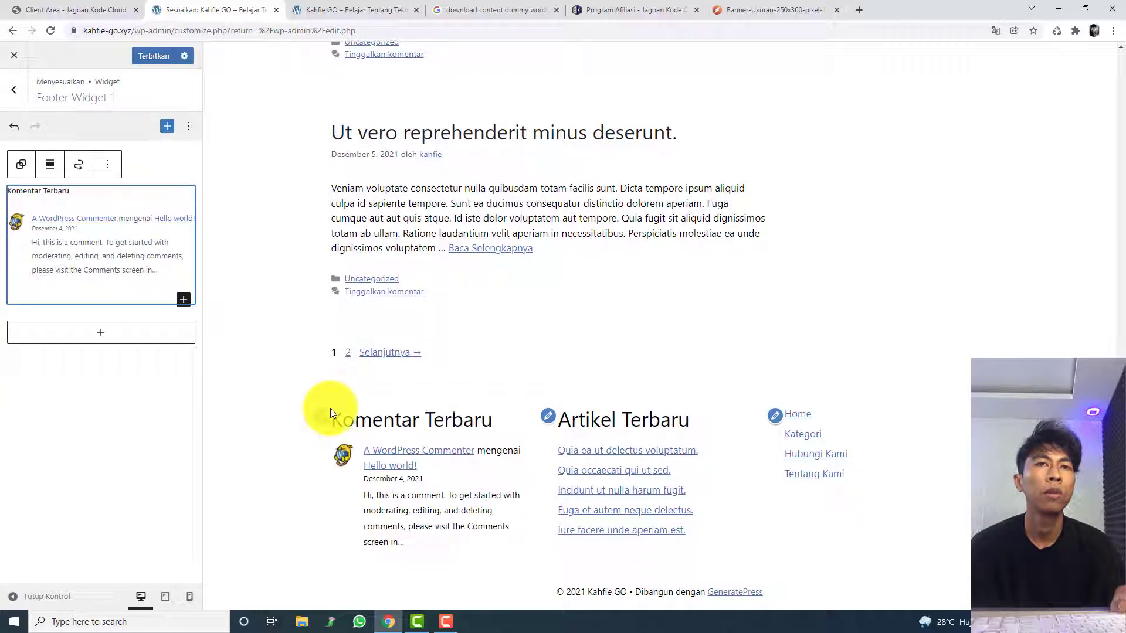
Step: Publish the Footer Widget 1 change and open Footer Widget 3
left_click(149, 61)
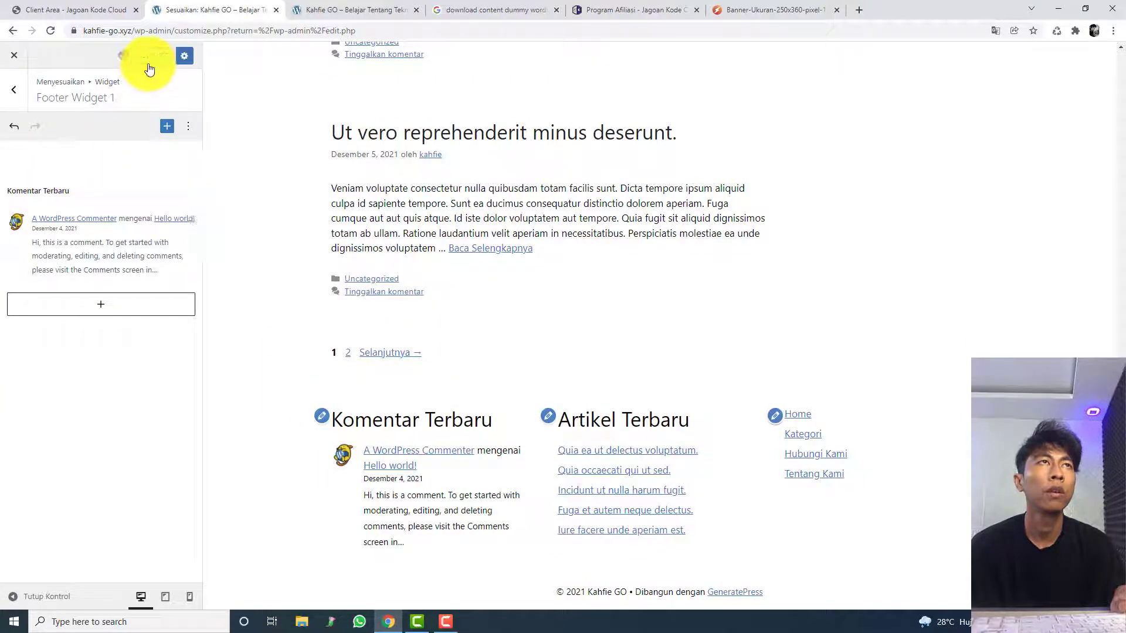
left_click(9, 97)
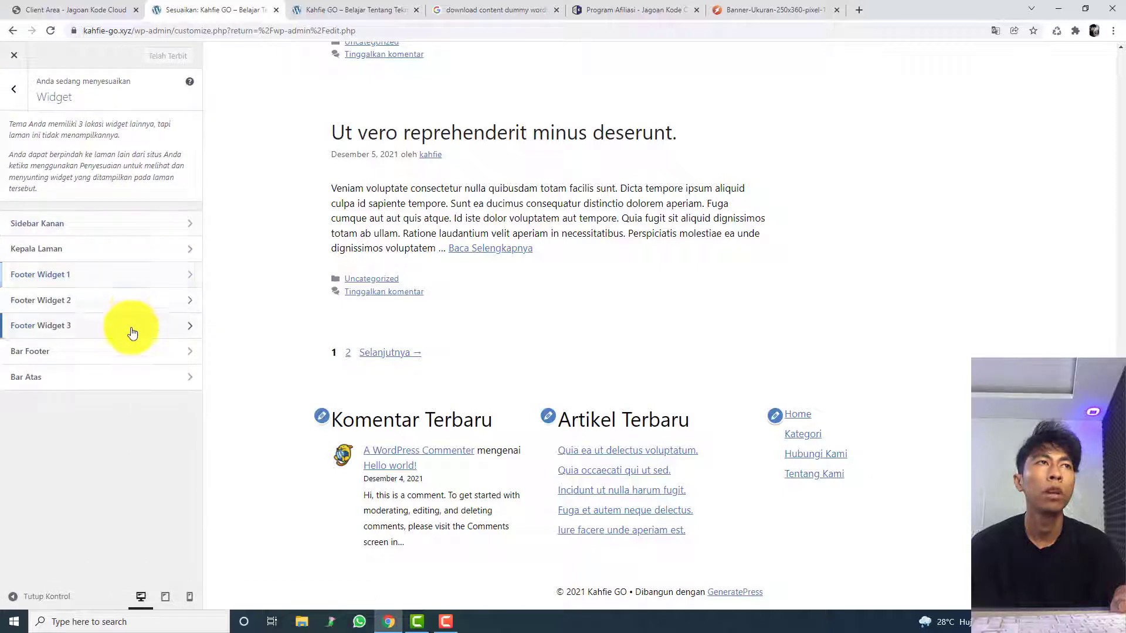
left_click(132, 331)
left_click(109, 328)
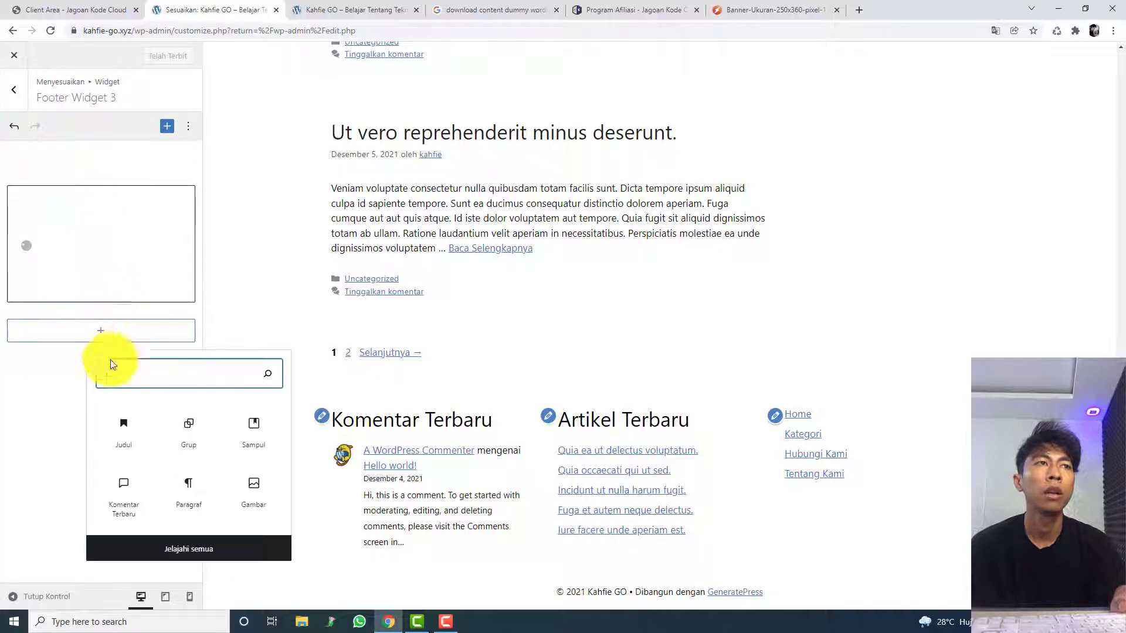
left_click(126, 490)
key("ctrl+z")
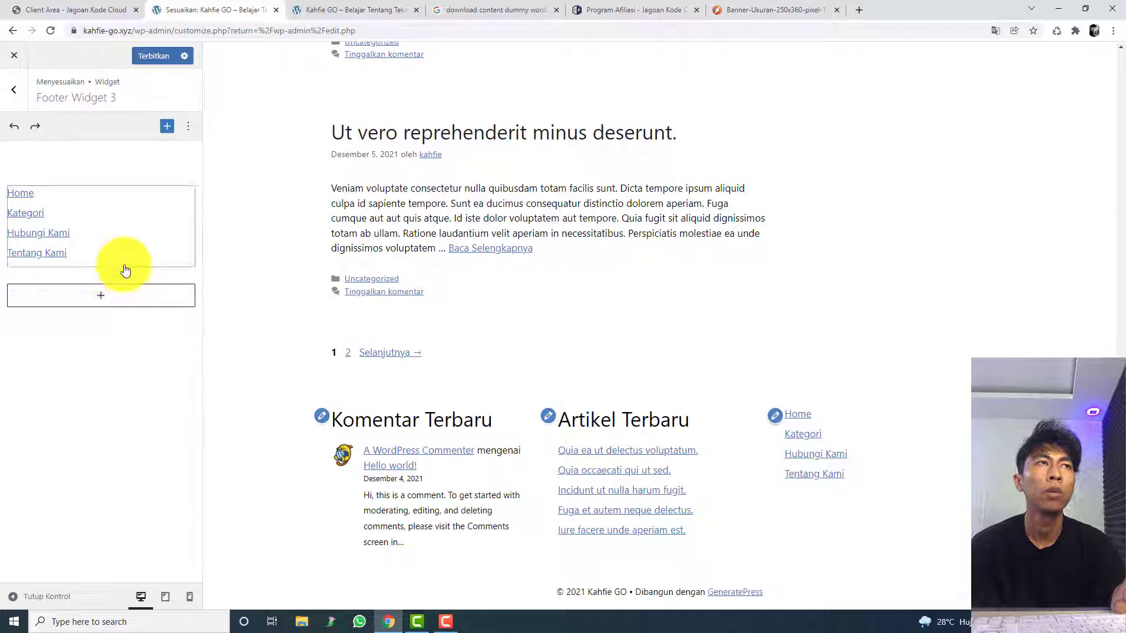
Step: Add a Judul heading reading "Navigasi" below the menu block in Footer Widget 3
left_click(122, 300)
left_click(128, 378)
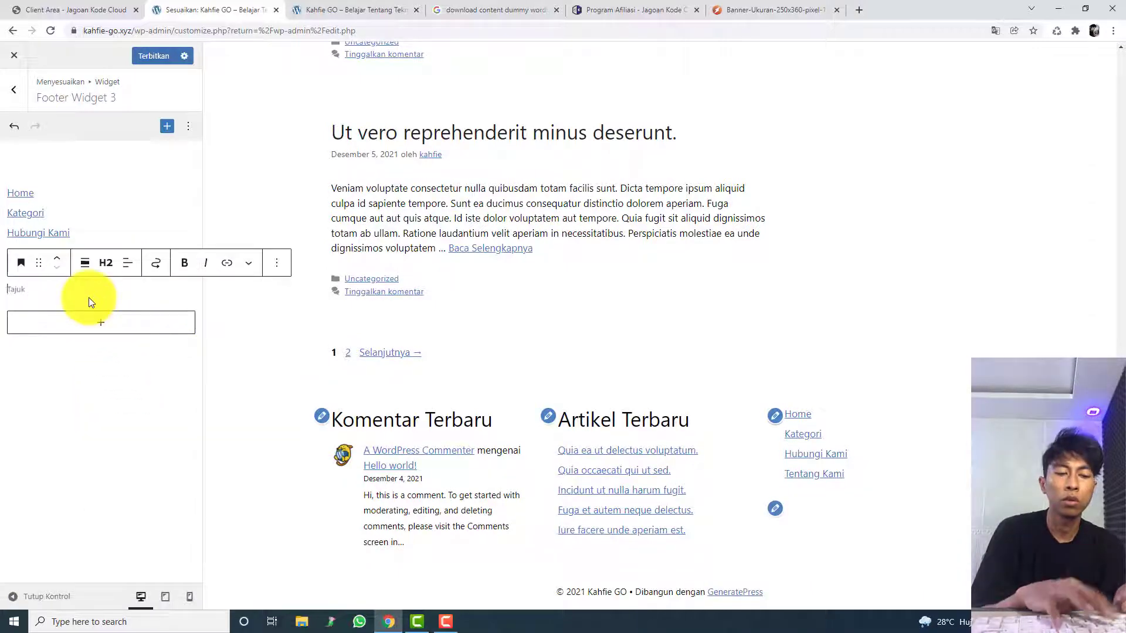
type("Navigasi")
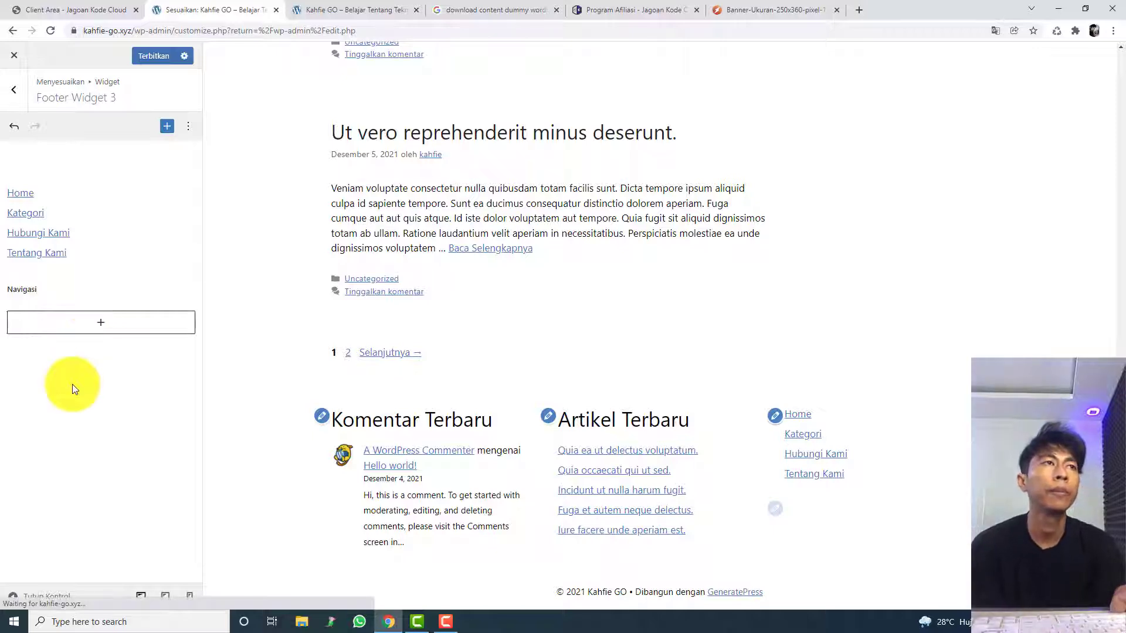
Step: Place the Navigasi heading above the menu block in Footer Widget 3 and group the two blocks
left_click(62, 254)
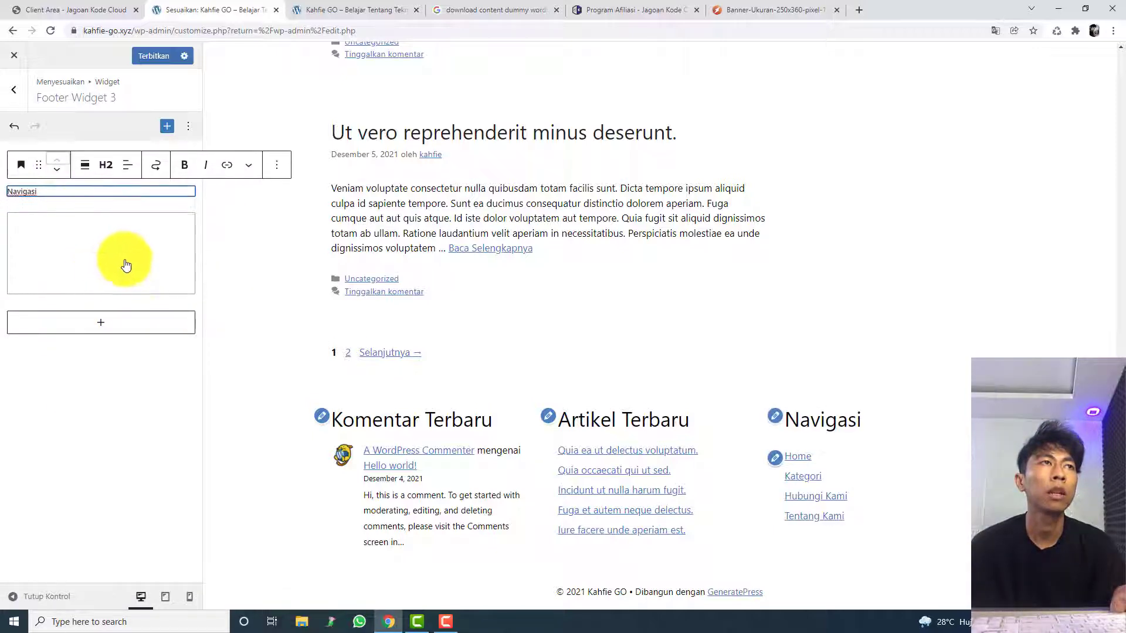
left_click(151, 221, "shift")
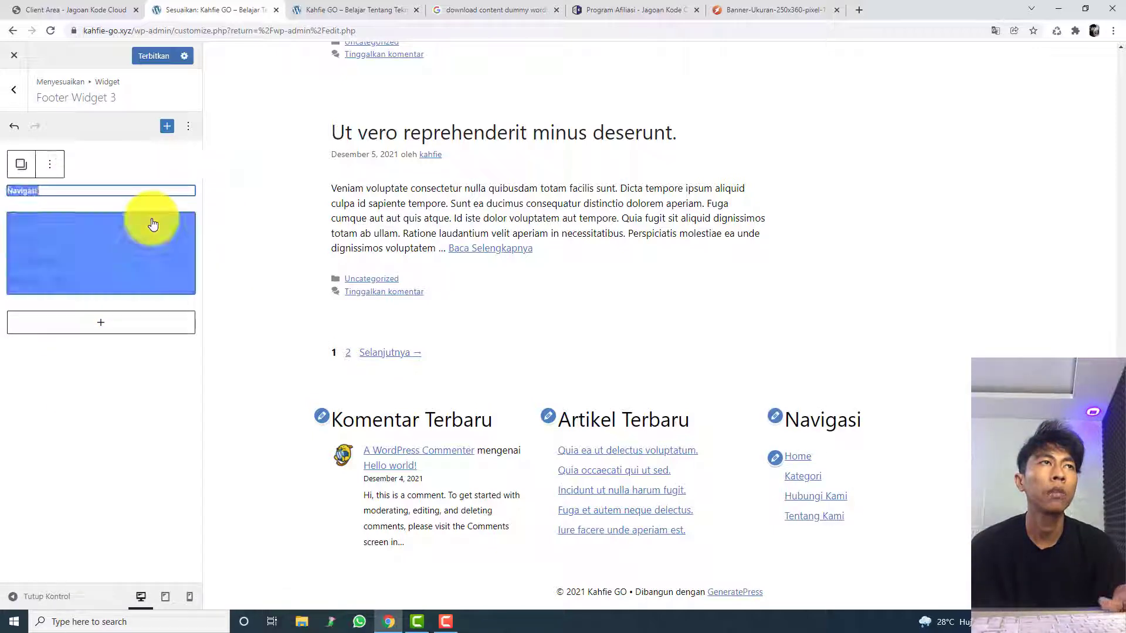
left_click(54, 162)
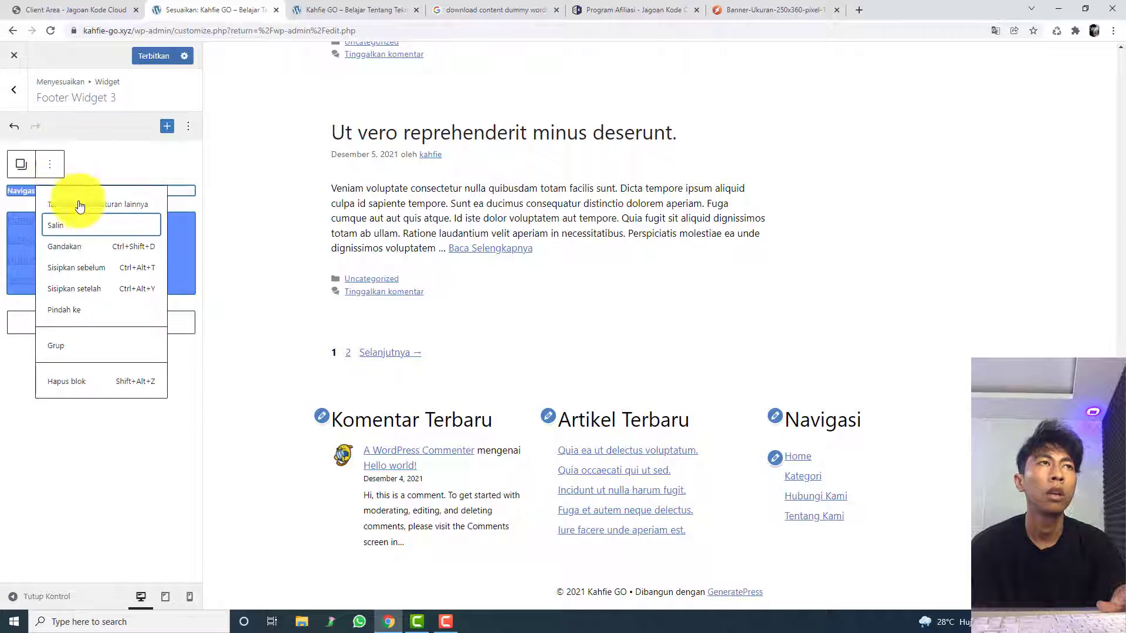
left_click(70, 346)
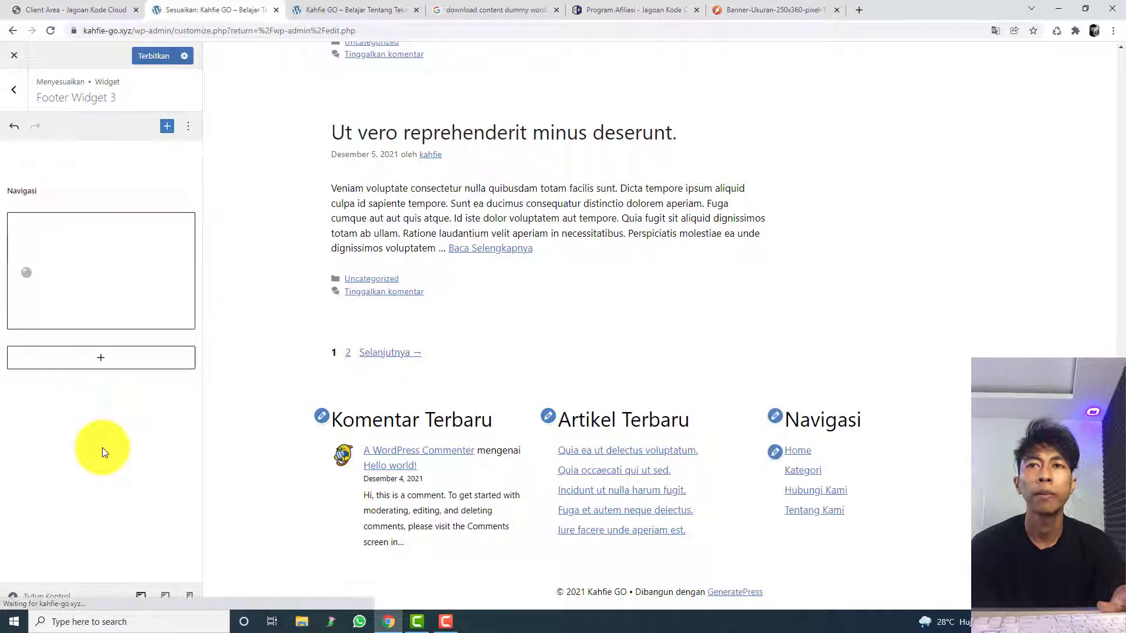
left_click(55, 229)
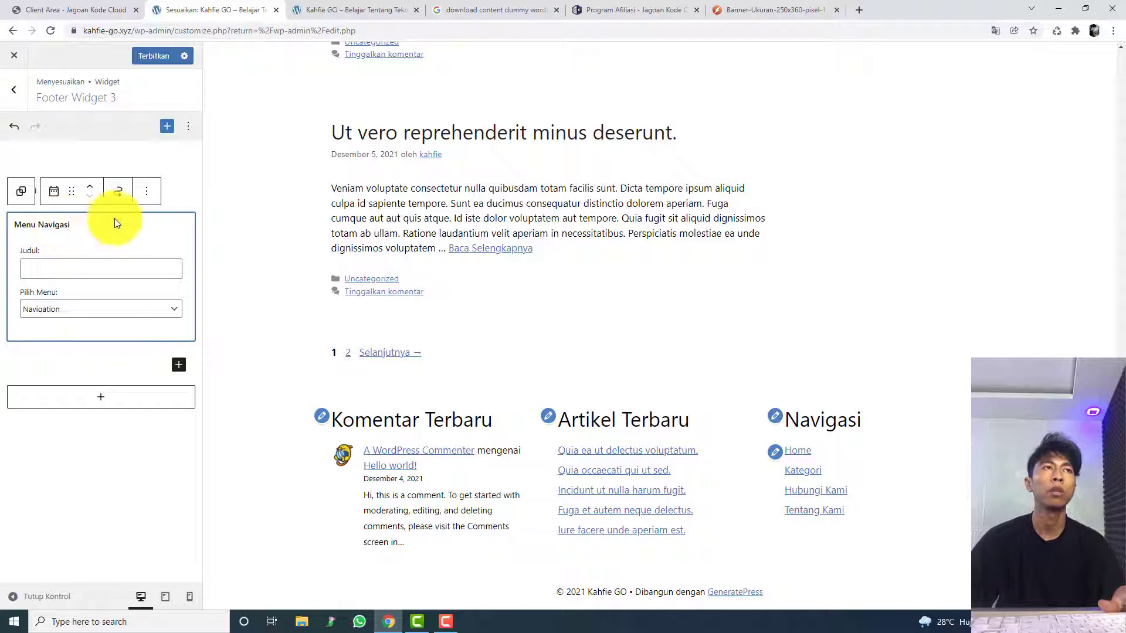
left_click(118, 405)
Step: Wrap the Navigasi heading and menu block in Footer Widget 3 in another Grup block and publish the change
left_click_drag(101, 188, 112, 253)
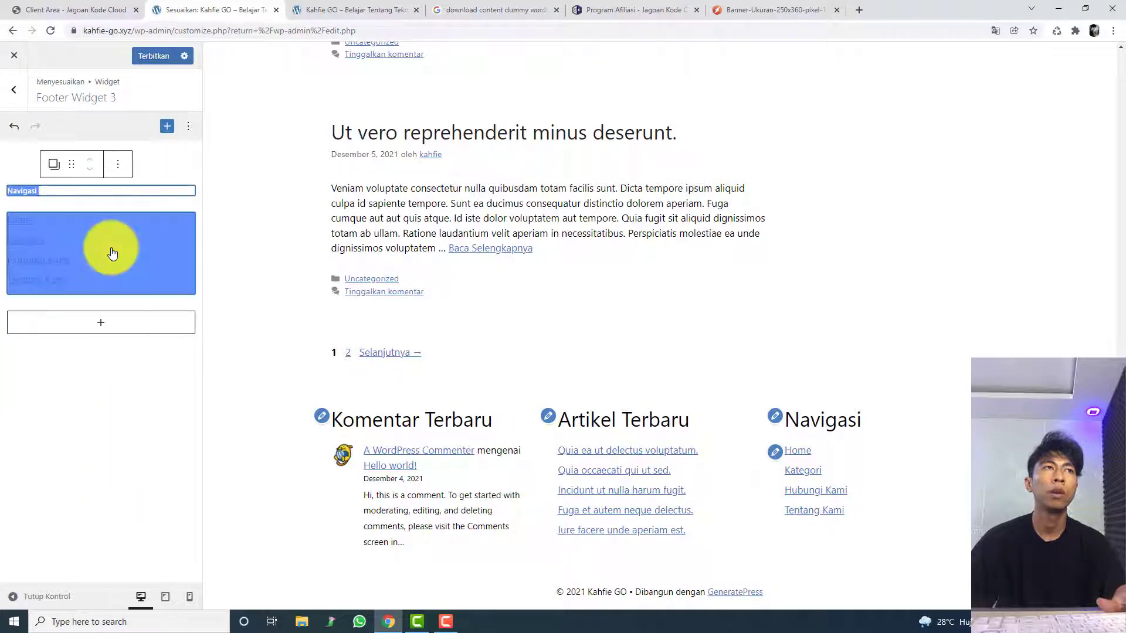
right_click(112, 249)
left_click(199, 185)
left_click_drag(186, 189, 149, 238)
left_click(117, 165)
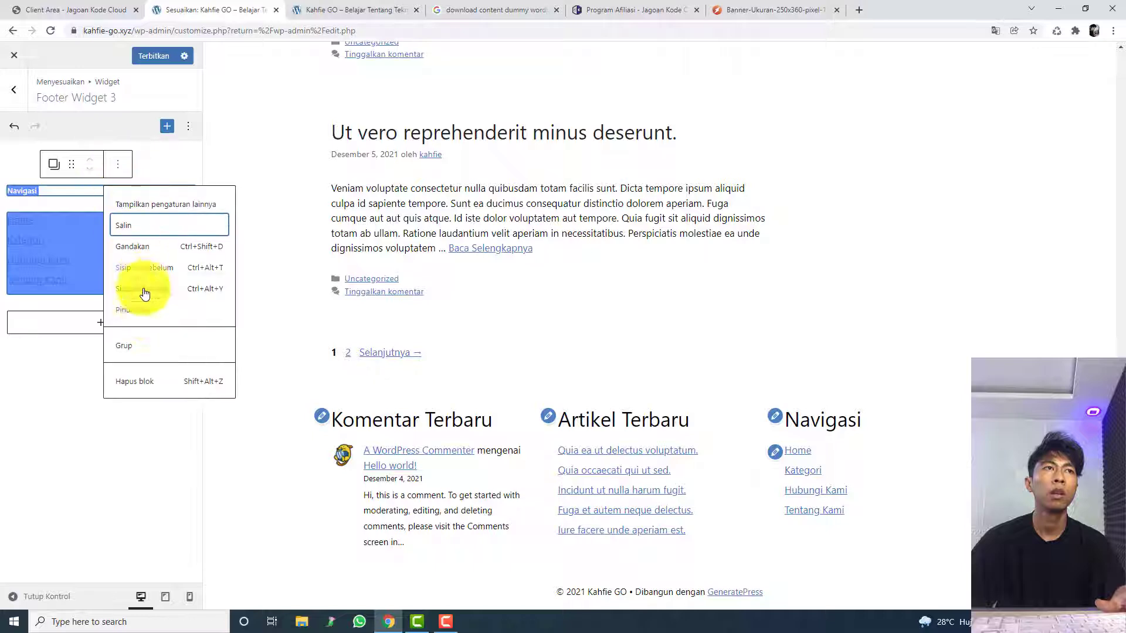
left_click(149, 347)
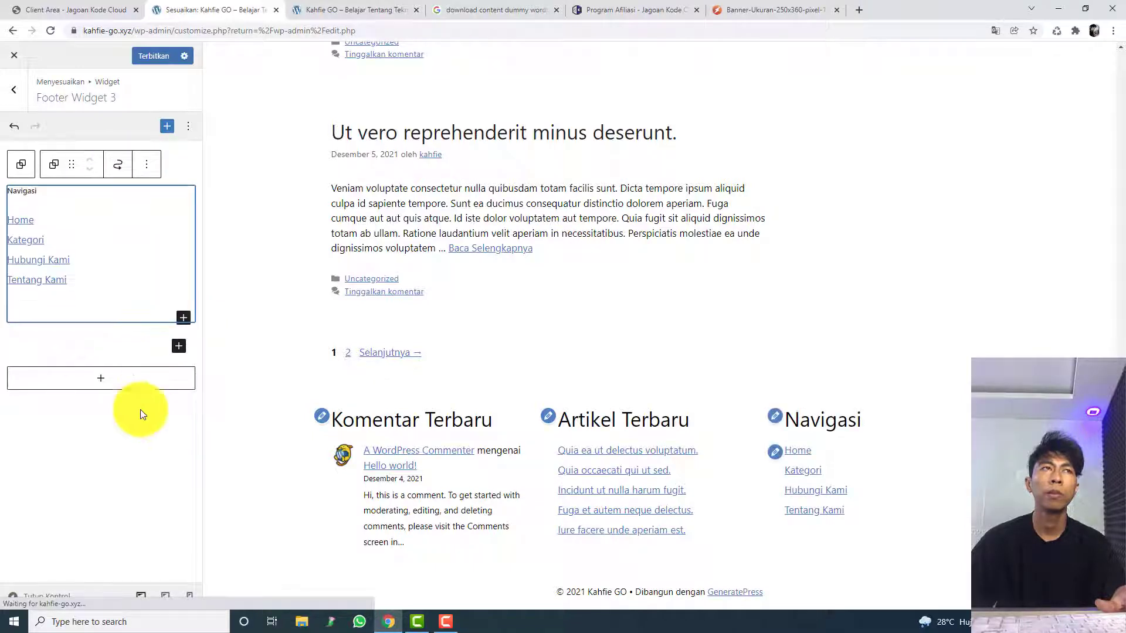
left_click(137, 428)
left_click(150, 52)
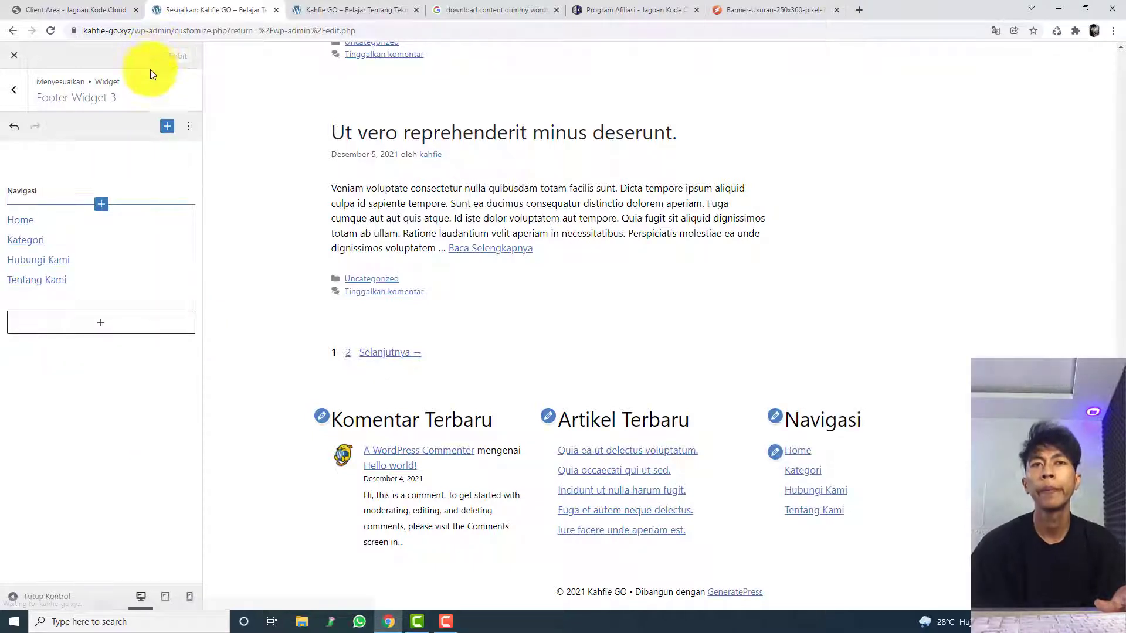
Step: Open the Warna settings and set the Widget Footer background colour to black (#000000)
left_click(10, 102)
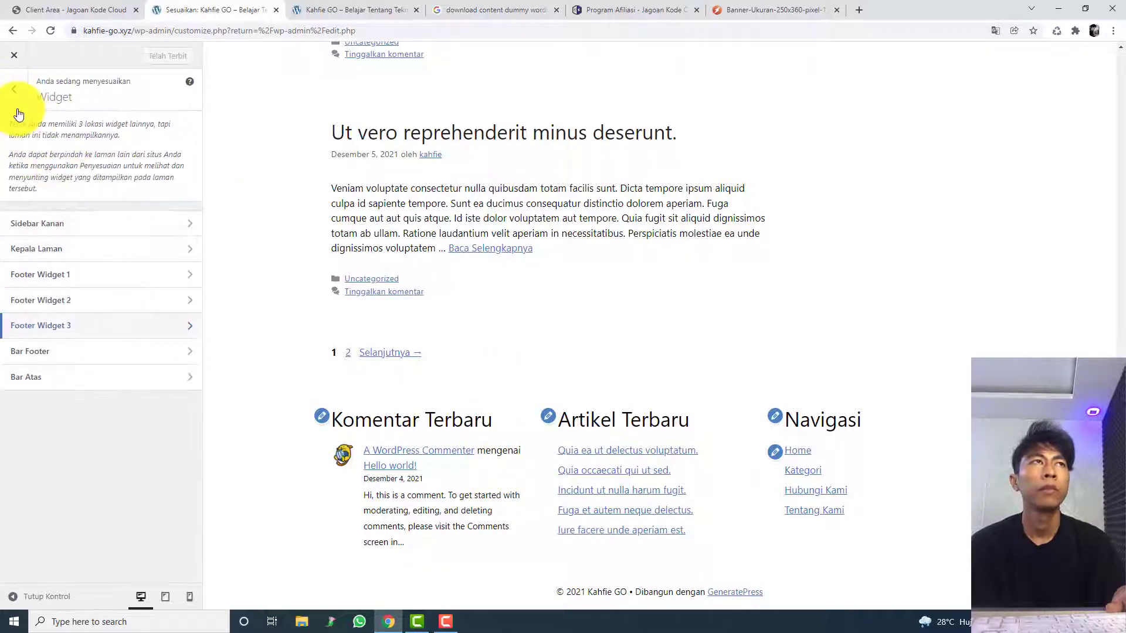
left_click(13, 101)
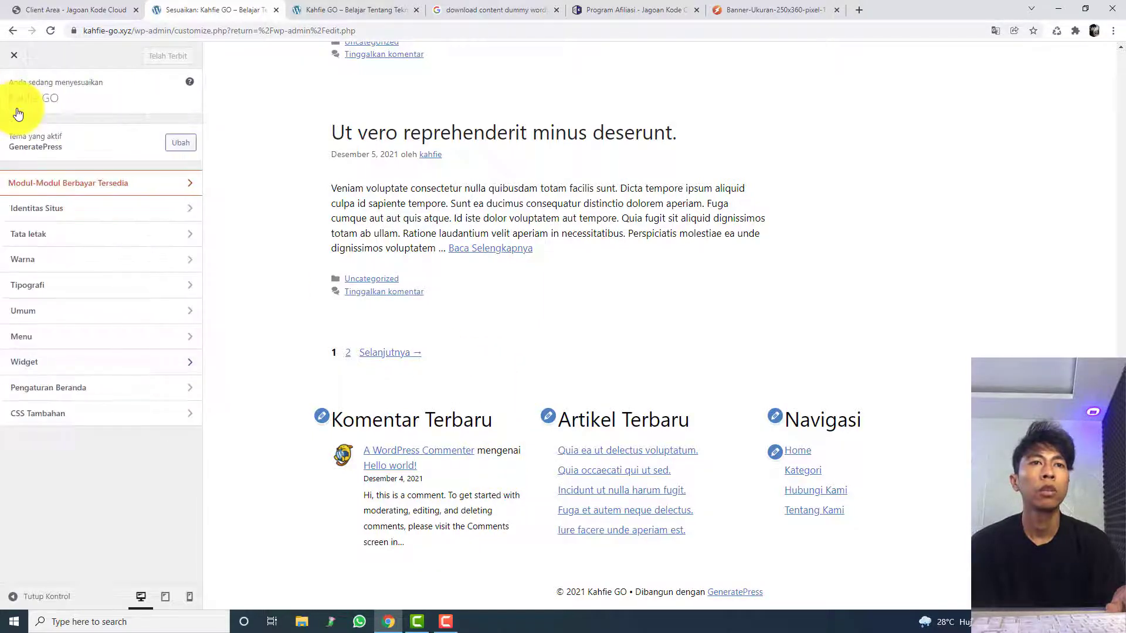
left_click(85, 267)
scroll(83, 295, "down", 5)
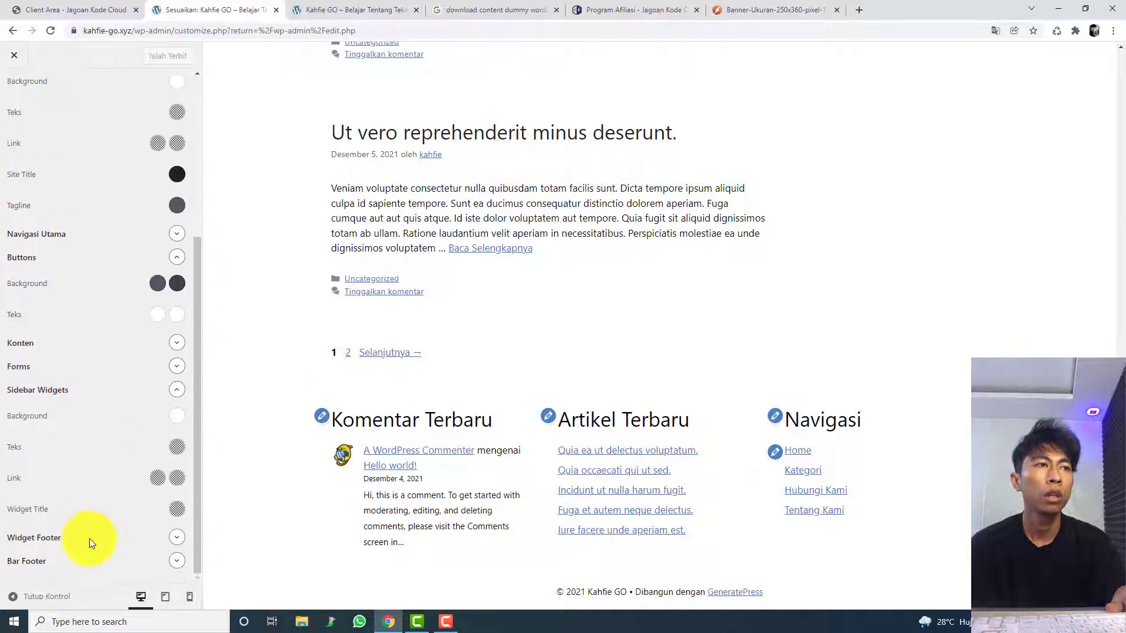
left_click(176, 537)
scroll(164, 501, "down", 2)
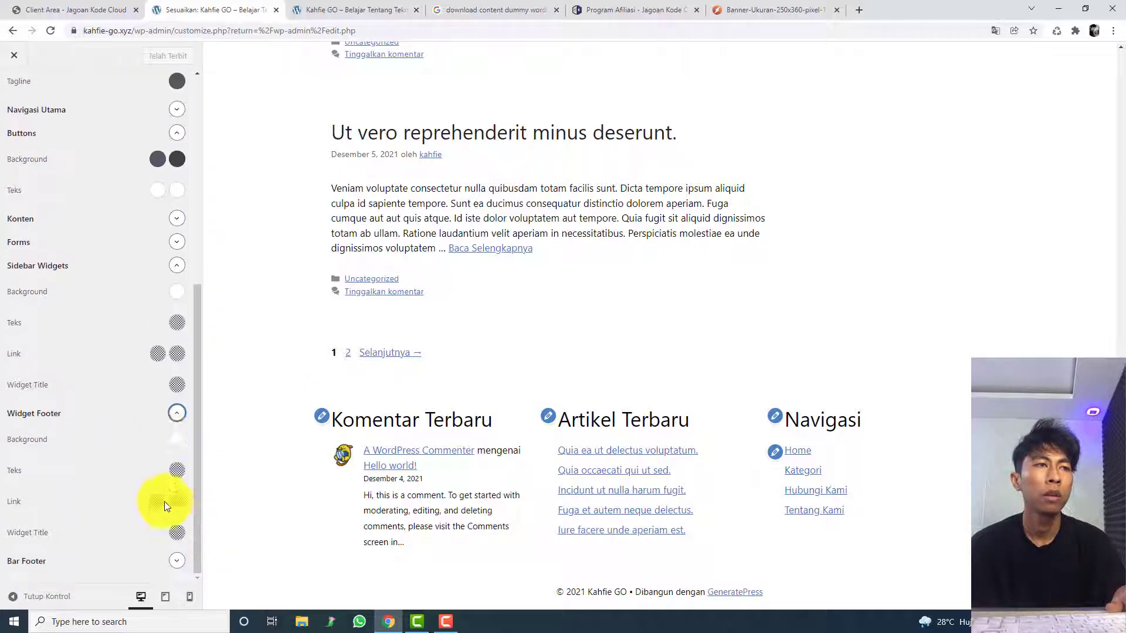
left_click(176, 439)
left_click(174, 303)
left_click_drag(174, 302, 254, 346)
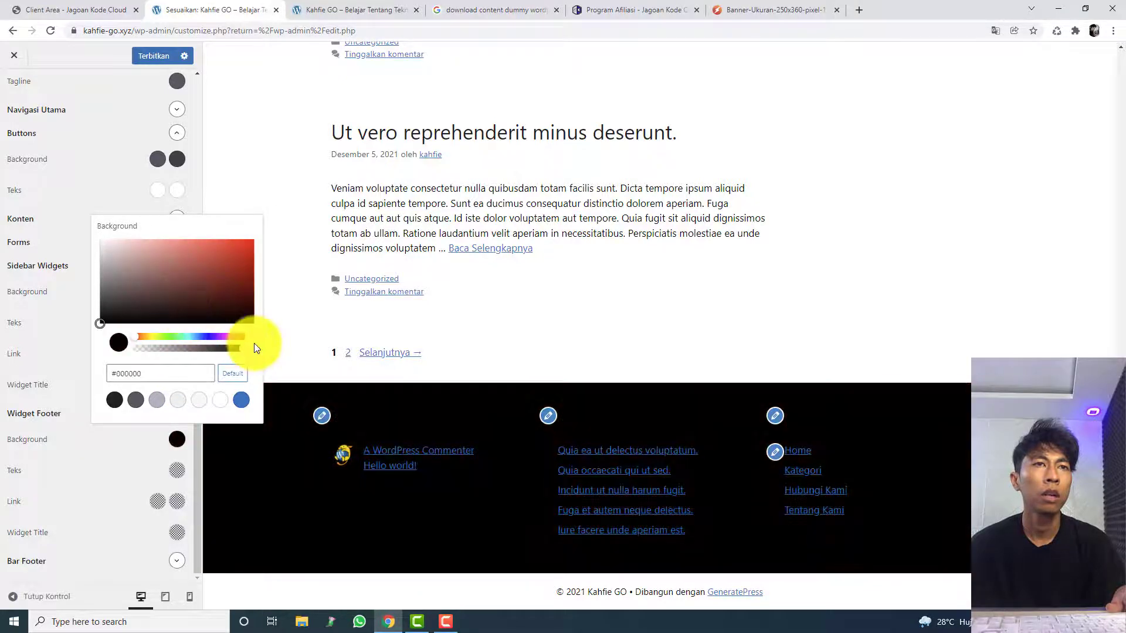
Step: Set the Widget Footer text, link and link hover colours to white
left_click(176, 470)
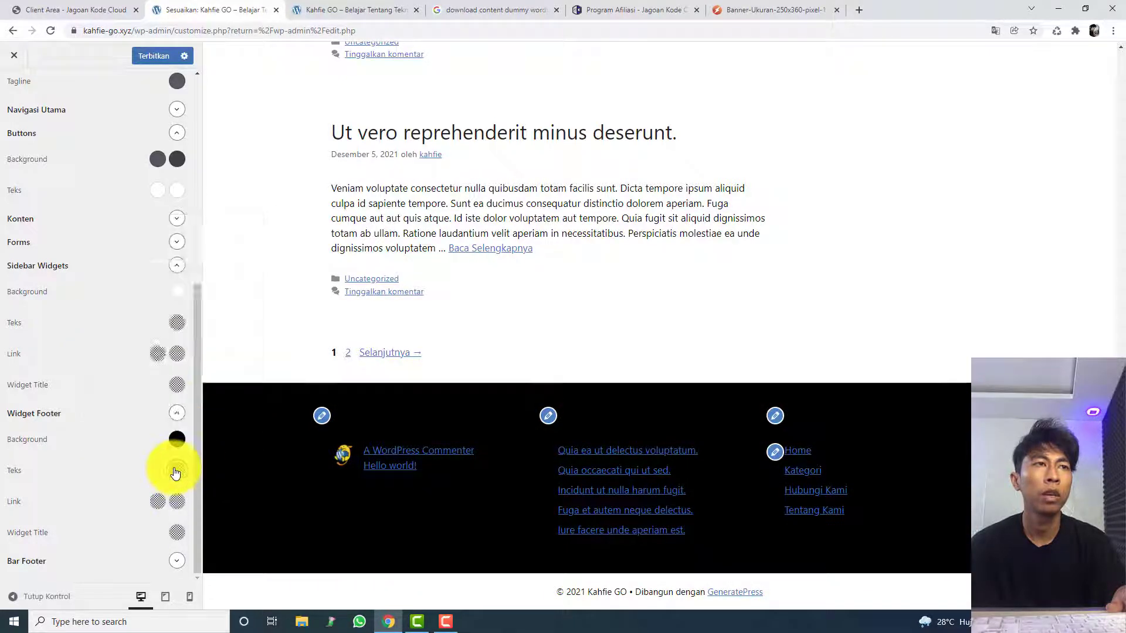
left_click_drag(138, 309, 53, 262)
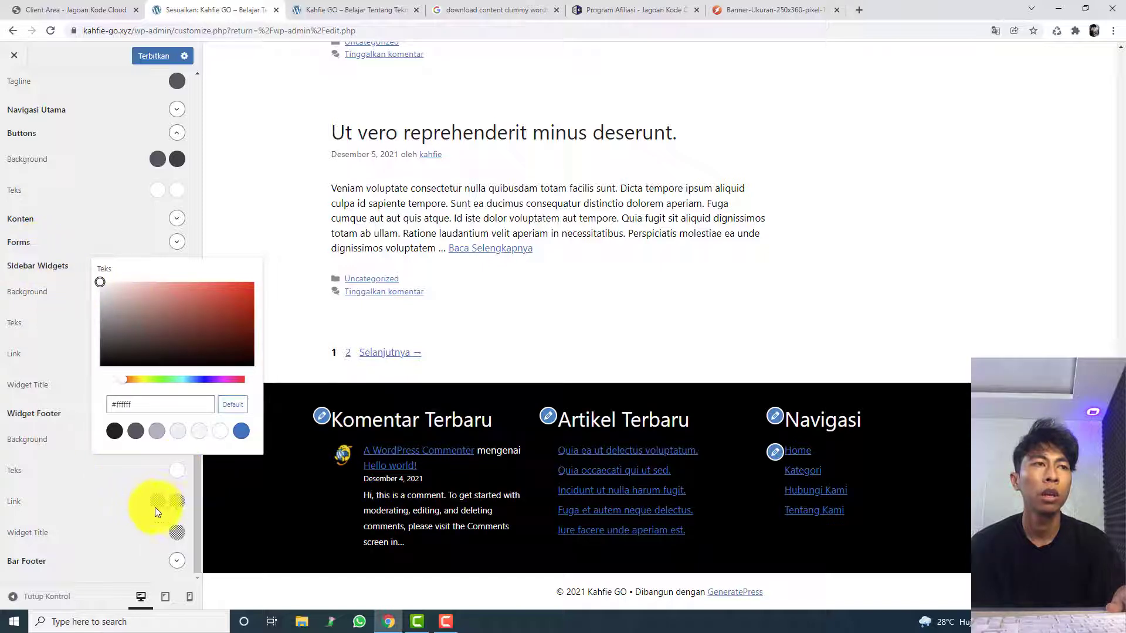
left_click(176, 501)
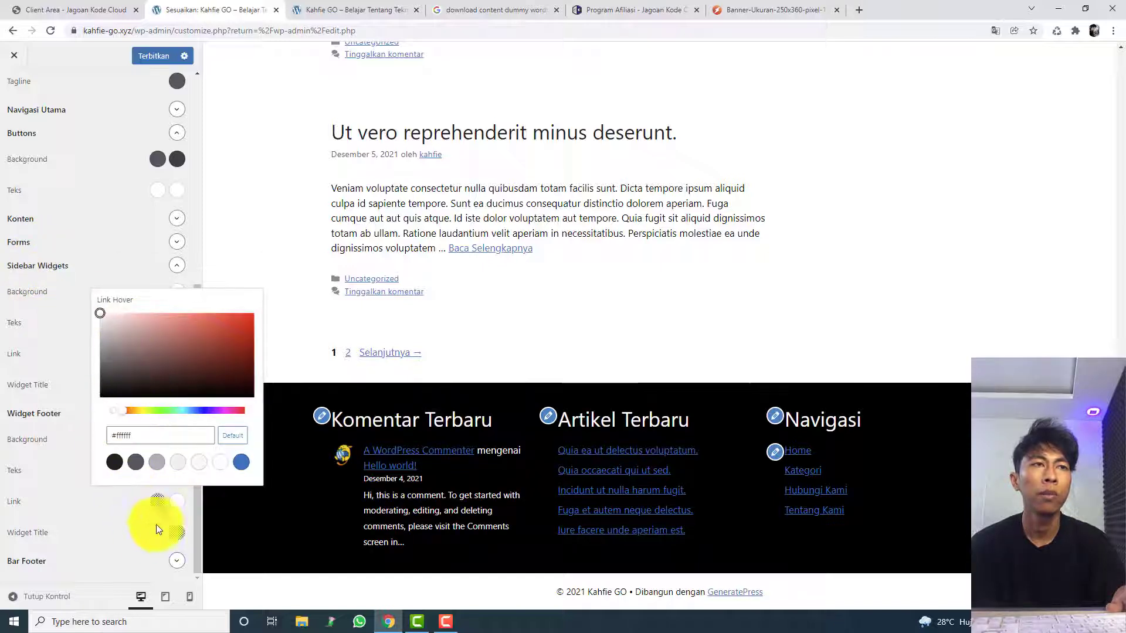
left_click(156, 510)
left_click(157, 506)
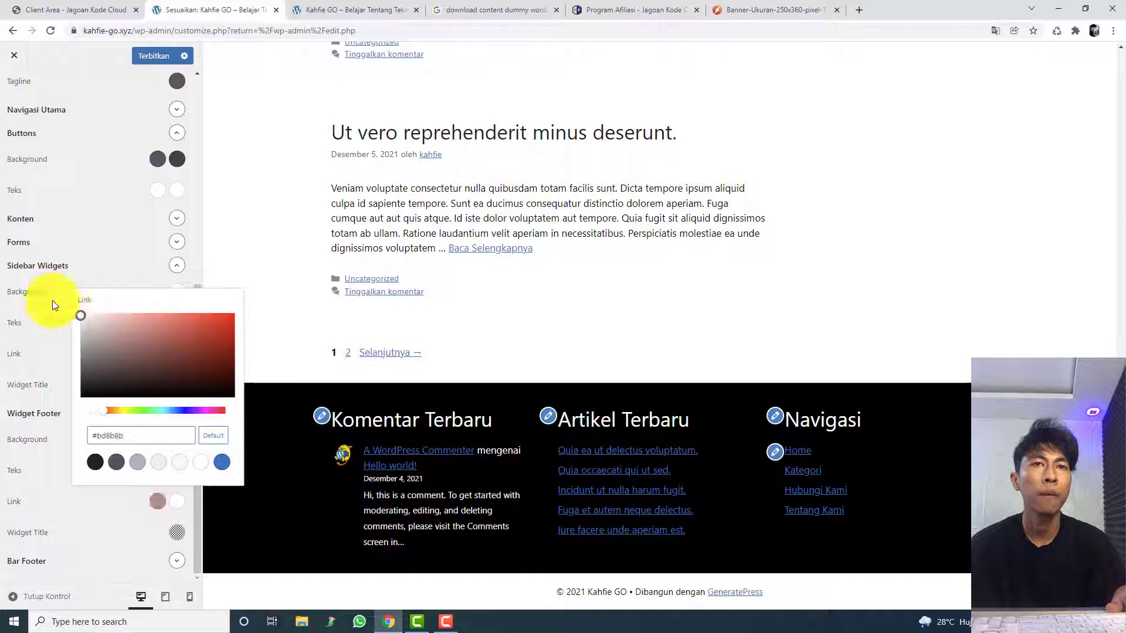
left_click_drag(53, 301, 1, 261)
Step: Set the Widget Footer's Widget Title colour to #ffffff and publish the colour changes
left_click(177, 538)
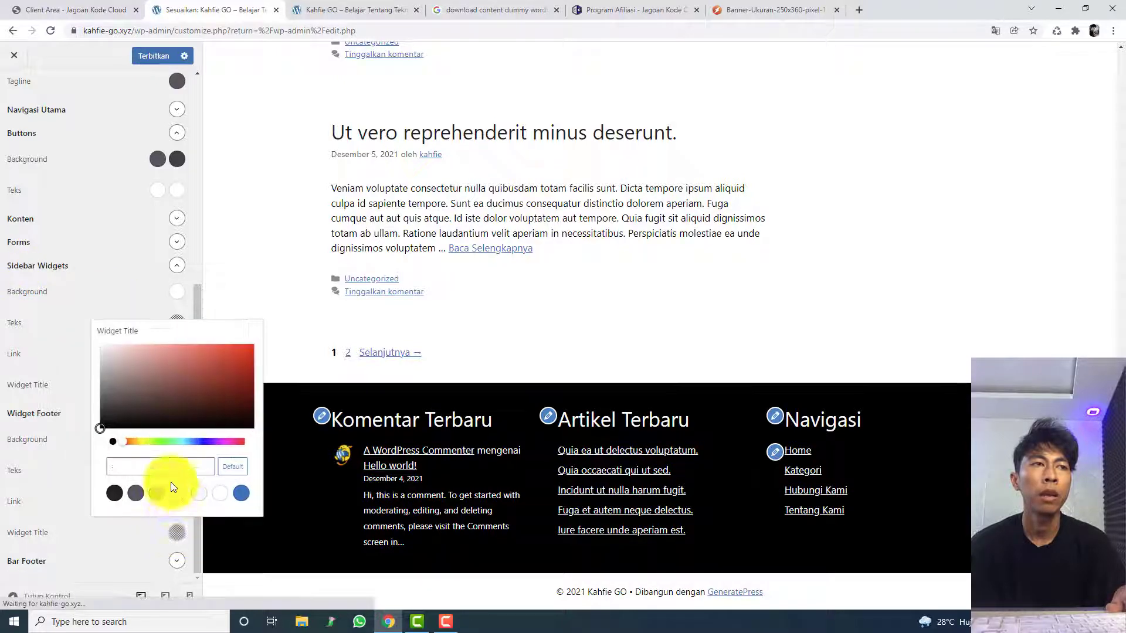
left_click(222, 424)
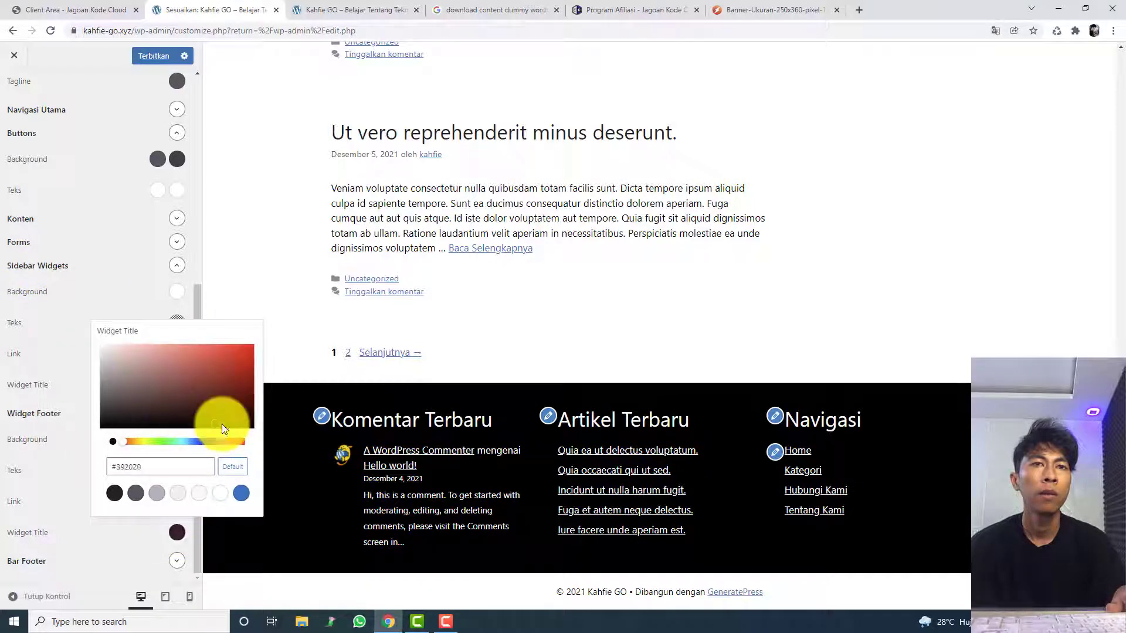
left_click(68, 532)
left_click(157, 57)
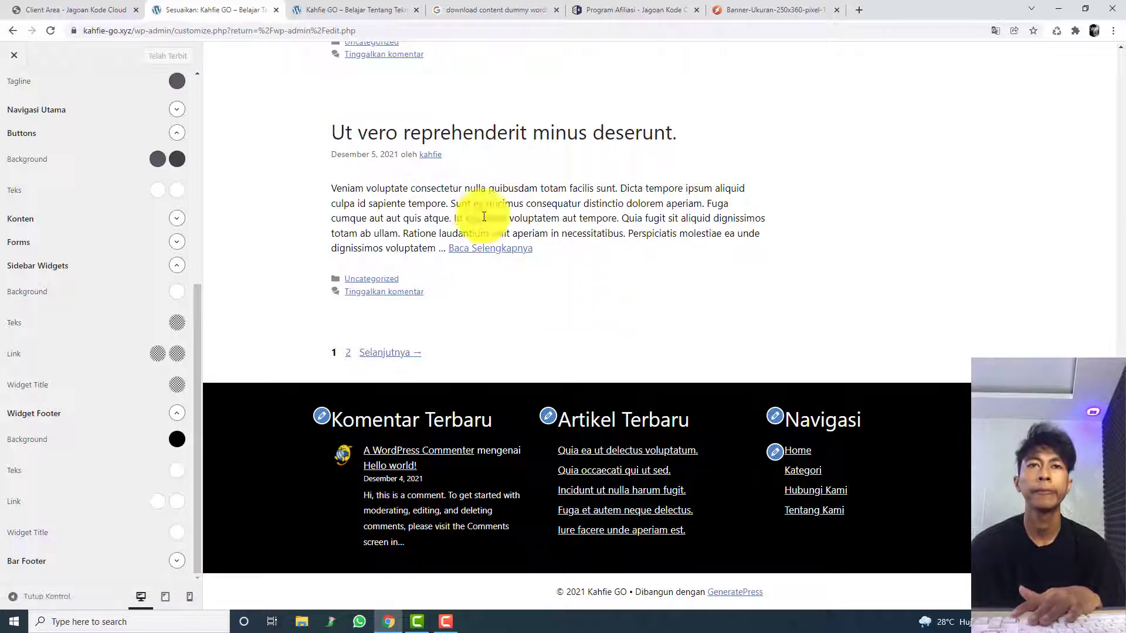
Step: Check the published footer colours on the live Kahfie GO homepage and return to the customizer
left_click(387, 6)
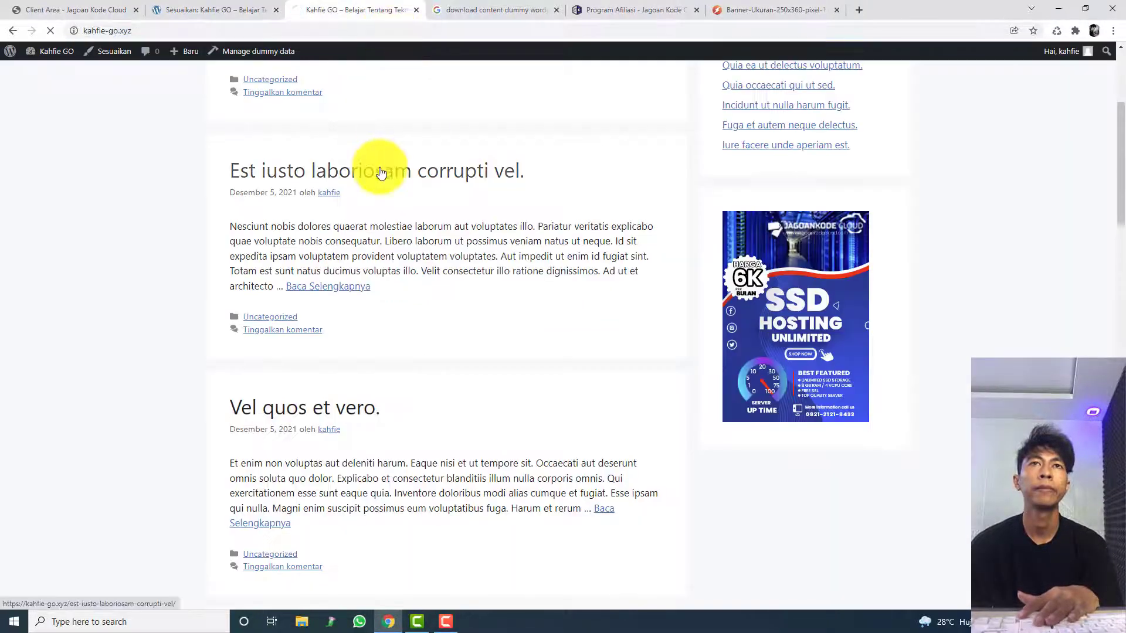
left_click_drag(1121, 191, 1060, 46)
left_click(212, 7)
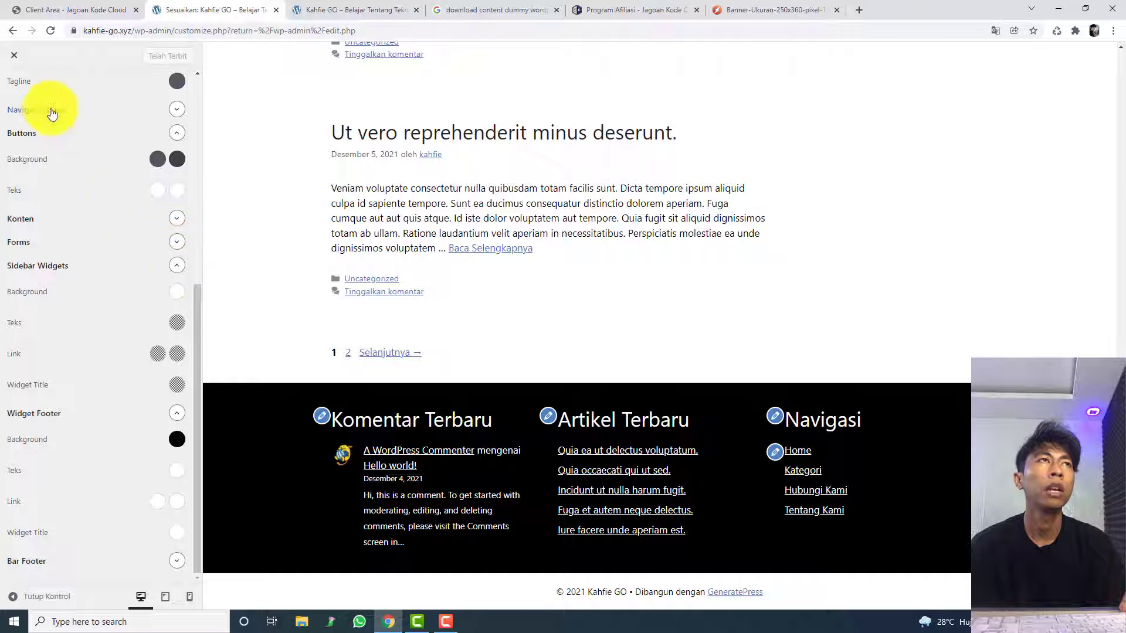
Step: Set the Kepala Laman background colour to dark navy blue in the Warna settings
scroll(53, 112, "up", 5)
left_click(30, 95)
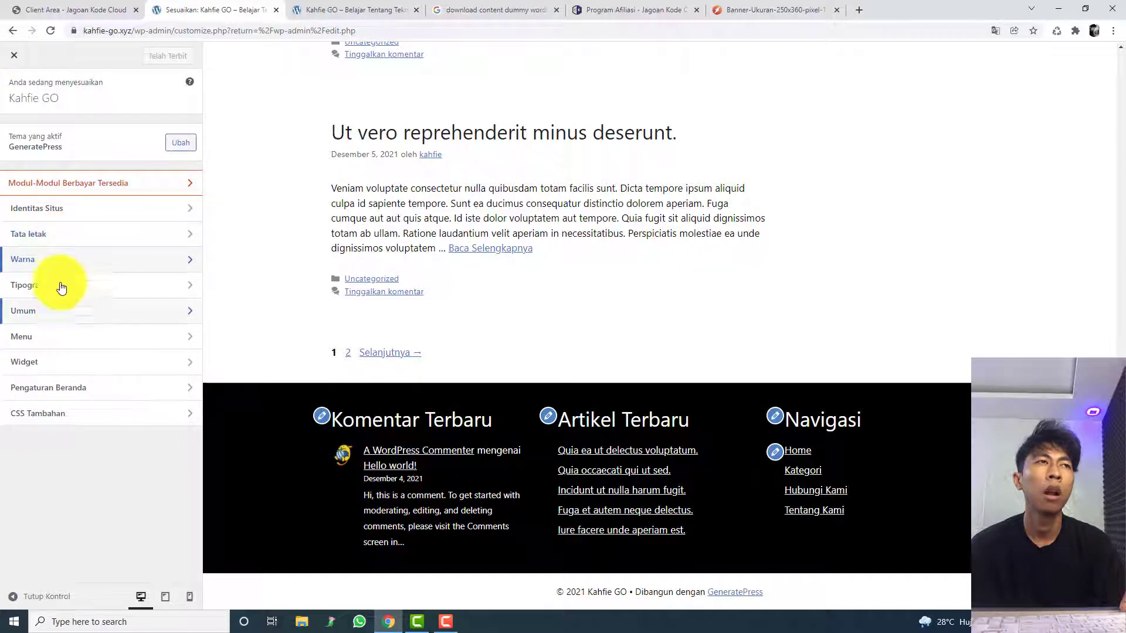
left_click(55, 259)
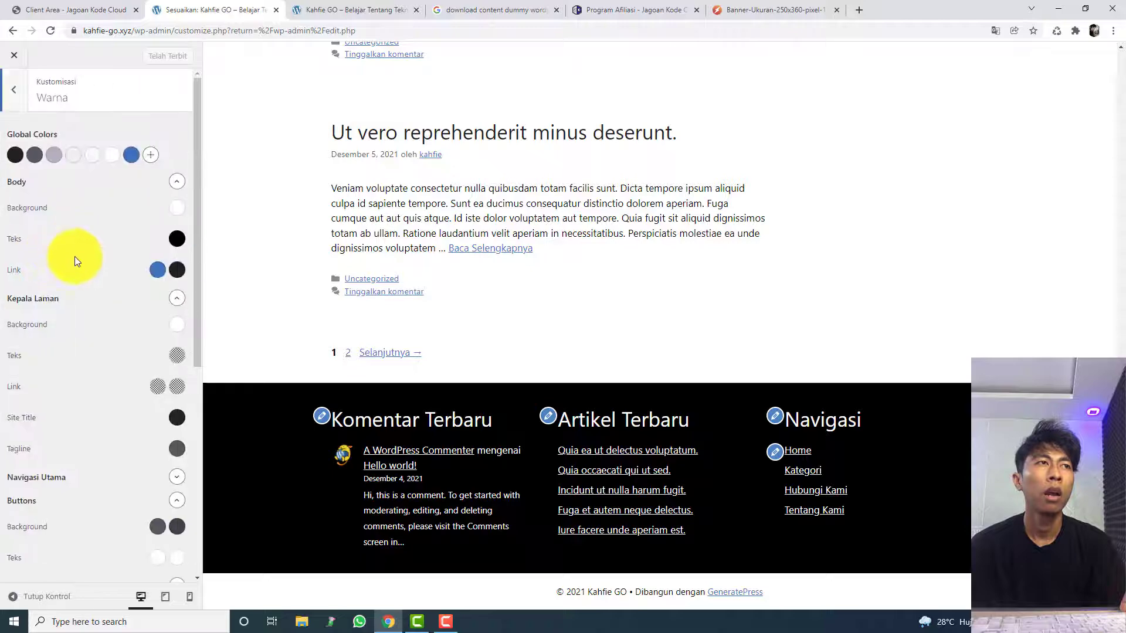
scroll(381, 340, "up", 20)
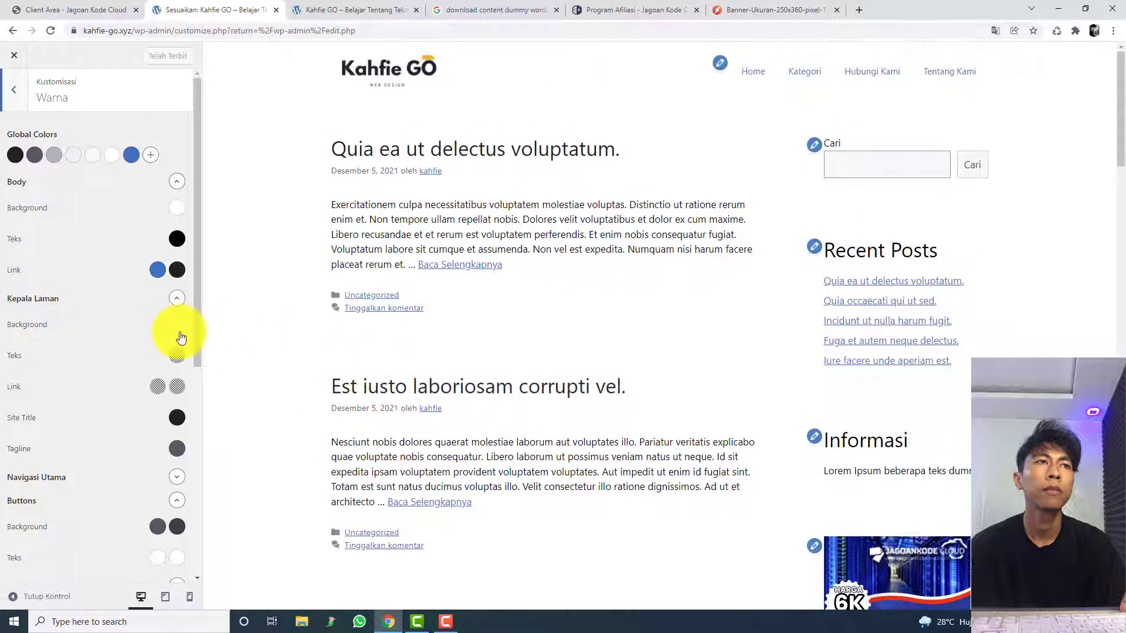
left_click(177, 328)
left_click(192, 403)
left_click_drag(194, 418, 235, 417)
left_click(200, 463)
left_click(238, 336)
Step: Set the Kepala Laman text colour to white
left_click(176, 356)
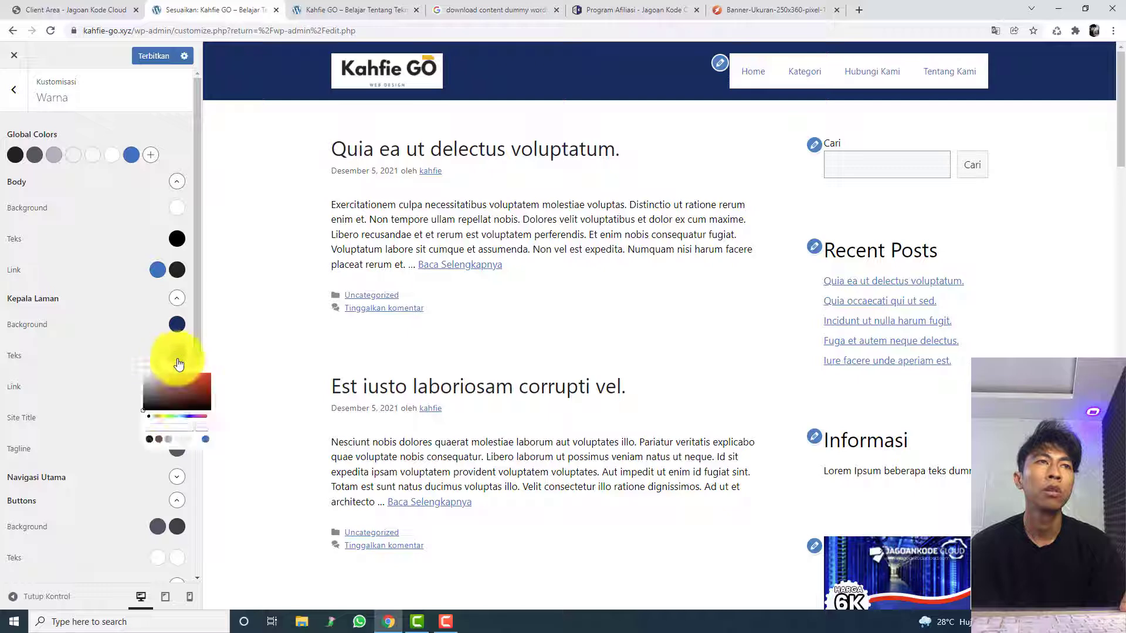
left_click(188, 422)
left_click_drag(182, 421, 228, 446)
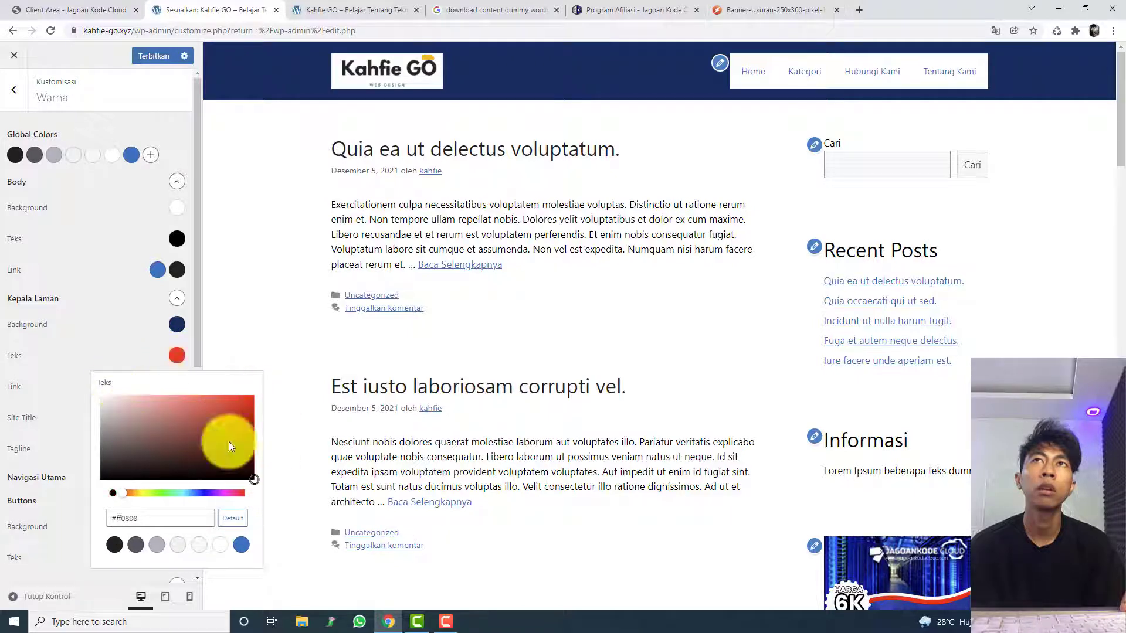
left_click(62, 392)
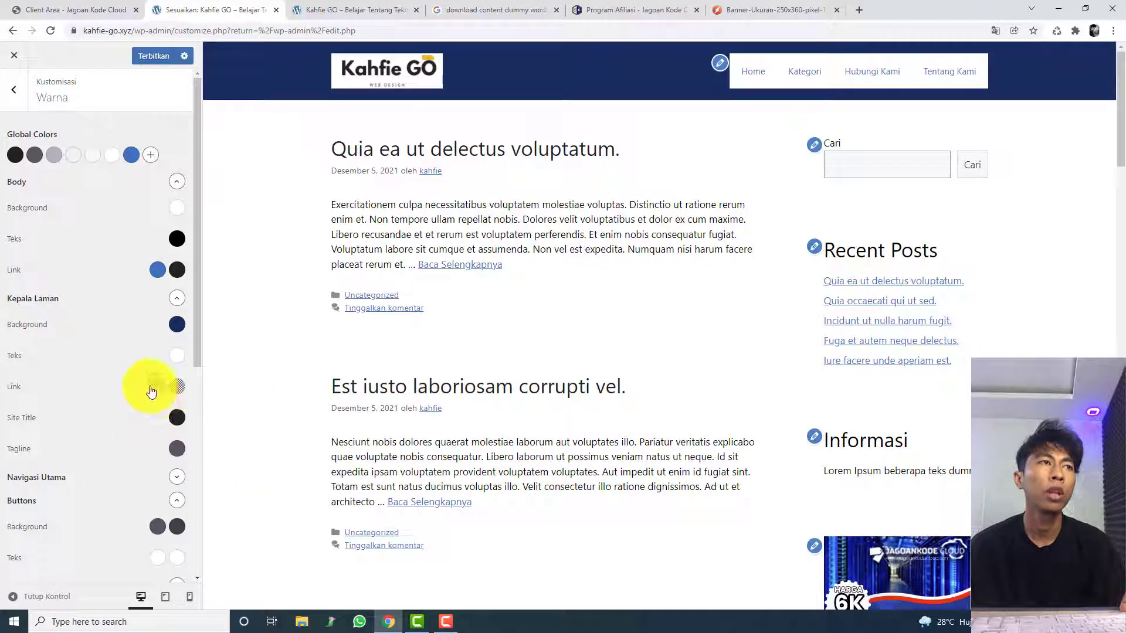
Step: Set the Buttons background hover colour to white and the normal background colour to #000000
scroll(181, 487, "down", 1)
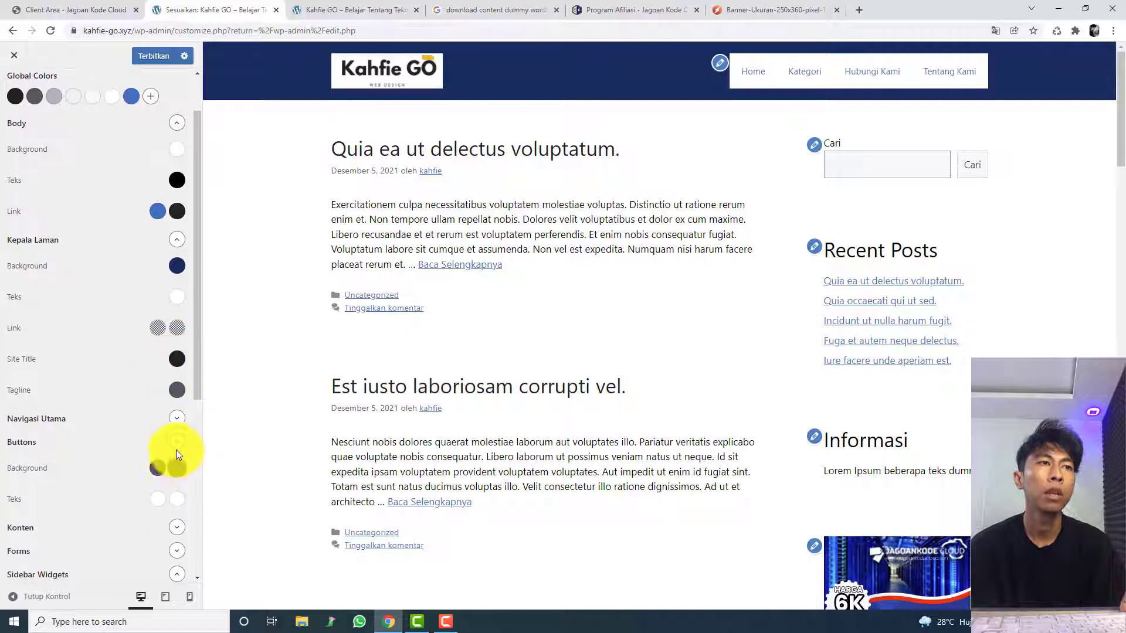
left_click(176, 467)
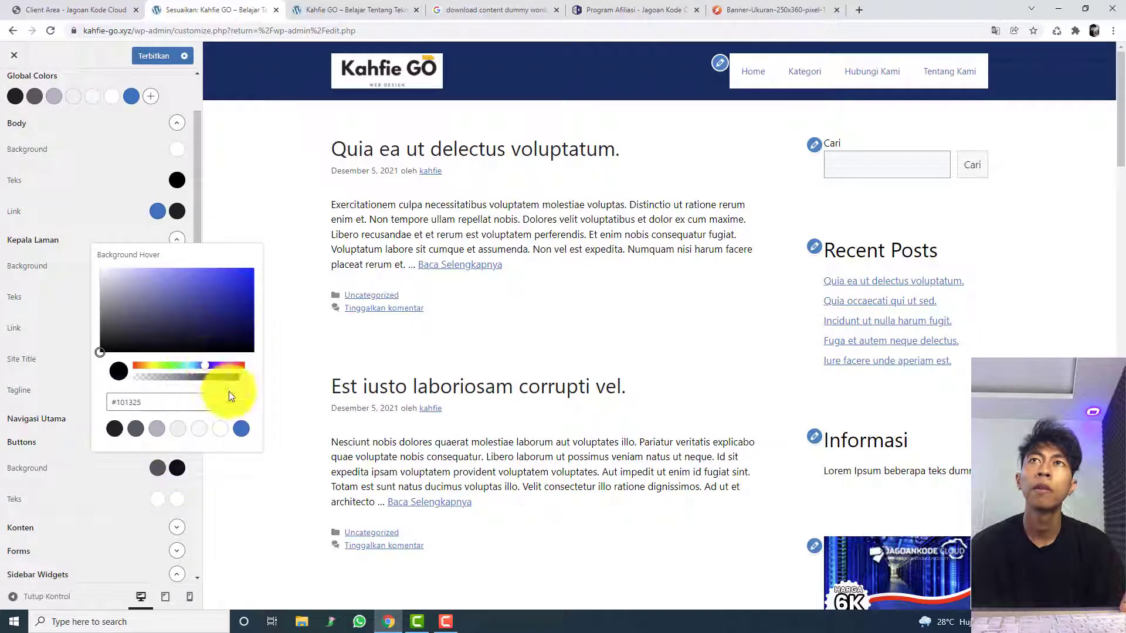
left_click(220, 428)
left_click(159, 469)
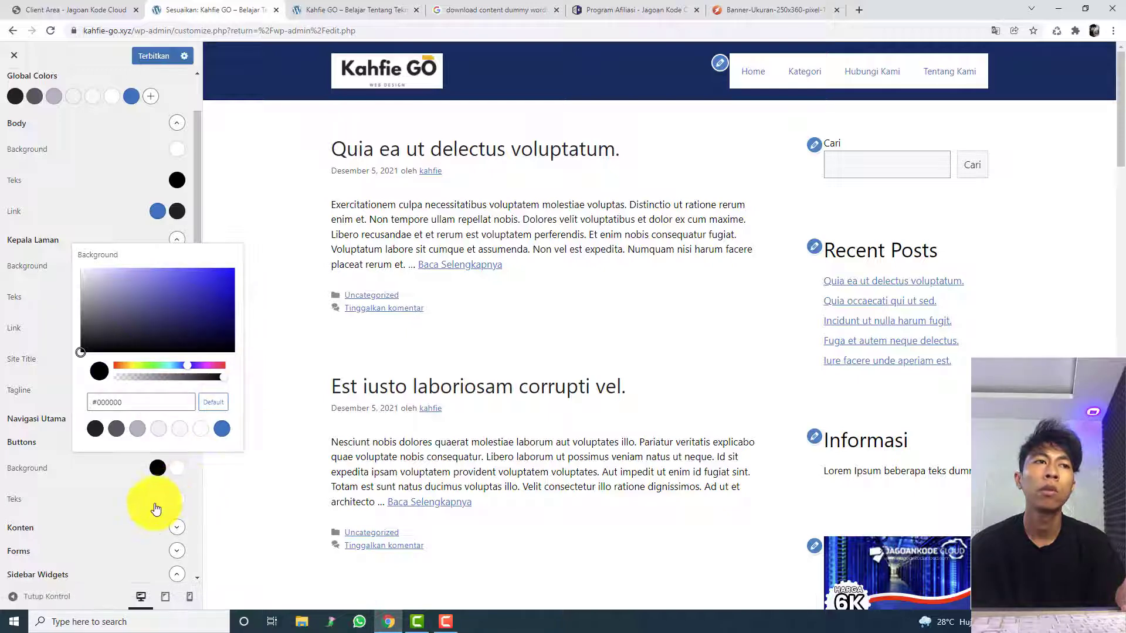
Step: Change the Buttons text colour to black (#000000) and set it back to white
left_click(157, 499)
left_click(279, 508)
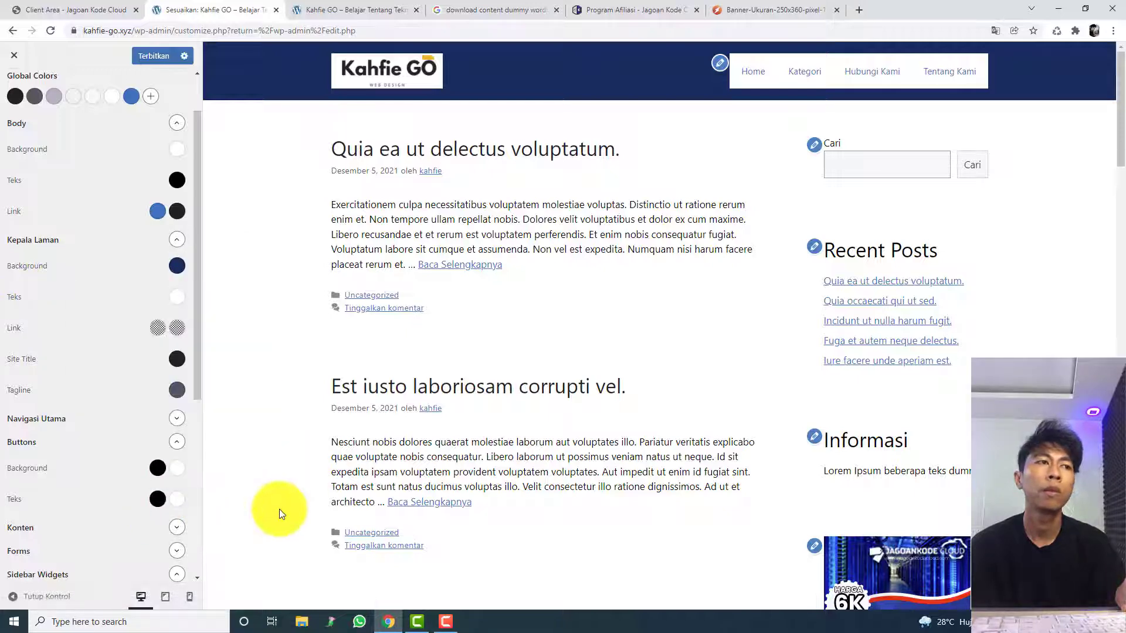
left_click(157, 499)
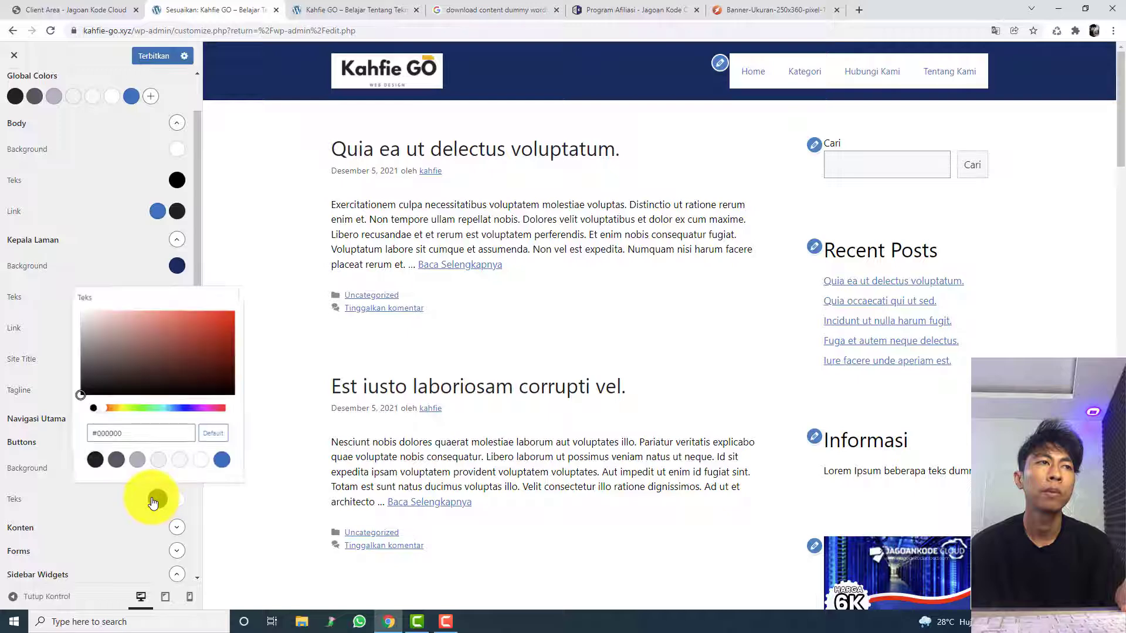
left_click(157, 499)
left_click(157, 499)
left_click(192, 507)
scroll(166, 442, "down", 3)
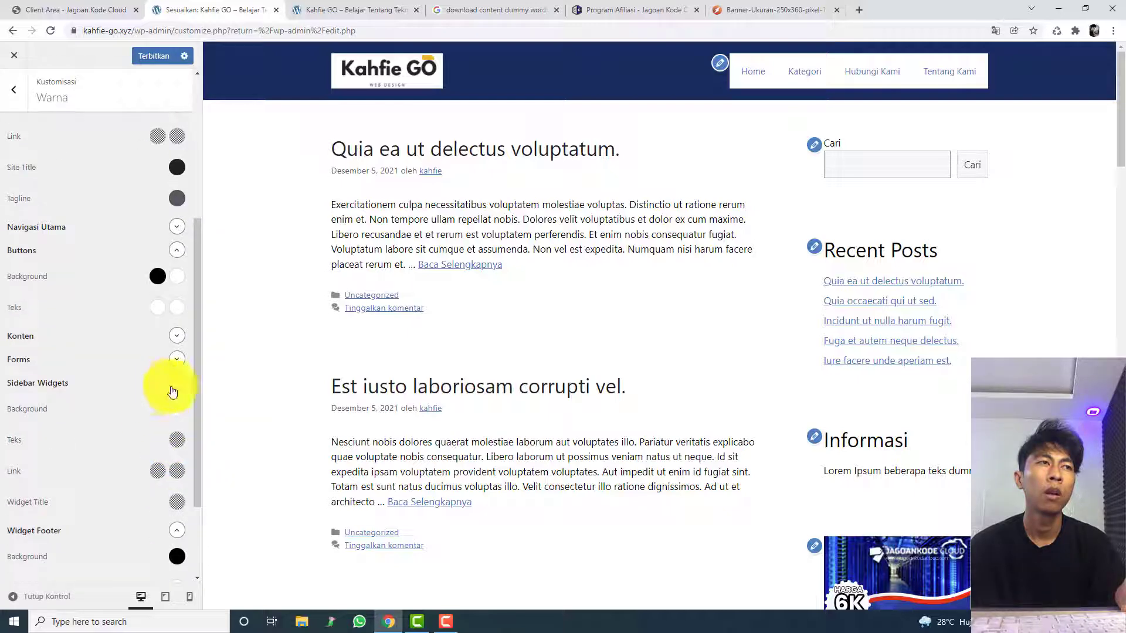
Step: Collapse the Sidebar Widgets and Widget Footer colour groups and darken the Kepala Laman background to a near-black navy
left_click(176, 382)
left_click(169, 414)
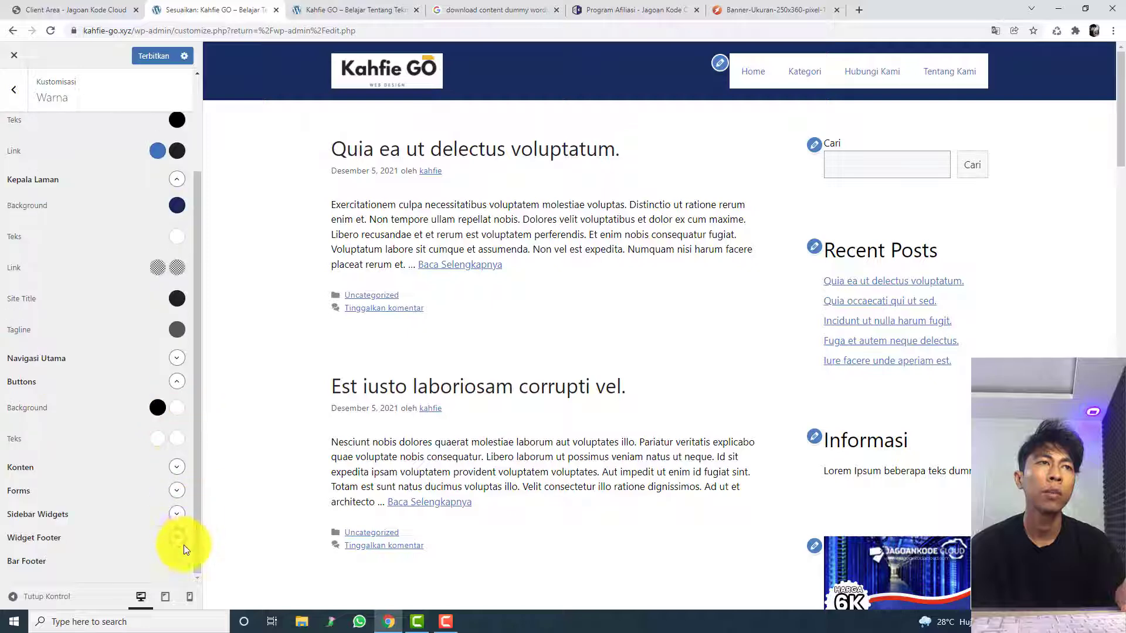
scroll(164, 498, "up", 3)
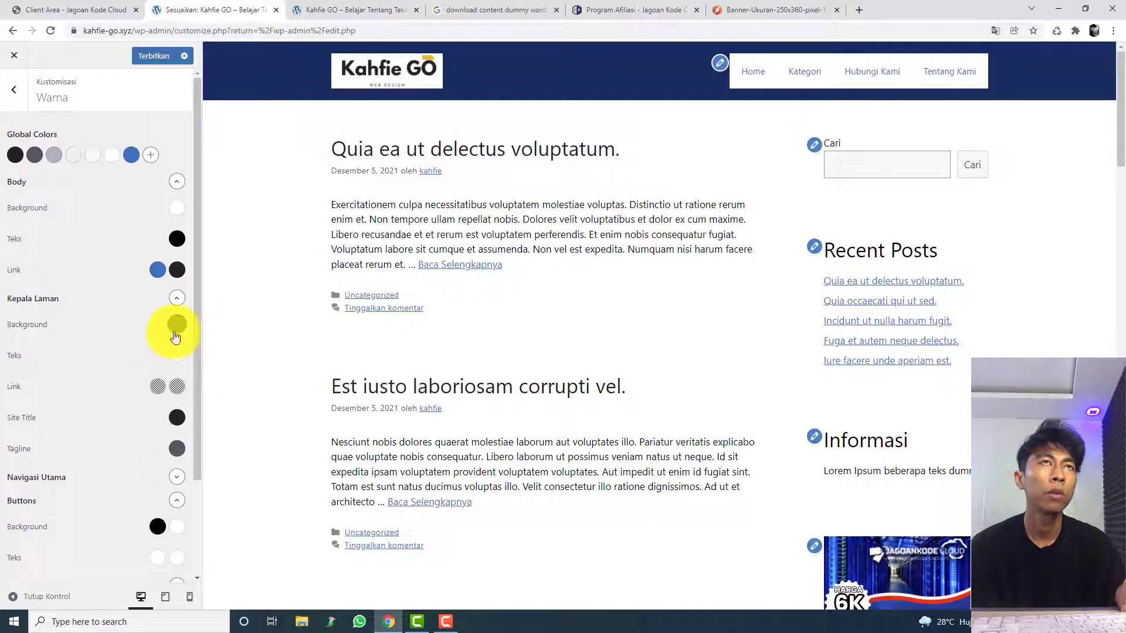
left_click(175, 336)
left_click_drag(198, 381, 233, 444)
left_click(191, 337)
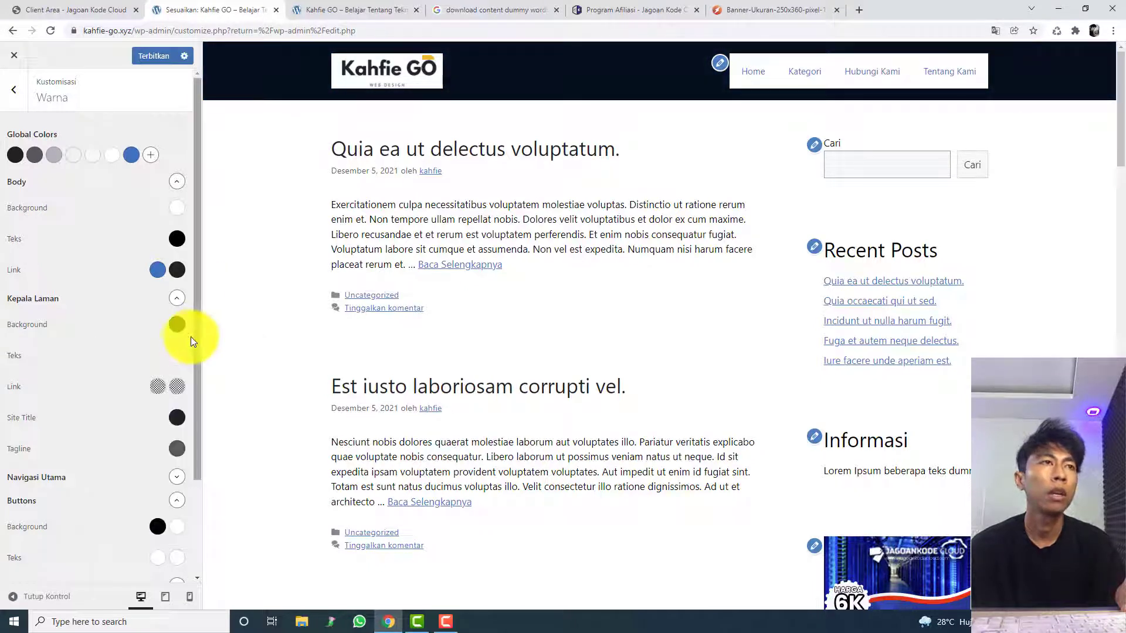
Step: Set the Buttons background hover colour to the global contrast colour, var(--contrast)
scroll(131, 456, "down", 1)
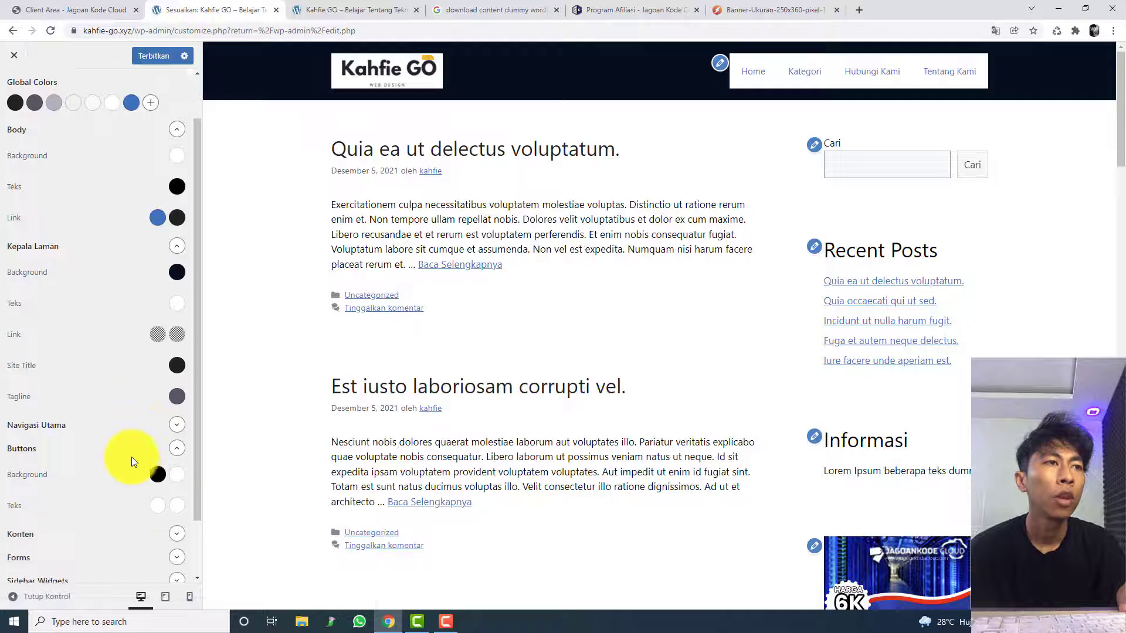
left_click(175, 472)
mouse_move(203, 333)
left_mouse_down()
mouse_move(216, 344)
mouse_move(203, 314)
left_mouse_up()
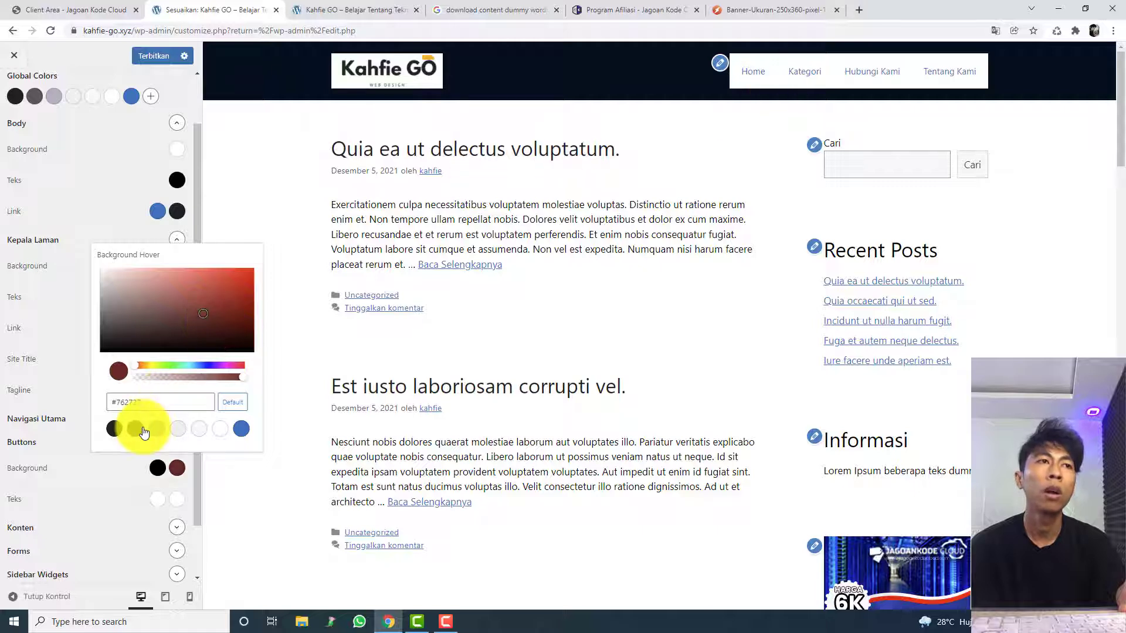
left_click(143, 431)
left_click(115, 431)
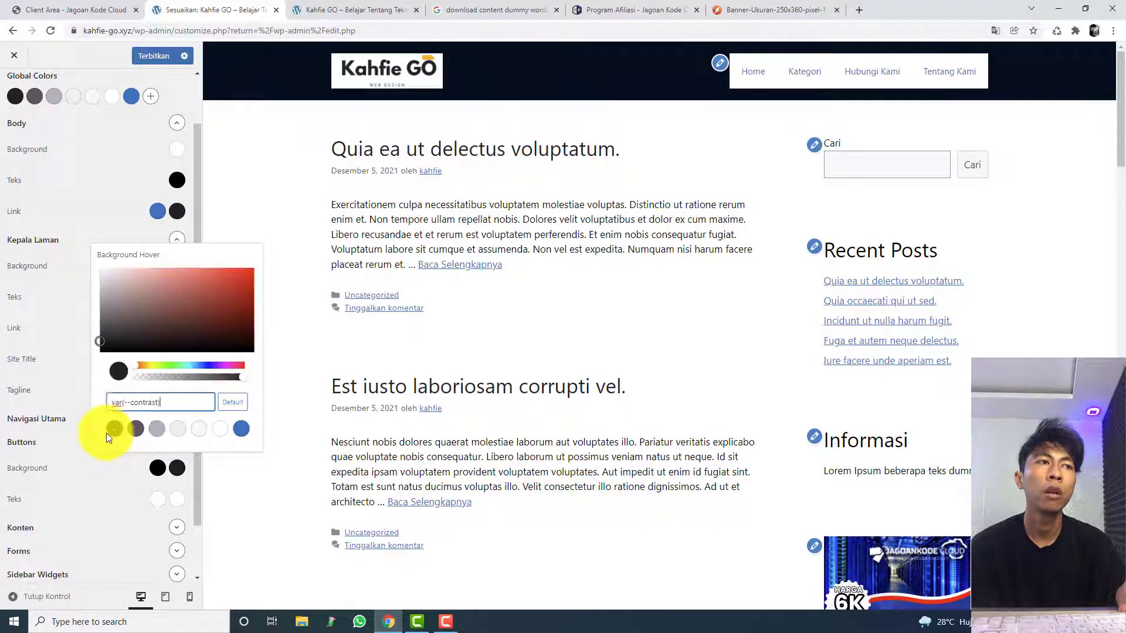
Step: Set the Buttons text hover colour to a very dark, near-black red
left_click(176, 500)
left_click(171, 378)
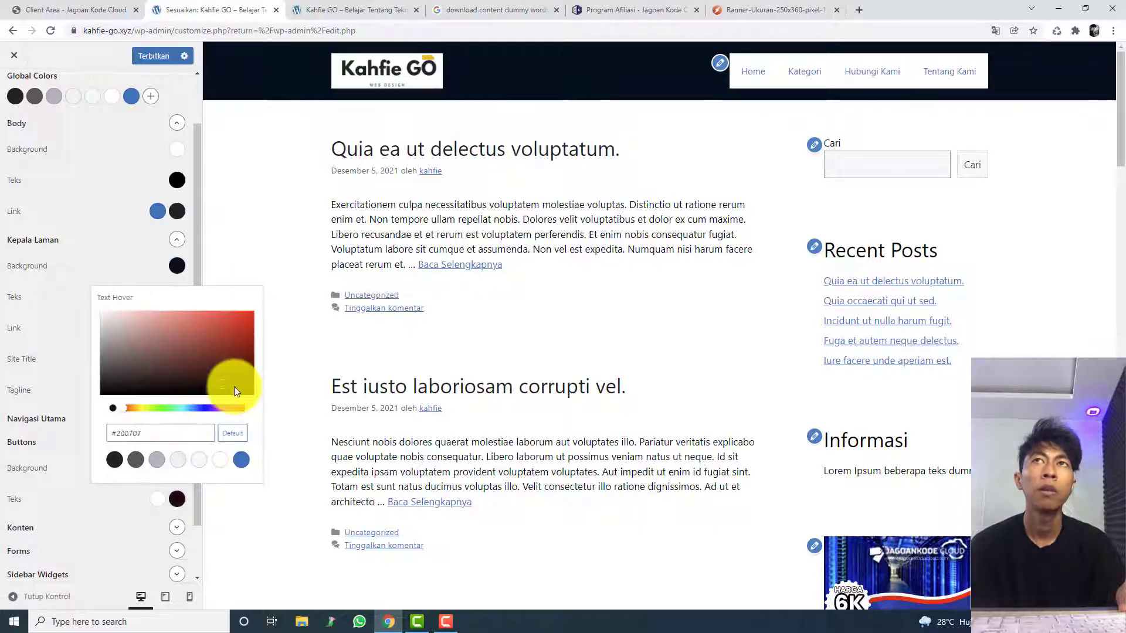
left_click_drag(87, 519, 170, 472)
Step: Set the normal Buttons background colour to white and publish the customizations
left_click(162, 469)
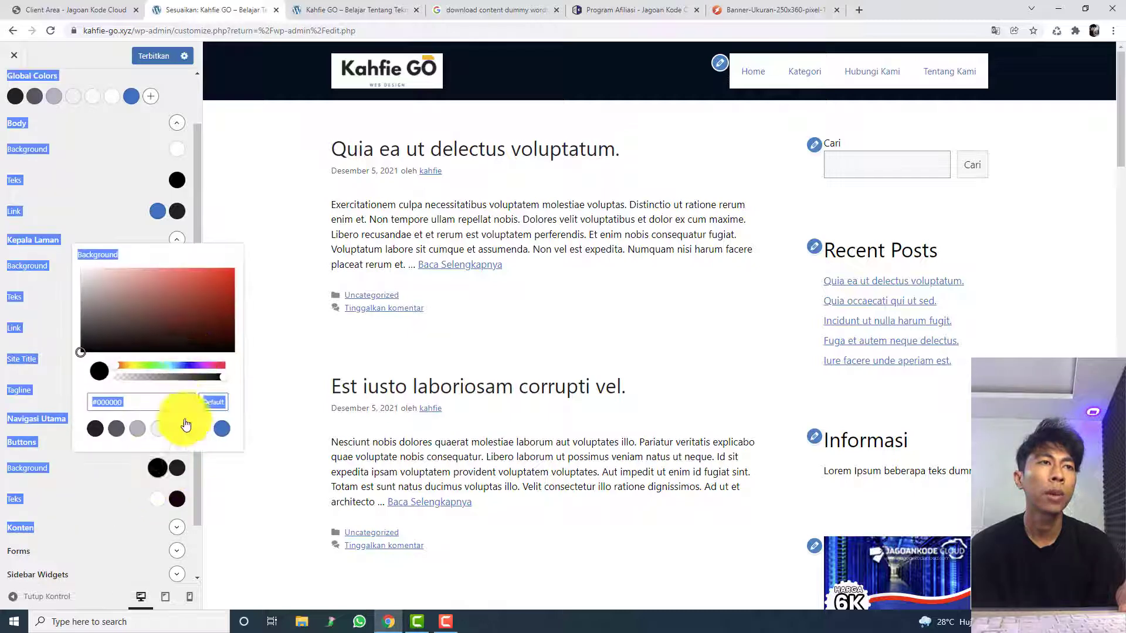
left_click(163, 316)
left_click(201, 429)
left_click(251, 471)
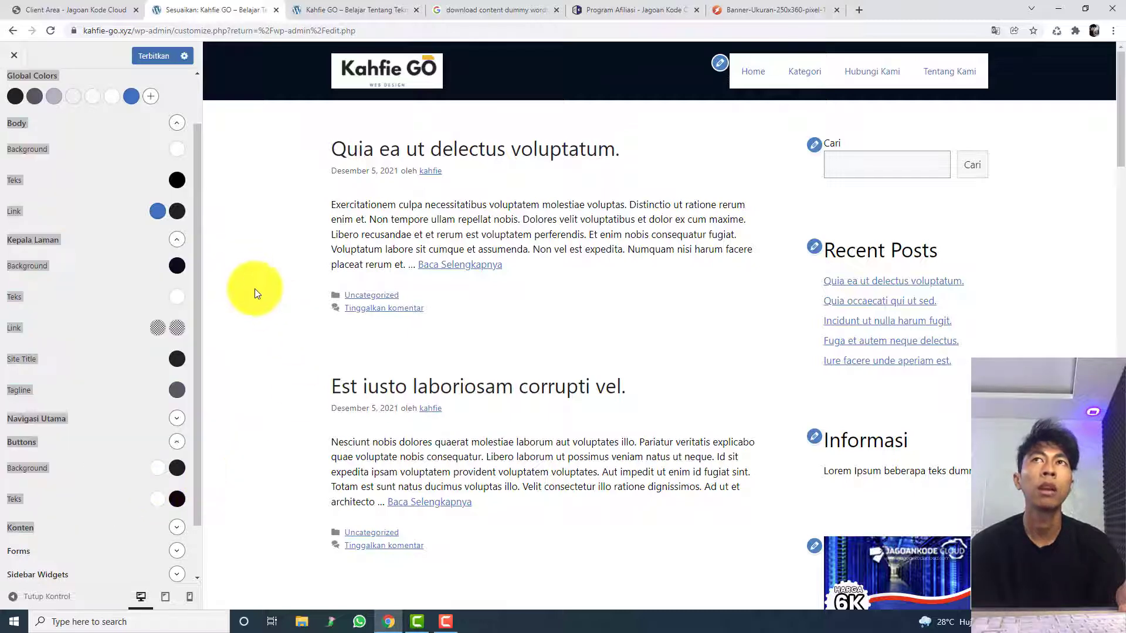
left_click(163, 57)
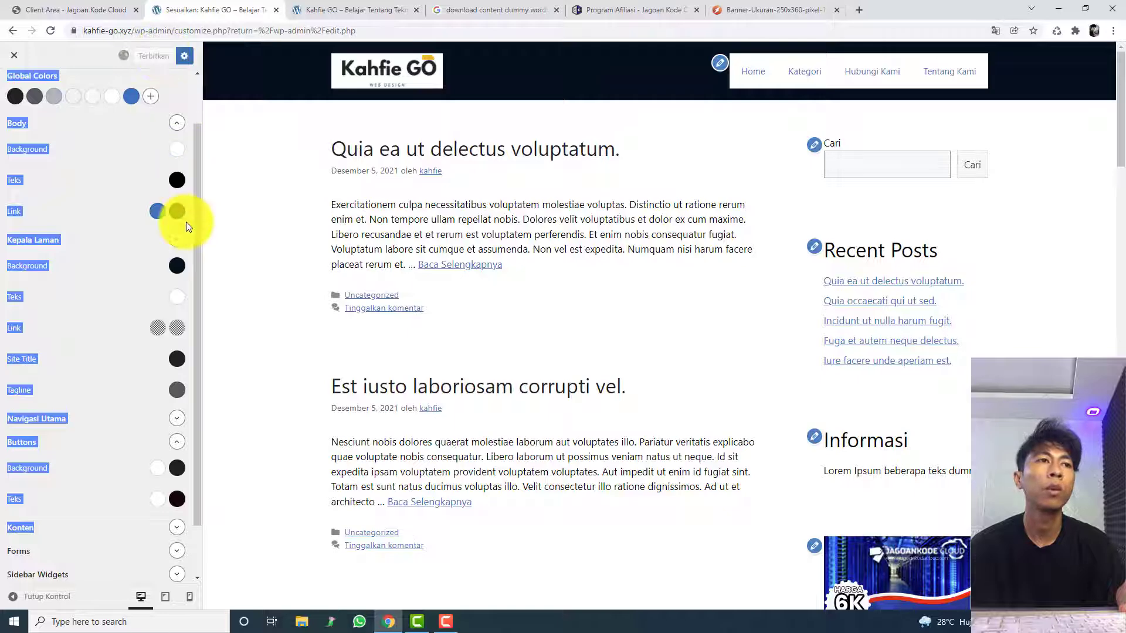
left_click(156, 405)
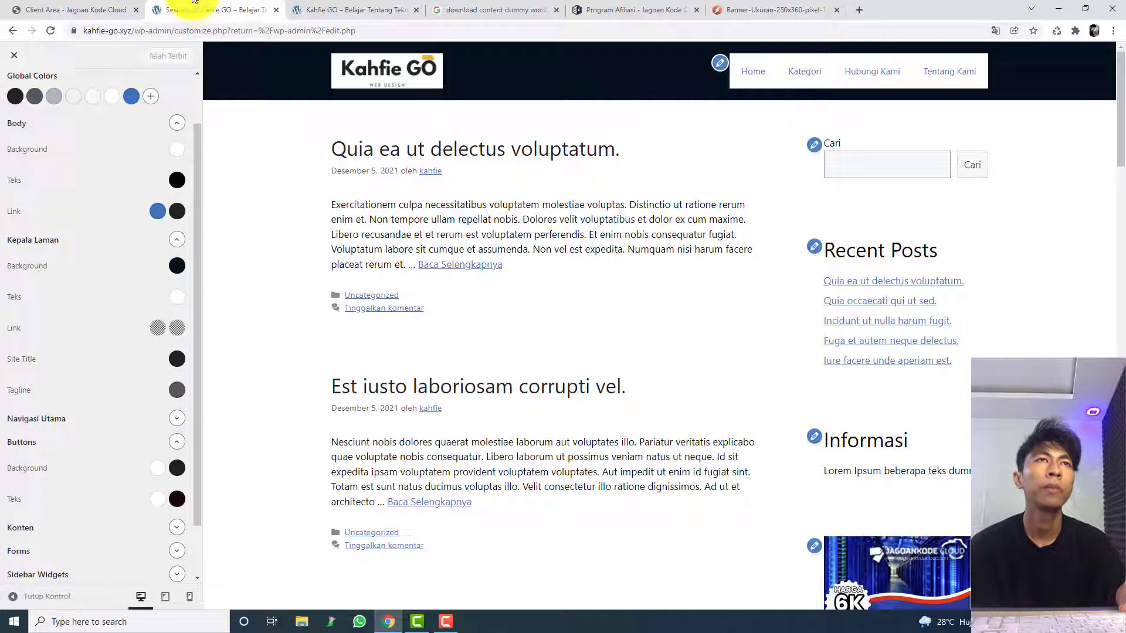
Step: Reload the live Kahfie GO homepage, review its header and post list, and inspect the Home menu item's code
left_click(340, 10)
key("F5")
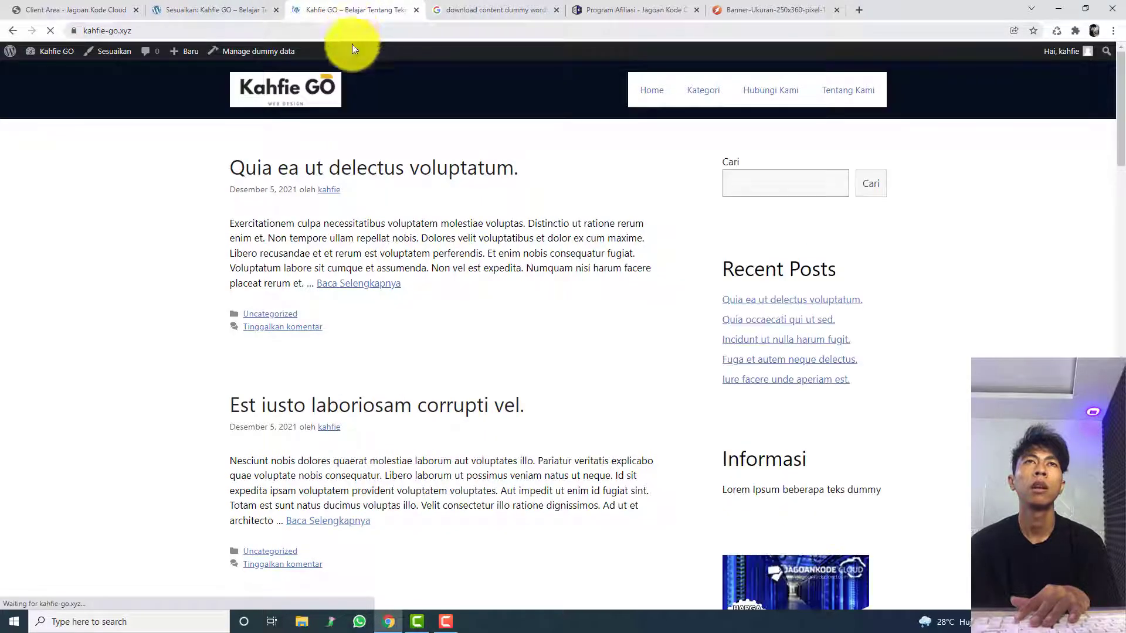
scroll(403, 181, "down", 15)
scroll(520, 229, "down", 15)
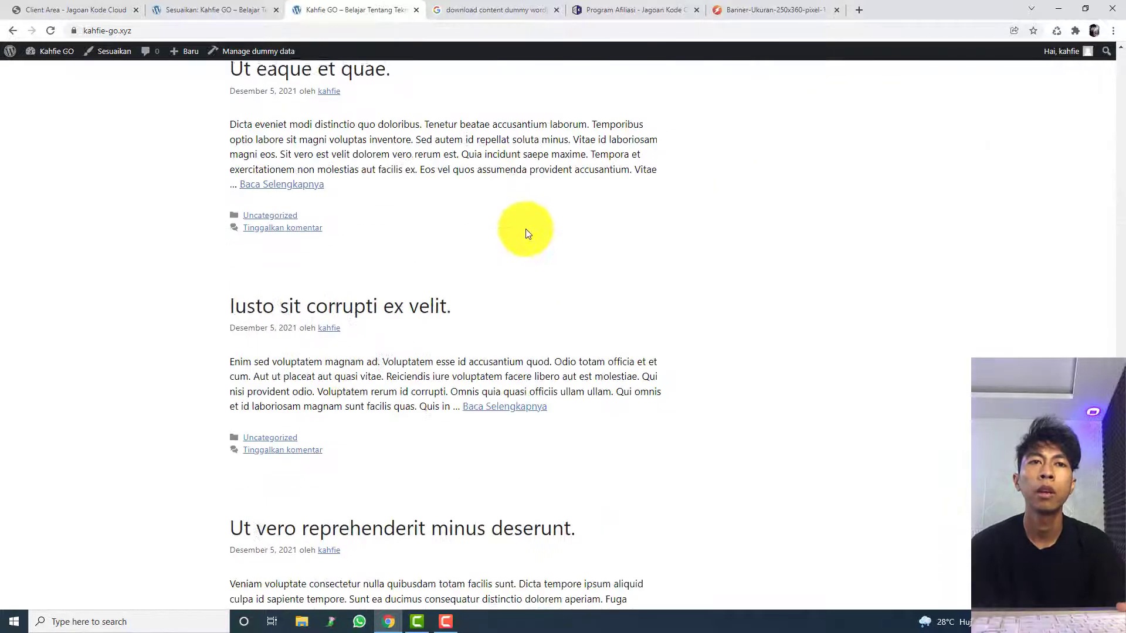
middle_click(732, 348)
scroll(732, 347, "up", 20)
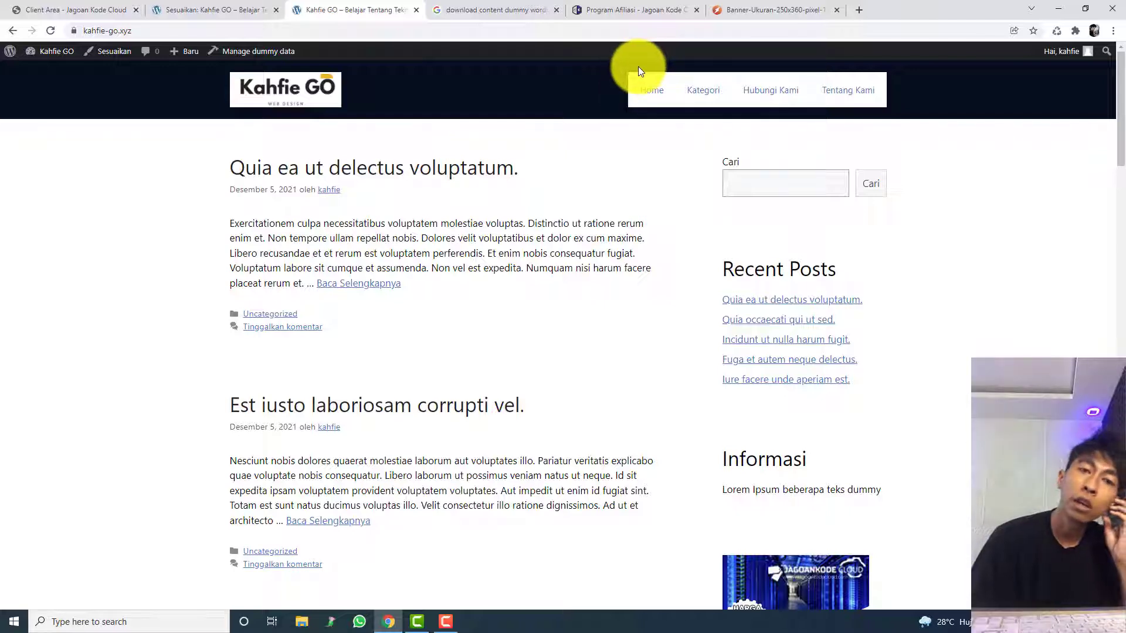
right_click(634, 78)
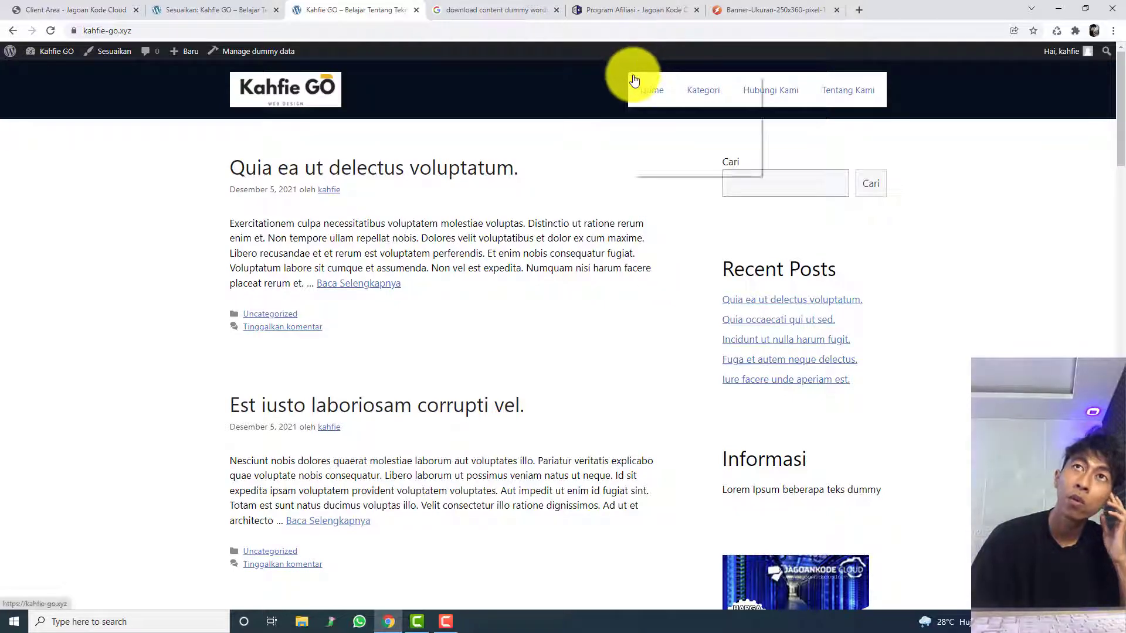
left_click(667, 166)
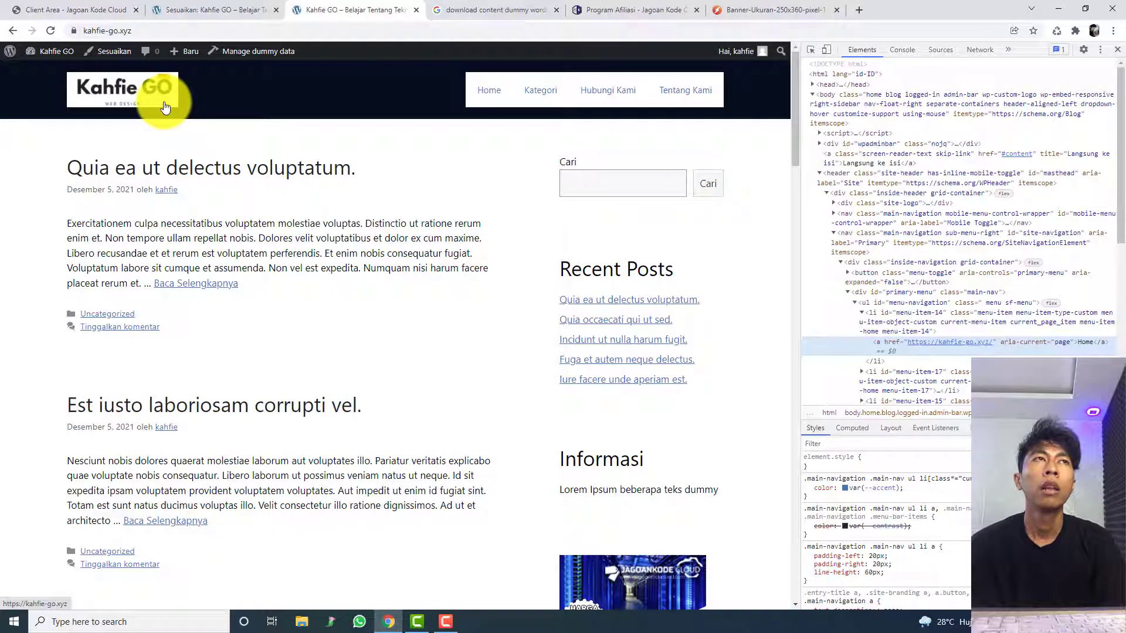
Step: Search Google for "remove bg" and open the remove.bg website
left_click(469, 10)
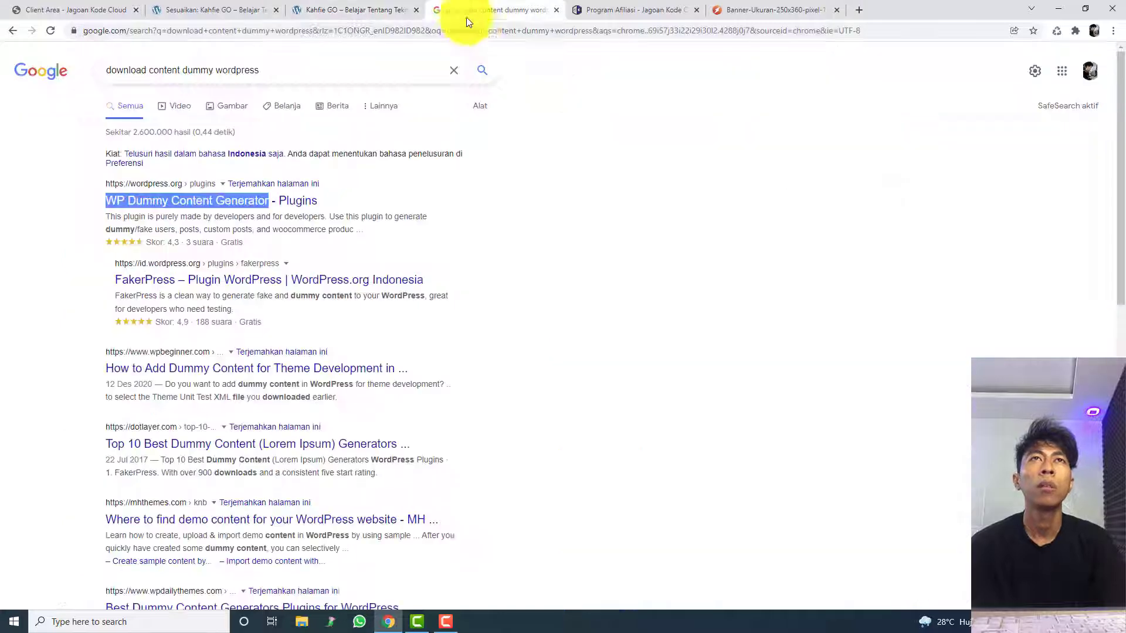
left_click(473, 30)
type("remove bg")
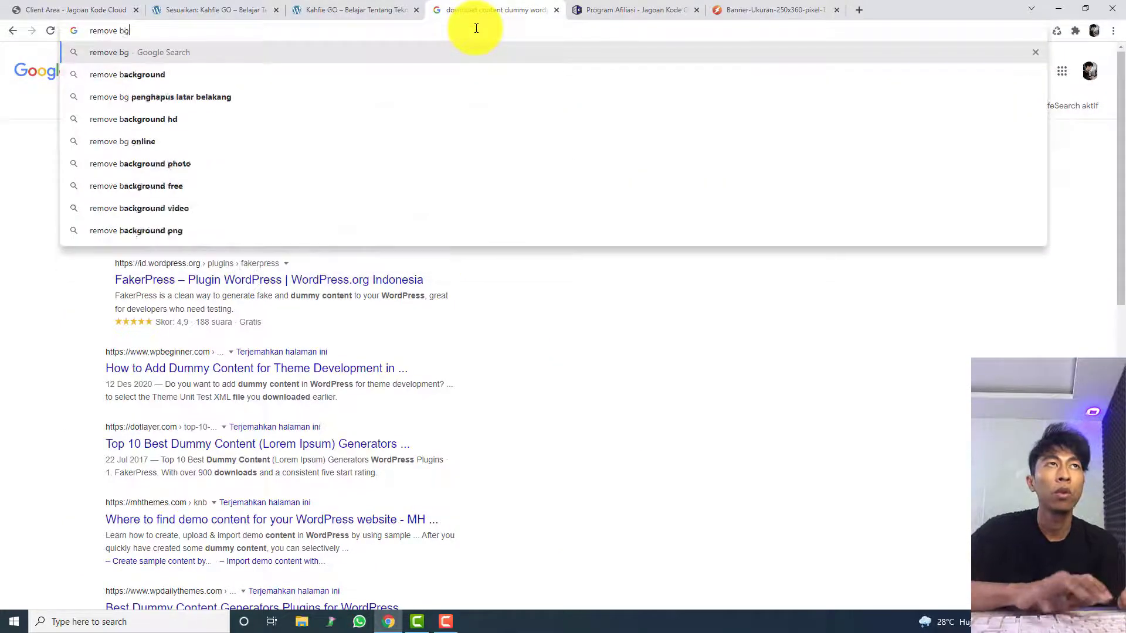
key("Return")
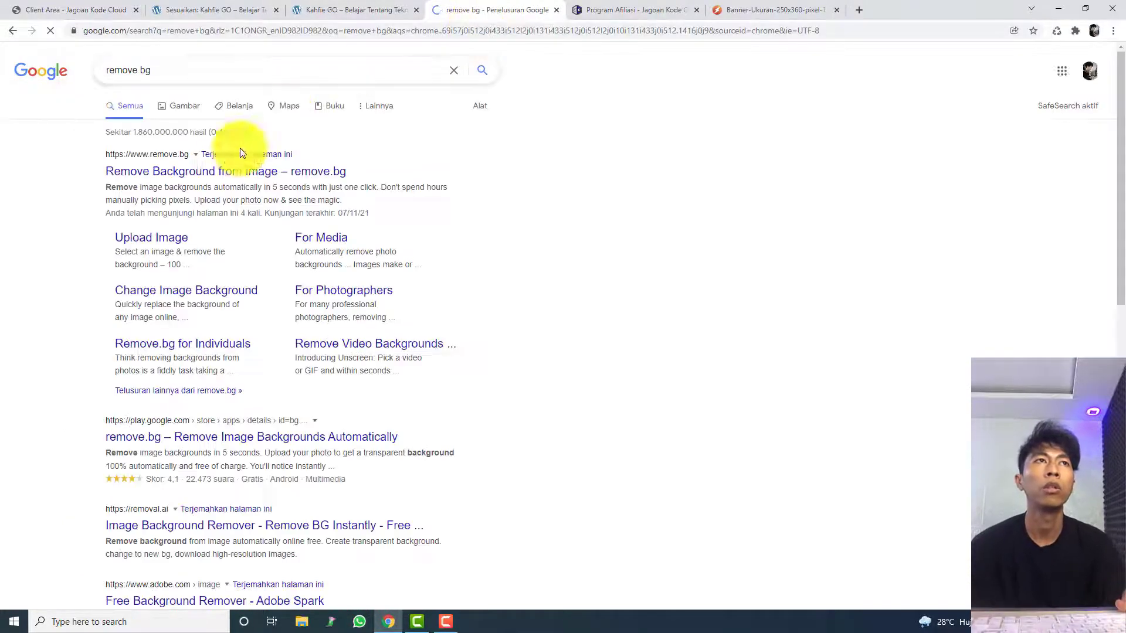
left_click(221, 171)
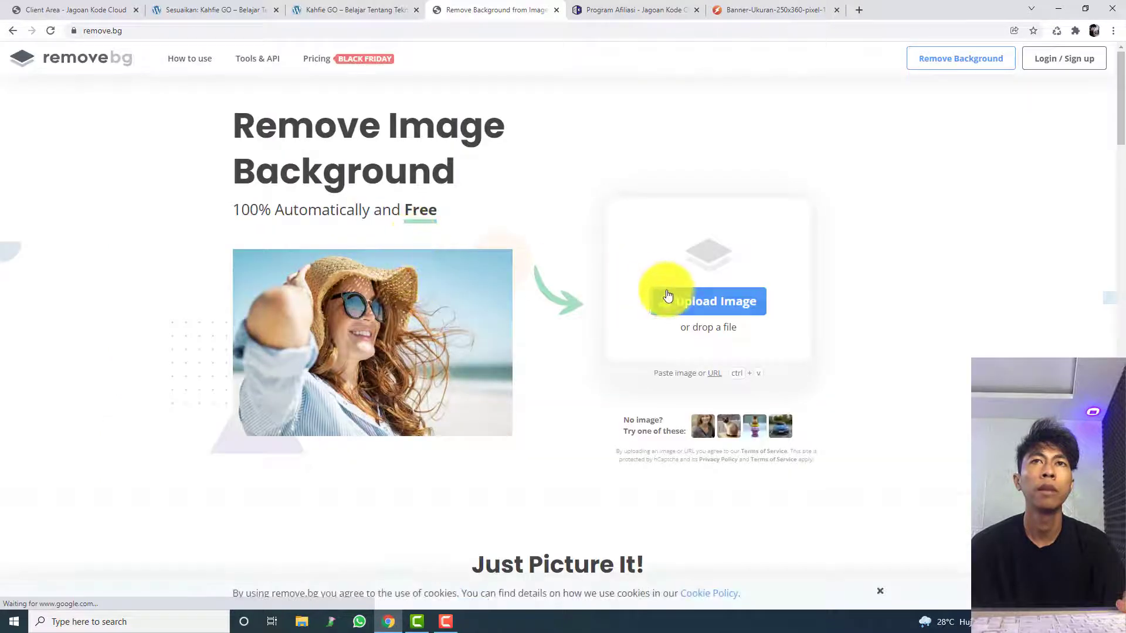
left_click(664, 297)
left_click(136, 103)
double_click(136, 101)
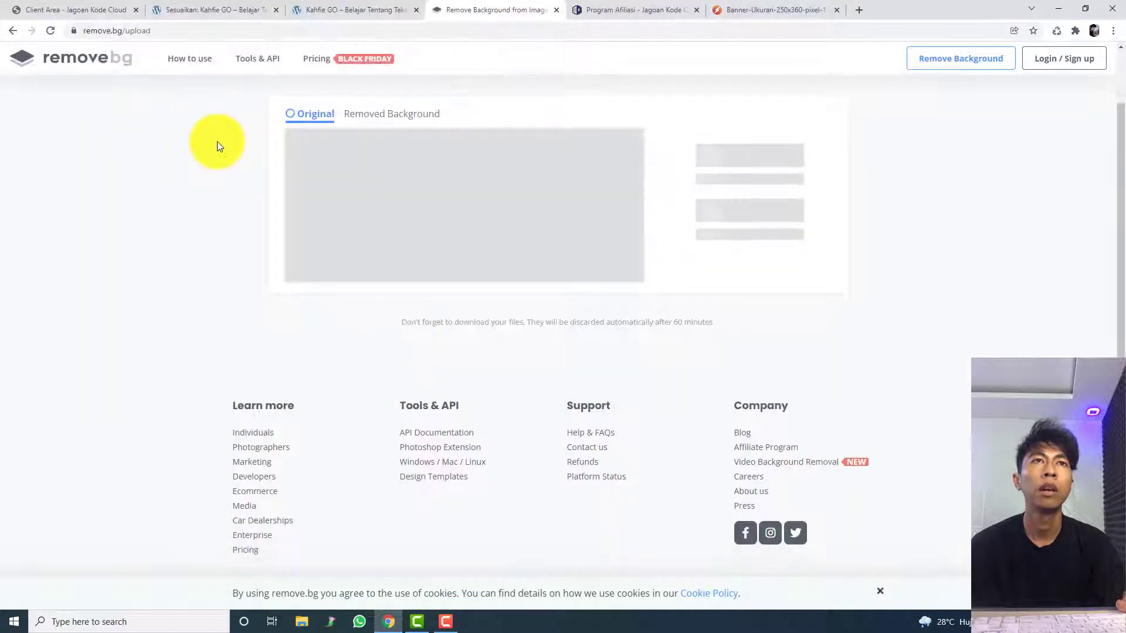
left_click(16, 31)
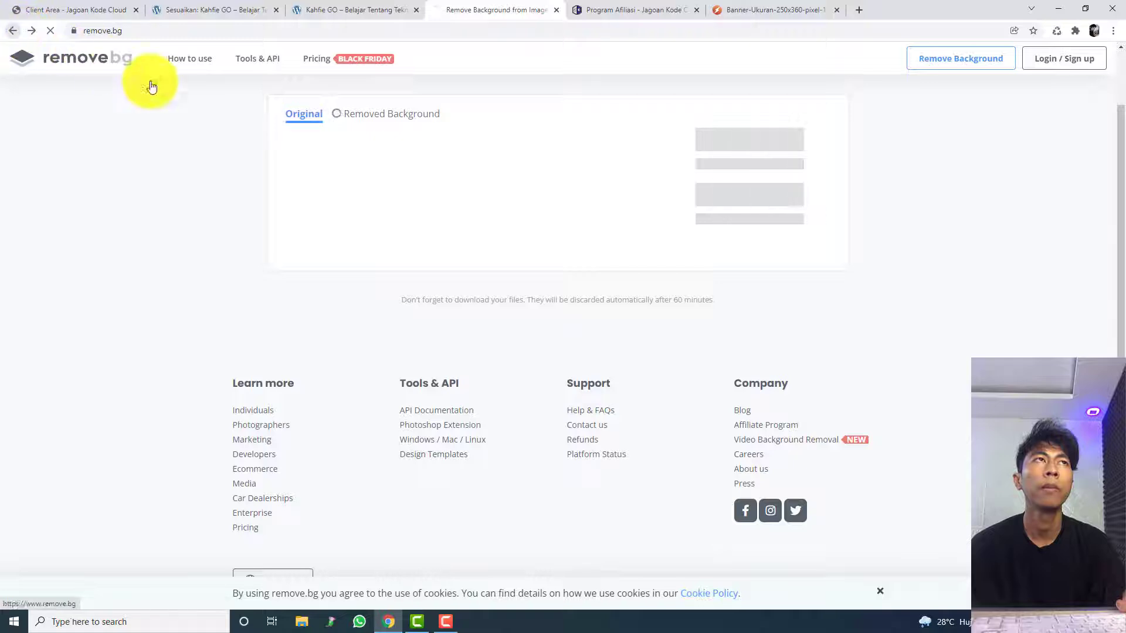
Step: Remove the background from the Hitam dan Oranye Sederhana Internet Logo image and download the transparent preview image
left_click(651, 221)
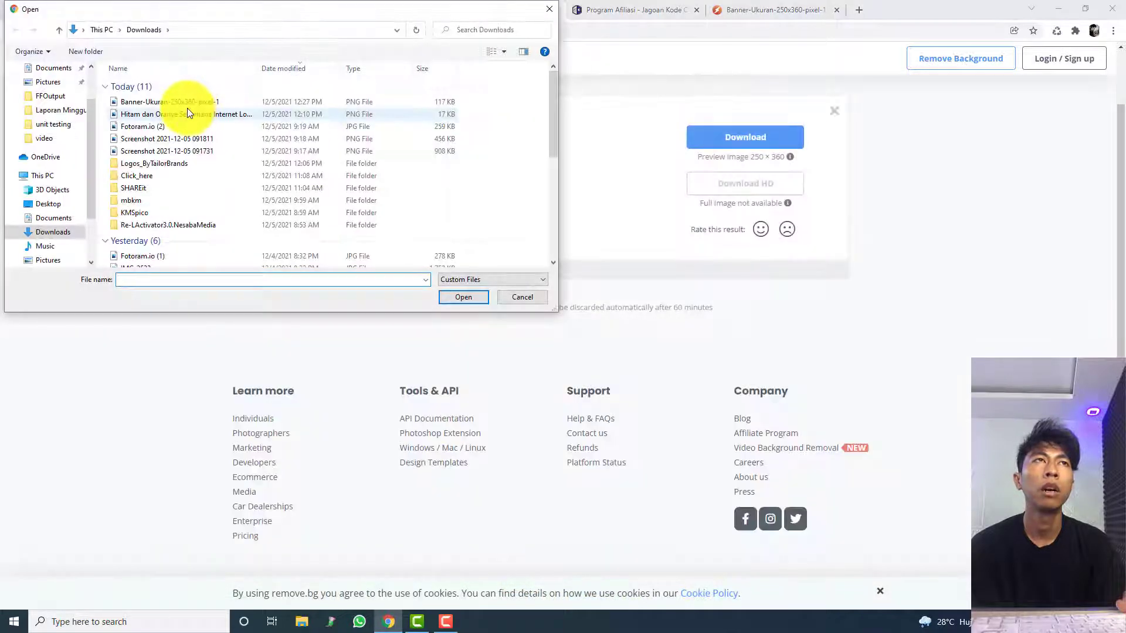
double_click(187, 107)
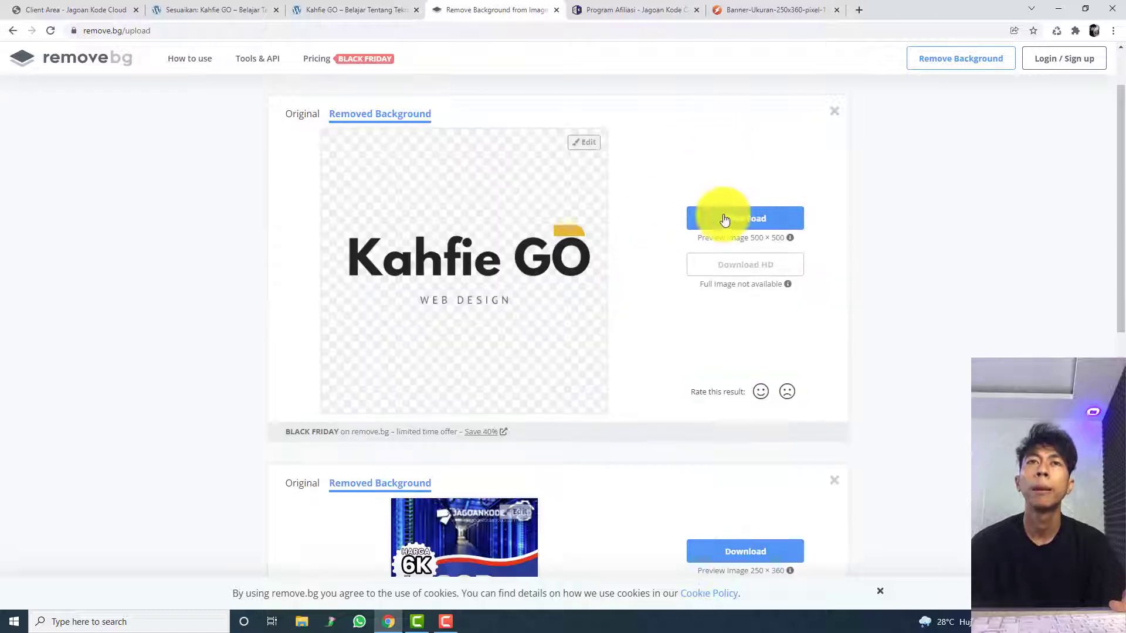
left_click(725, 219)
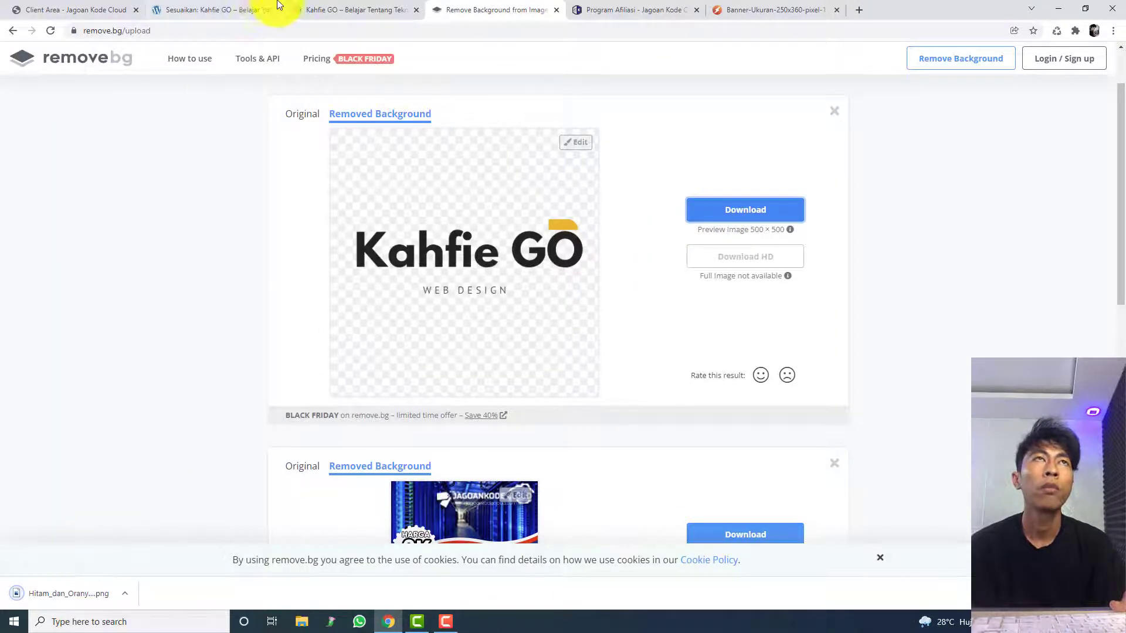
Step: Switch back to the WordPress customizer and upload Hitam_dan_Oranye_Sederhana_Internet_Logo-removebg-preview.png as the replacement logo in Identitas Situs
left_click(266, 7)
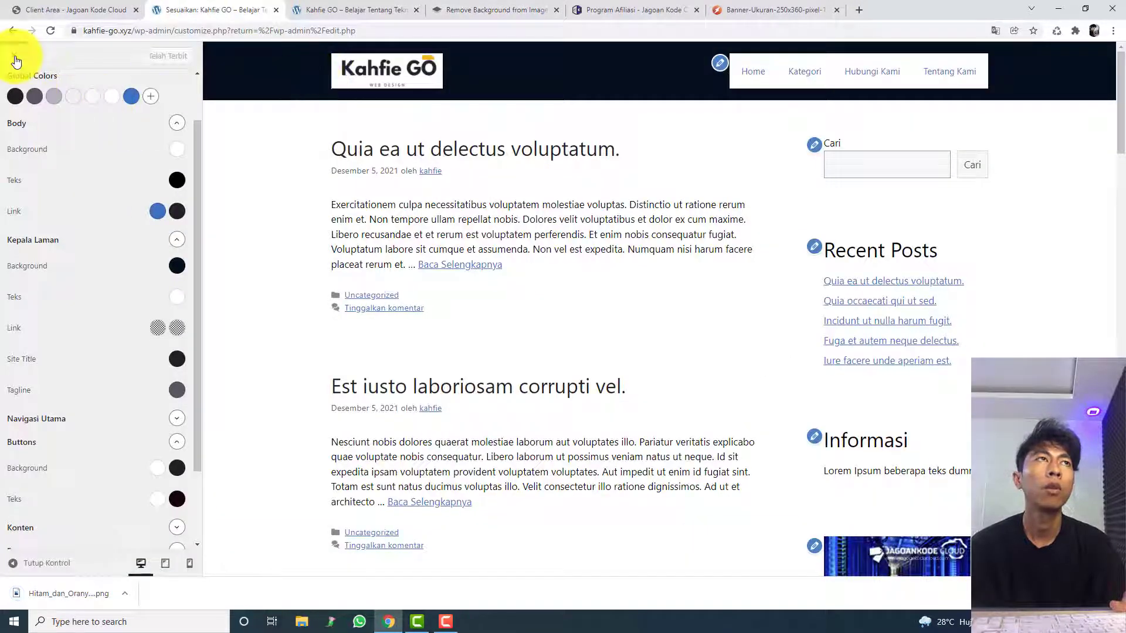
scroll(46, 158, "up", 2)
left_click(21, 111)
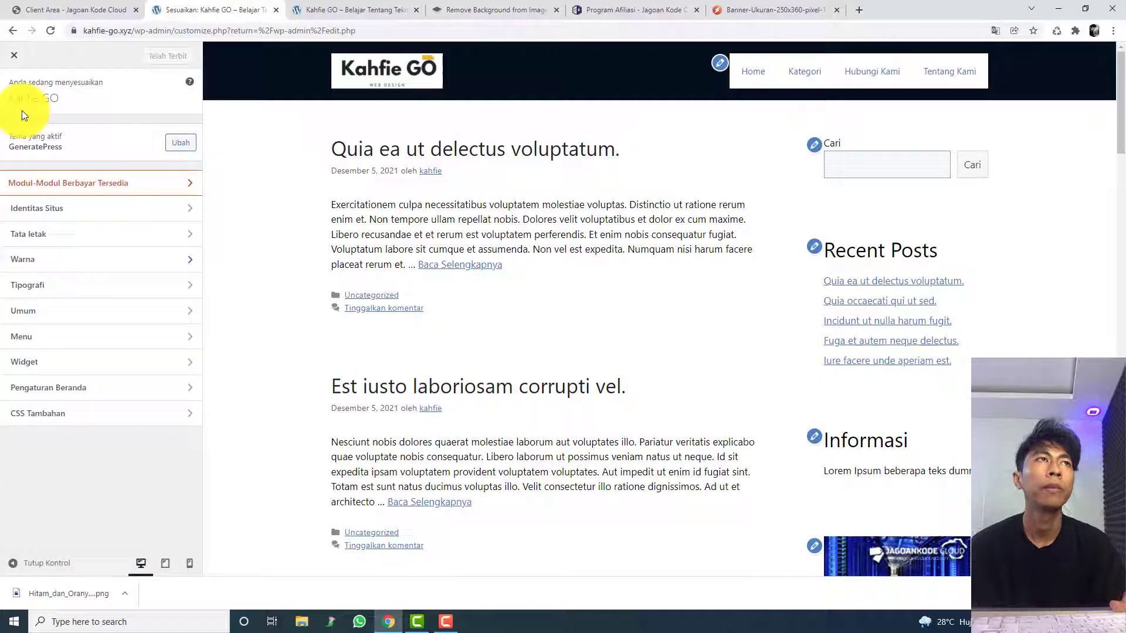
left_click(44, 208)
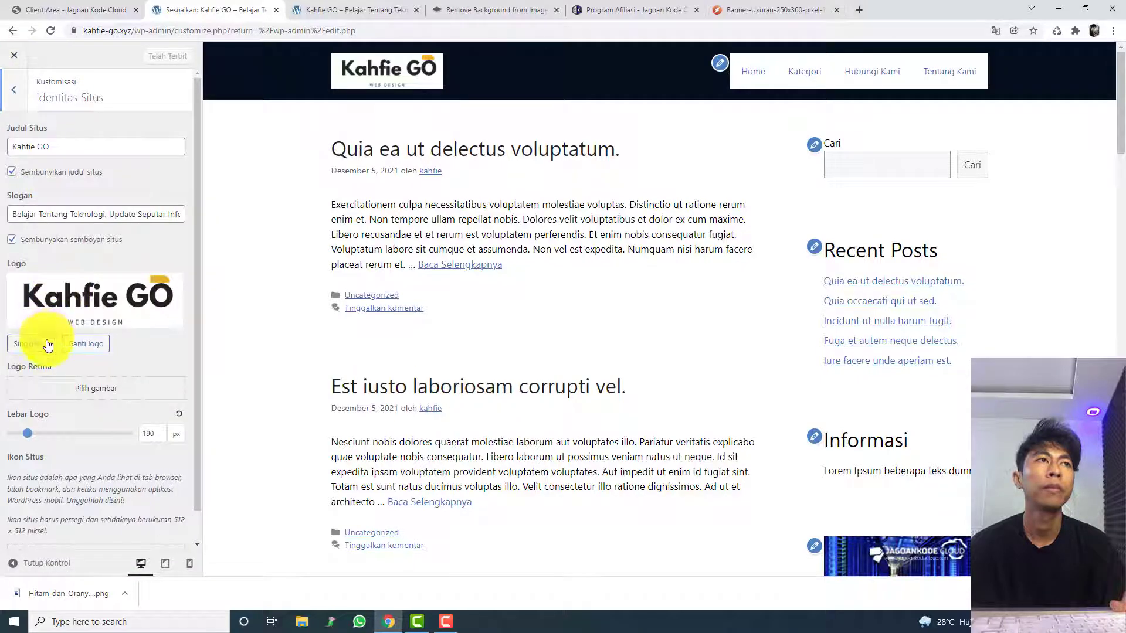
left_click(86, 343)
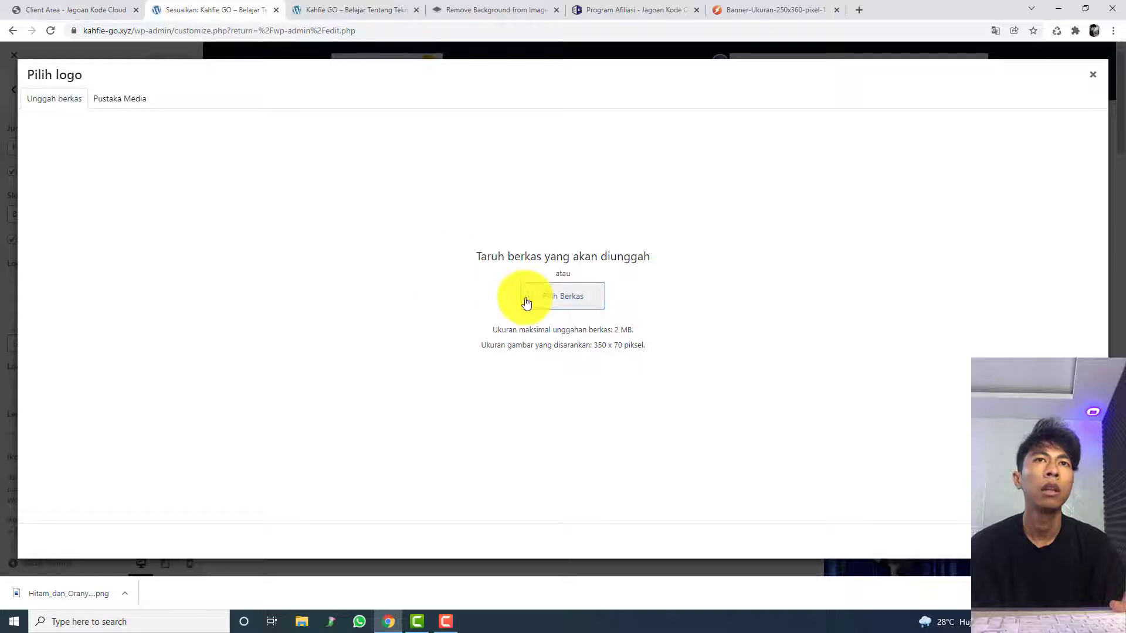
left_click(526, 302)
double_click(139, 100)
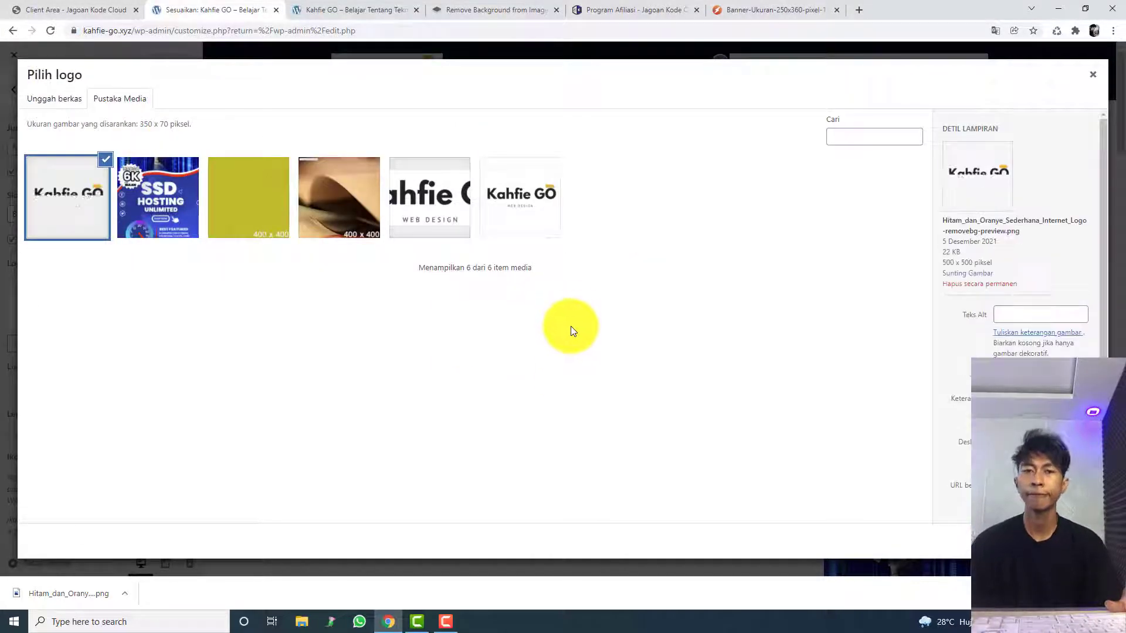
Step: Crop the new logo tightly around the Kahfie GO and WEB DESIGN text, apply it, and return to the main customizer list
left_click(1080, 541)
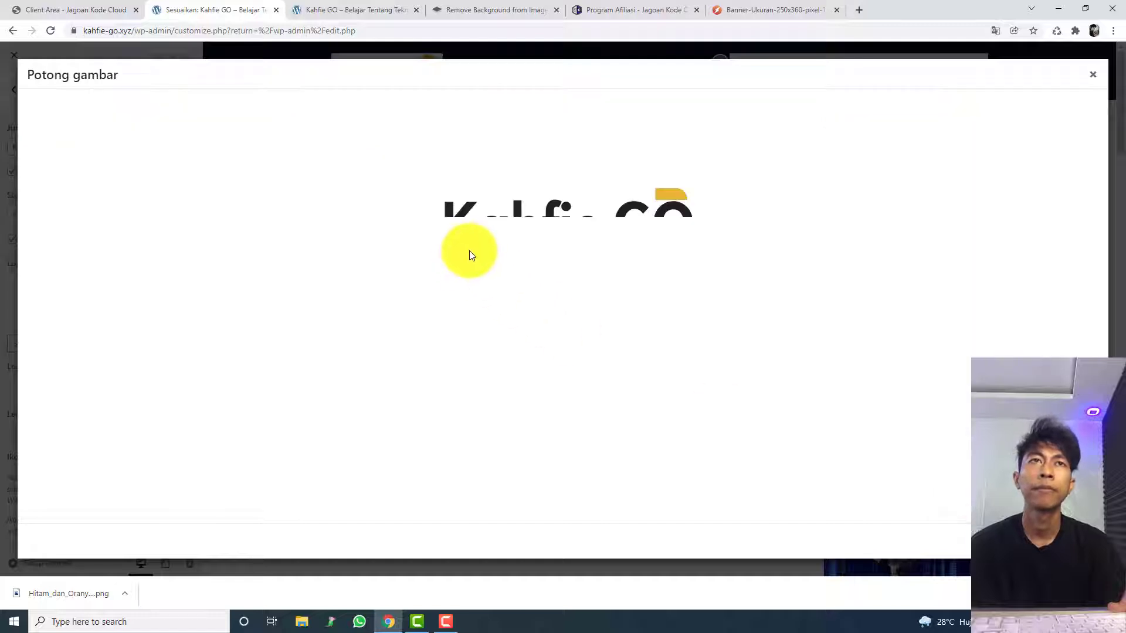
left_click_drag(536, 217, 542, 194)
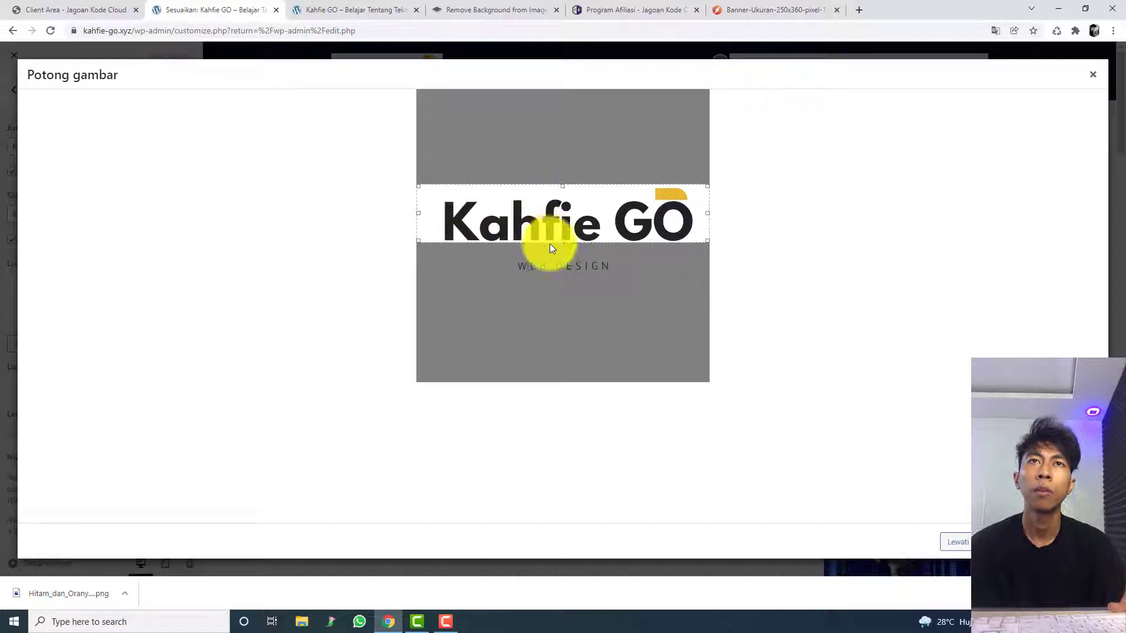
left_click_drag(568, 253, 571, 274)
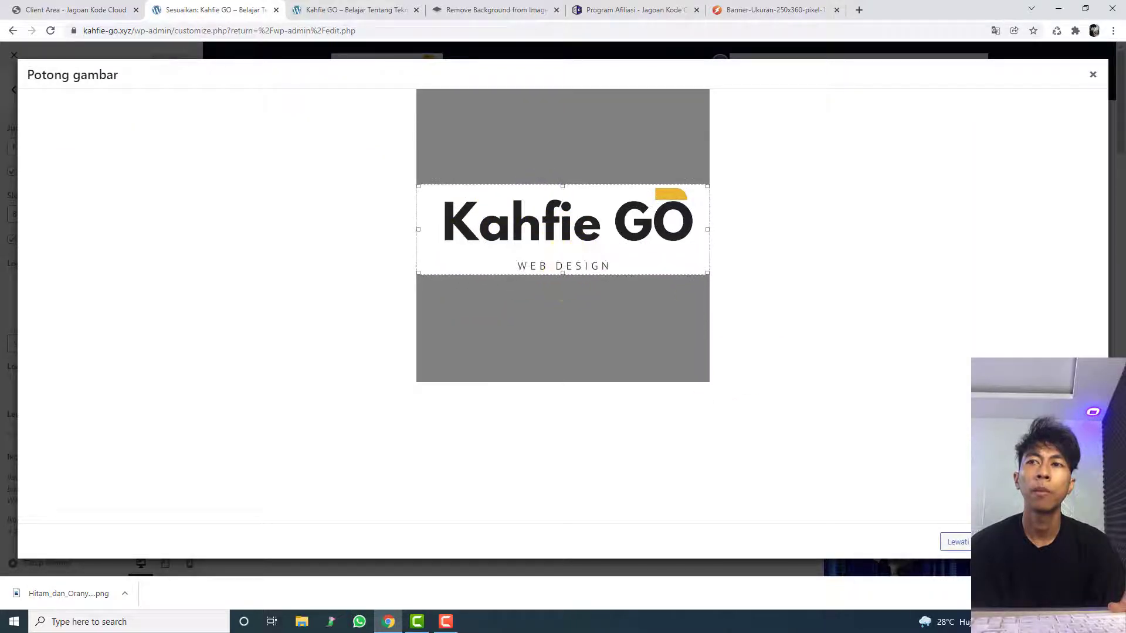
left_click(1113, 594)
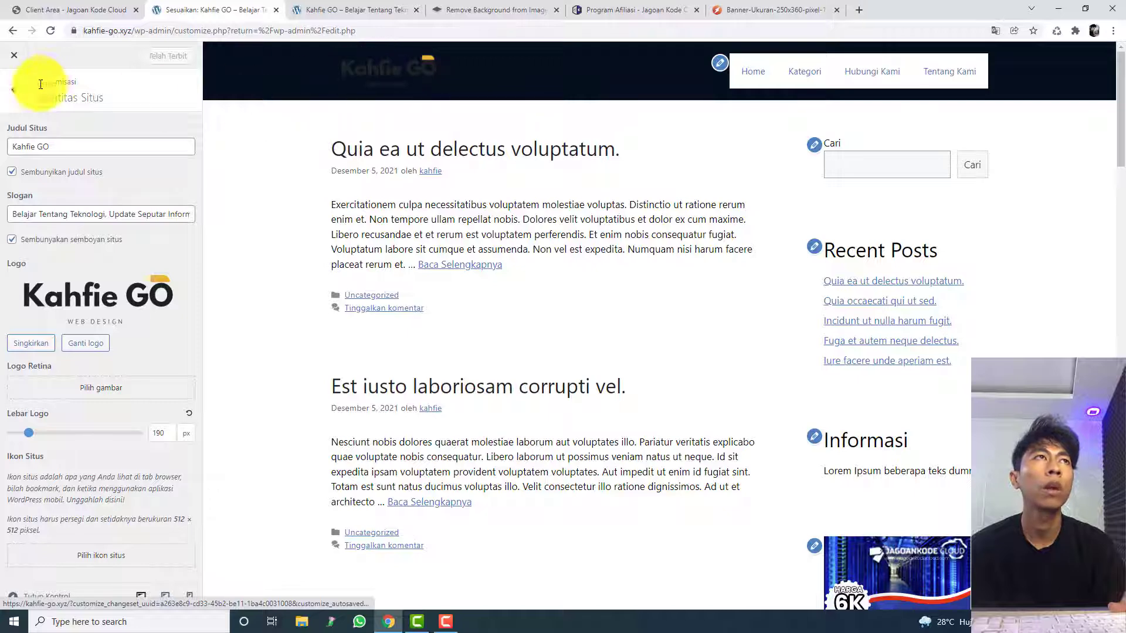
left_click(14, 90)
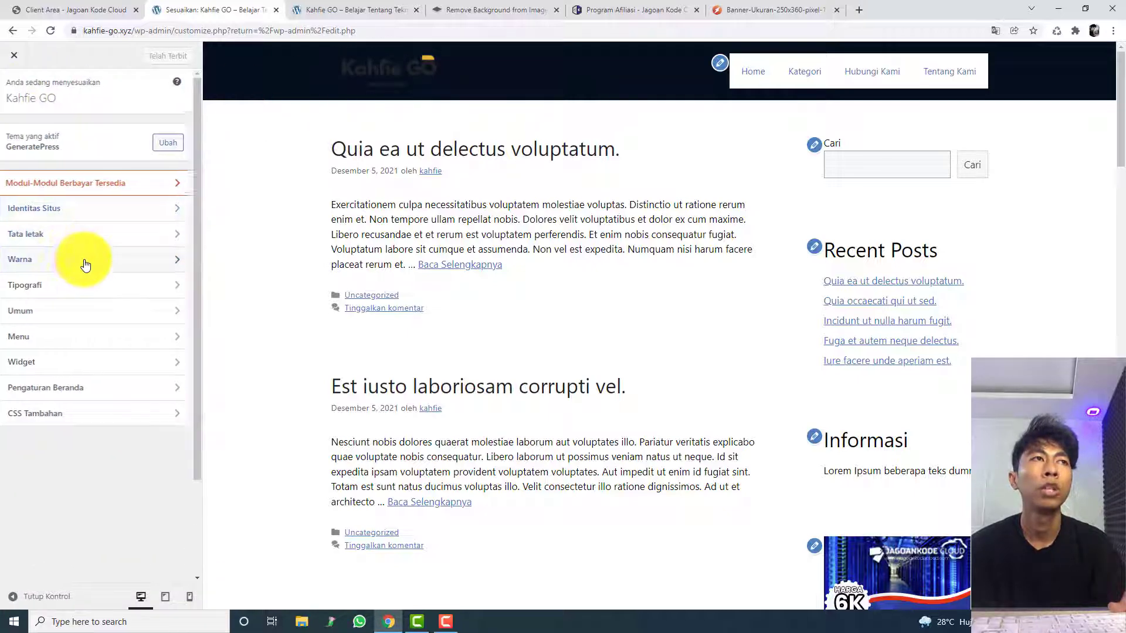
Step: Open the Kepala Laman background colour in the Warna settings and try pale blue, pink and near-white #fcfcfc
left_click(82, 260)
left_click(172, 330)
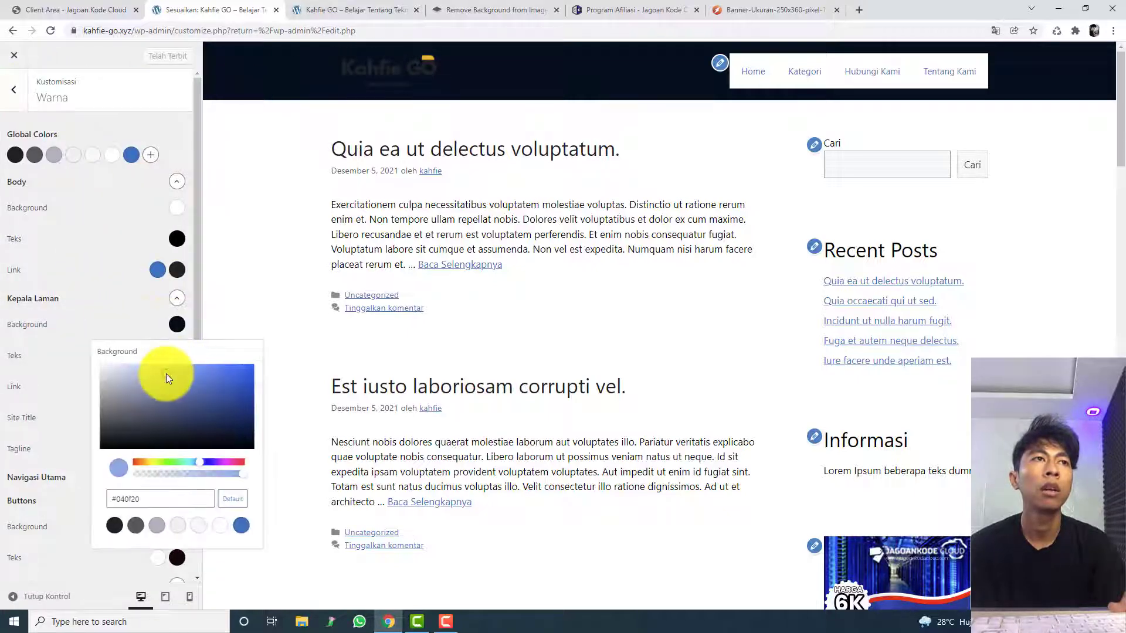
left_click_drag(167, 374, 112, 360)
left_click(177, 462)
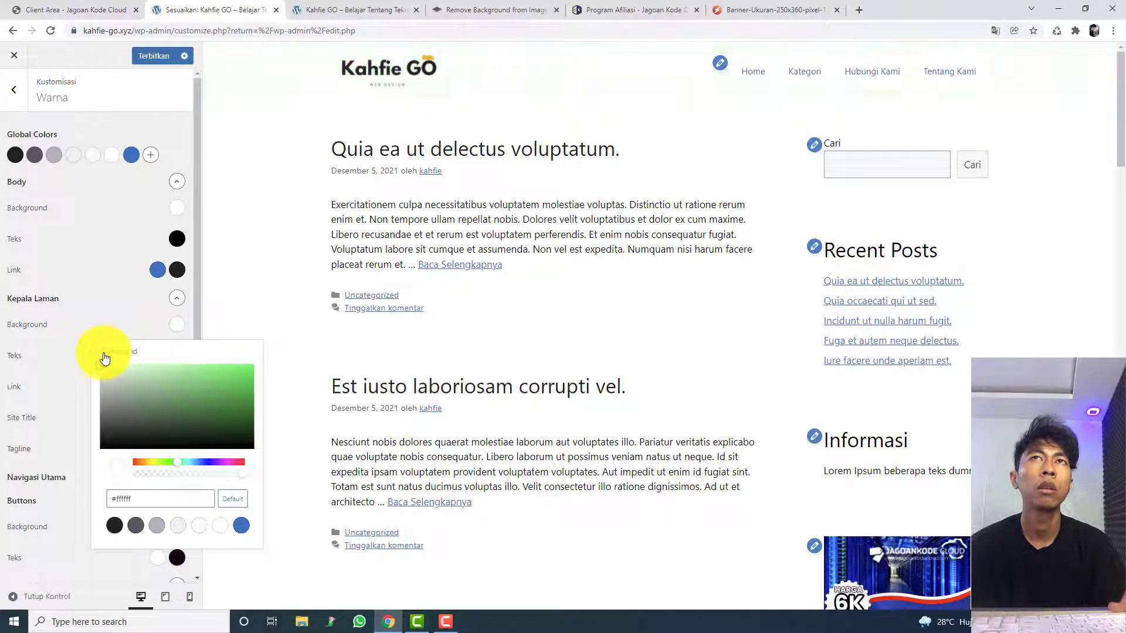
left_click_drag(197, 469, 200, 461)
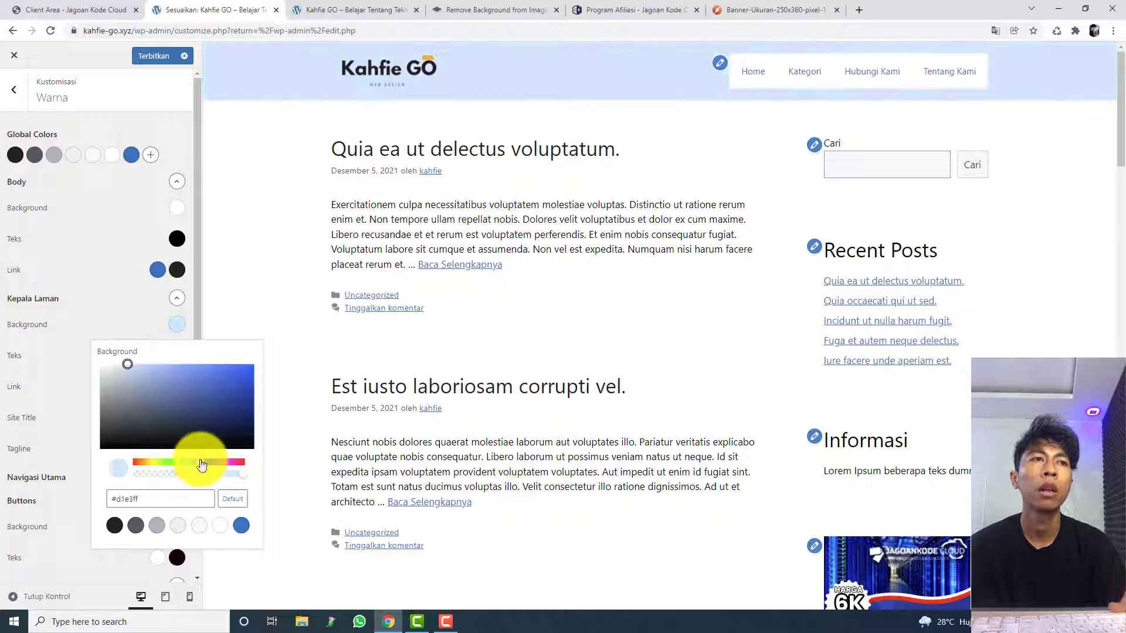
left_click(146, 370)
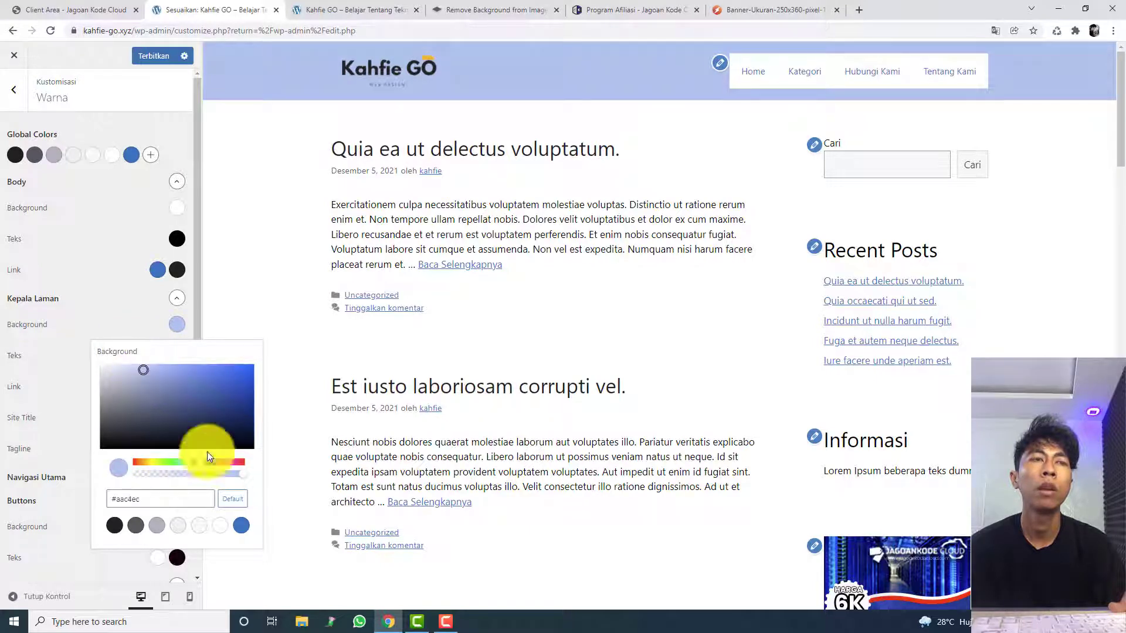
left_click(221, 462)
left_click_drag(220, 462, 262, 466)
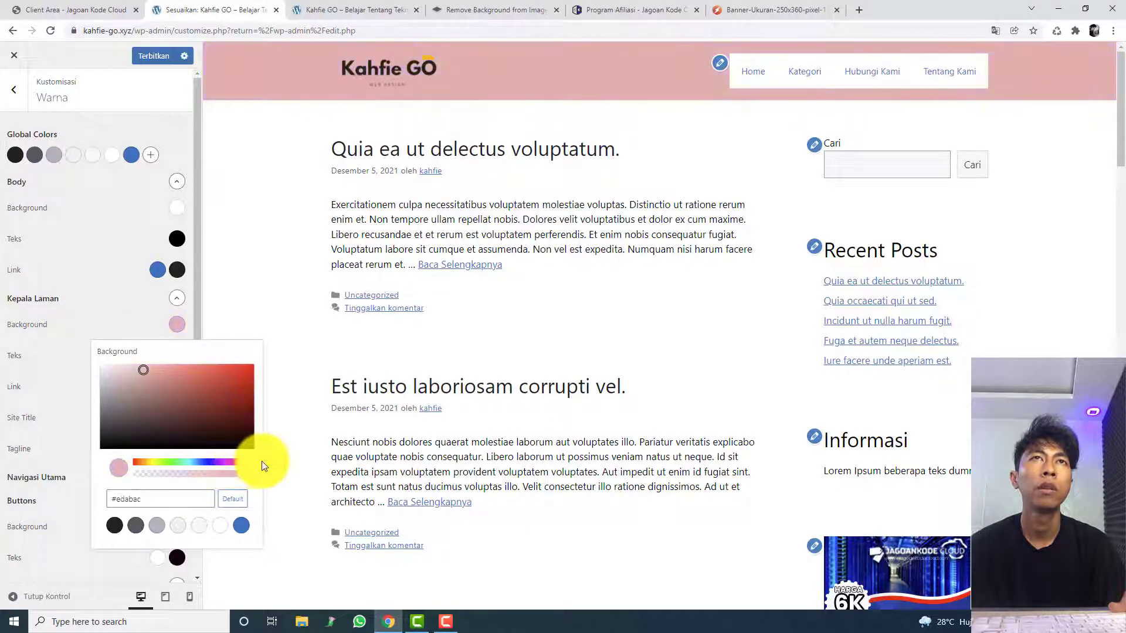
mouse_move(198, 375)
left_mouse_down()
mouse_move(170, 340)
mouse_move(76, 367)
left_mouse_up()
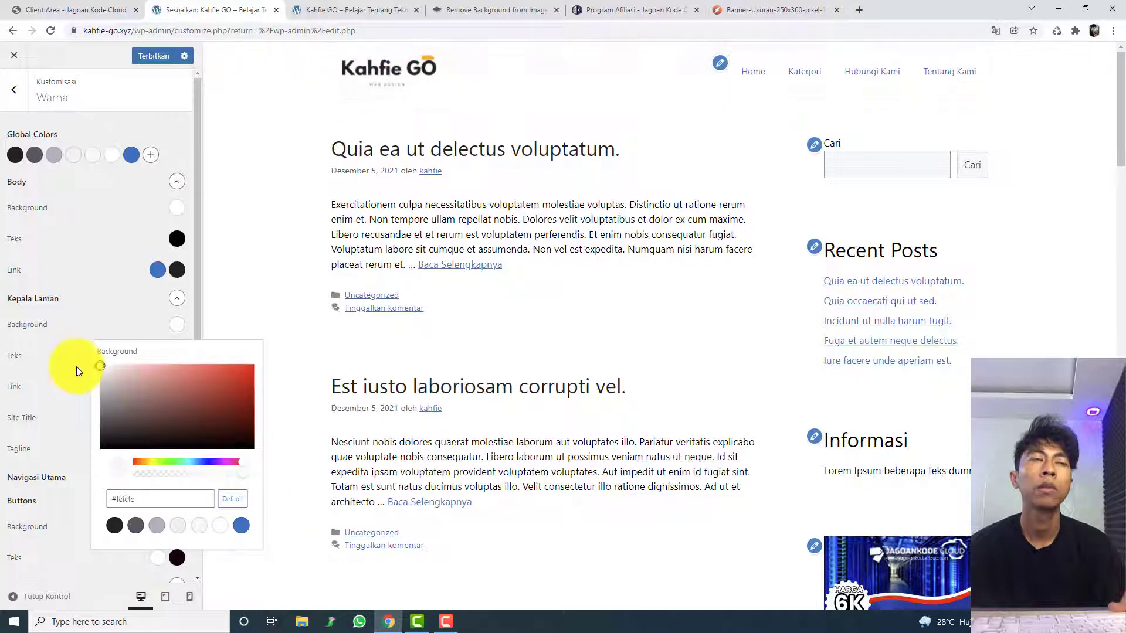
Step: Try the light and dark grey global palette colours as the Kepala Laman background
left_click(178, 526)
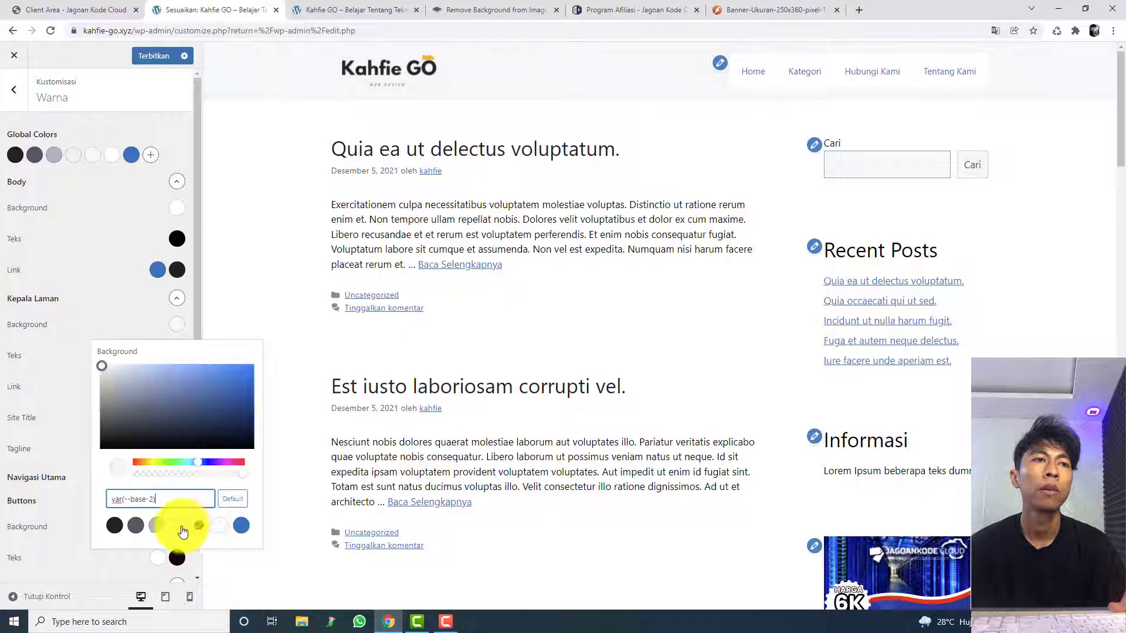
left_click(153, 530)
left_click(176, 529)
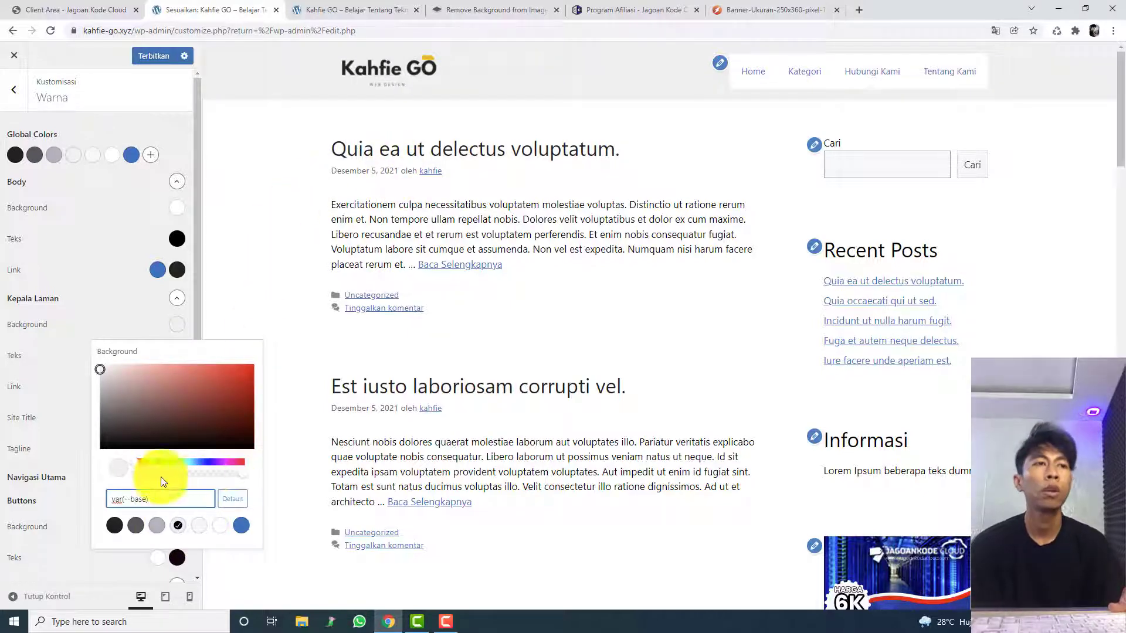
left_click(162, 525)
left_click(138, 524)
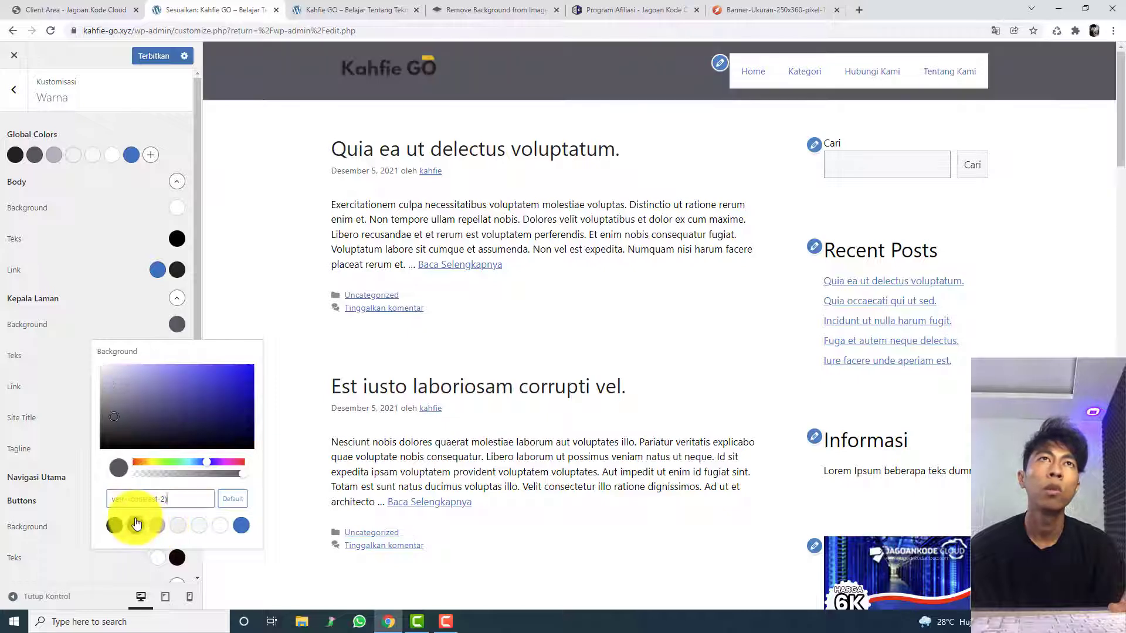
left_click(138, 524)
Step: Set the Kepala Laman background to a light grey and publish the change
mouse_move(126, 401)
left_mouse_down()
mouse_move(113, 389)
mouse_move(133, 372)
mouse_move(159, 371)
mouse_move(107, 367)
left_mouse_up()
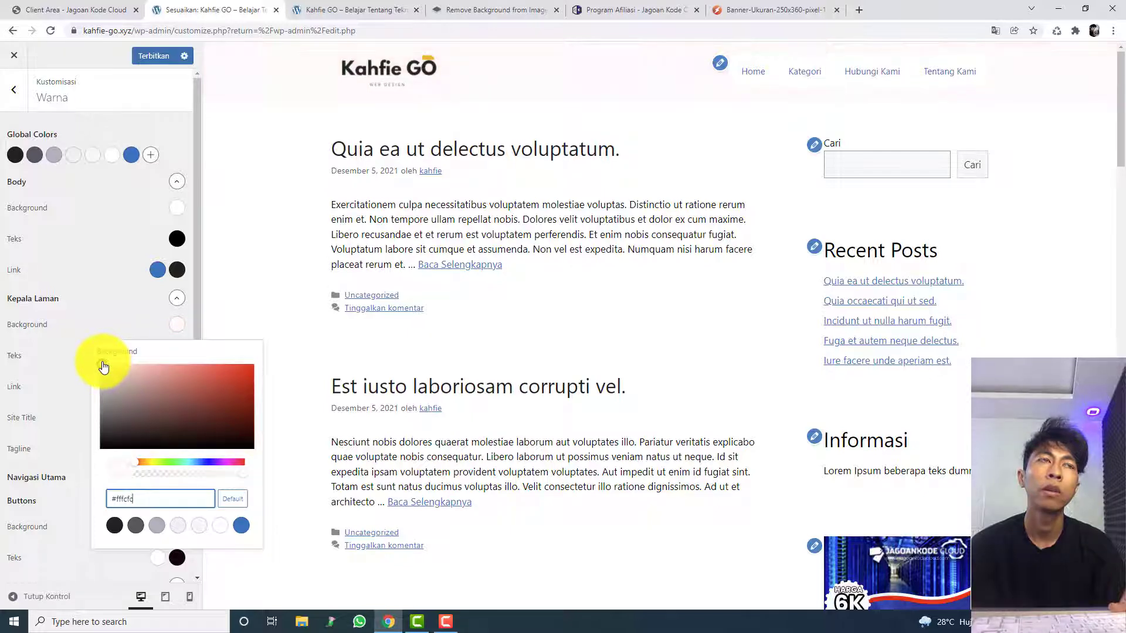
mouse_move(100, 371)
left_mouse_down()
mouse_move(111, 378)
mouse_move(101, 377)
left_mouse_up()
left_click(223, 232)
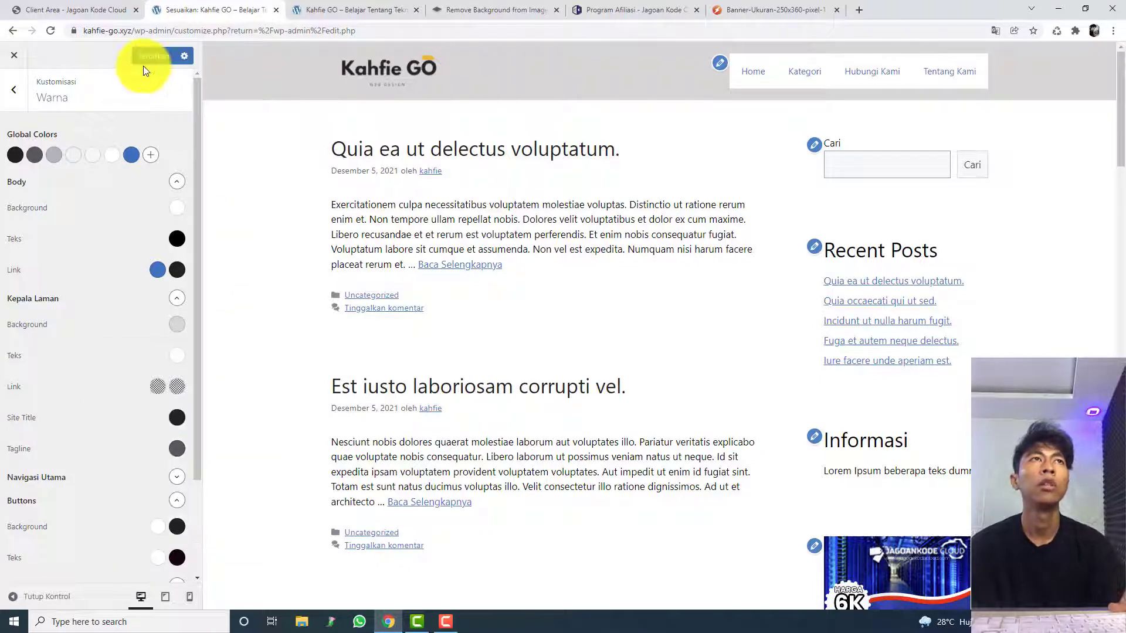
left_click(143, 64)
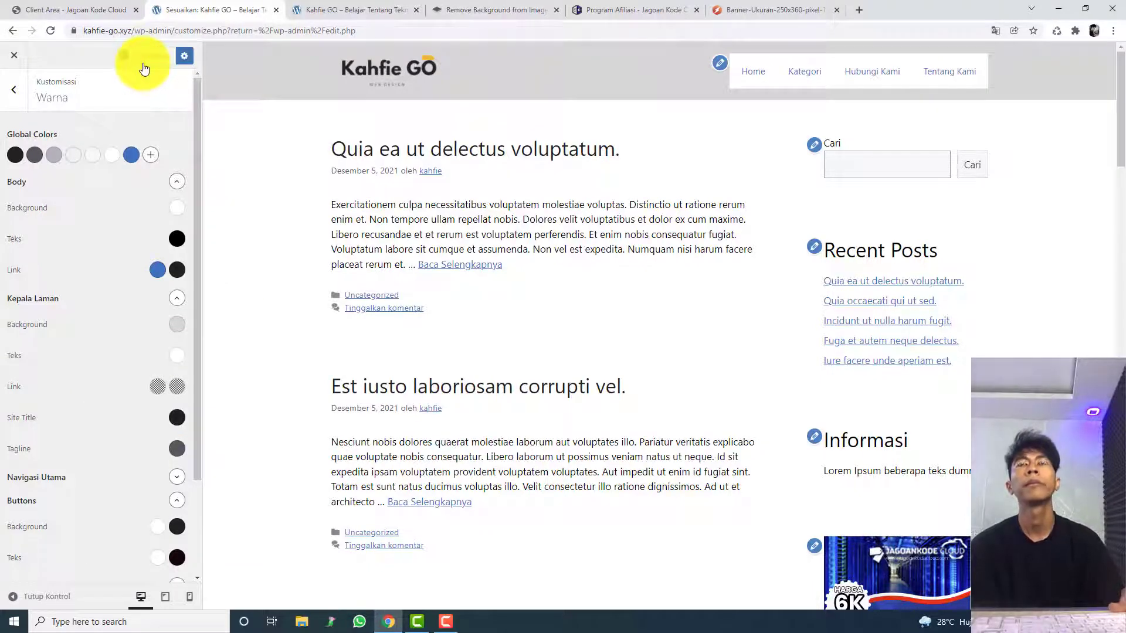
Step: Check which menu is assigned to the Menu Utama location, and return to the Warna settings
left_click(720, 61)
left_click(99, 235)
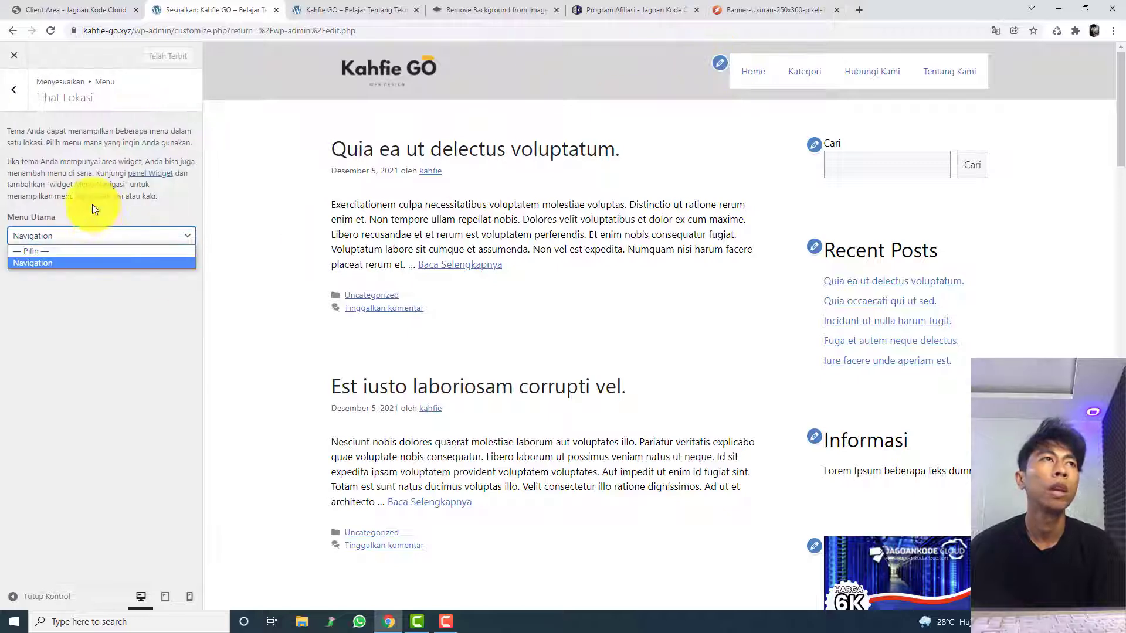
left_click(93, 208)
left_click(13, 89)
left_click(3, 105)
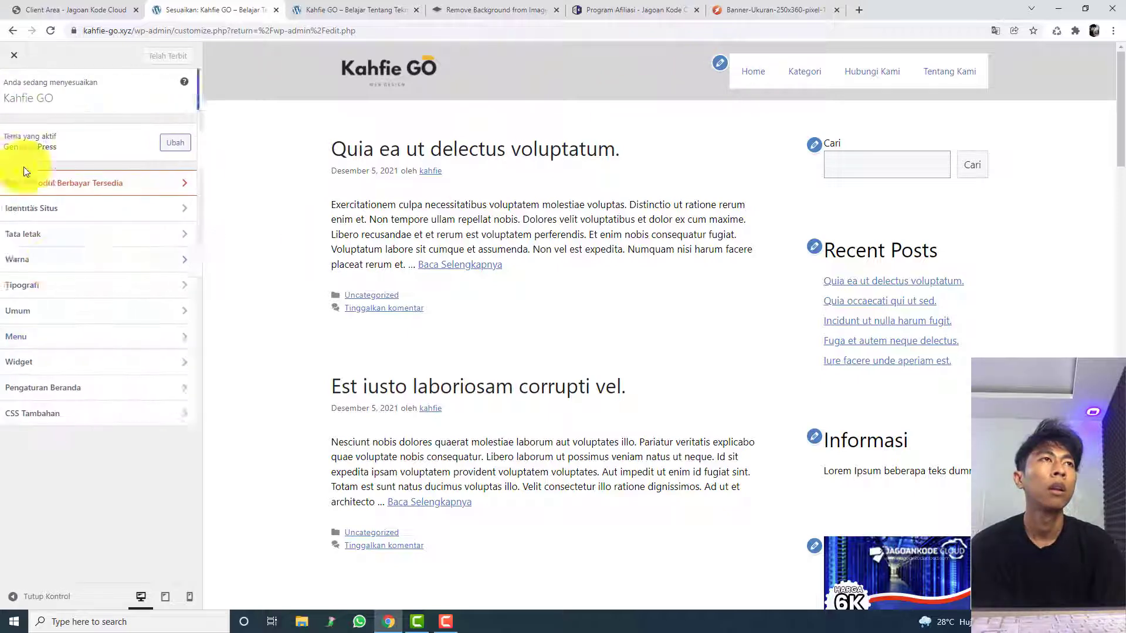
left_click(48, 268)
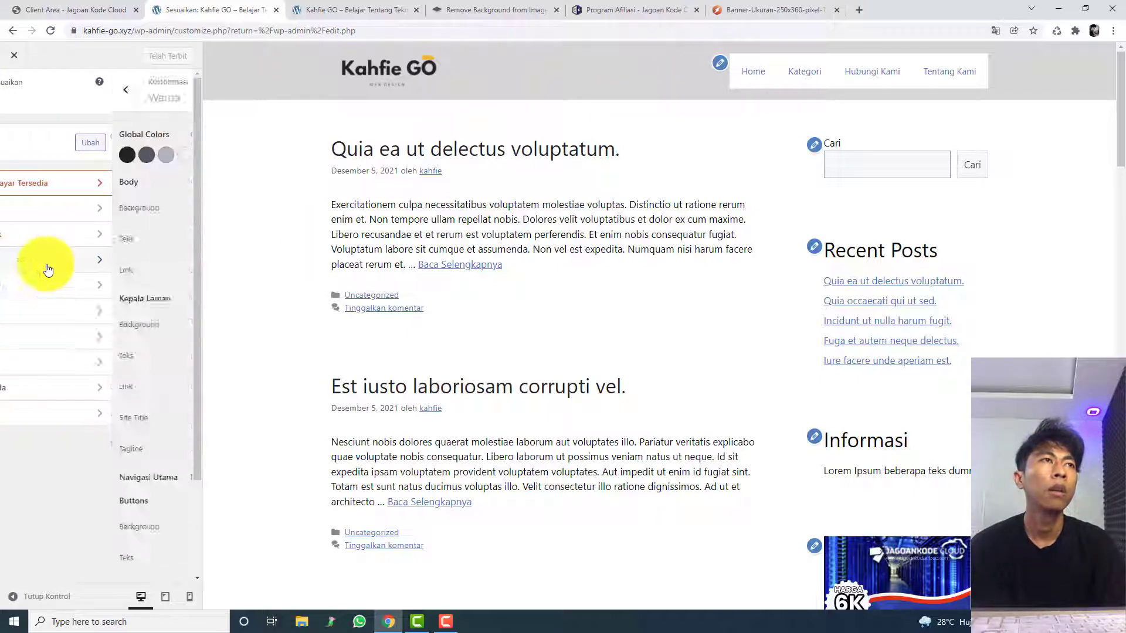
scroll(81, 334, "down", 2)
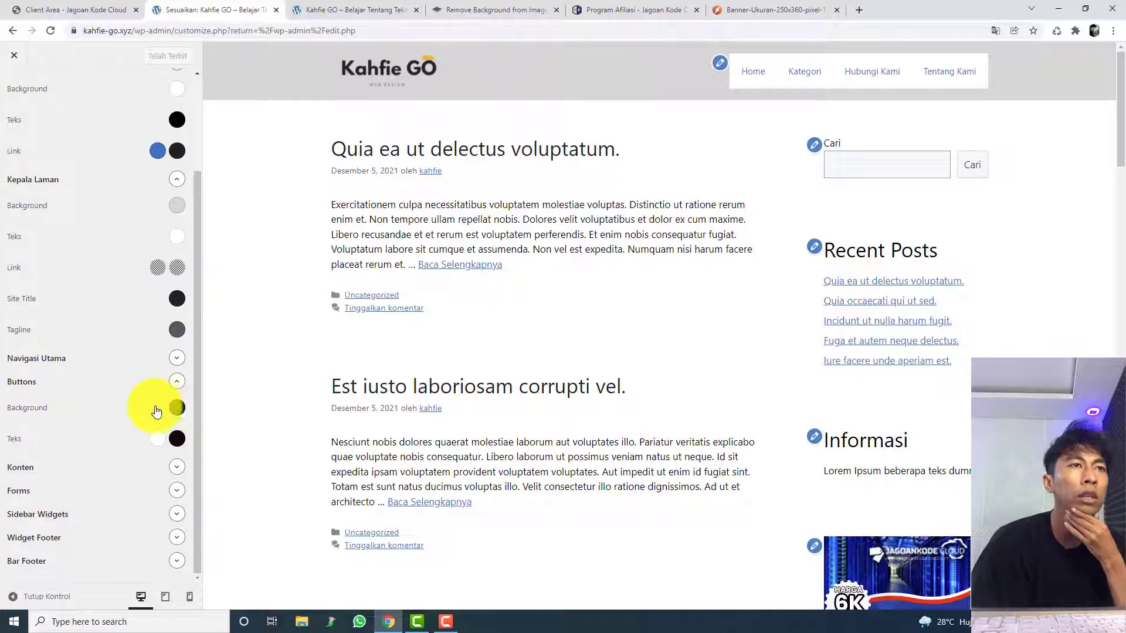
Step: Switch to the live Kahfie GO site and reload it to check the published header and logo
left_click(352, 6)
left_click_drag(357, 7, 254, 12)
left_click(1116, 49)
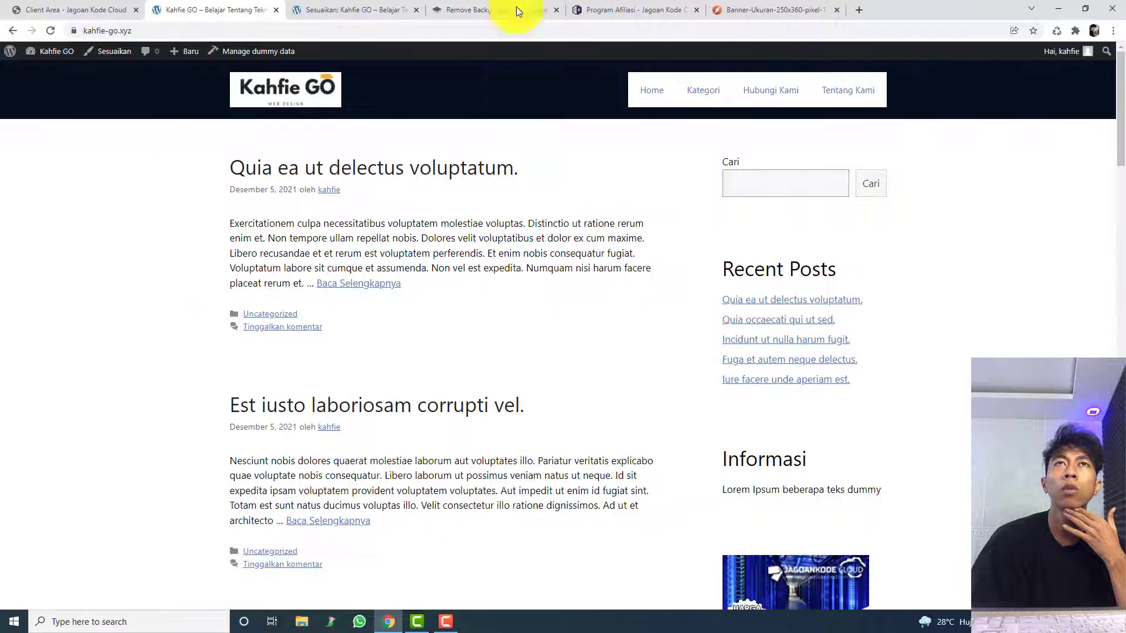
left_click(452, 30)
key("Return")
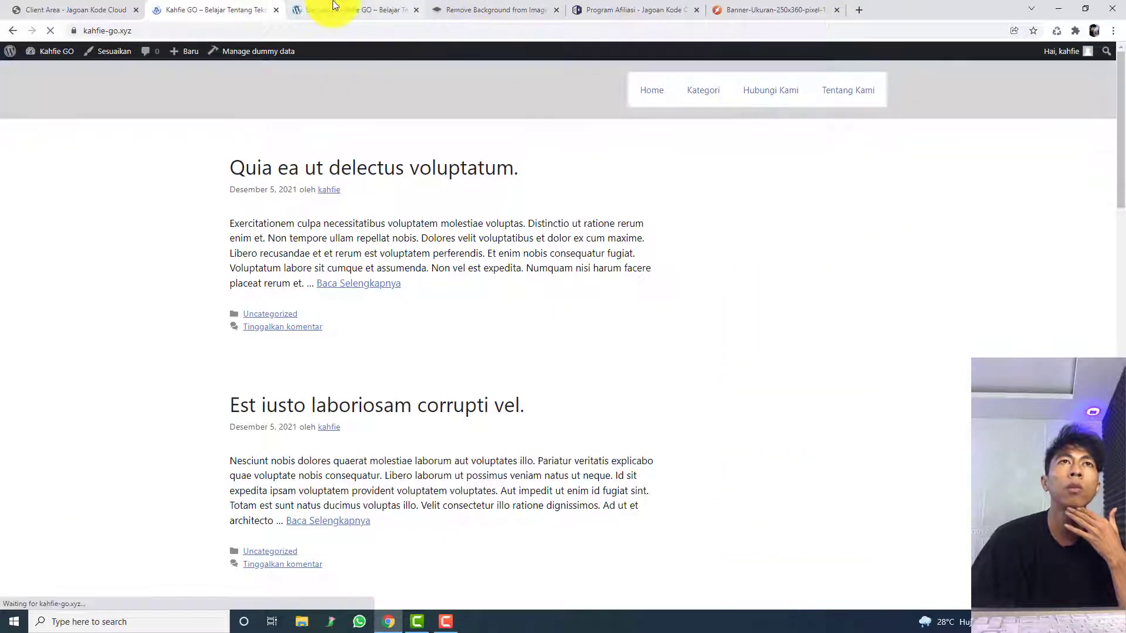
Step: Open the site's Menu admin page and examine the Home item's settings in the Navigation menu
mouse_move(59, 51)
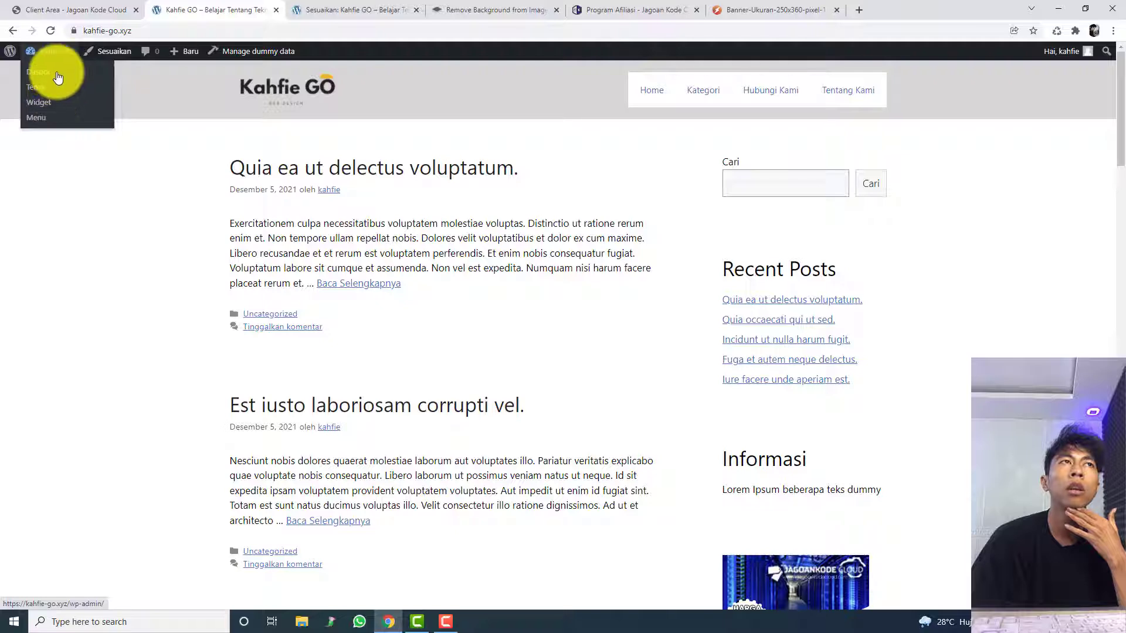
left_click(61, 119)
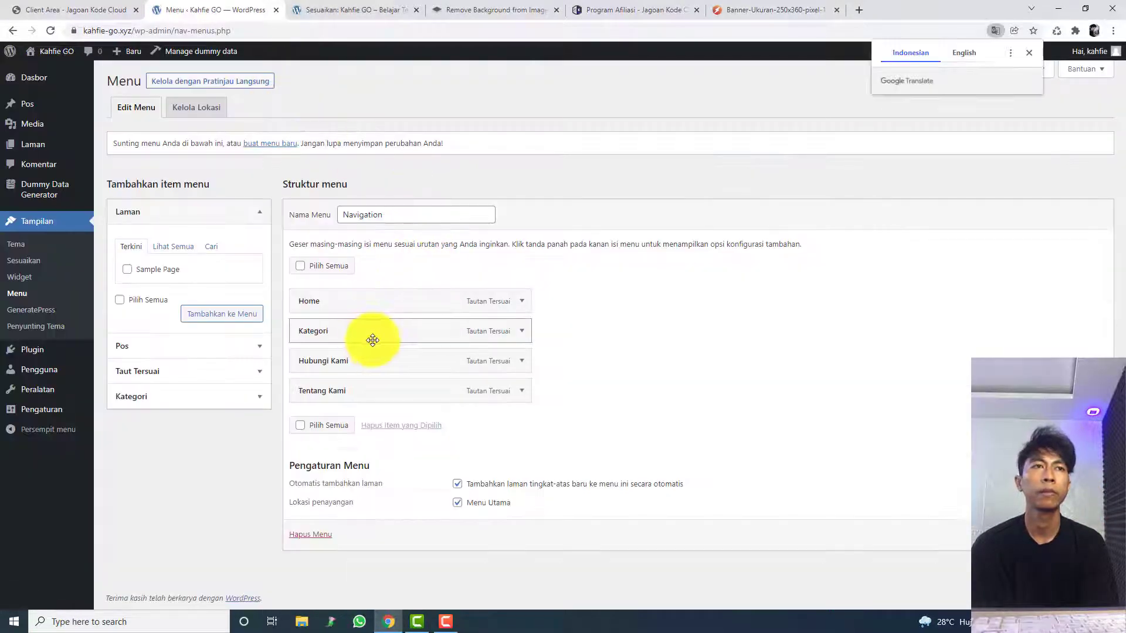
left_click(523, 302)
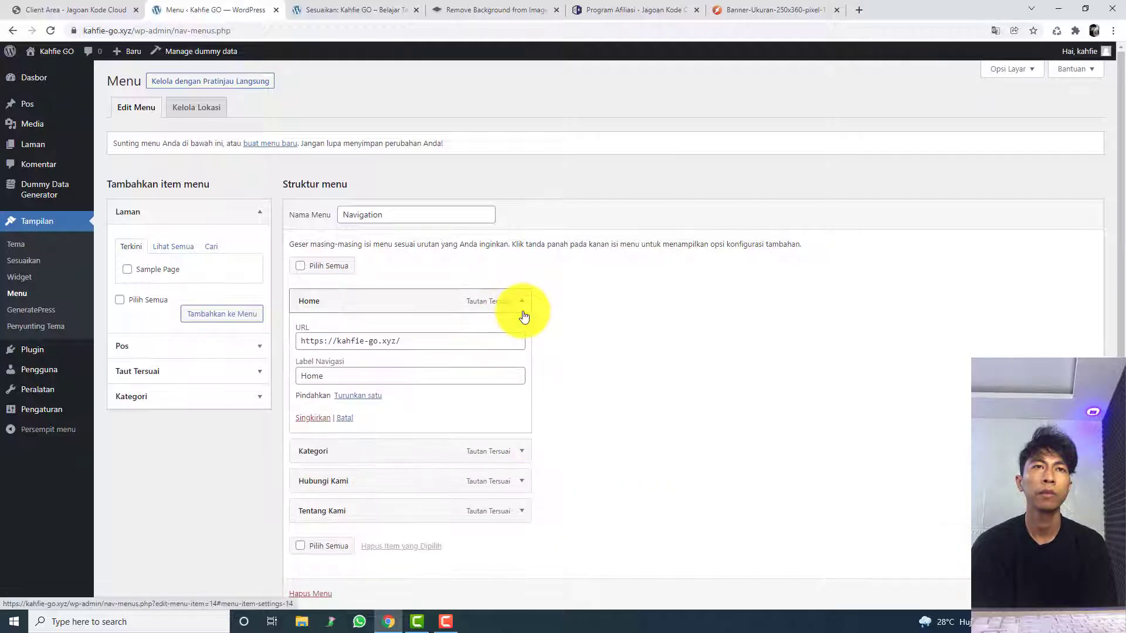
left_click(523, 310)
left_click(513, 309)
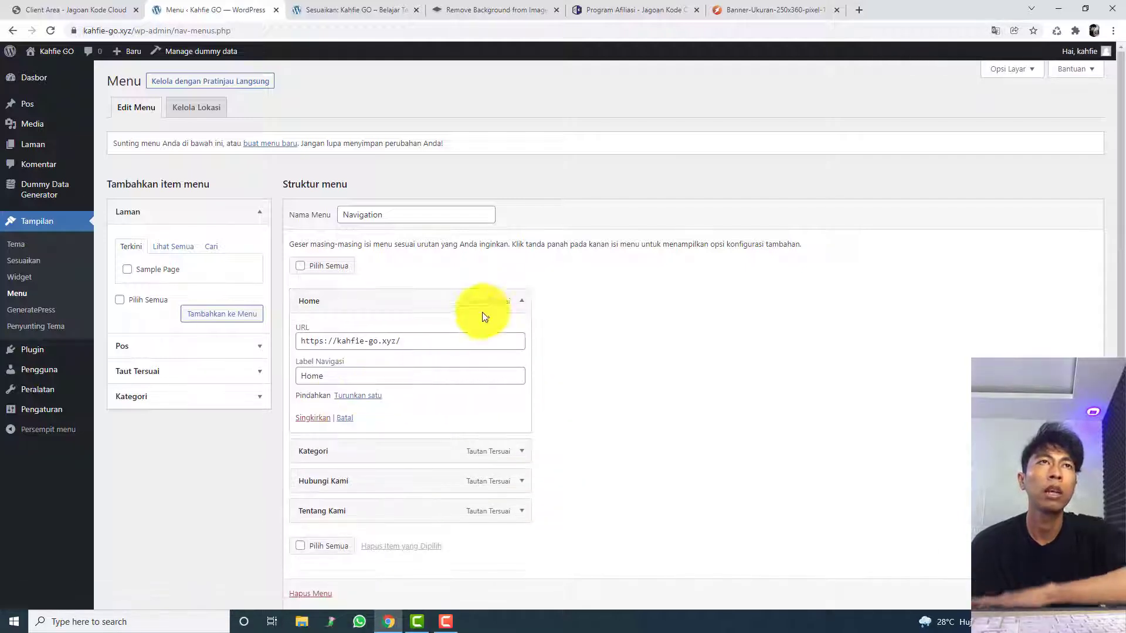
left_click(514, 303)
left_click(514, 300)
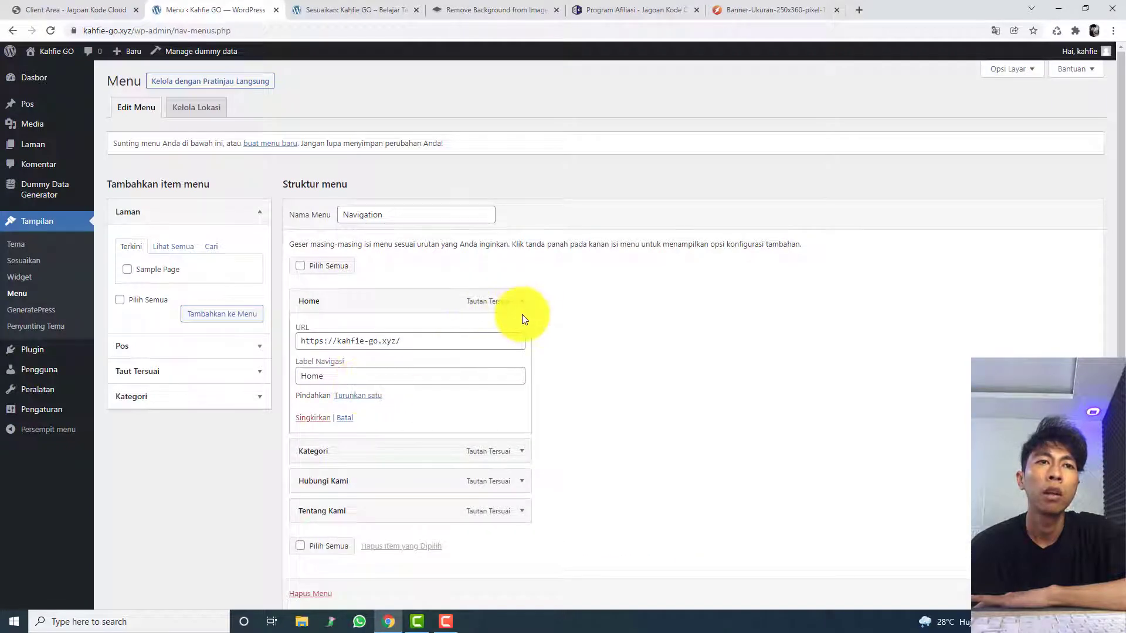
scroll(522, 314, "down", 2)
scroll(523, 314, "up", 2)
Step: Return to the customizer, try red shades for the Kepala Laman text colour, and reset it to its default
left_click(350, 3)
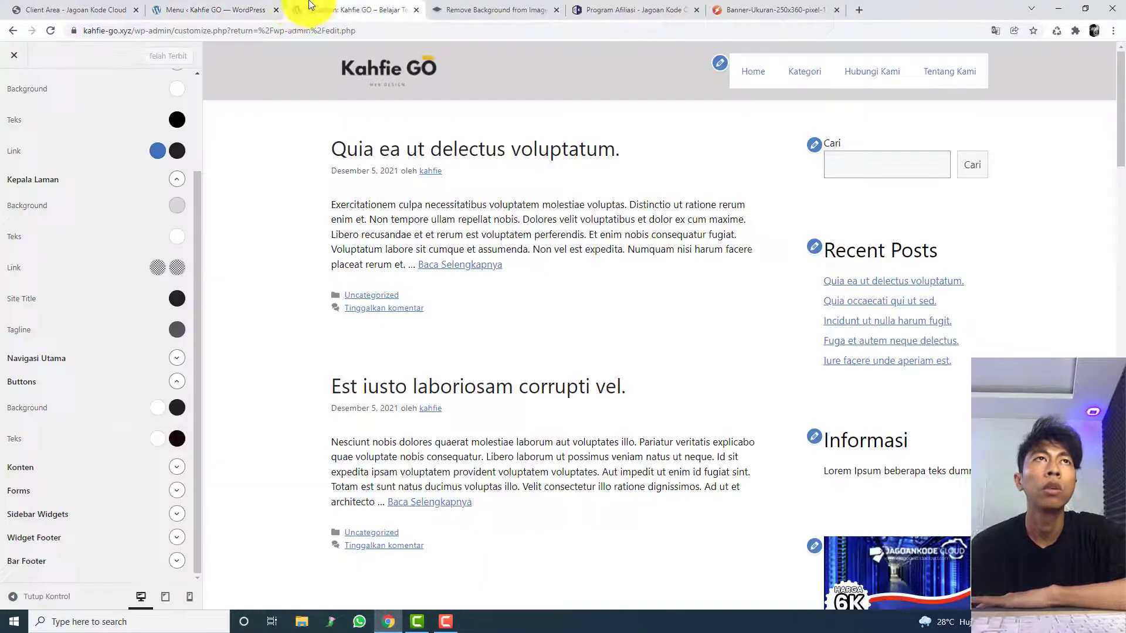
left_click(177, 241)
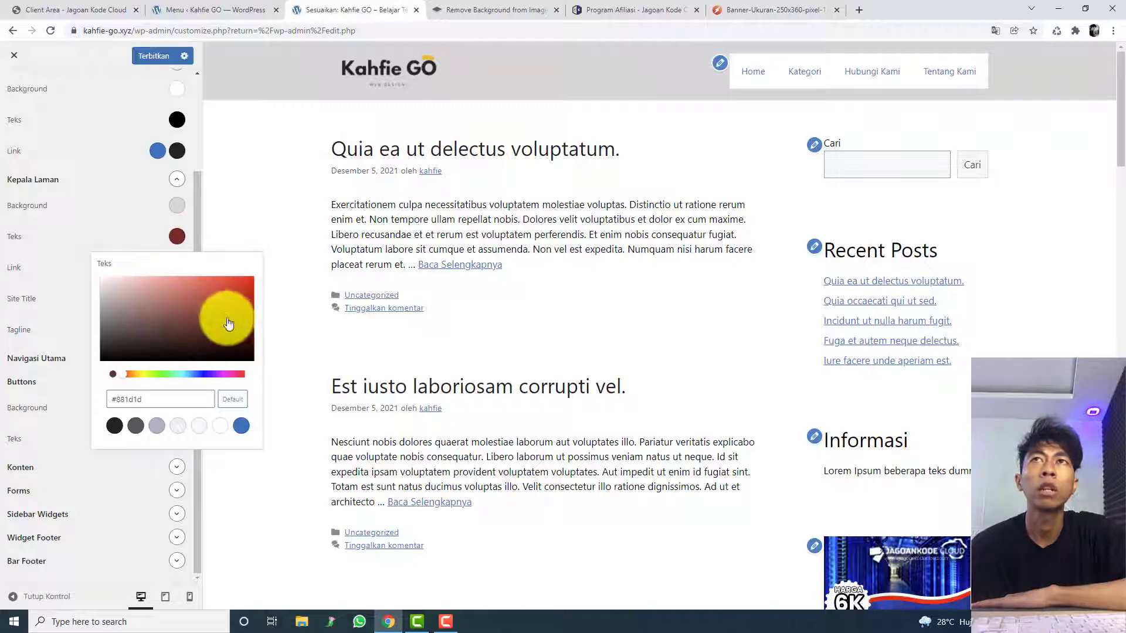
left_click(84, 202)
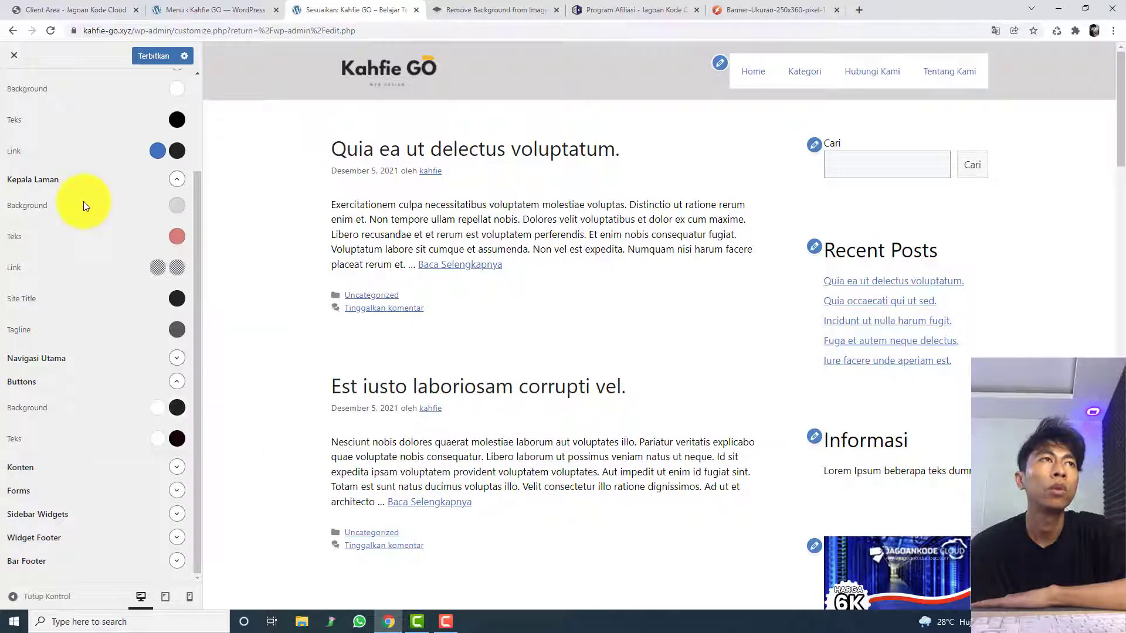
left_click(176, 240)
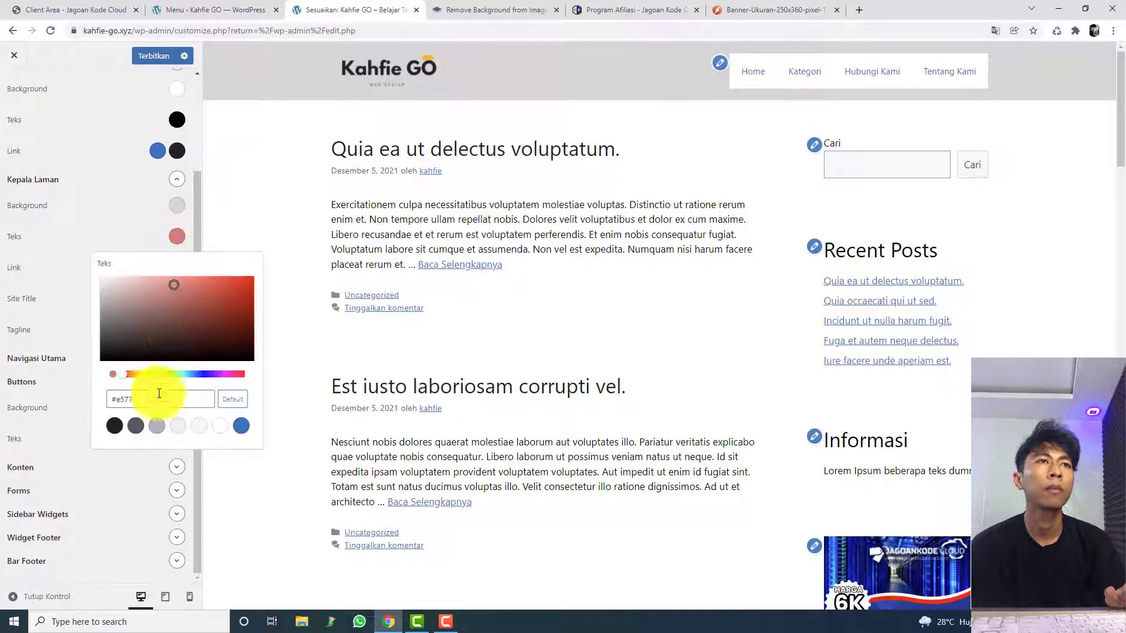
left_click(231, 397)
left_click(151, 192)
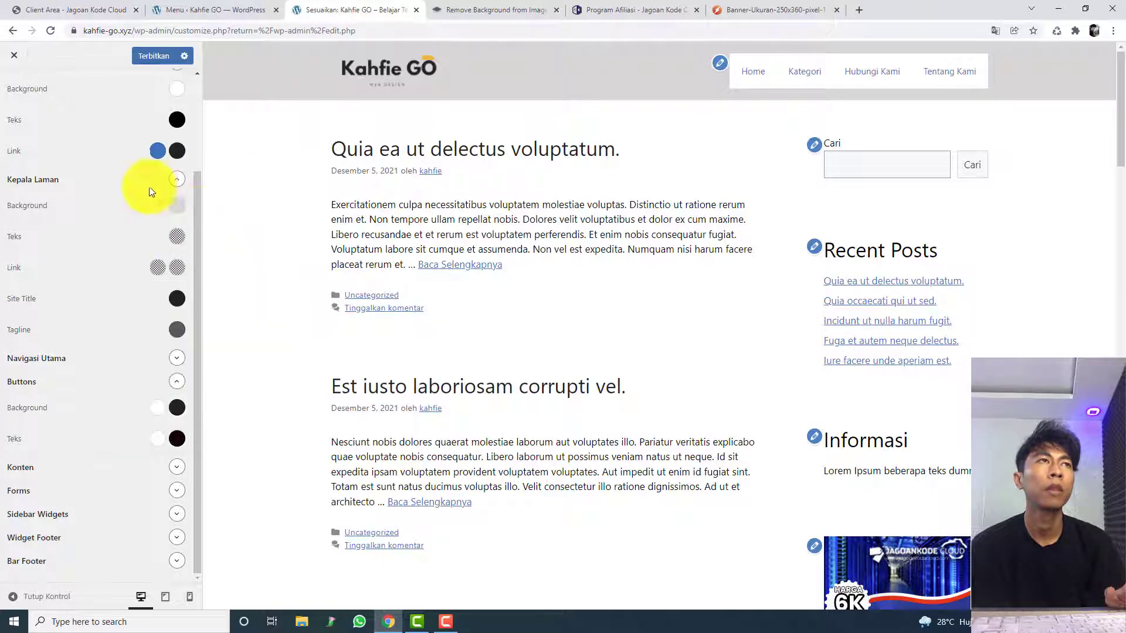
Step: Expand the Navigasi Utama colours, try dark blue #064e8d for the current navigation text, and collapse the Kepala Laman and Body groups
left_click(185, 182)
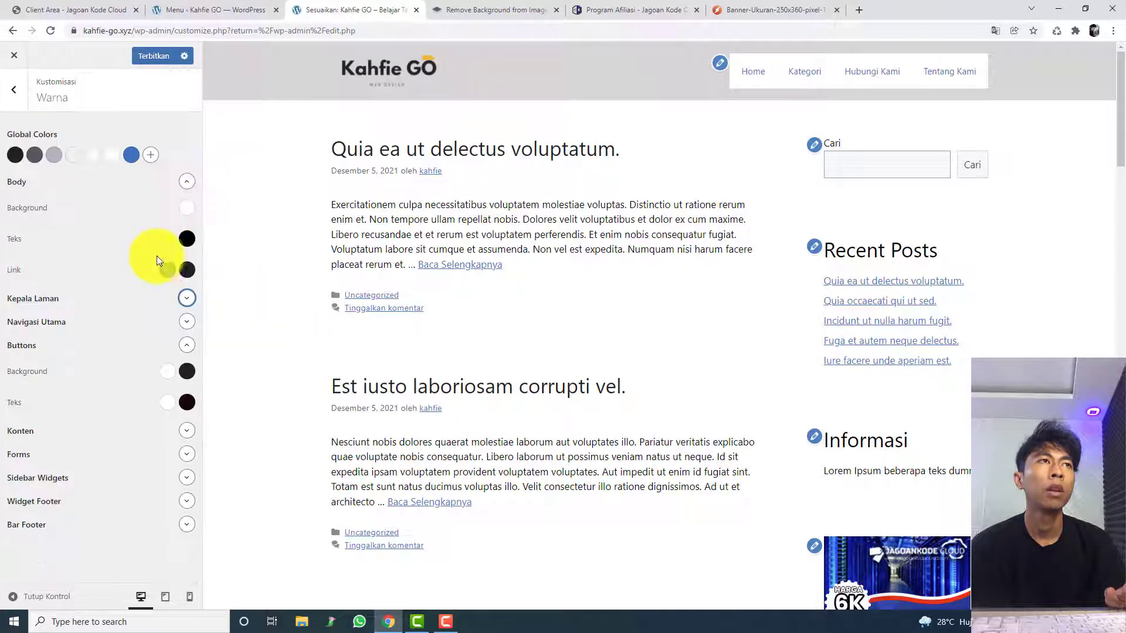
left_click(186, 322)
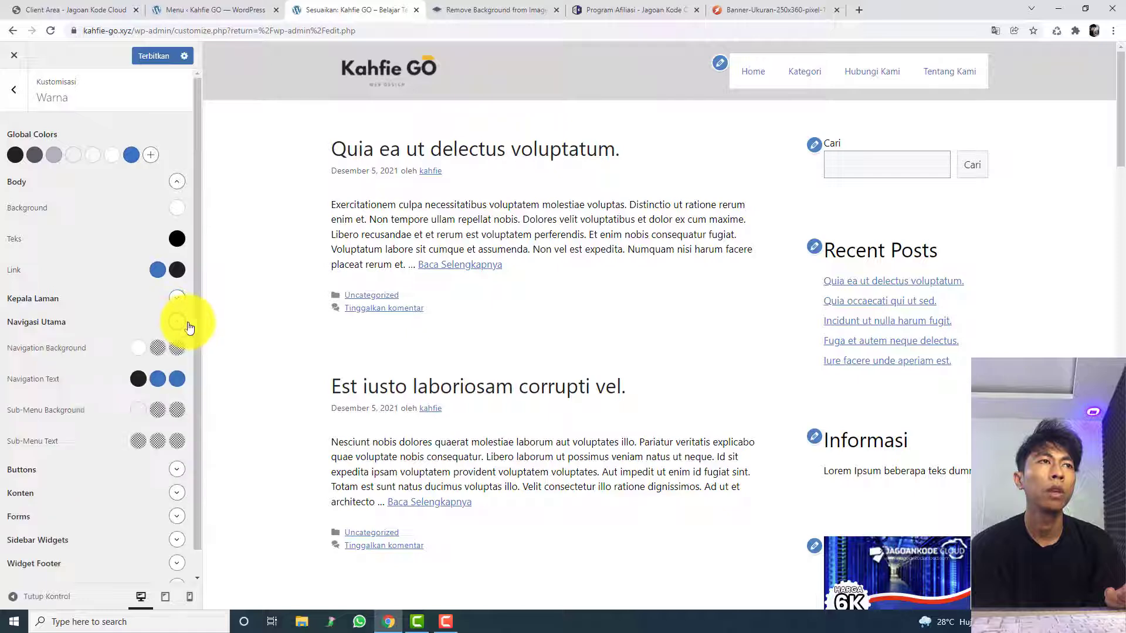
left_click(167, 377)
left_click(231, 448)
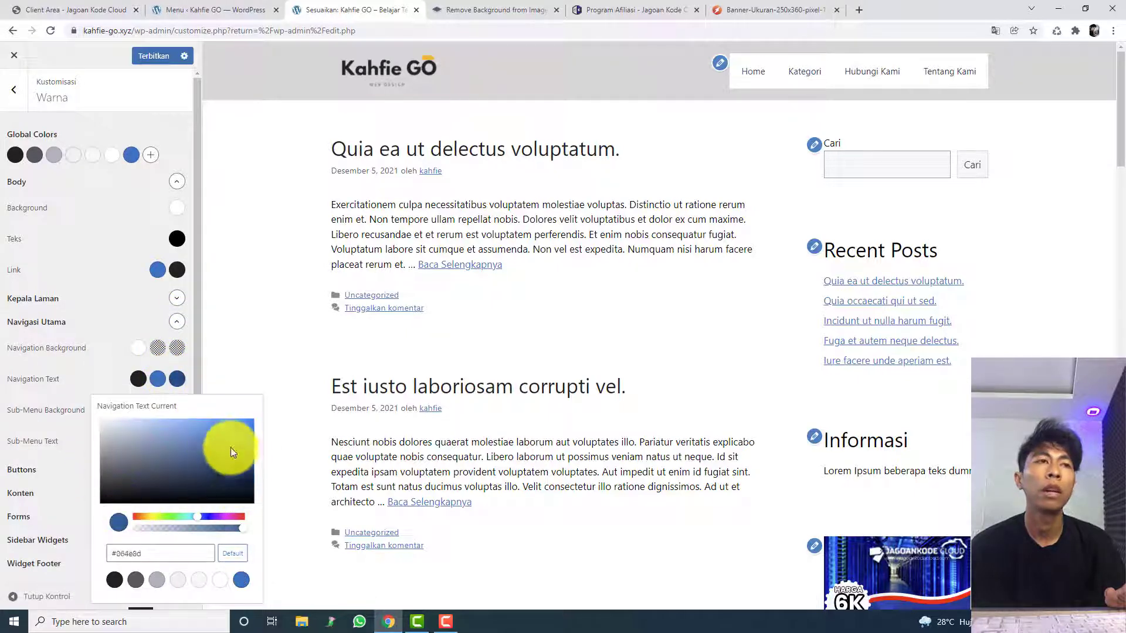
left_click(176, 183)
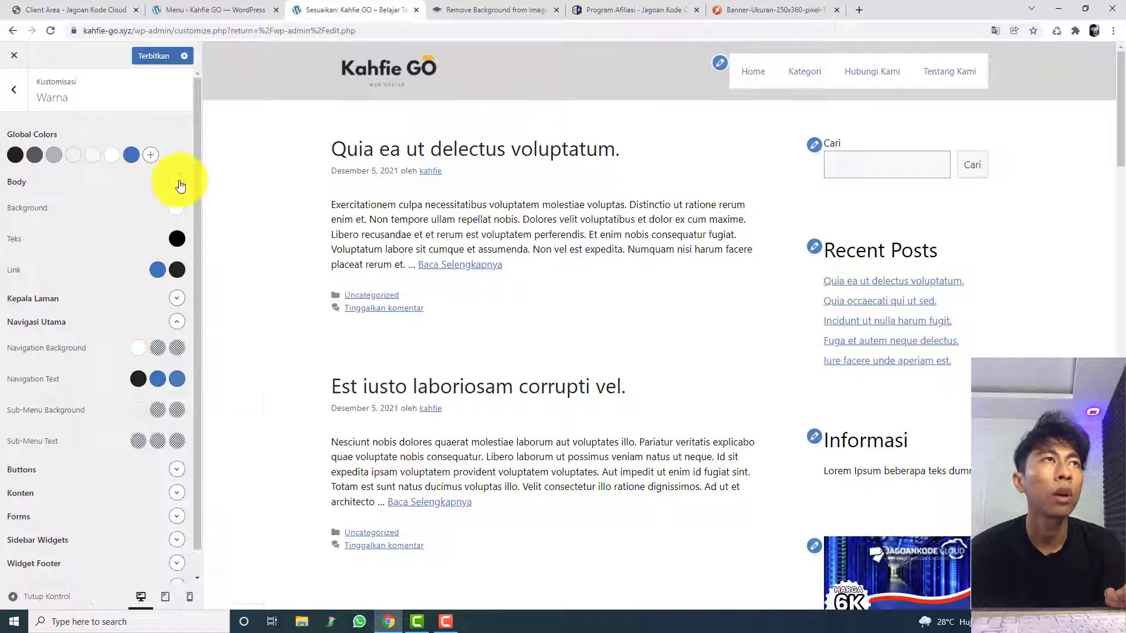
left_click(176, 181)
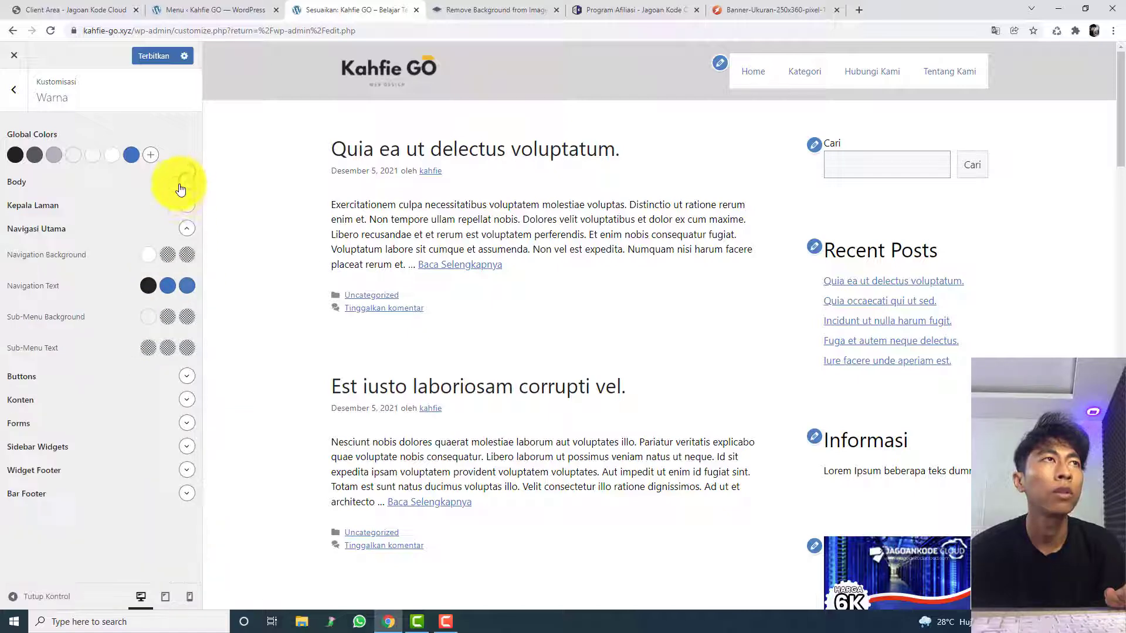
Step: Set the current navigation text to near-white and make the Navigation Background fully transparent, rgba(255, 255, 255, 0)
left_click(187, 285)
left_click_drag(206, 362, 113, 340)
left_click(148, 254)
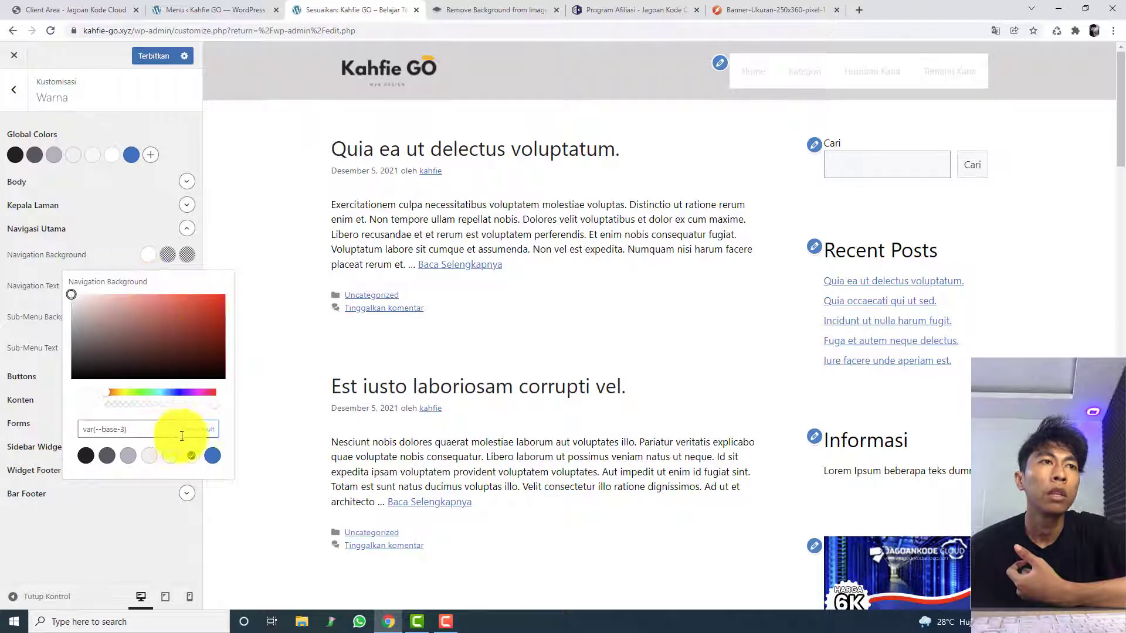
left_click_drag(114, 403, 87, 400)
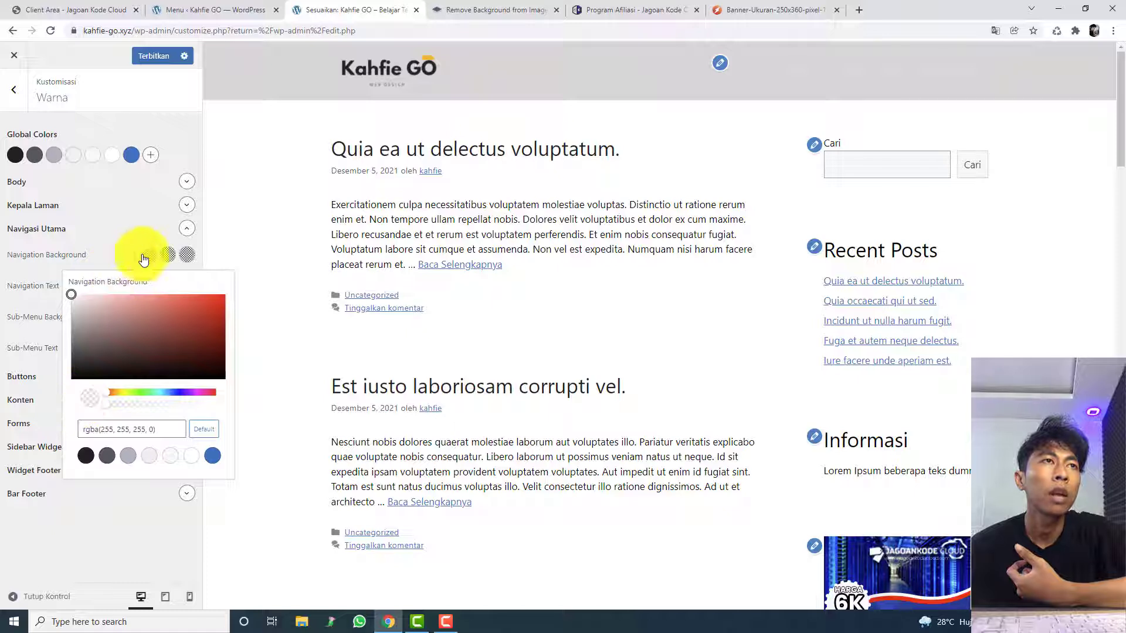
Step: Set the Navigation Background Hover colour to black
left_click(168, 254)
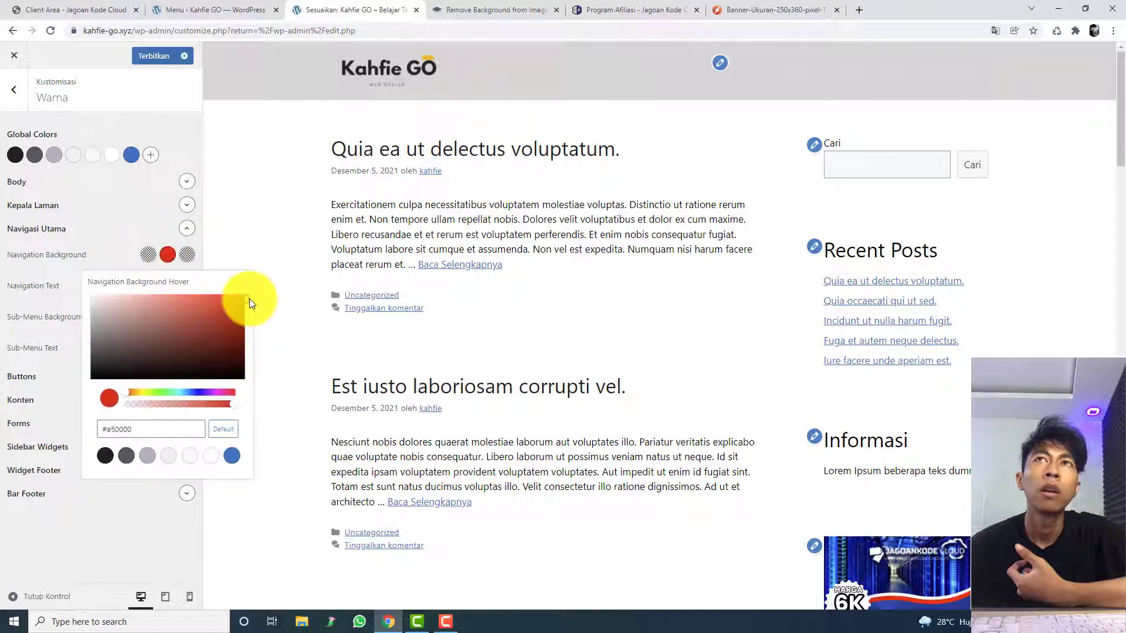
left_click_drag(32, 394, 30, 387)
left_click(216, 261)
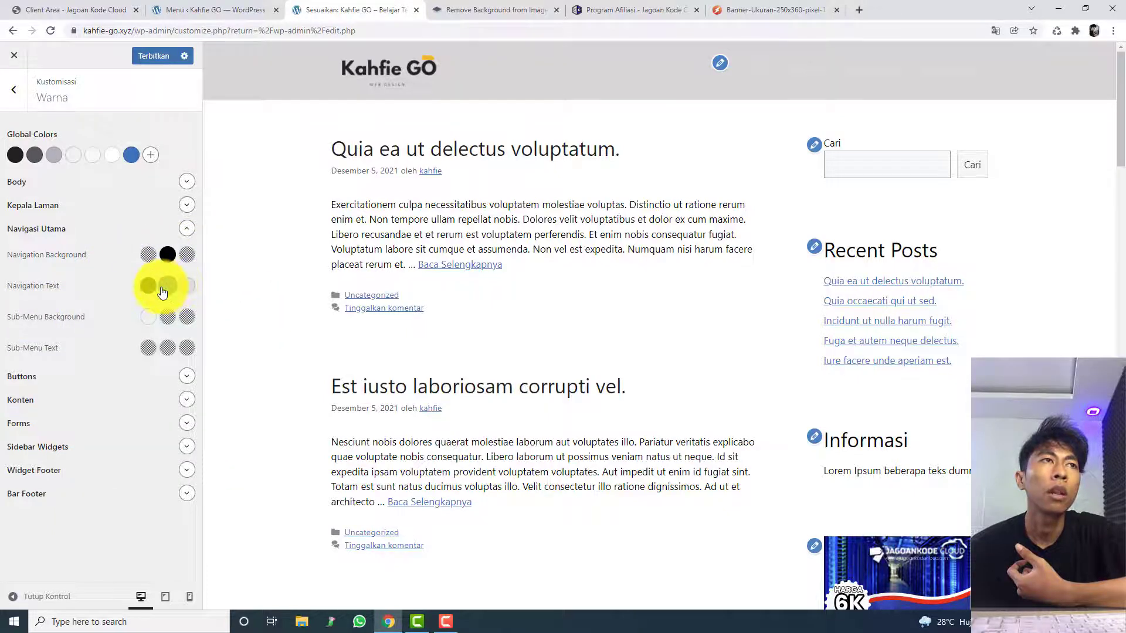
Step: Try white #ffffff for both the Navigation Text colour and its hover colour
left_click(147, 286)
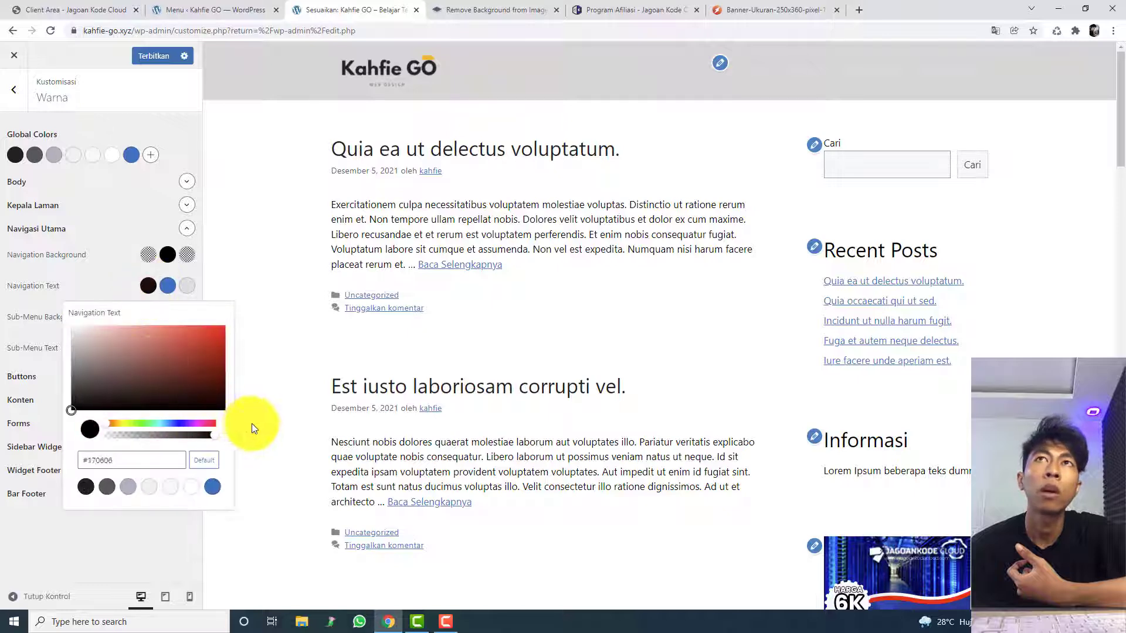
left_click_drag(251, 423, 301, 289)
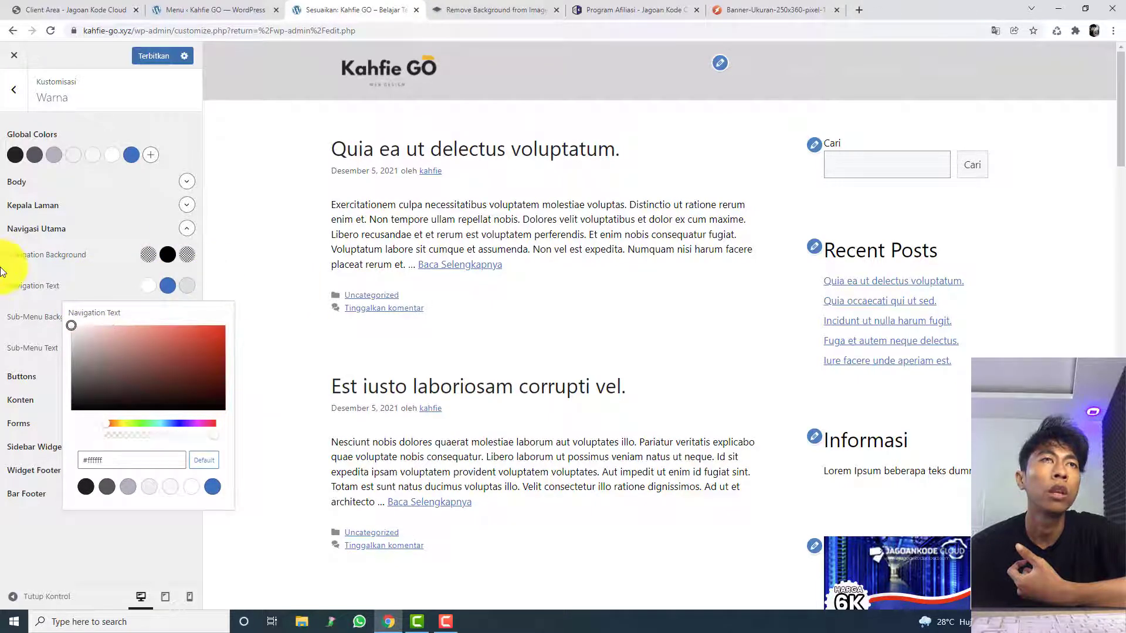
left_click(178, 288)
left_click(169, 287)
left_click_drag(168, 346, 27, 287)
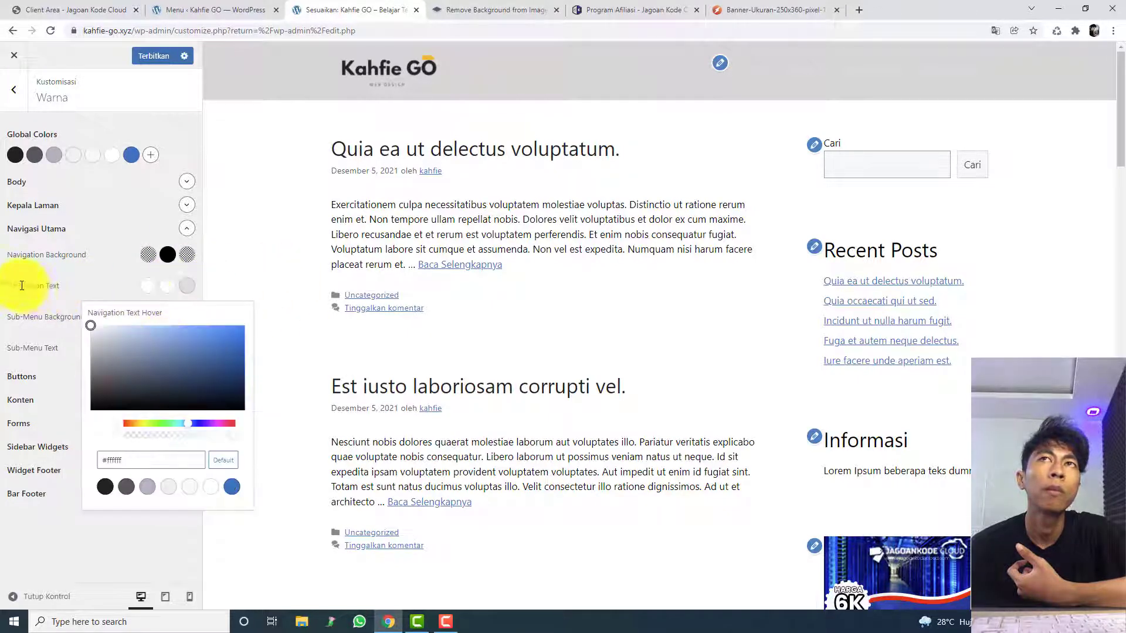
Step: Set the Navigation Text normal, hover and current colours to black, #000000
left_click(207, 287)
left_click(185, 287)
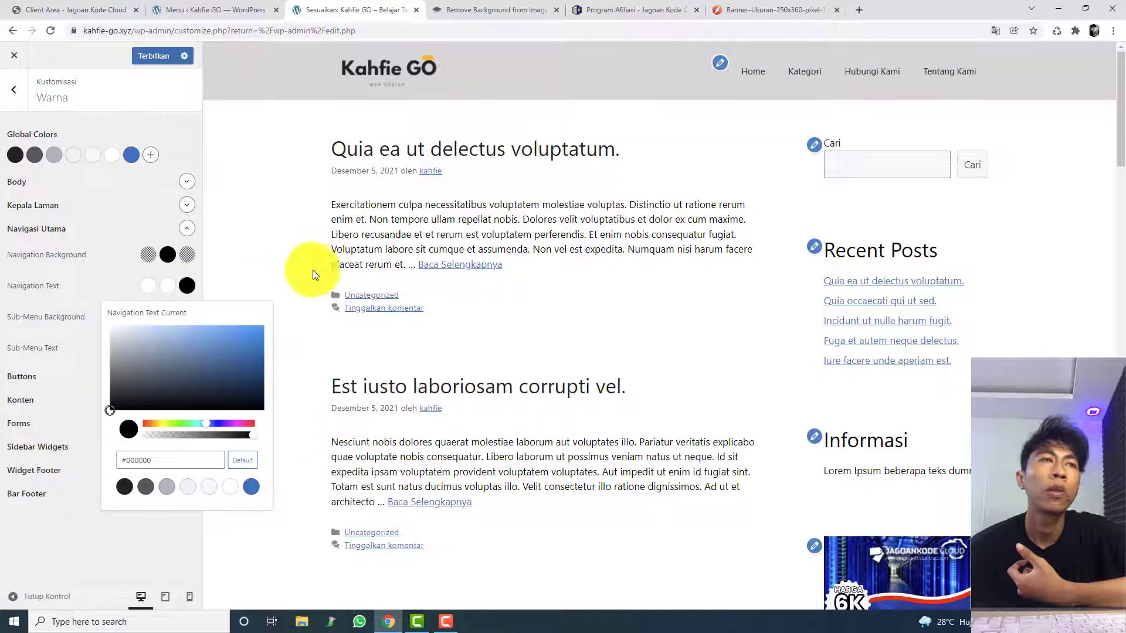
left_click(196, 286)
left_click(168, 286)
left_click(234, 395)
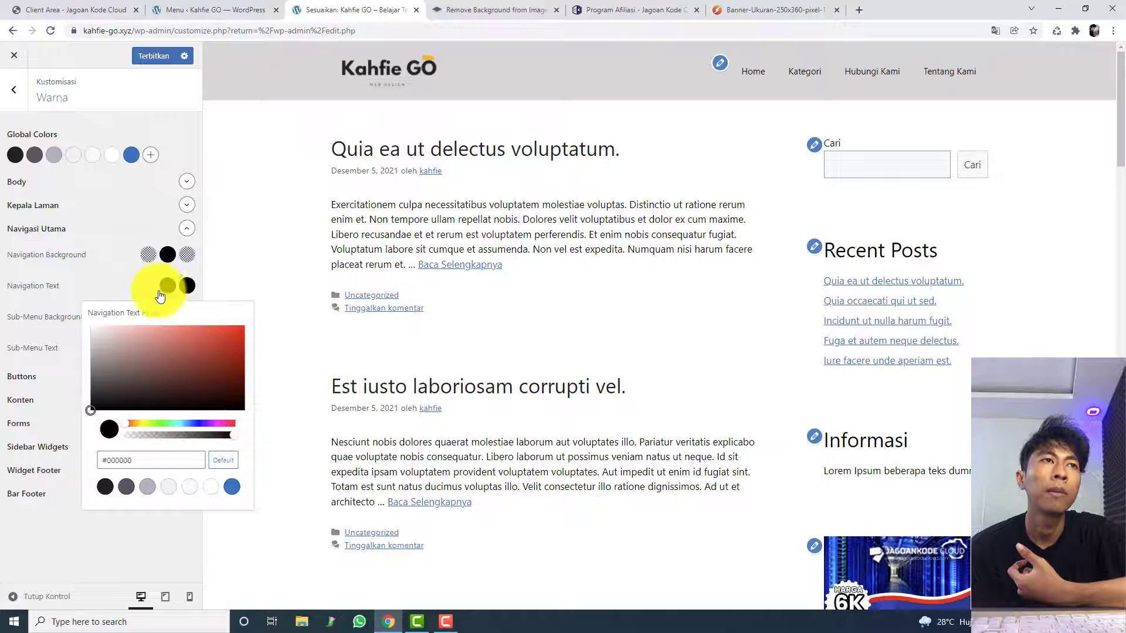
left_click(187, 288)
Step: Make the Navigation Background Current colour fully transparent, rgba(164, 112, 112, 0)
left_click(186, 254)
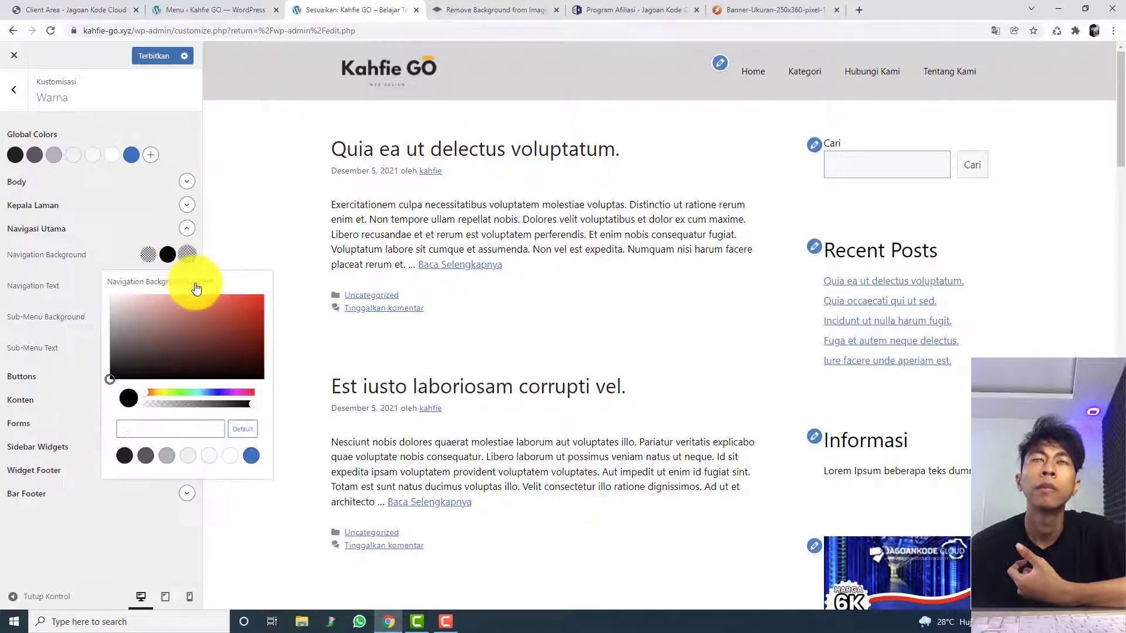
left_click_drag(261, 377, 159, 324)
left_click_drag(164, 406, 115, 407)
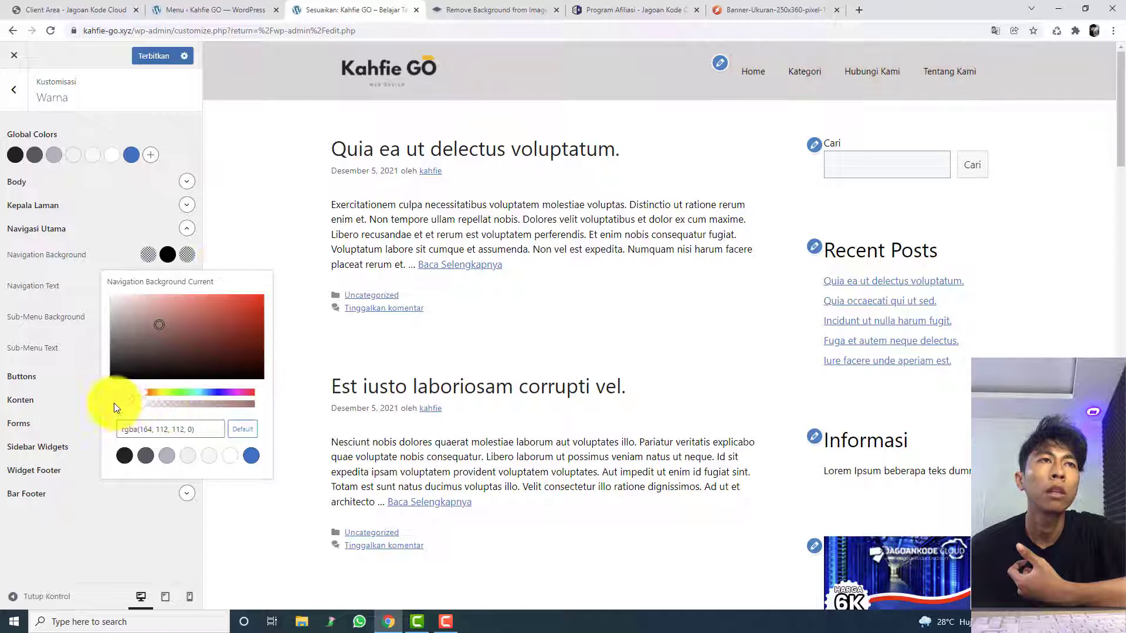
left_click(288, 220)
Step: Copy the Sub-Menu Background value var(--base) into the Sub-Menu Text colour and publish the changes
left_click(164, 353)
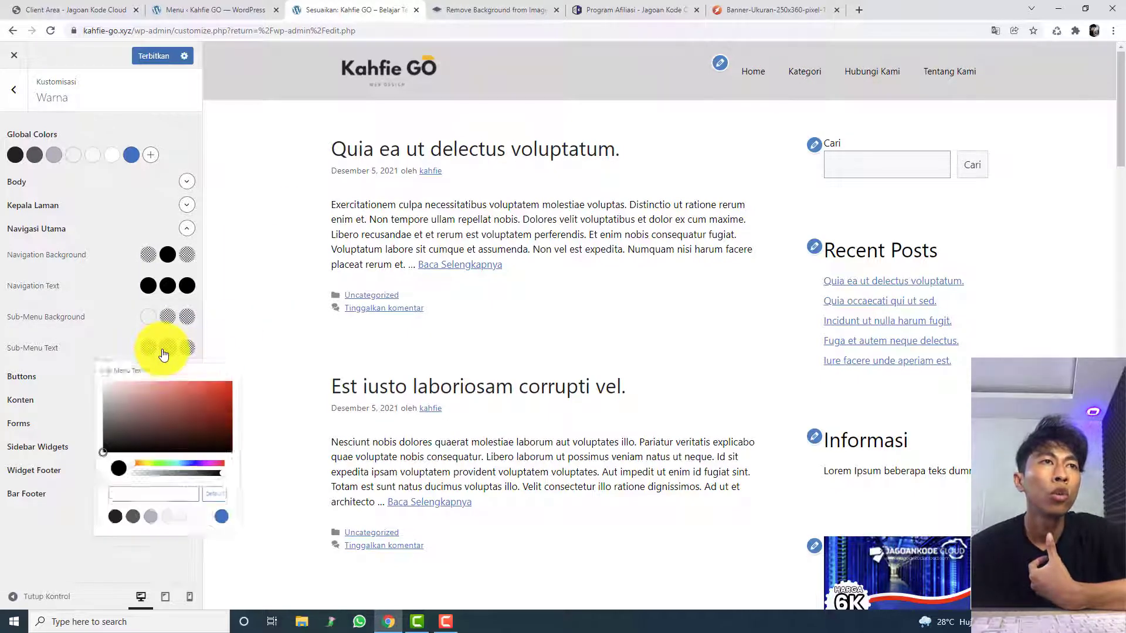
left_click(166, 348)
left_click(149, 348)
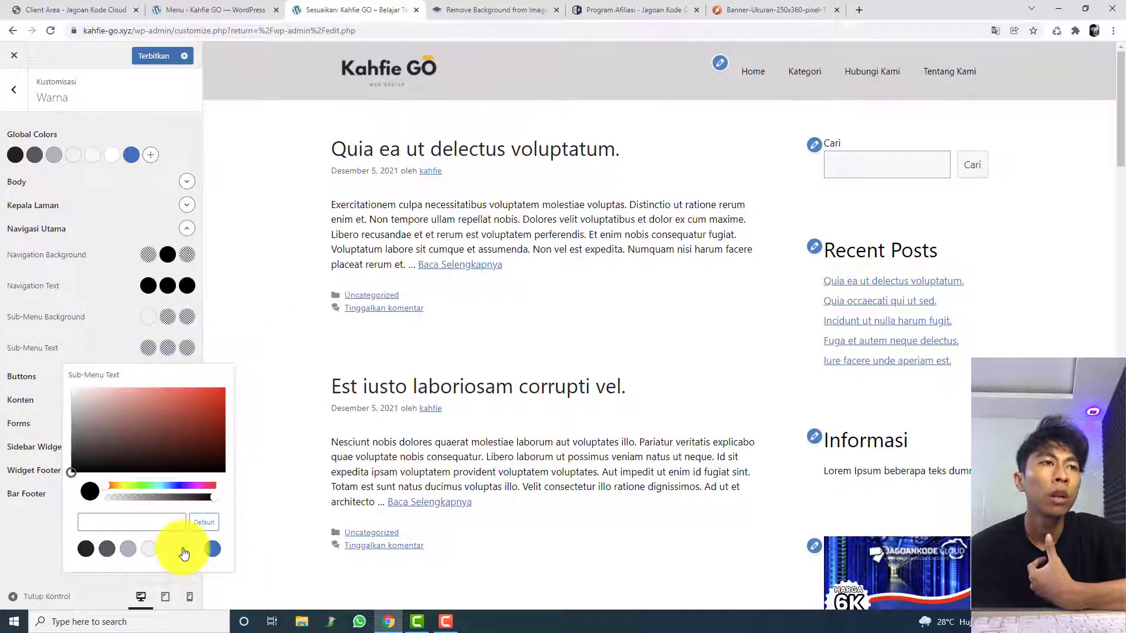
left_click(149, 317)
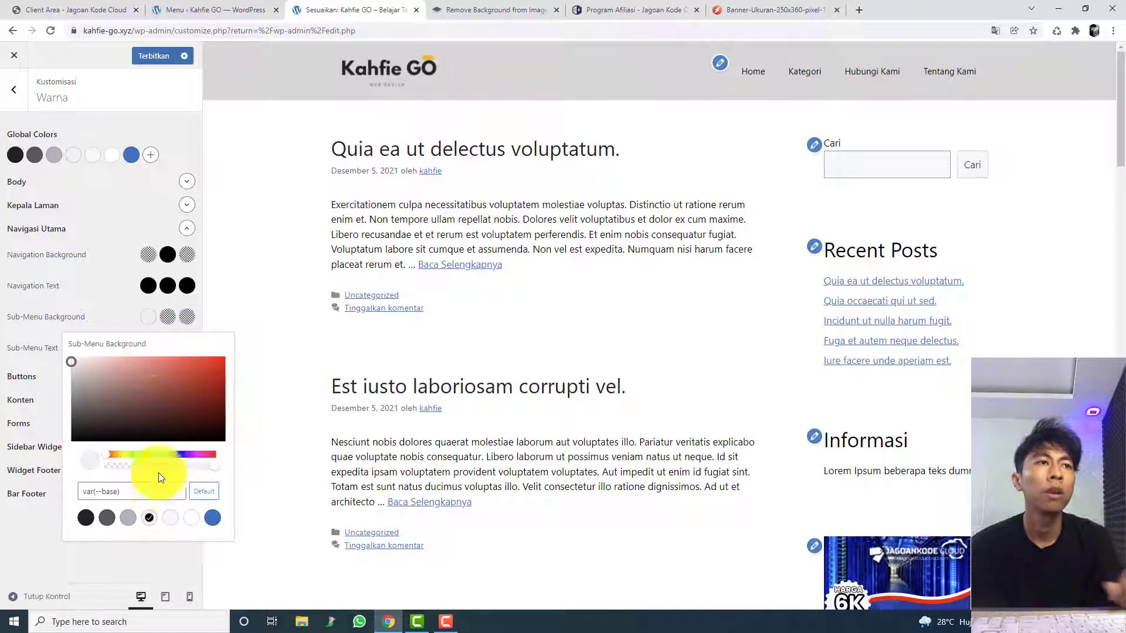
triple_click(137, 491)
key("ctrl+c")
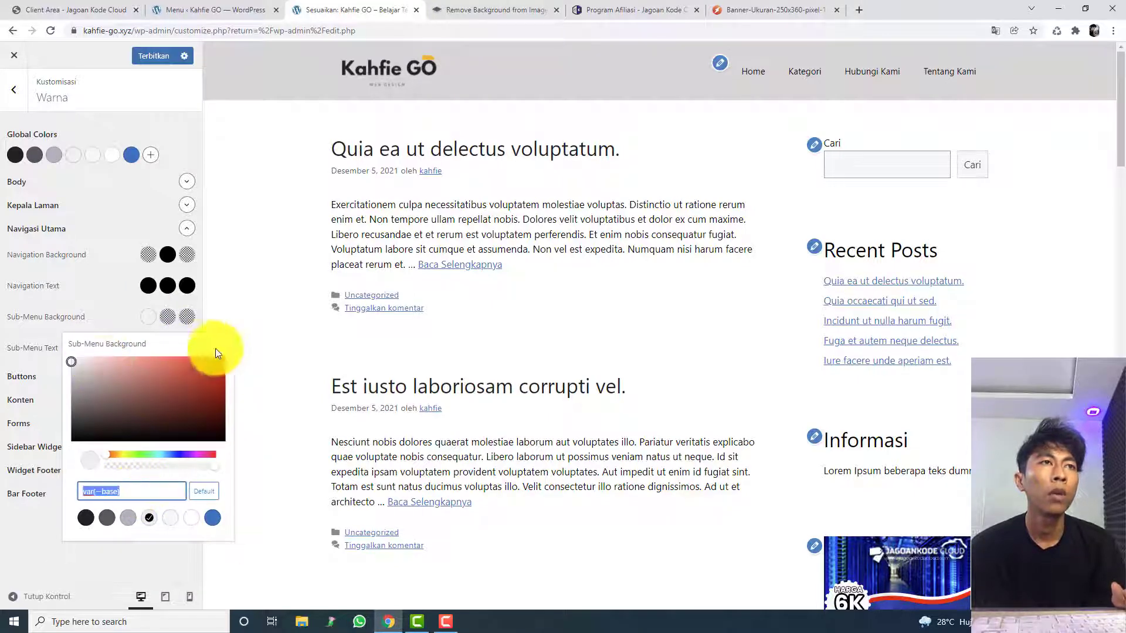
left_click(256, 337)
left_click(149, 347)
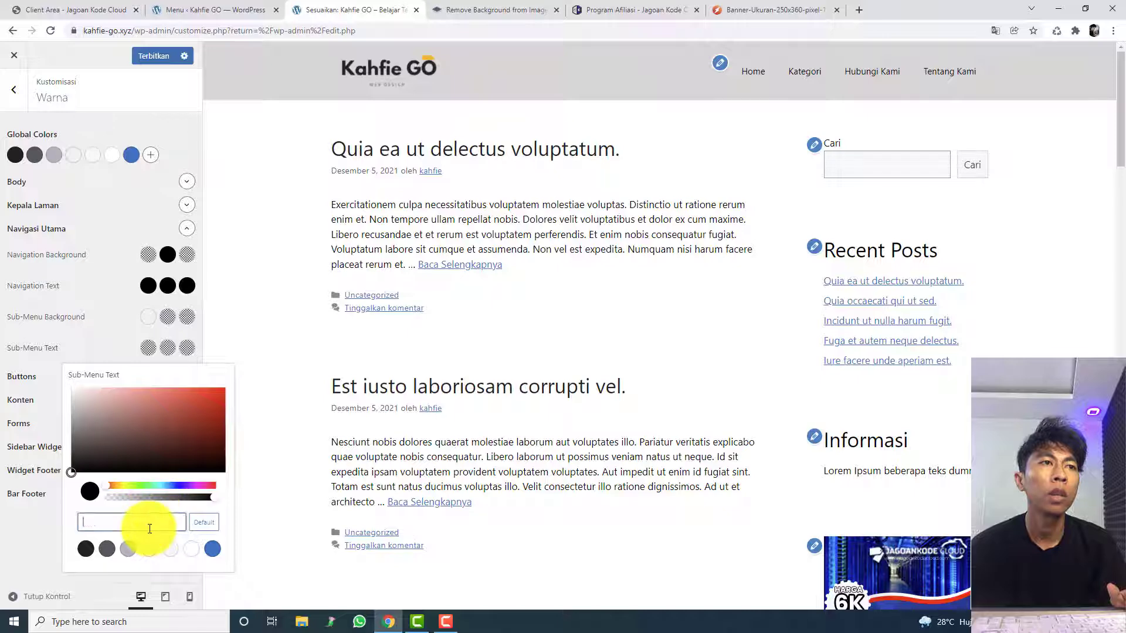
key("ctrl+v")
left_click(279, 414)
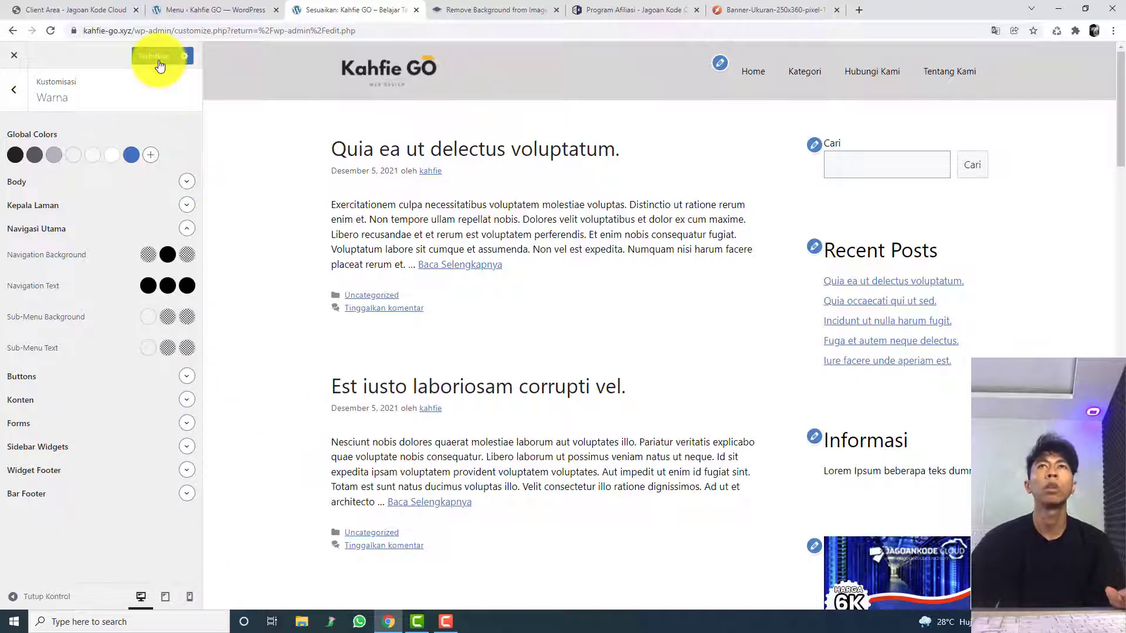
Step: Close the browser pages showing the Program Afiliasi site and the 250x360 banner image
left_click(451, 9)
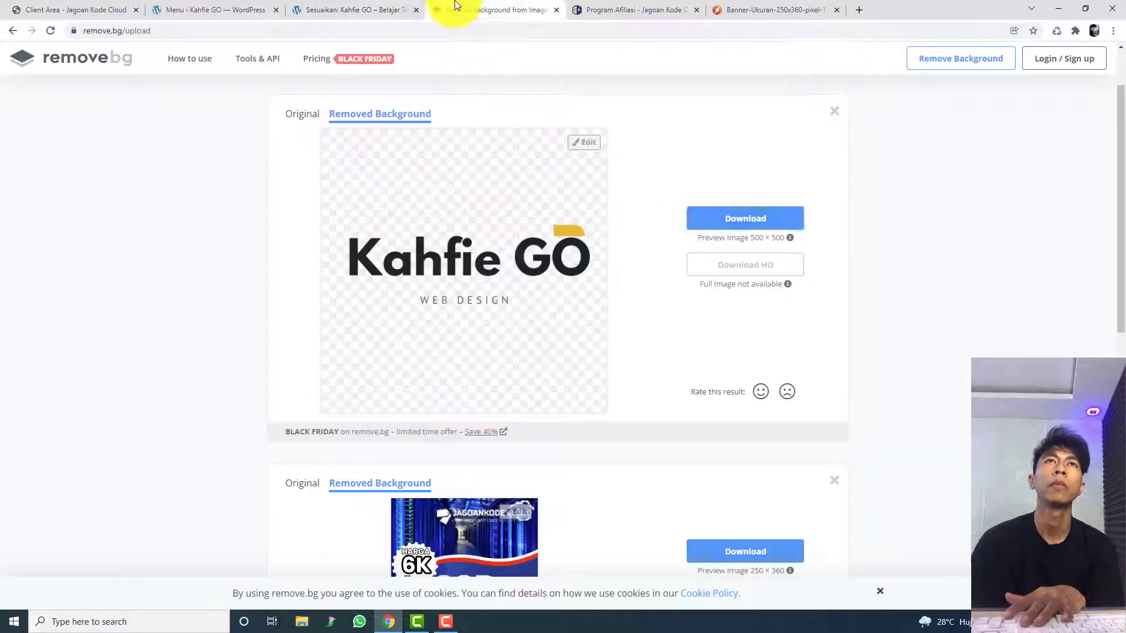
left_click(469, 32)
left_click(574, 5)
left_click(737, 6)
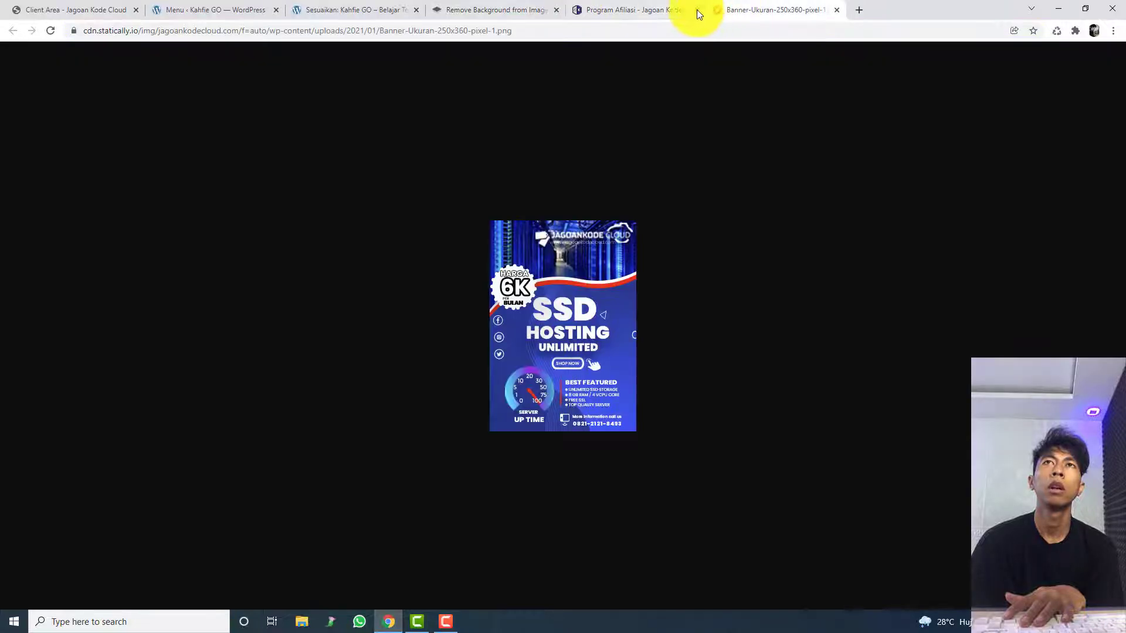
left_click(696, 9)
left_click(696, 10)
Step: Open the live Kahfie GO site separately, review its home page, and open the post "Quia ea ut delectus voluptatum."
left_click(220, 10)
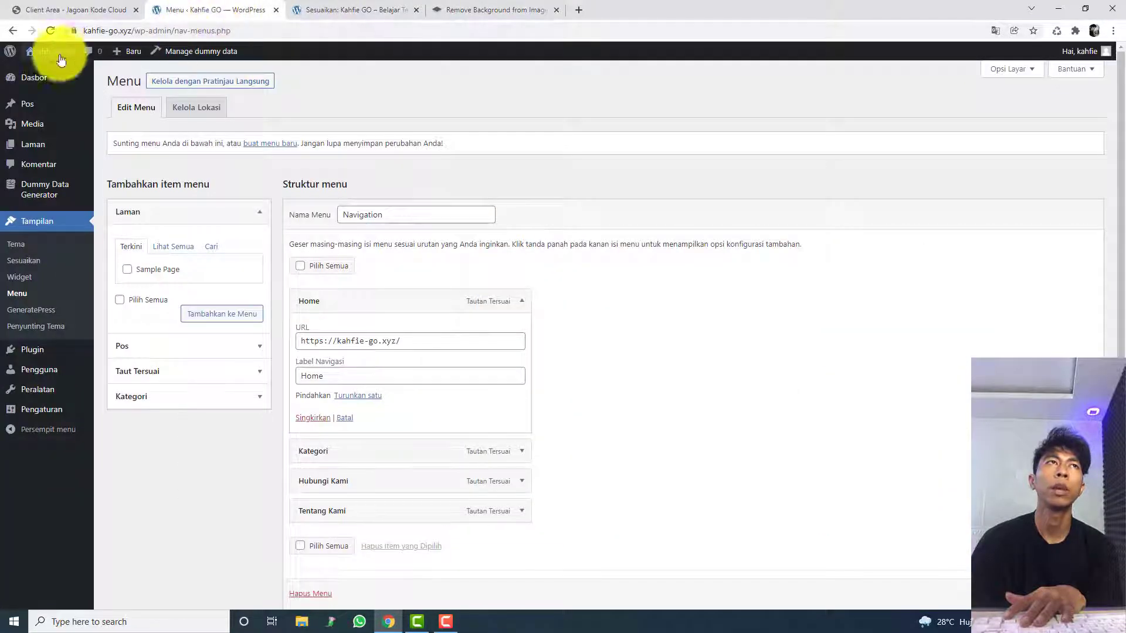
middle_click(63, 77)
left_click(476, 8)
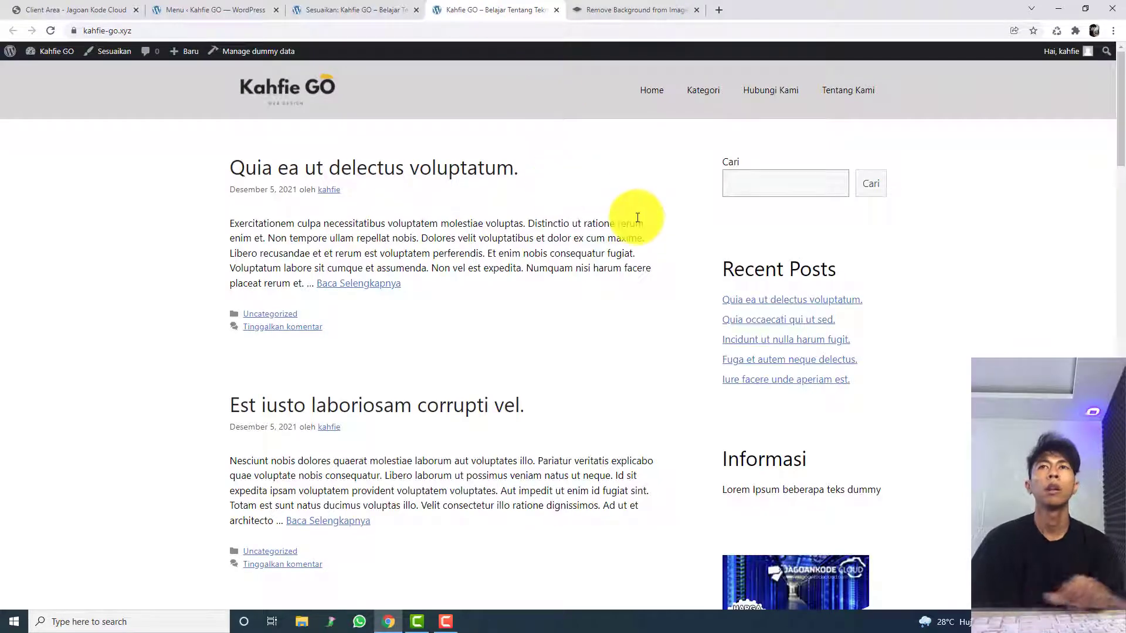
scroll(629, 212, "down", 15)
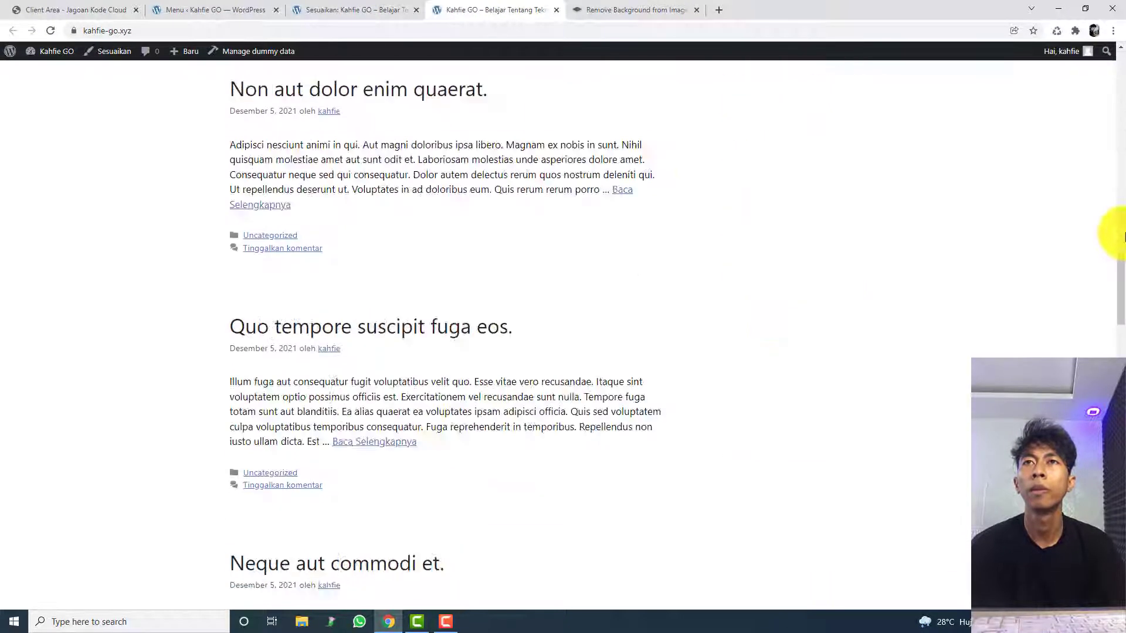
left_click_drag(1122, 274, 1122, 113)
left_click_drag(1123, 350, 1102, 61)
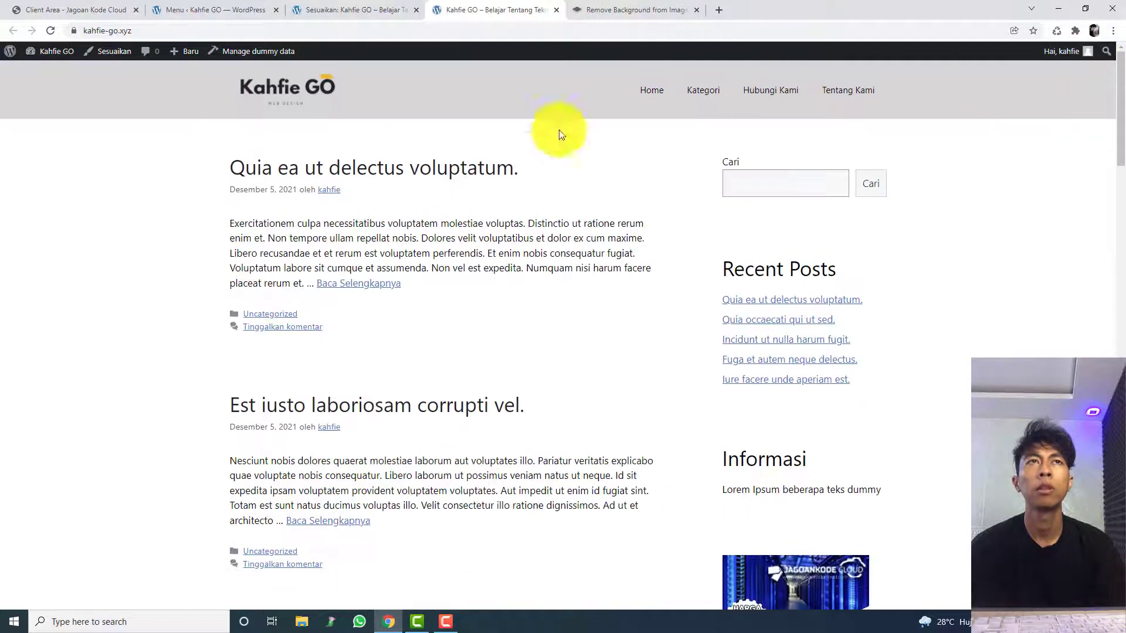
left_click(477, 165)
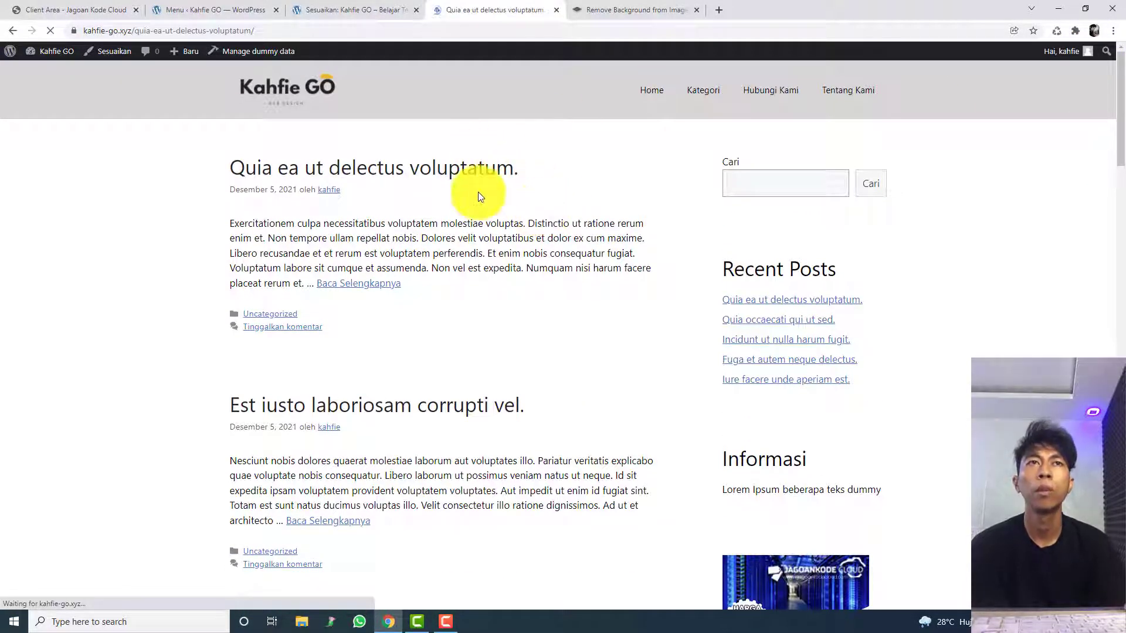
Step: Return to the customizer, expand the Bar Footer colours, and review the site preview down the page and the Menu admin page
left_click(411, 2)
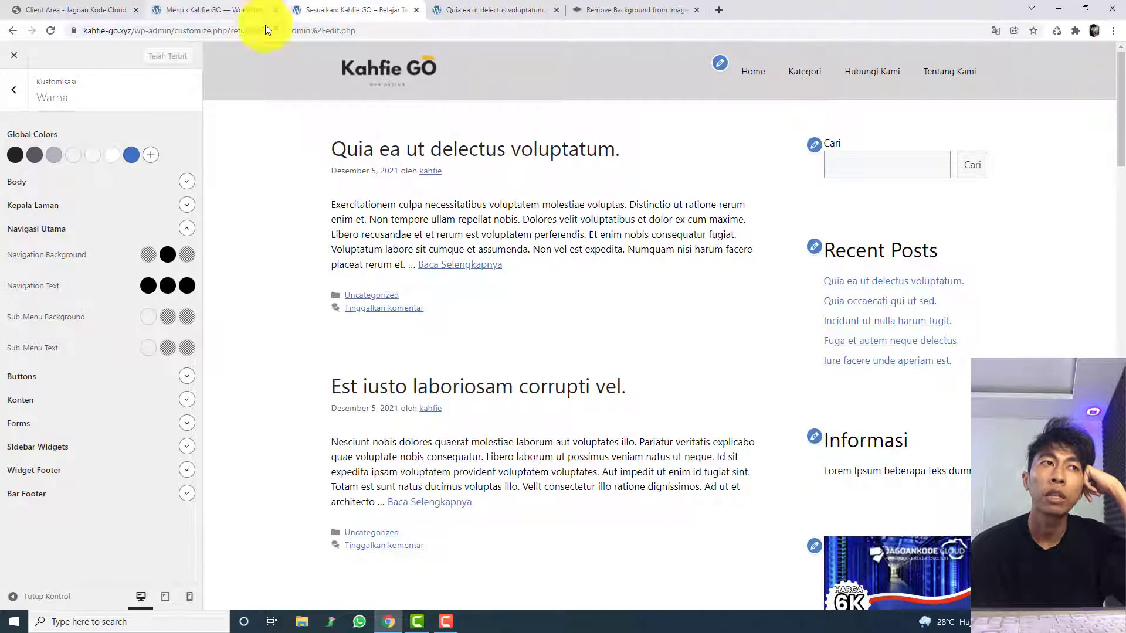
left_click(182, 496)
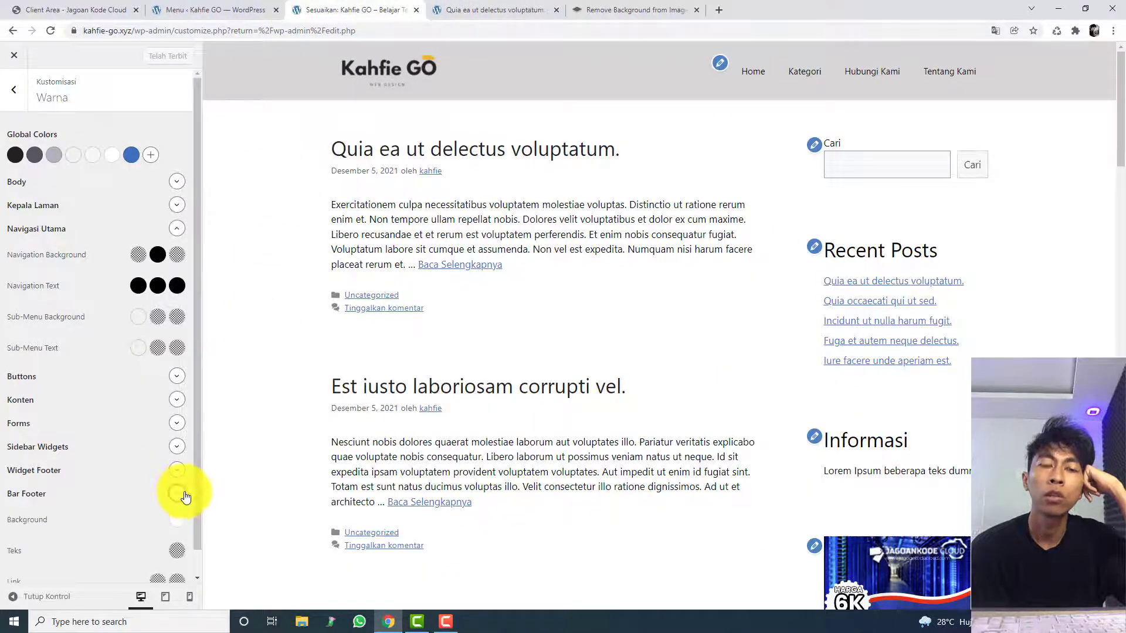
scroll(1058, 329, "down", 8)
scroll(1114, 331, "down", 15)
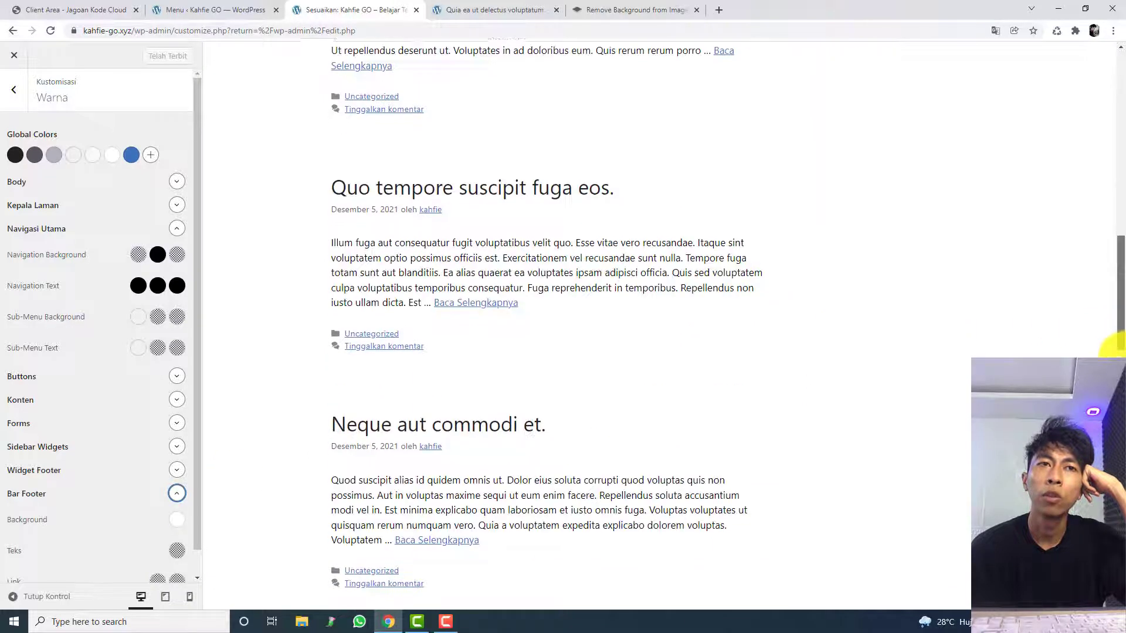
left_click_drag(1121, 544, 1120, 108)
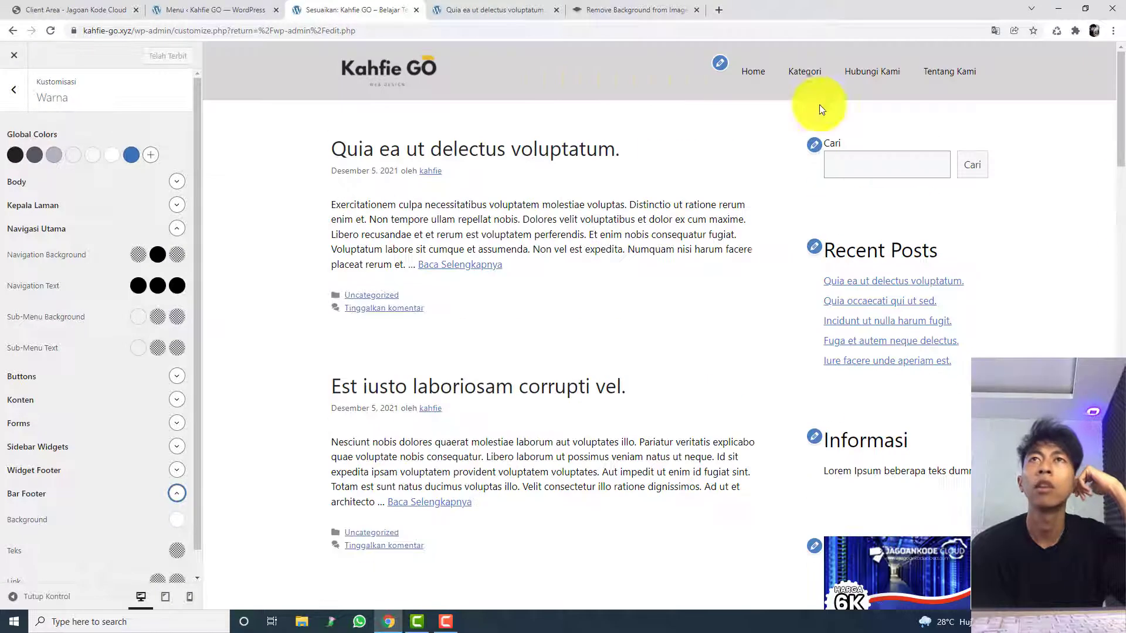
left_click(226, 5)
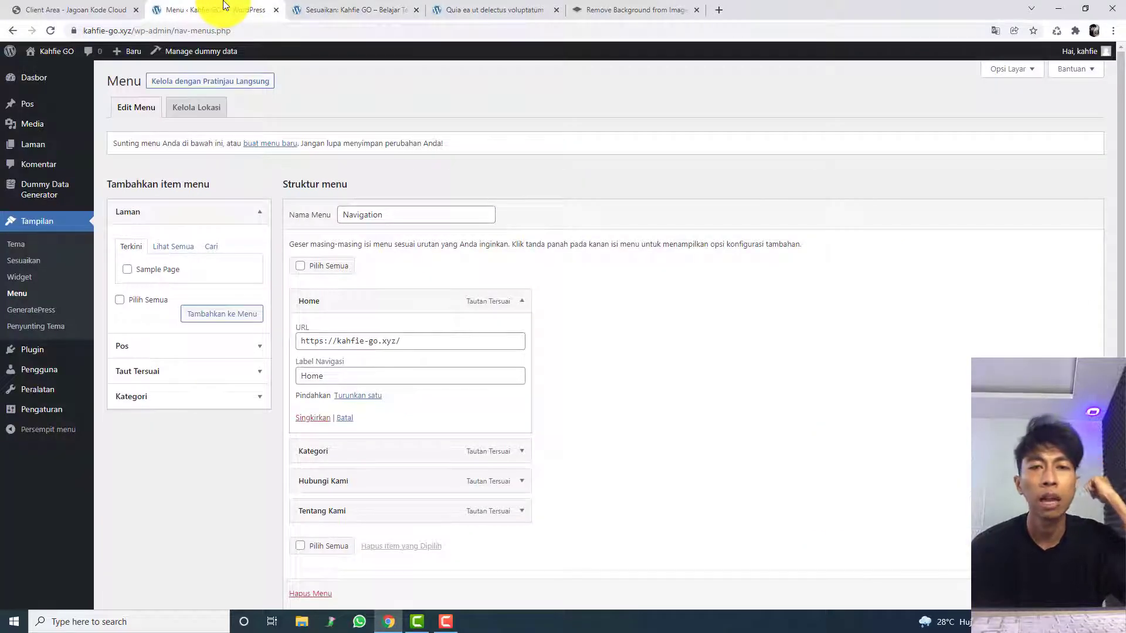
left_click(332, 7)
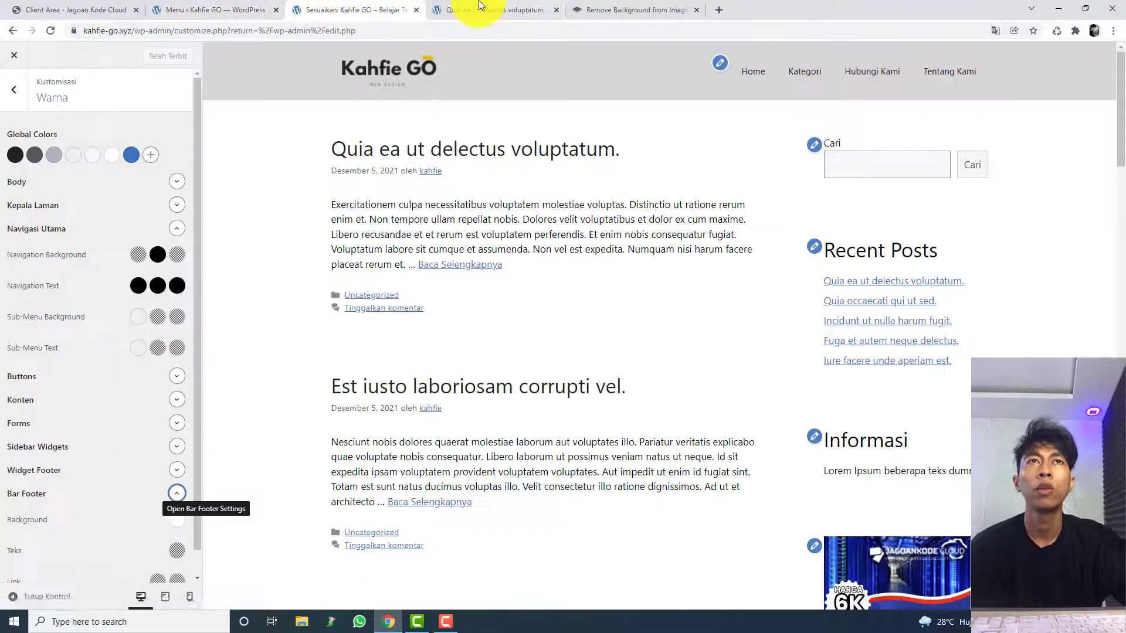
Step: Return to the live site's home page and inspect the header element in the browser's developer tools
left_click(480, 6)
left_click(310, 104)
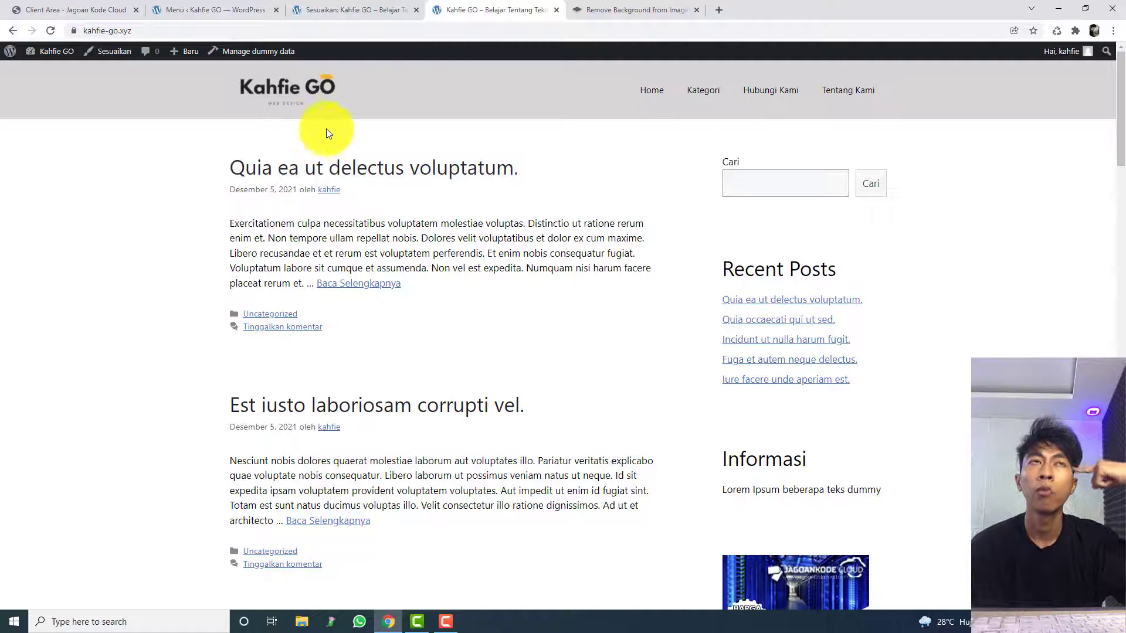
right_click(206, 115)
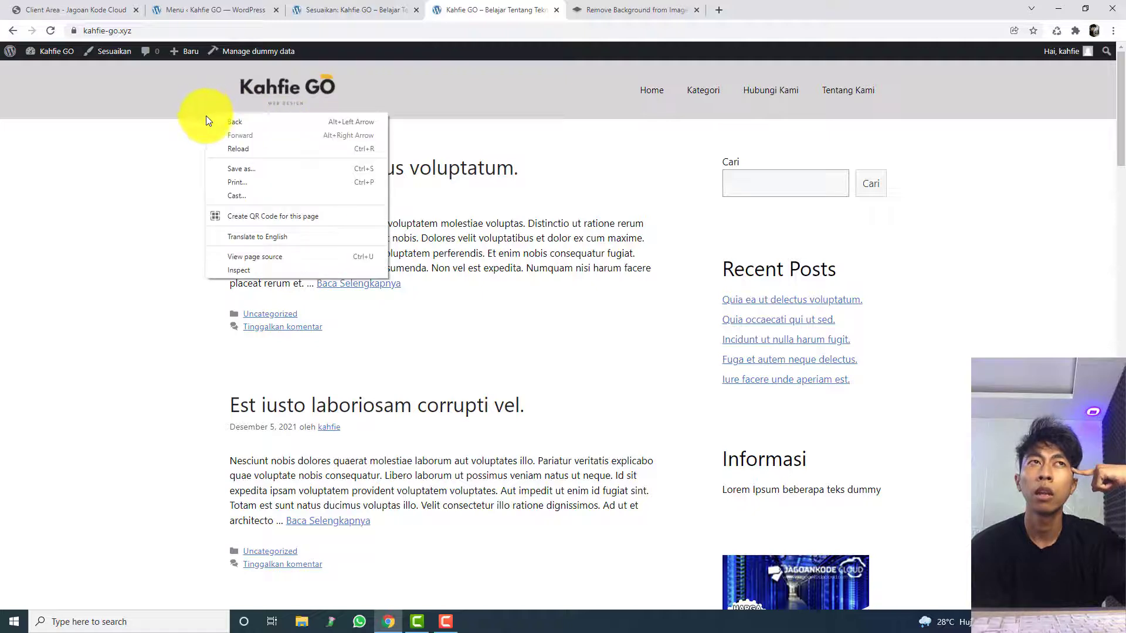
left_click(242, 269)
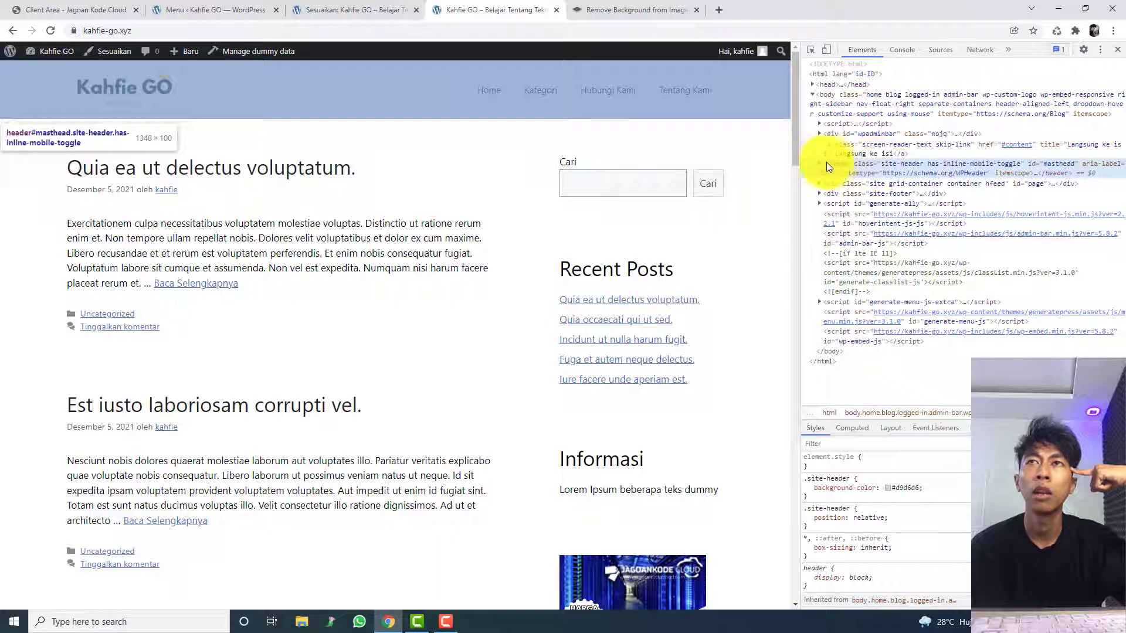
Step: Change the .site-header background-color to light lavender #f4f1ff in the inspected styles
left_click(887, 489)
left_click_drag(891, 348, 934, 322)
left_click_drag(932, 379, 951, 381)
left_click_drag(916, 301, 888, 299)
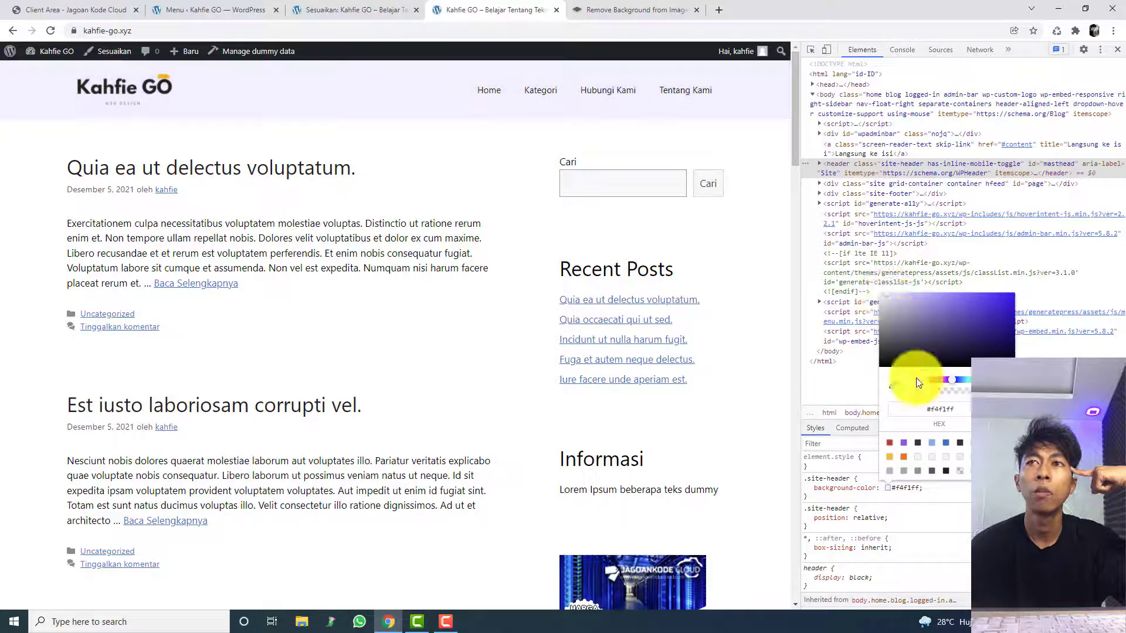
left_click(916, 494)
Step: Copy the complete .site-header CSS rule with background-color #f4f1ff
left_click_drag(833, 498, 811, 478)
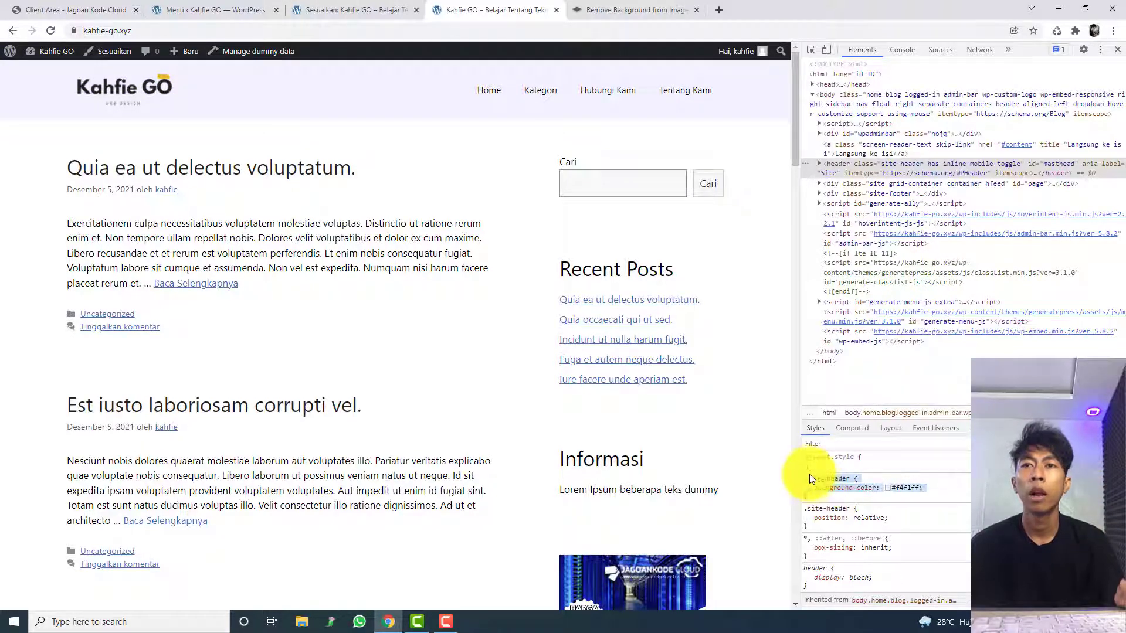
right_click(807, 475)
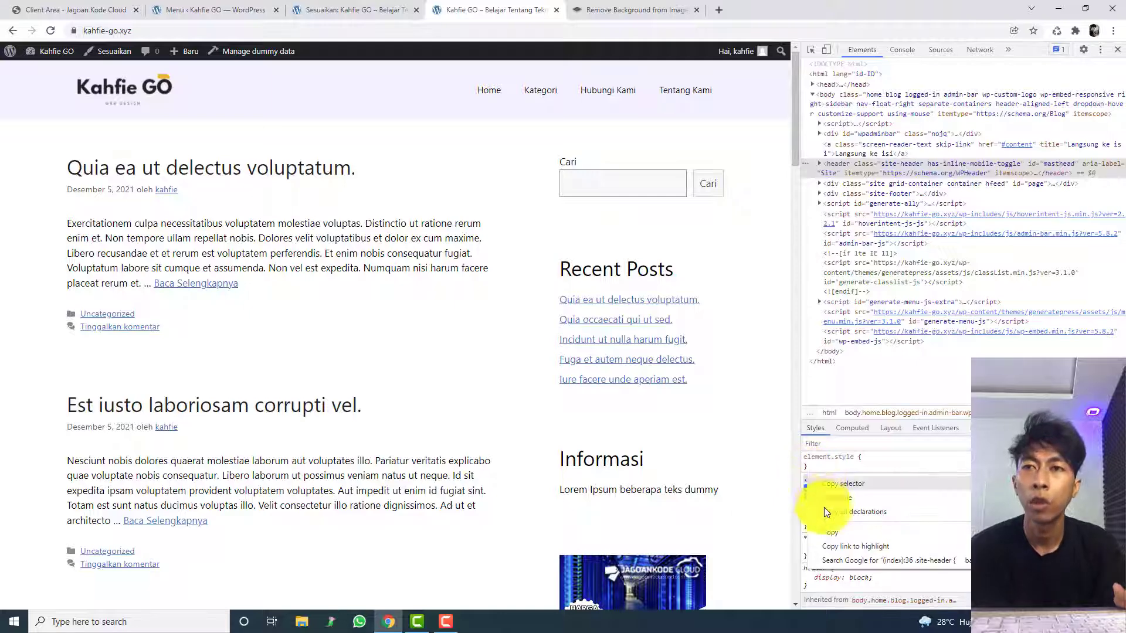
left_click(833, 531)
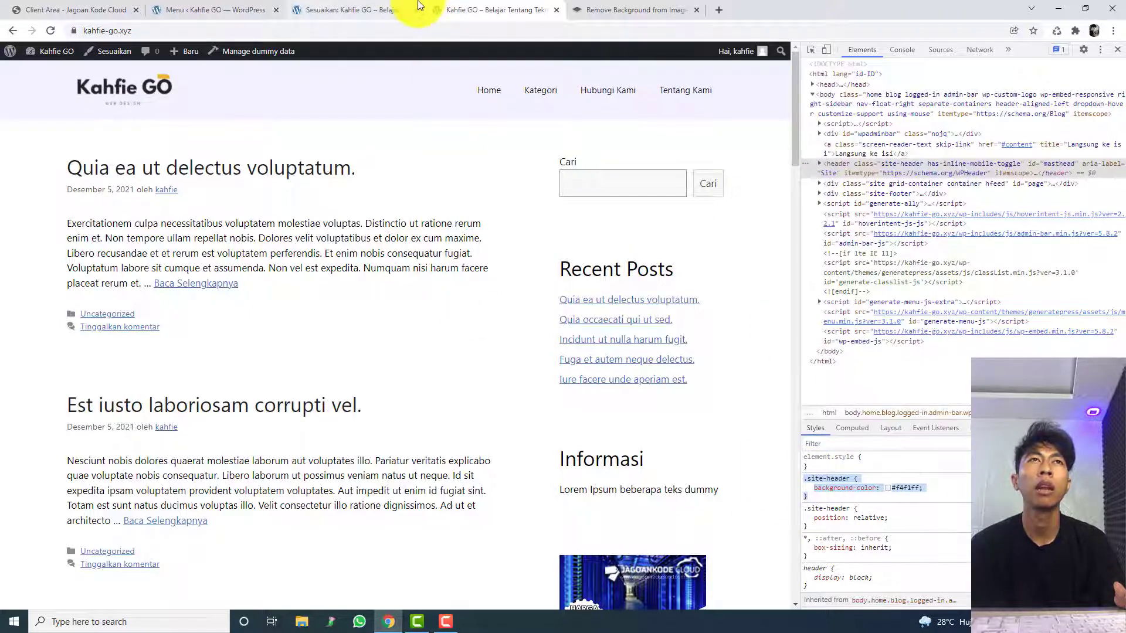
Step: Return to the customizer and paste the copied .site-header rule with background-color #f4f1ff into the site's additional CSS
left_click(407, 10)
left_click(13, 89)
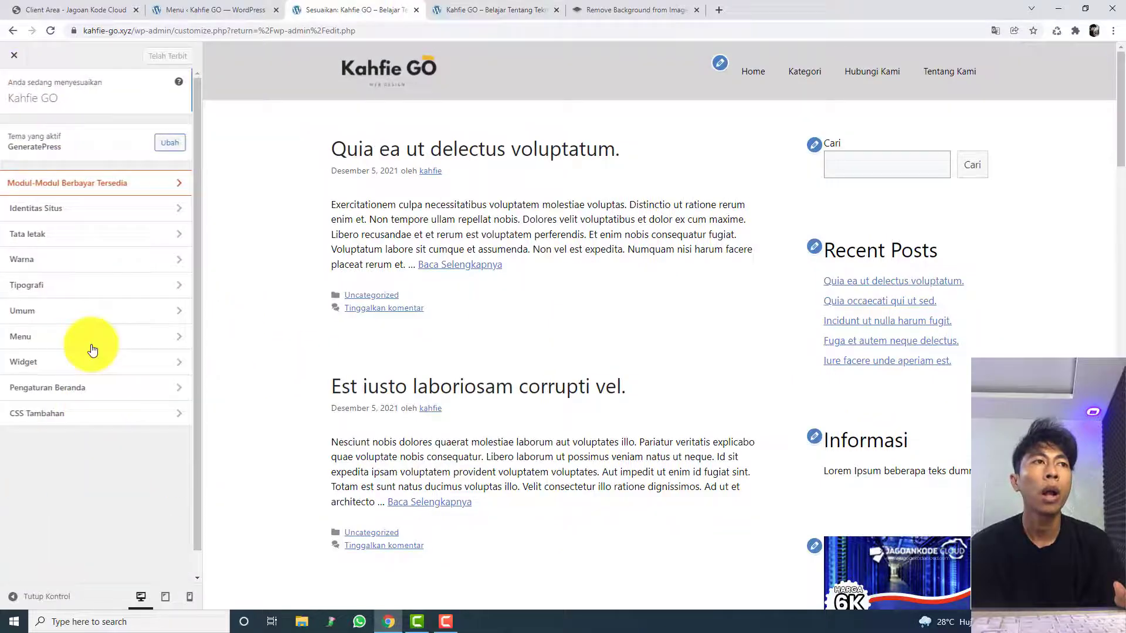
left_click(91, 424)
left_click(89, 394)
key("ctrl+v")
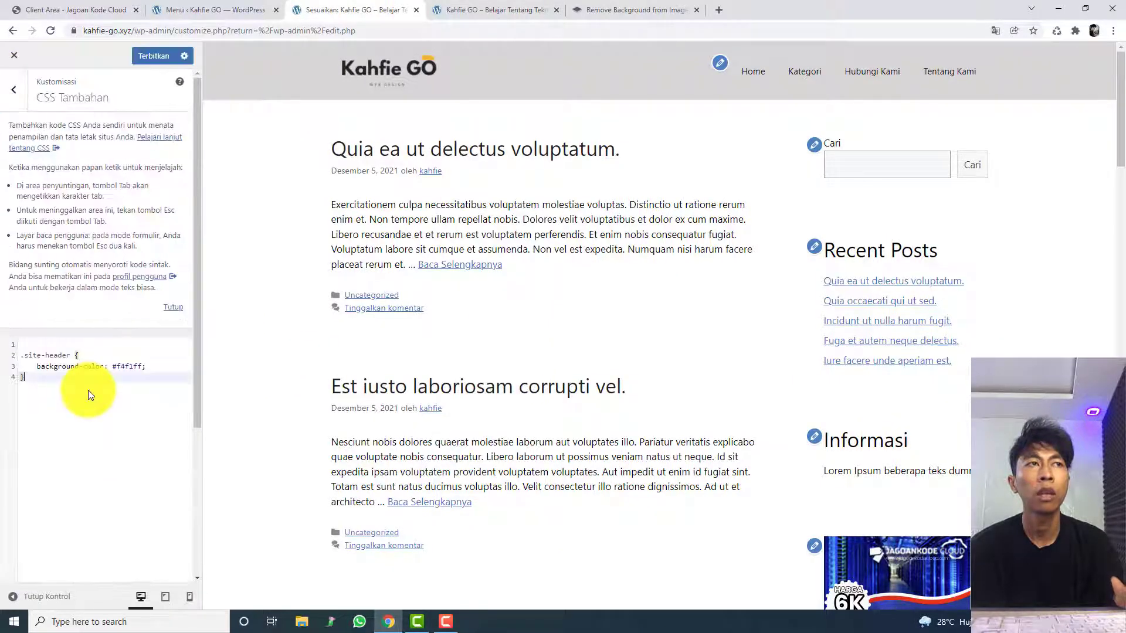
Step: Remove the blank first line above the .site-header rule and publish the additional CSS
left_click(31, 345)
key("Delete")
left_click_drag(45, 359, 175, 354)
left_click(158, 57)
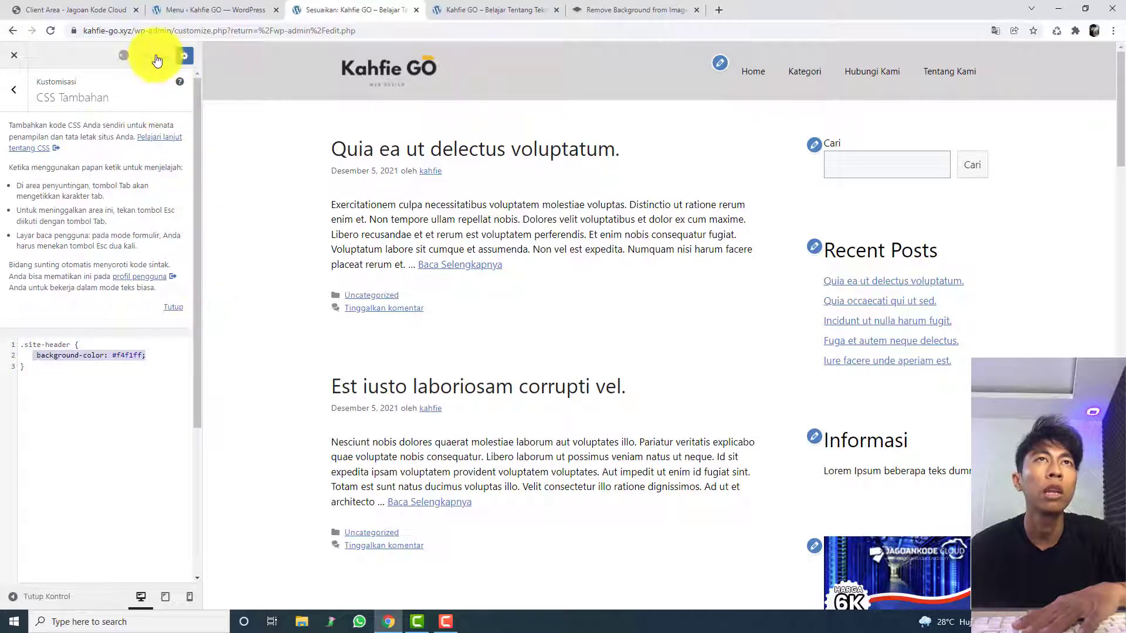
Step: Reload the live site's home page to check the header colour and close the developer tools
left_click(493, 10)
key("F5")
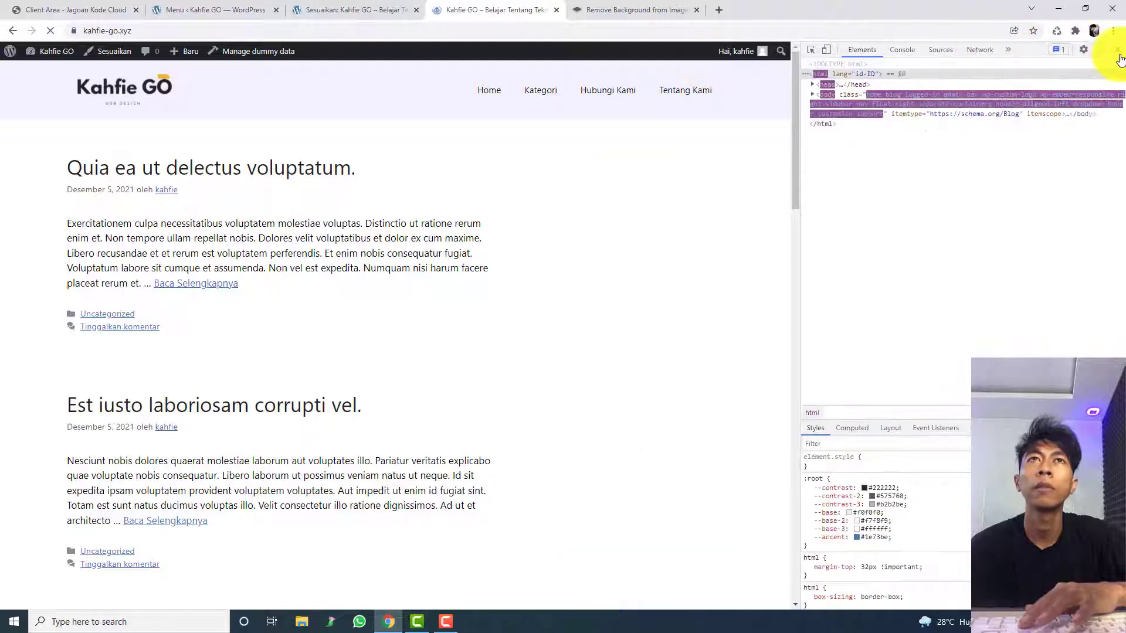
left_click(1117, 49)
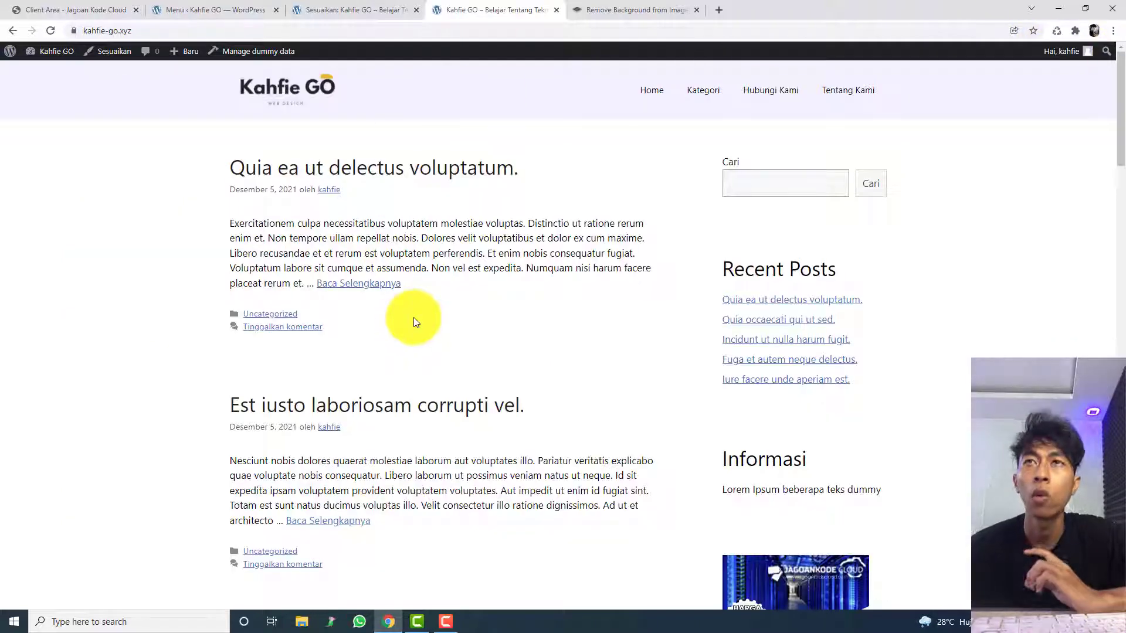
left_click_drag(1120, 121, 1082, 36)
double_click(1040, 170)
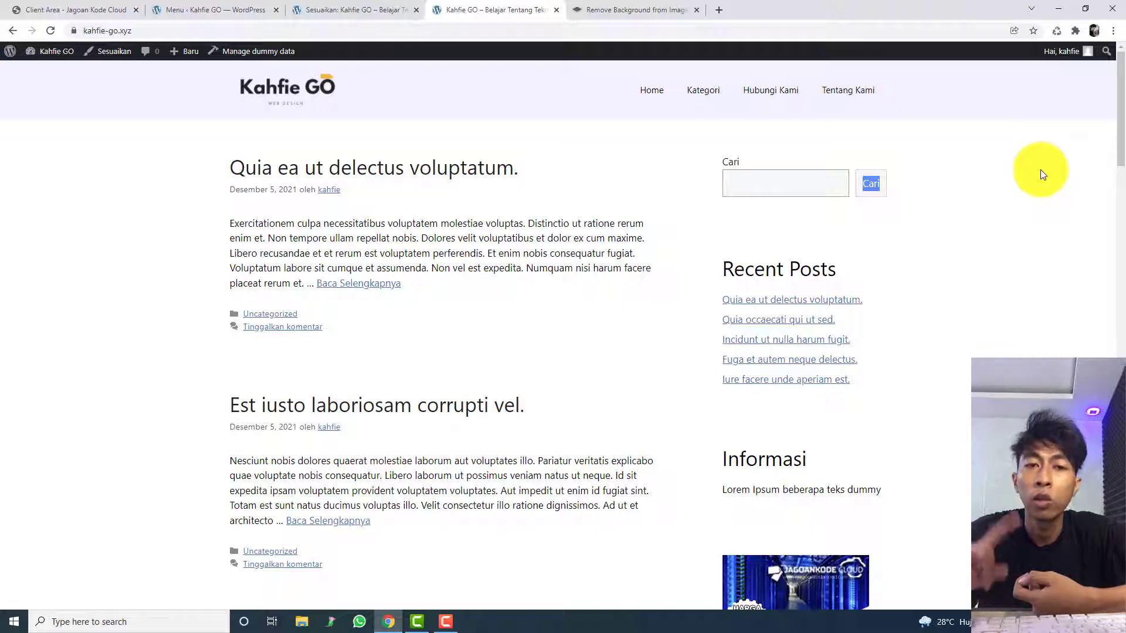
middle_click(223, 342)
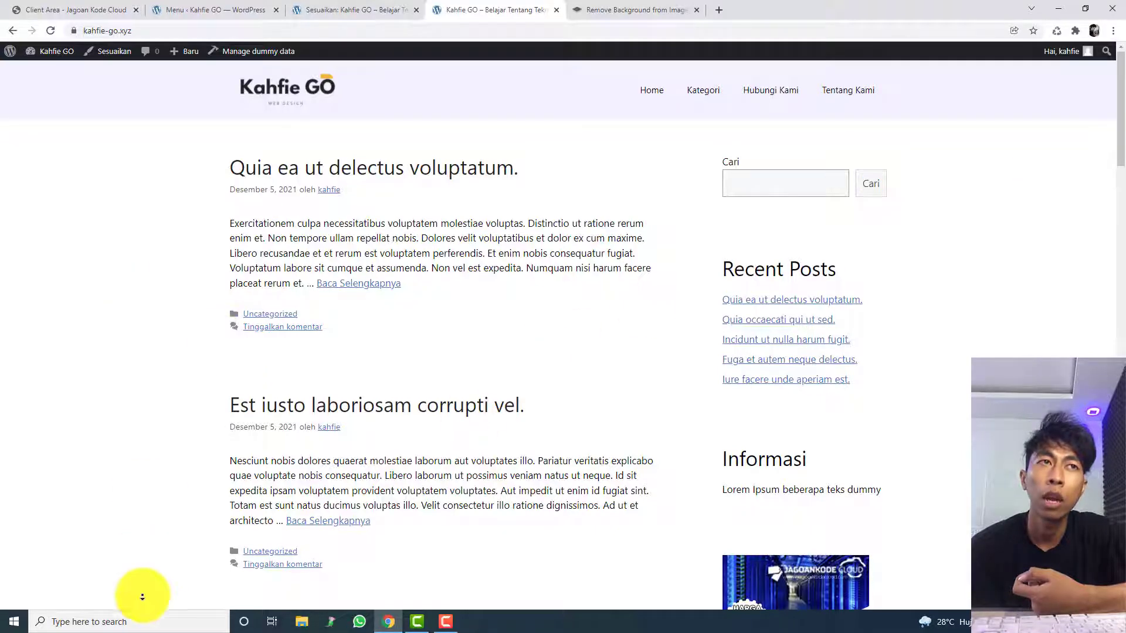
scroll(143, 592, "down", 20)
scroll(212, 263, "up", 20)
middle_click(213, 263)
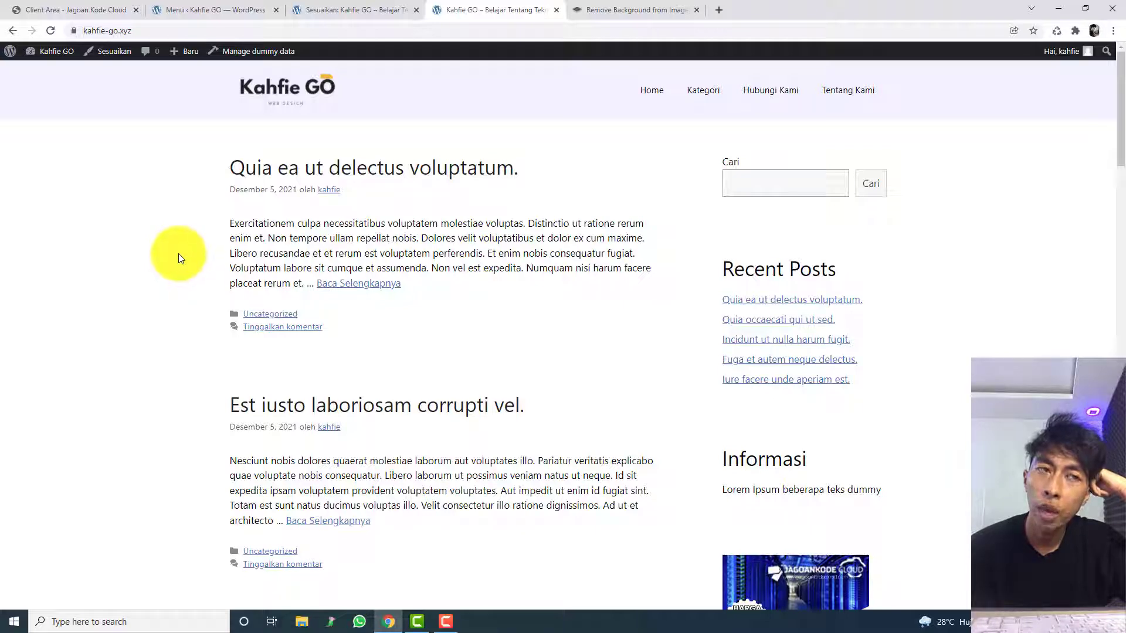
Step: Close the customizer and the background-removal page, keeping the live site's home page open
left_click(336, 7)
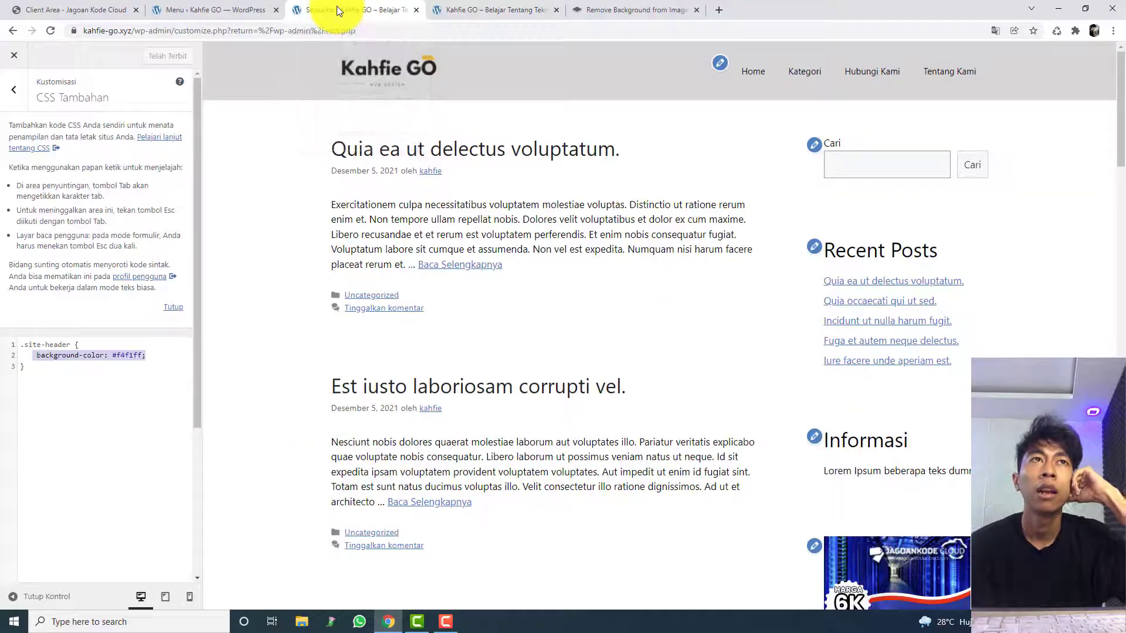
left_click(417, 10)
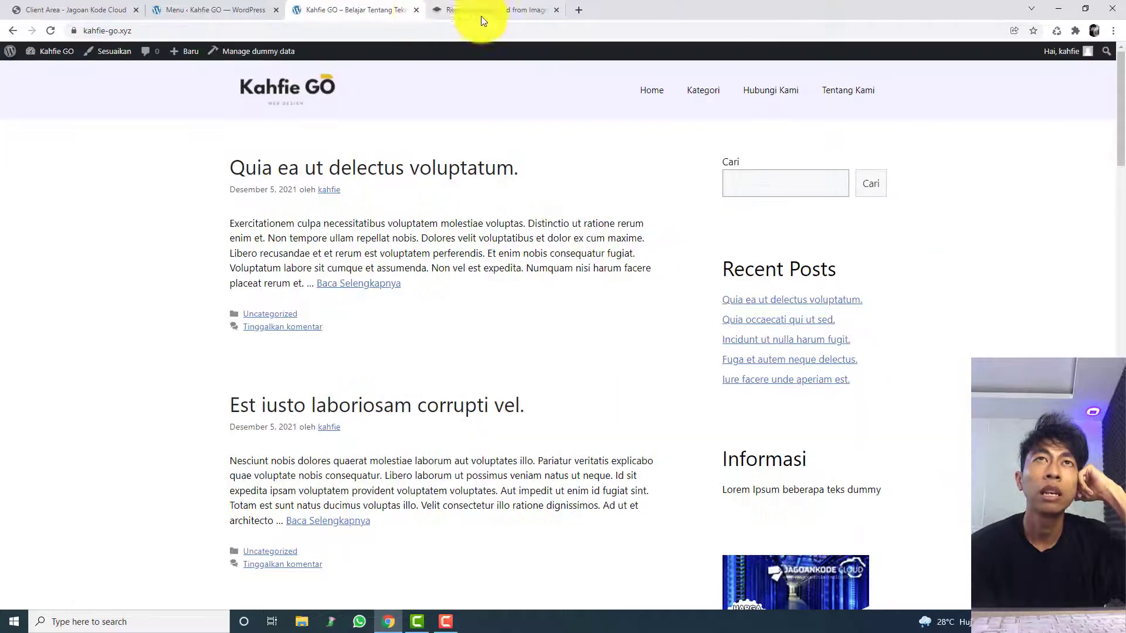
left_click(556, 11)
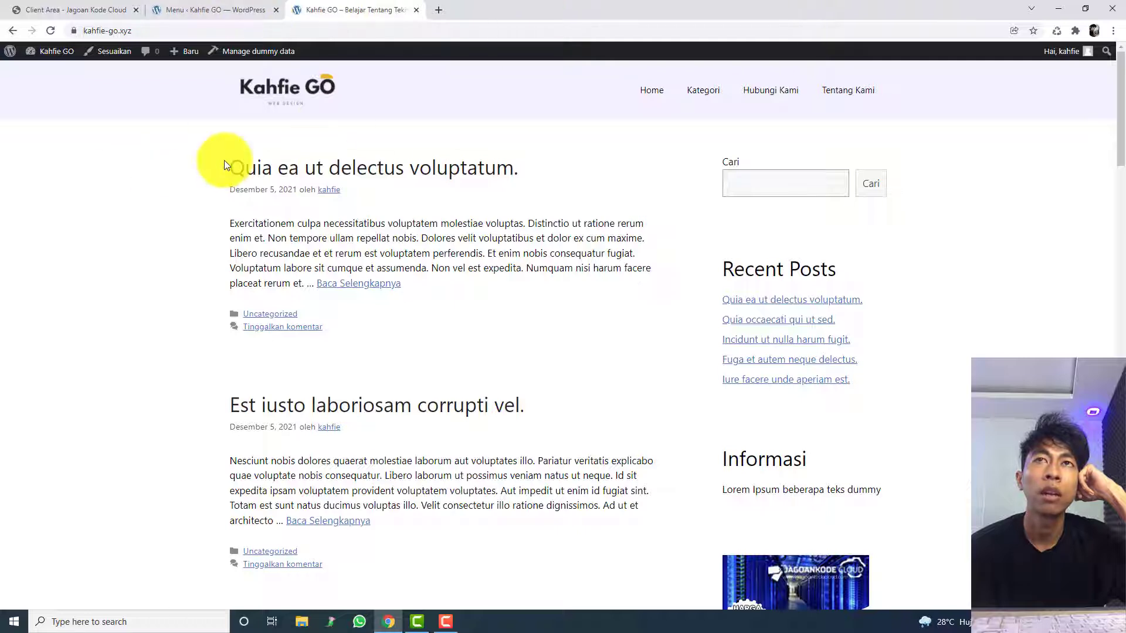